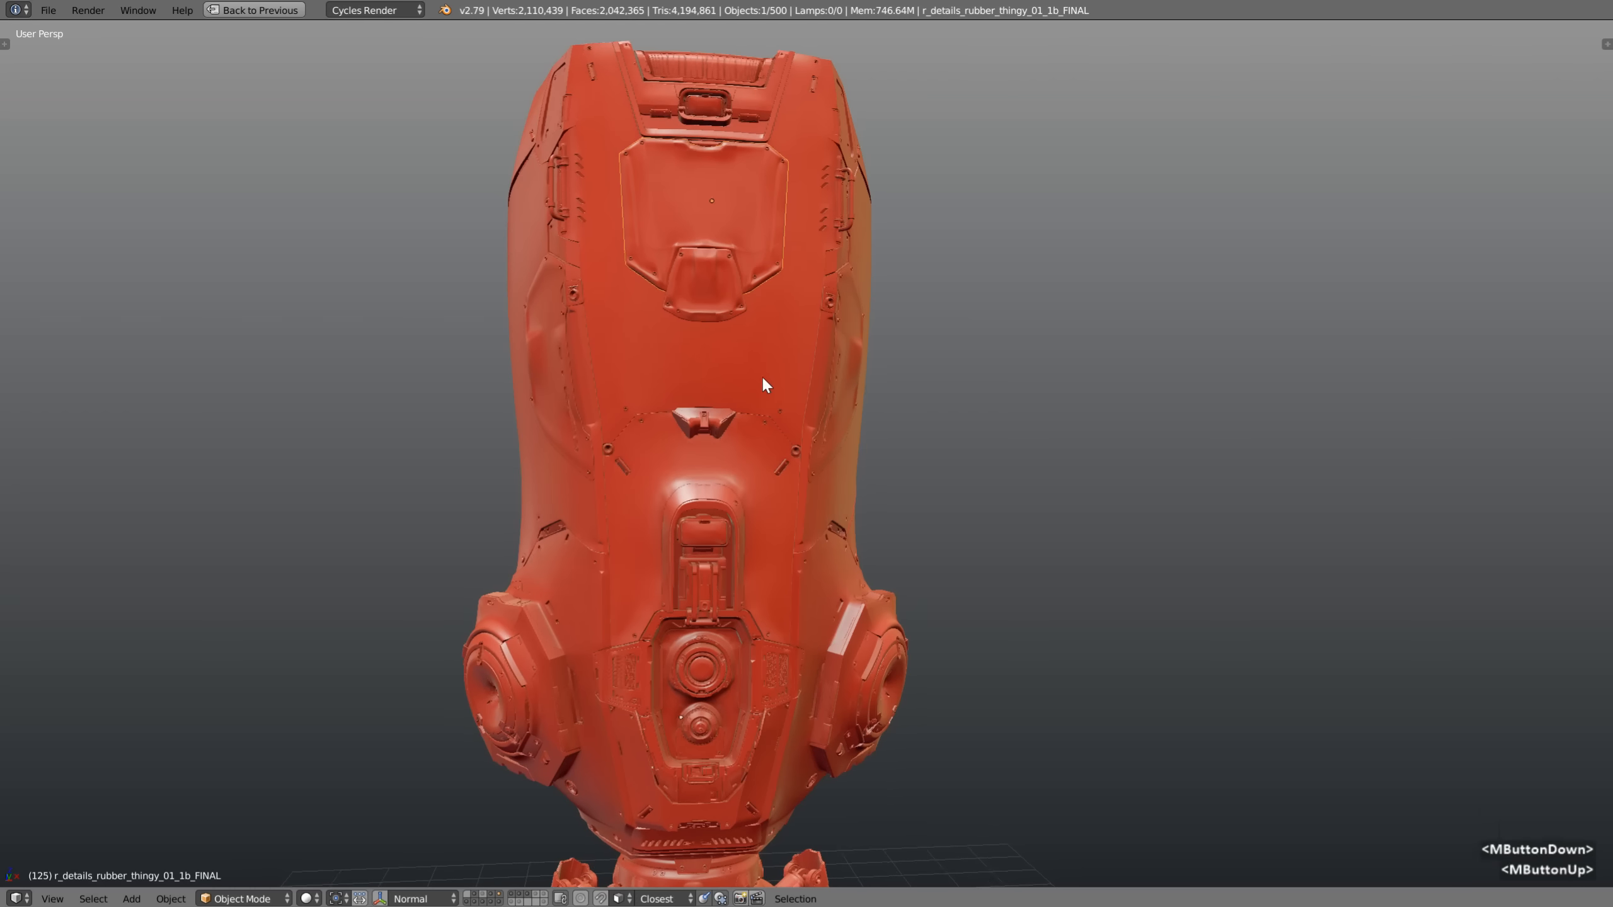
Turn on the transform manipulator and select the main front body panel, followed by the small flap cover below the hatch
left_click(380, 898)
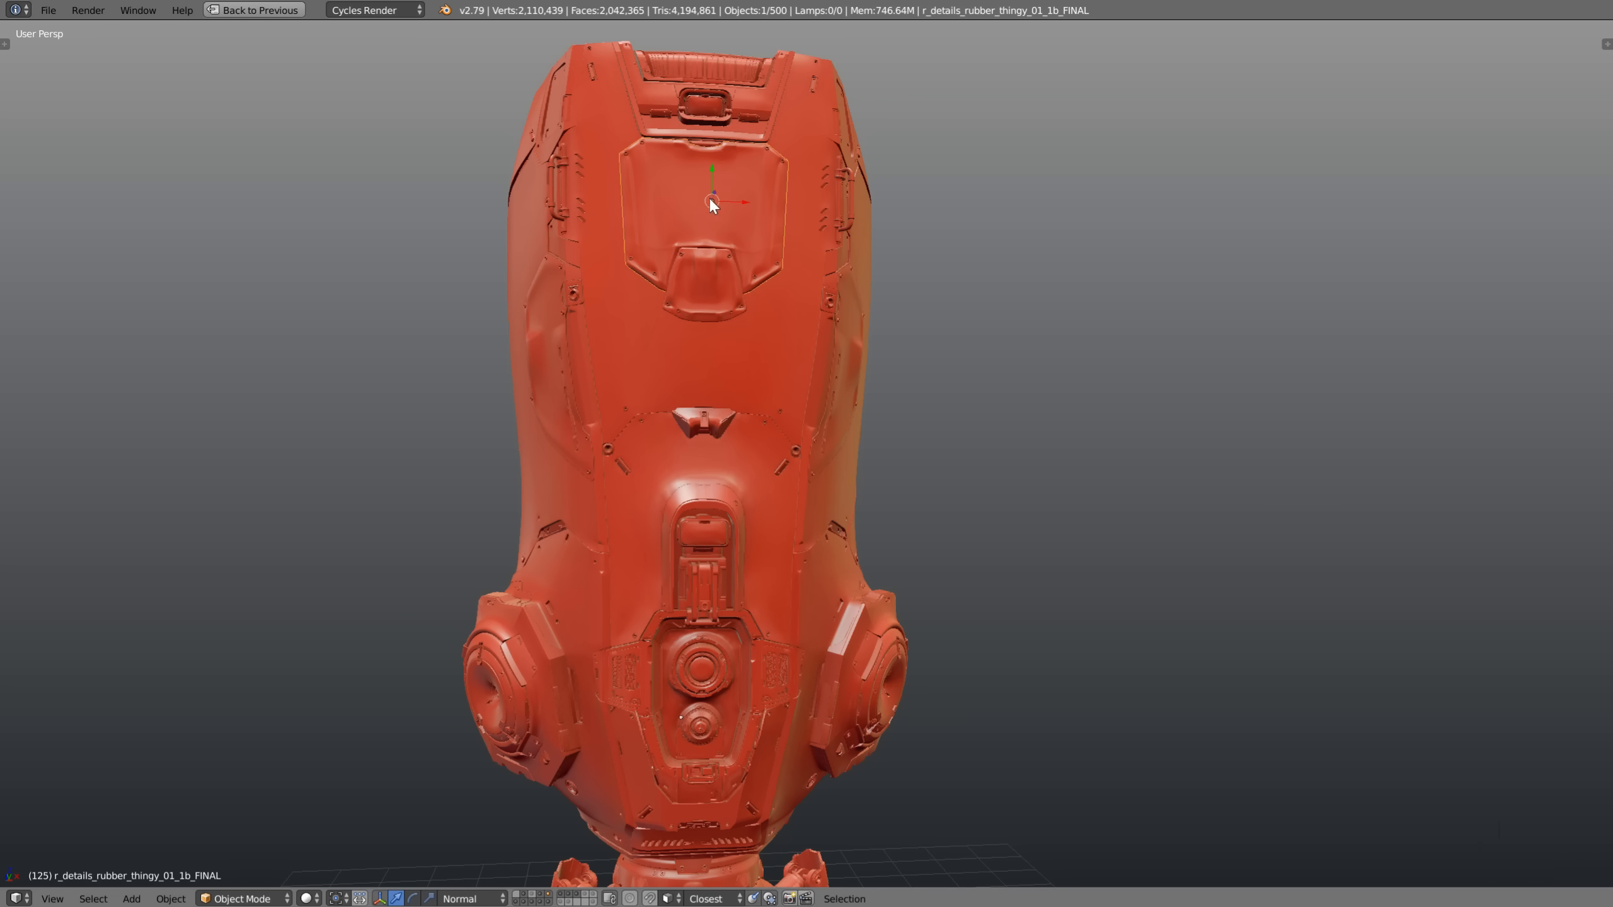
middle_click_drag(686, 297, 736, 291)
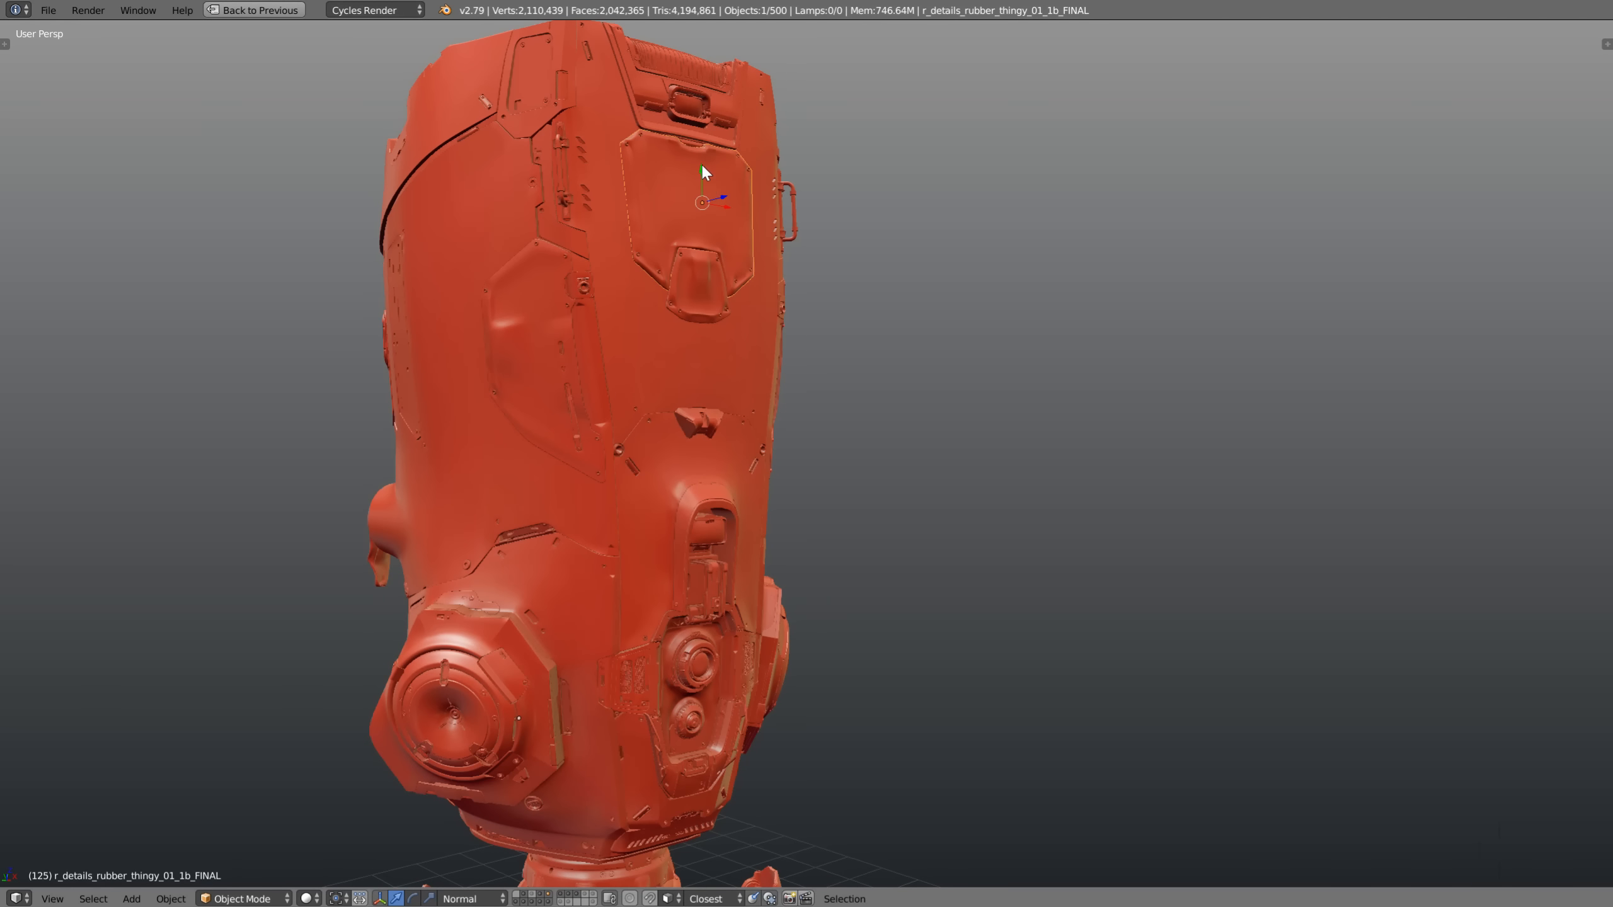
mouse_move(716, 238)
middle_mouse_down()
mouse_move(731, 206)
mouse_move(719, 366)
middle_mouse_up()
scroll(712, 186, "up", 4)
right_click(801, 378)
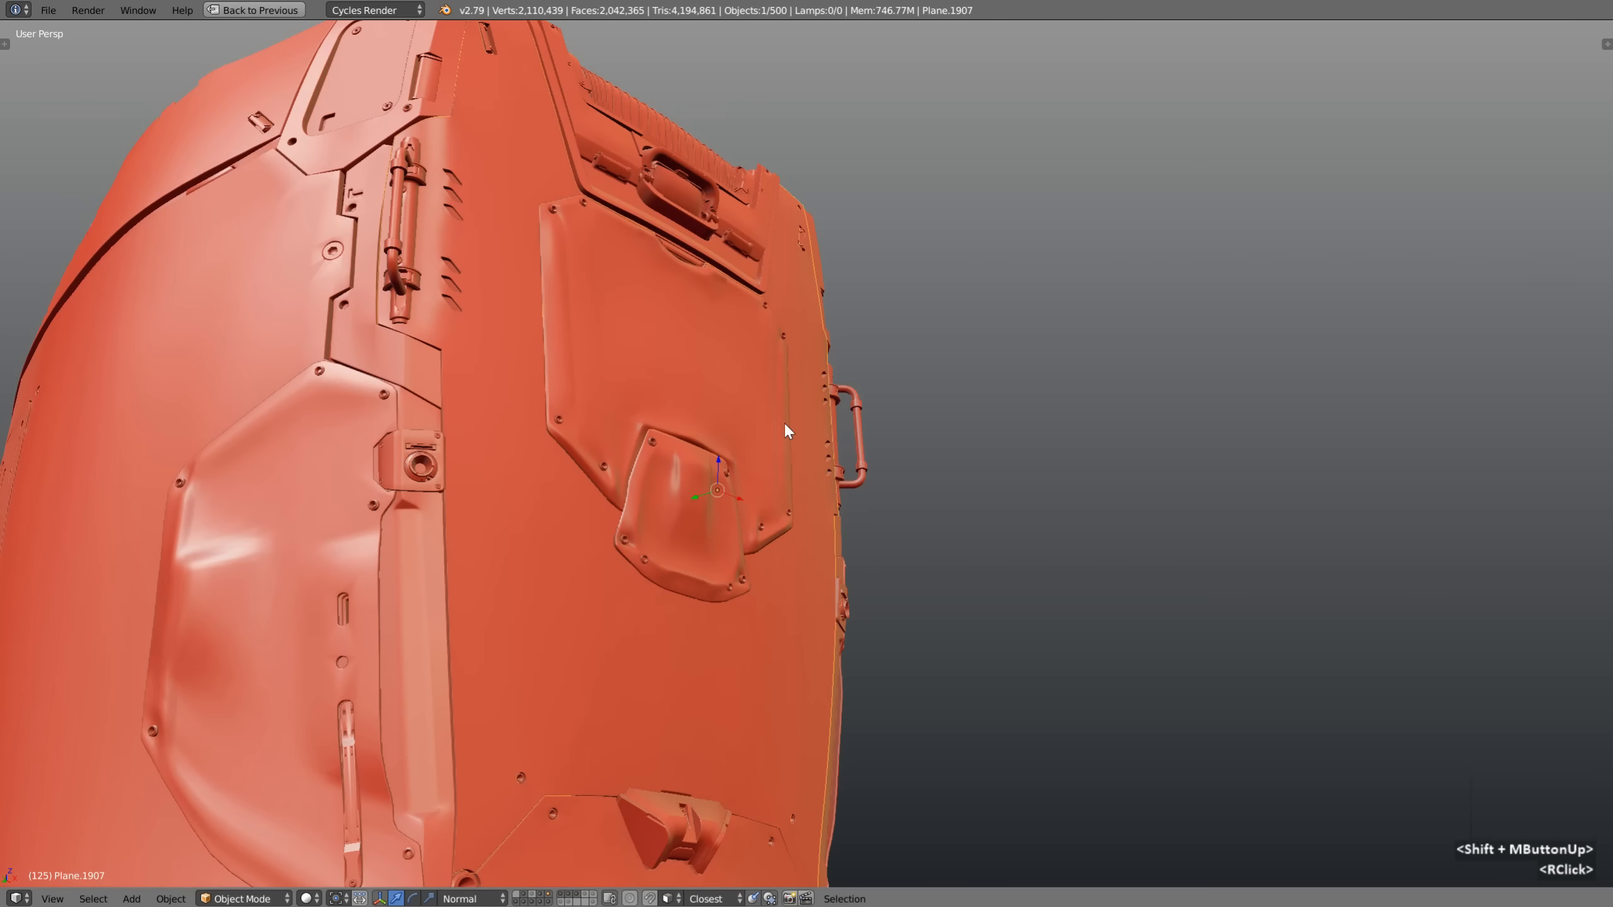
right_click(700, 498)
middle_click_drag(708, 549, 664, 581)
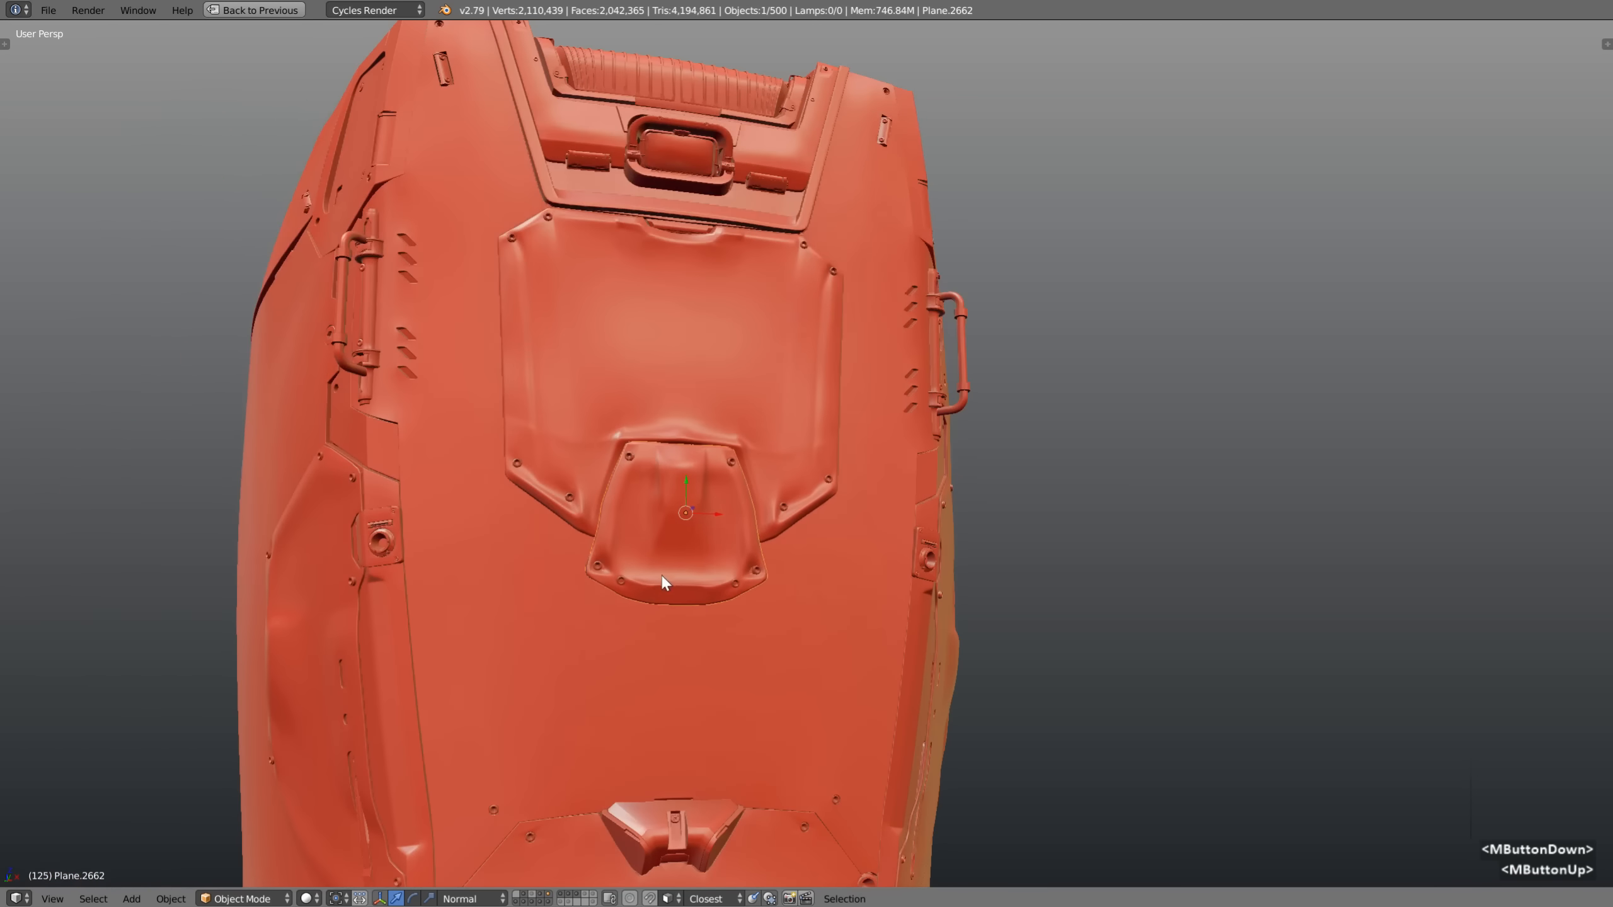
Hide the transform manipulator, and toggle it on and off once more while viewing the front of the model
left_click(380, 898)
middle_click_drag(662, 576, 716, 557)
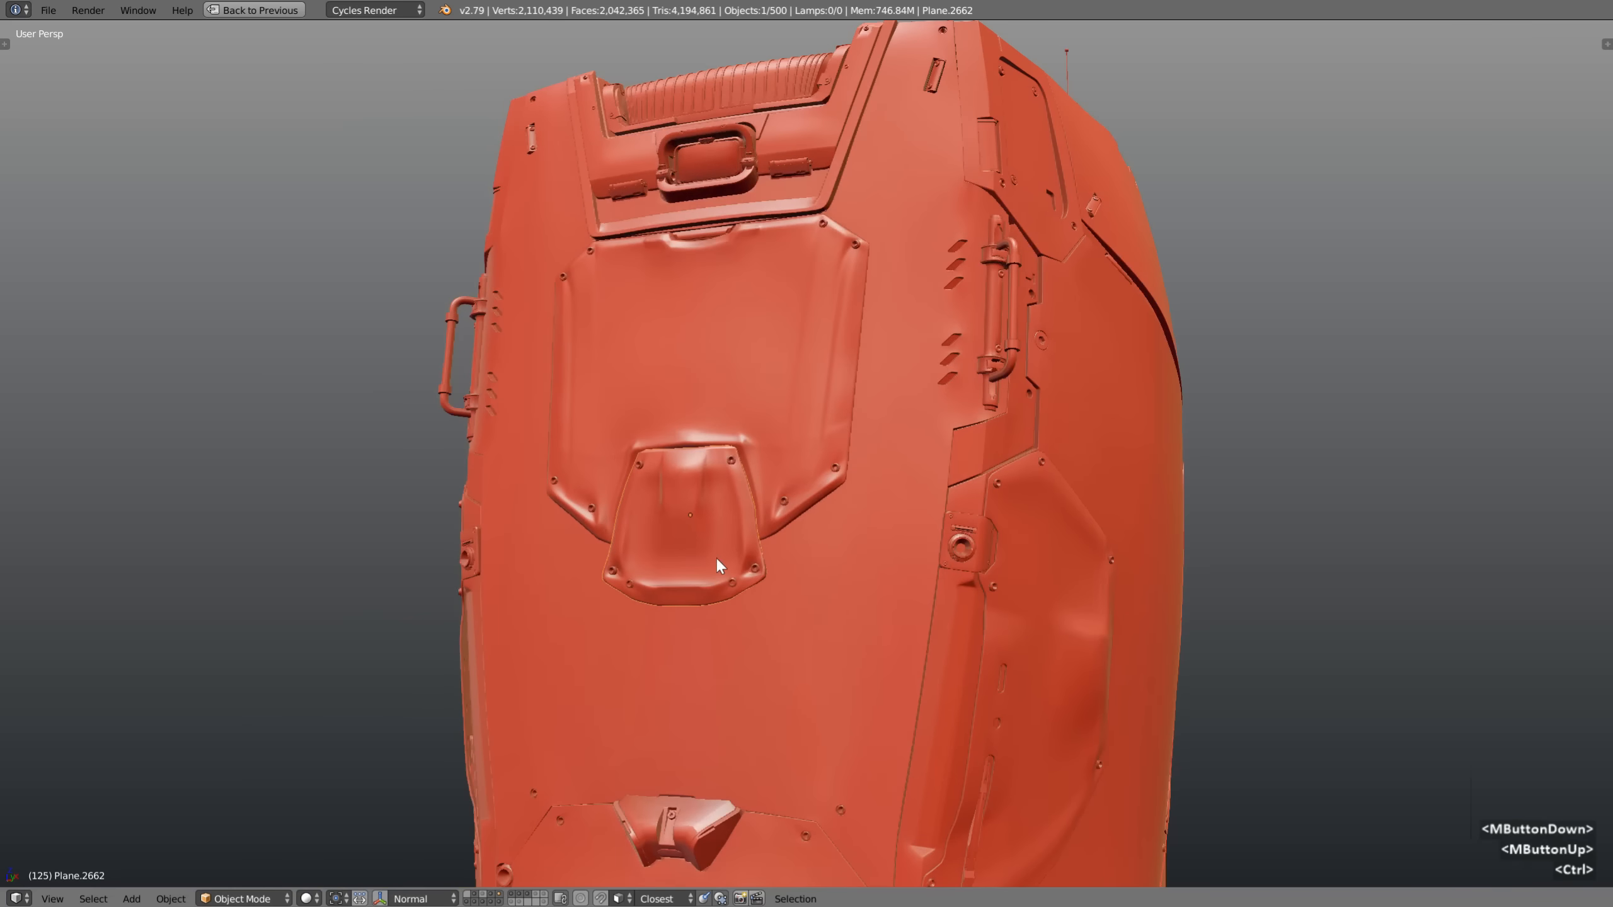
key("ctrl+space")
key("ctrl+space")
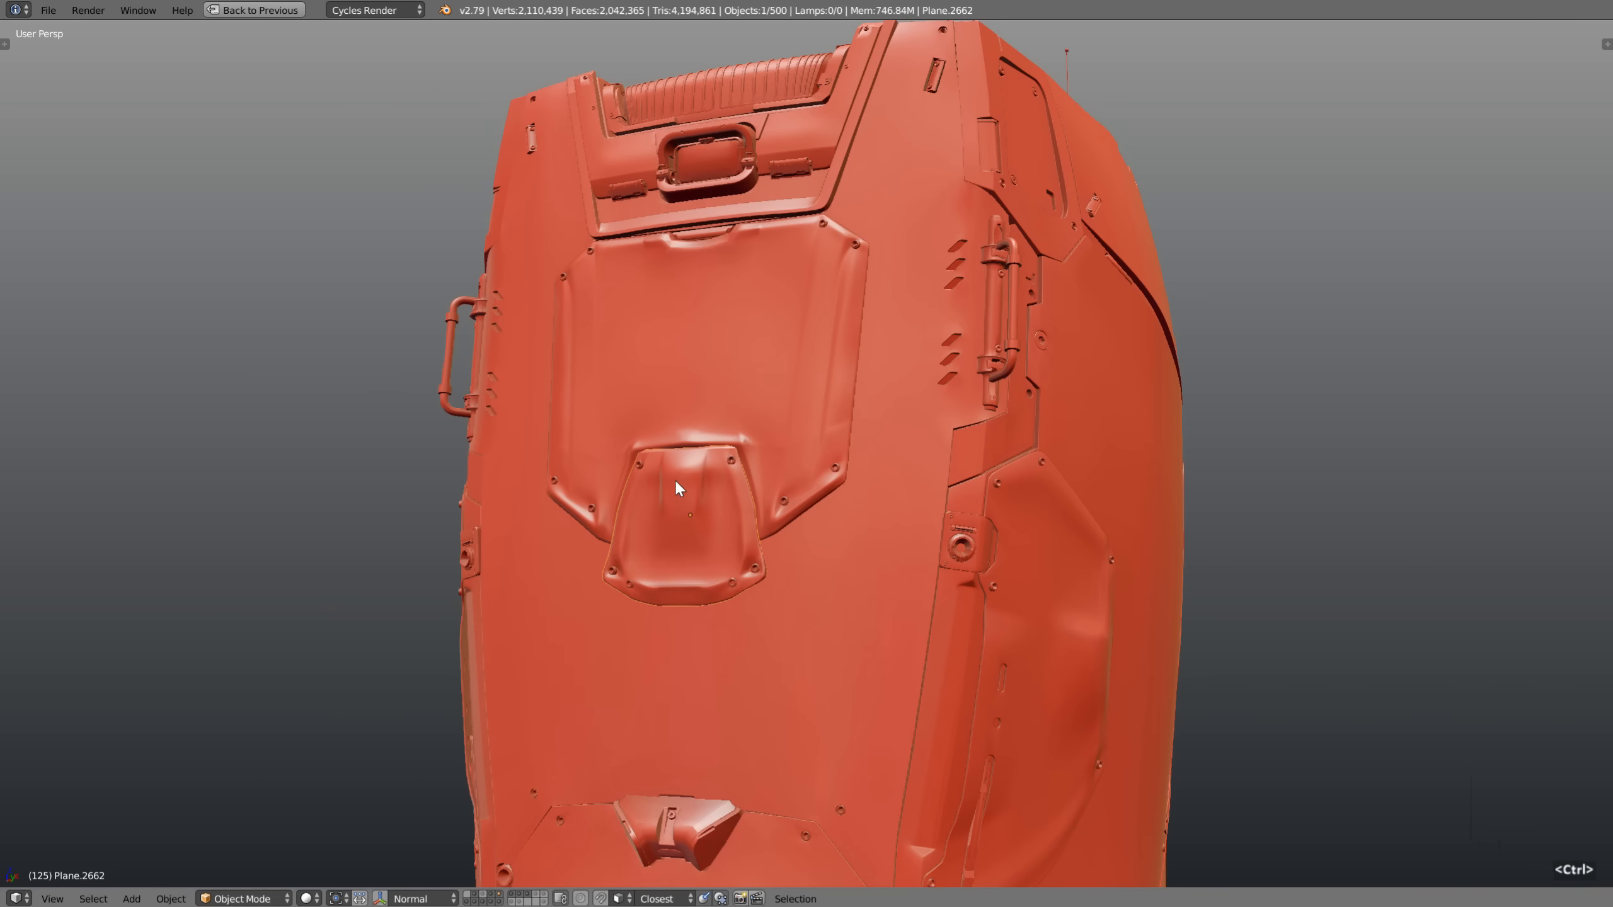
middle_click_drag(673, 478, 706, 470, "ctrl")
middle_click_drag(705, 471, 783, 553)
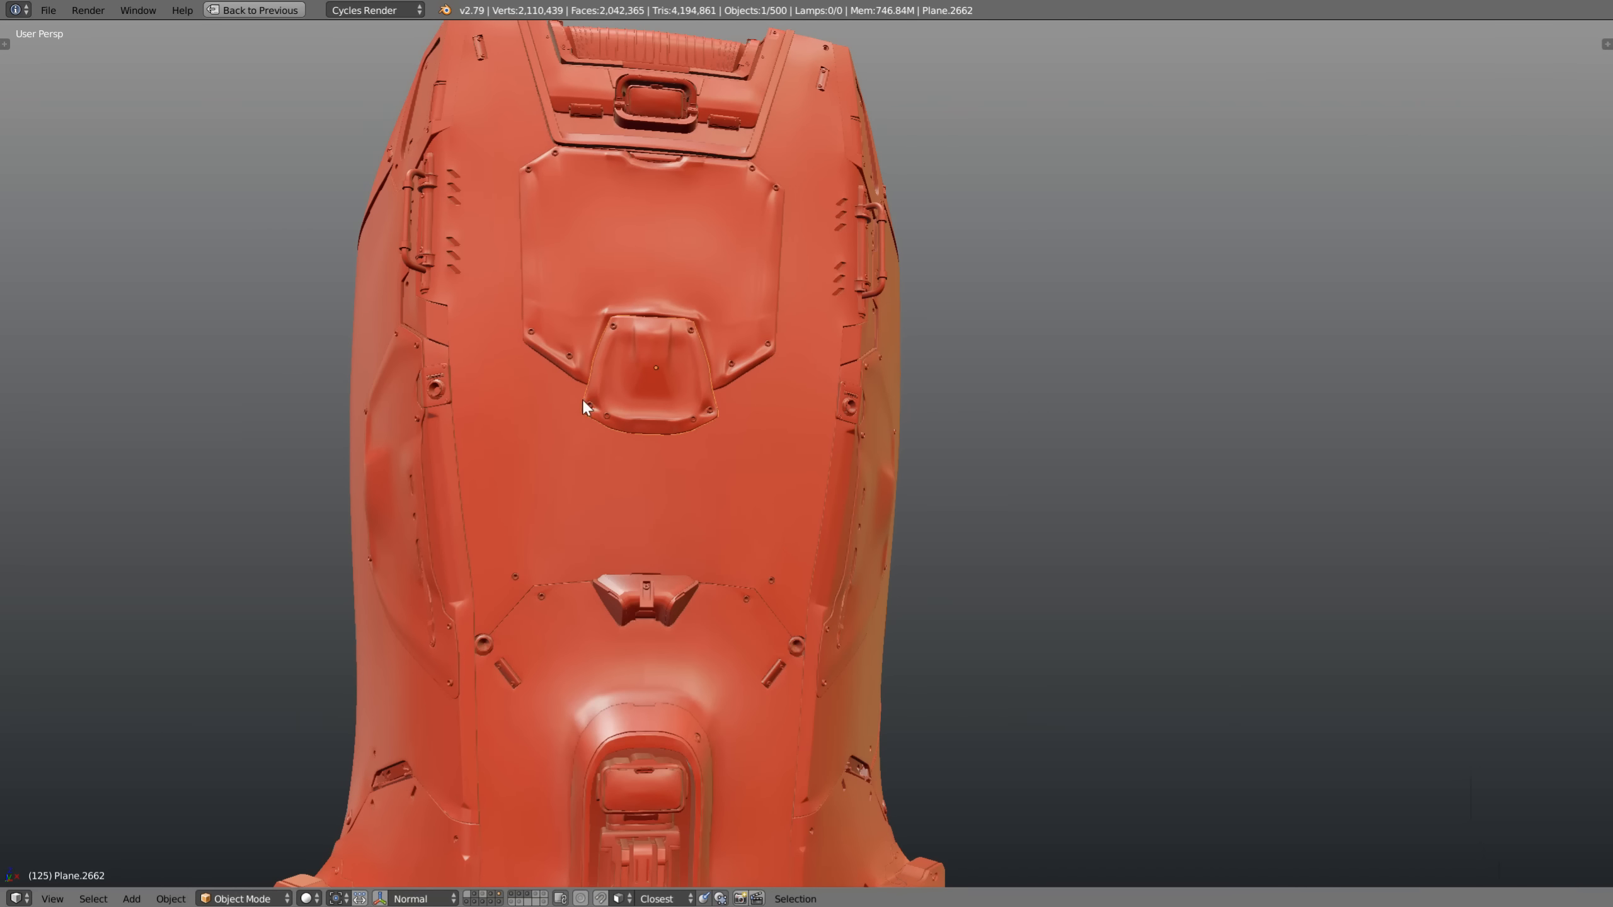
Select the large side shell panel, followed by the outer plate on the front leg at the model's base
right_click(759, 429)
right_click(849, 466)
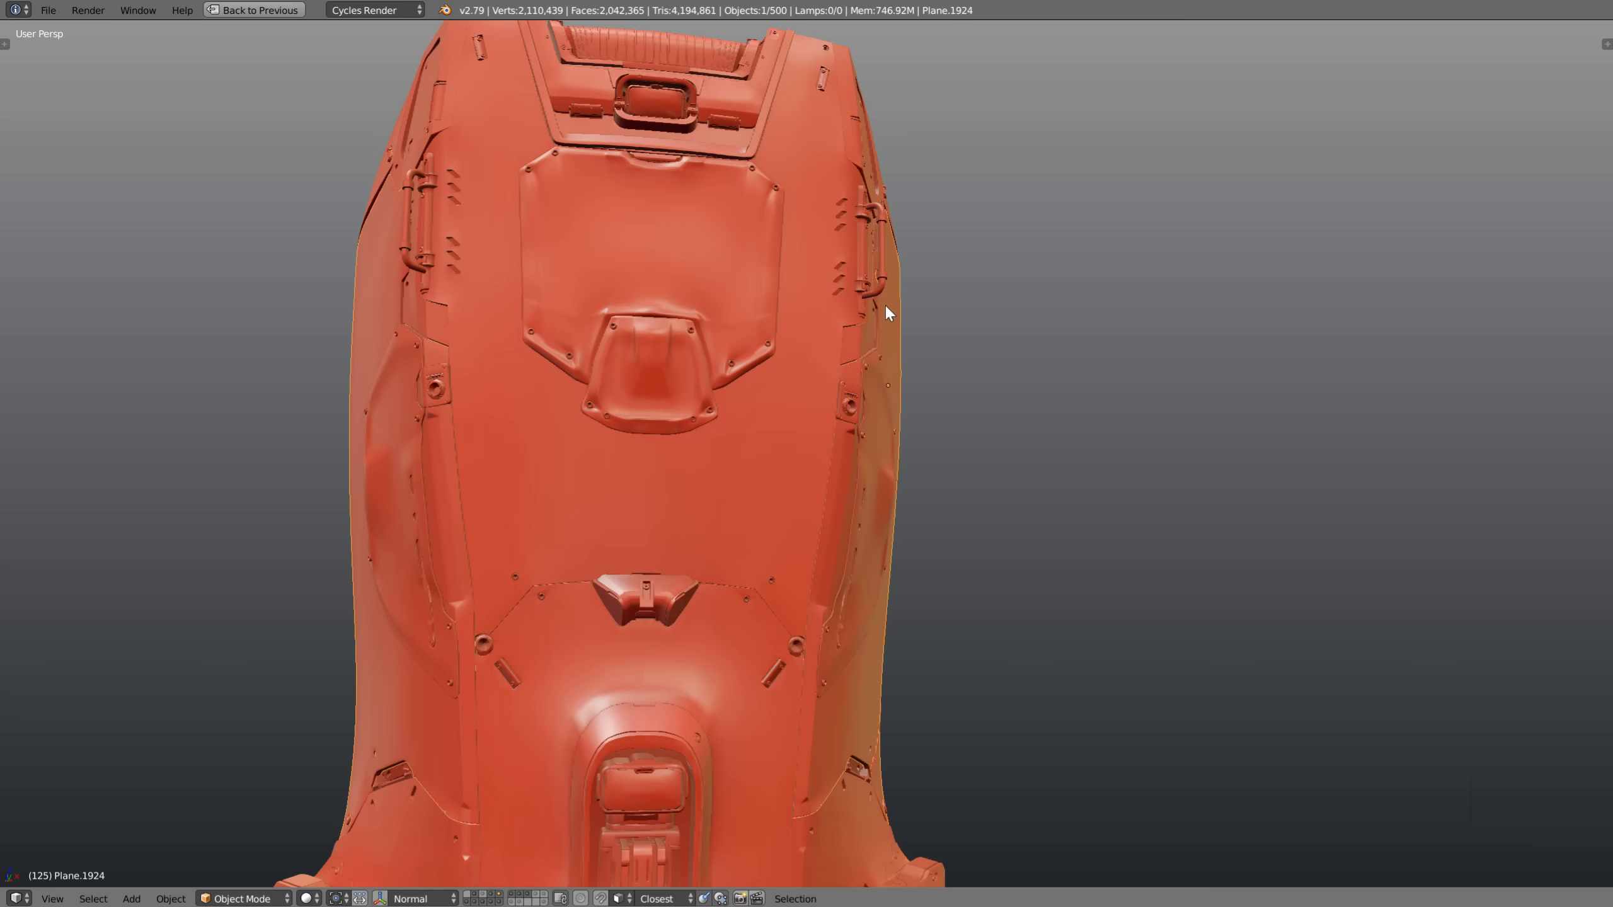
scroll(870, 413, "down", 6)
right_click(834, 704)
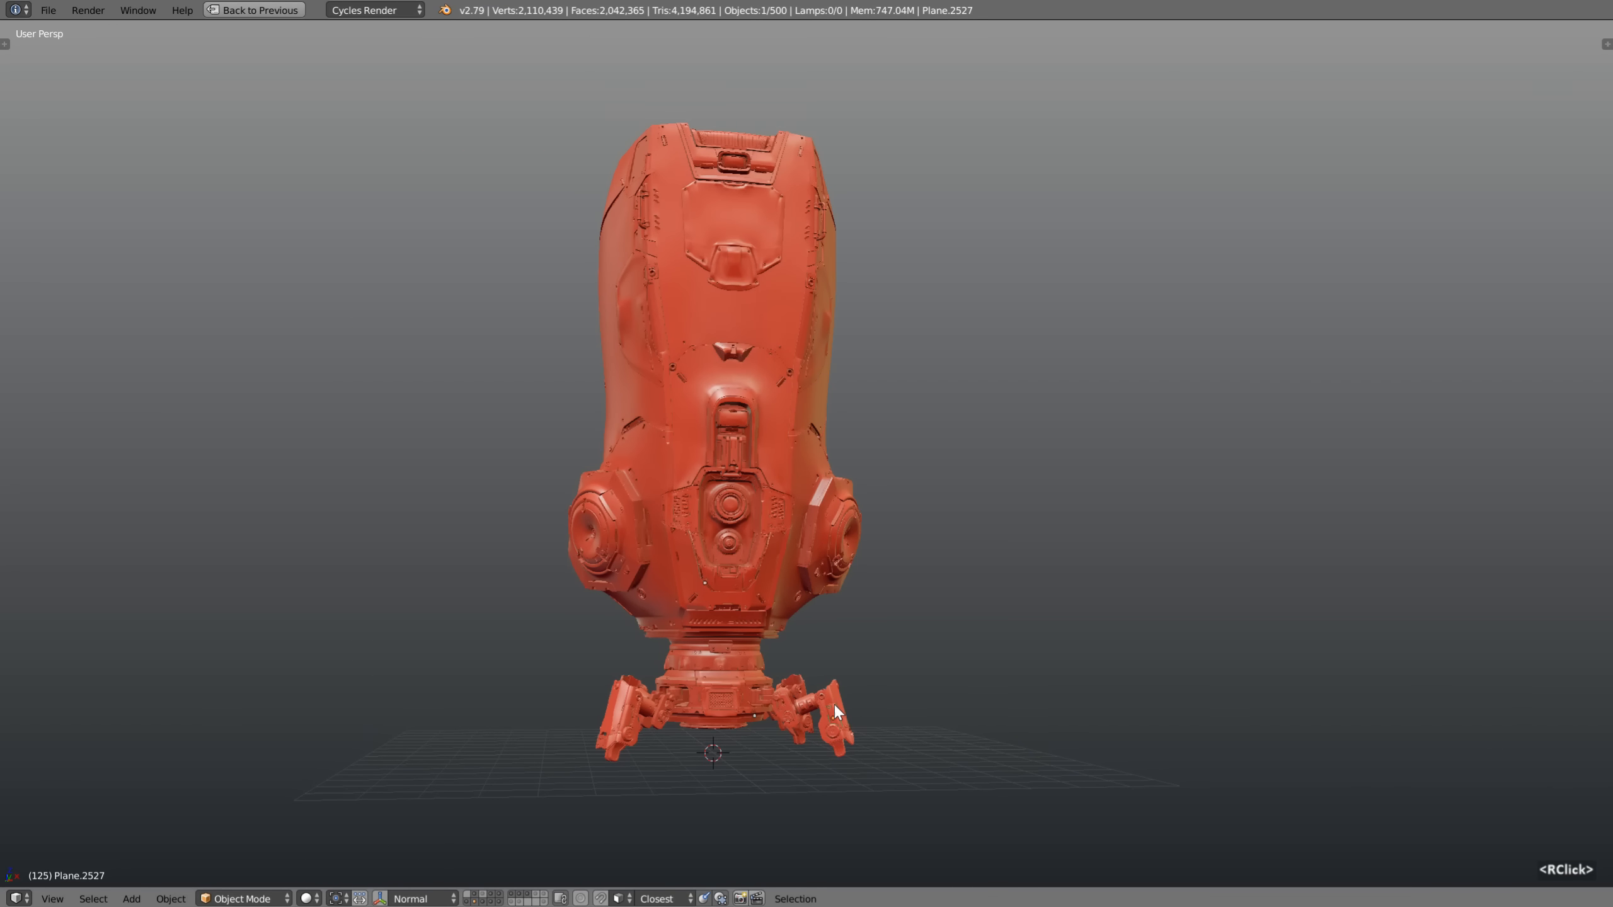
scroll(842, 702, "up", 6)
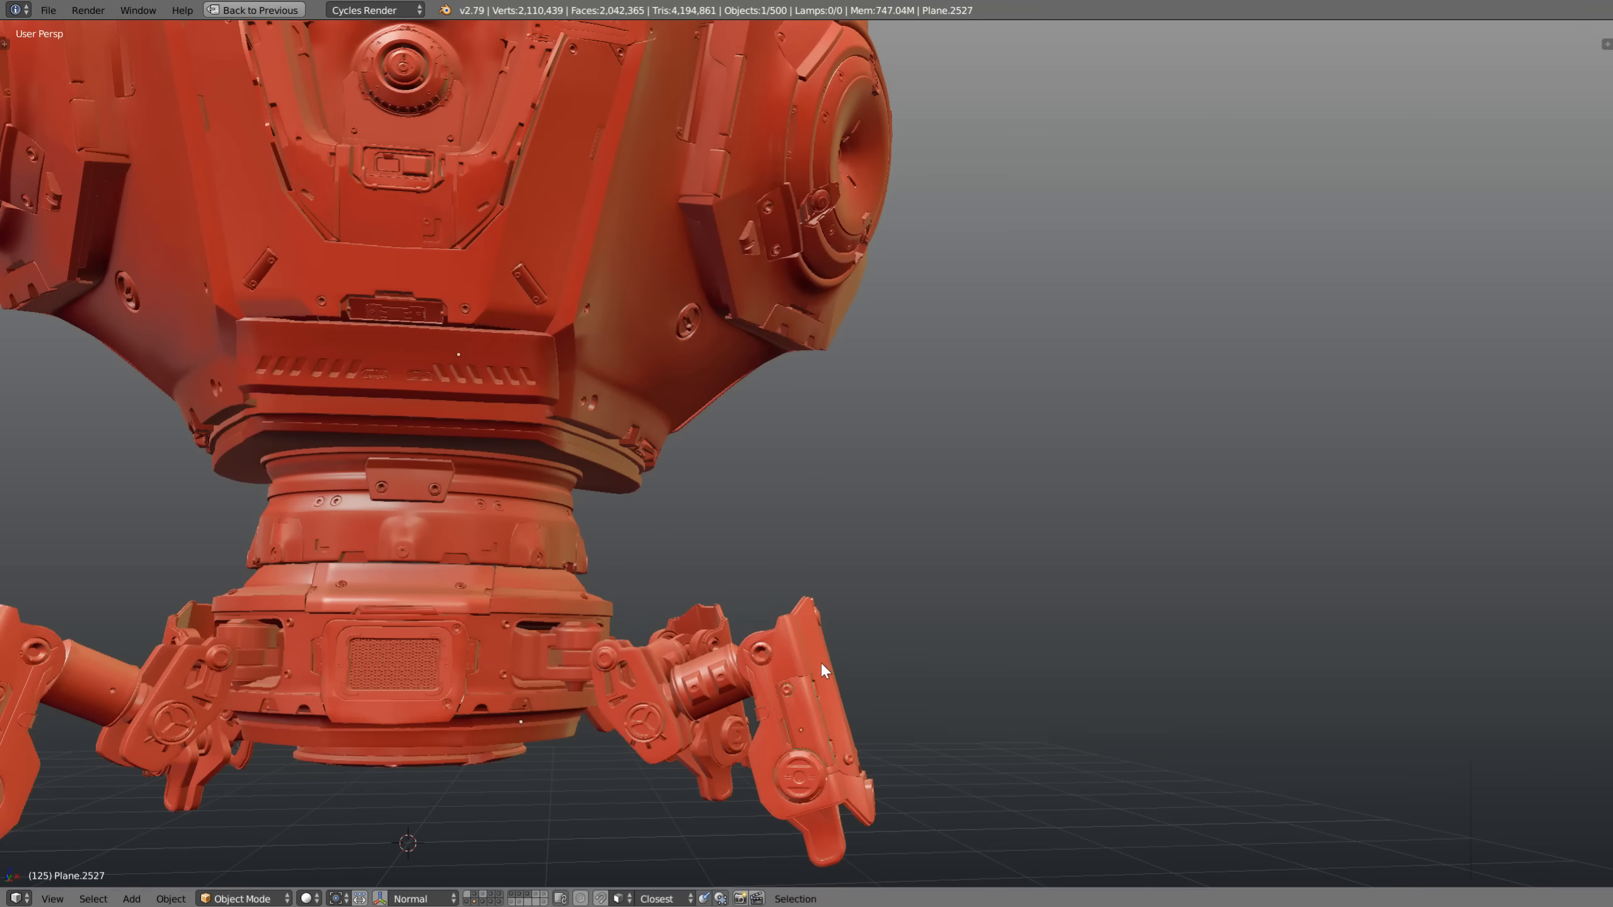
View the selected leg plate in wireframe across the whole model and return to solid shading
key("z")
scroll(715, 496, "down", 4)
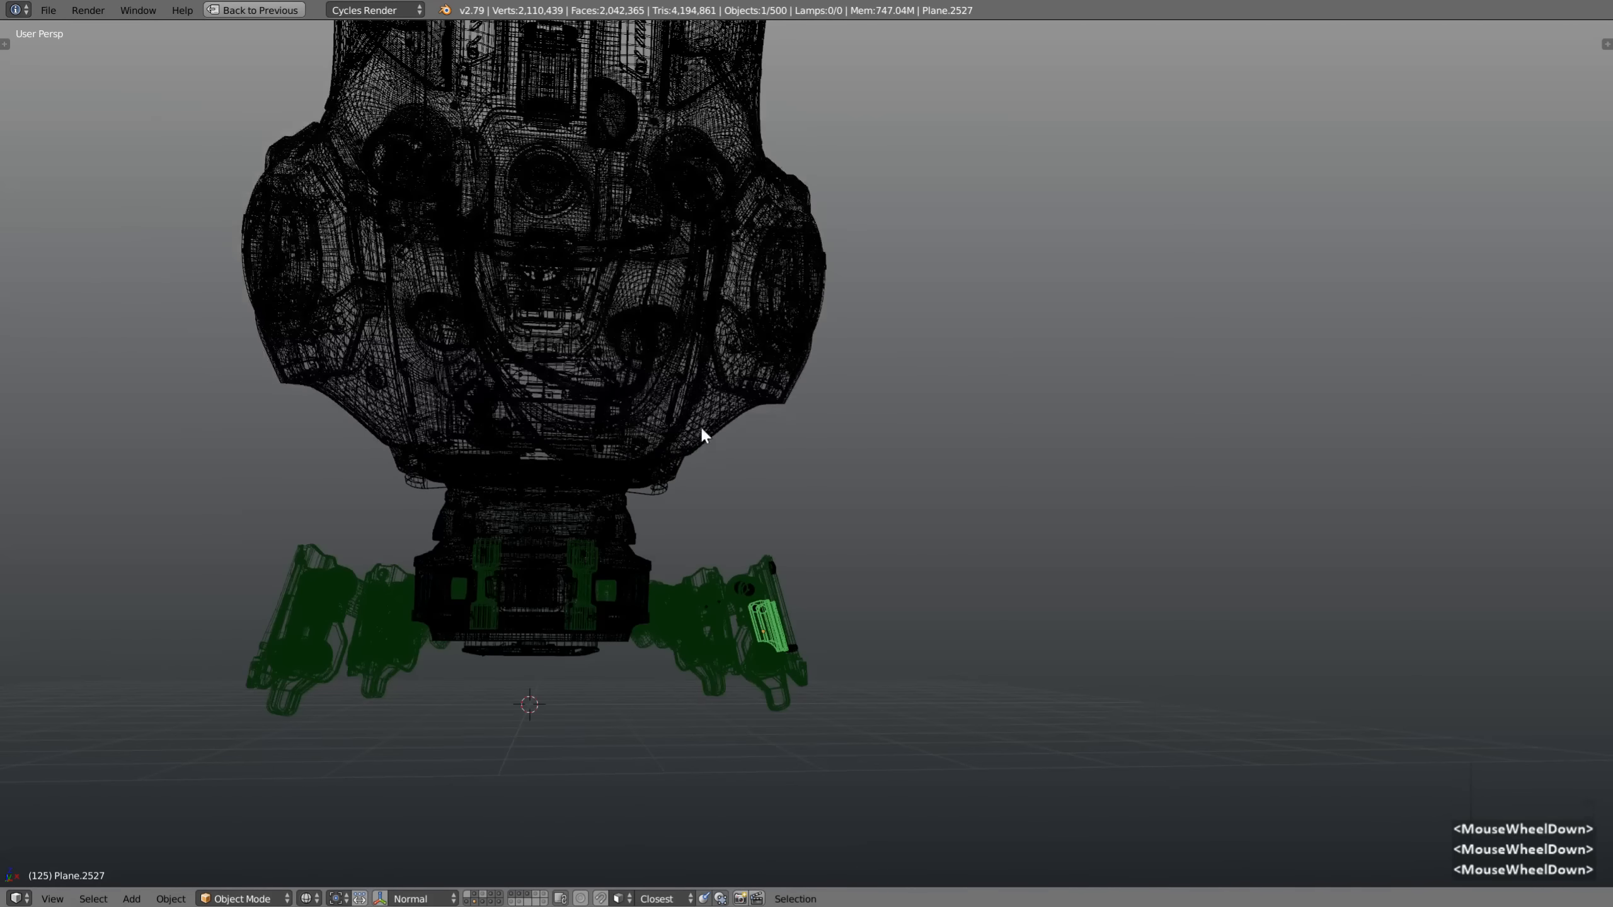
mouse_move(700, 425)
middle_mouse_down("shift")
mouse_move(629, 403)
mouse_move(663, 452)
middle_mouse_up("shift")
middle_click_drag(663, 452, 692, 598)
key("z")
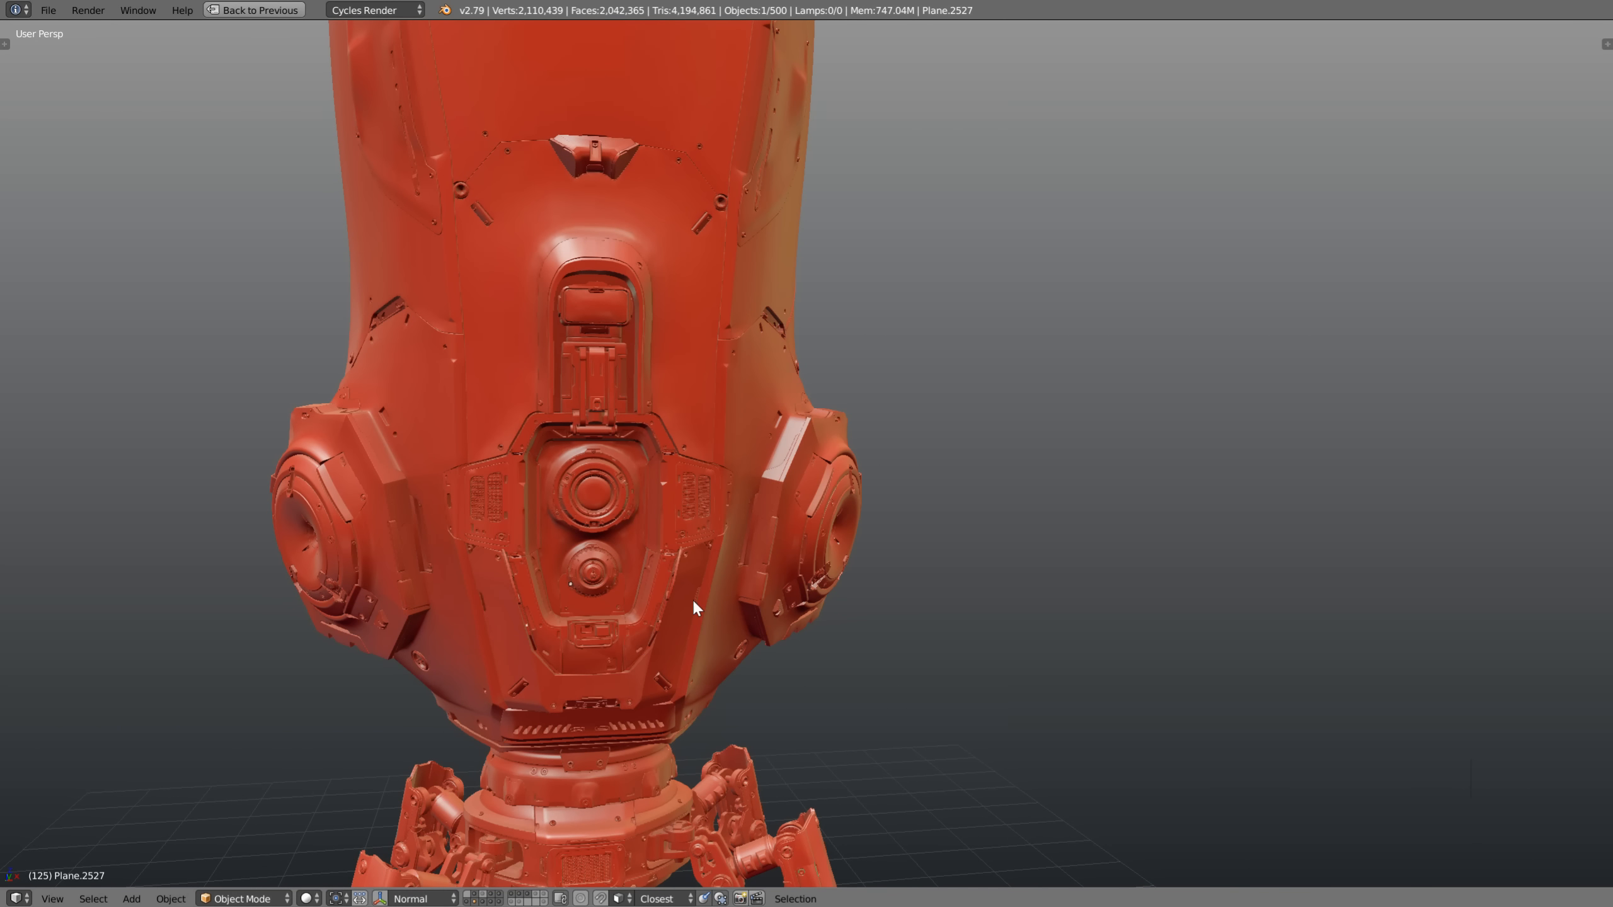
Select the side shell panel and add the main front body panel to the selection
right_click(797, 399)
middle_click_drag(731, 303, 665, 541, "shift")
right_click(740, 462)
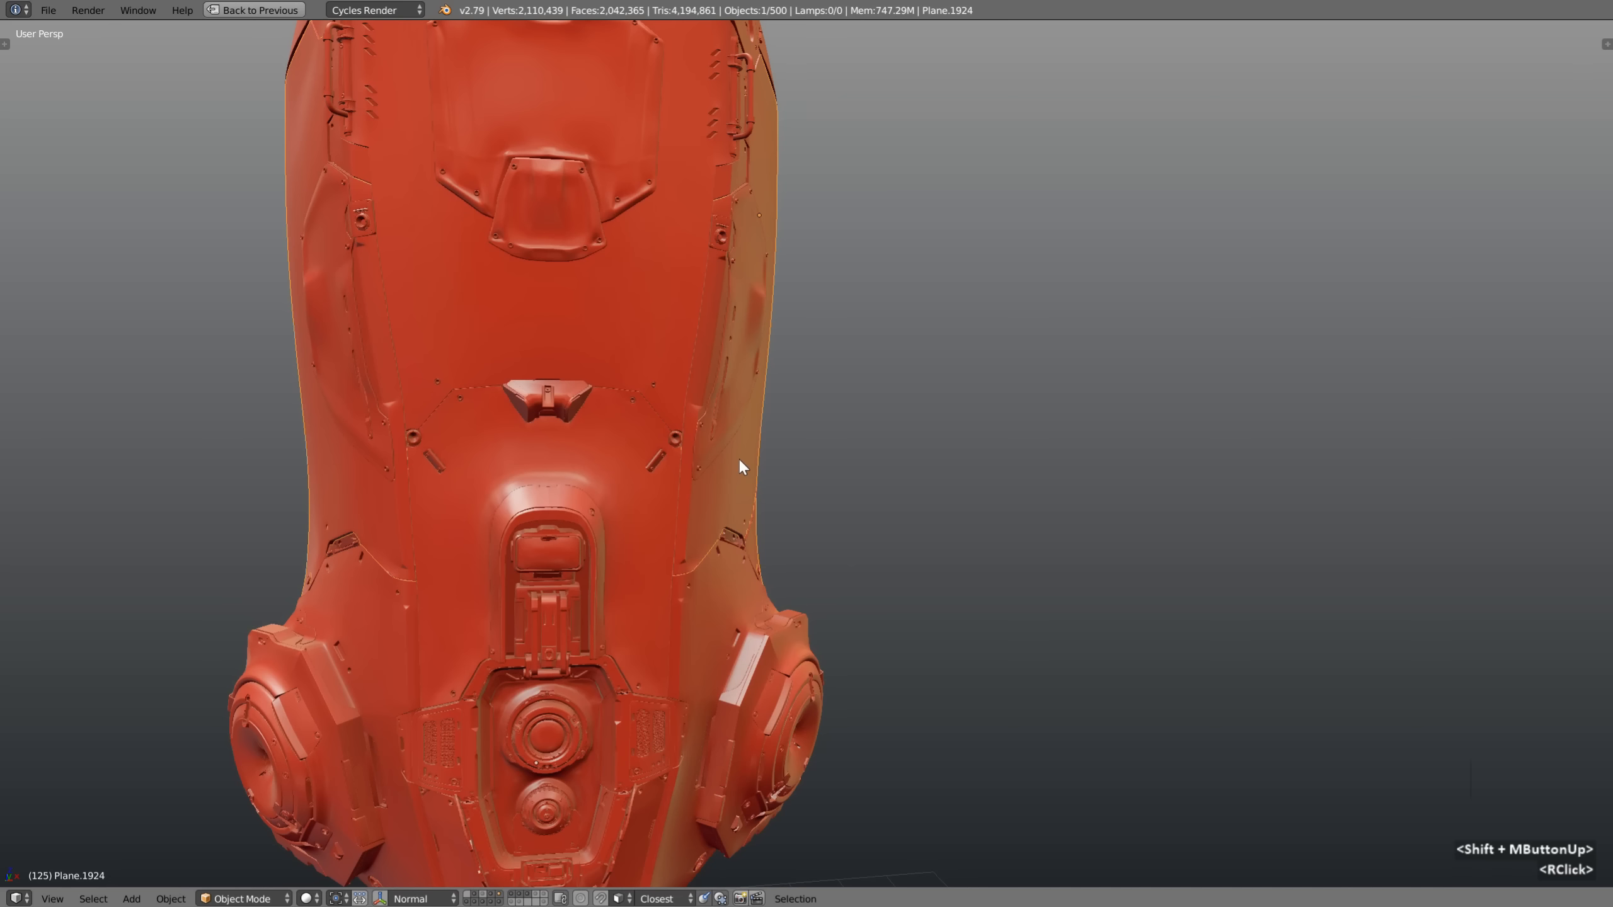
right_click(645, 323, "shift")
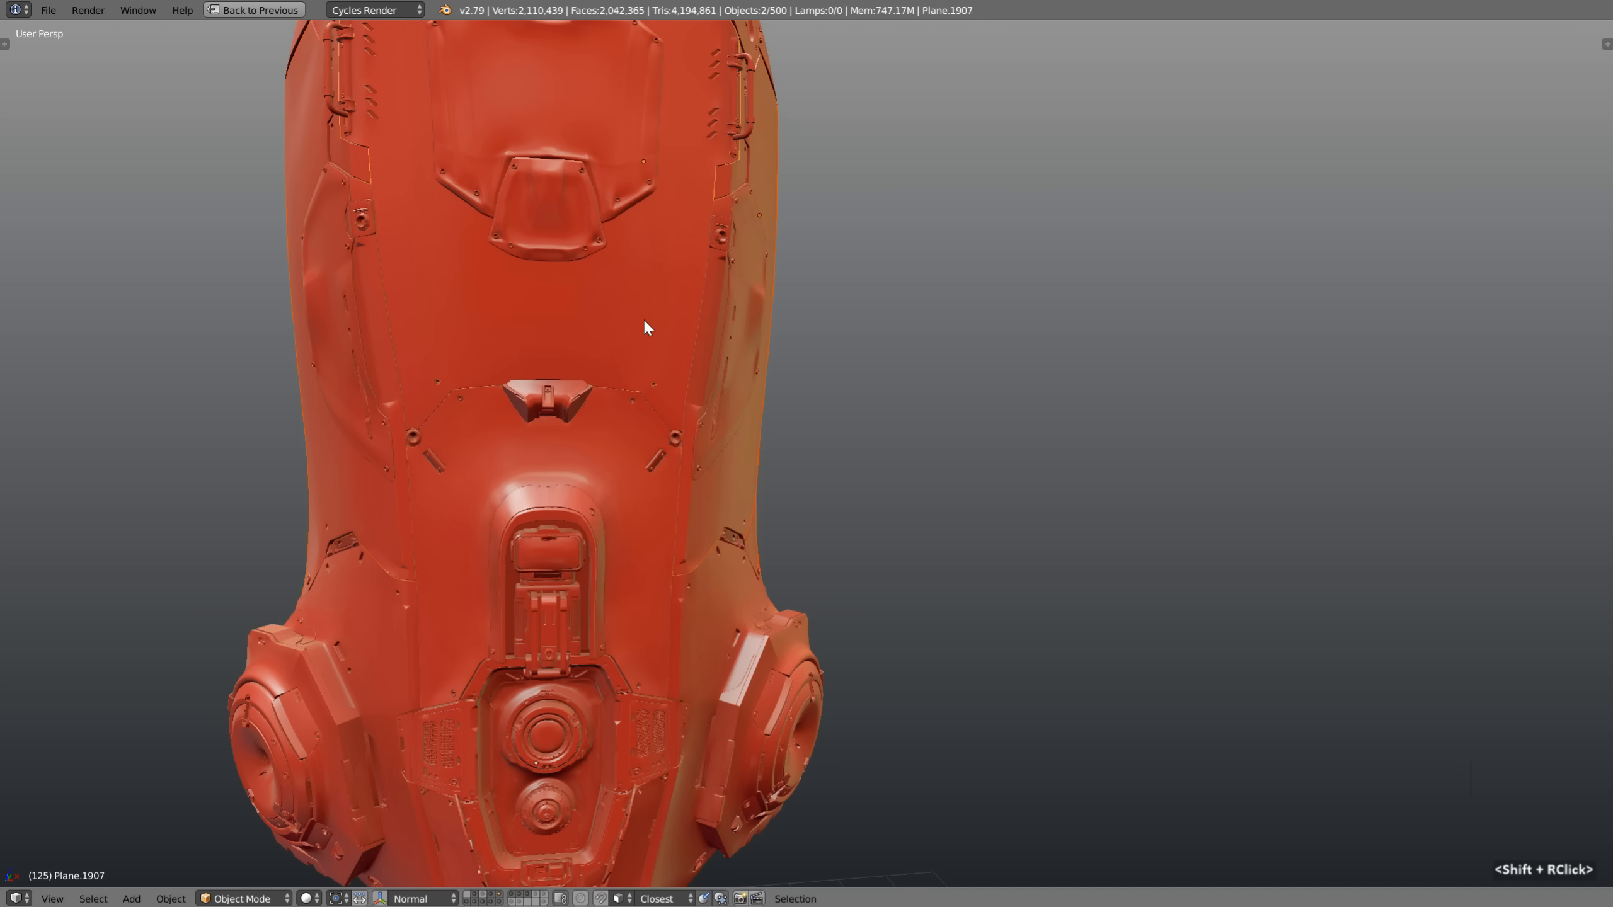
Examine the border between the two selected shell panels in wireframe, and return to solid shading
middle_click_drag(738, 224, 710, 375, "shift")
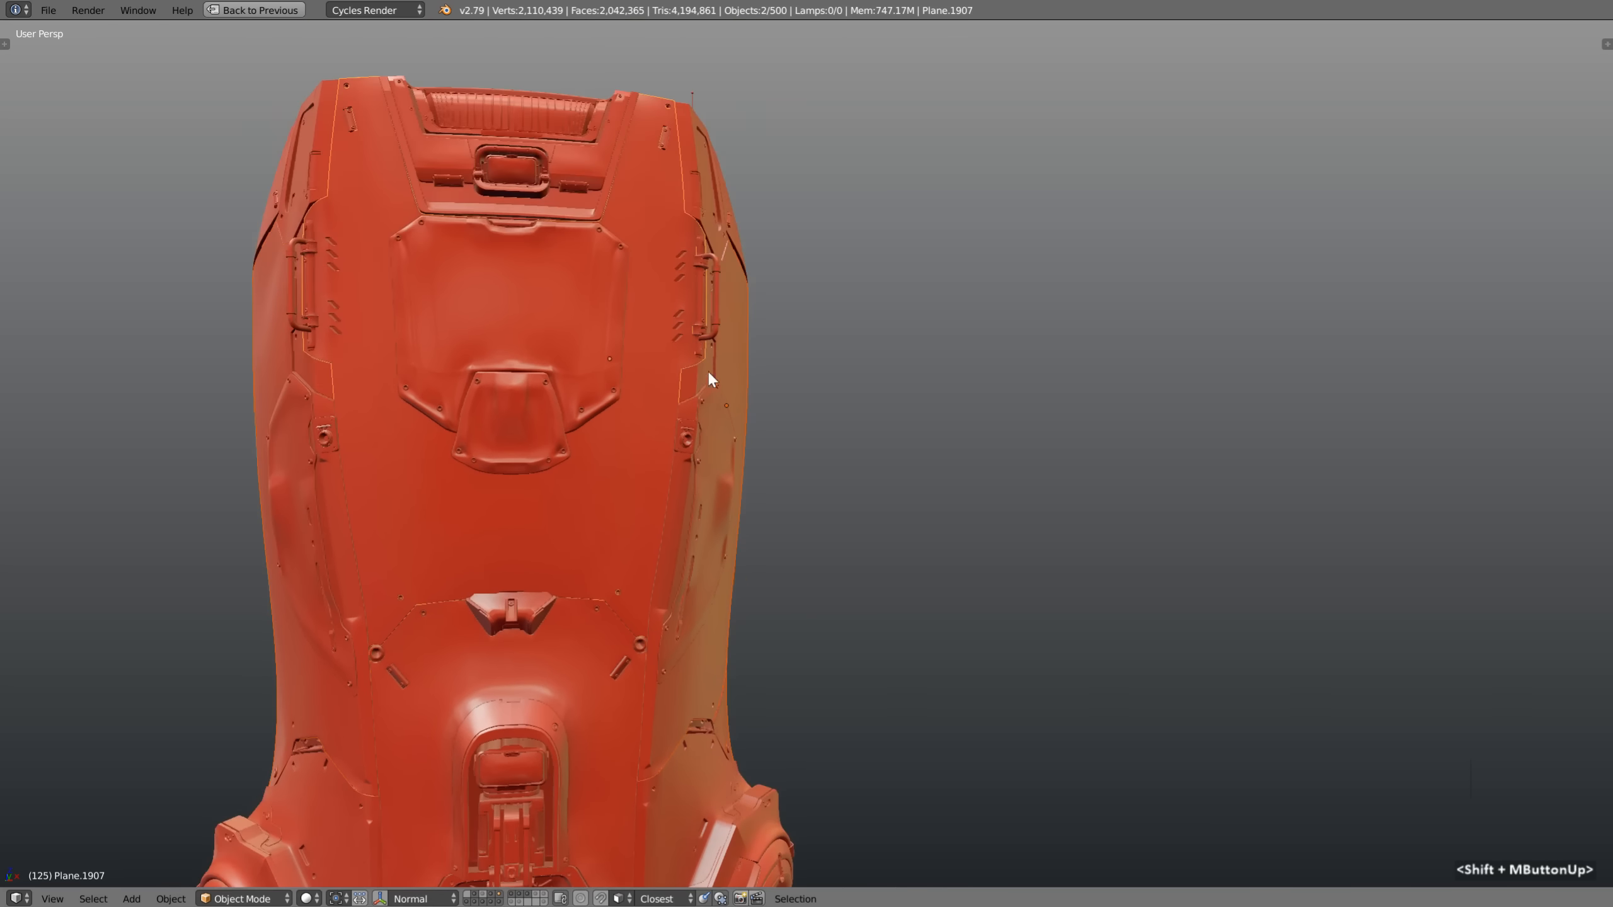
scroll(728, 348, "up", 4)
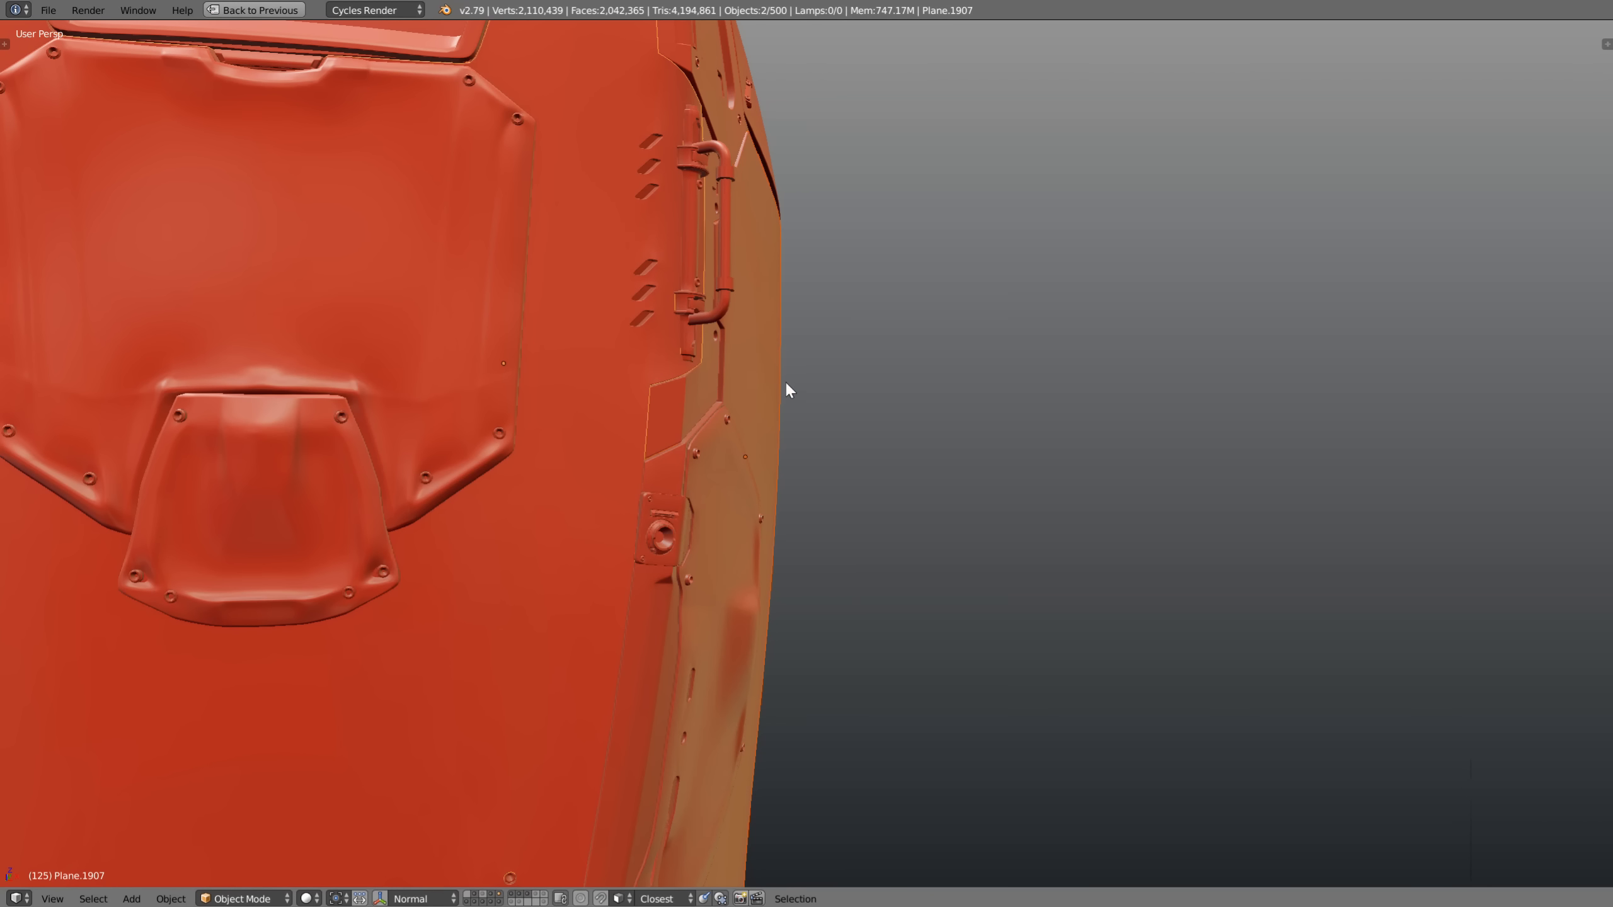
key("z")
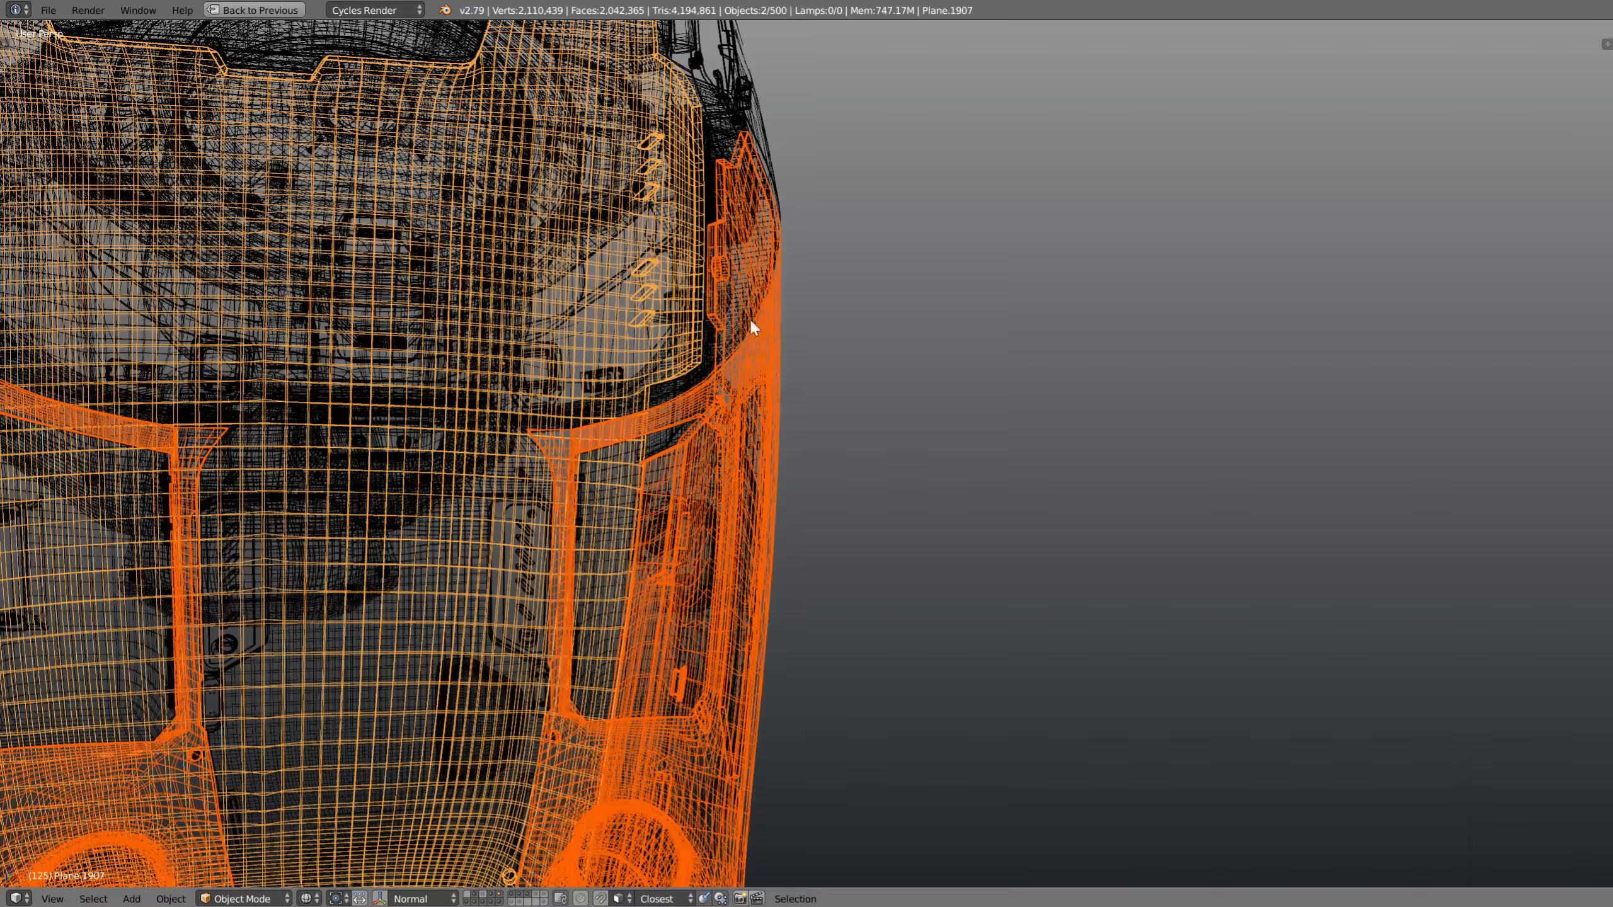
key("z")
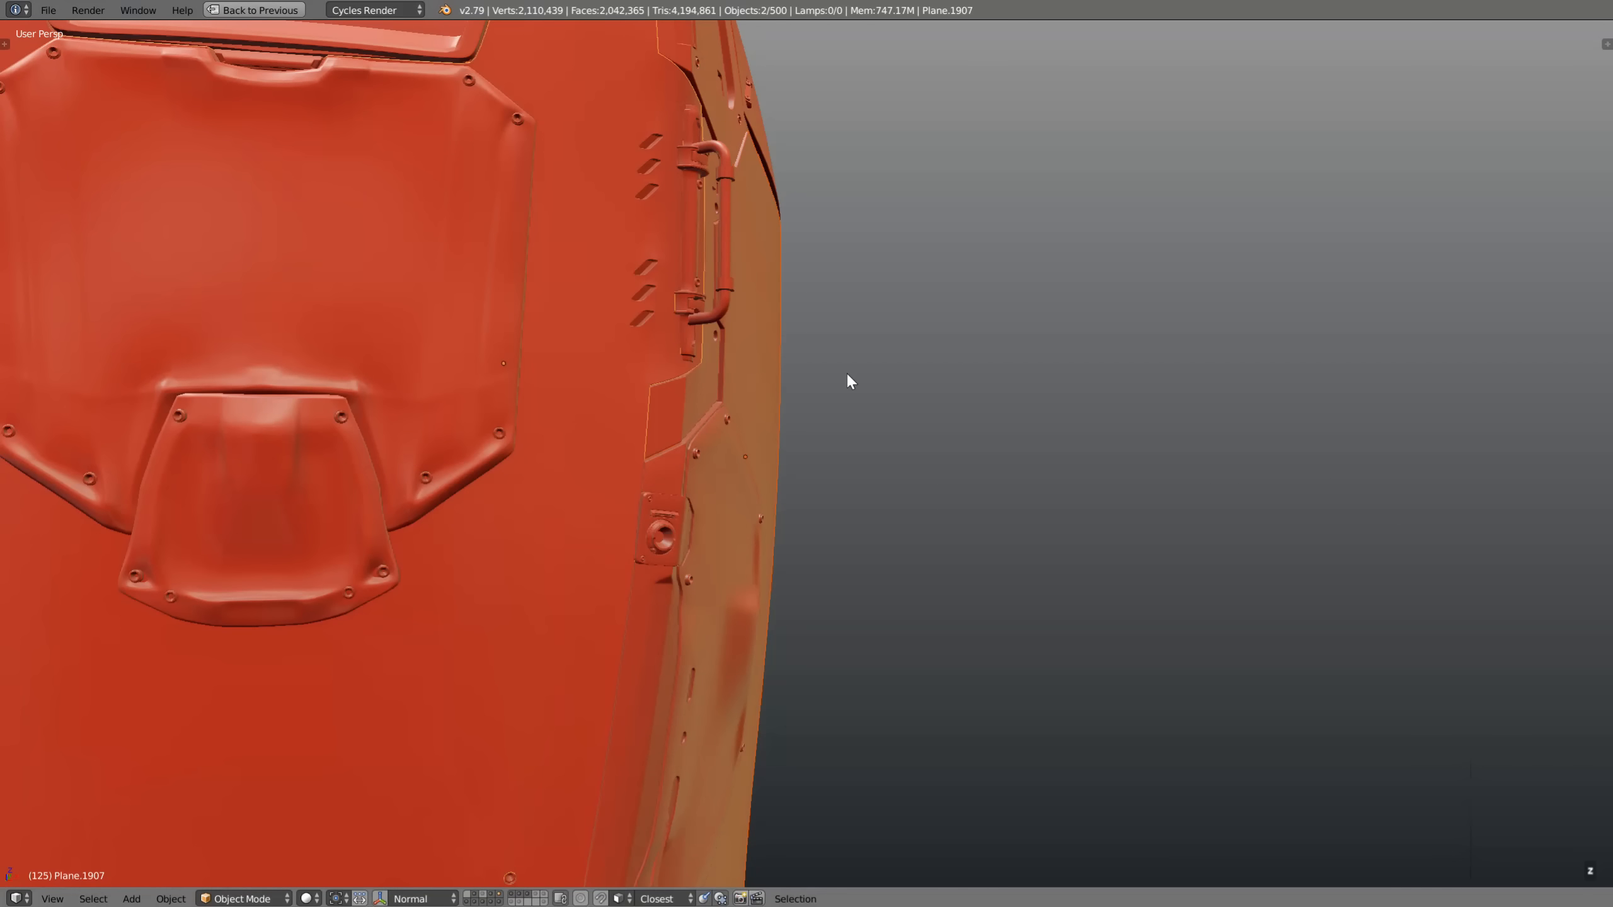
Show the viewport properties and switch Outline Selected off and back on
key("n")
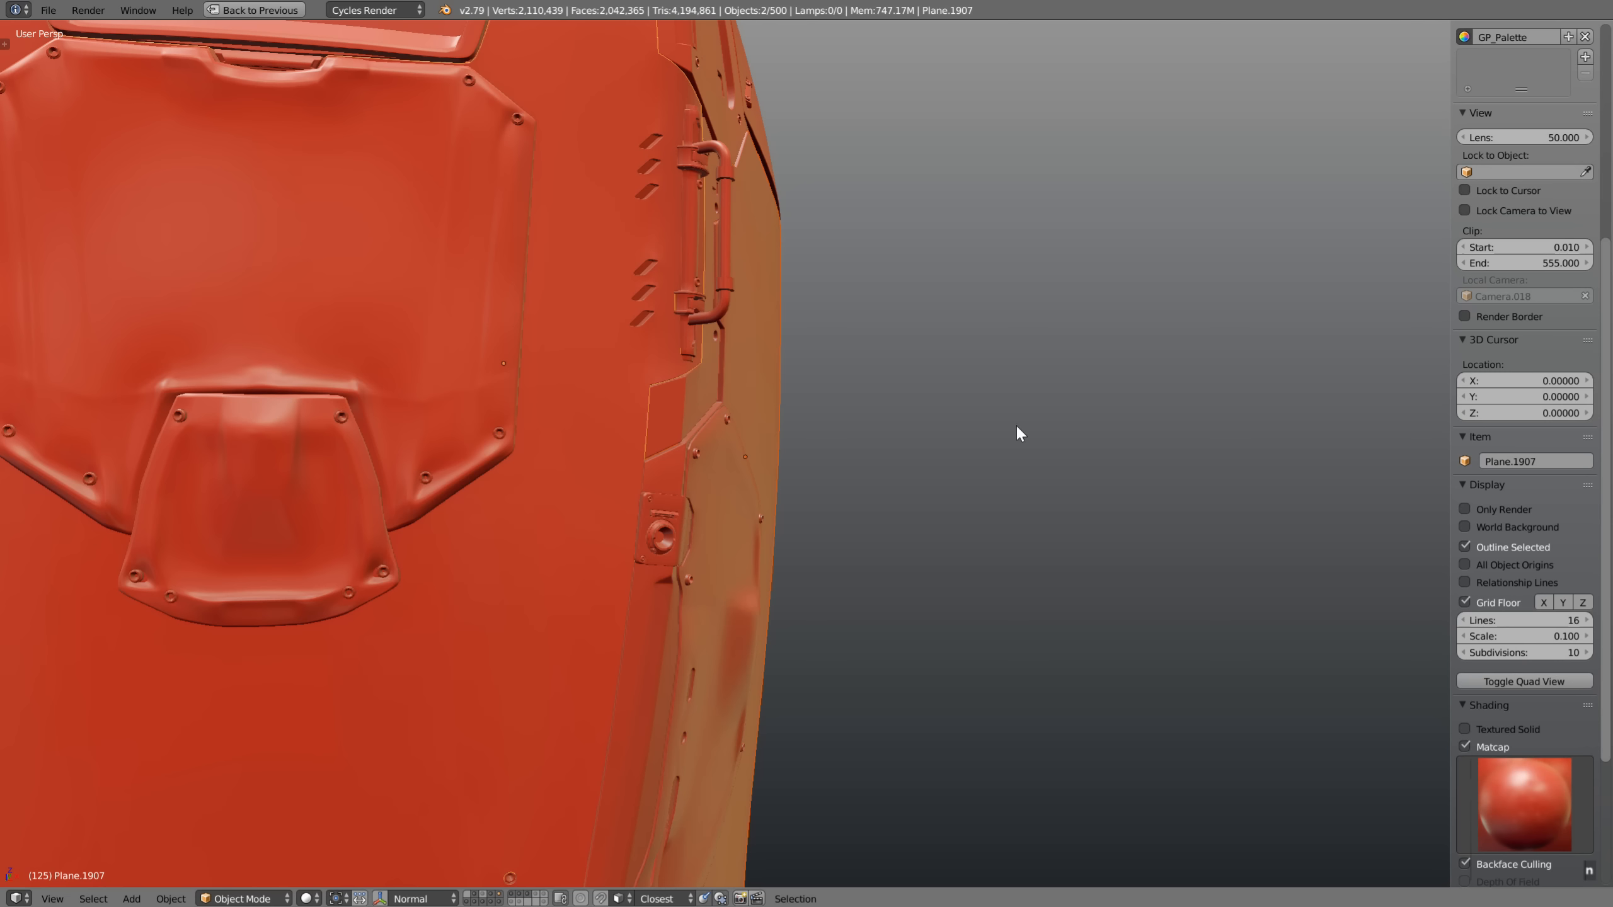
left_click(1463, 548)
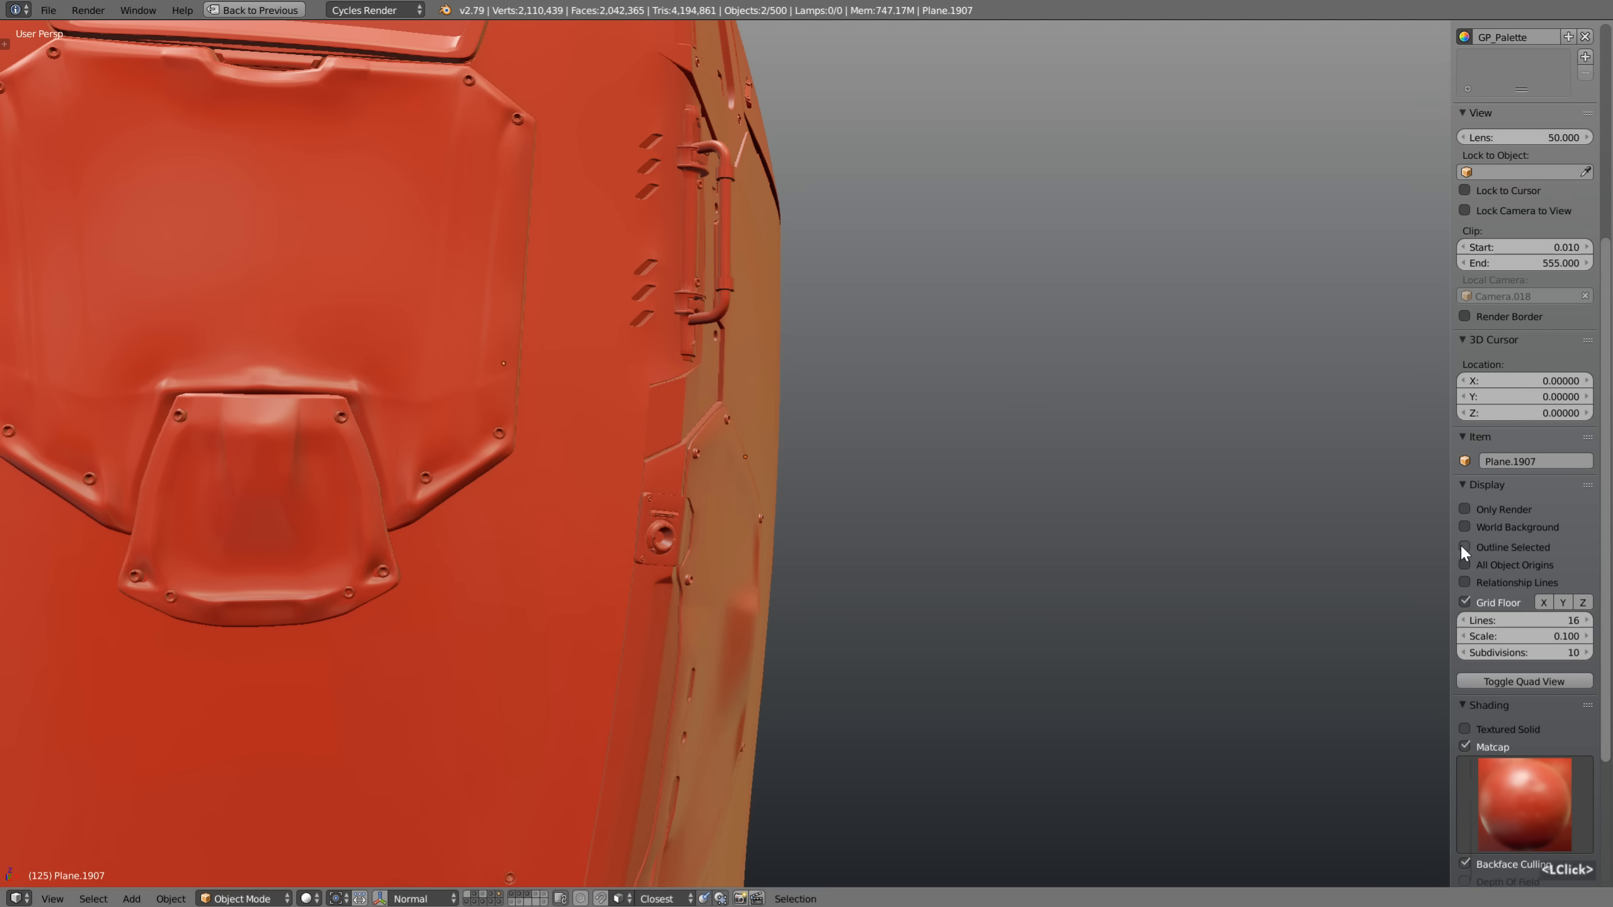
left_click(1463, 546)
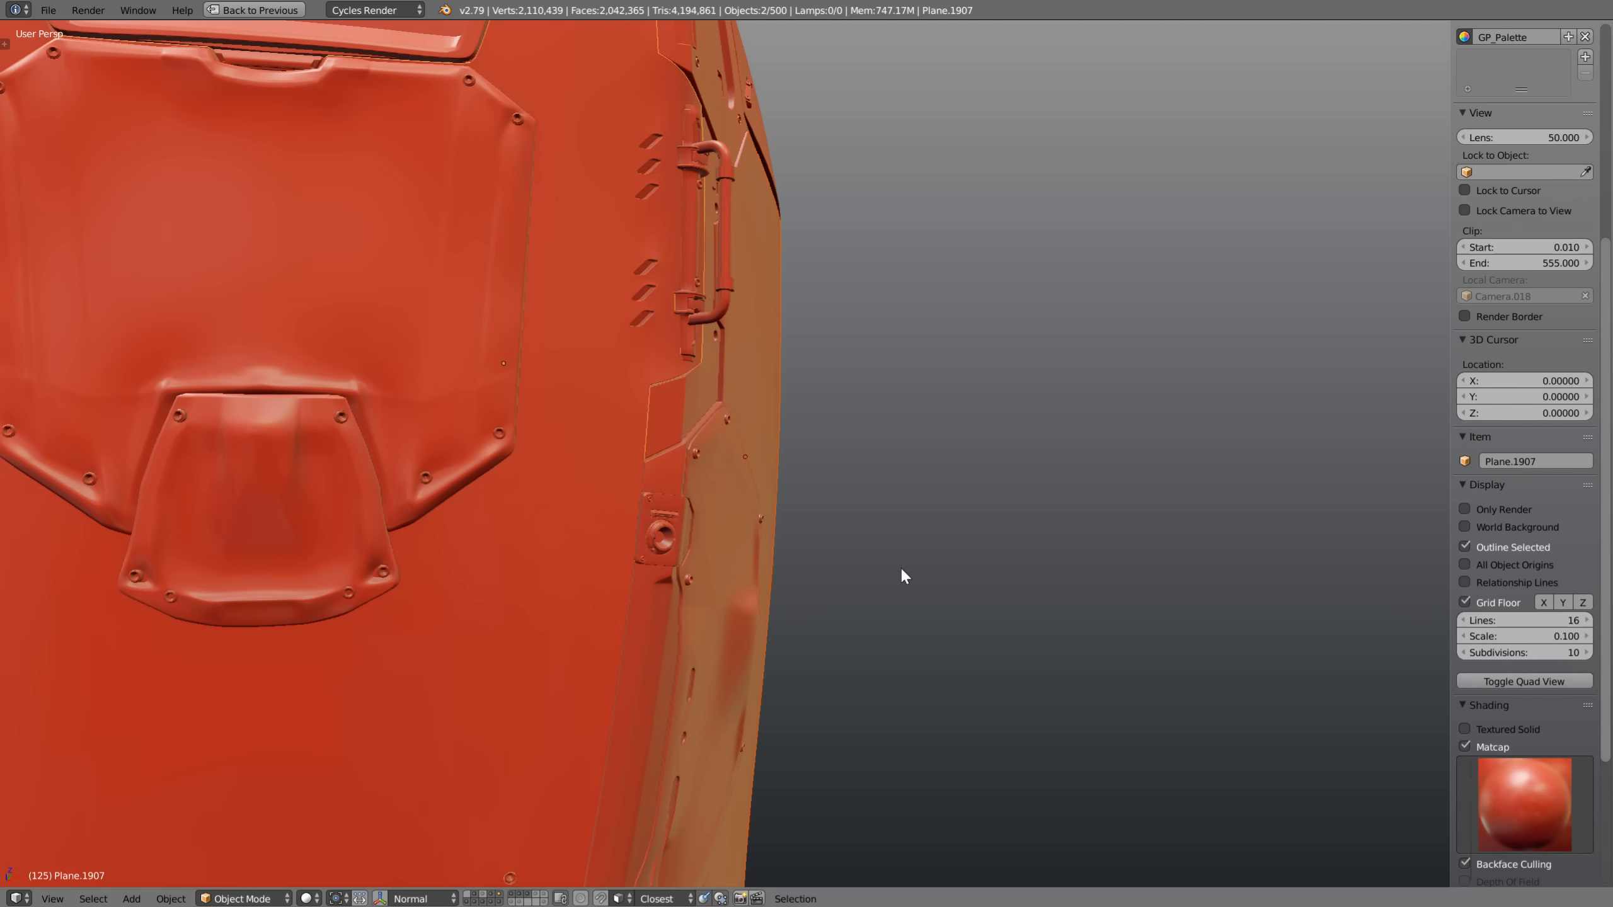
Leave the maximized viewport for the full layout and reveal the active object in the outliner
key("shift+space")
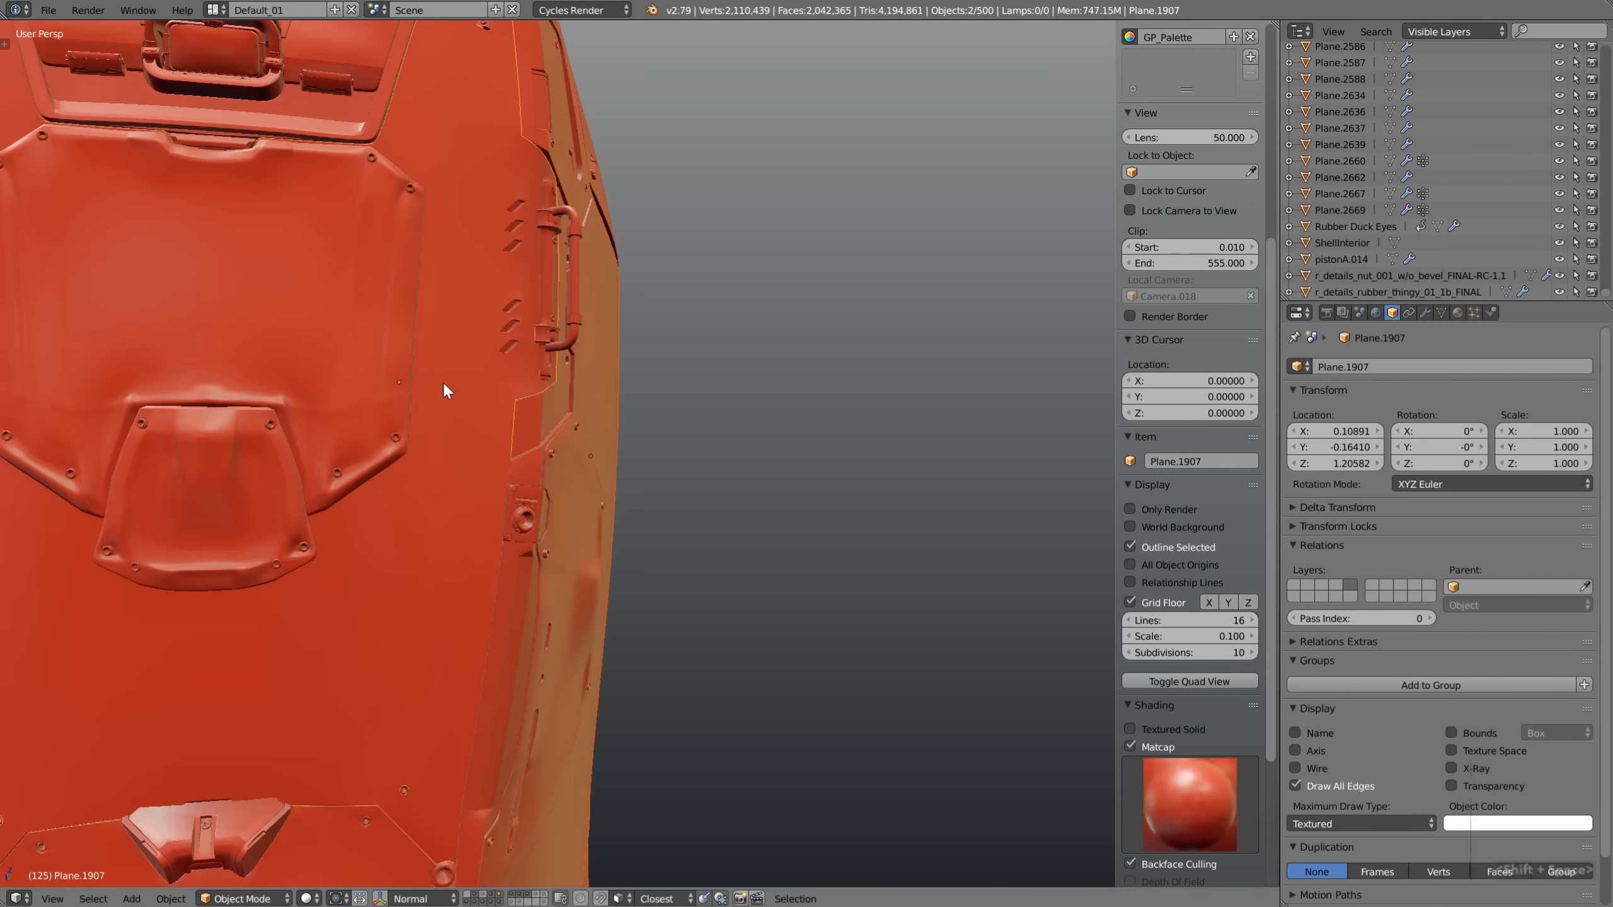
scroll(442, 381, "down", 6)
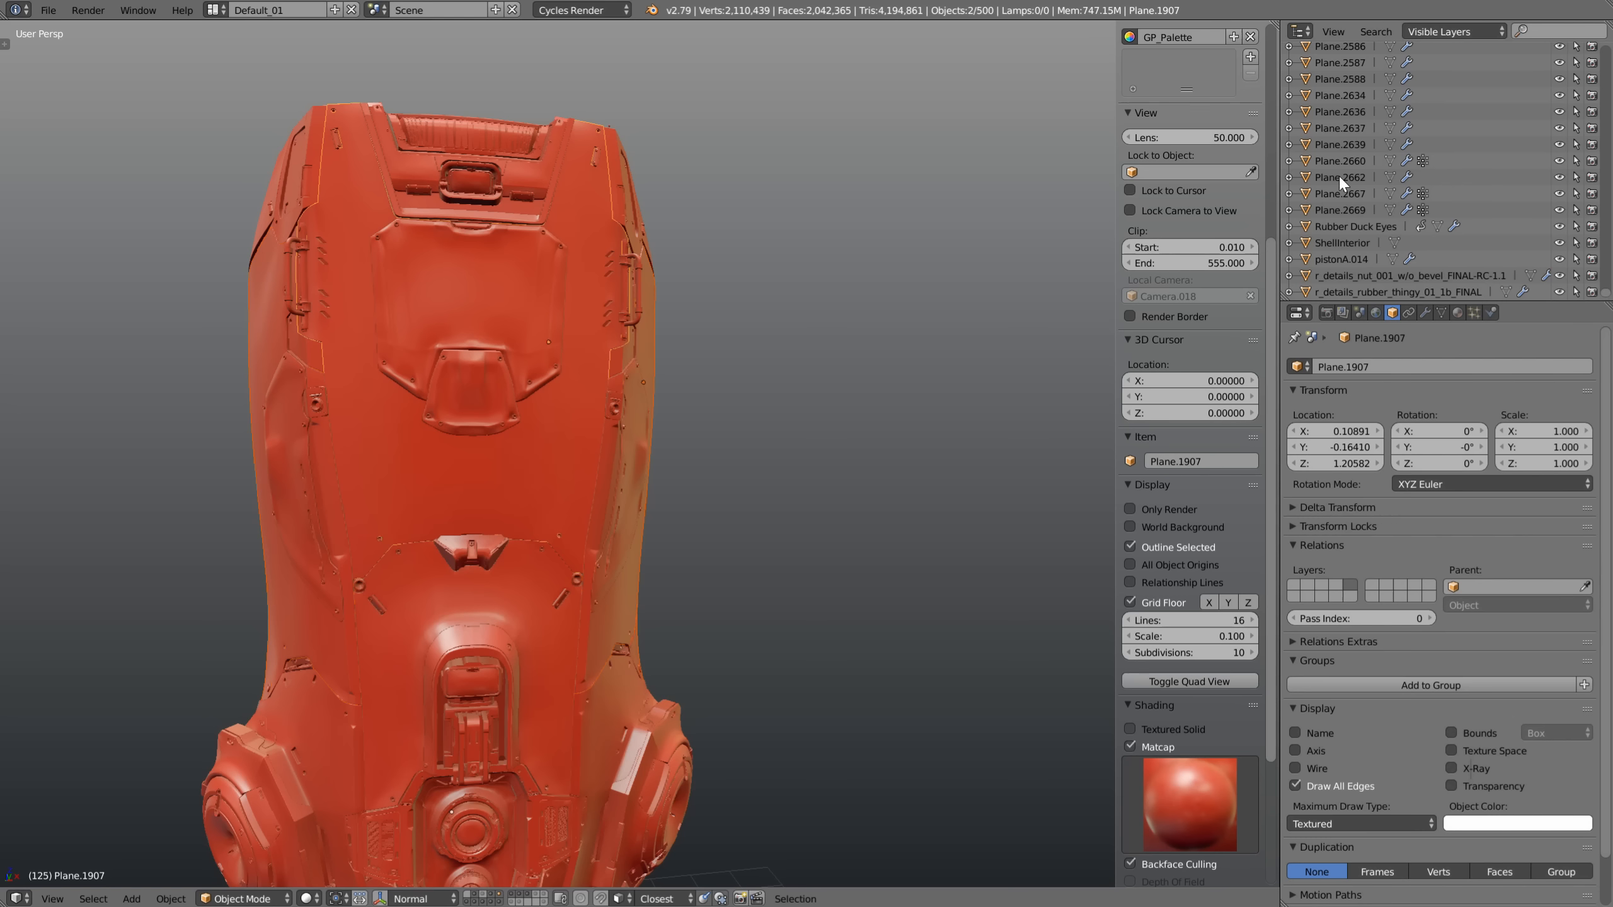
key("KP_Decimal")
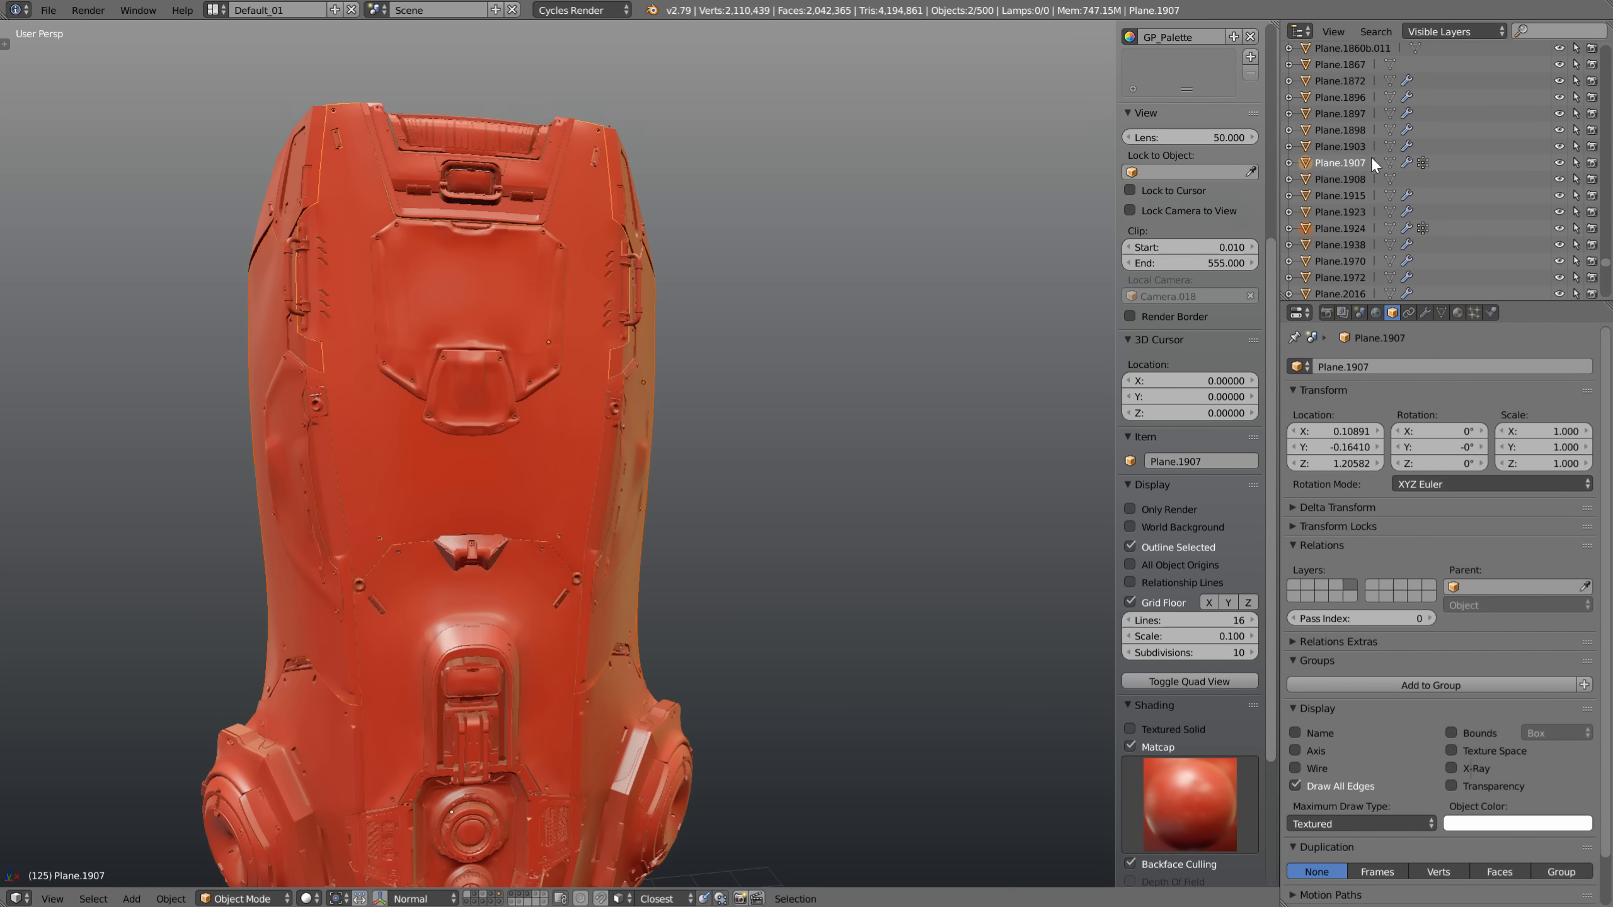
key("KP_Decimal")
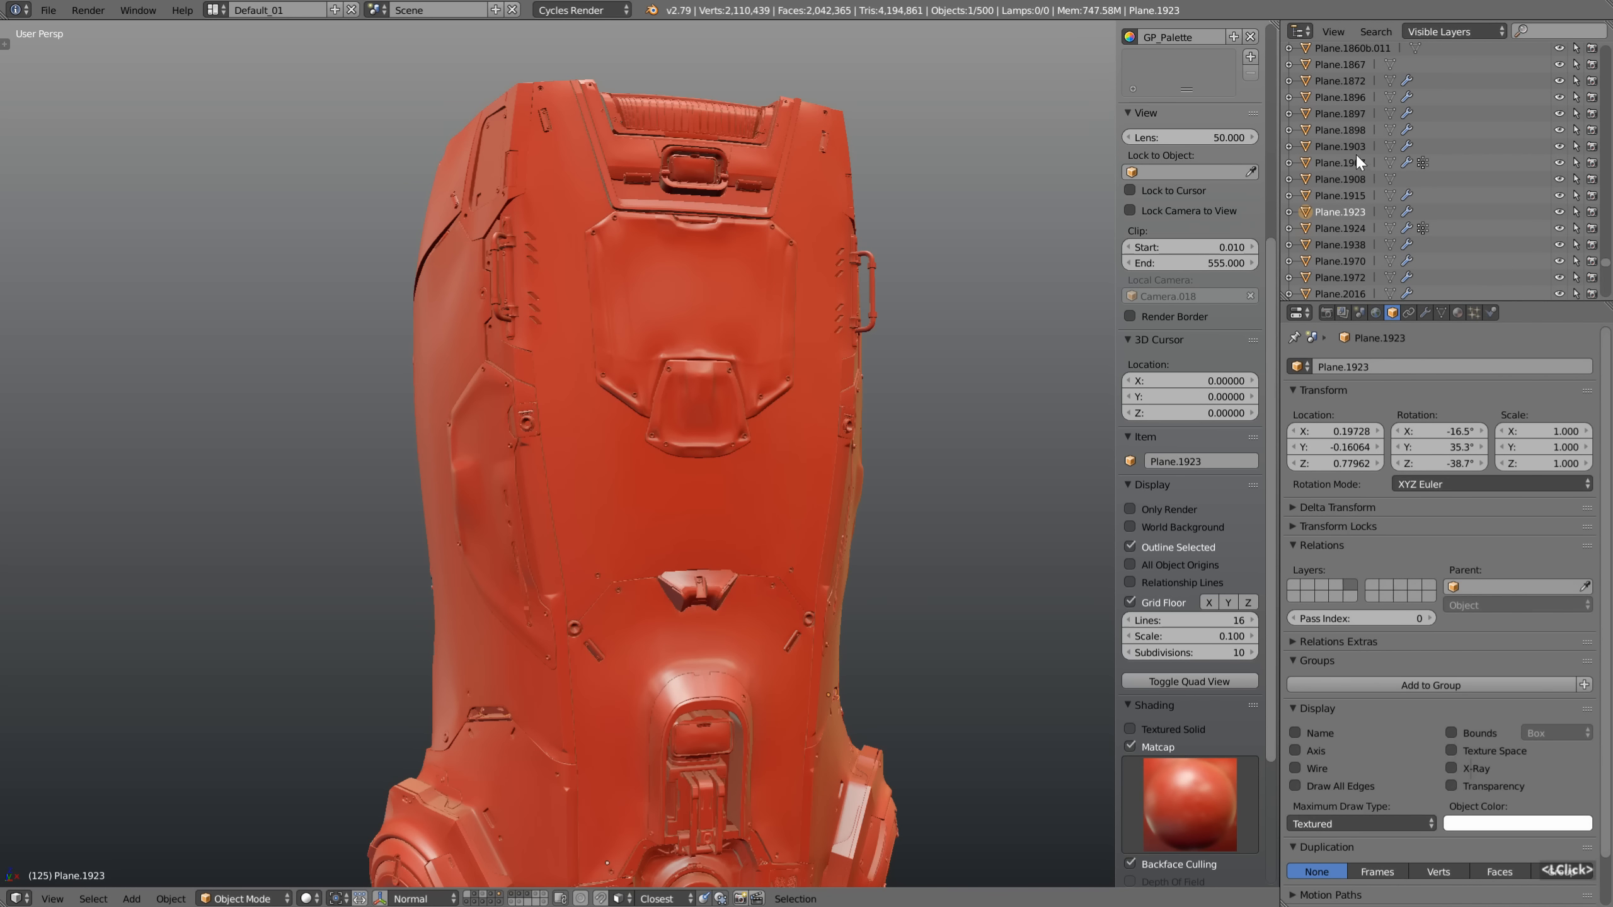
Select Plane.1898 from the outliner and switch the viewport to wireframe to locate it on the model
left_click(1340, 196)
left_click(1340, 130)
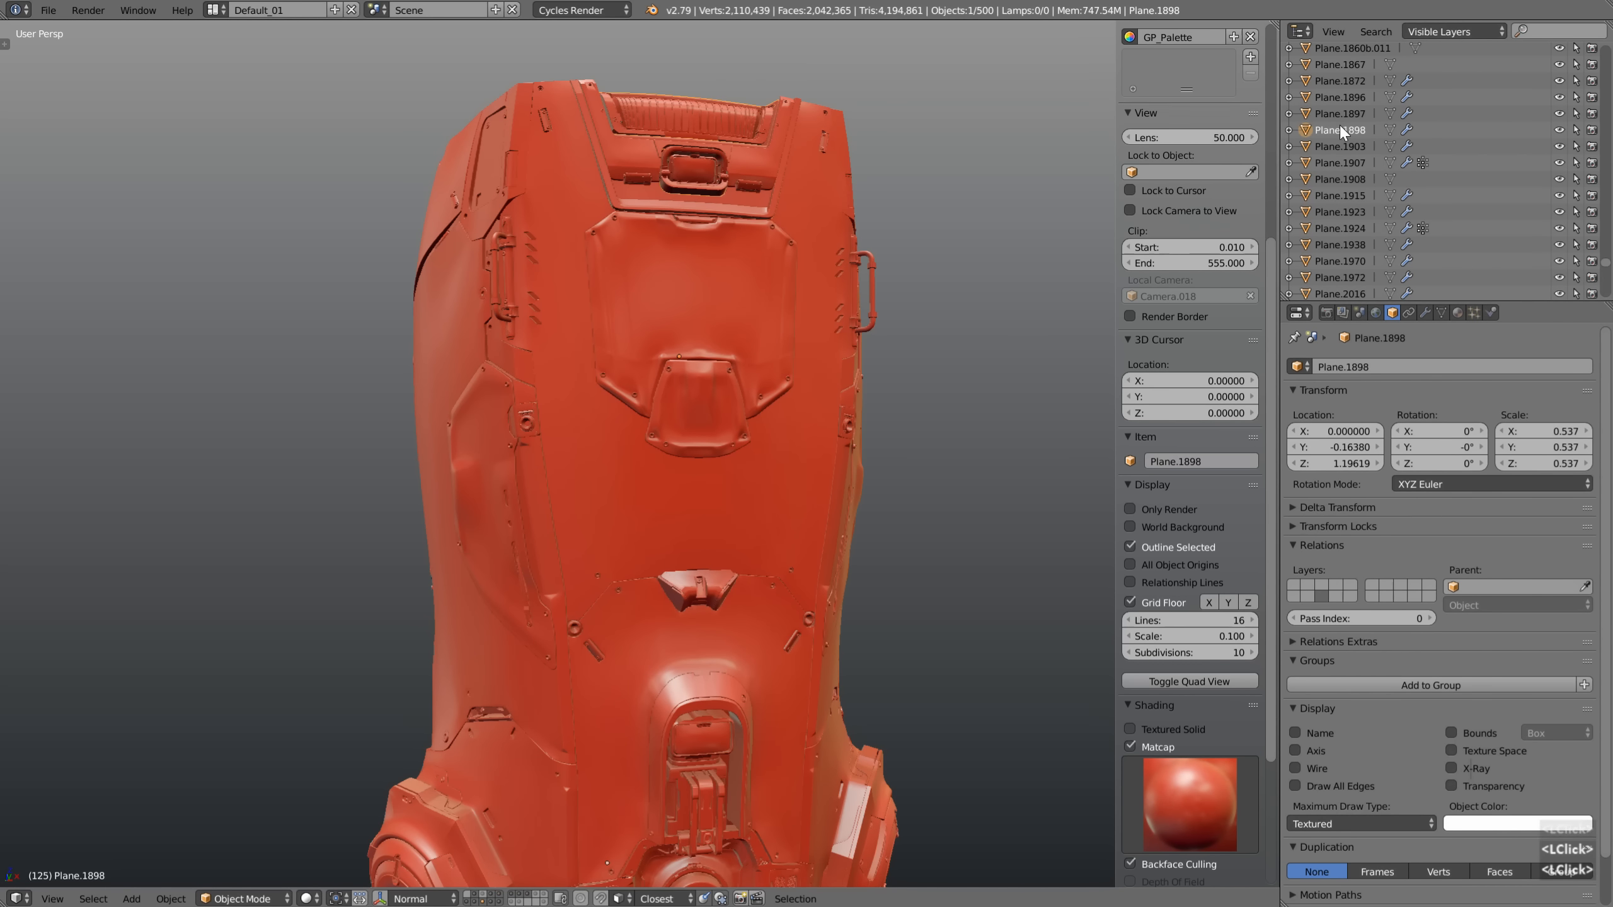
key("z")
scroll(699, 479, "down", 5)
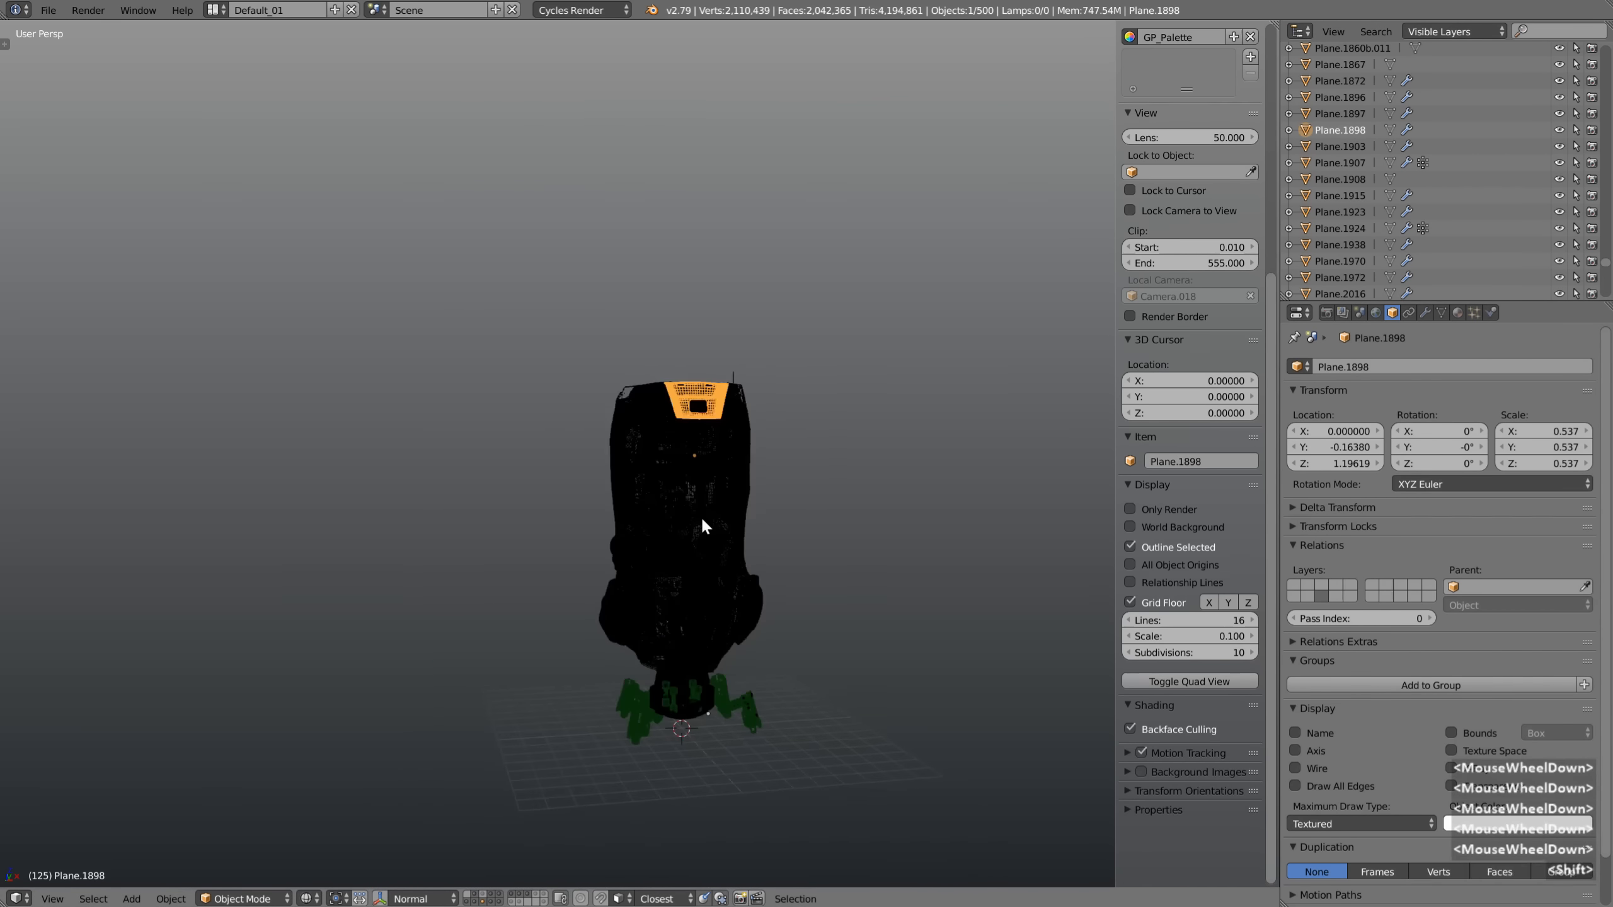
middle_click_drag(700, 517, 660, 464, "shift")
Select outliner objects one after another, including Plane.1923 and Plane.1828, ending with Plane.1782+.007 selected
left_click(1333, 217)
scroll(1348, 171, "up", 4)
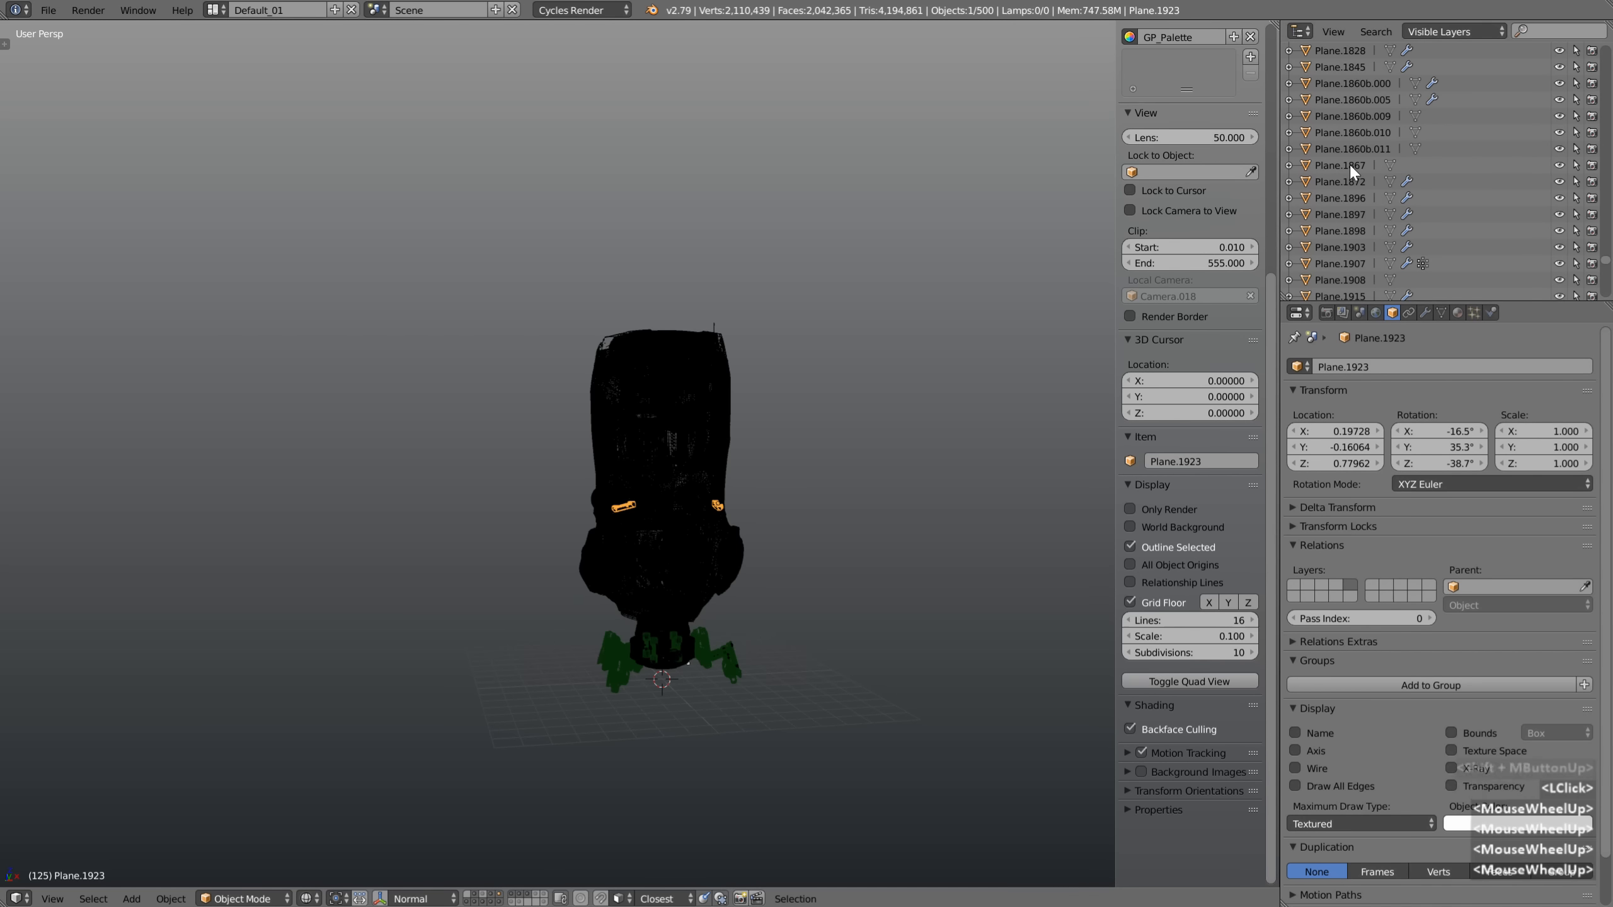
left_click(1350, 164)
scroll(1351, 132, "up", 3)
left_click(1351, 130)
scroll(1345, 125, "up", 3)
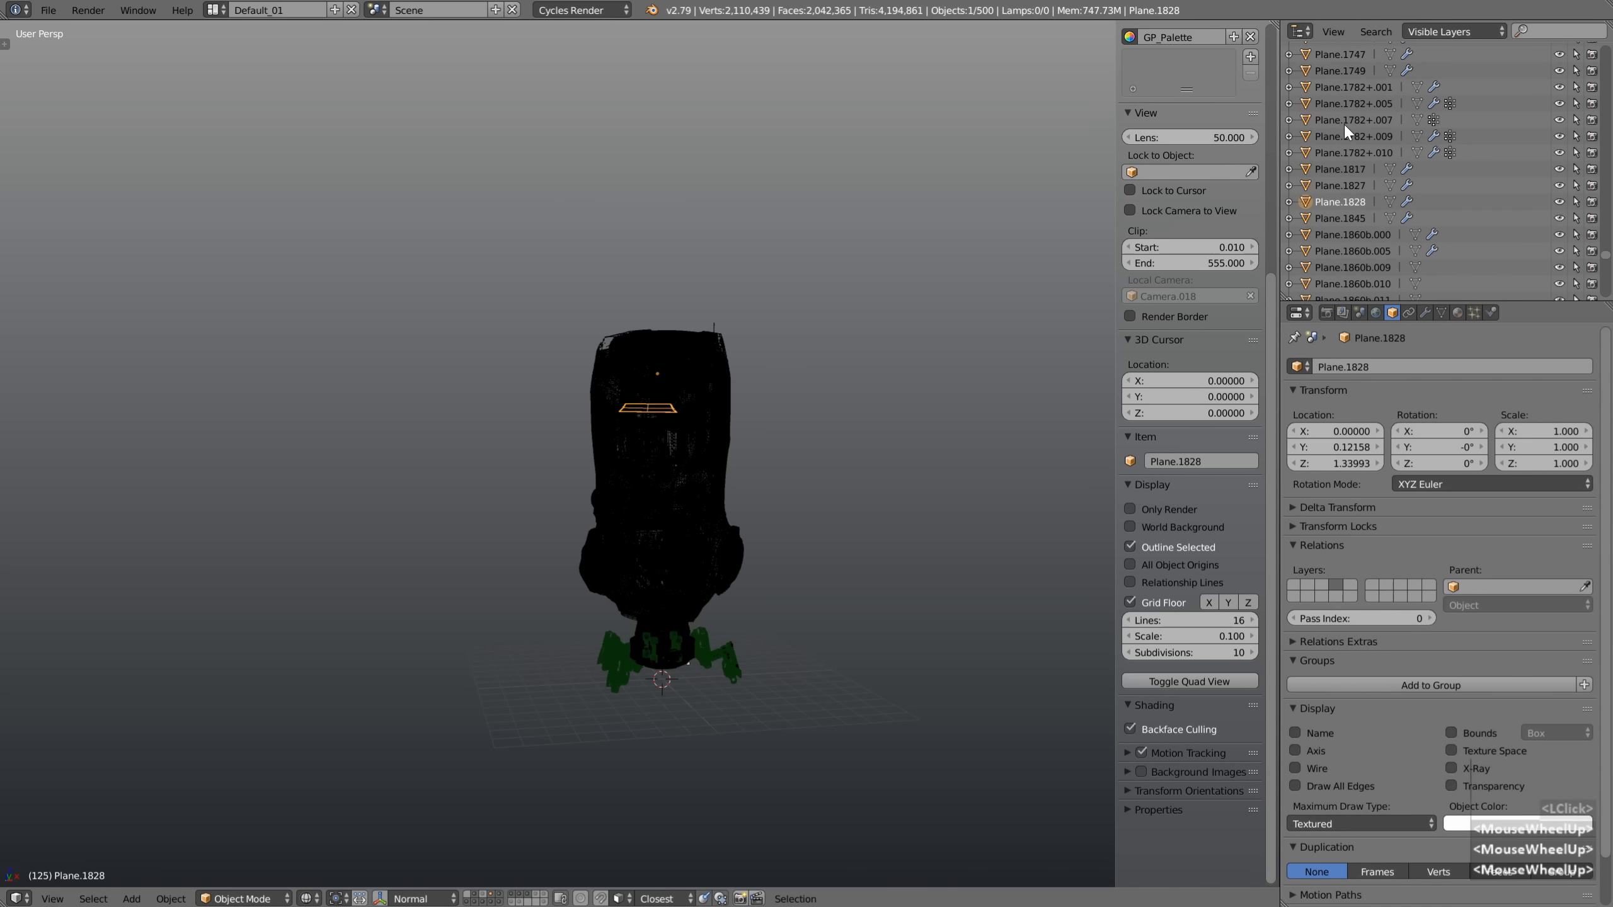
left_click(1343, 123)
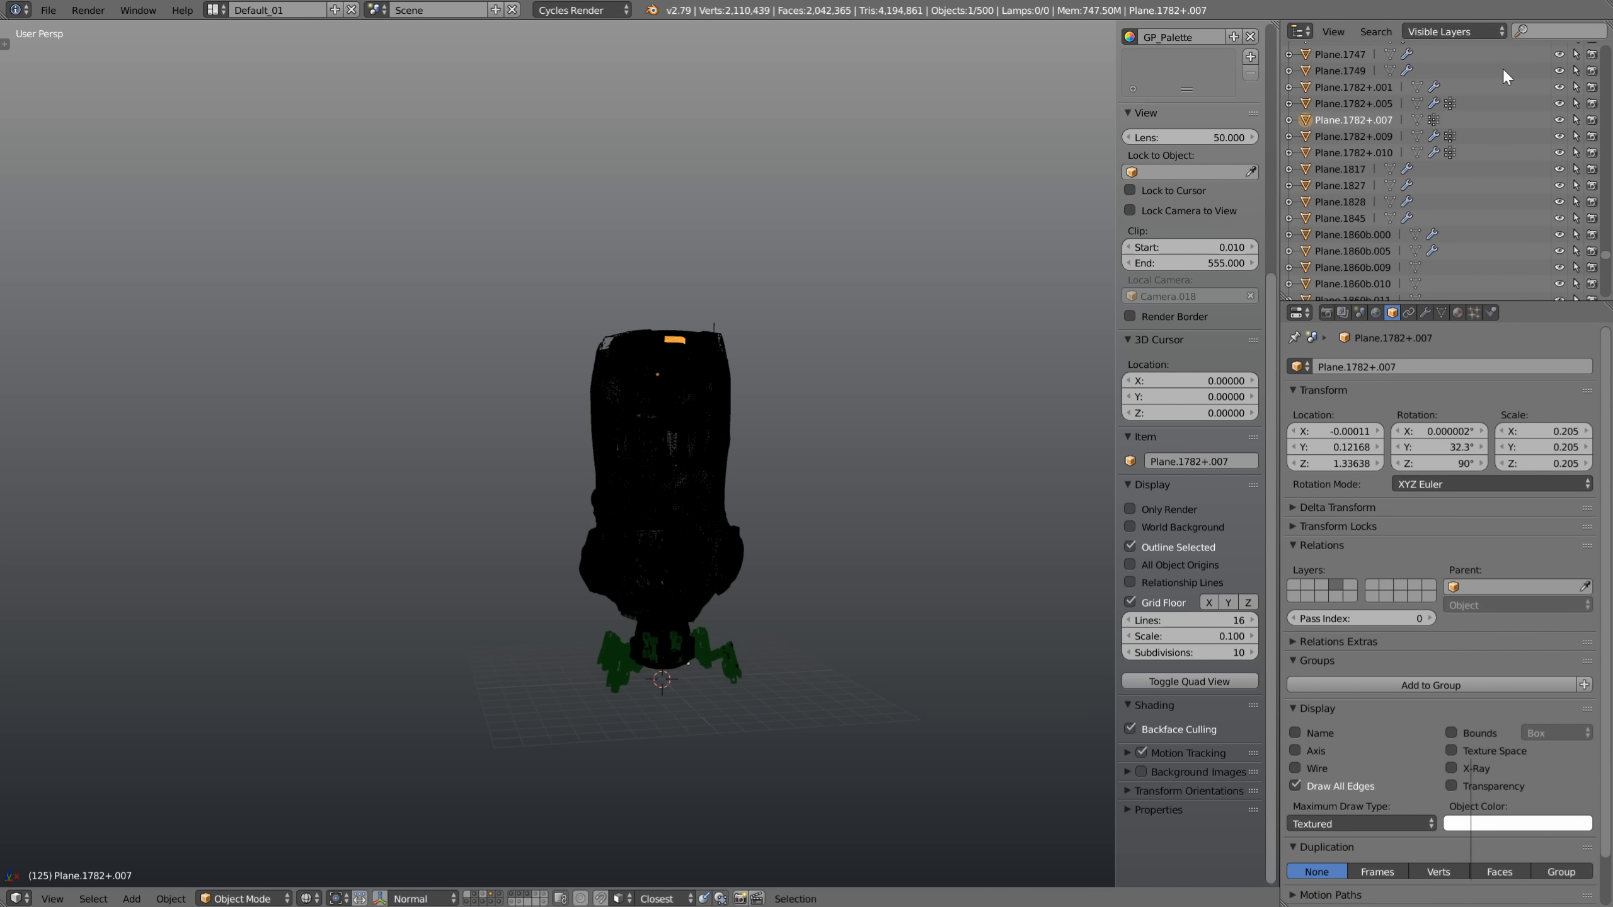
Look through the outliner's display modes, filter the object list by "circle" and clear the filter
left_click(1456, 30)
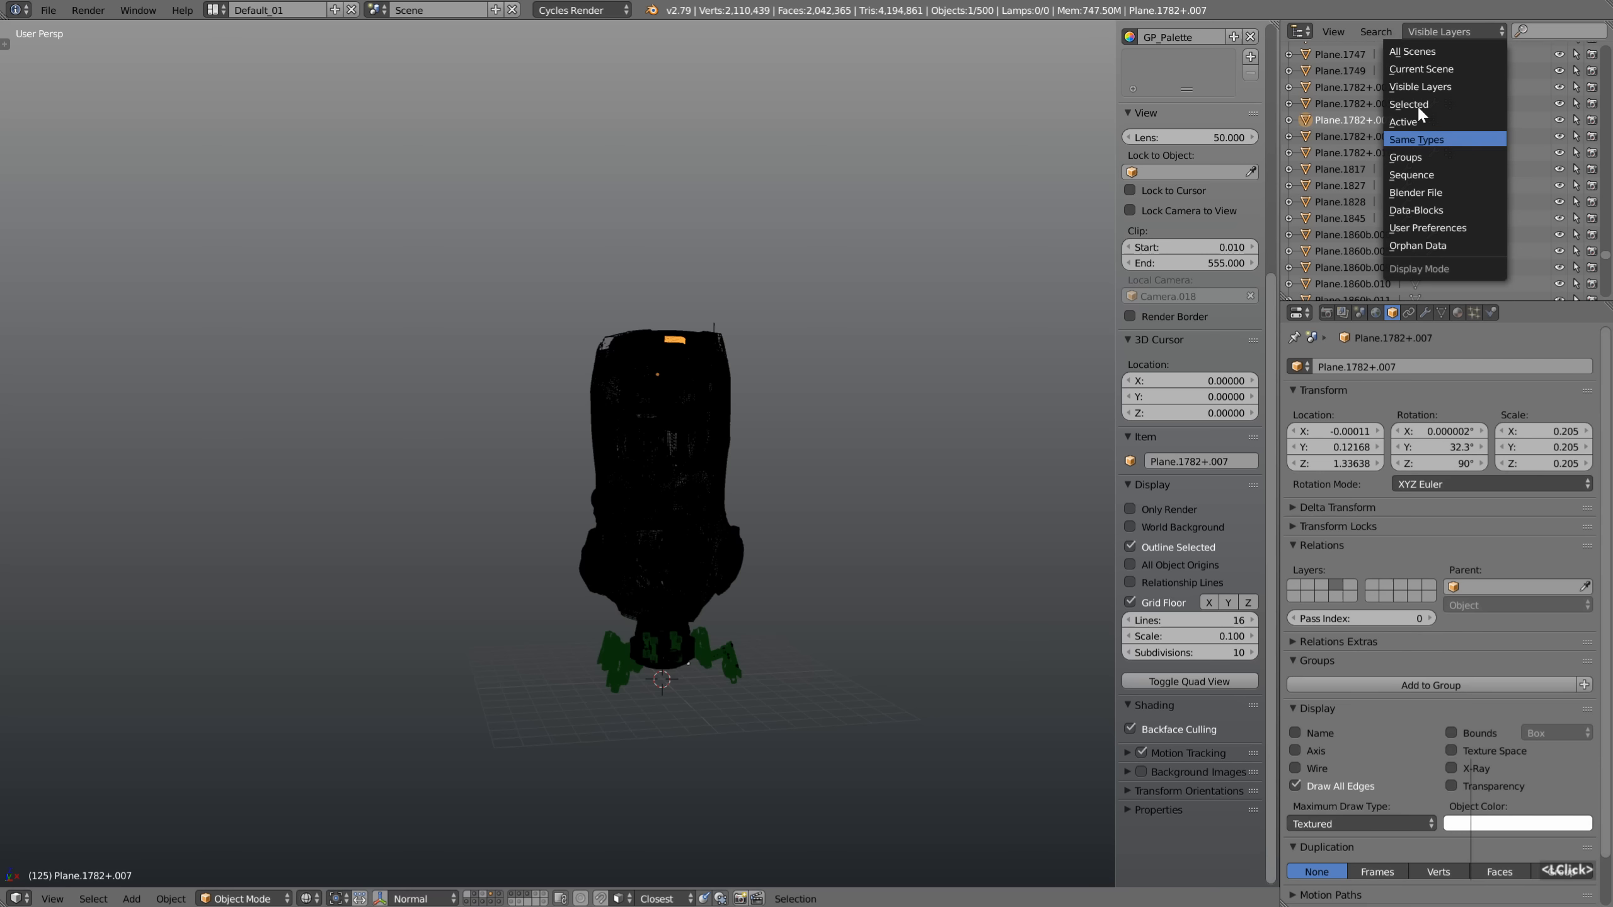
left_click(1555, 29)
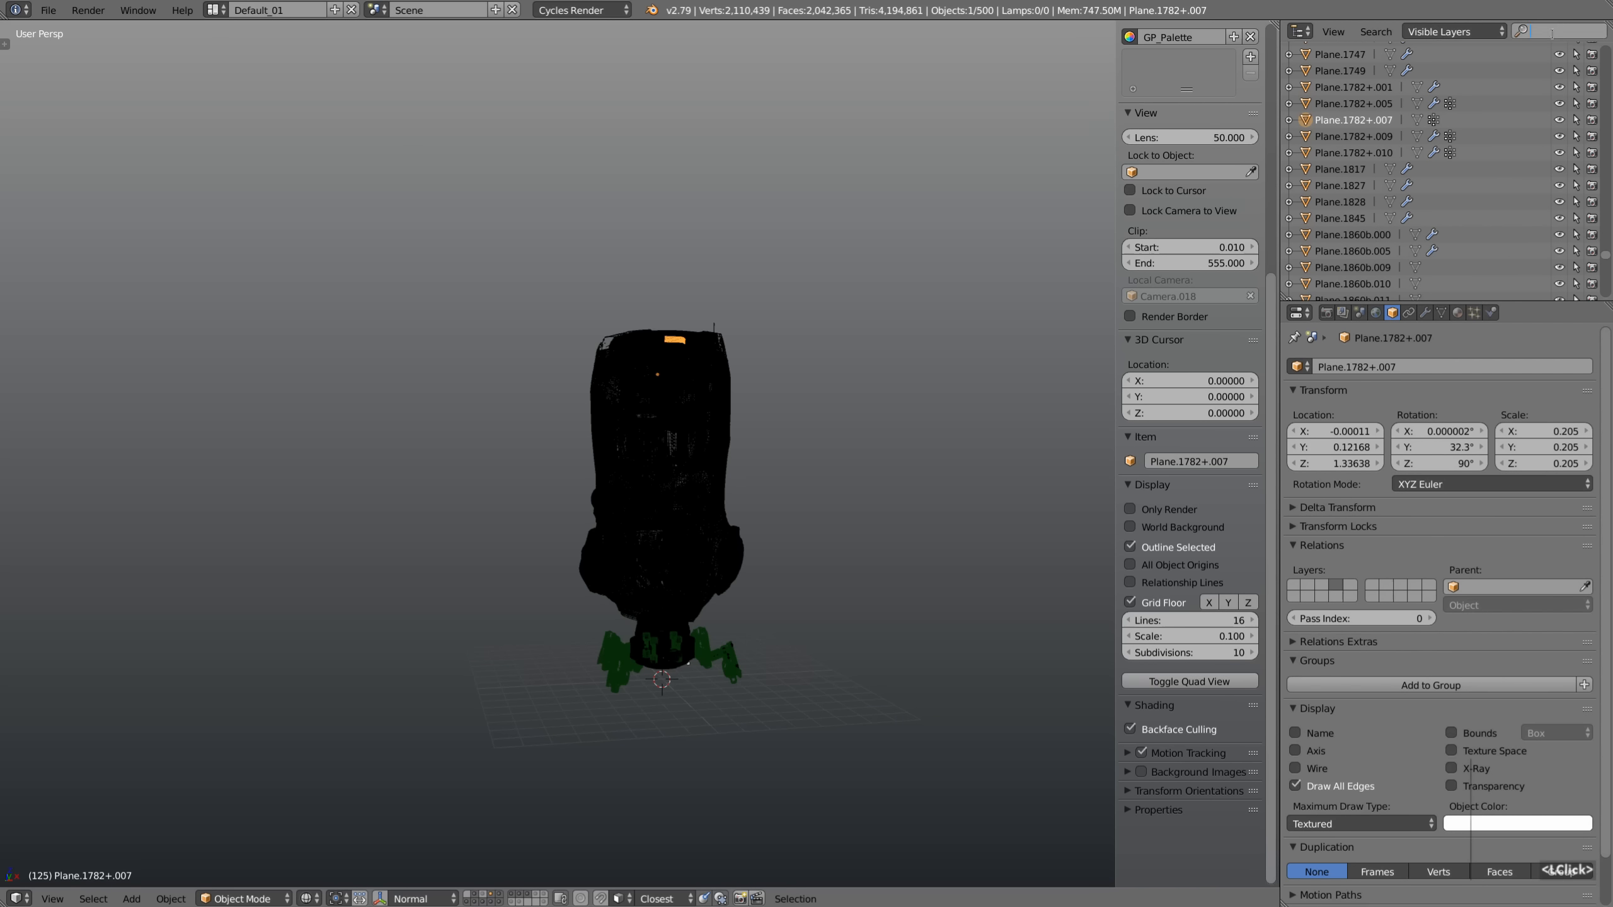
type("circle")
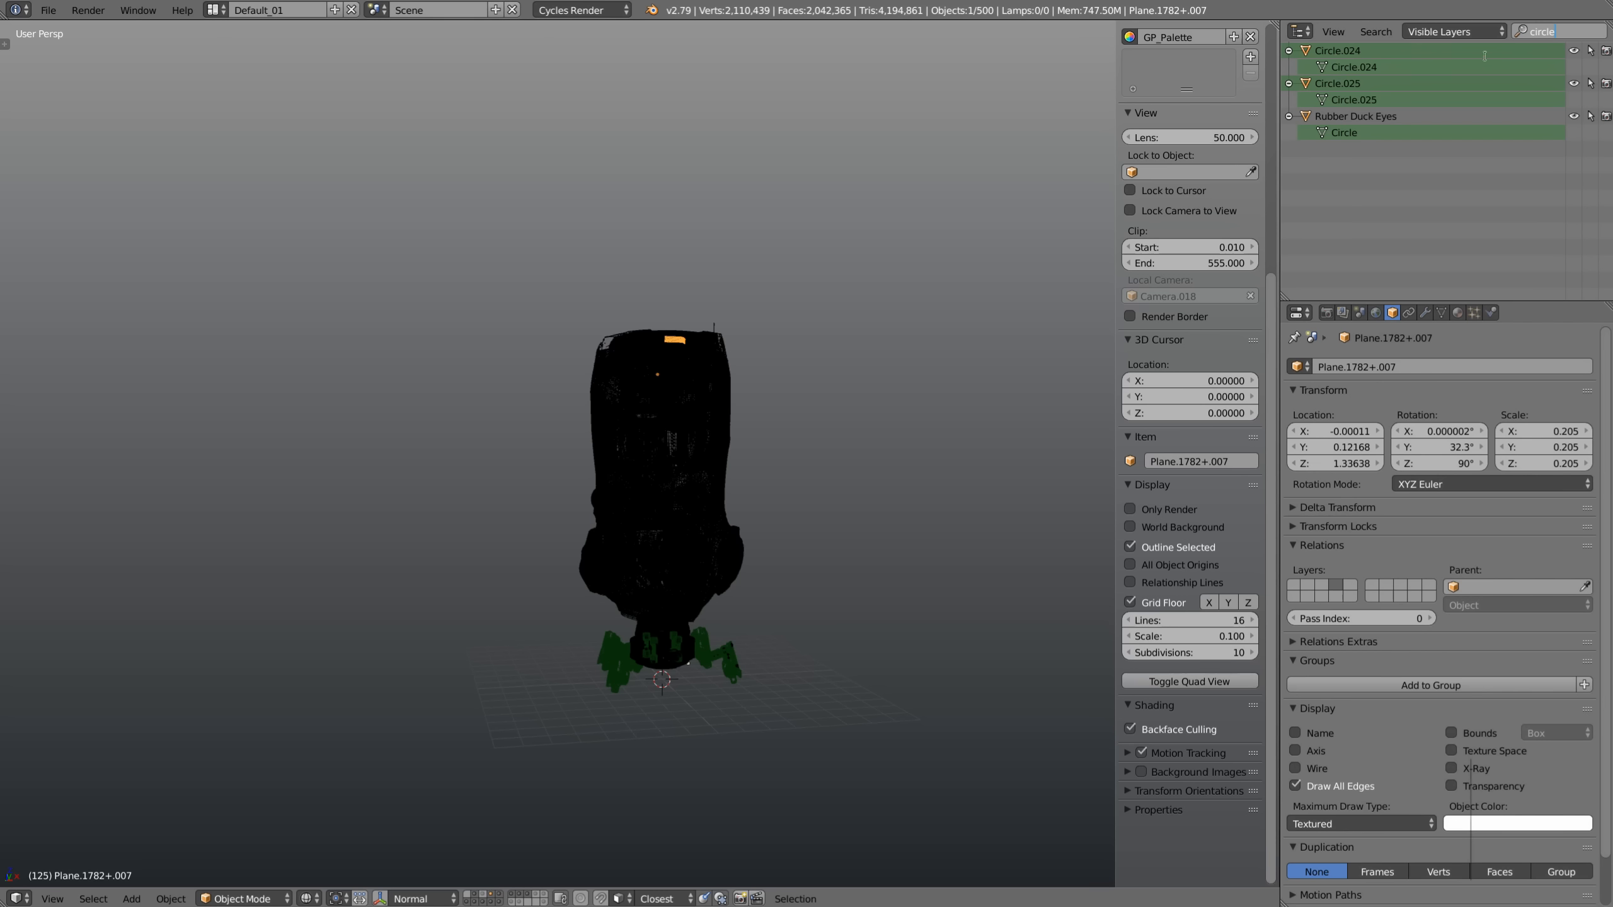
left_click_drag(1566, 31, 1519, 31)
left_click(1564, 31)
key("BackSpace")
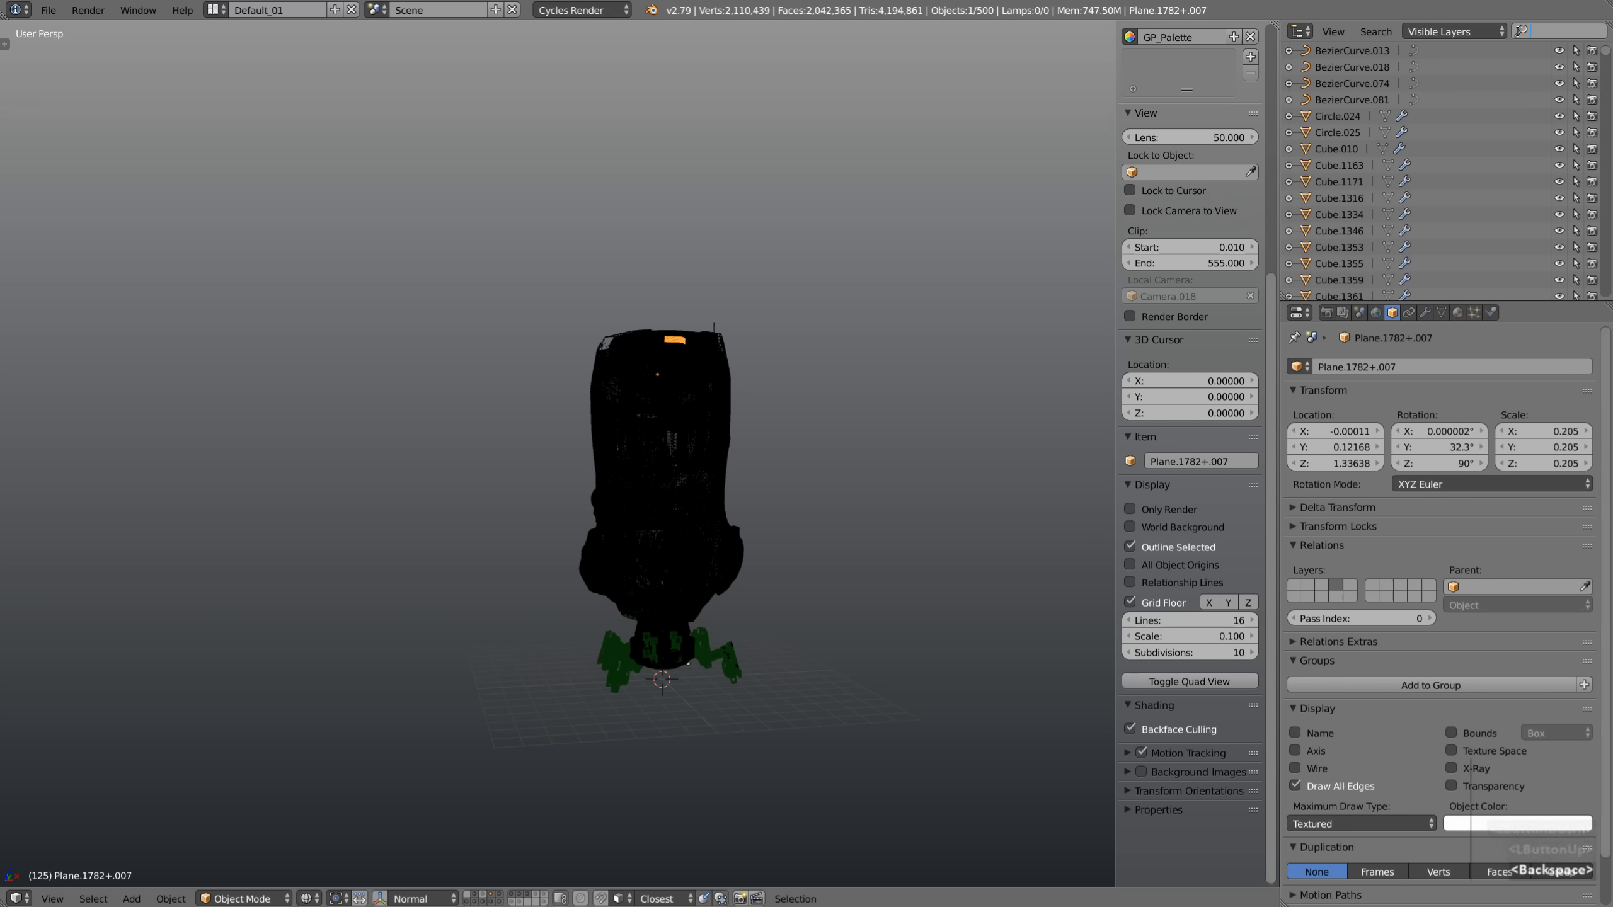
key("Return")
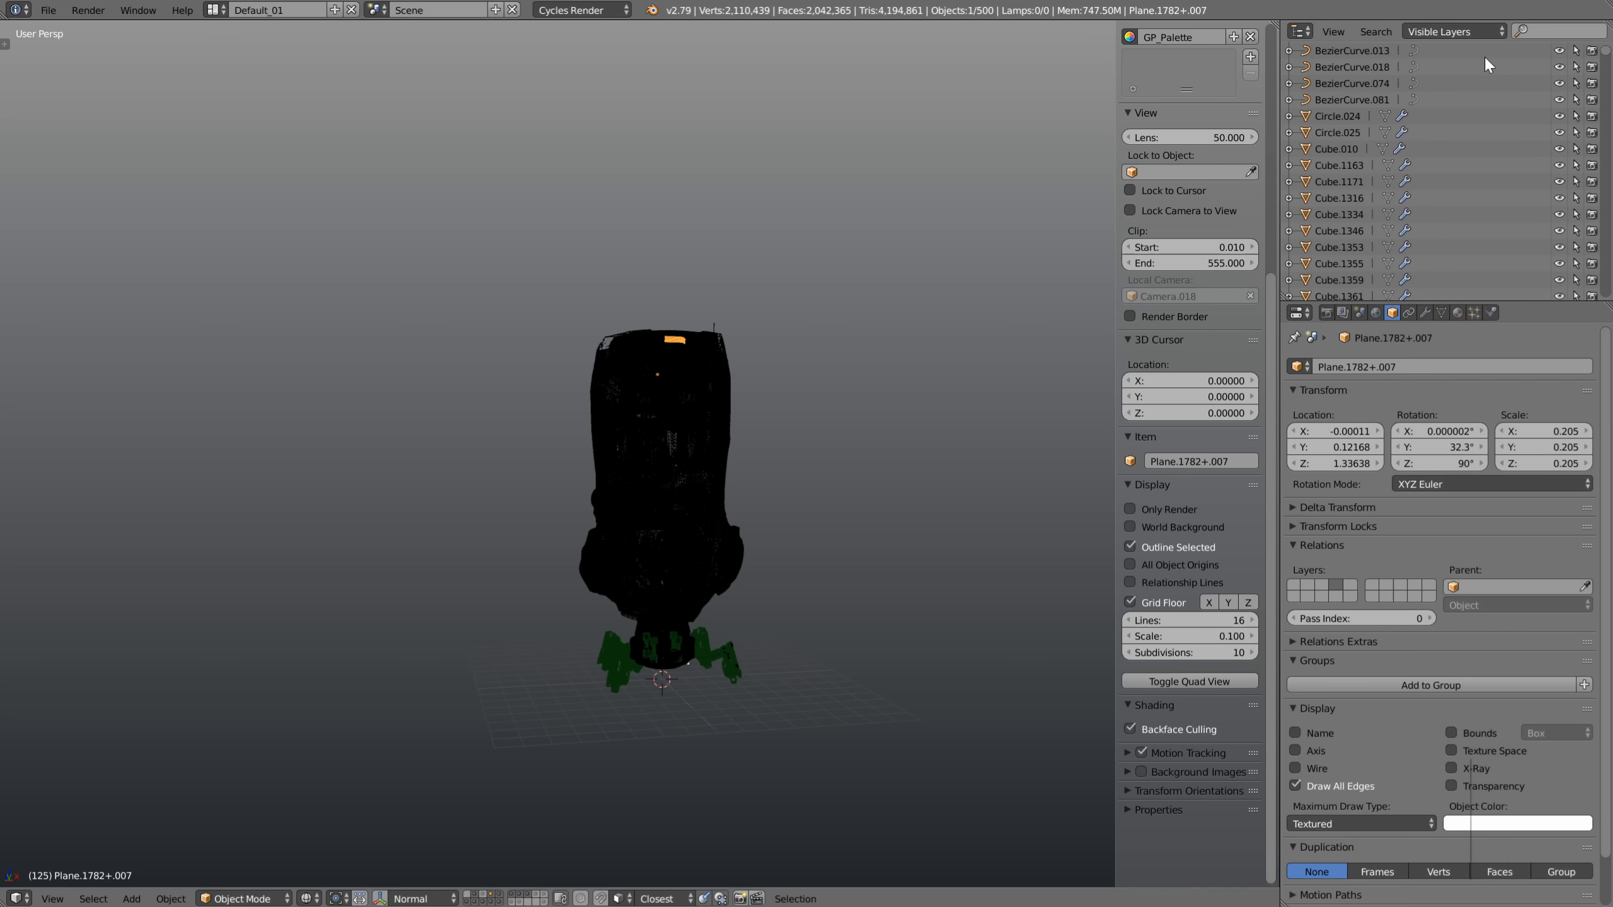
Return the viewport to solid shading and select leg objects Cylinder.023 and Plane.2527 one after another
key("alt+z")
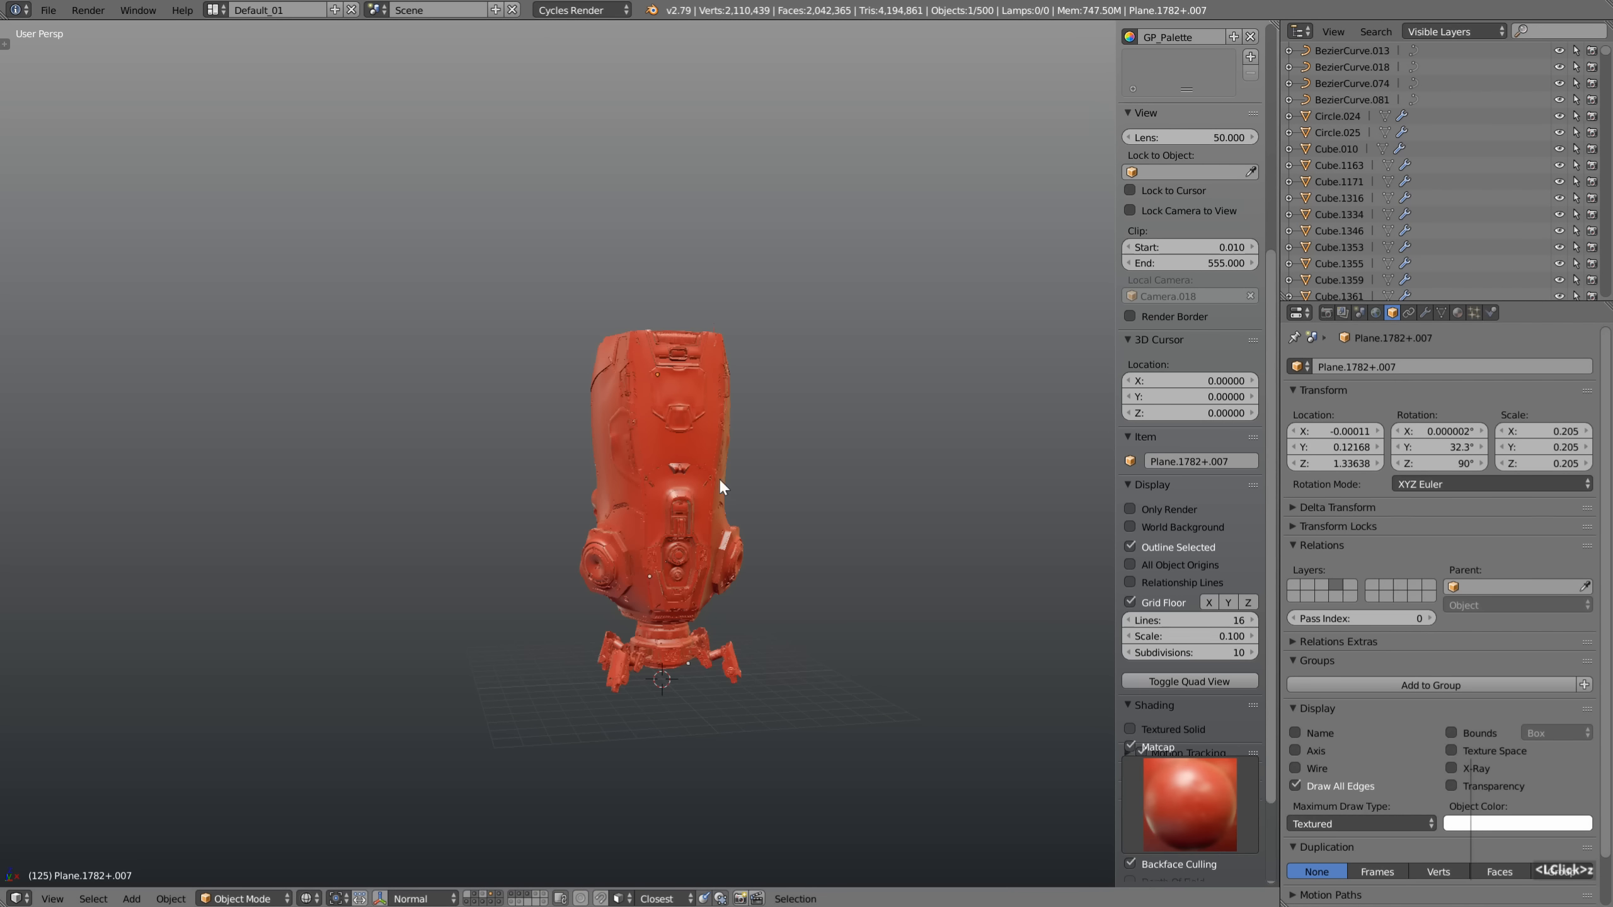
mouse_move(670, 635)
middle_mouse_down("ctrl")
mouse_move(693, 648)
mouse_move(579, 413)
mouse_move(673, 623)
mouse_move(618, 623)
mouse_move(728, 625)
middle_mouse_up("ctrl")
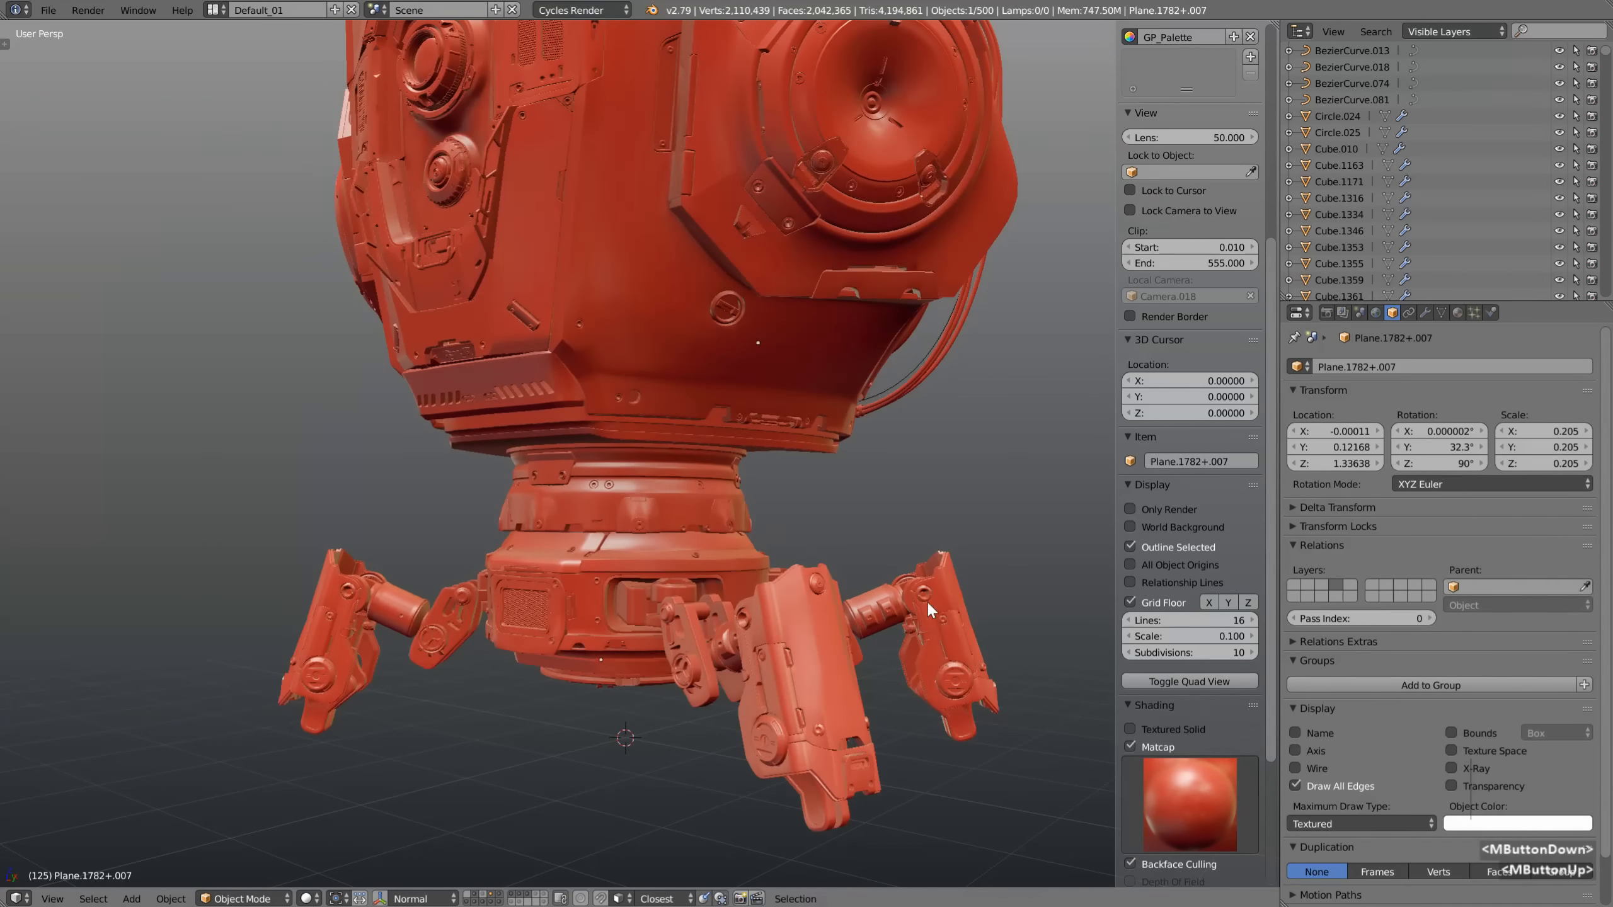
right_click(960, 578)
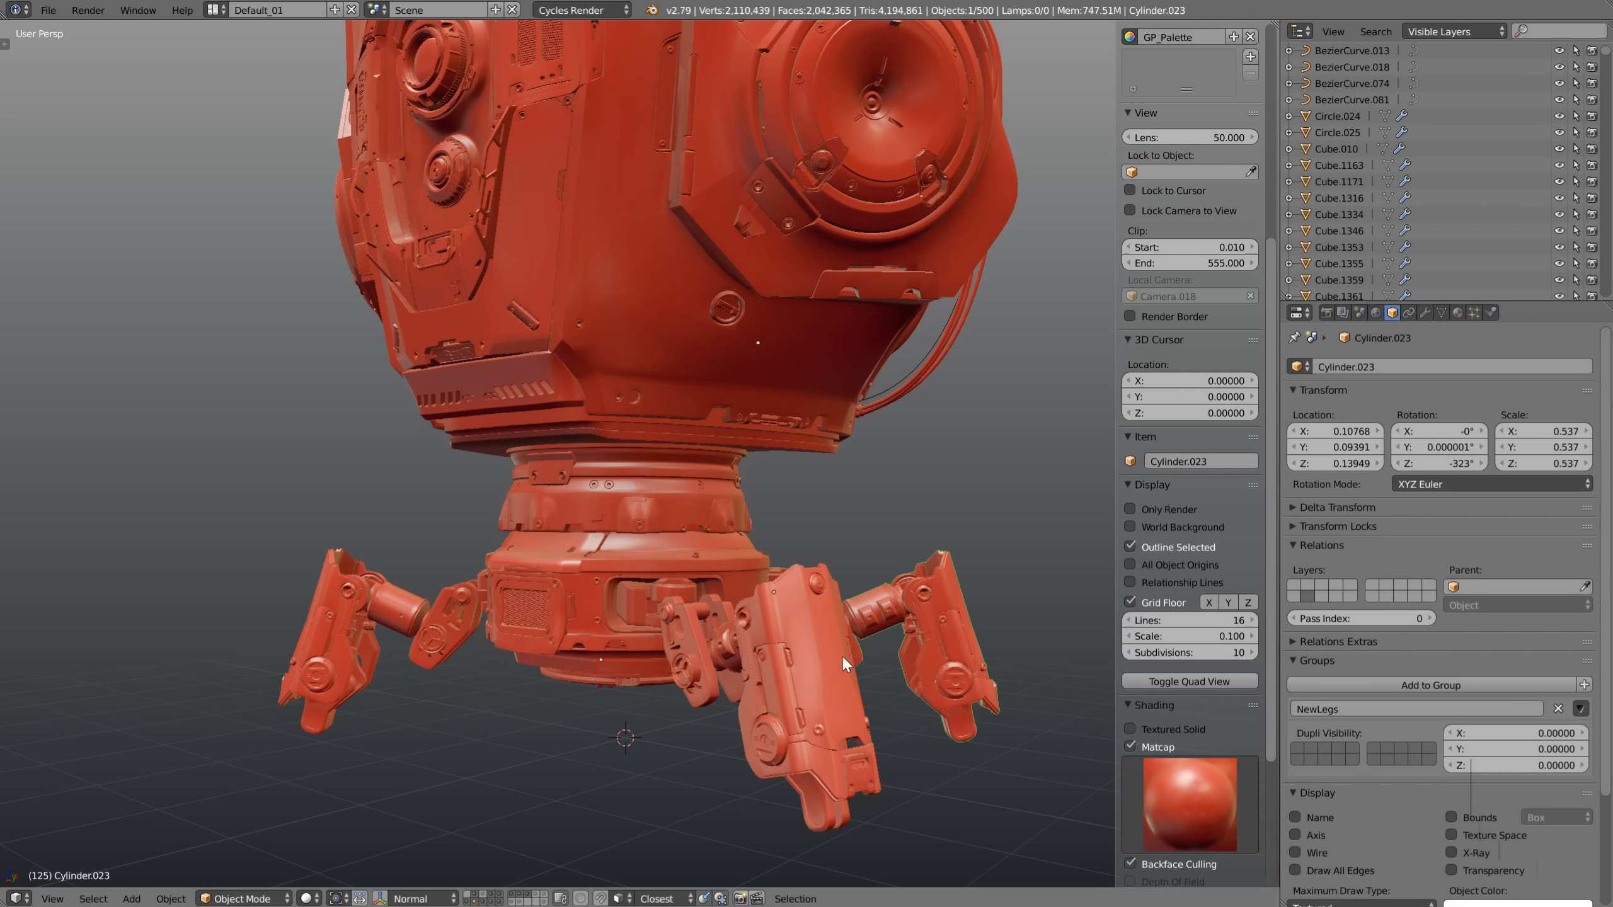
right_click(769, 679)
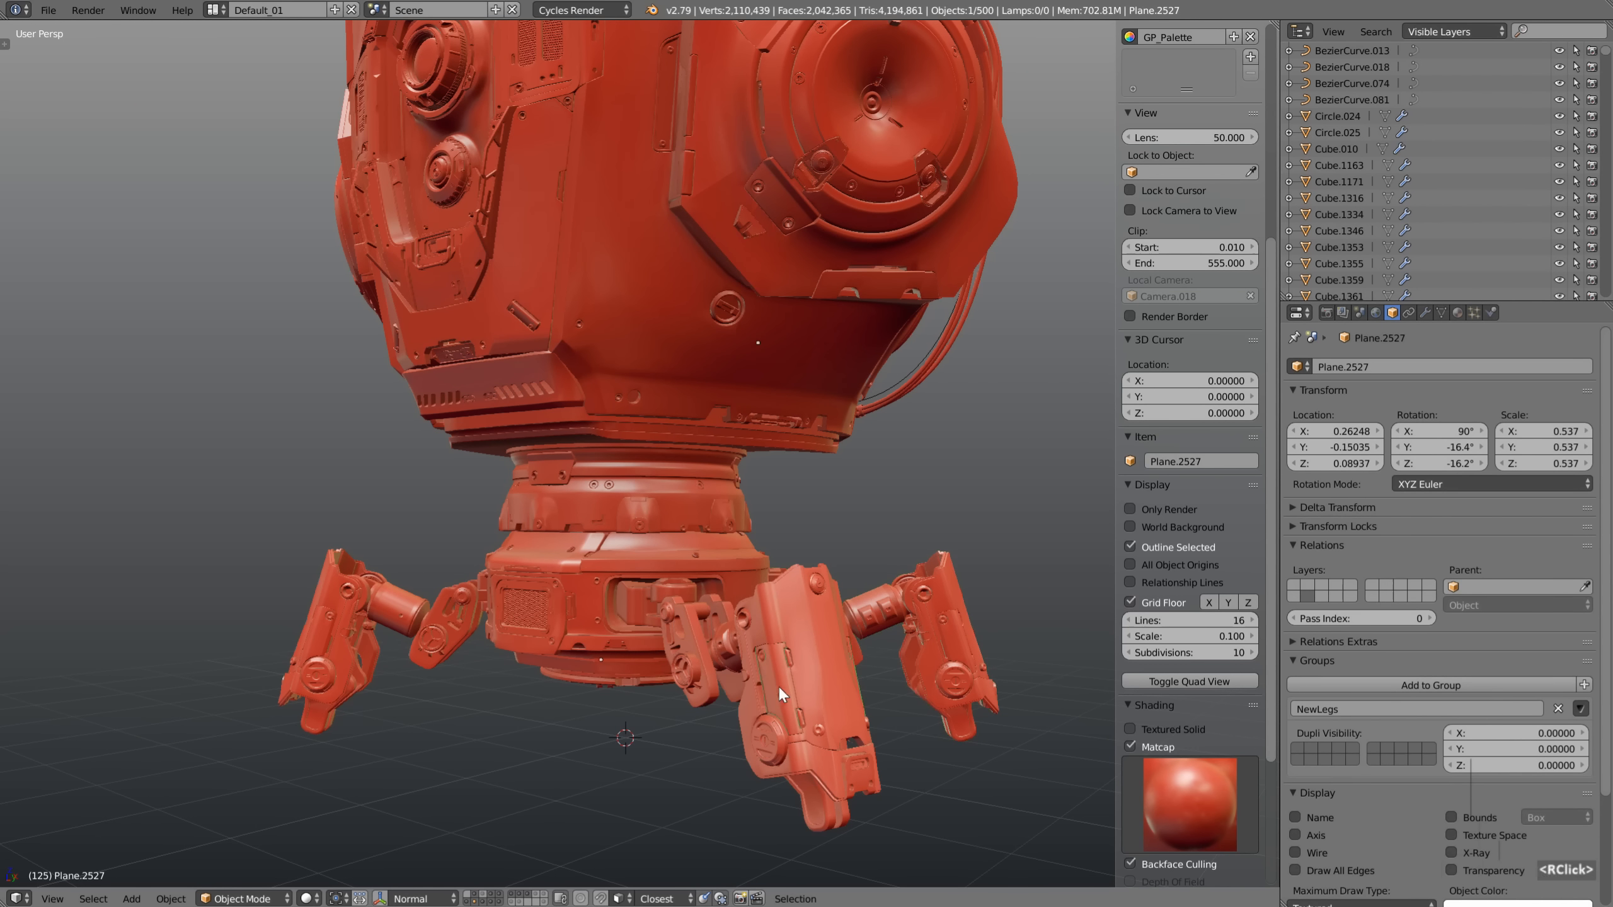
Select Cylinder.023 from the list of overlapping objects at the front leg and locate it in wireframe
middle_click_drag(779, 686, 746, 592)
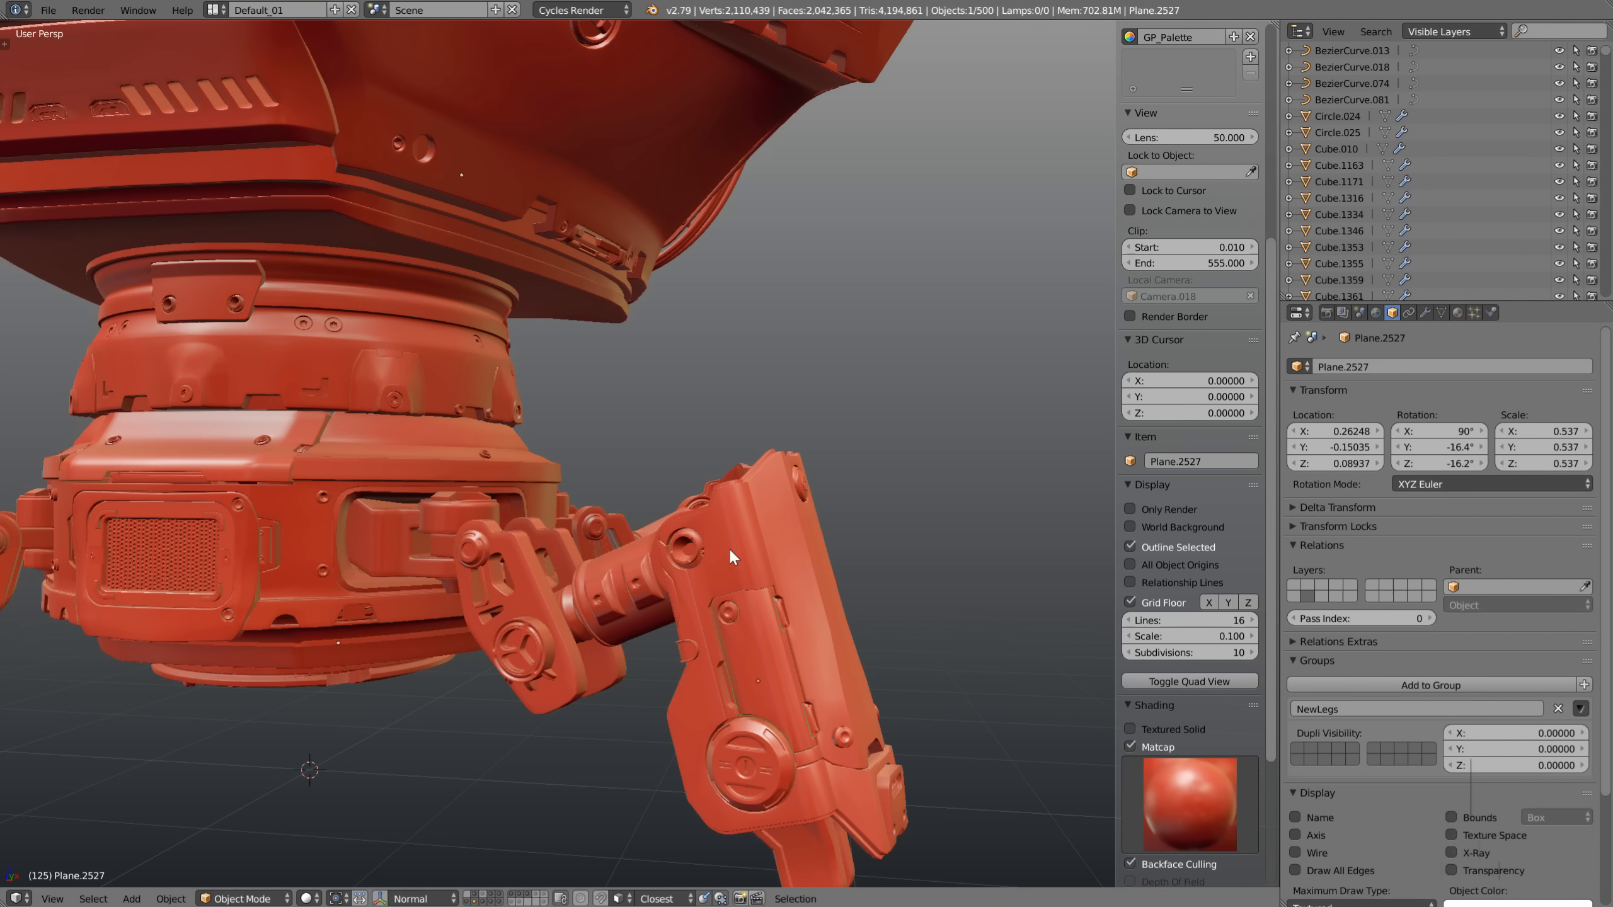
right_click(718, 525, "alt")
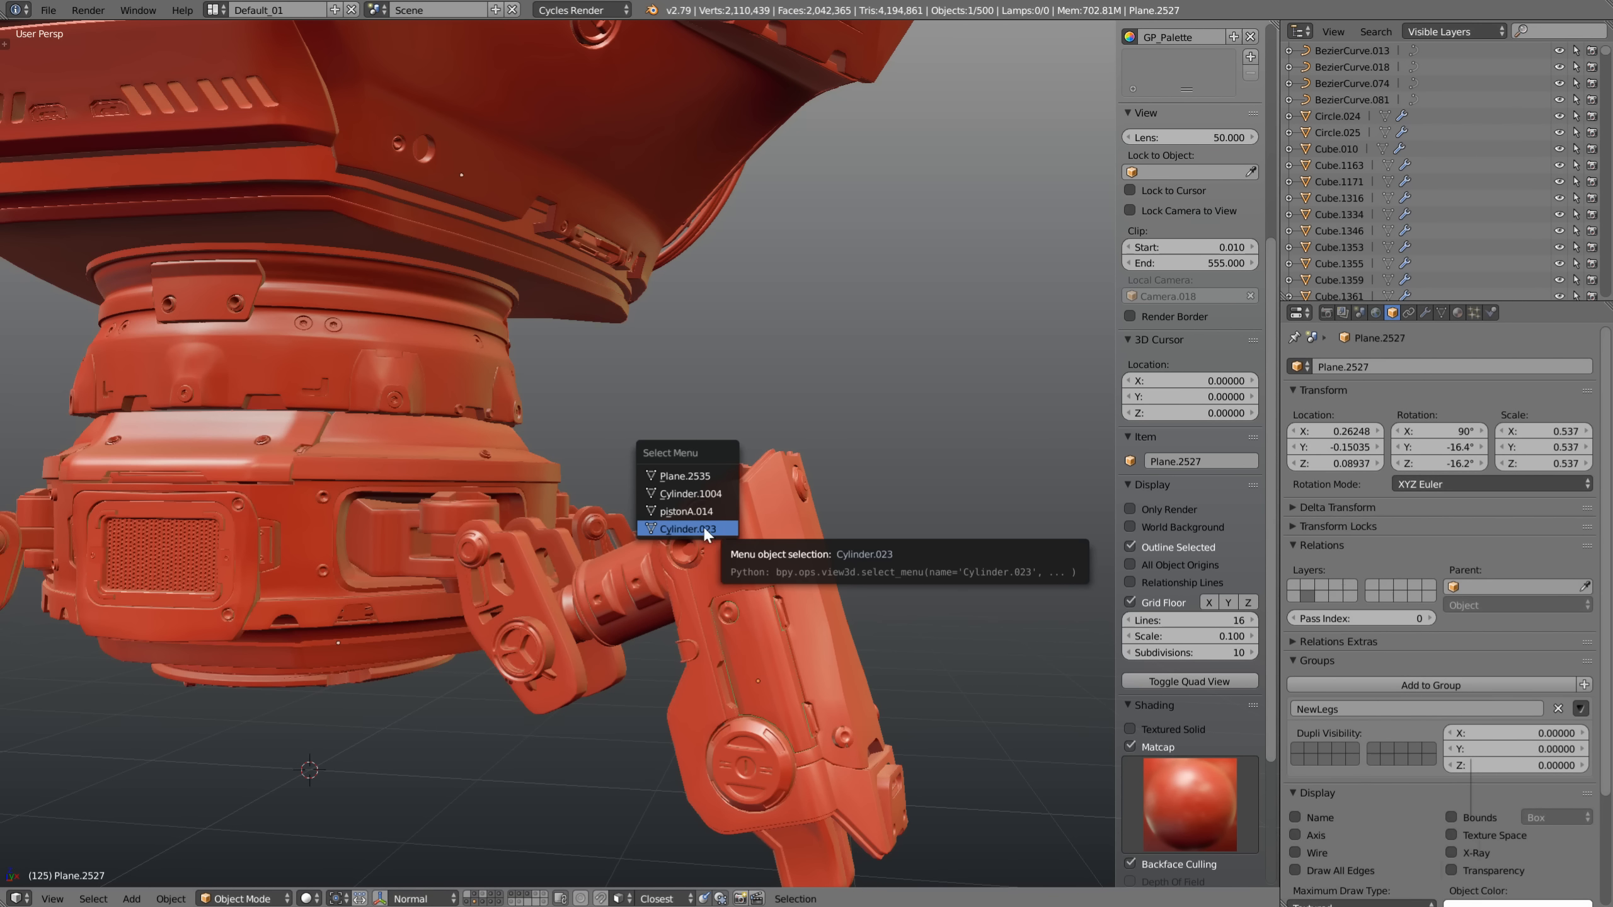
left_click(721, 531)
middle_click_drag(711, 528, 666, 536)
scroll(966, 523, "down", 5)
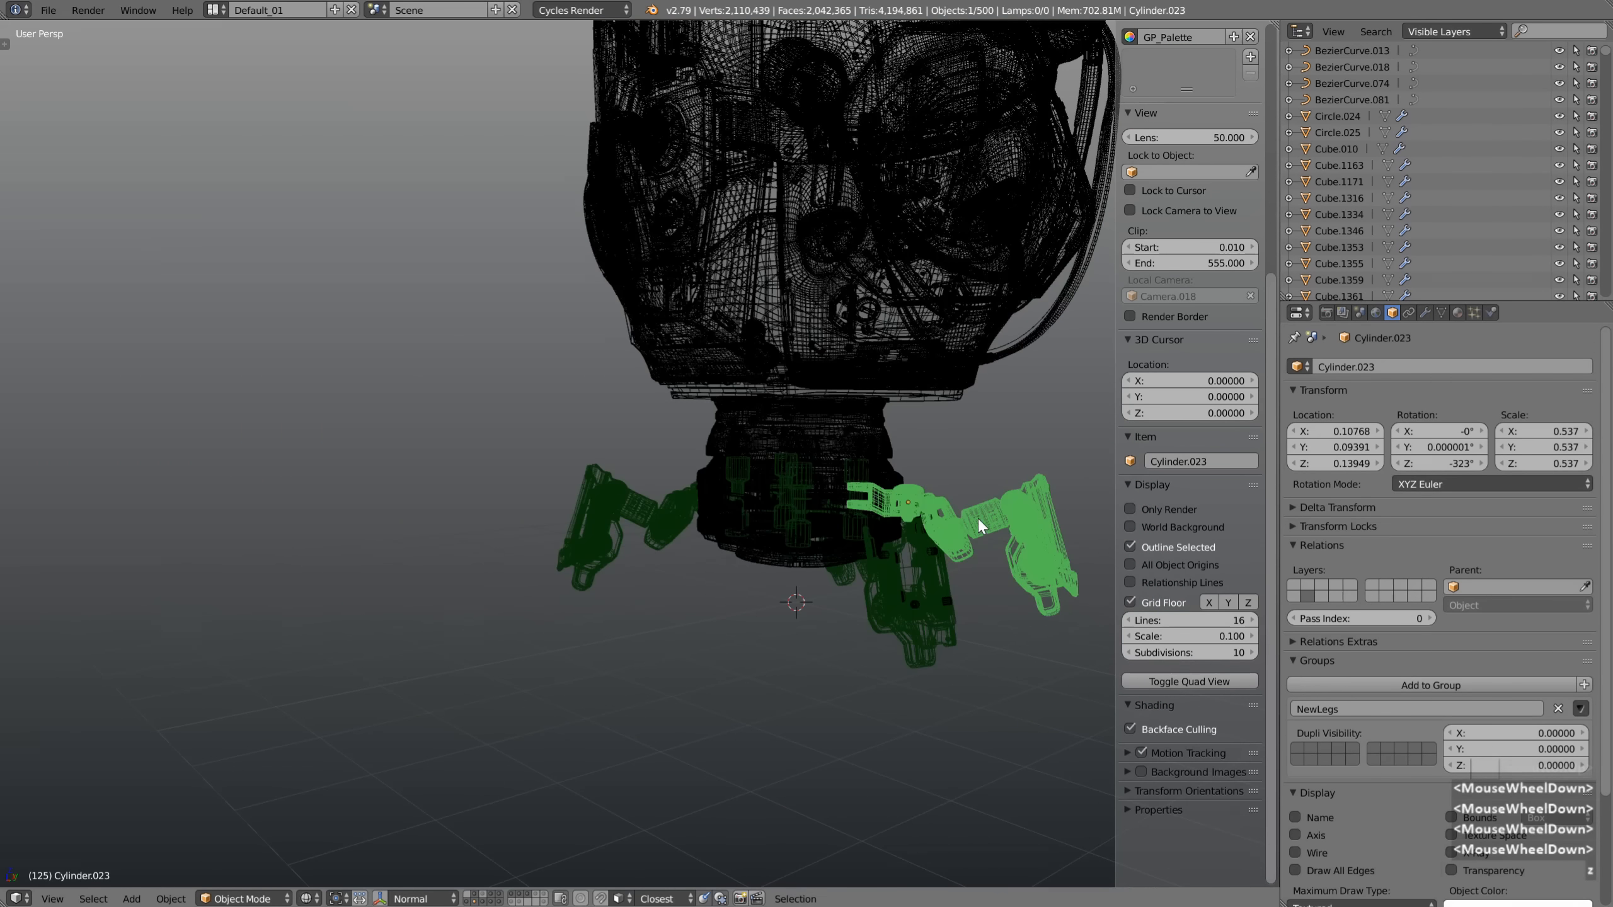
Examine the OpenGL Depth Picking option in the System section of the user preferences, and close the preferences
left_click(48, 9)
left_click(95, 191)
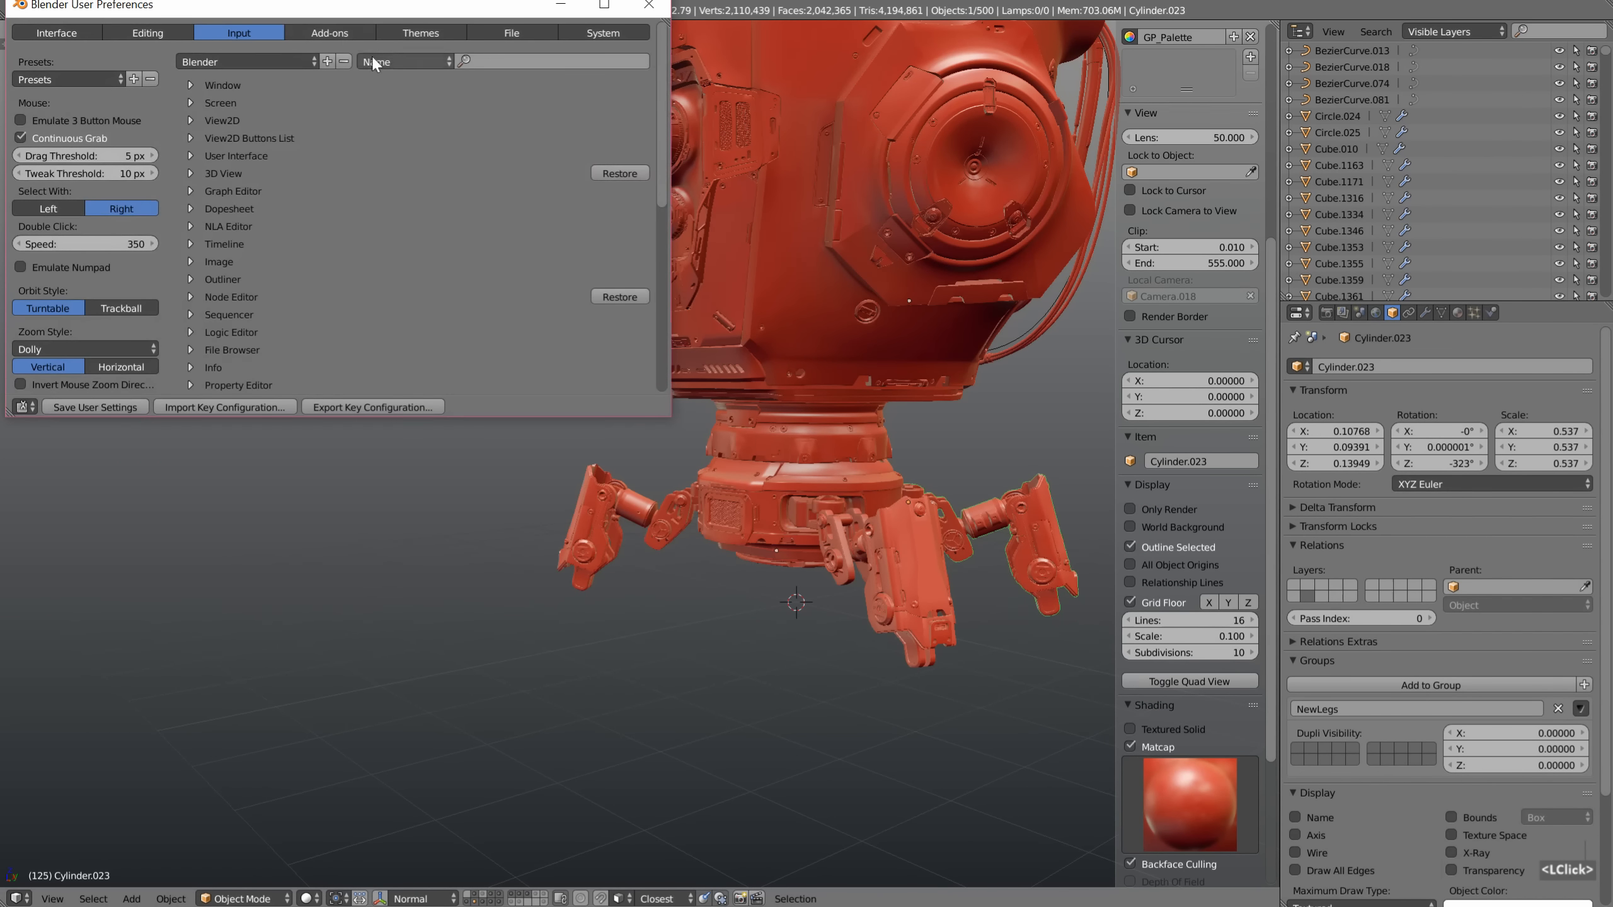
left_click_drag(375, 19, 575, 109)
left_click(804, 127)
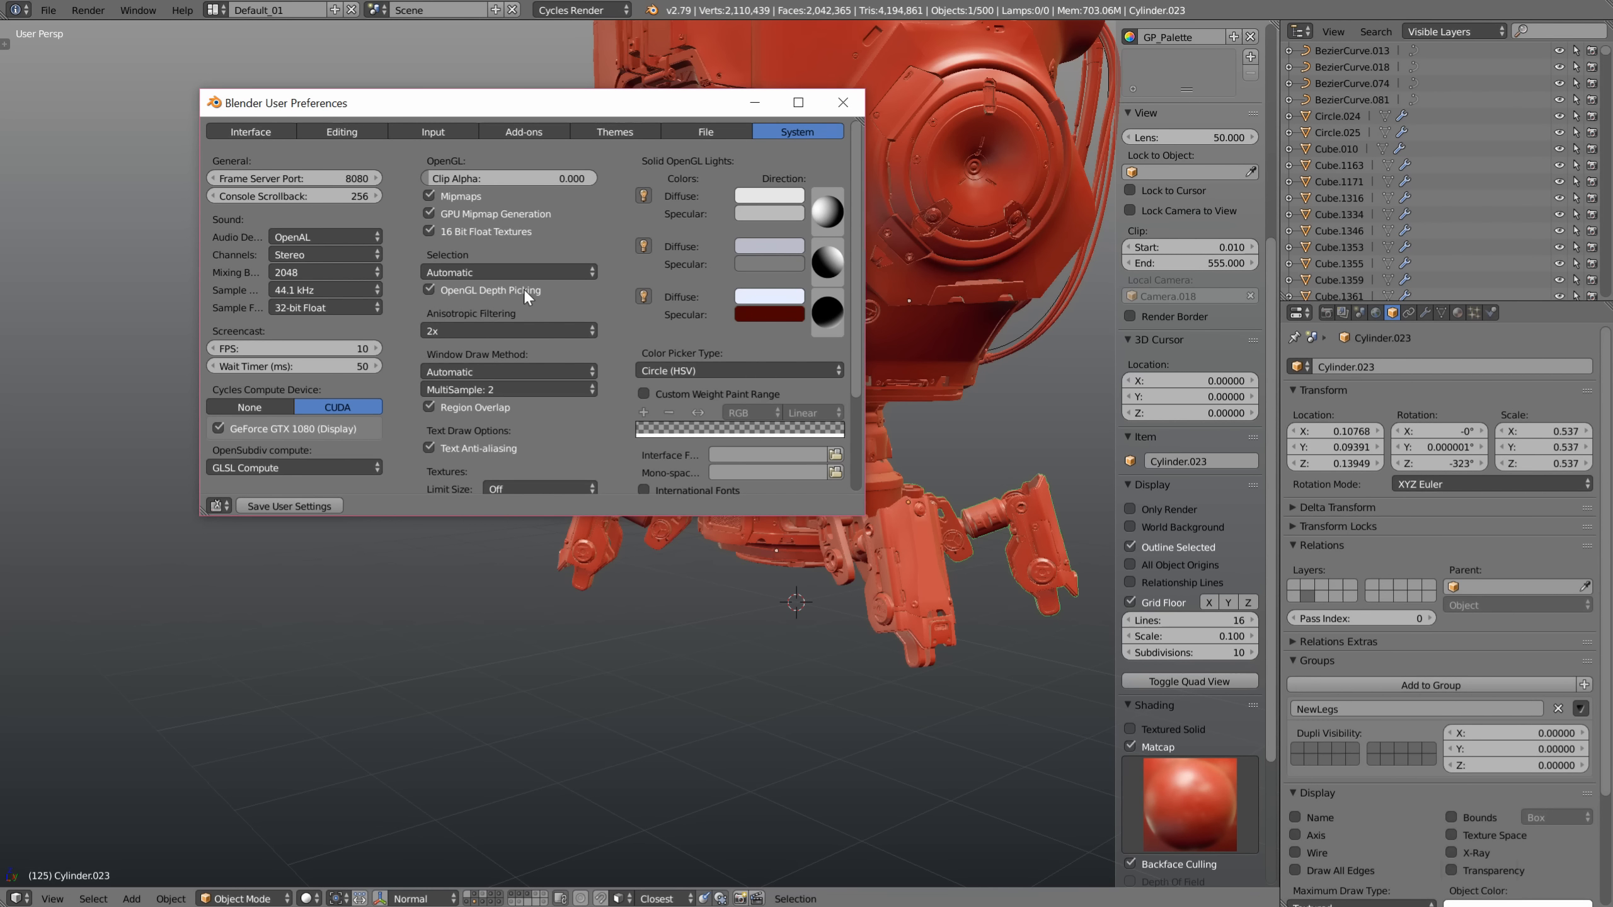
left_click(849, 105)
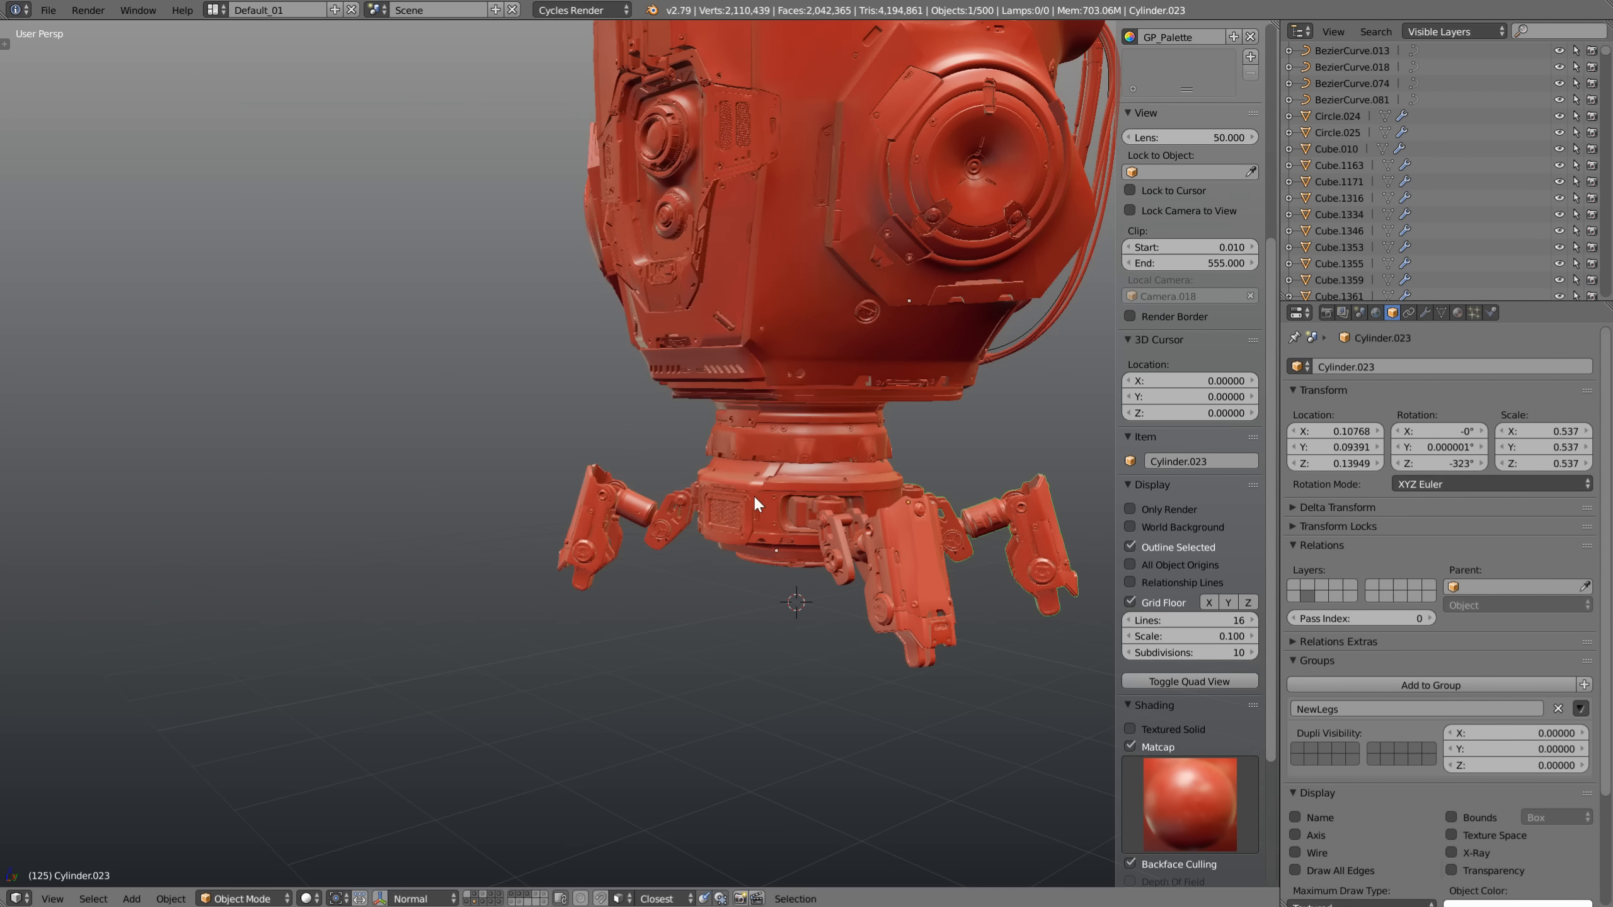
Switch the viewport to wireframe and bring the whole robot into view
middle_click_drag(754, 495, 781, 497)
key("z")
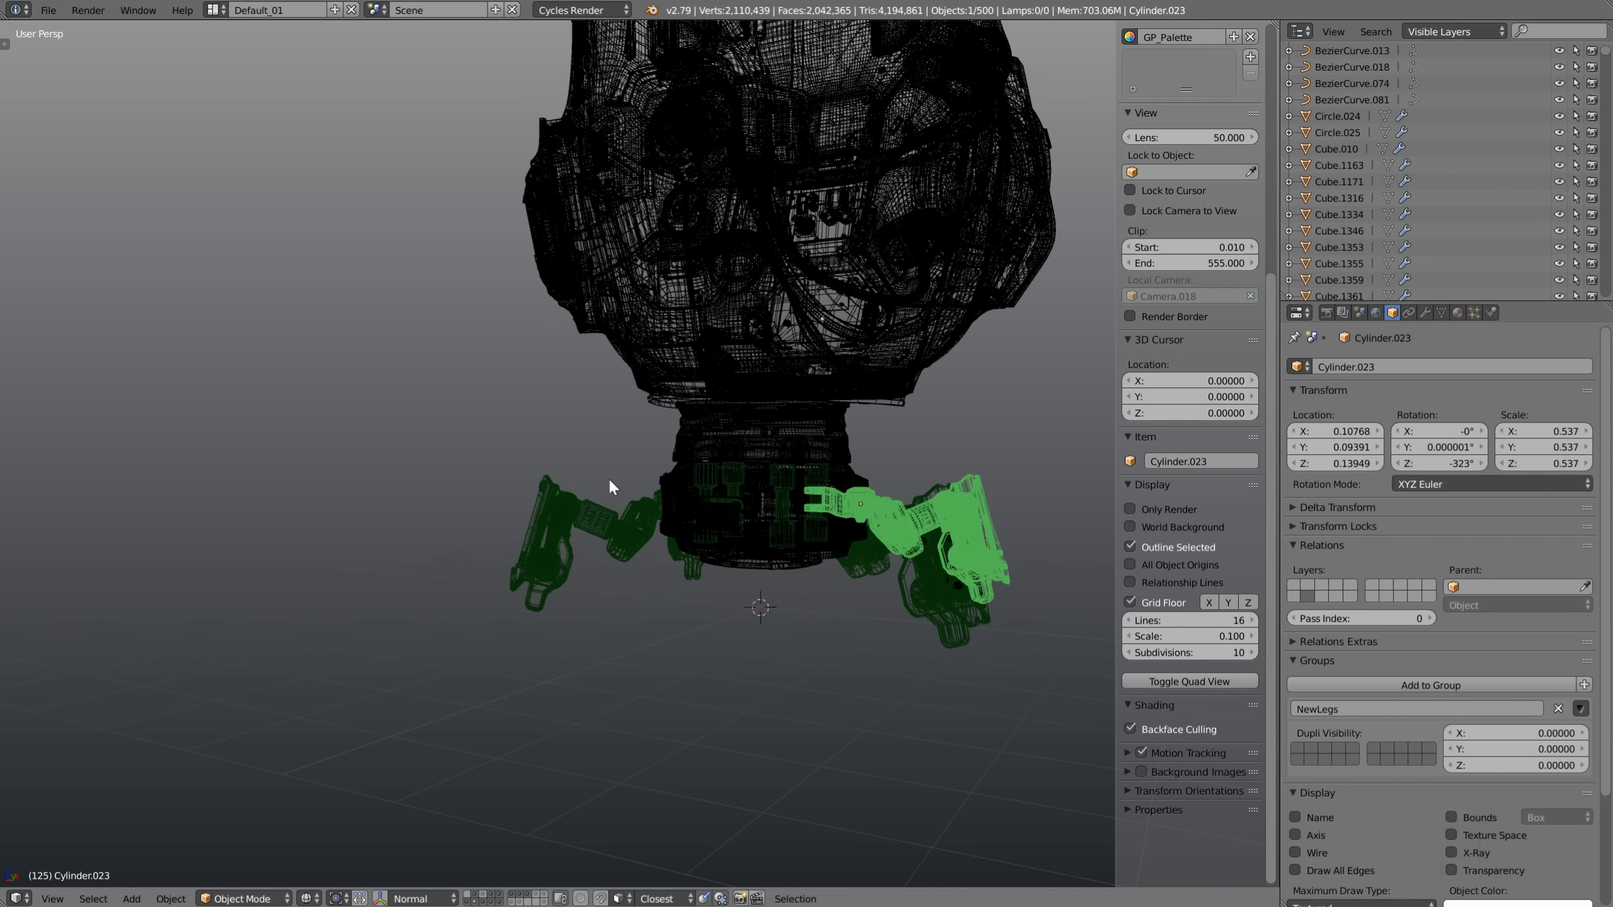
middle_click_drag(778, 263, 709, 429, "shift")
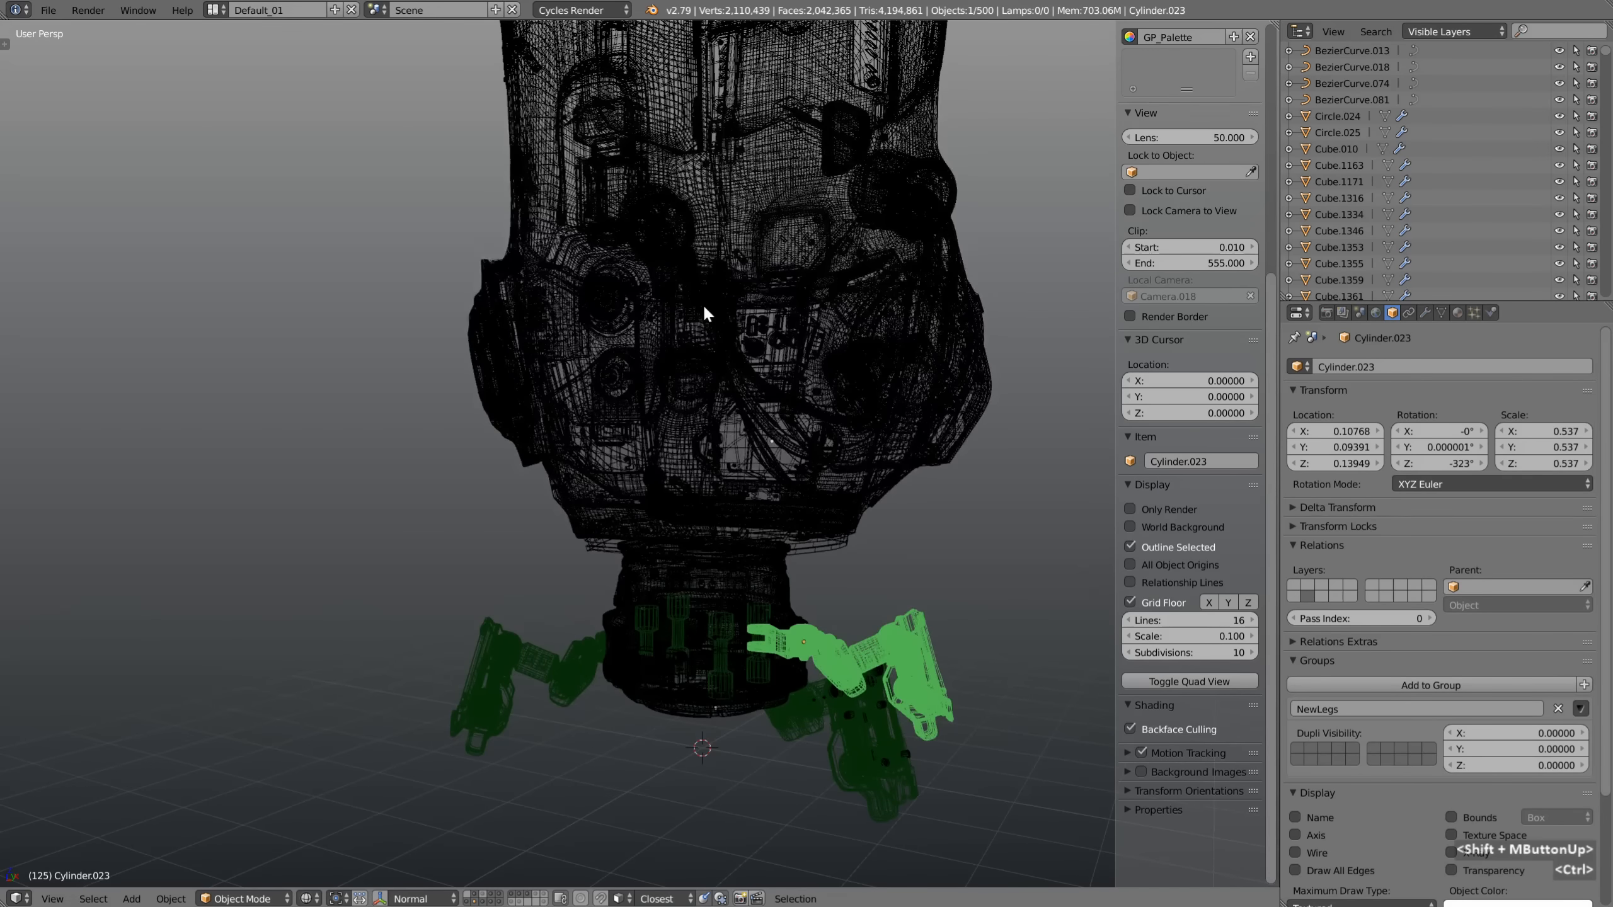
middle_click_drag(704, 307, 672, 423, "ctrl")
middle_click_drag(665, 336, 687, 410, "ctrl")
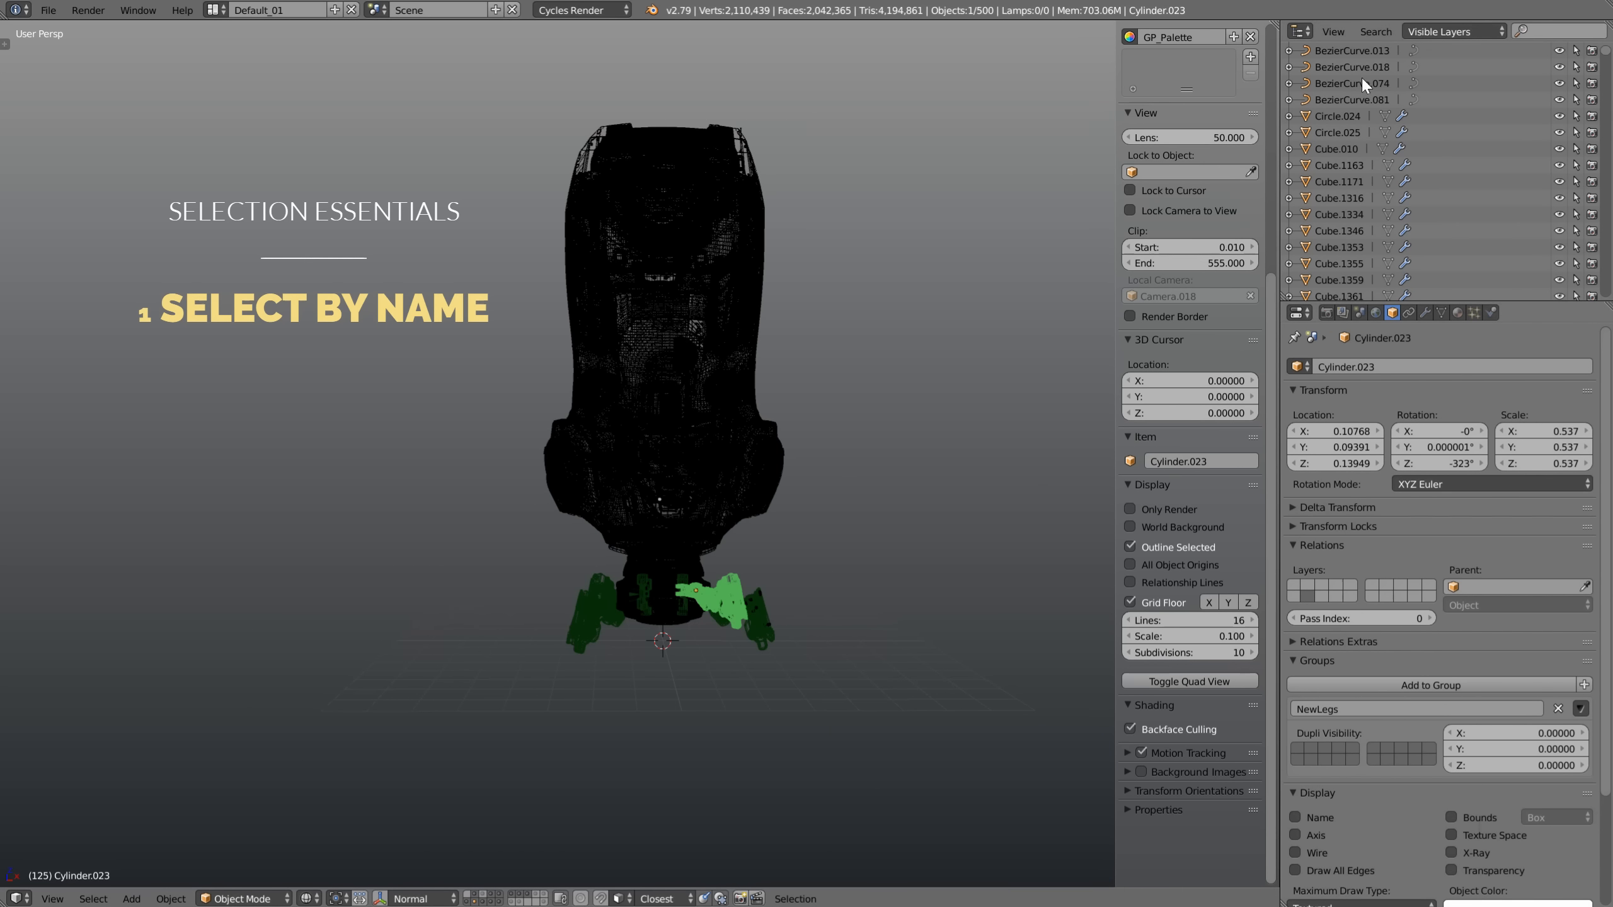
Filter the outliner by "circle" and clear the filter
left_click(1546, 30)
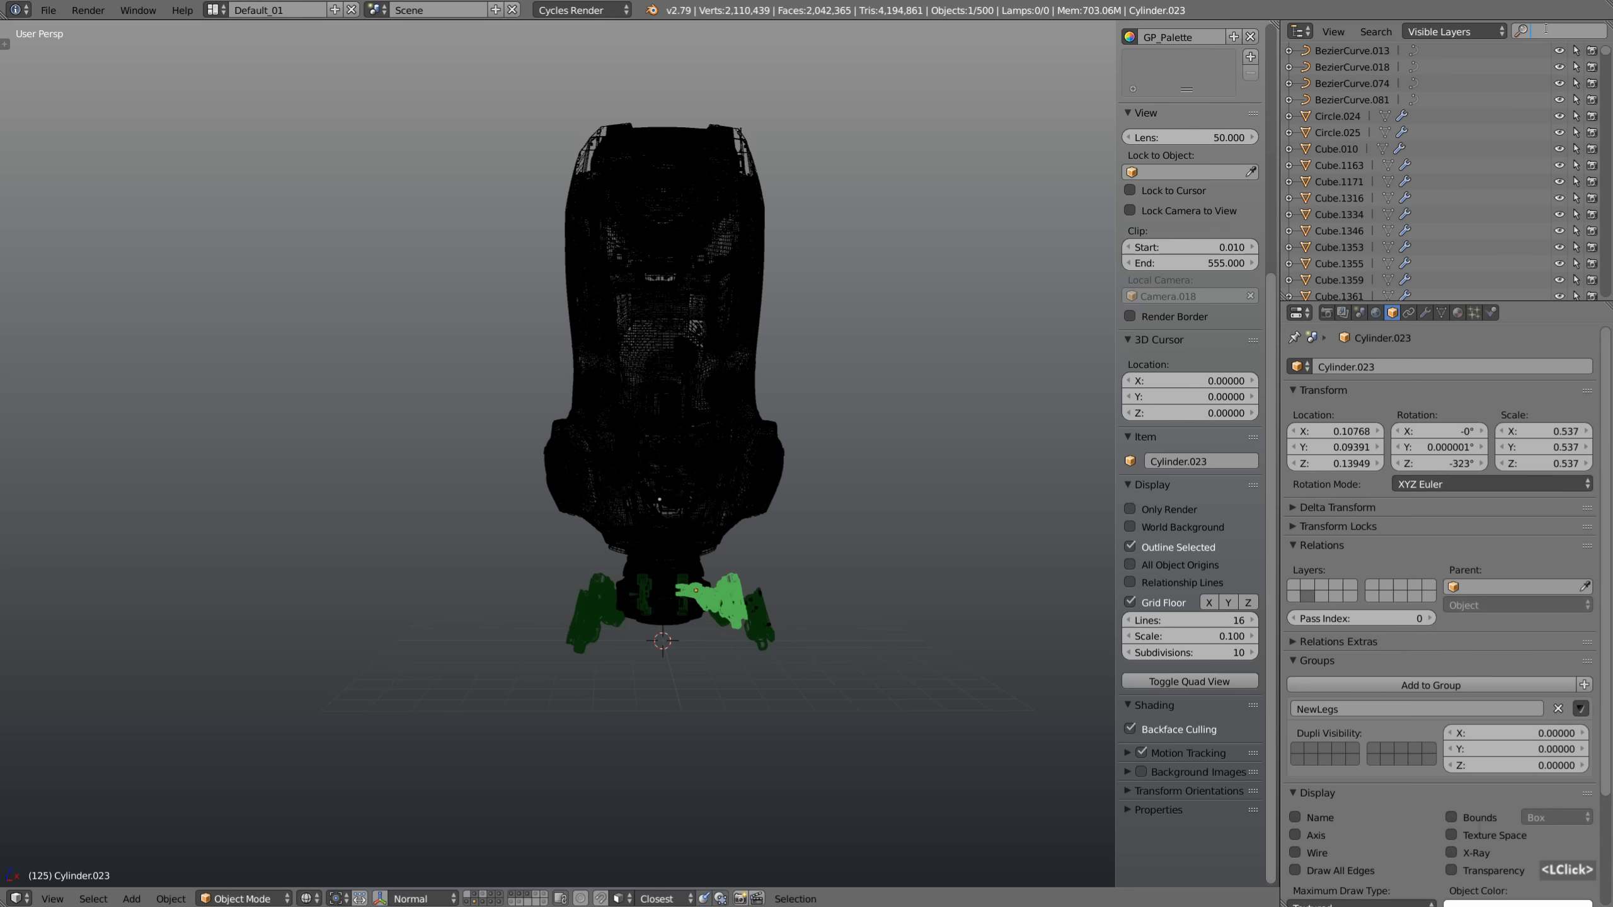
type("circle")
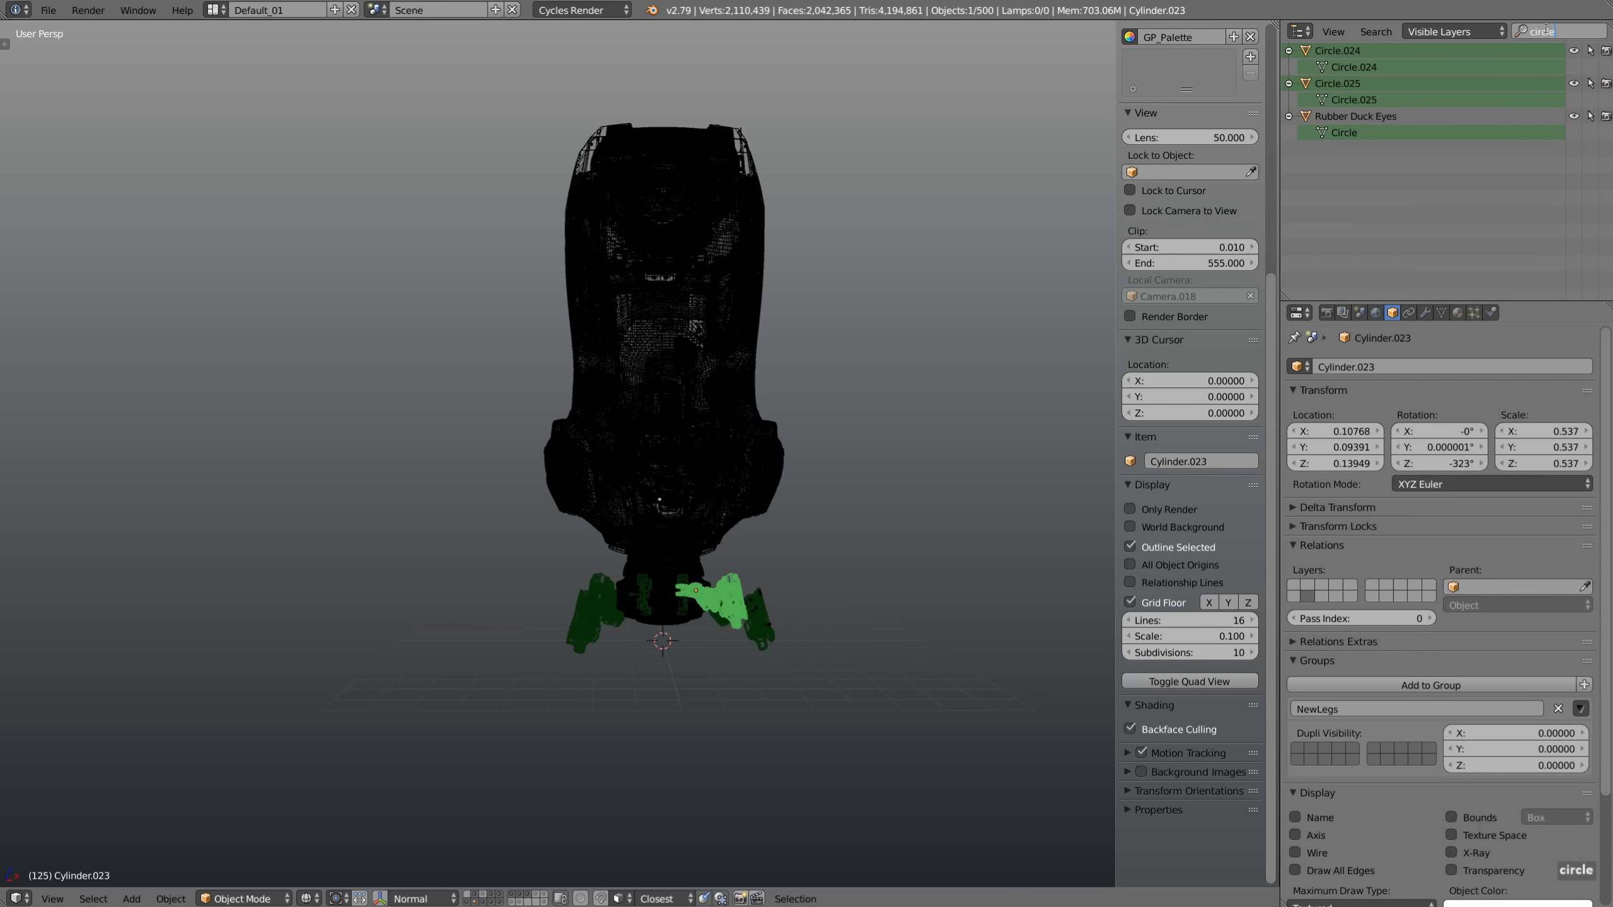
key("BackSpace")
key("BackSpace")
key("BackSpace")
key("BackSpace")
key("BackSpace")
key("BackSpace")
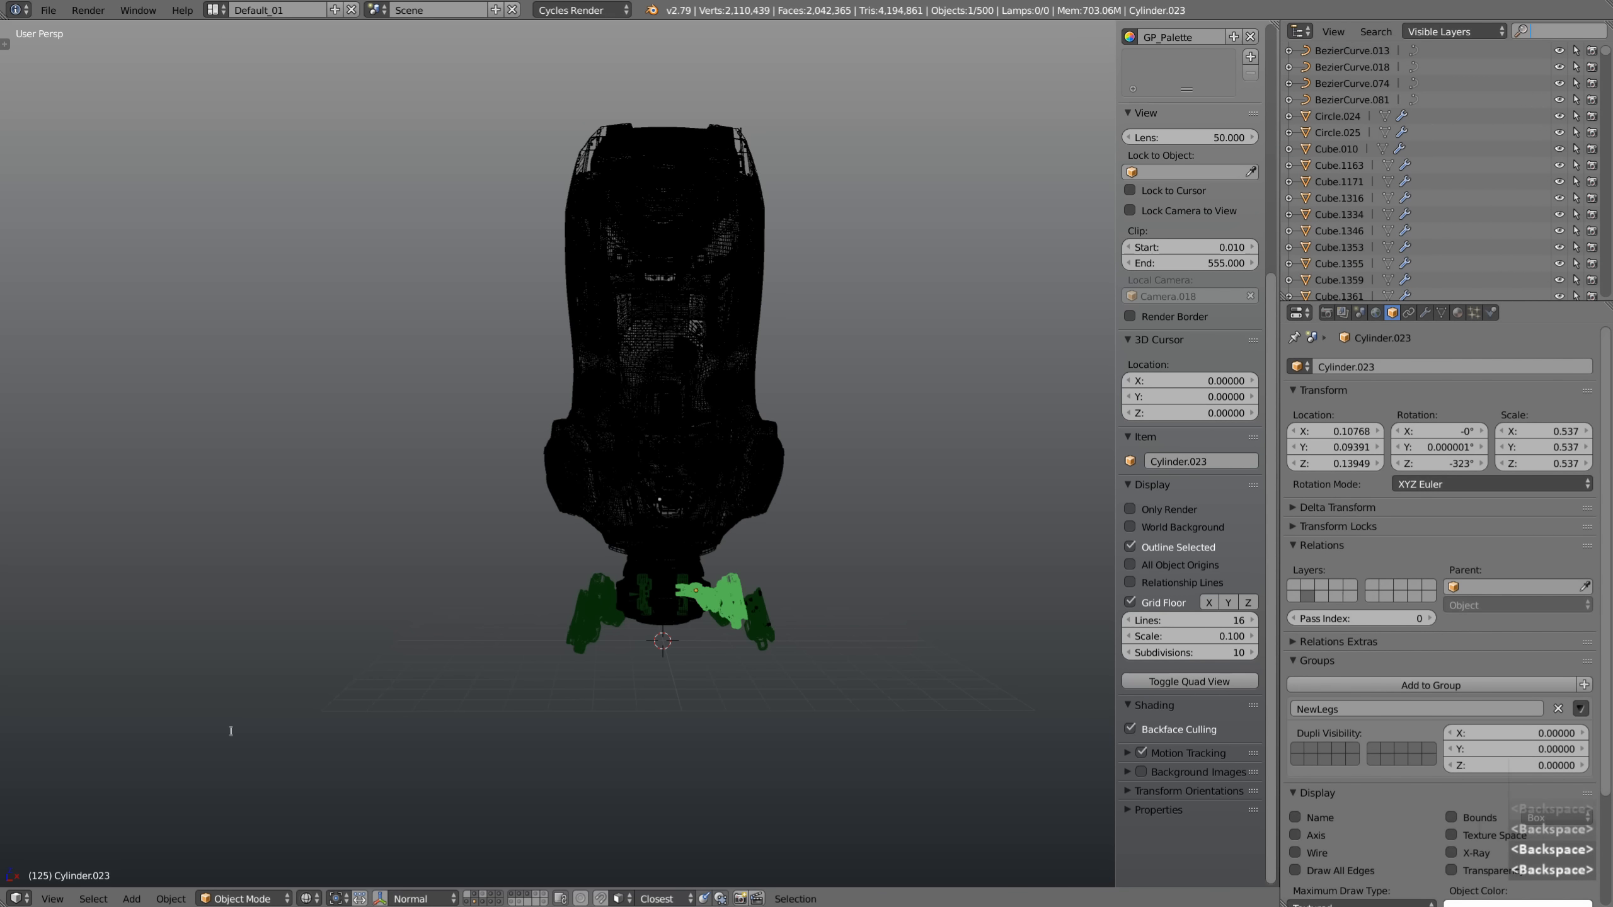
Select all objects with "circle" in their name using Select Pattern with the pattern *circle*, keeping Extend enabled
left_click(93, 898)
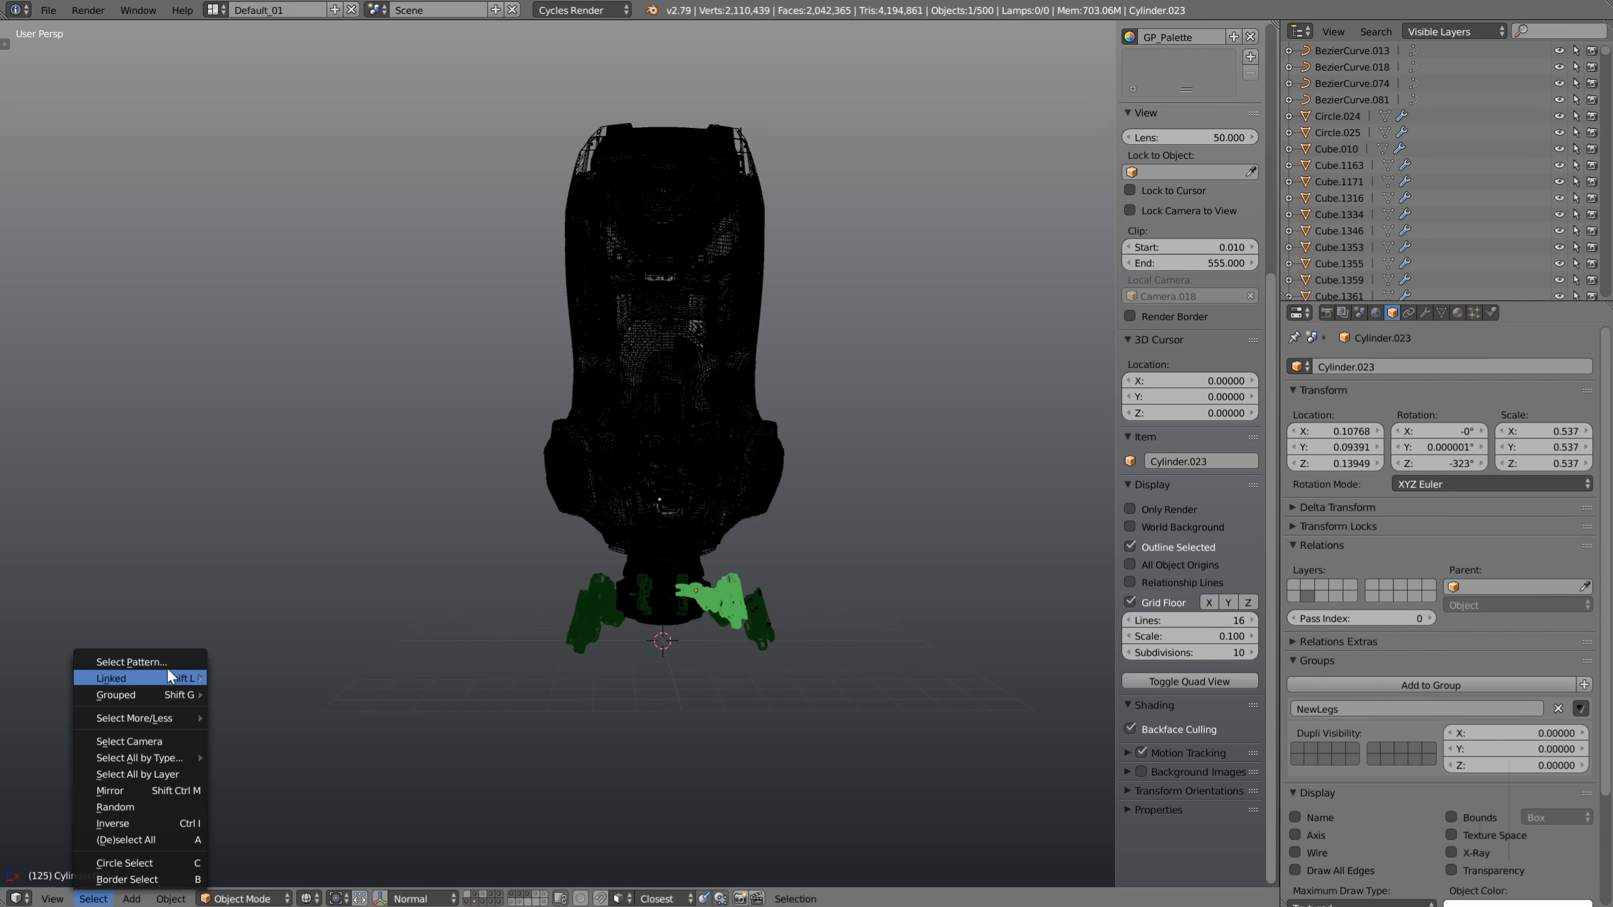
left_click(179, 662)
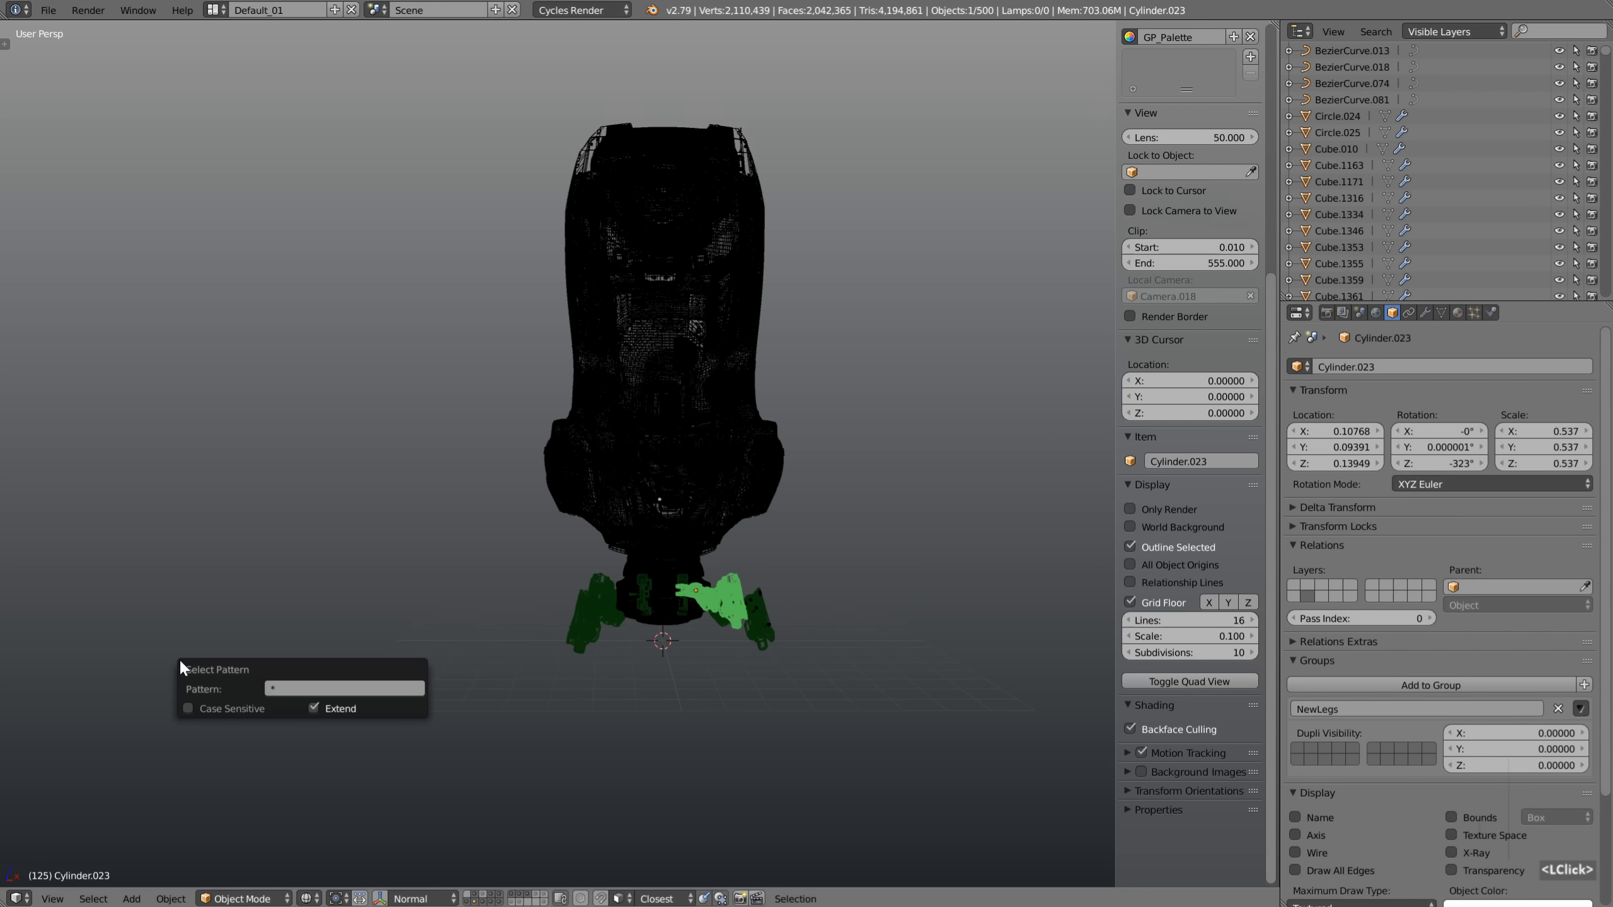
left_click(271, 688)
type("*")
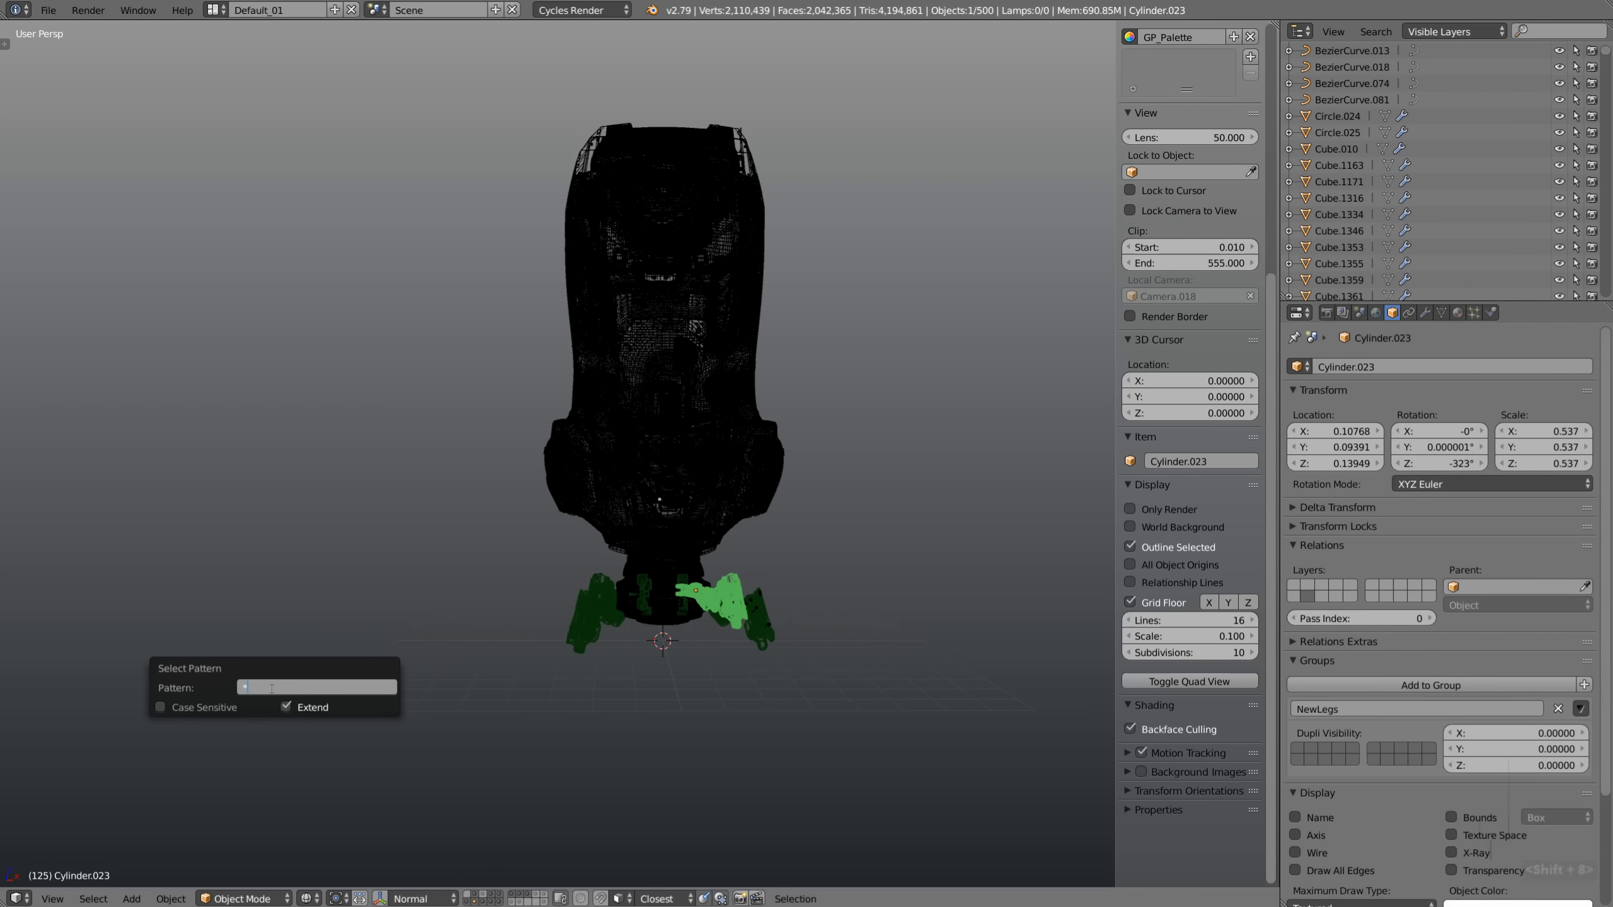
type("circle*")
key("Return")
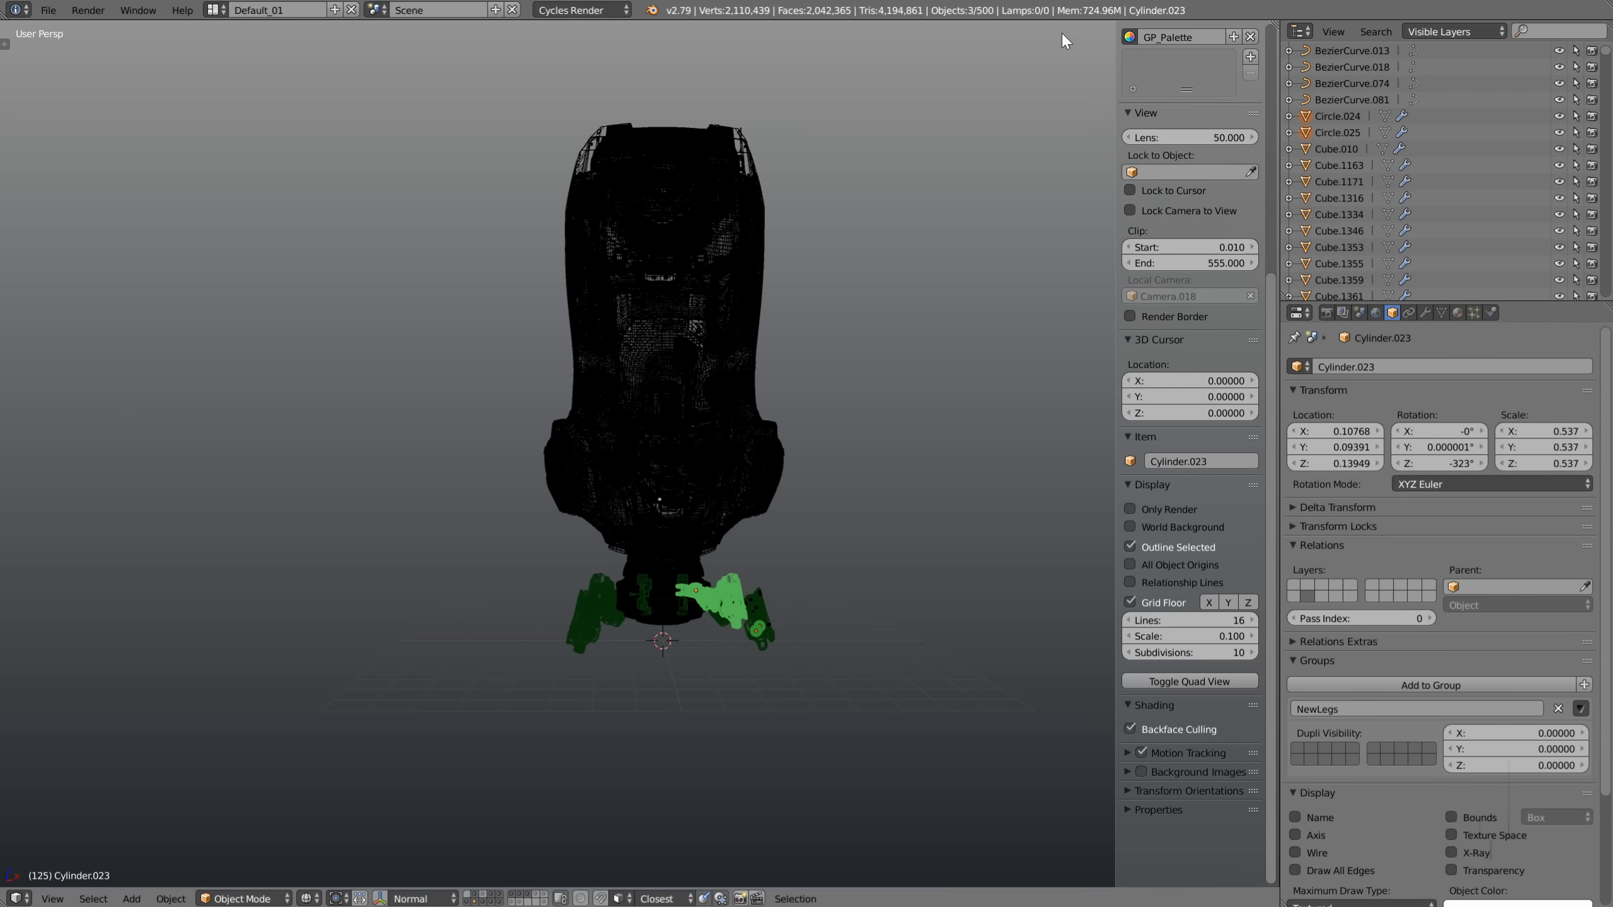
Check the pattern-selected objects by filtering the outliner by "circle", and clear the filter
left_click(1541, 30)
type("circle")
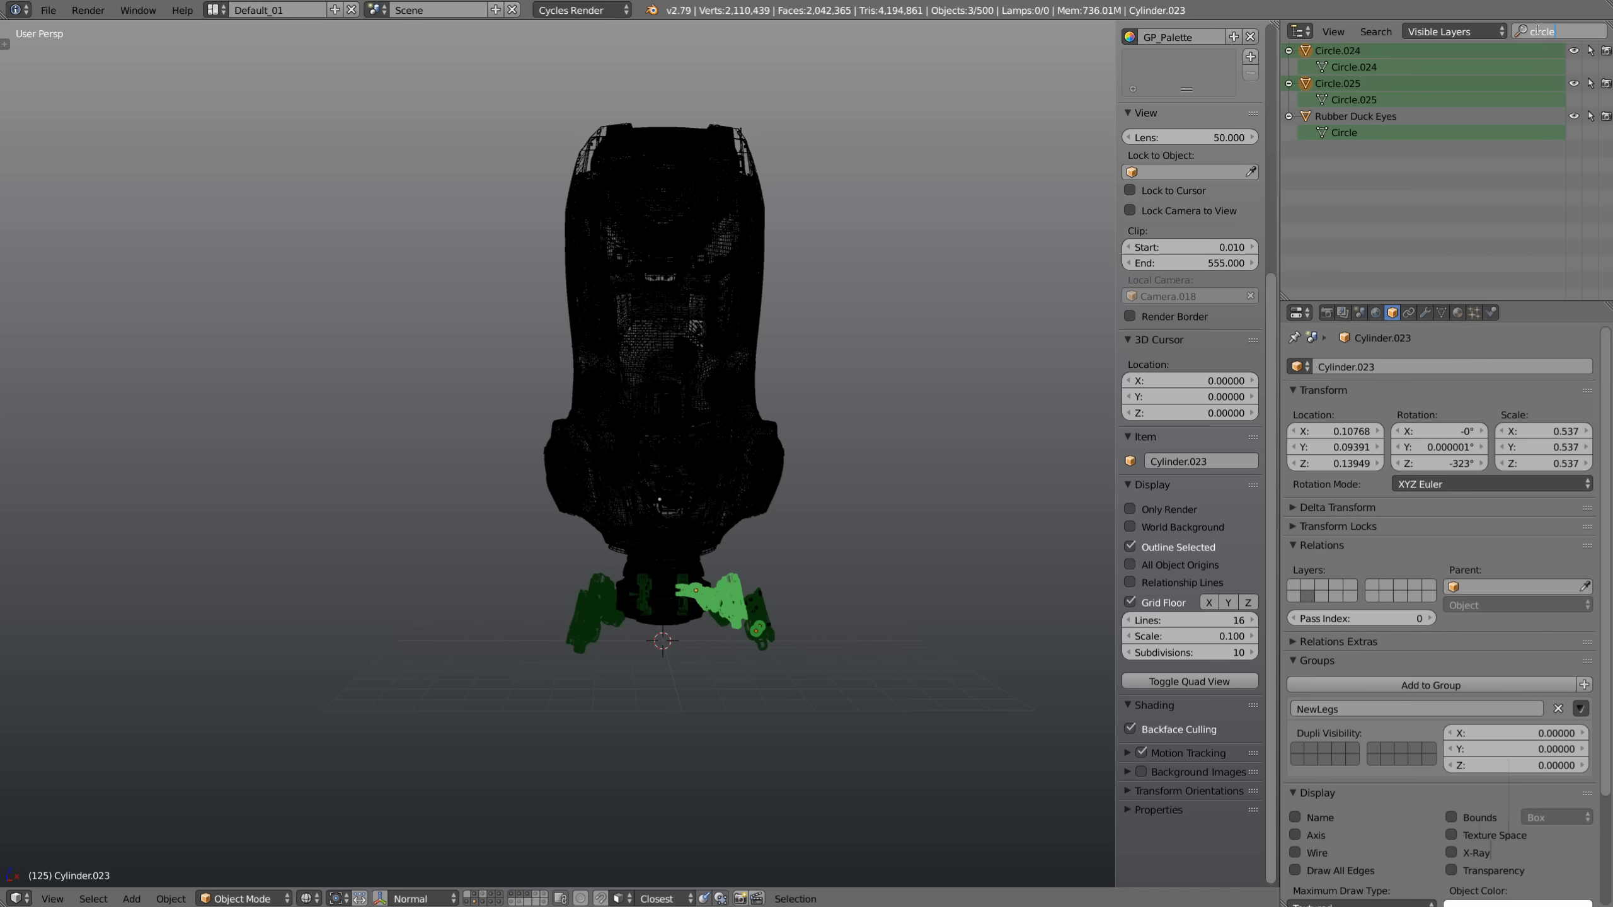
left_click(1434, 32)
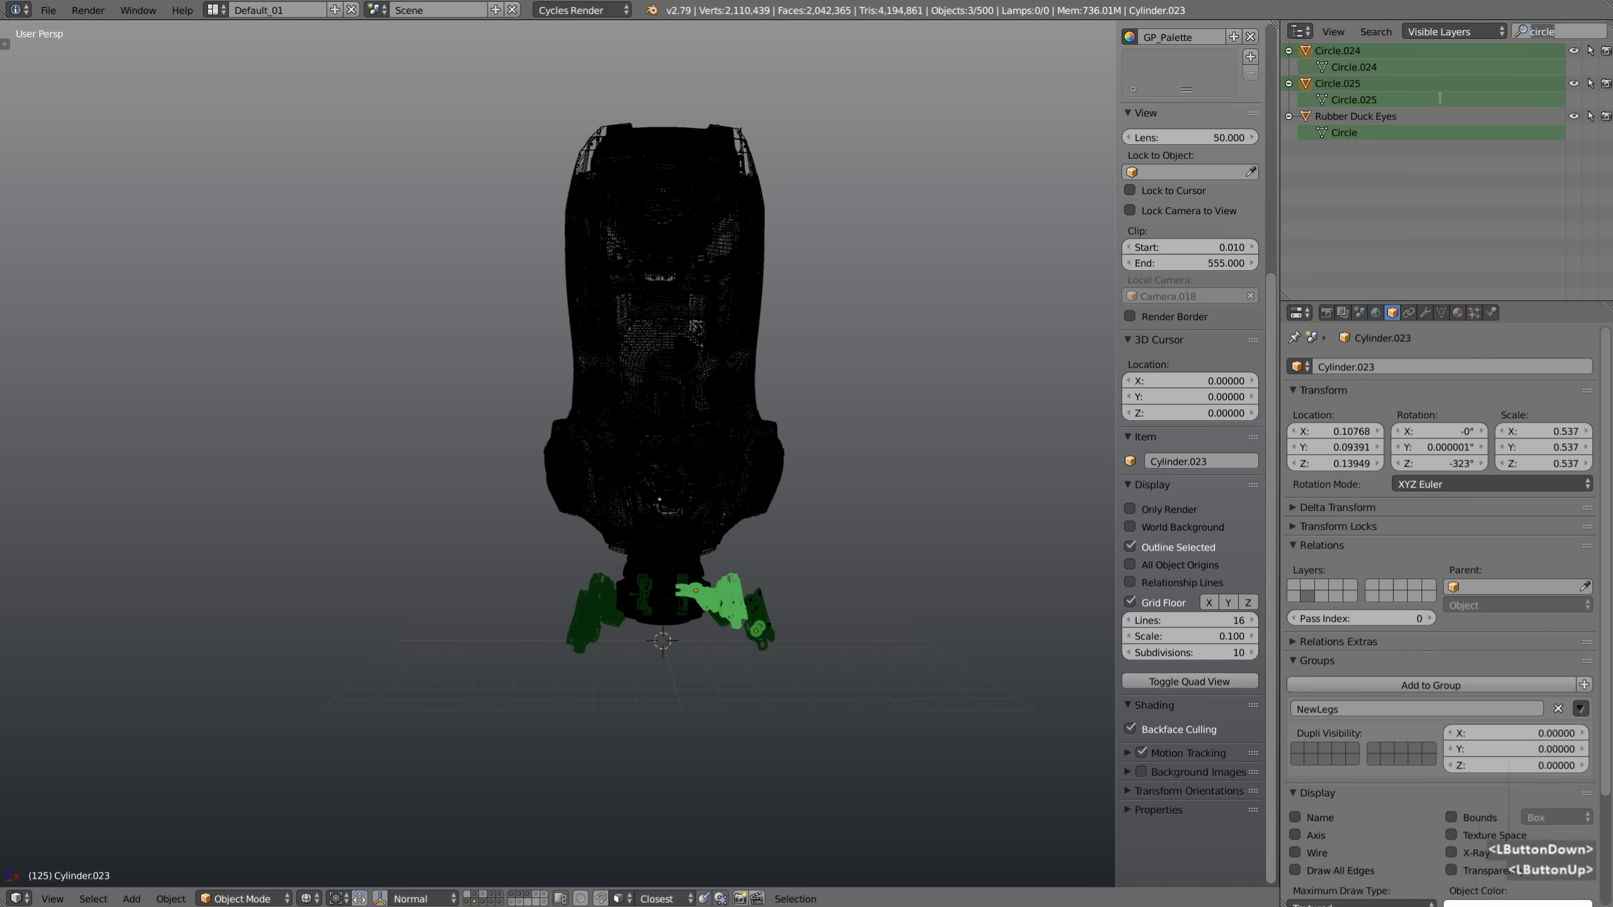
key("BackSpace")
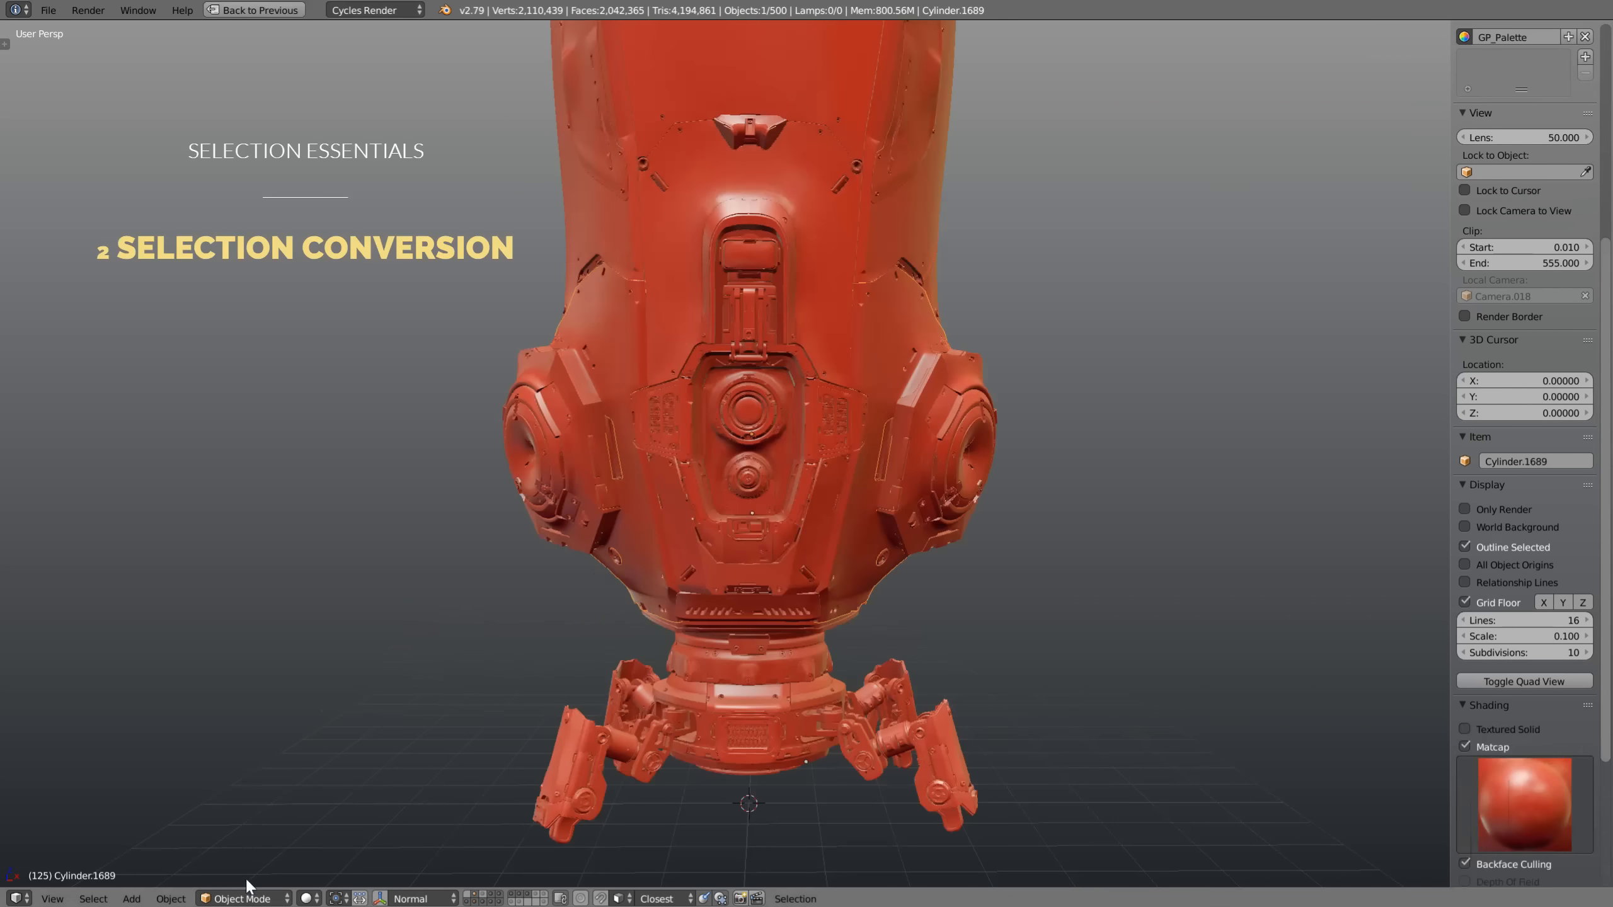
Enter Edit Mode on Cylinder.1689 and enable vertex, edge and face selection together
left_click(235, 898)
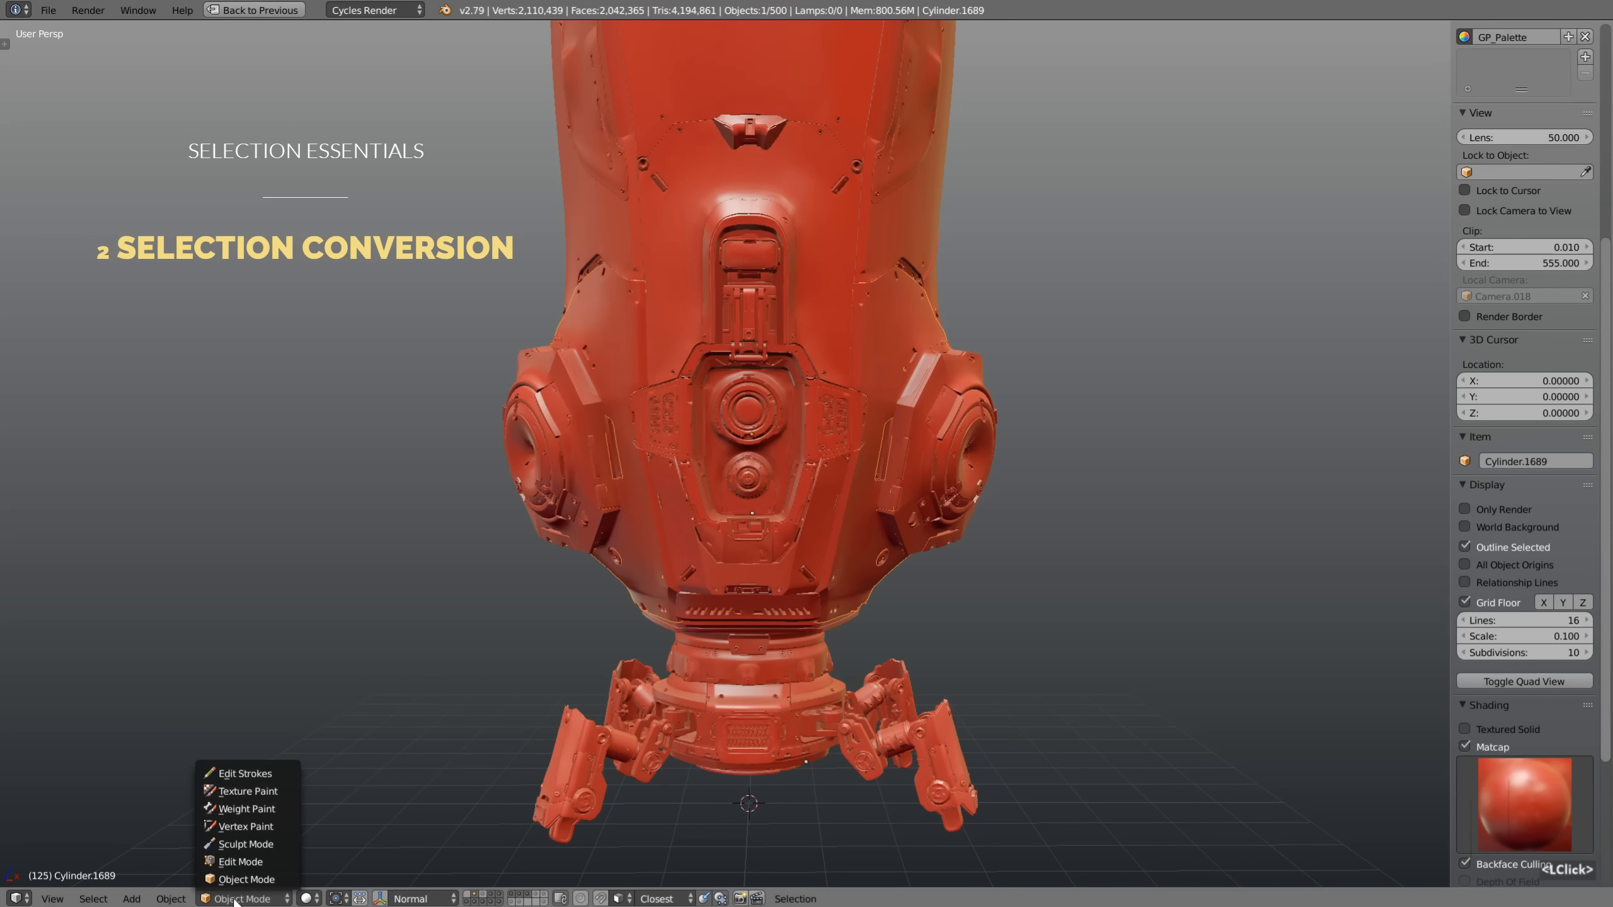
left_click(240, 862)
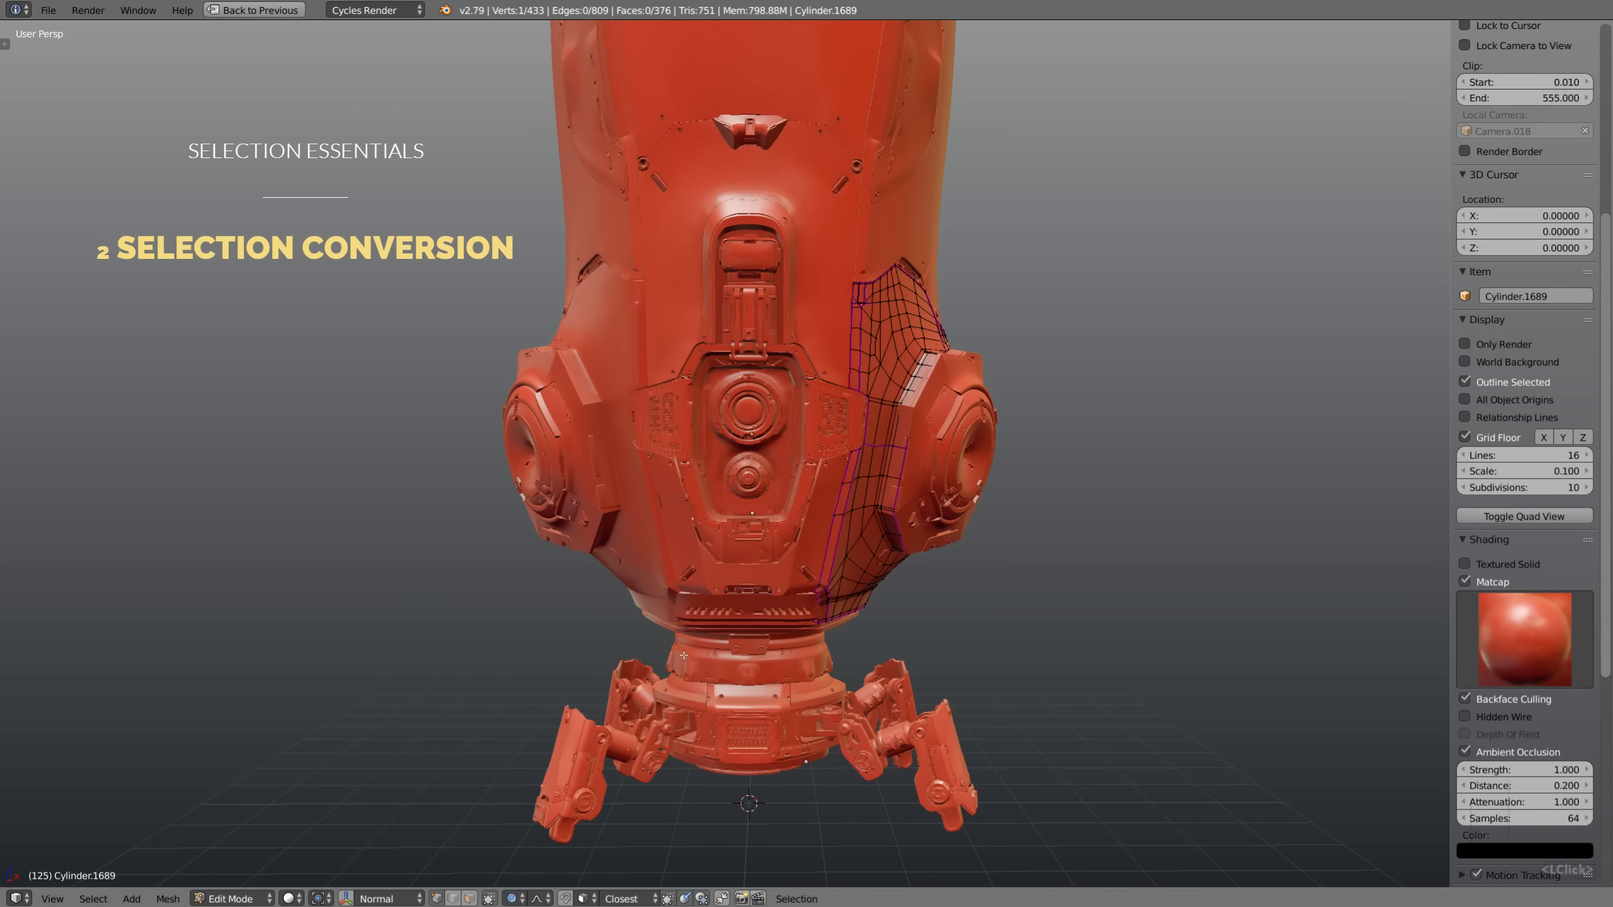
left_click(436, 899)
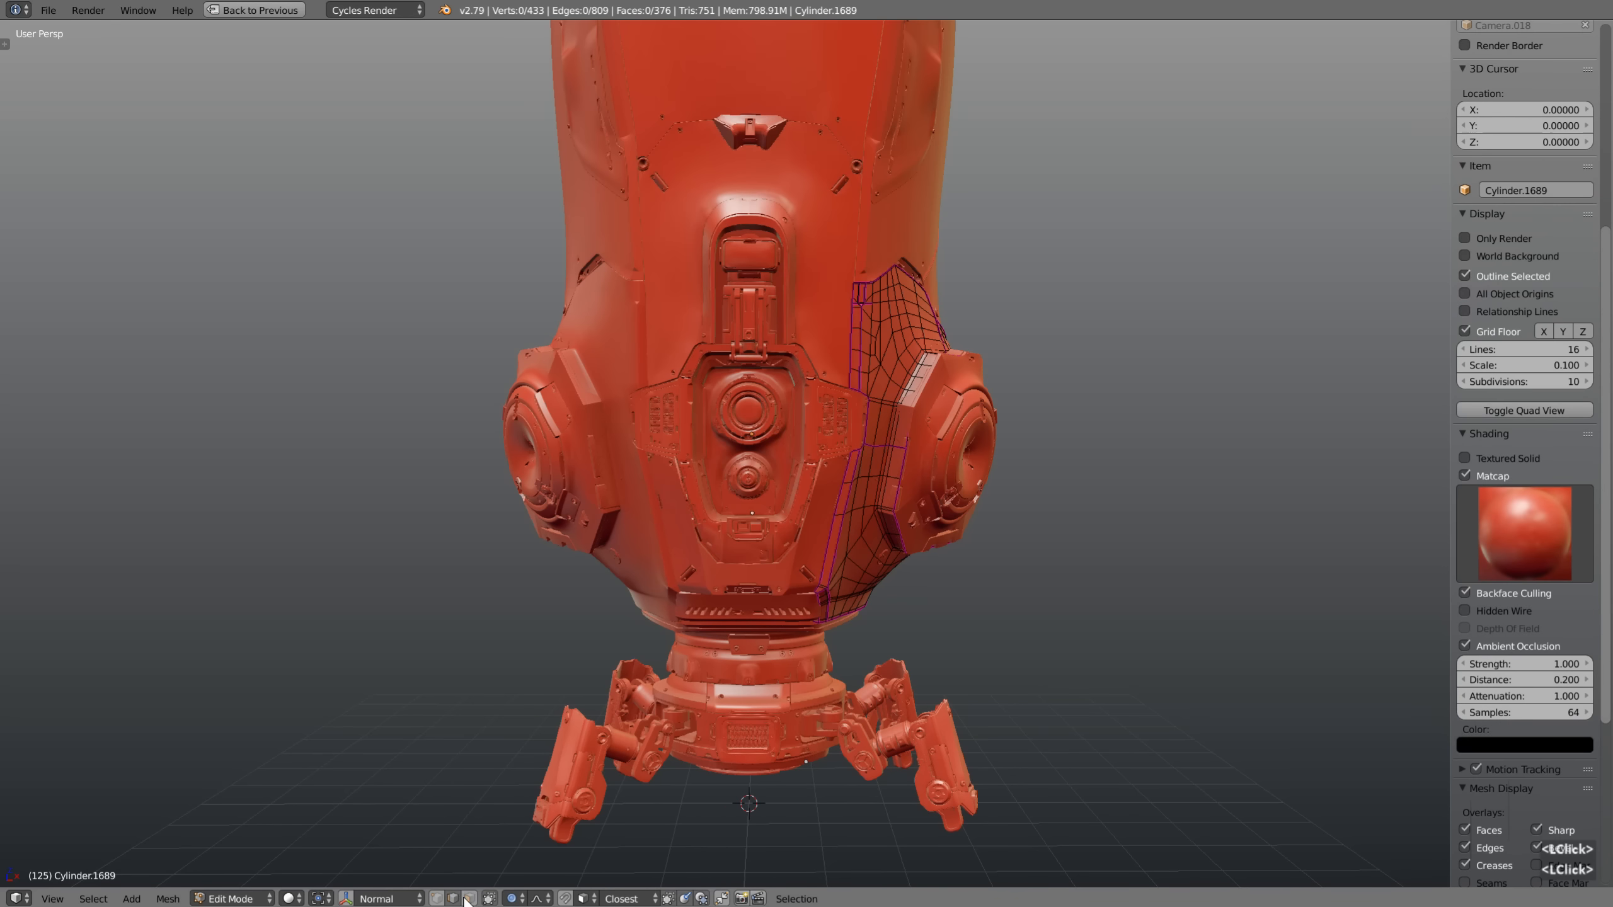
left_click(469, 899)
left_click(437, 898)
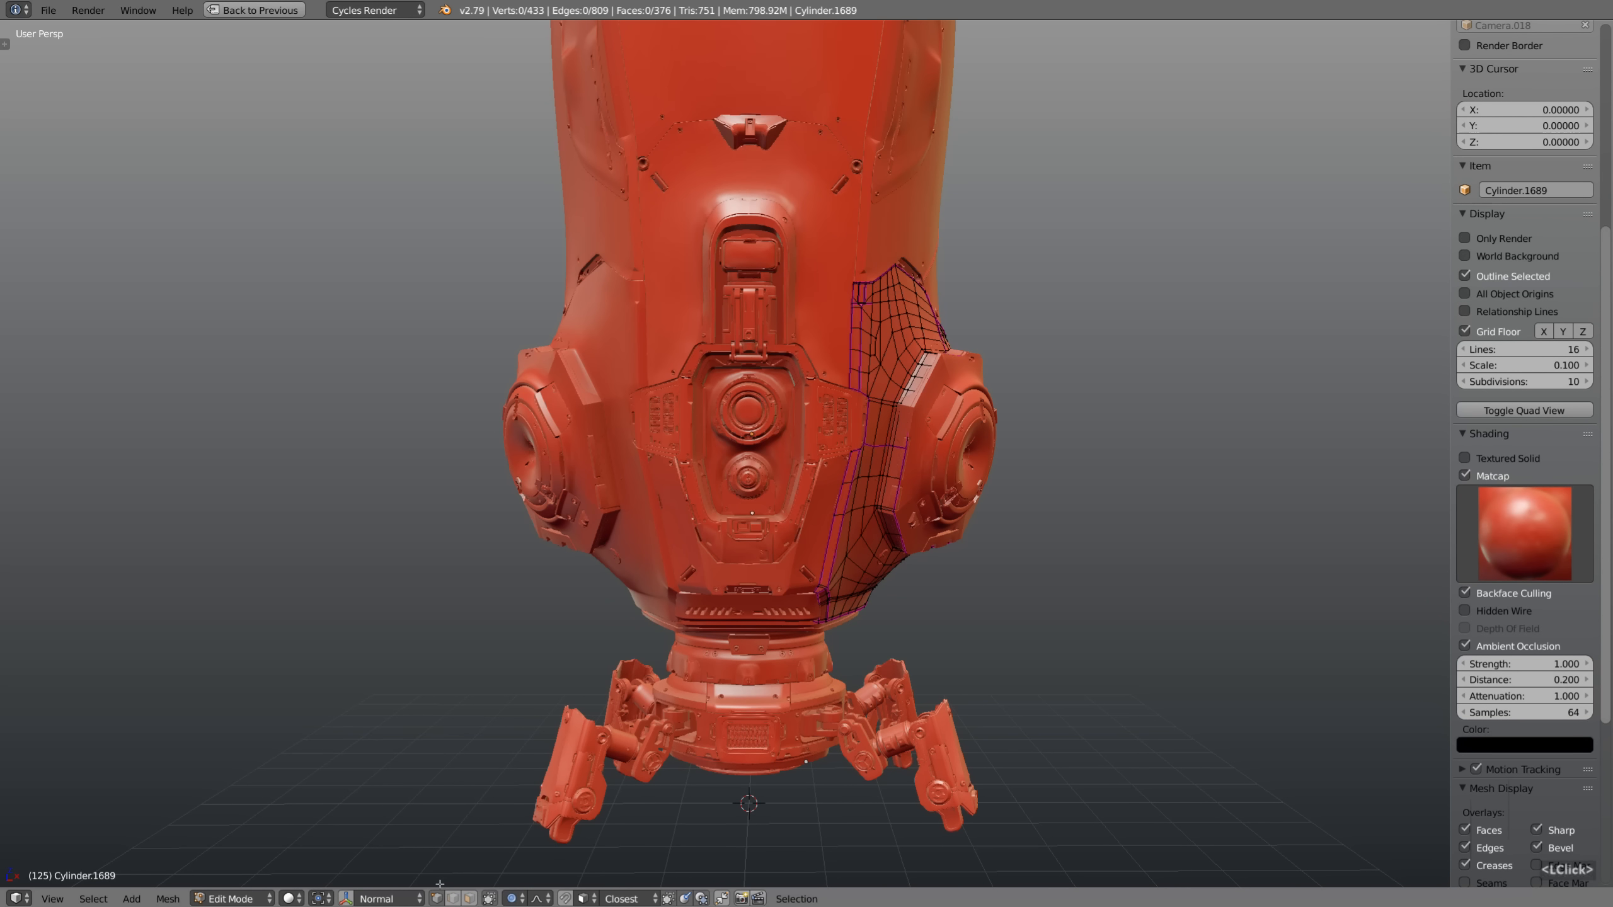
left_click(453, 899)
left_click(470, 898)
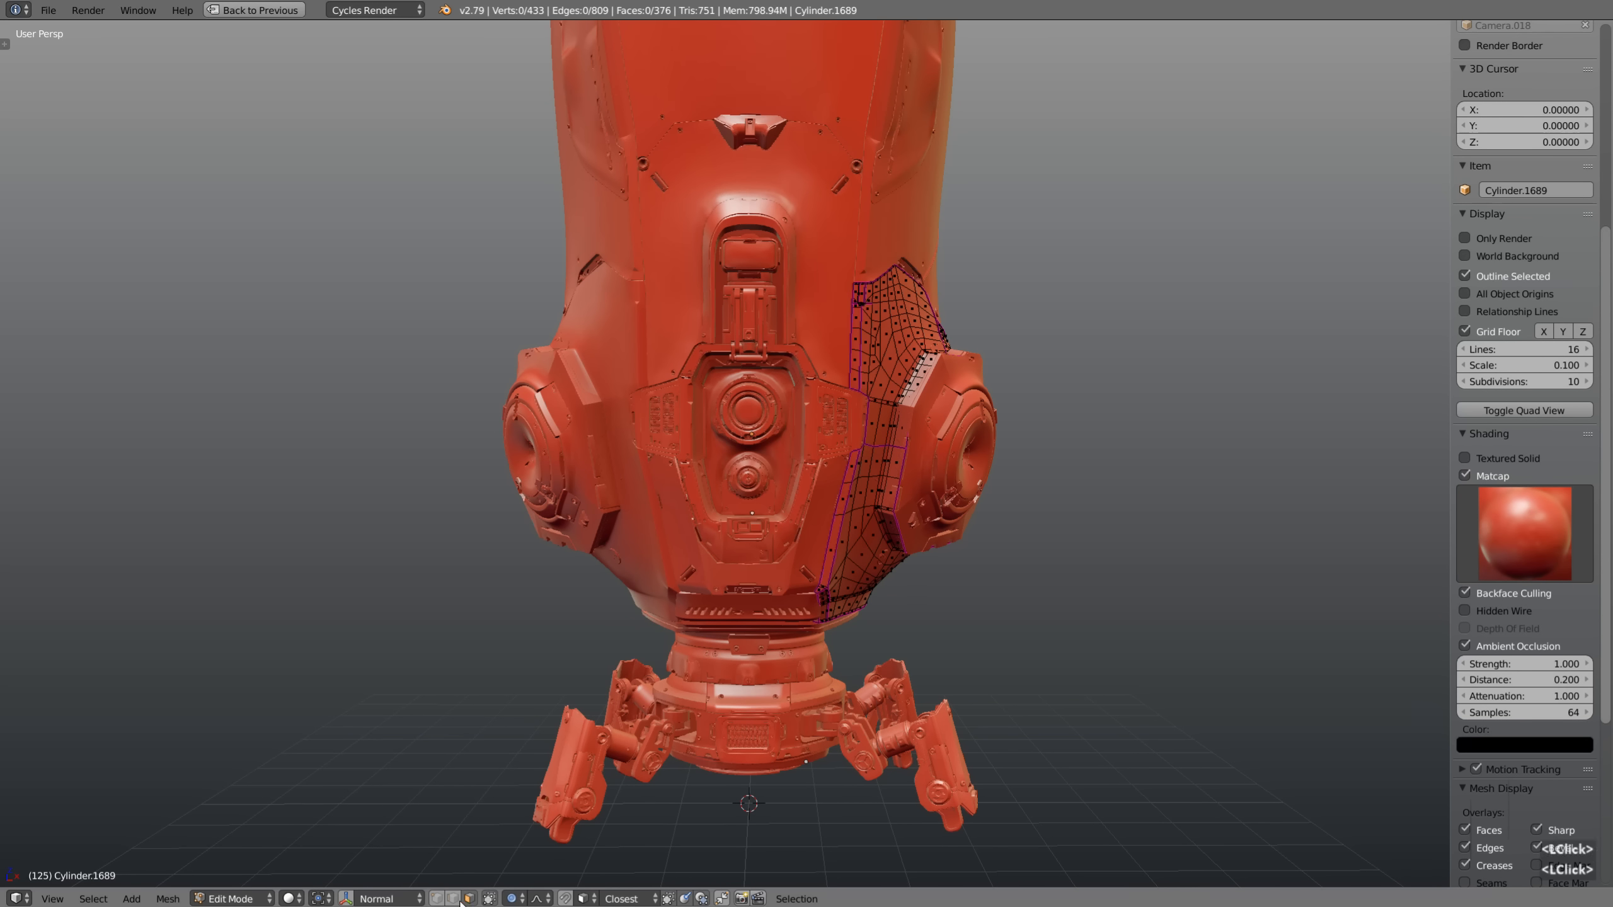
left_click(453, 899)
left_click(469, 899, "shift")
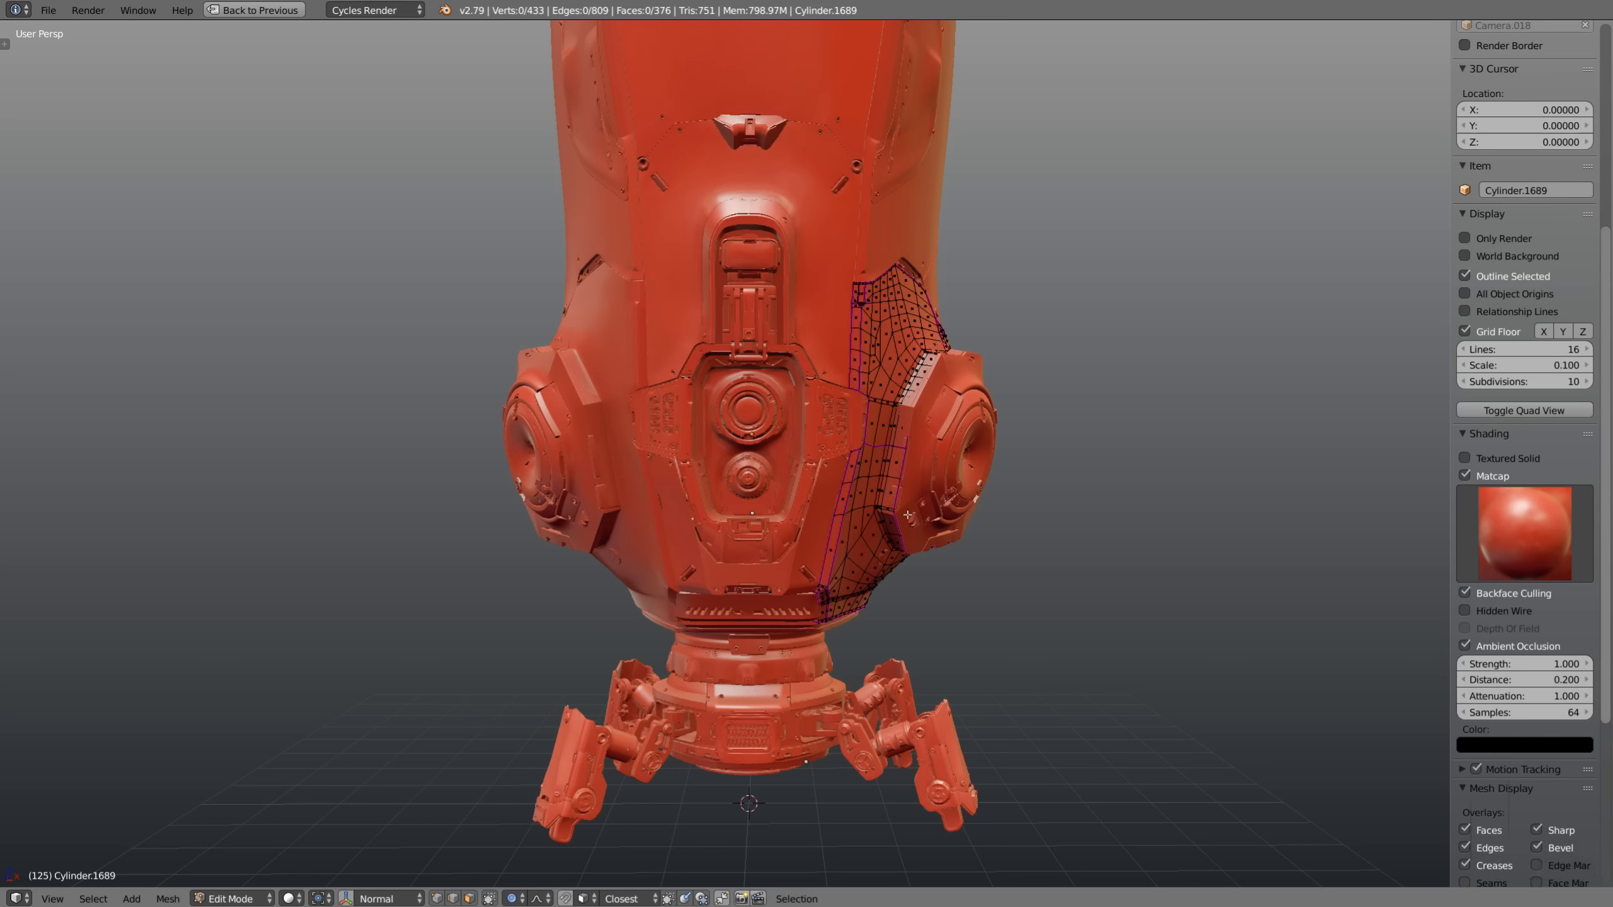
Select a vertex, an edge and a face together on the upper part of the side panel mesh
right_click(880, 364)
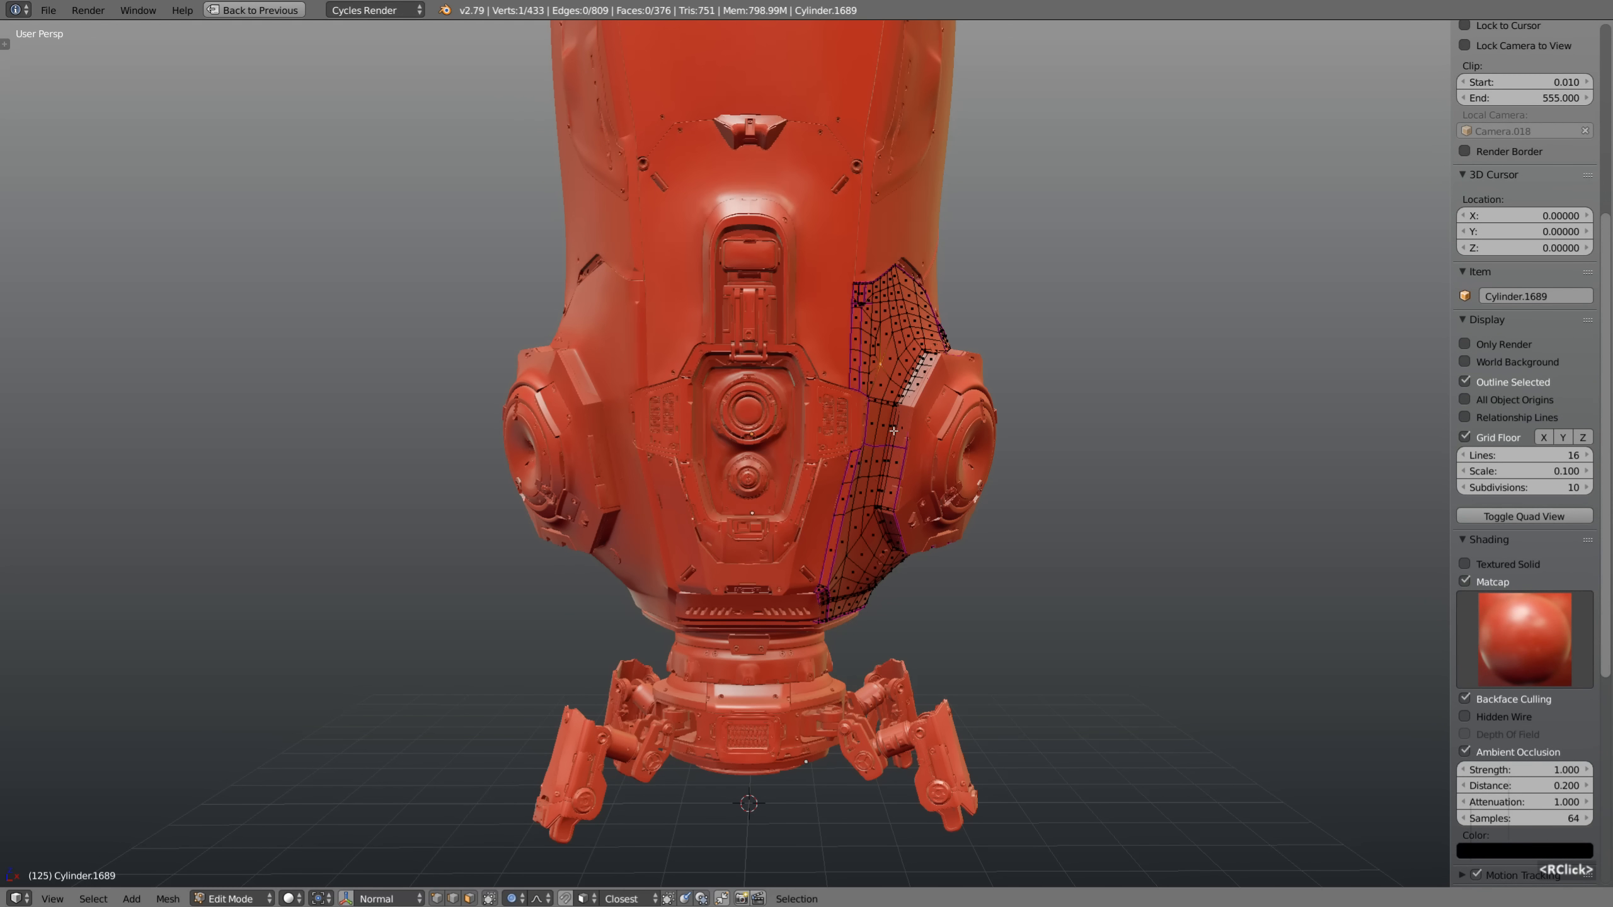
right_click(895, 332, "shift")
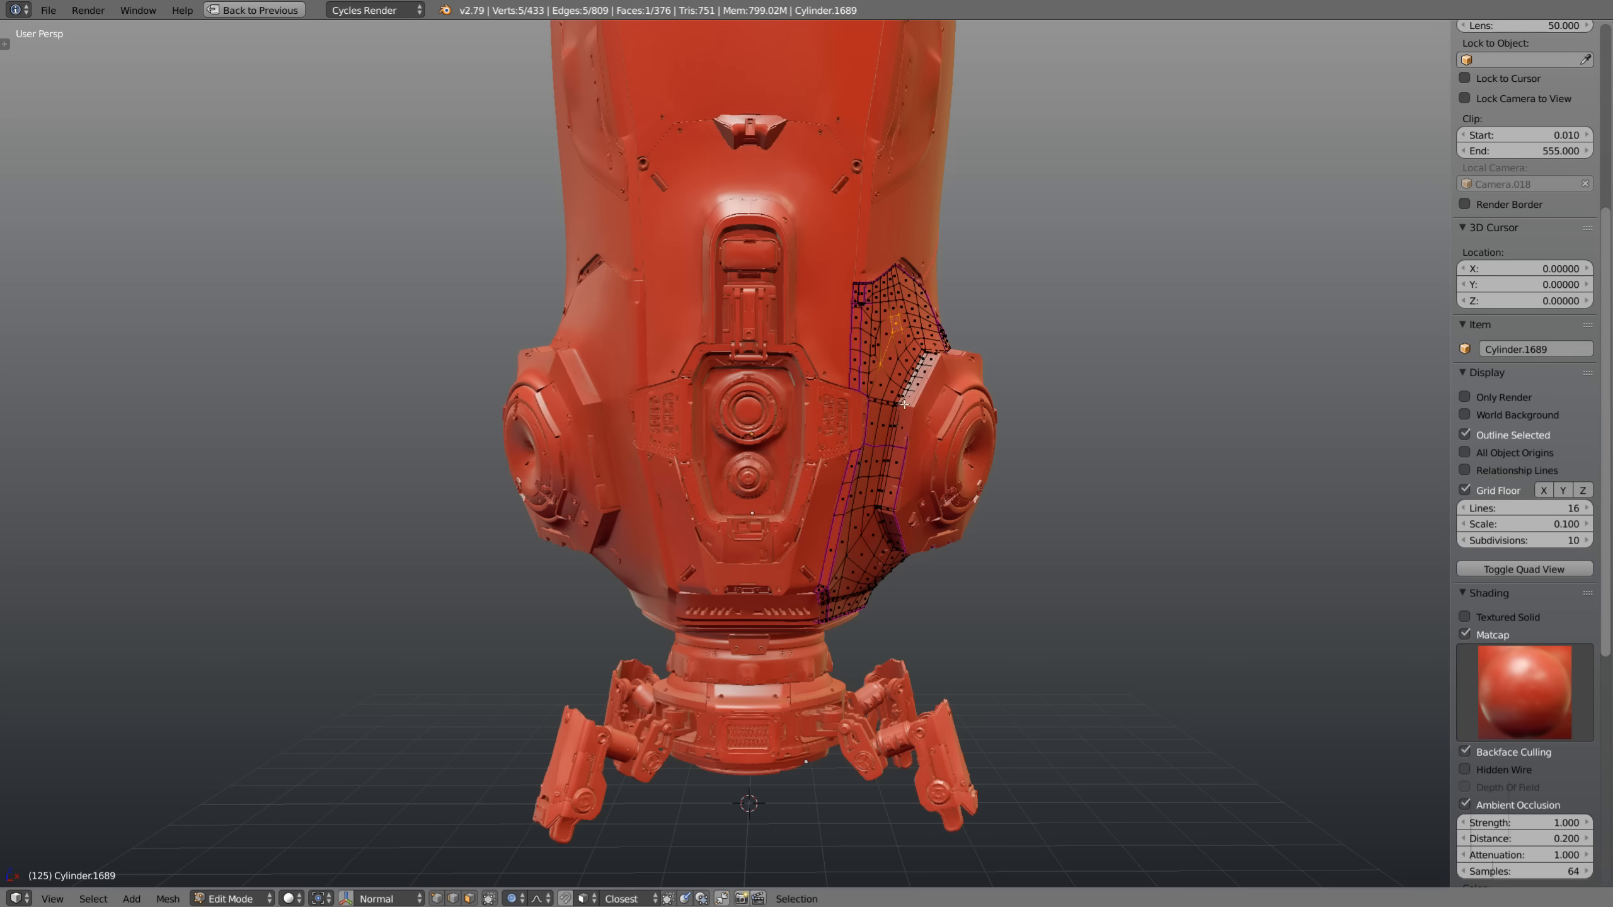
scroll(903, 404, "up", 3)
middle_click_drag(903, 403, 881, 359)
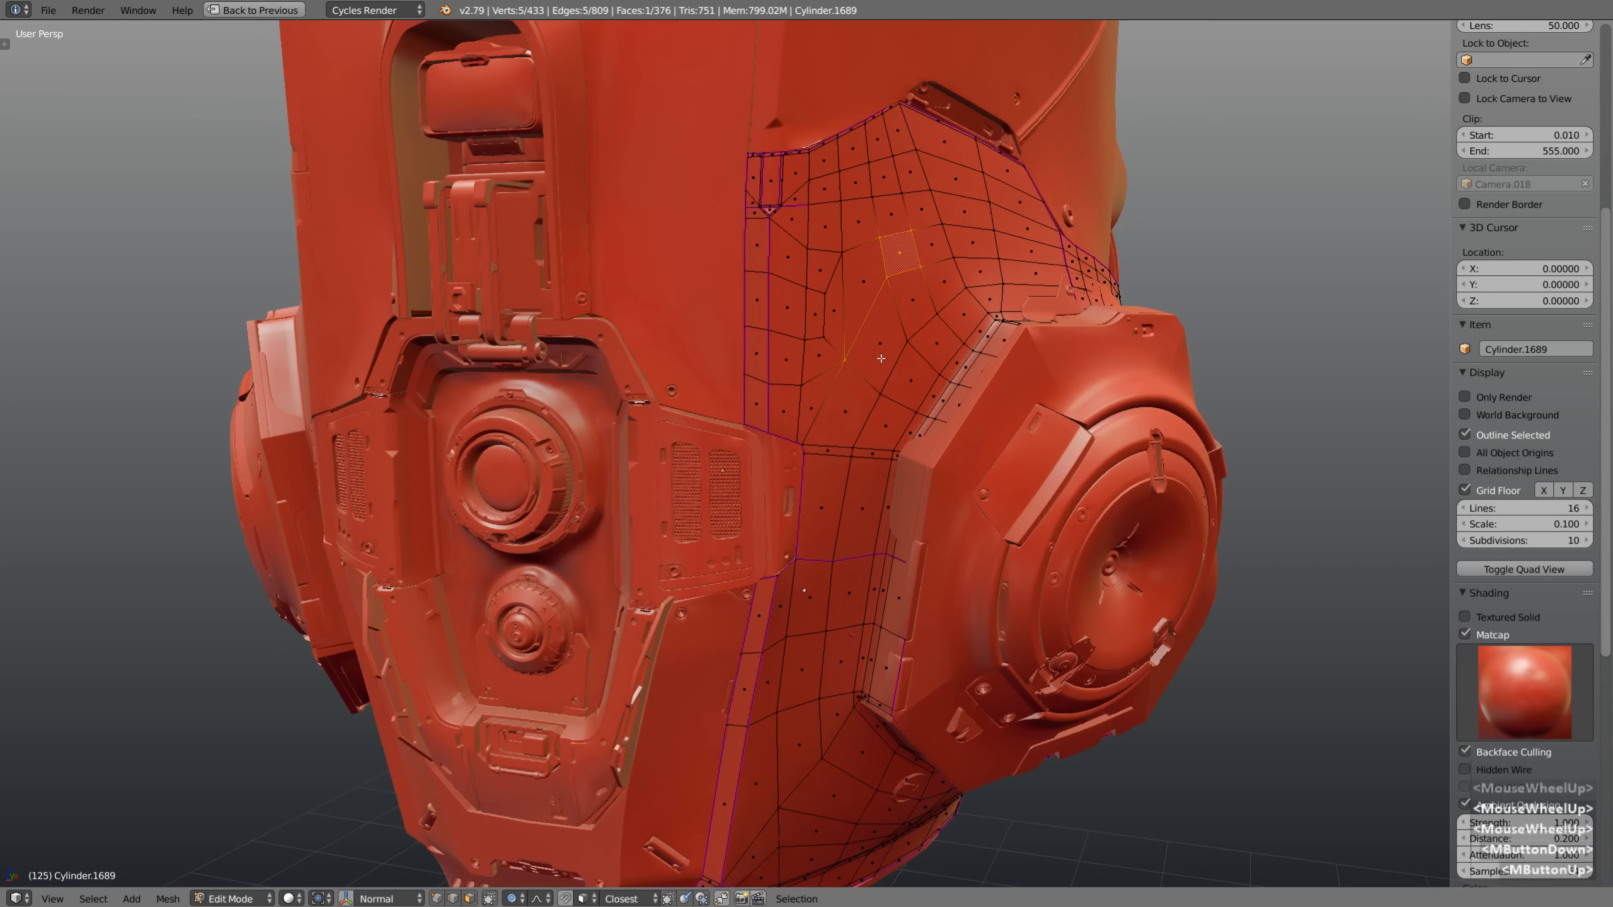
Switch the mesh select mode to Edge and select single edges on the side panel, ending with one in its lower part
key("ctrl+Tab")
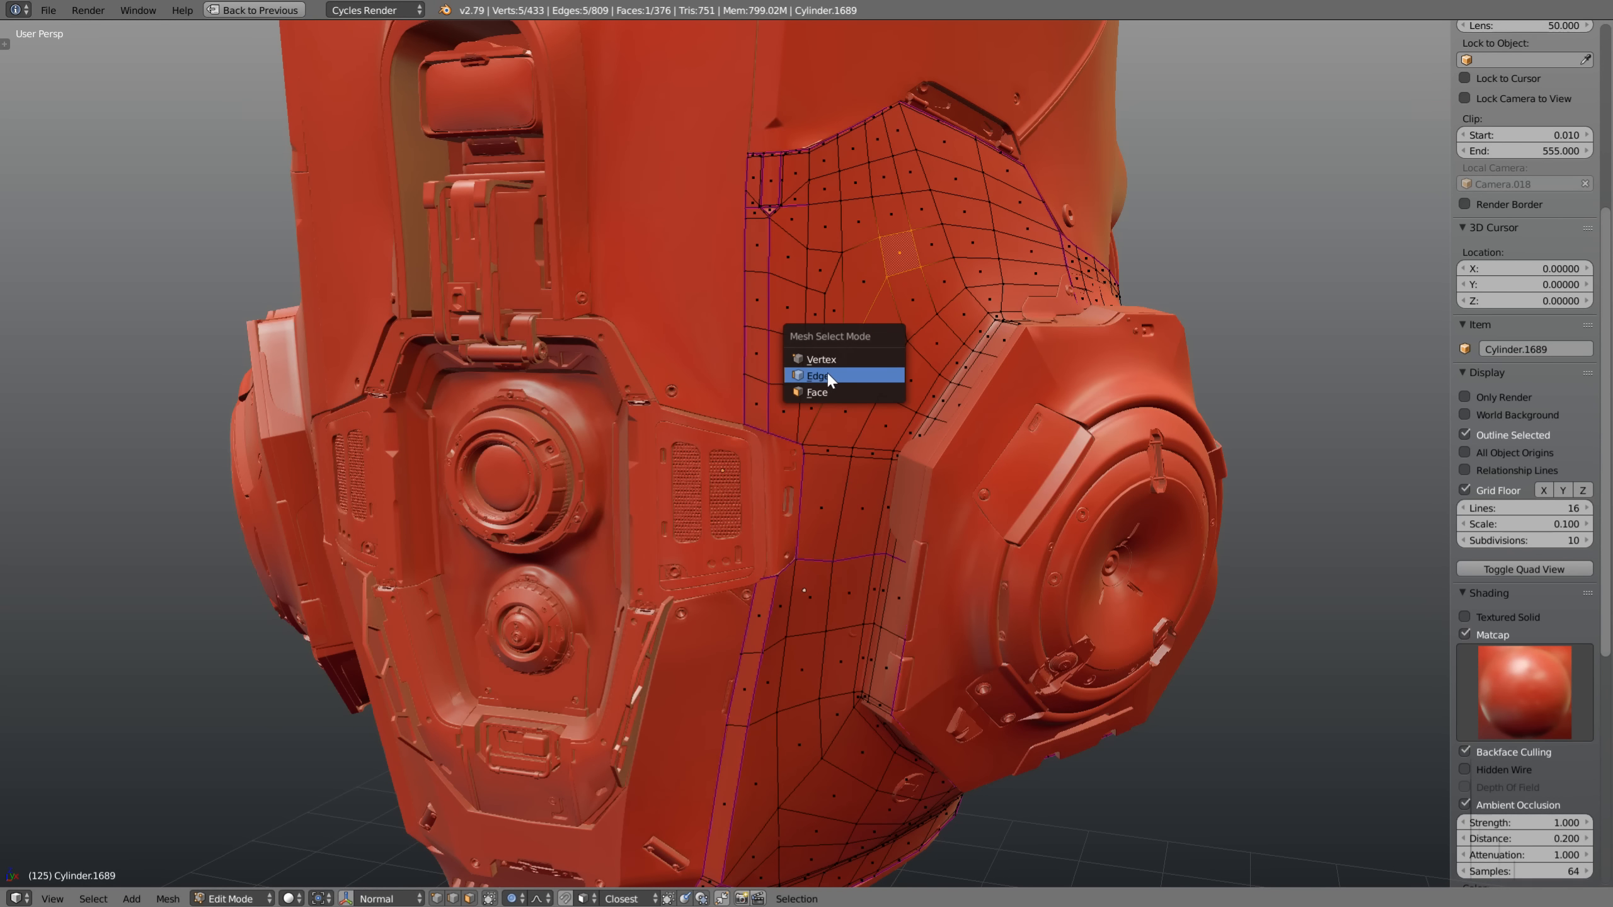
left_click(859, 380)
left_click(855, 324)
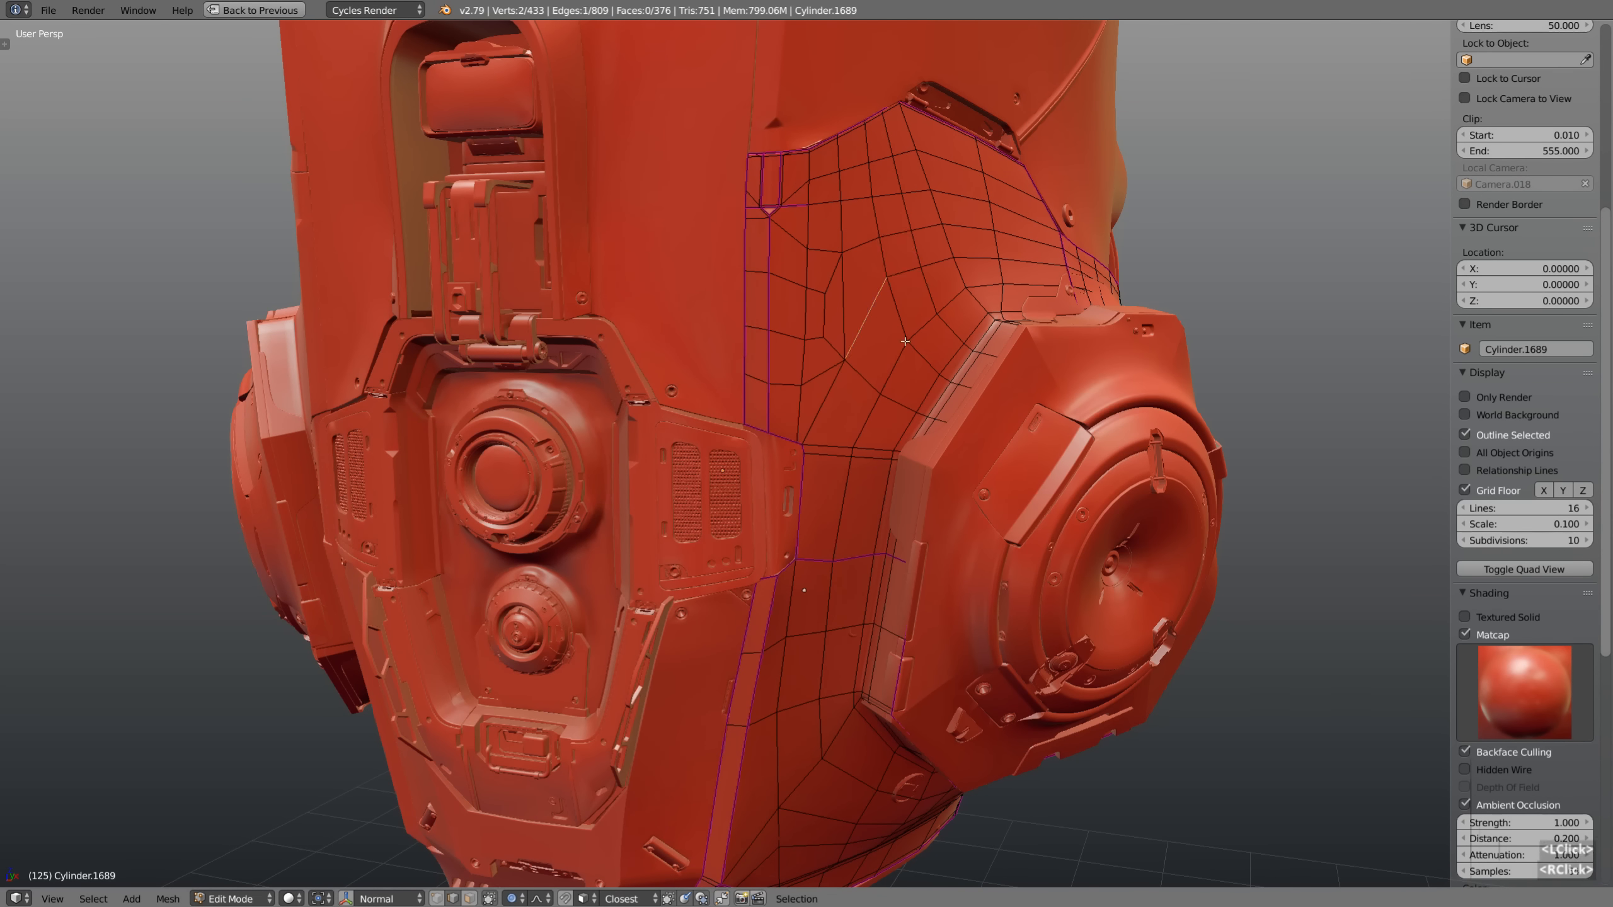
right_click(837, 647)
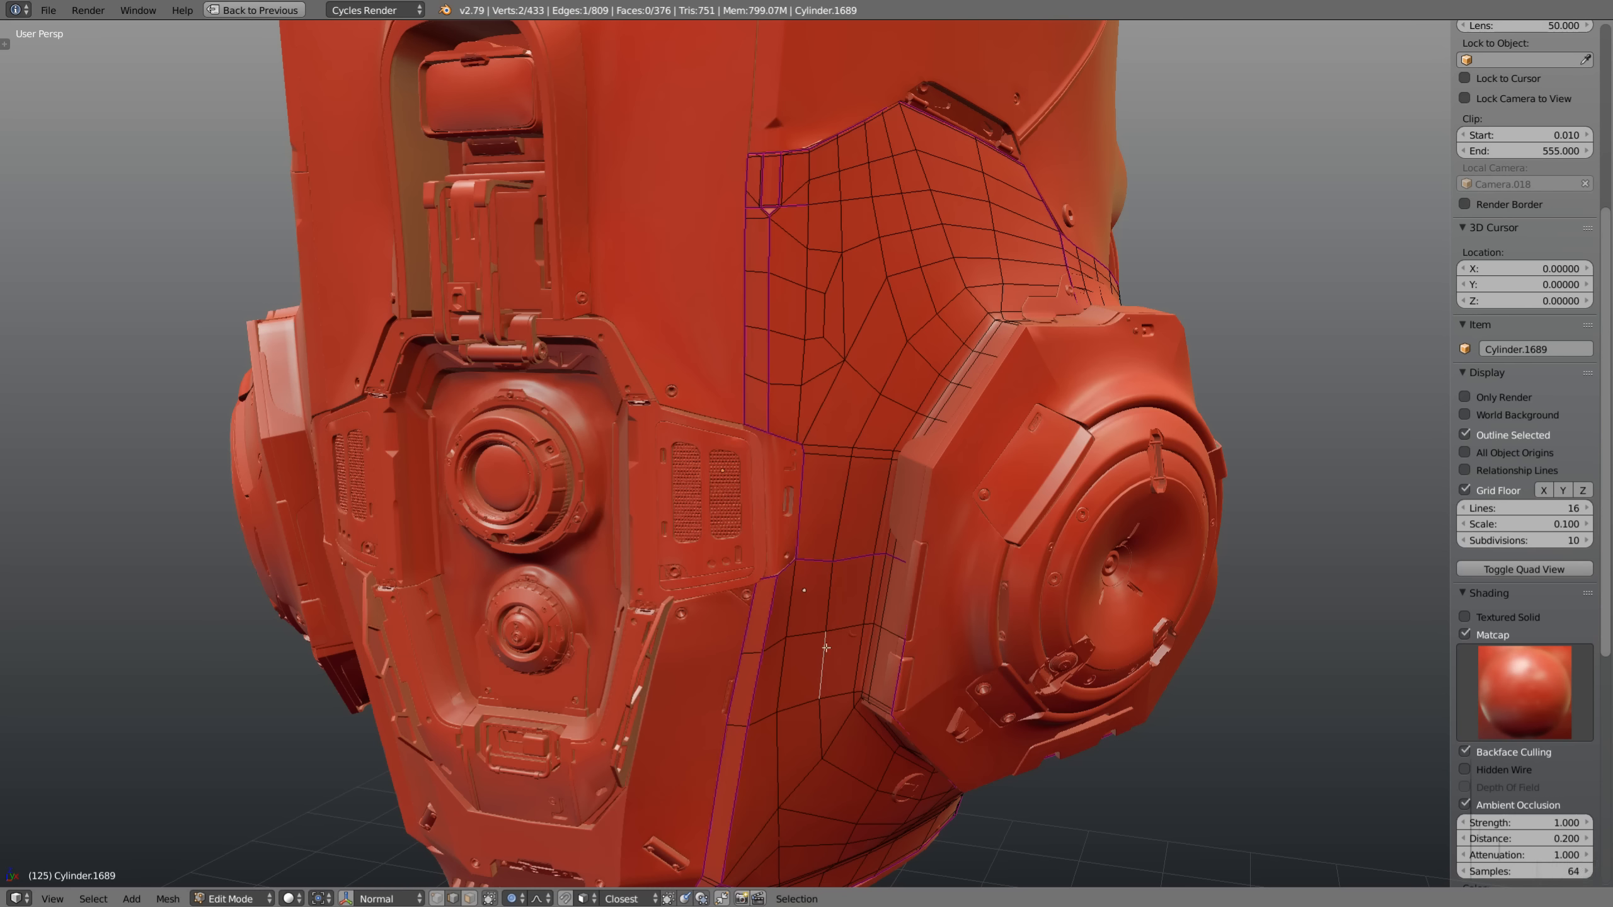
Leave Edit Mode on Cylinder.1689, enter it on the curved trim strip Plane.2660, and select one of its upper edges
key("Tab")
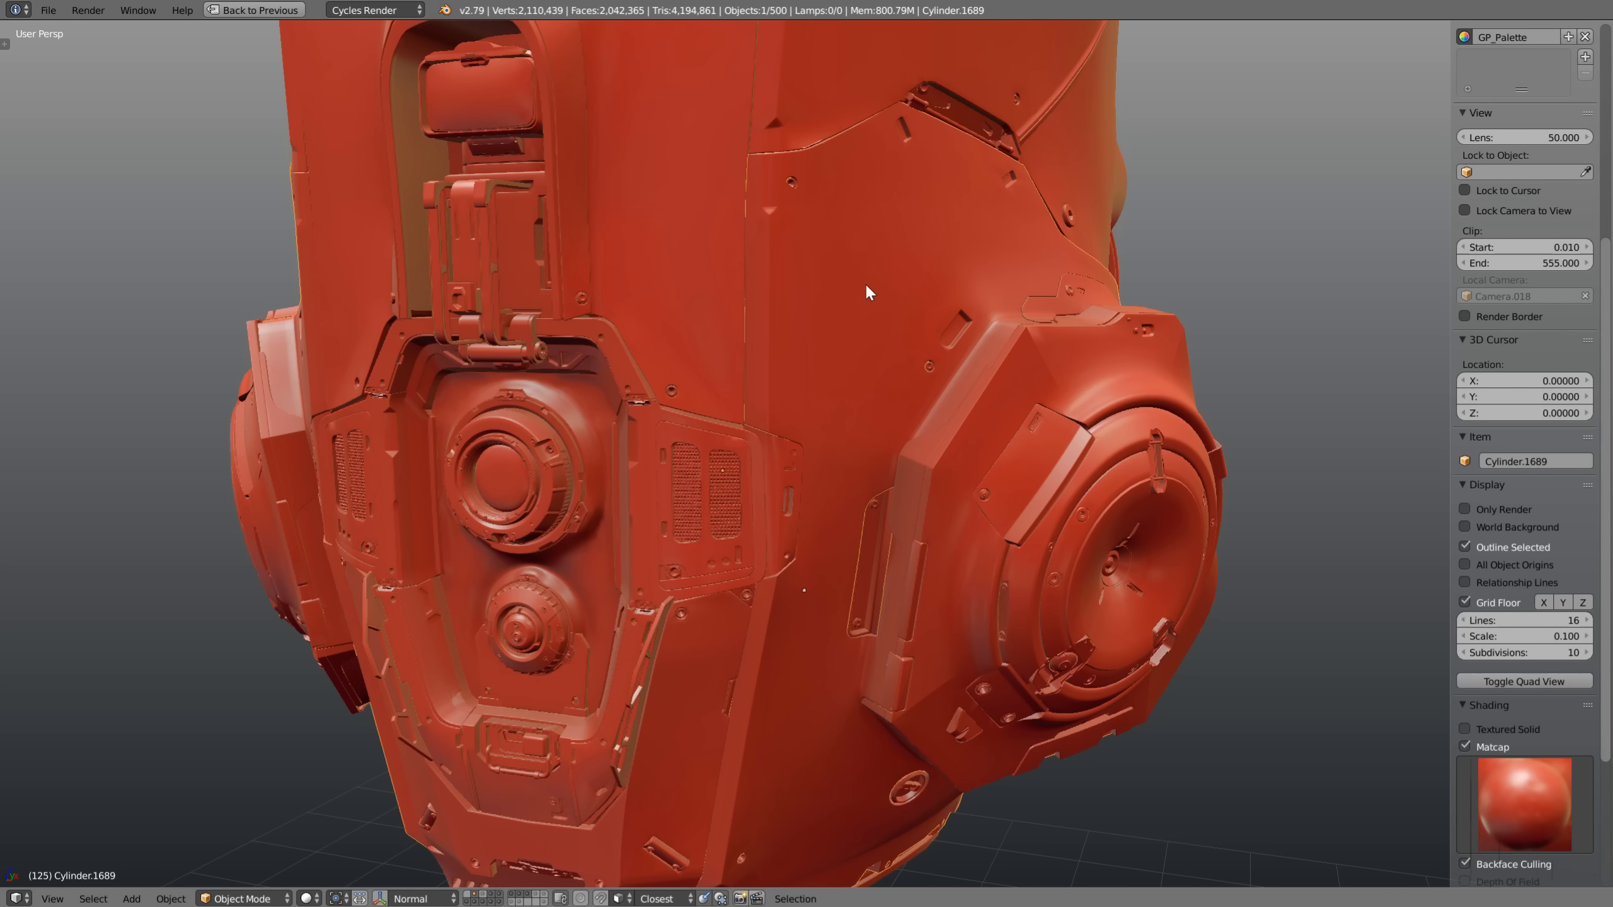
right_click(580, 181)
key("Tab")
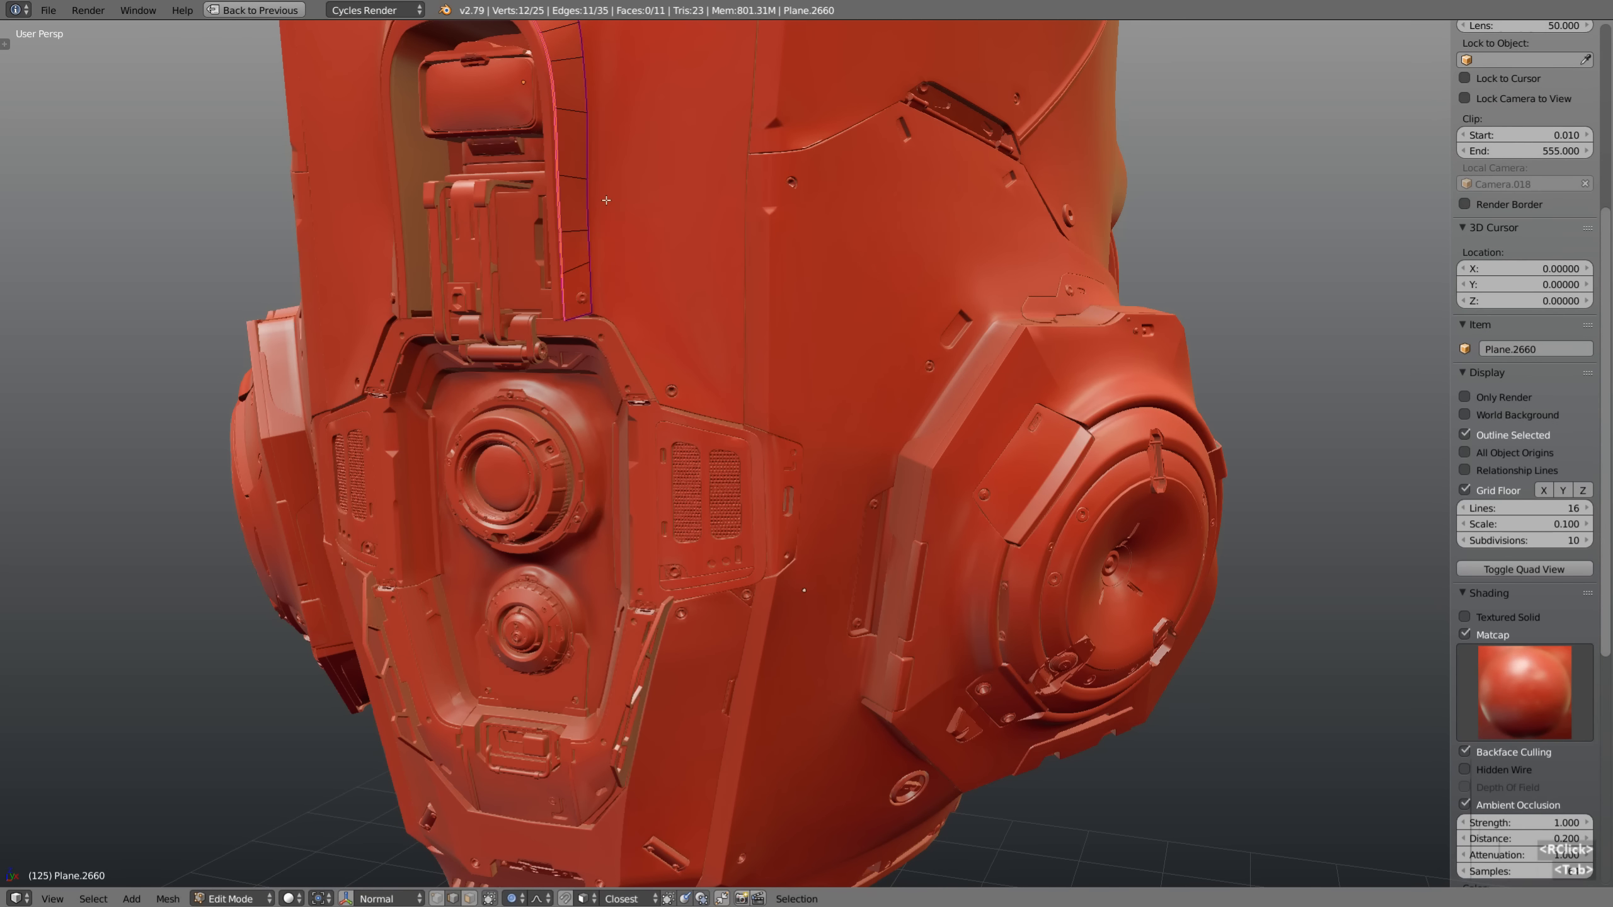
right_click(586, 107)
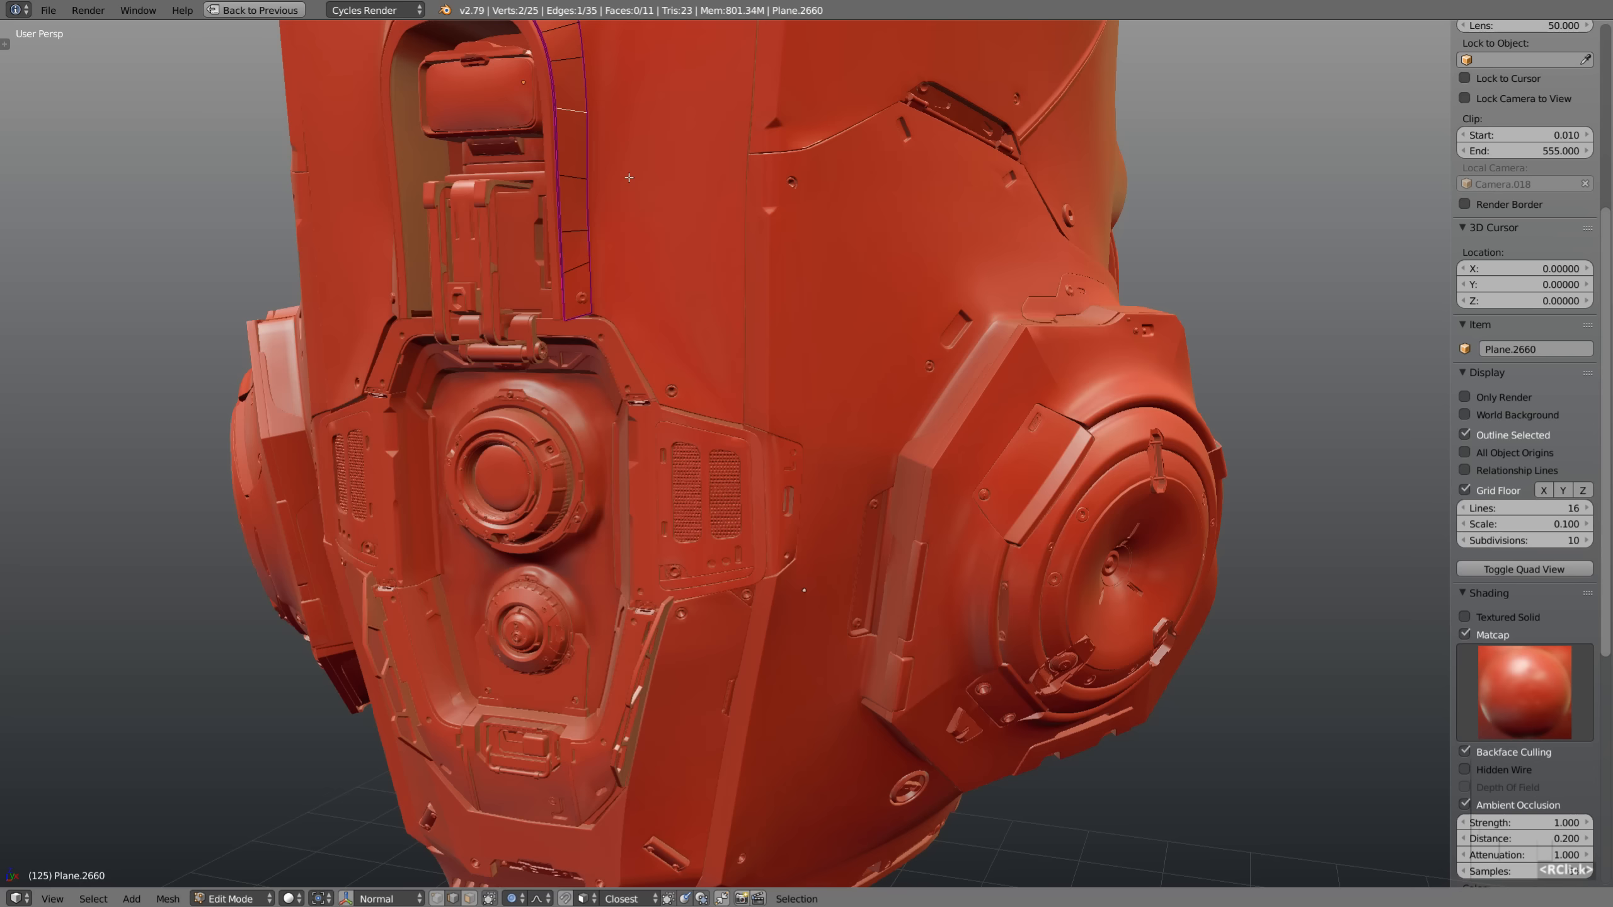
Leave Edit Mode on the trim strip and return to editing the side panel object Cylinder.1689
key("Tab")
right_click(838, 307)
key("Tab")
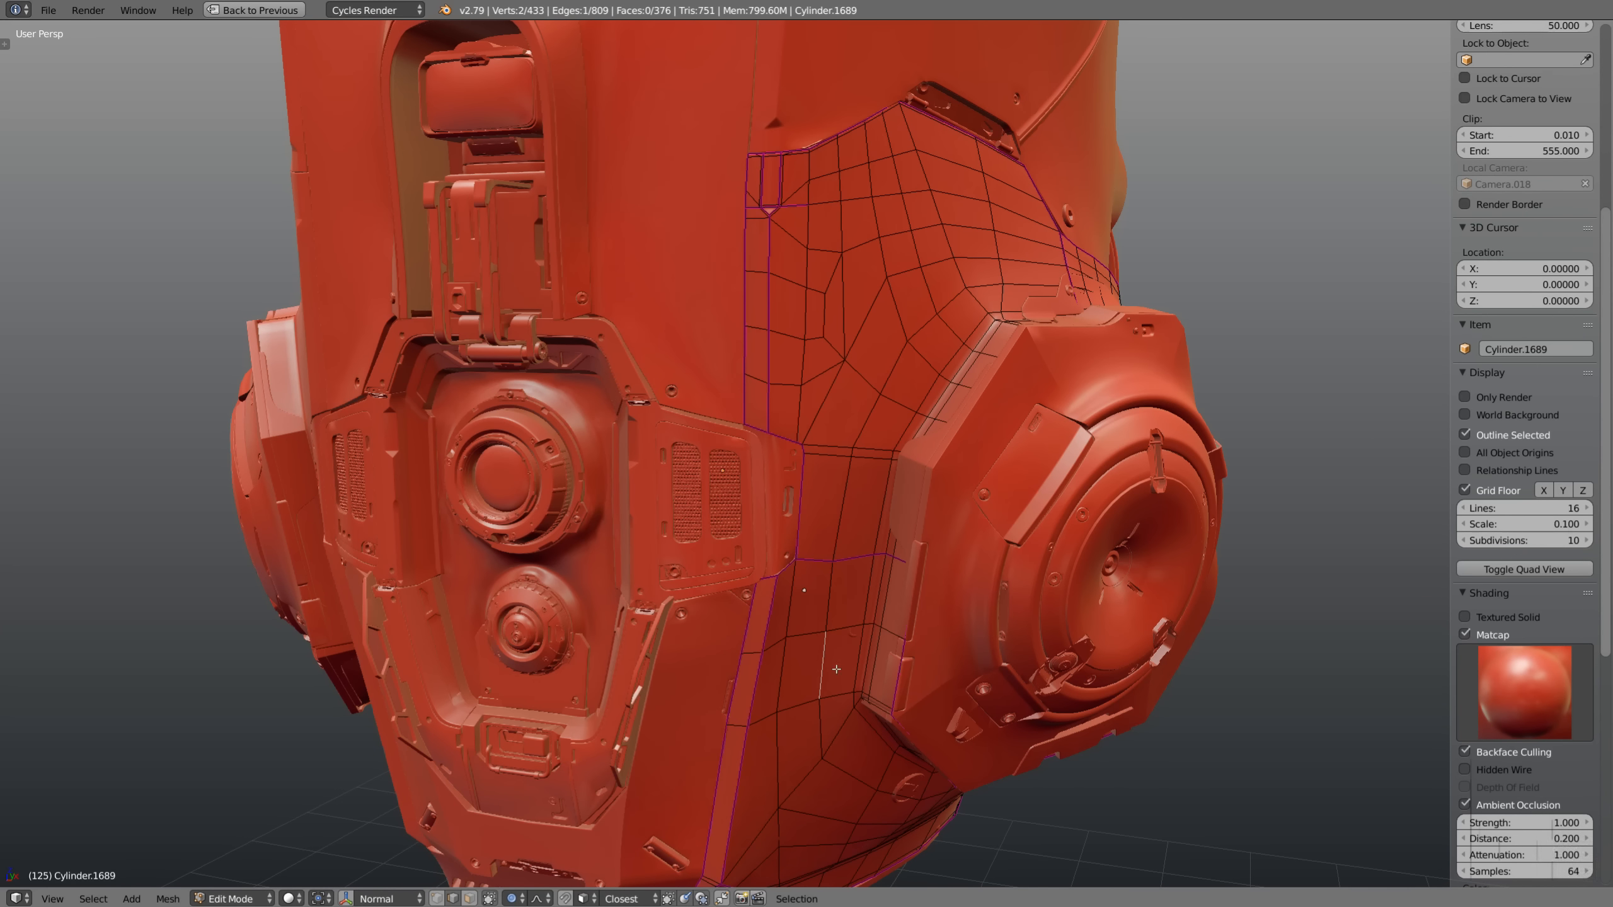
Switch to Vertex select mode, select a single vertex on the lower side panel, and switch to Edge select mode
key("ctrl+Tab")
left_click(819, 652)
right_click(826, 632)
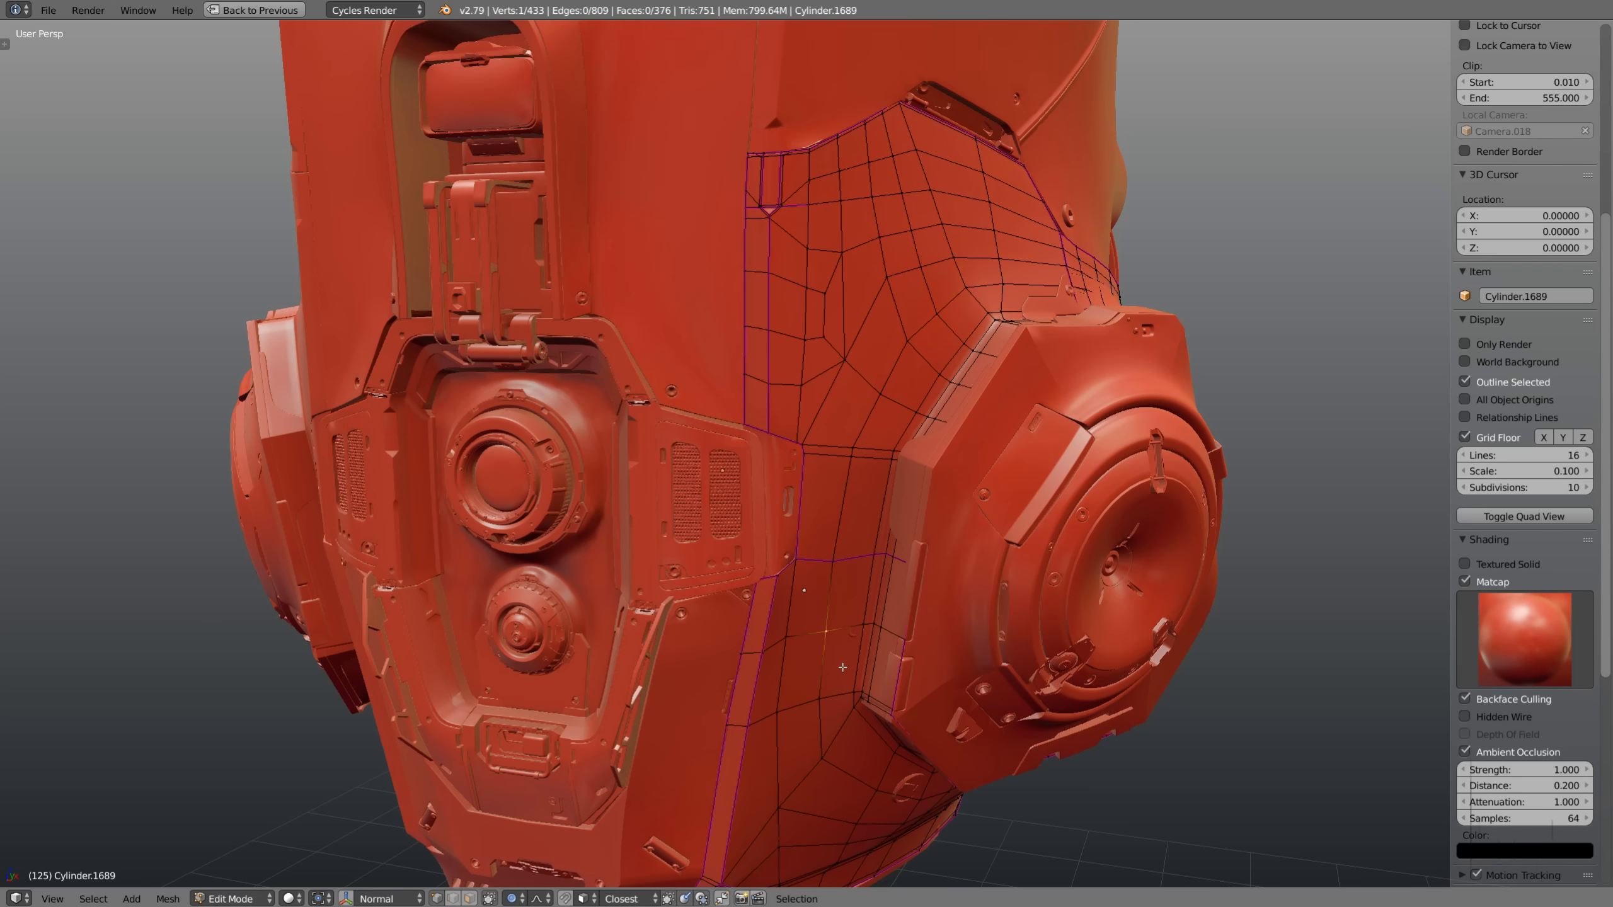
key("ctrl+Tab")
left_click(839, 679)
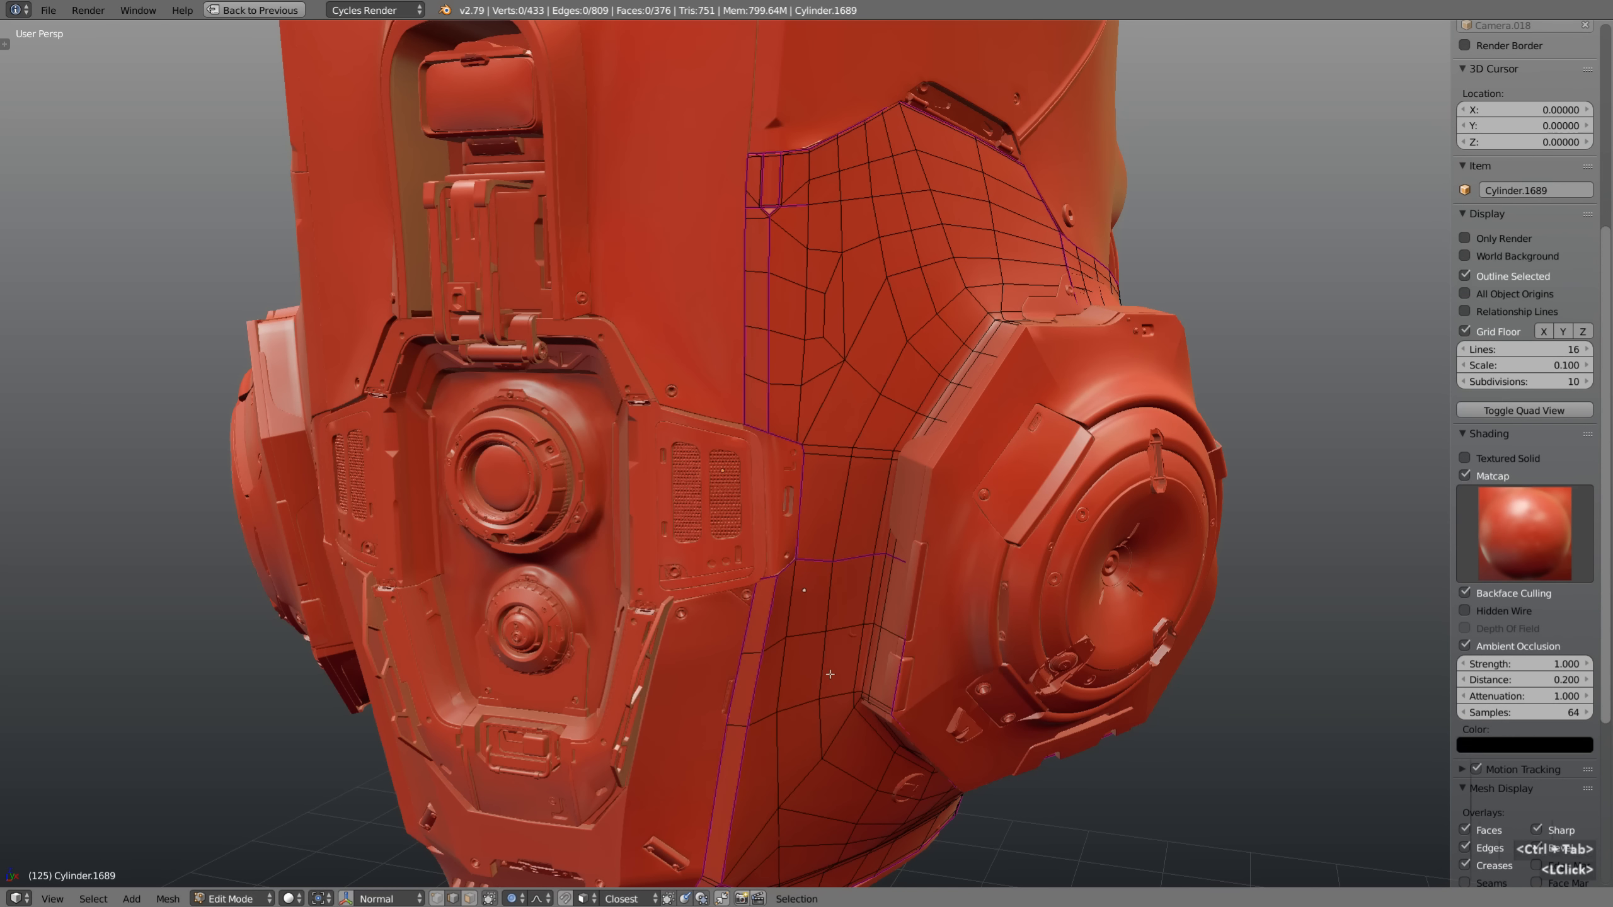
Reselect the single vertex in Vertex select mode and convert it by expanding the selection to the adjoining faces
key("ctrl+Tab")
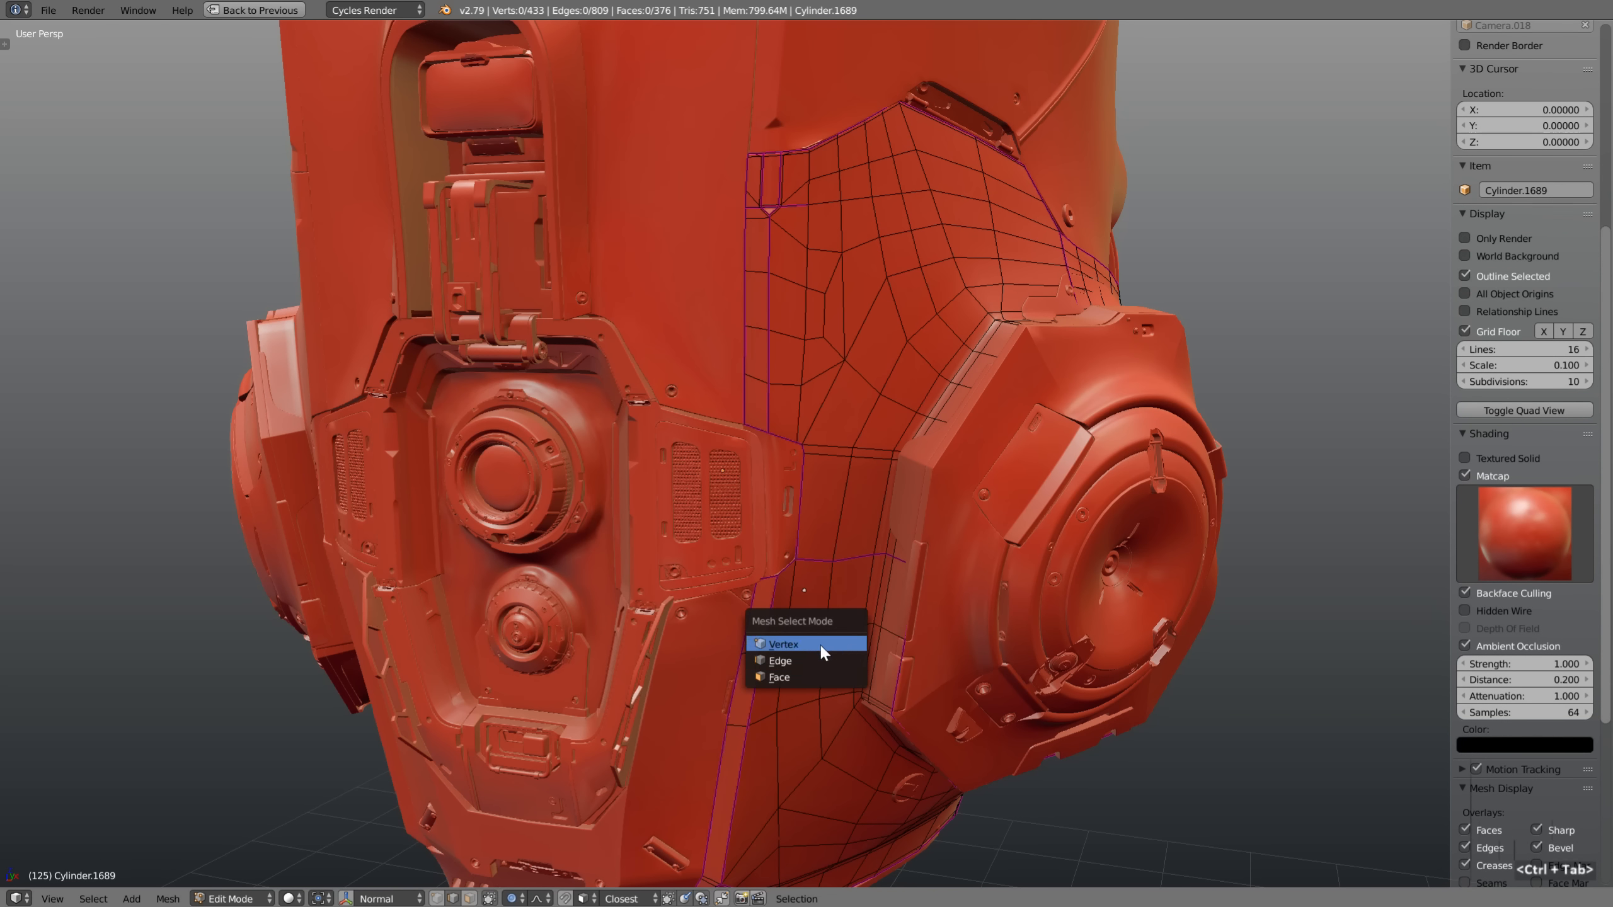
left_click(824, 641)
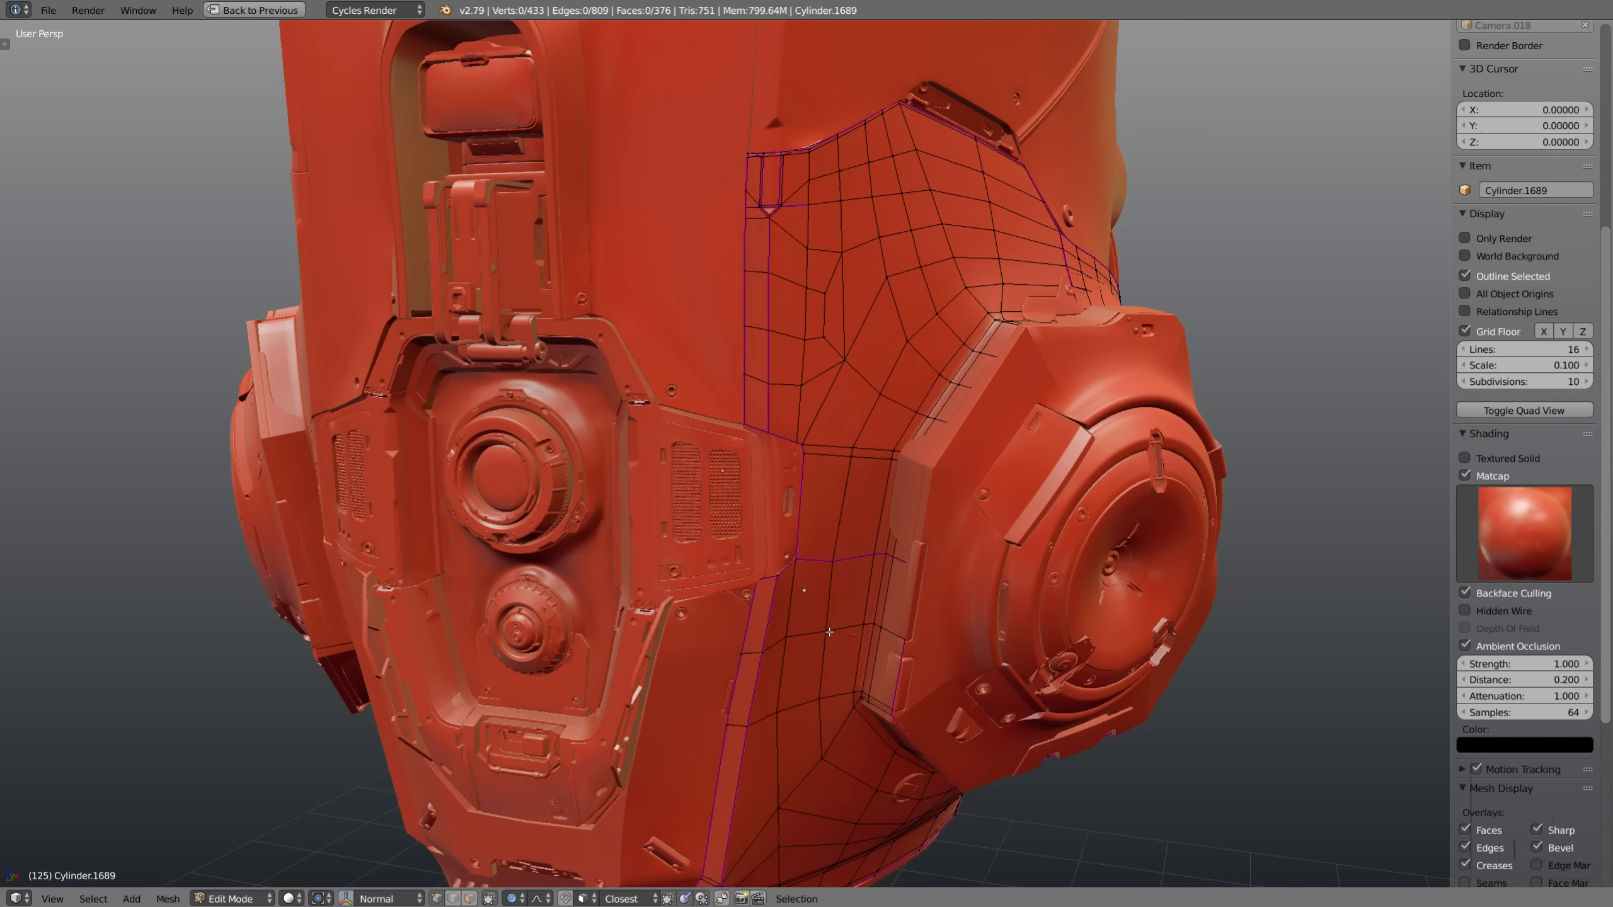
right_click(828, 631)
key("ctrl+Tab")
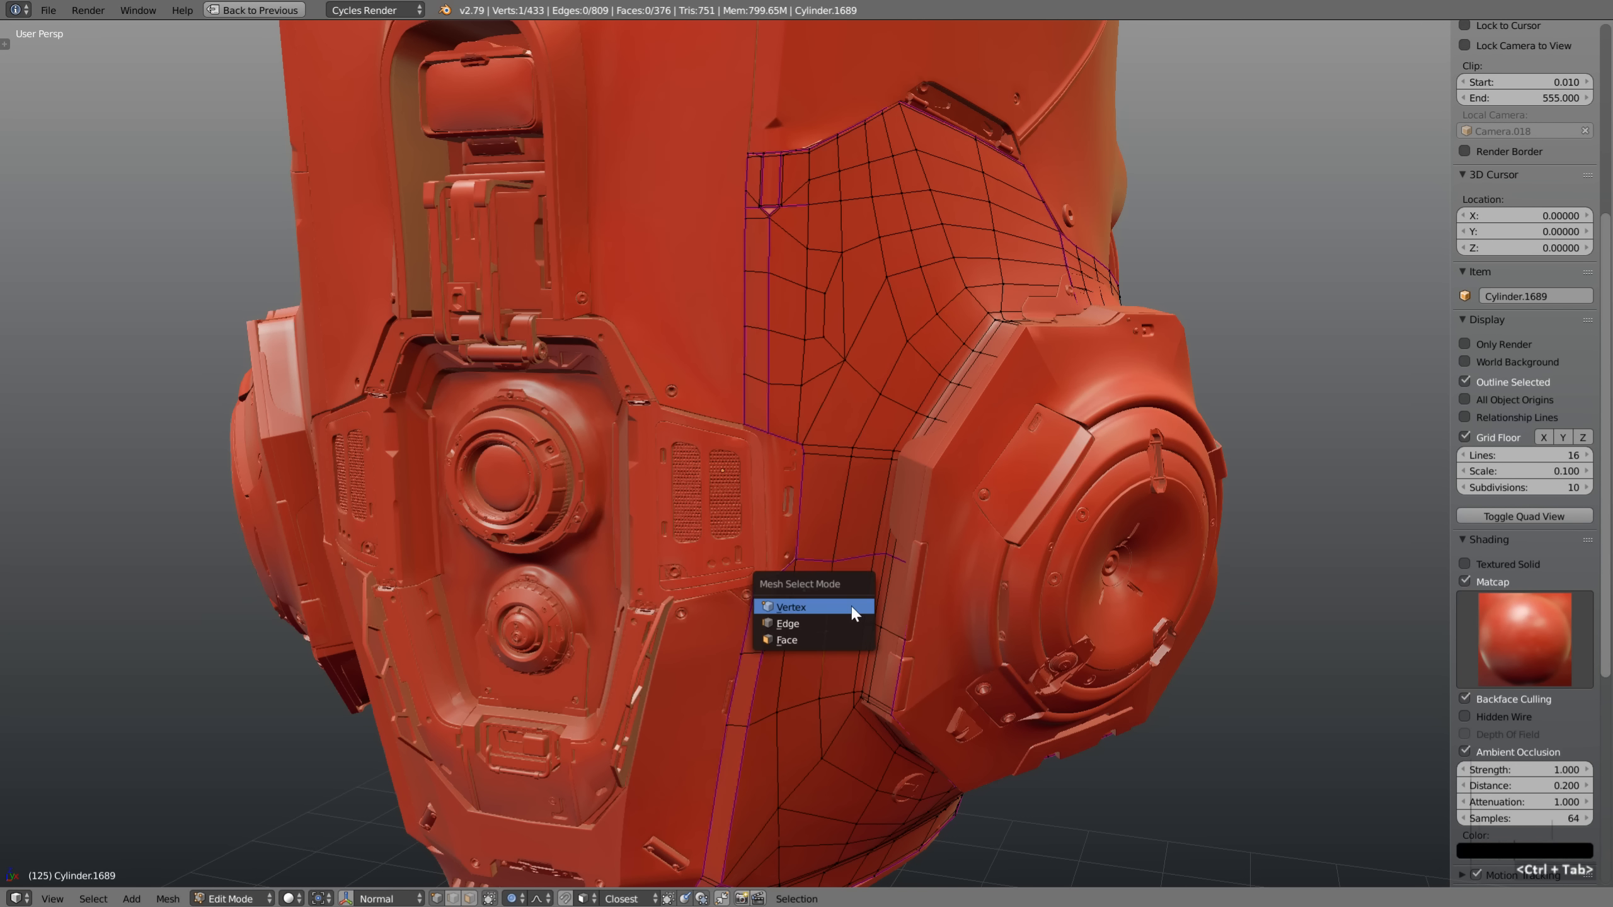
left_click(825, 639, "ctrl")
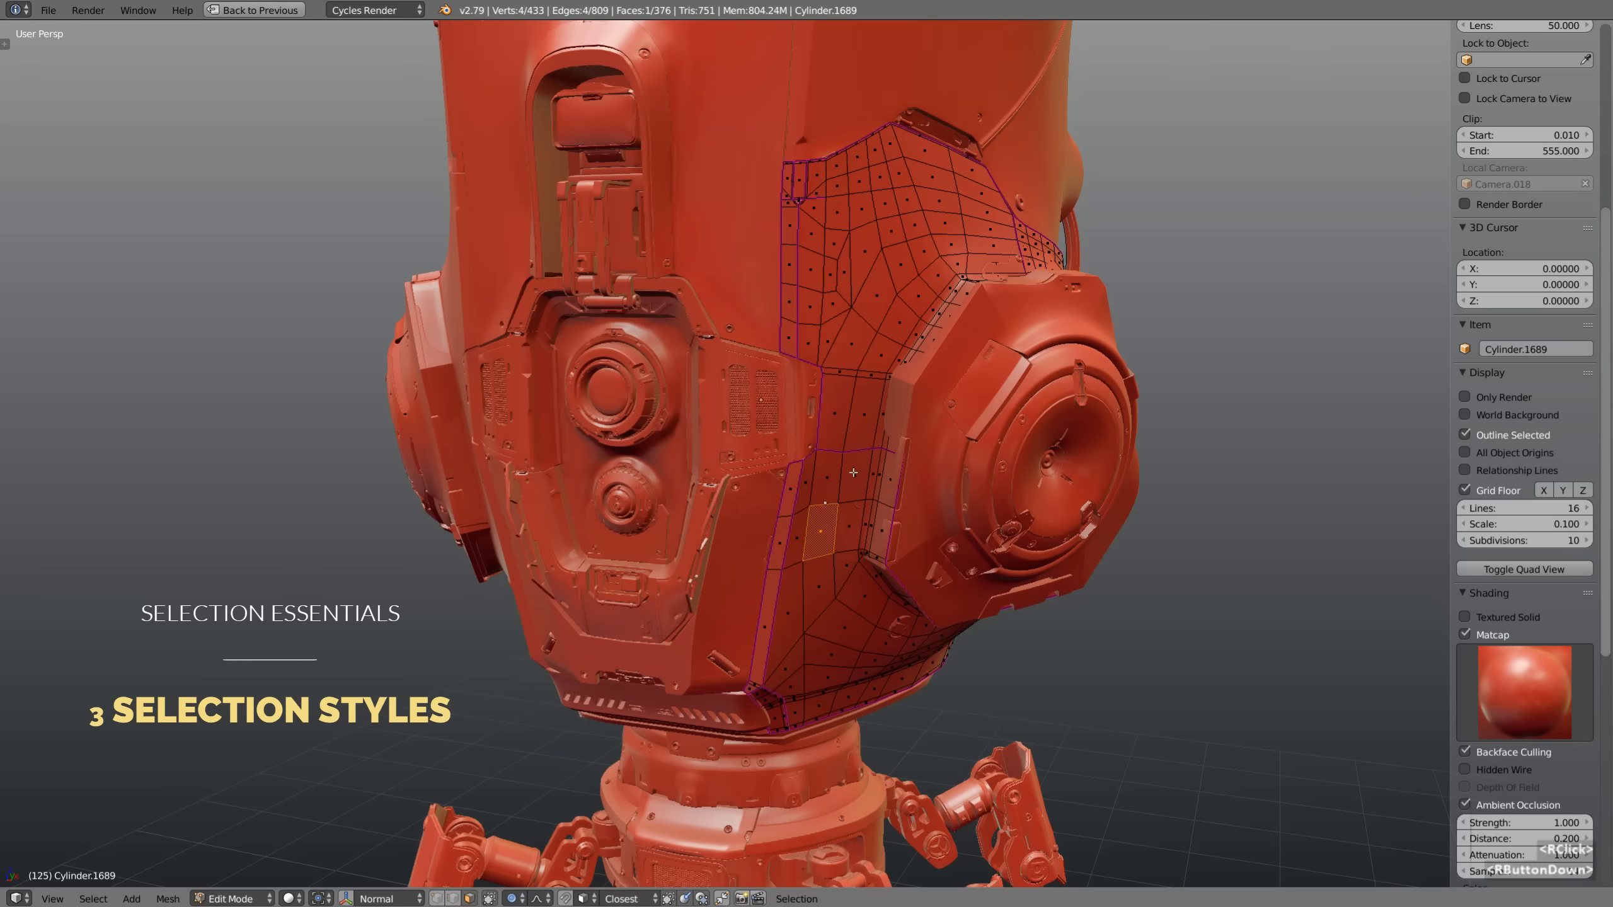
Select individual faces one by one on the upper, middle and lower side panel, adding them to the selection
right_click(855, 475)
right_click(855, 347)
right_click(891, 233)
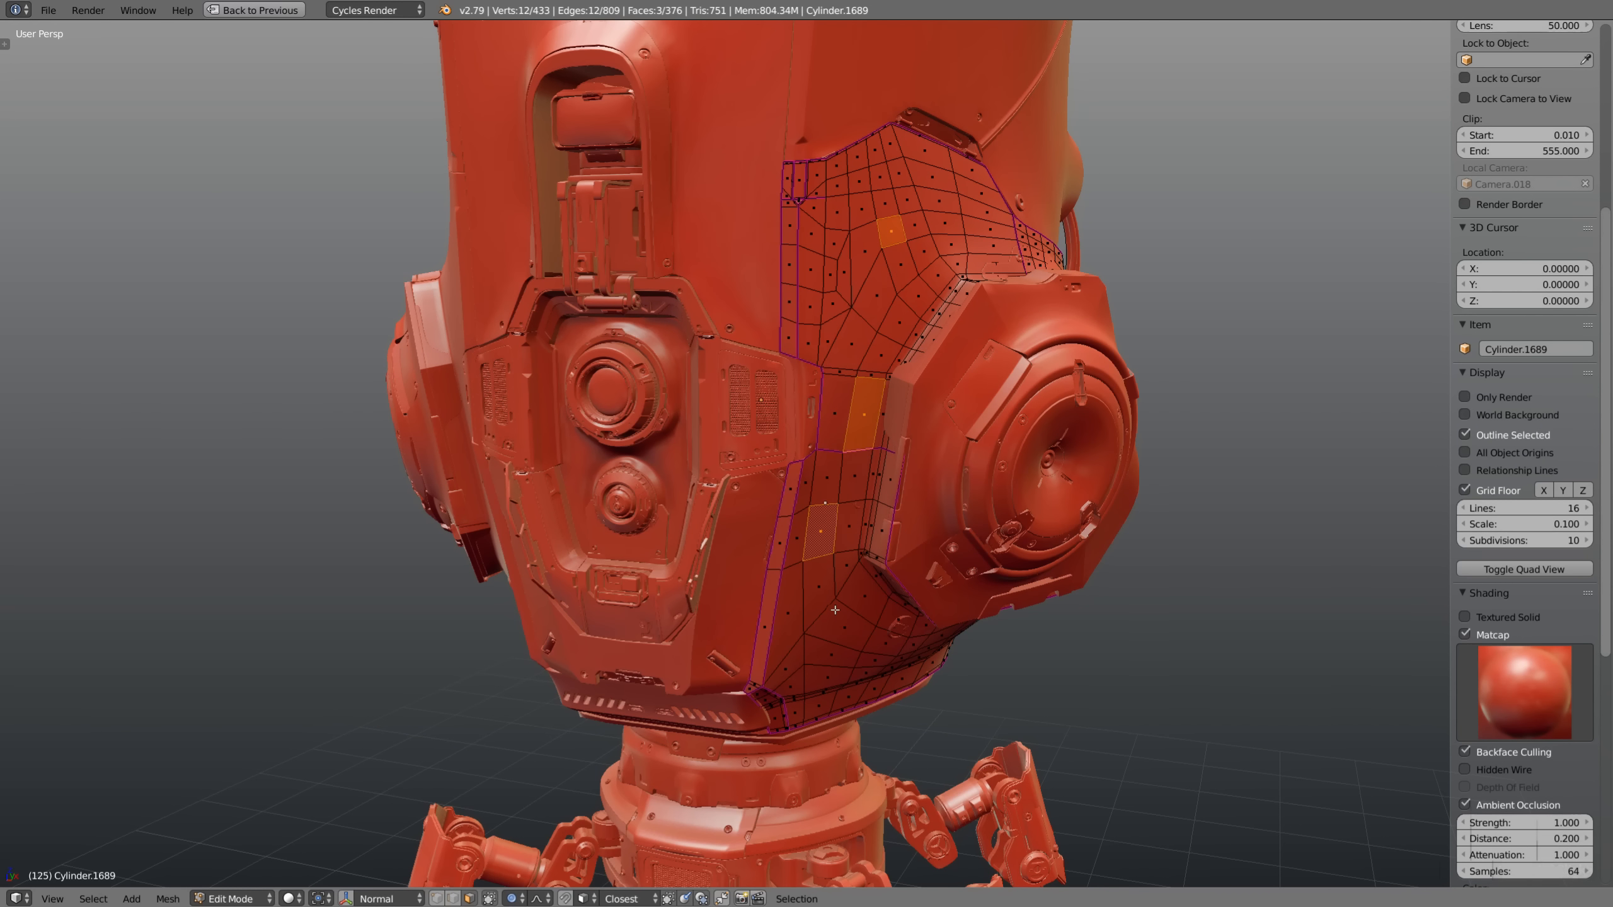
right_click(839, 626, "shift")
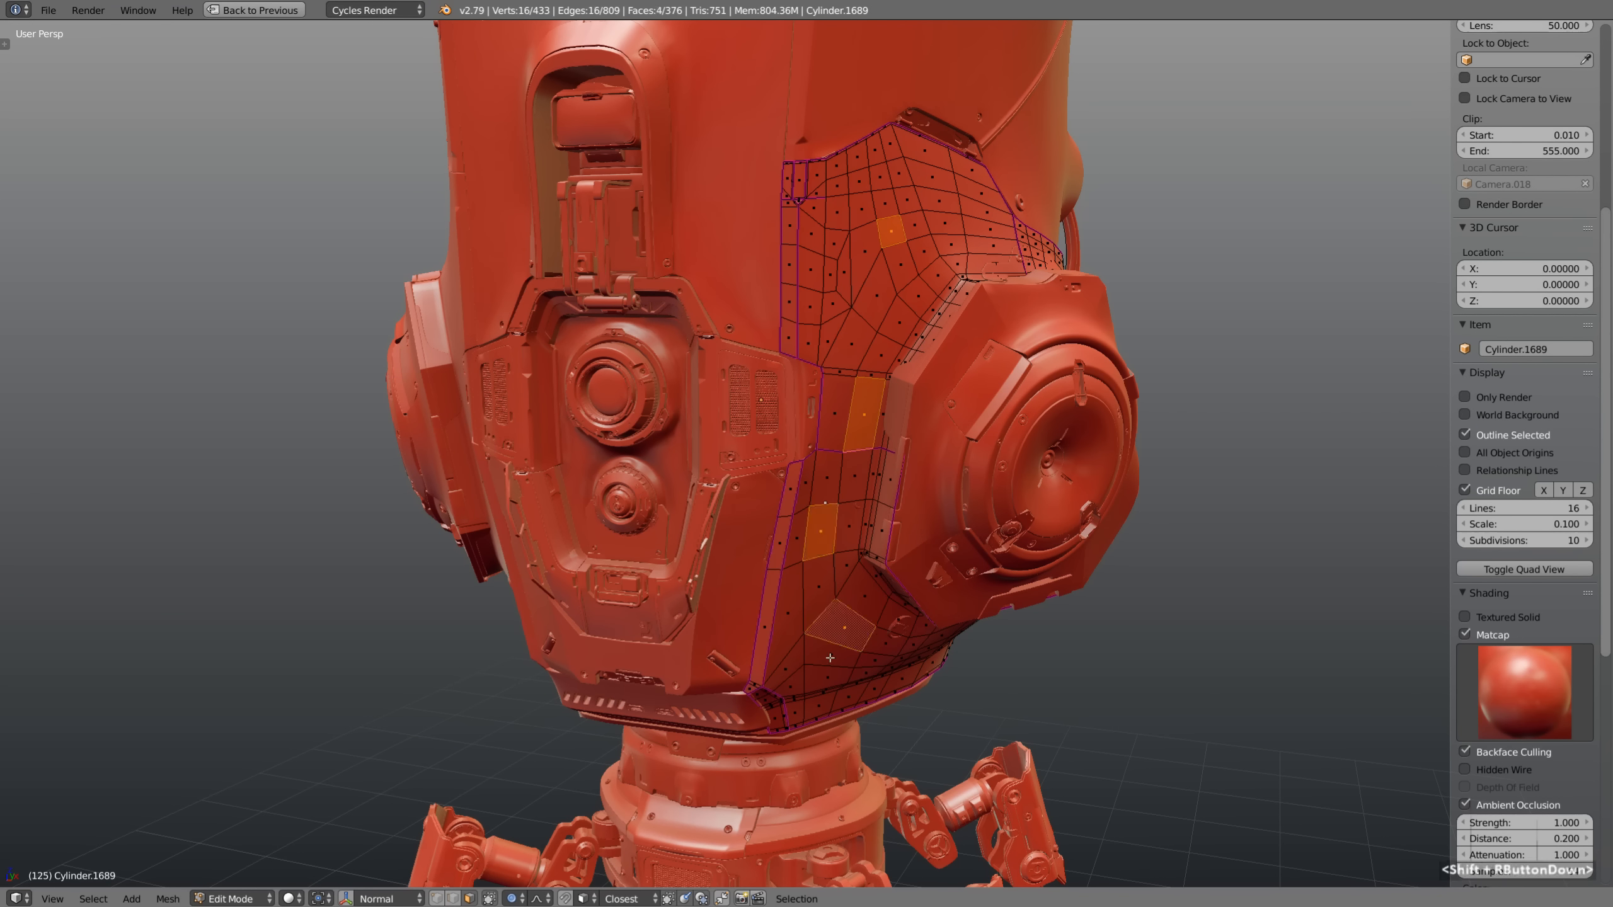
right_click(826, 657, "shift")
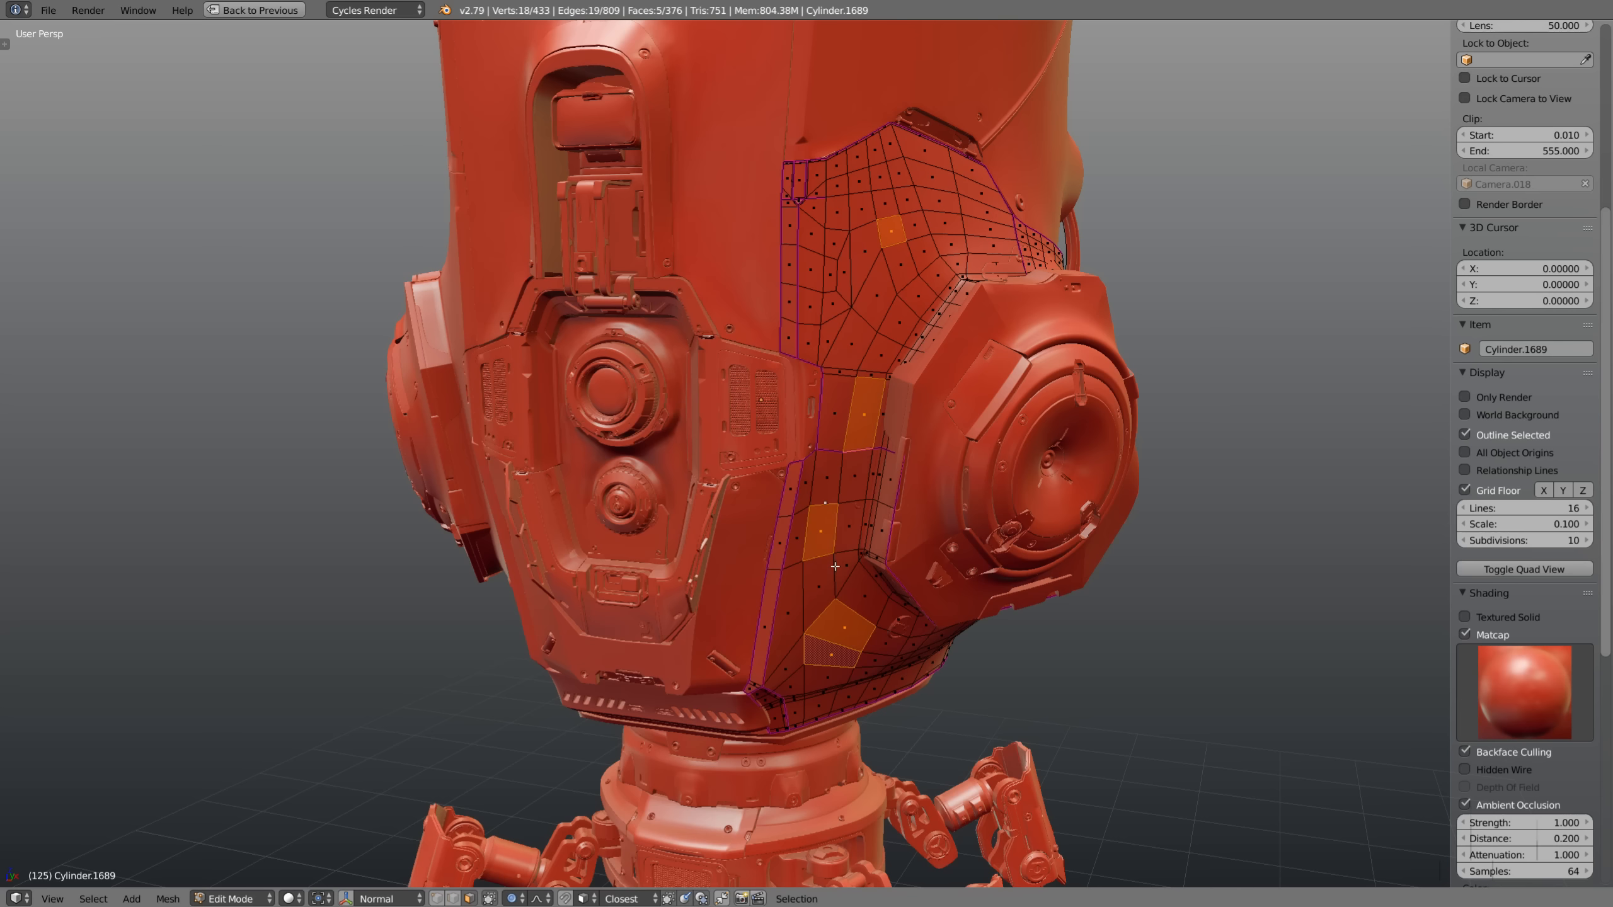
Box-select the whole side panel mesh, and clear the selection
key("b")
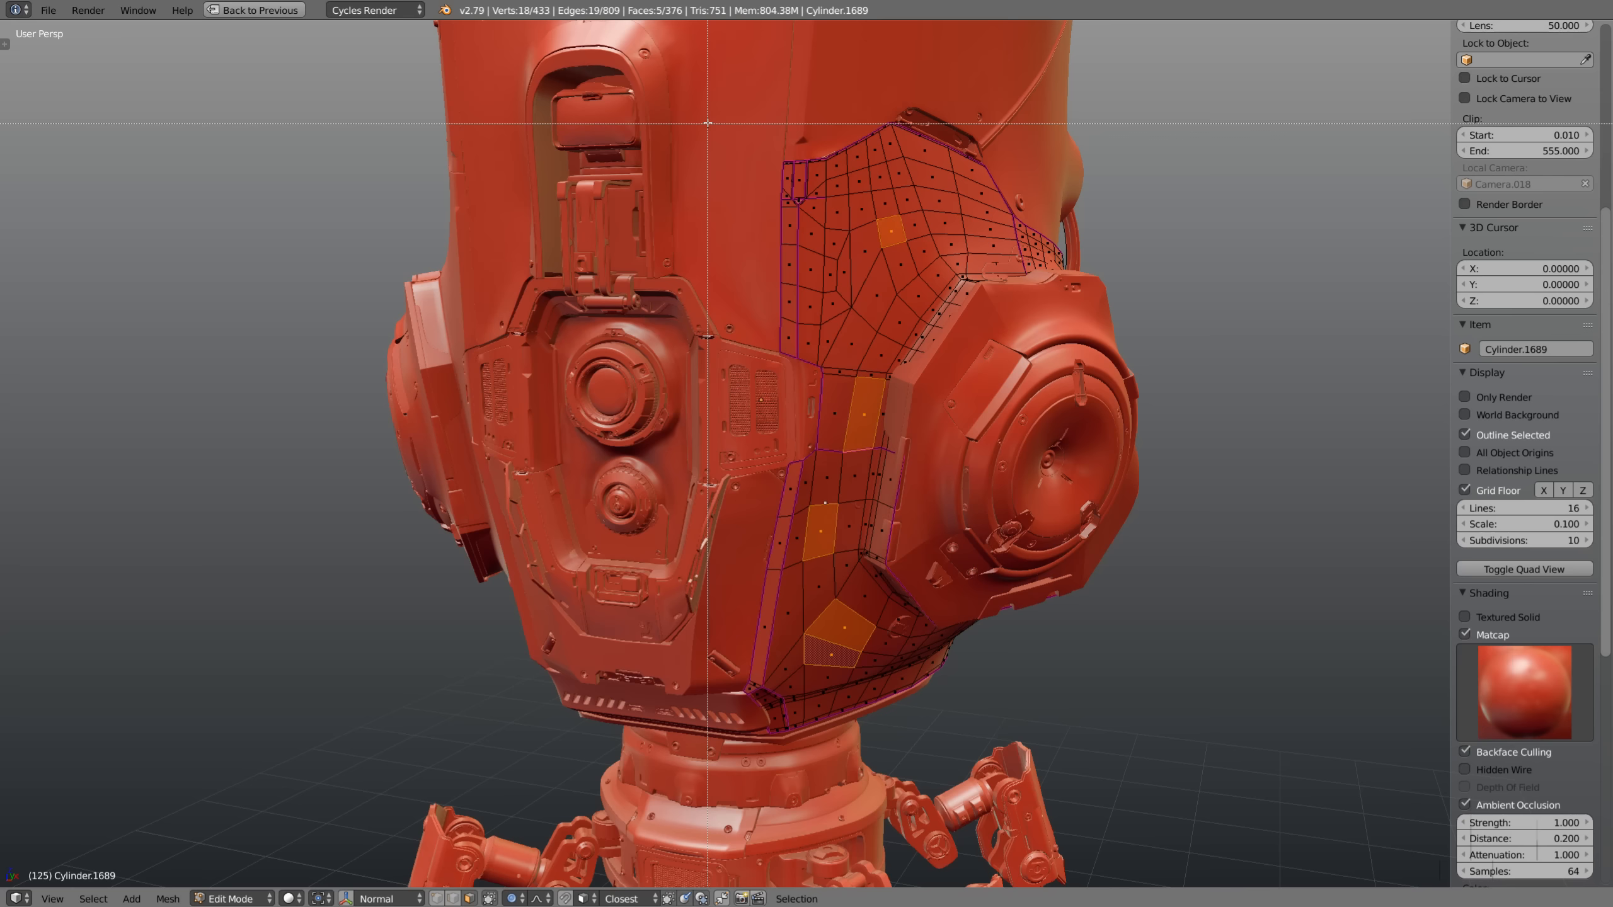
left_click_drag(683, 90, 1241, 779)
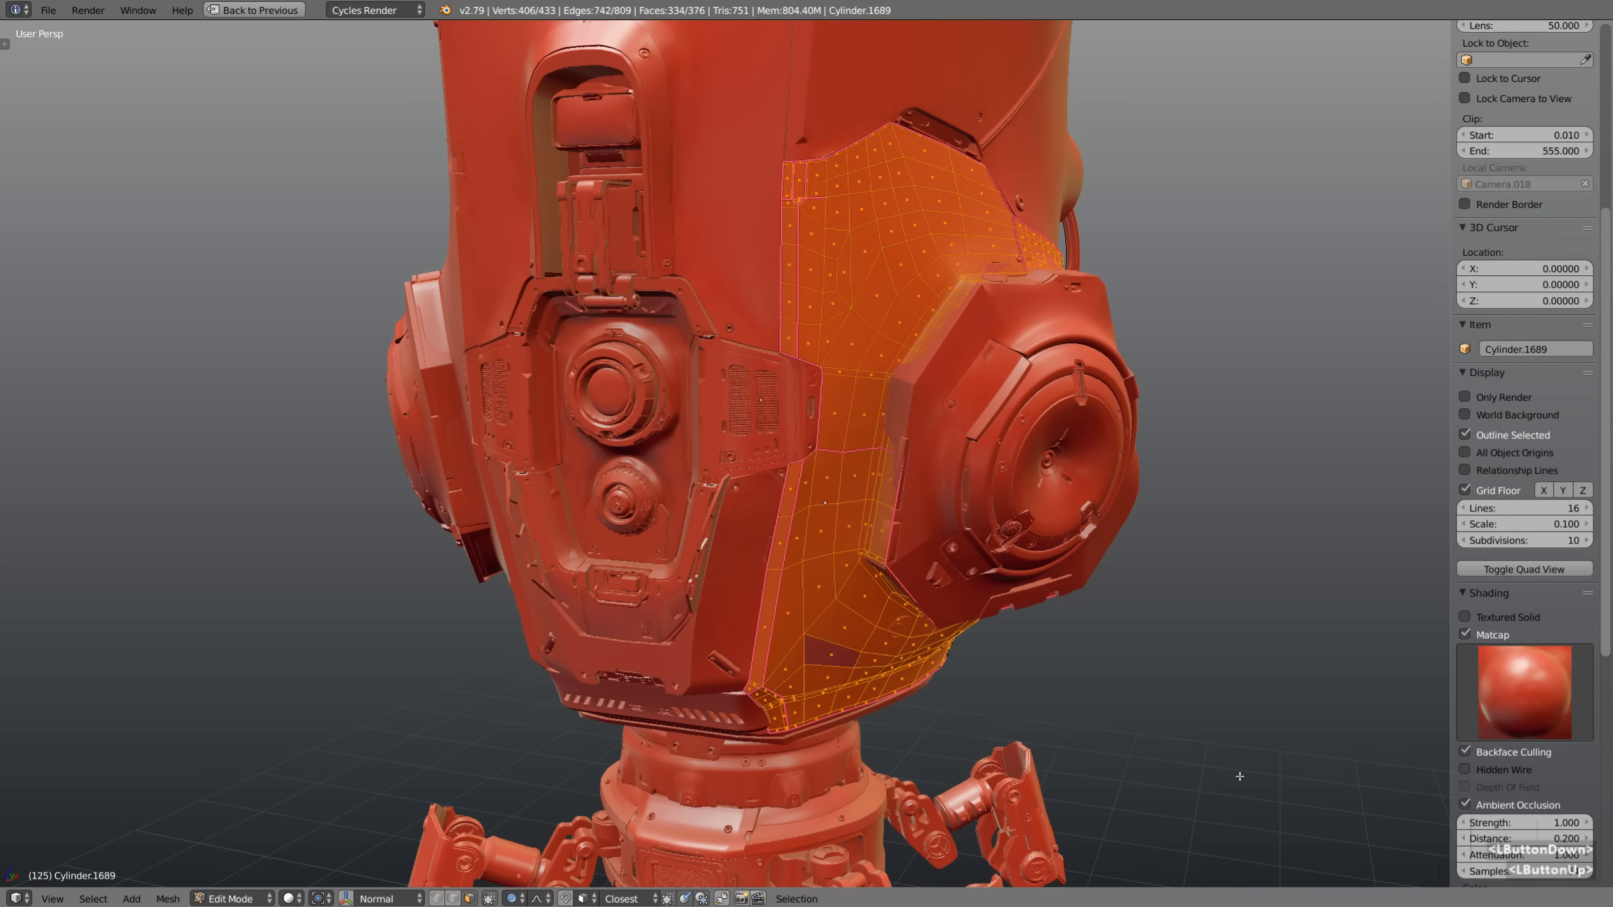
key("a")
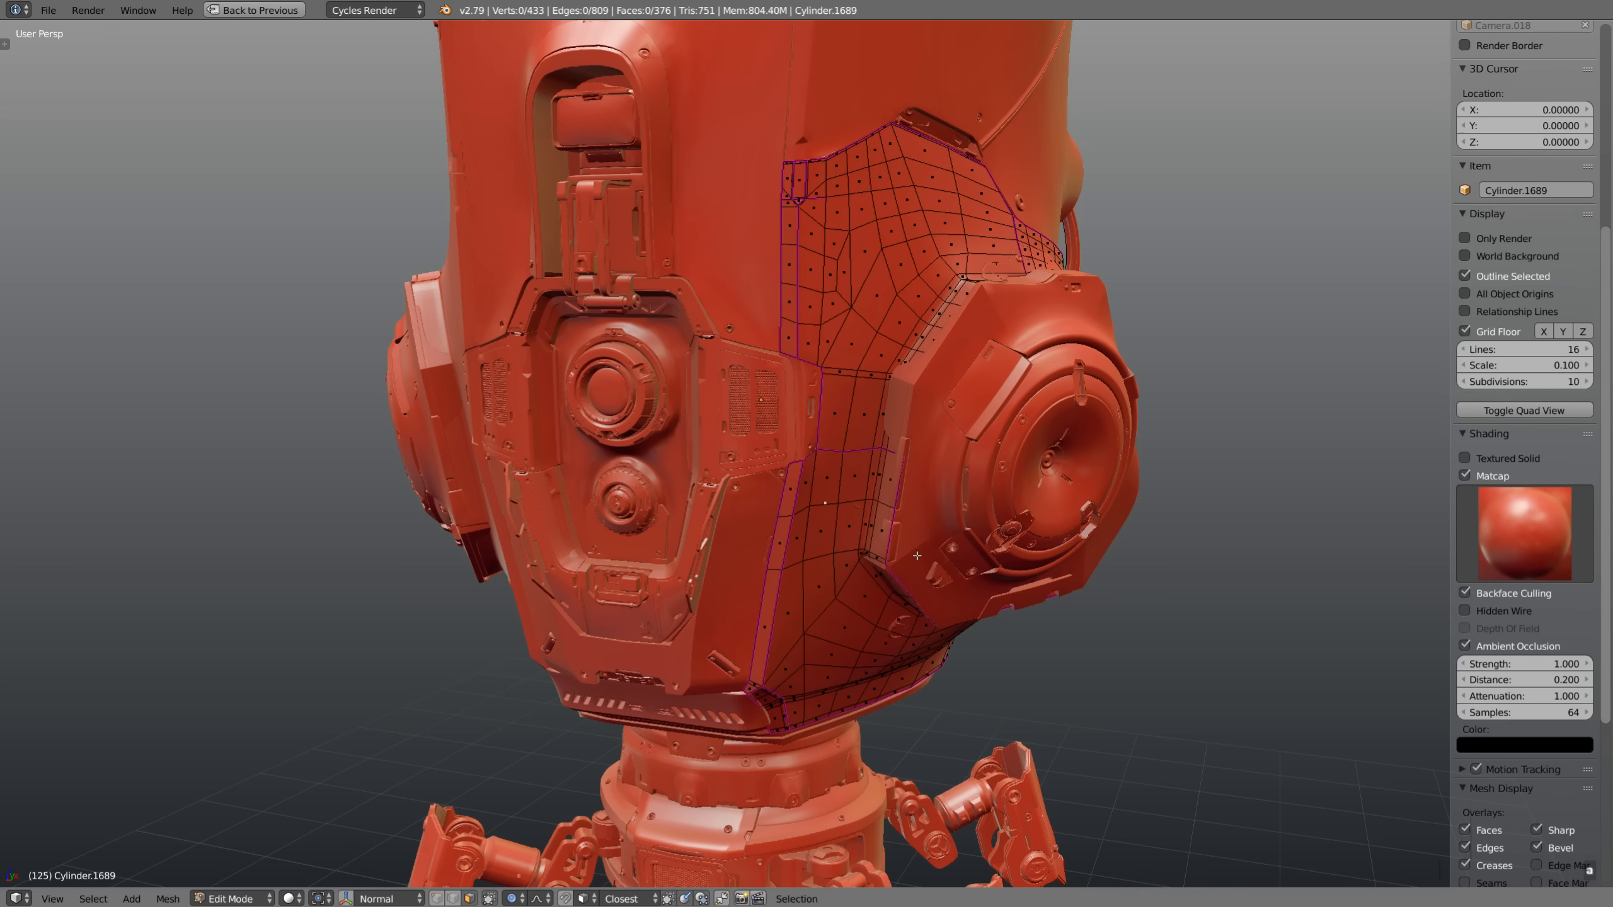
key("a")
key("a")
Circle-select across the side panel mesh with an enlarged brush, and circle-deselect its lower part
key("c")
scroll(833, 457, "down", 6)
scroll(833, 456, "down", 6)
scroll(835, 458, "up", 6)
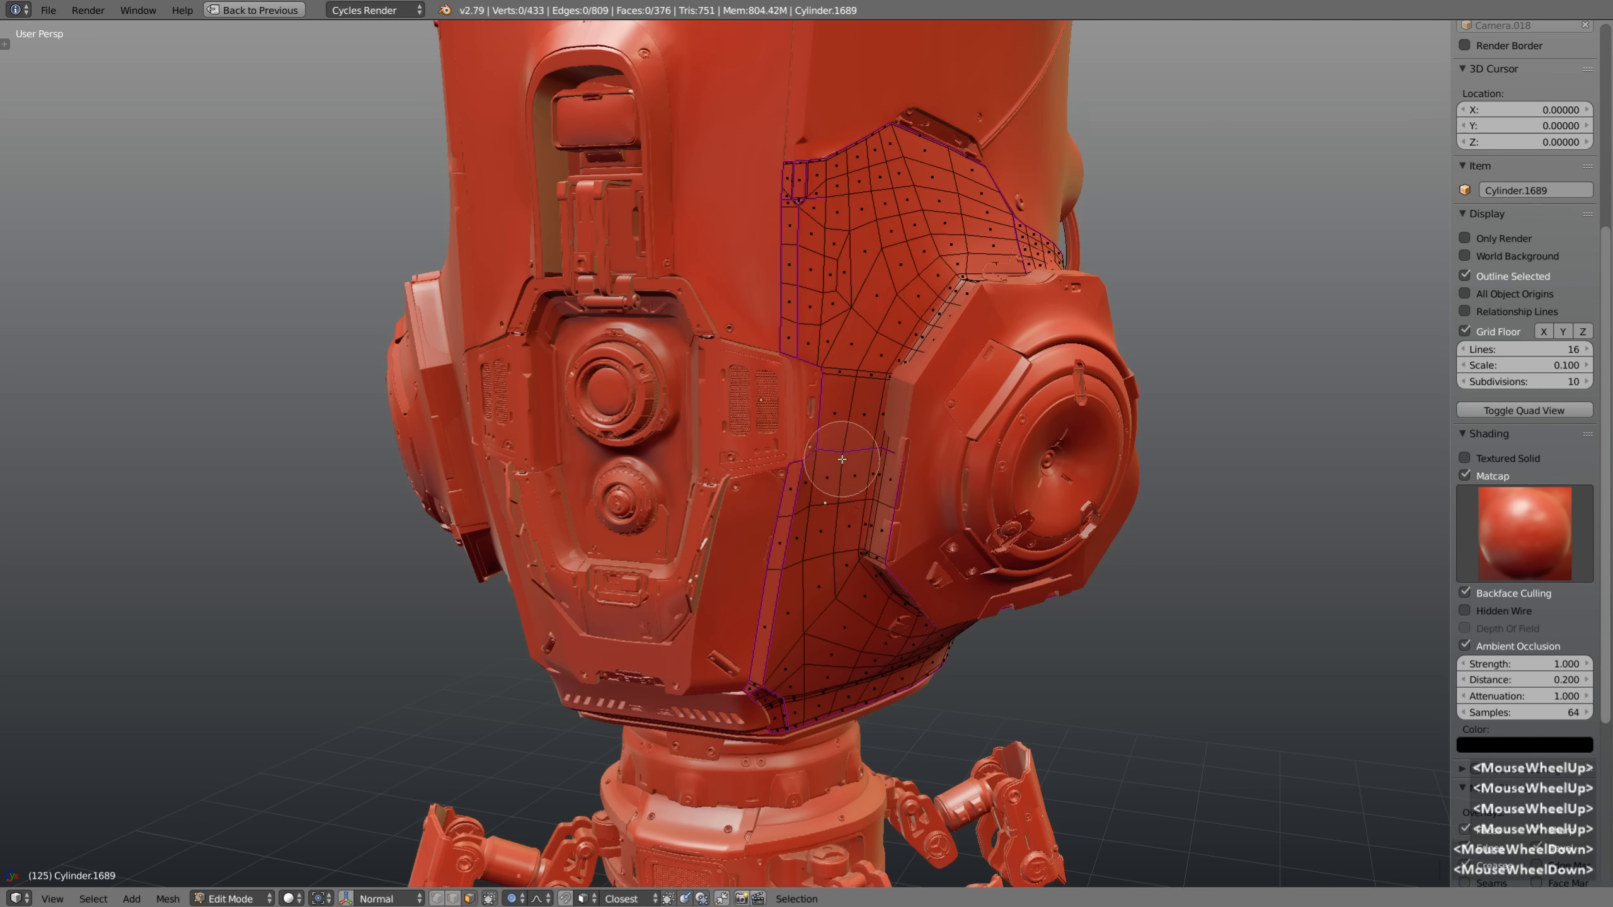
scroll(841, 460, "down", 6)
mouse_move(838, 559)
left_mouse_down()
mouse_move(901, 635)
mouse_move(820, 396)
mouse_move(921, 210)
mouse_move(1079, 270)
left_mouse_up()
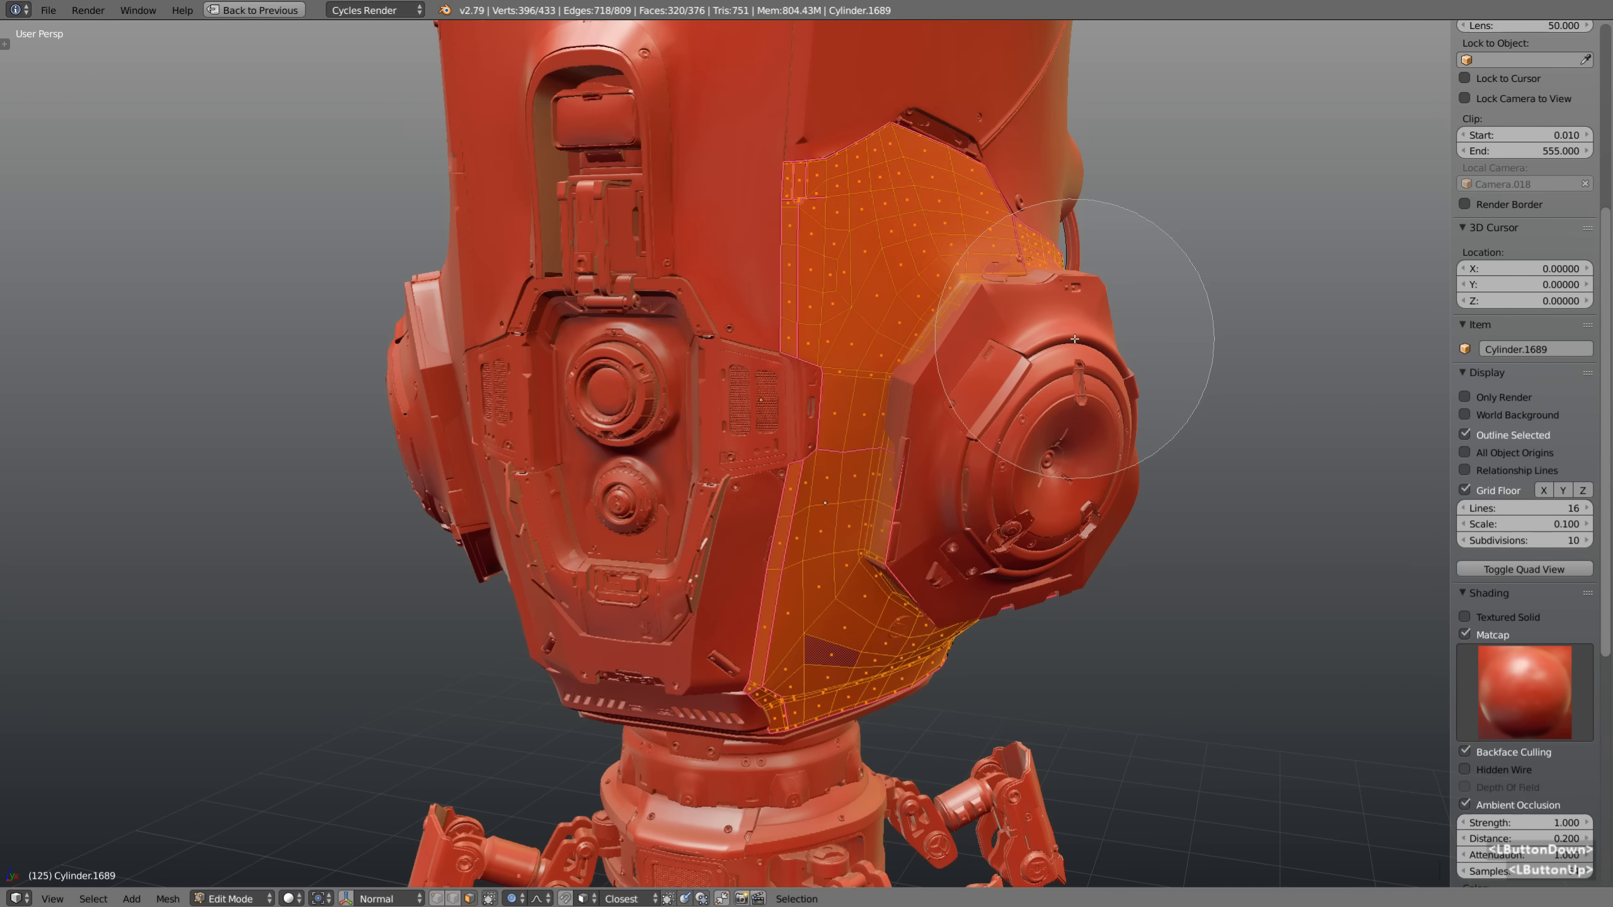
middle_click_drag(855, 635, 796, 638)
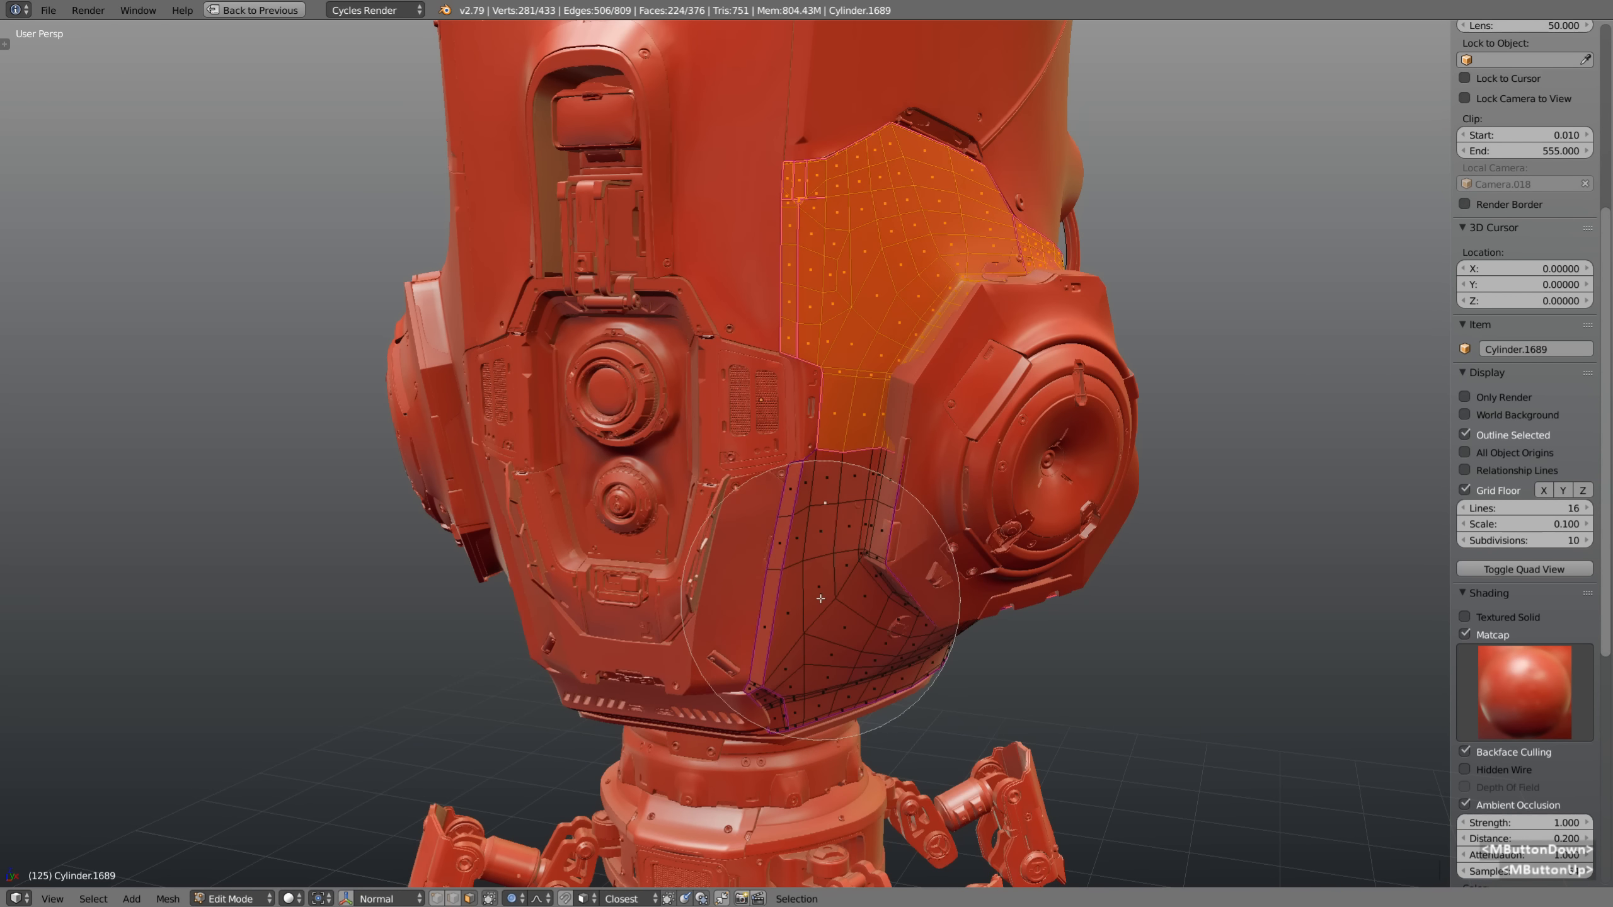
right_click(864, 486)
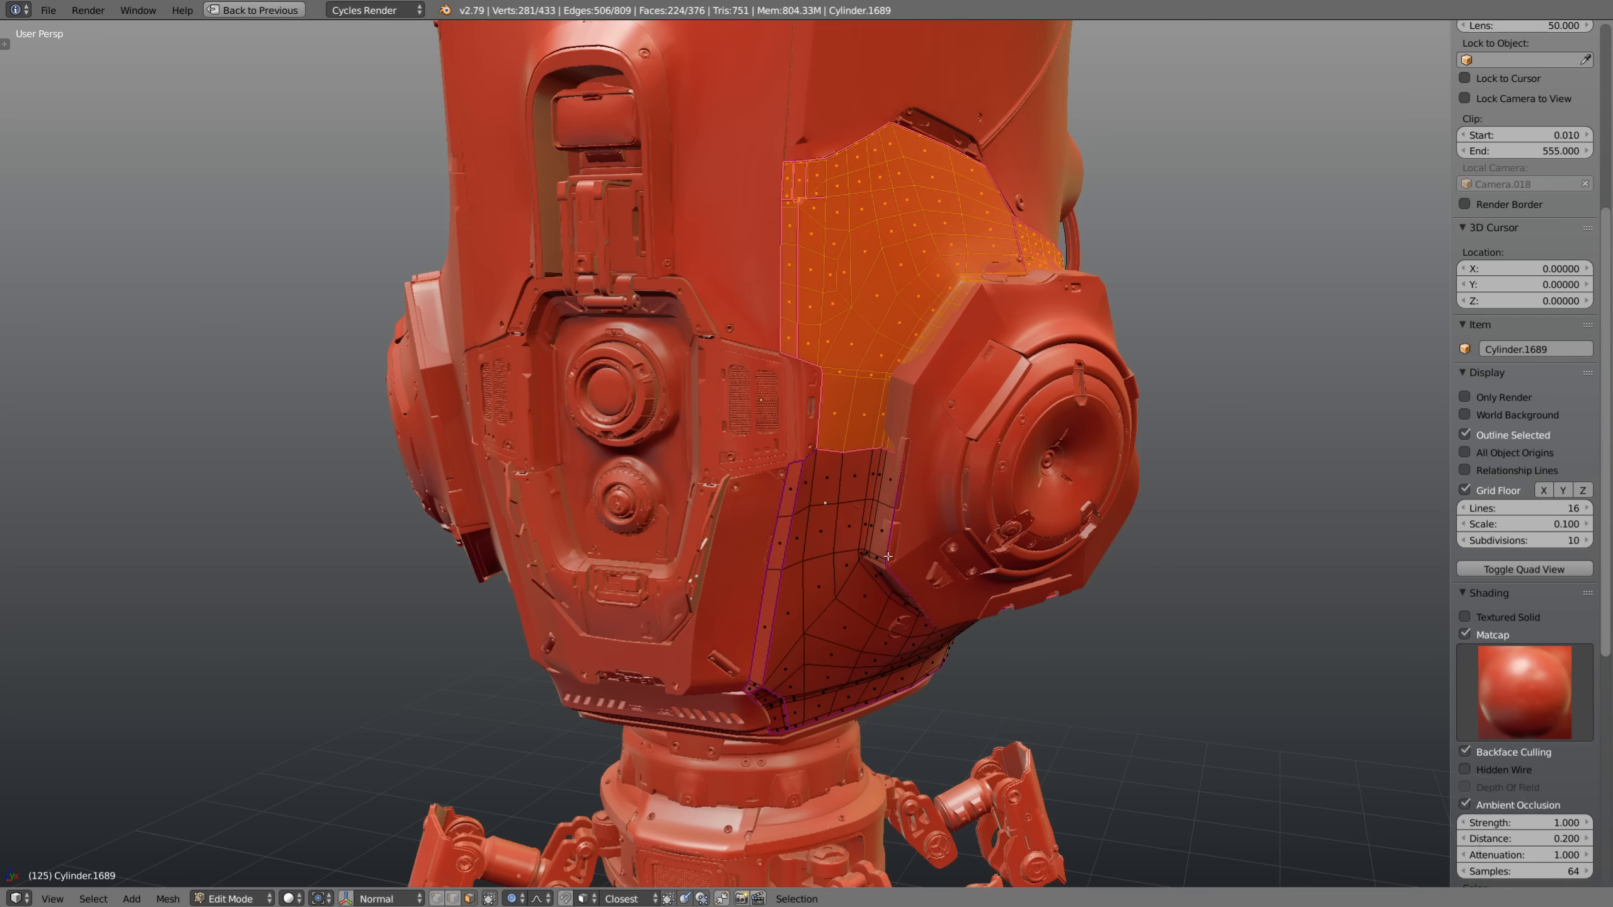
Lasso-select to cover the entire side panel mesh, and clear the selection
mouse_move(855, 247)
left_mouse_down("ctrl")
mouse_move(635, 769)
mouse_move(1270, 559)
mouse_move(1215, 400)
left_mouse_up("ctrl")
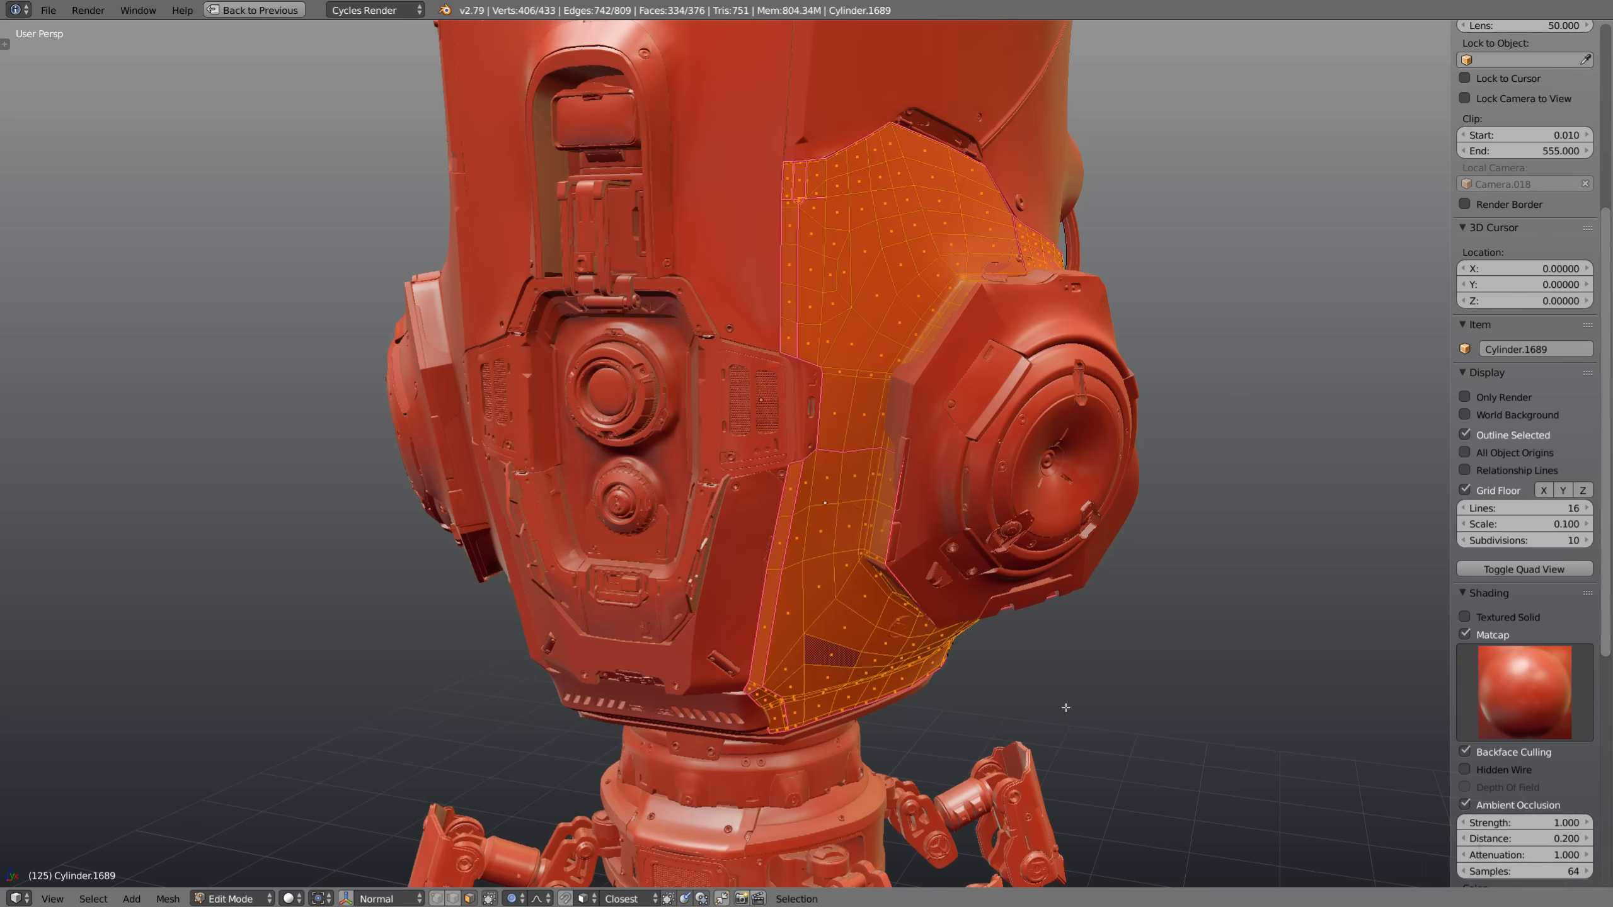
key("a")
Lasso-select the upper and lower areas of the side panel, and lasso-deselect the band between them
mouse_move(949, 98)
left_mouse_down("ctrl")
mouse_move(858, 252)
mouse_move(1089, 226)
left_mouse_up("ctrl")
mouse_move(846, 181)
left_mouse_down("ctrl")
mouse_move(755, 366)
mouse_move(926, 279)
left_mouse_up("ctrl")
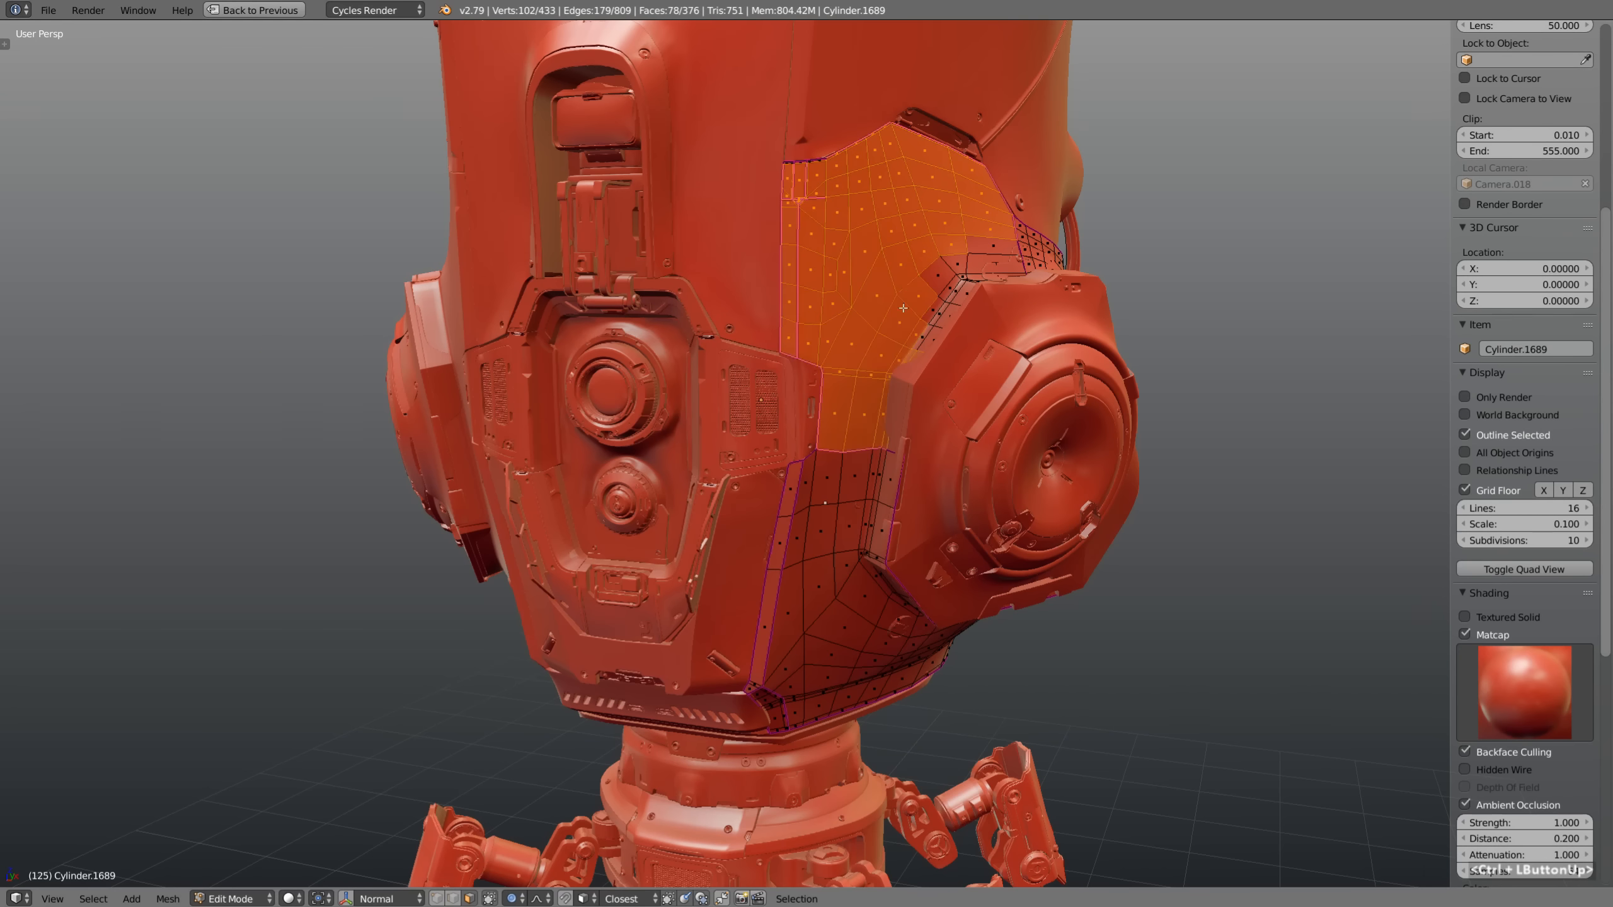
left_click_drag(813, 480, 859, 466, "ctrl")
left_click_drag(883, 614, 1021, 660, "ctrl")
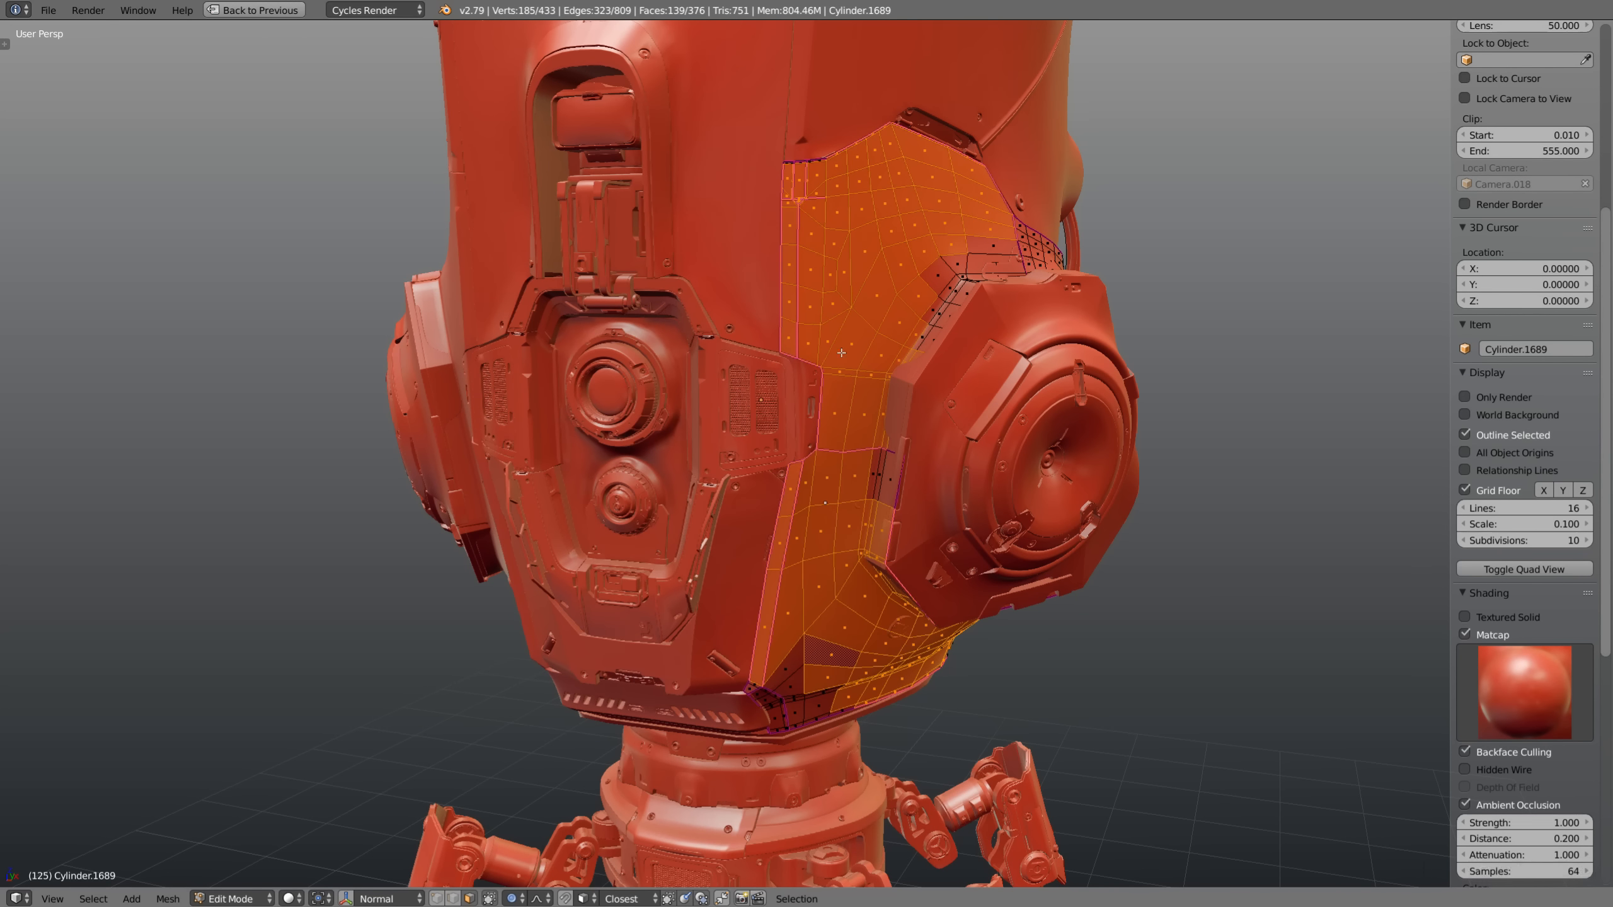
mouse_move(930, 249)
left_mouse_down("ctrl+shift")
mouse_move(788, 486)
mouse_move(933, 330)
left_mouse_up("ctrl+shift")
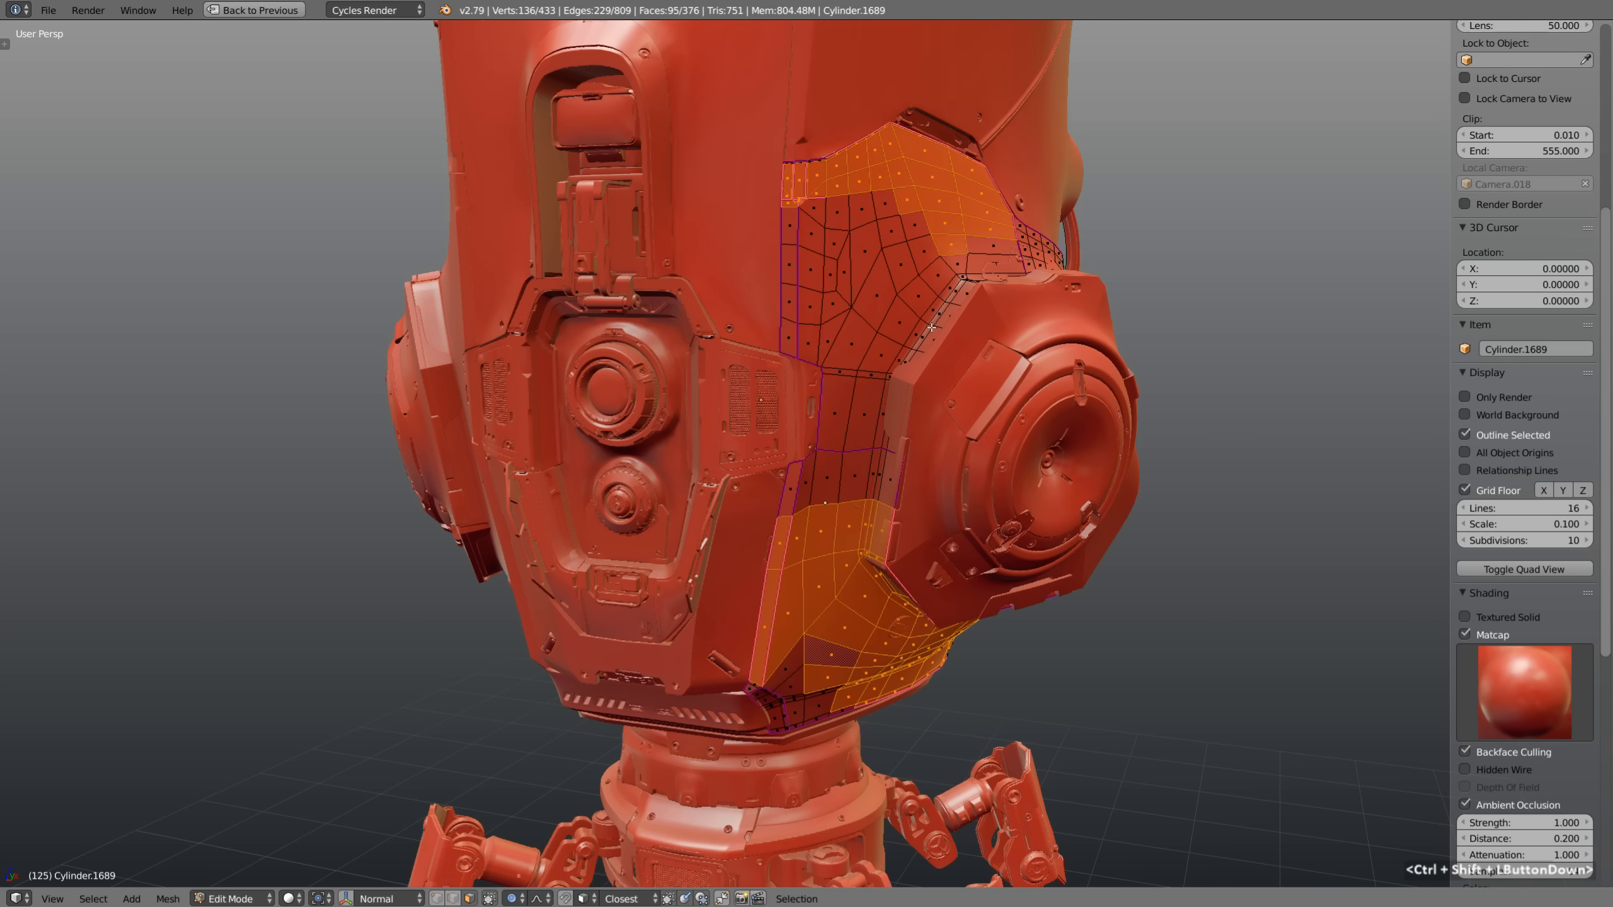
Box-deselect faces at the top of the side panel, and circle-deselect the remaining faces with a smaller brush
key("b")
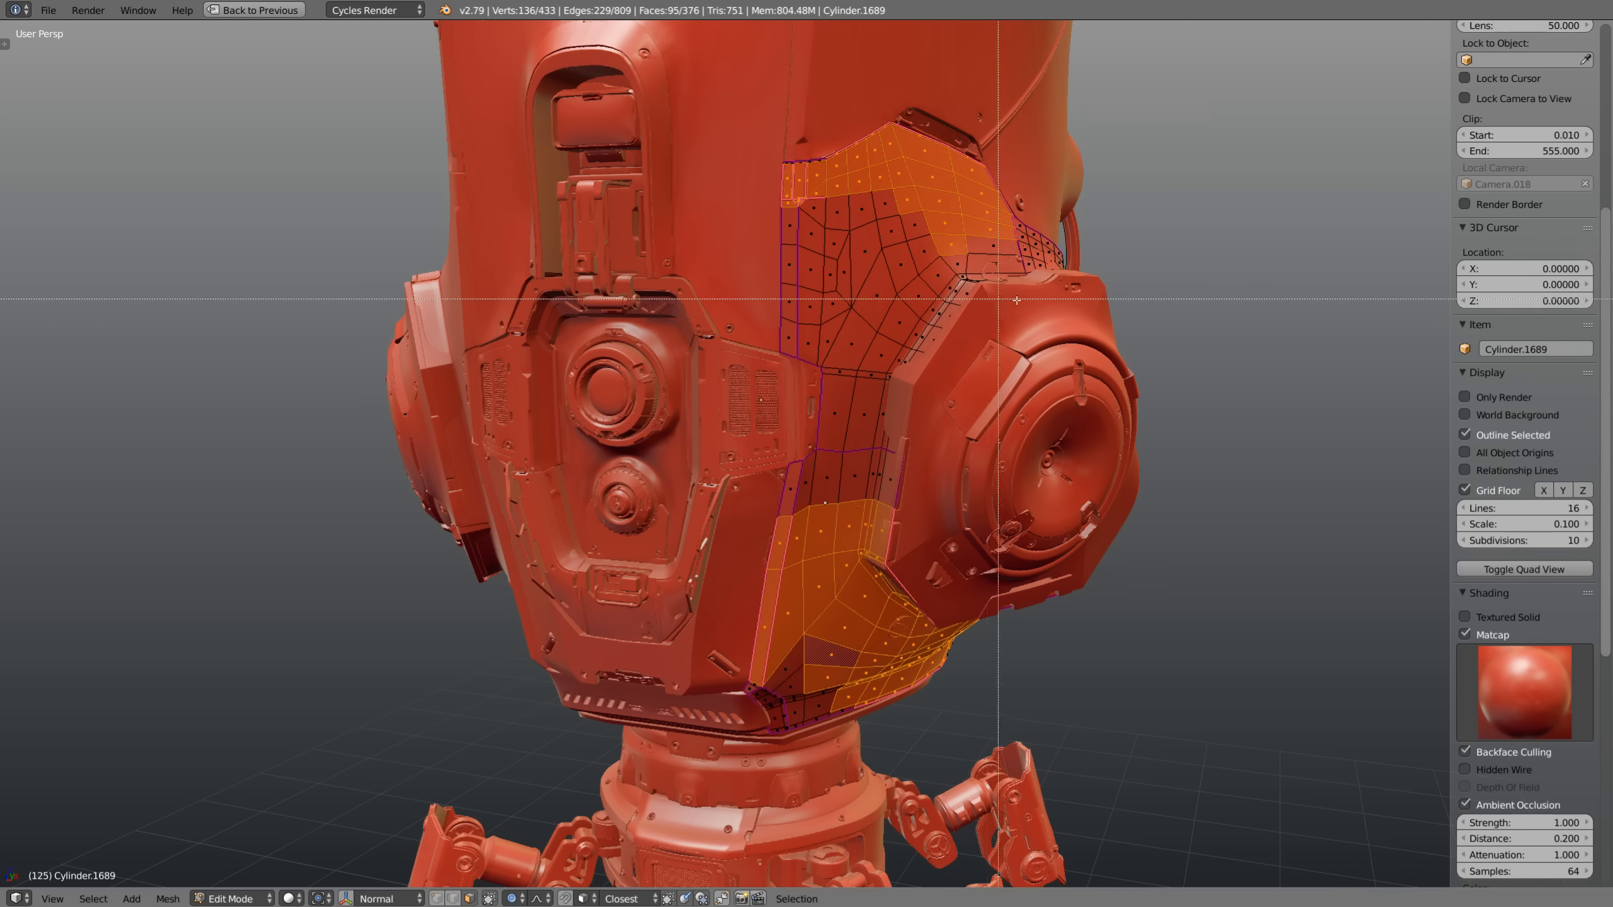
middle_click_drag(1109, 323, 851, 92)
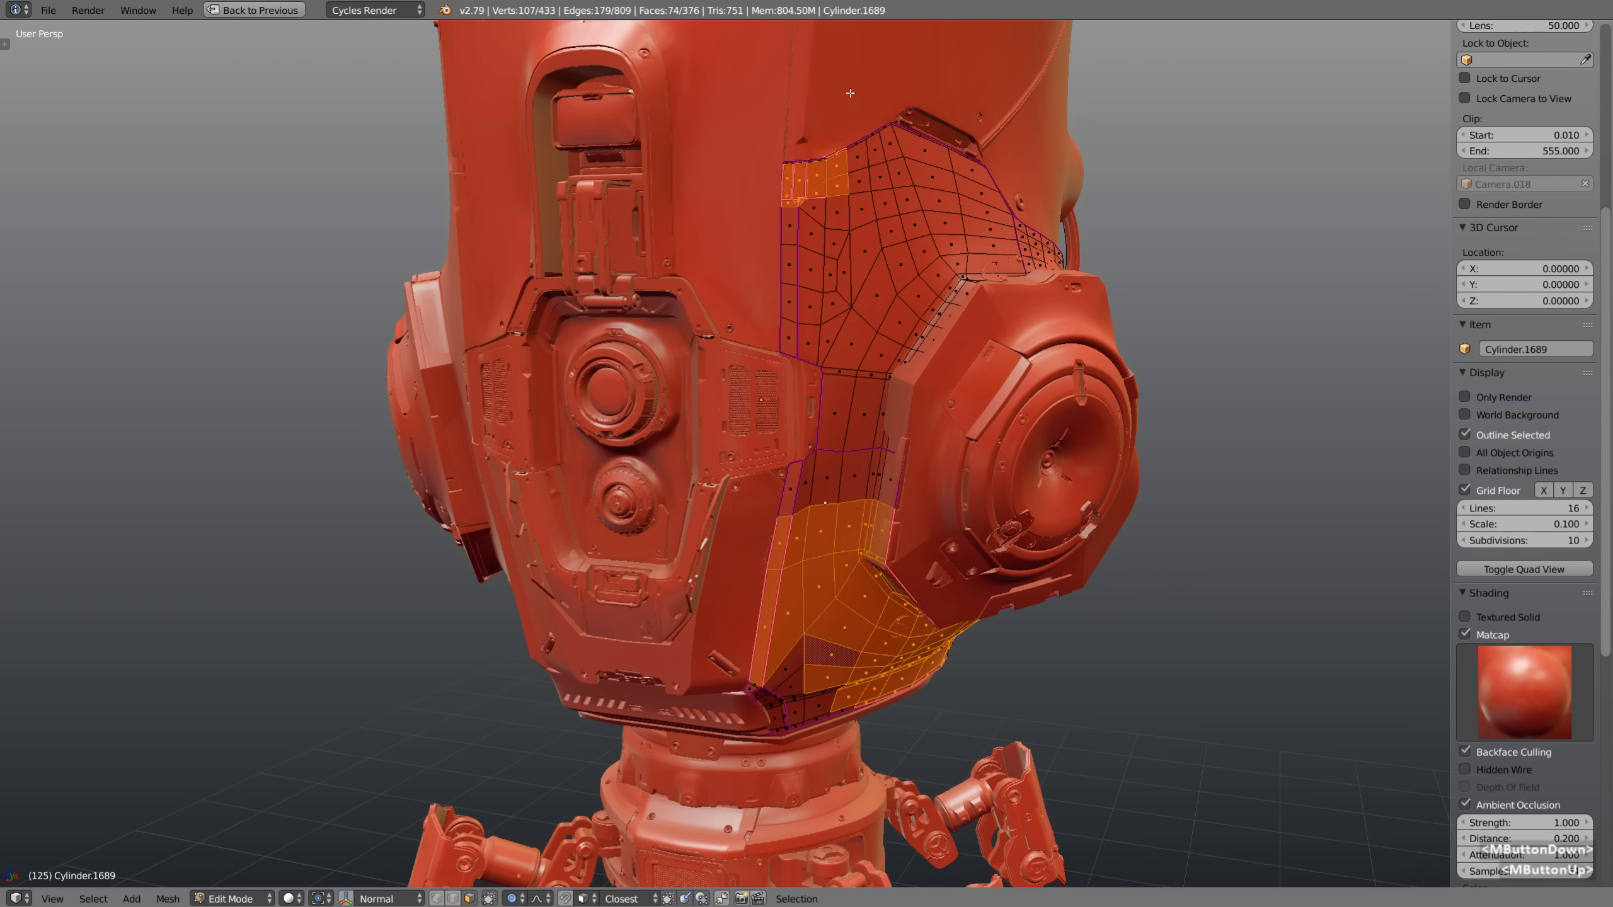
key("c")
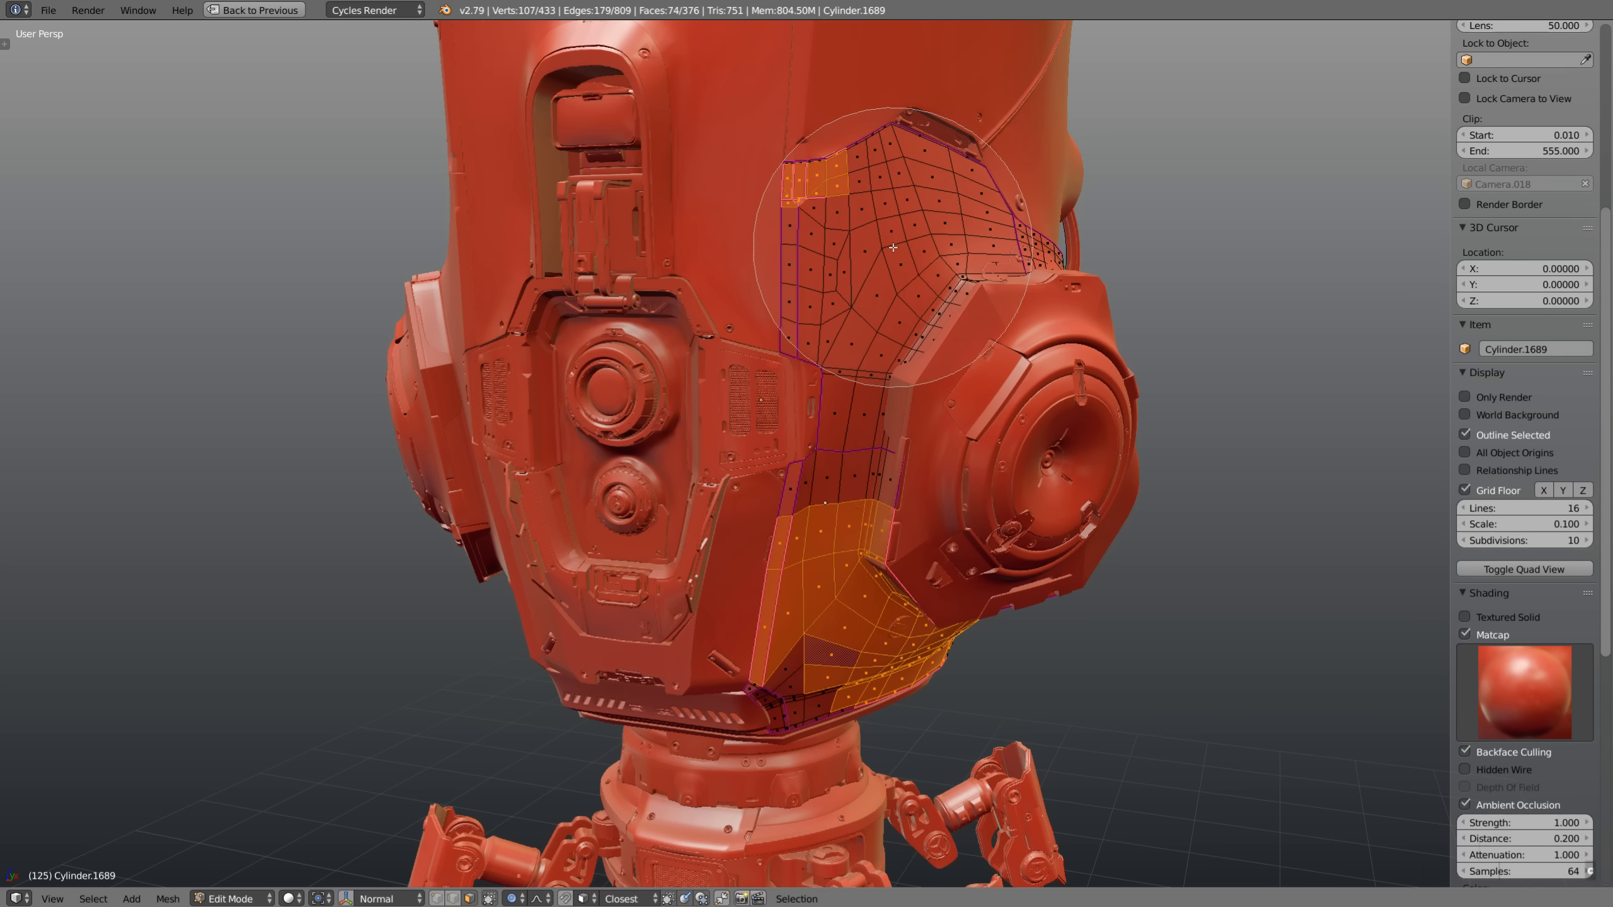
scroll(867, 239, "up", 5)
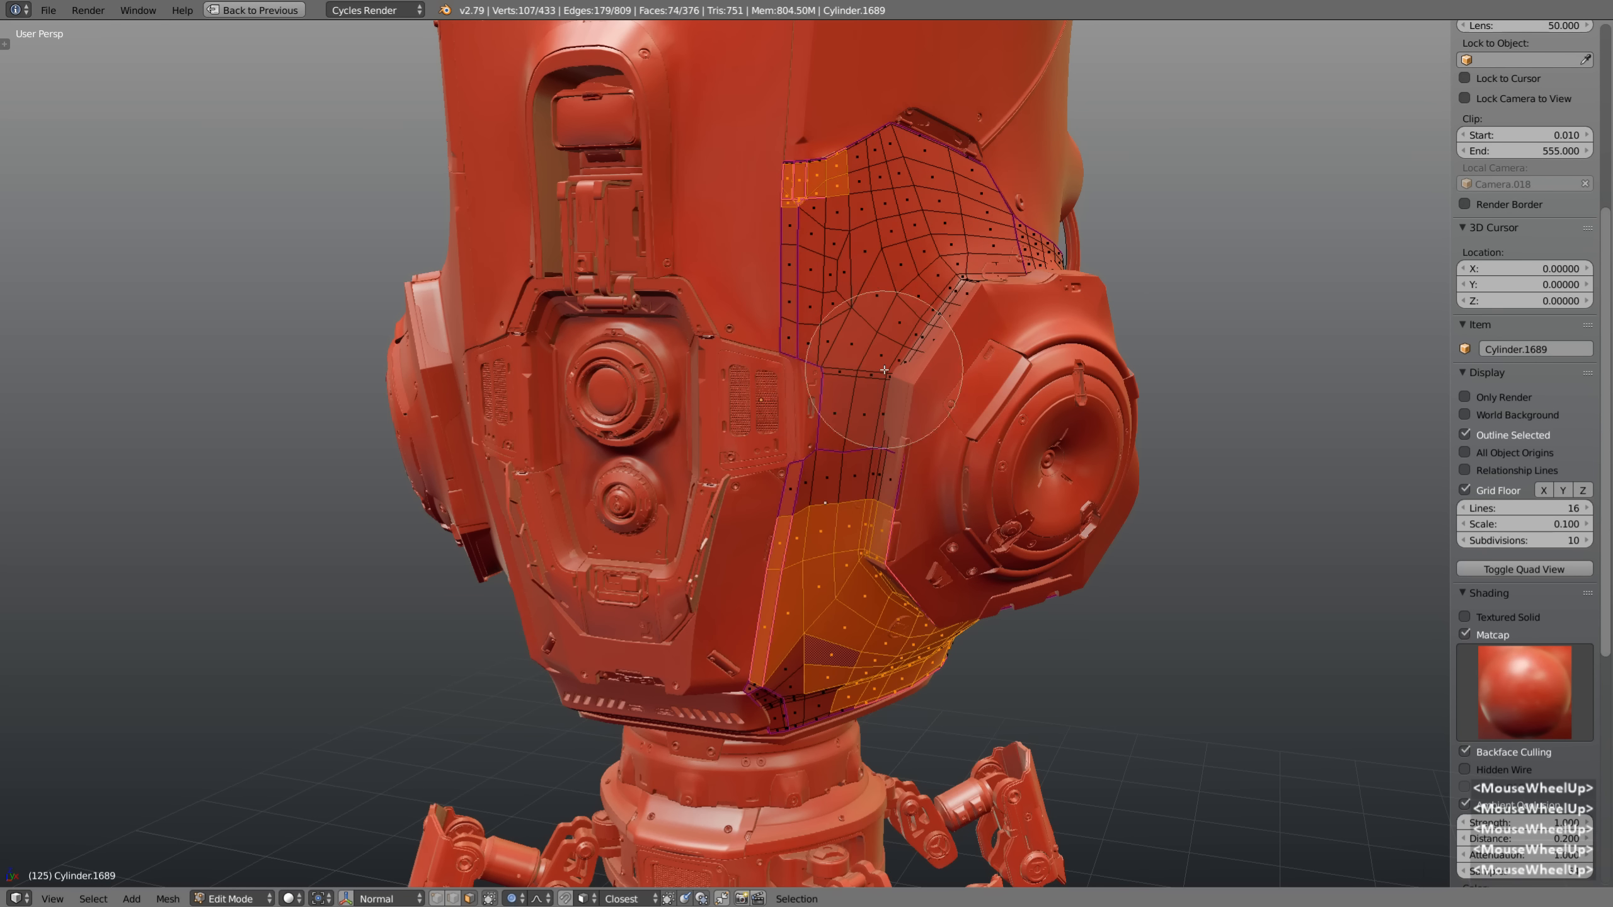
mouse_move(867, 240)
middle_mouse_down()
mouse_move(797, 191)
mouse_move(810, 595)
mouse_move(972, 684)
mouse_move(999, 586)
middle_mouse_up()
key("Escape")
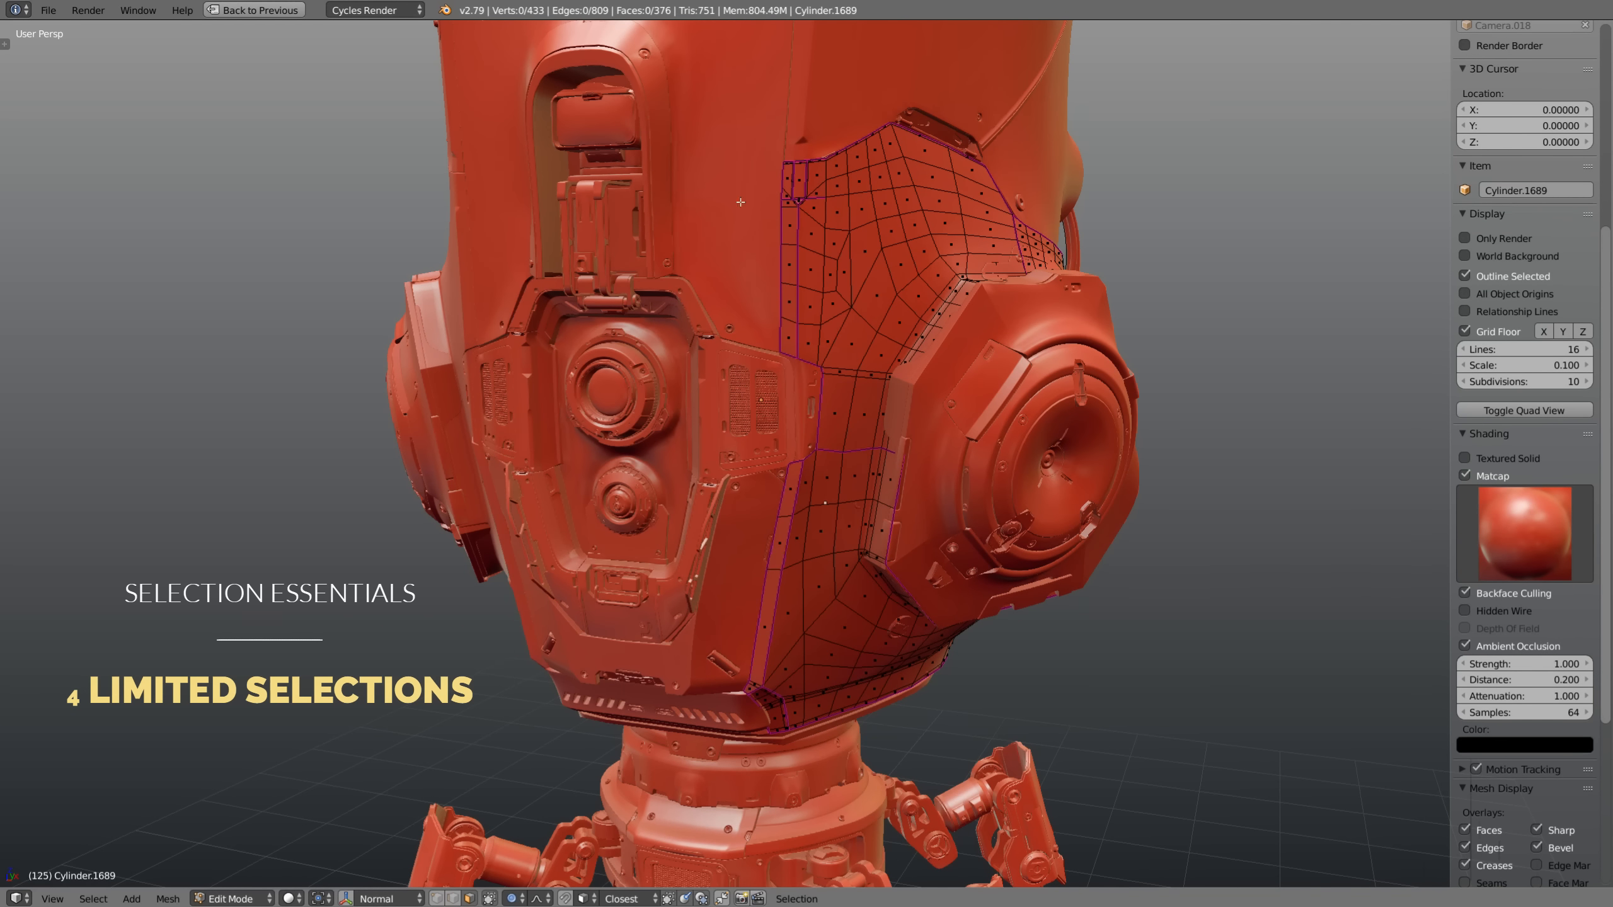
Box-select the side panel with selection limited to visible, check its coverage around the side, and clear the selection
key("b")
right_click(727, 111)
key("b")
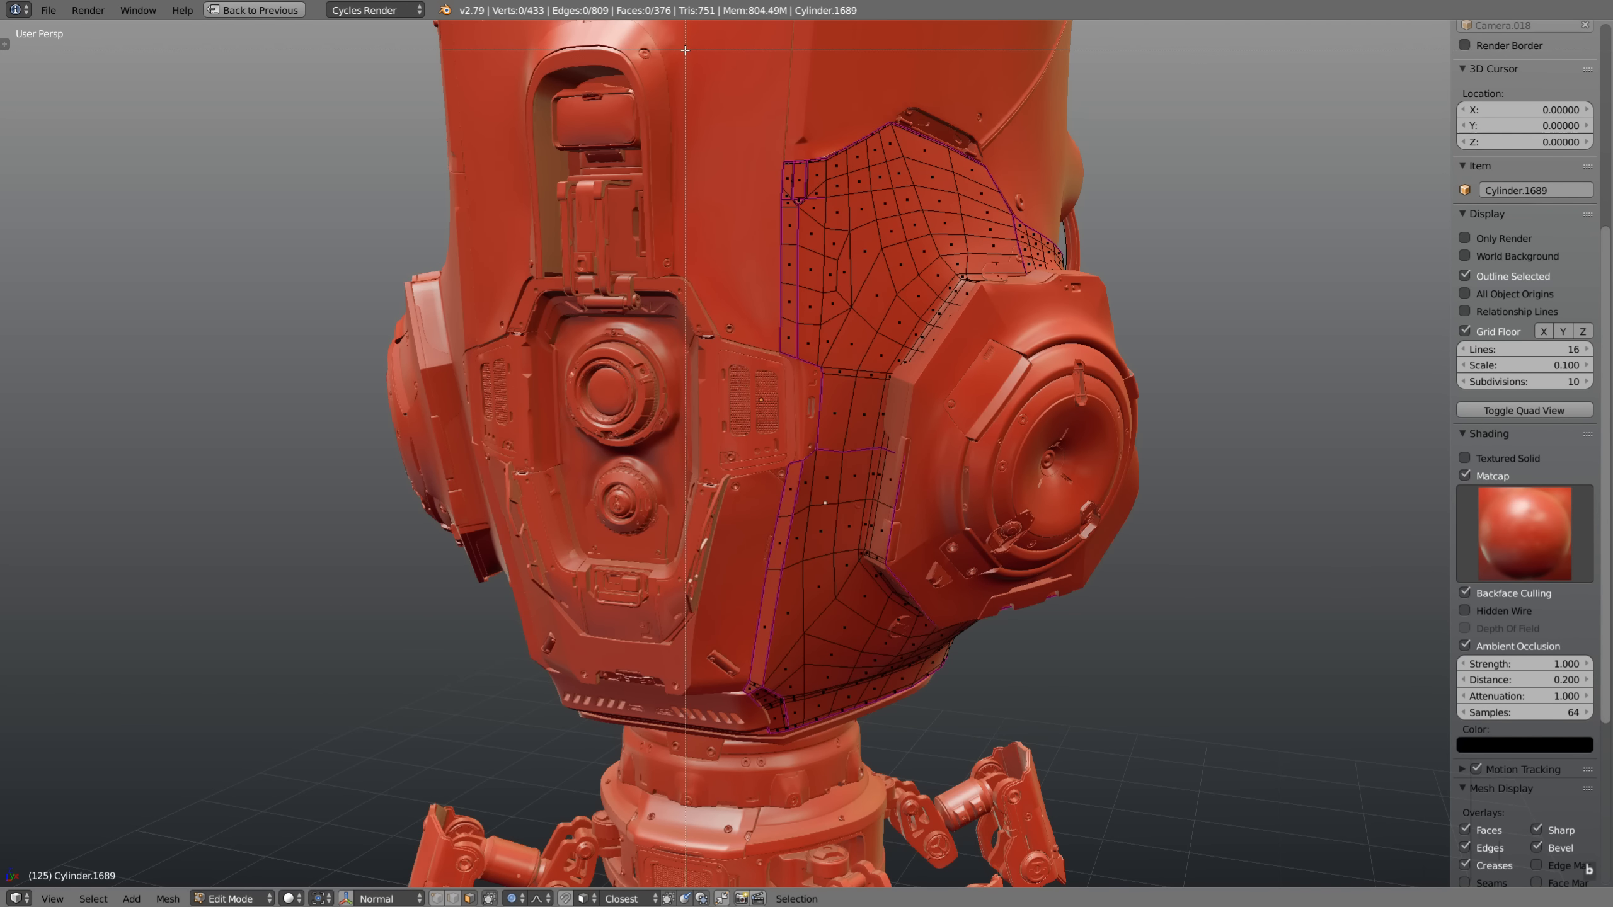
left_click_drag(682, 50, 1180, 764)
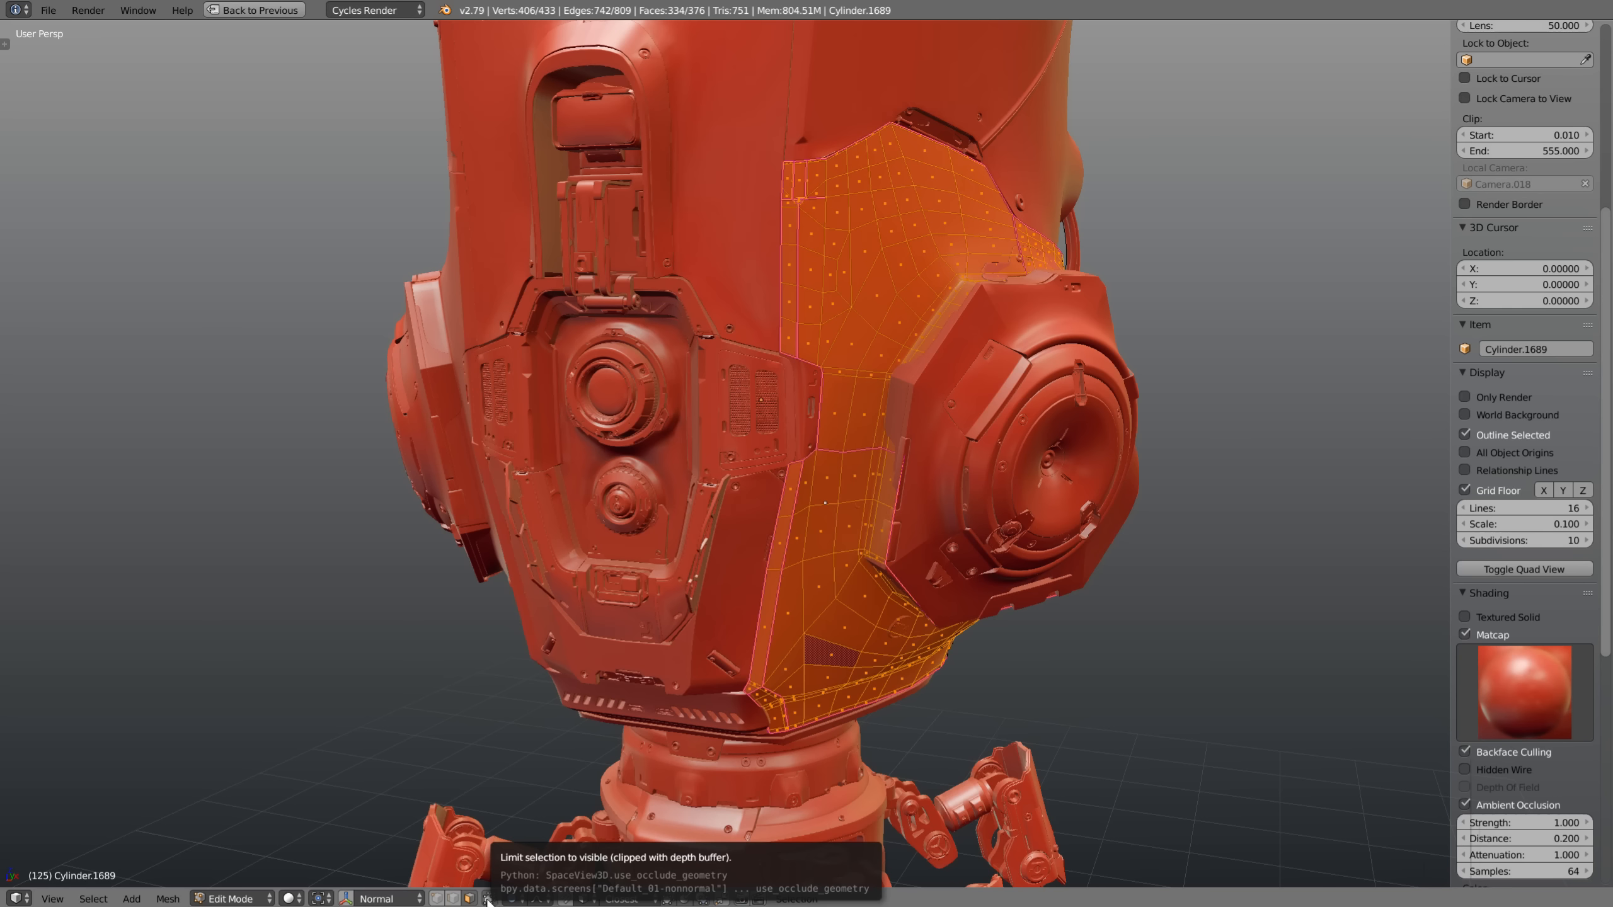
middle_click_drag(1207, 394, 899, 366)
middle_click_drag(1118, 610, 1215, 459, "shift")
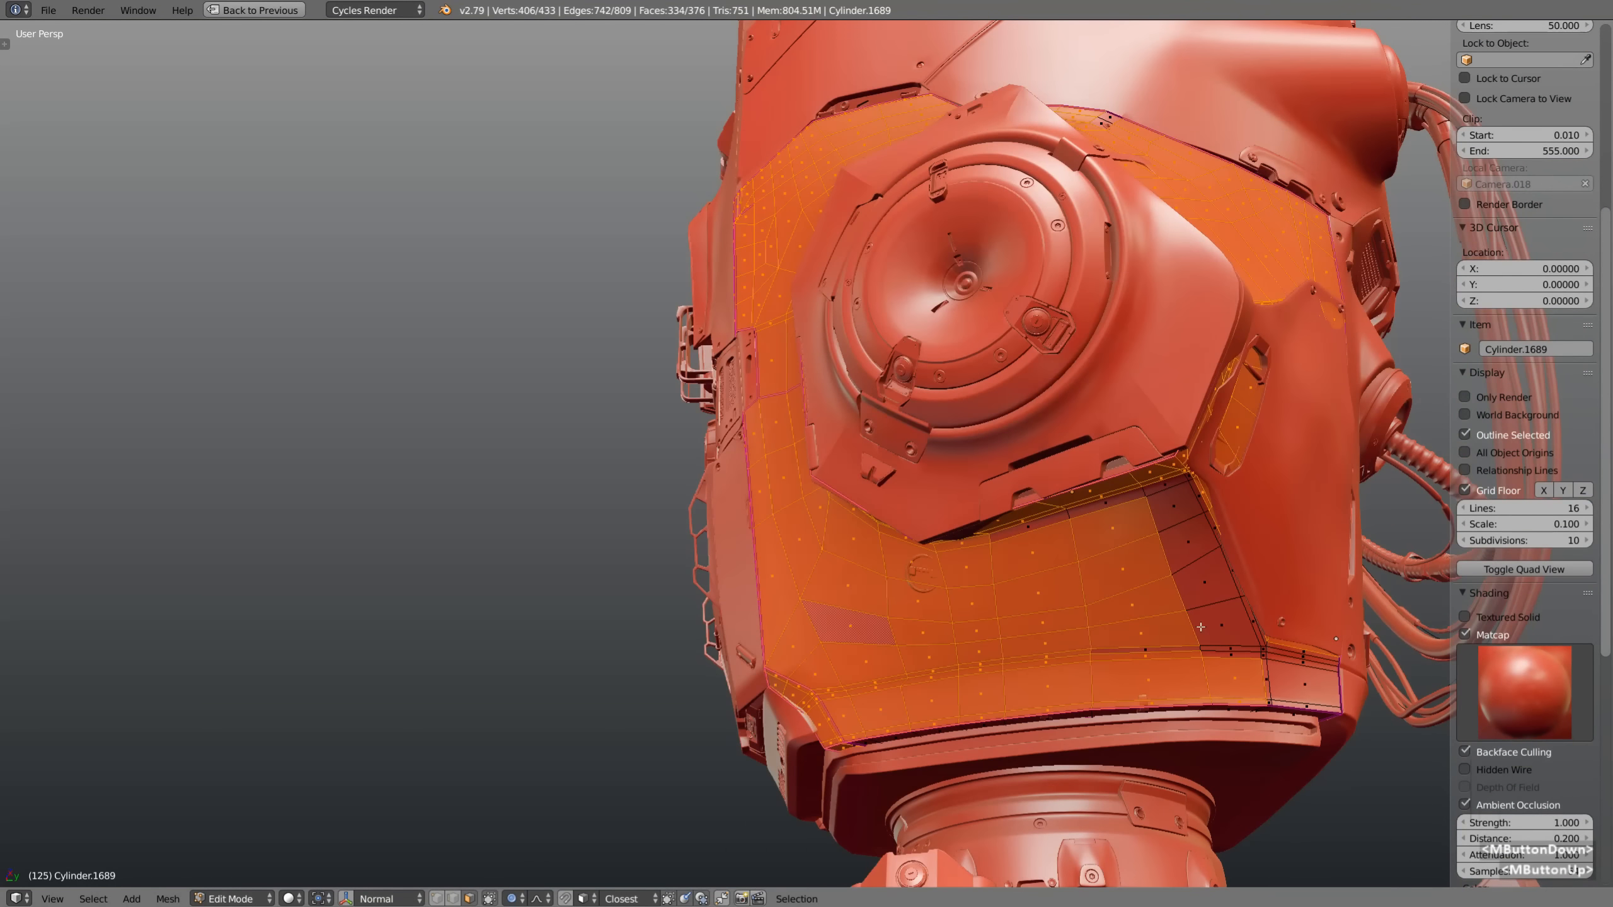
key("a")
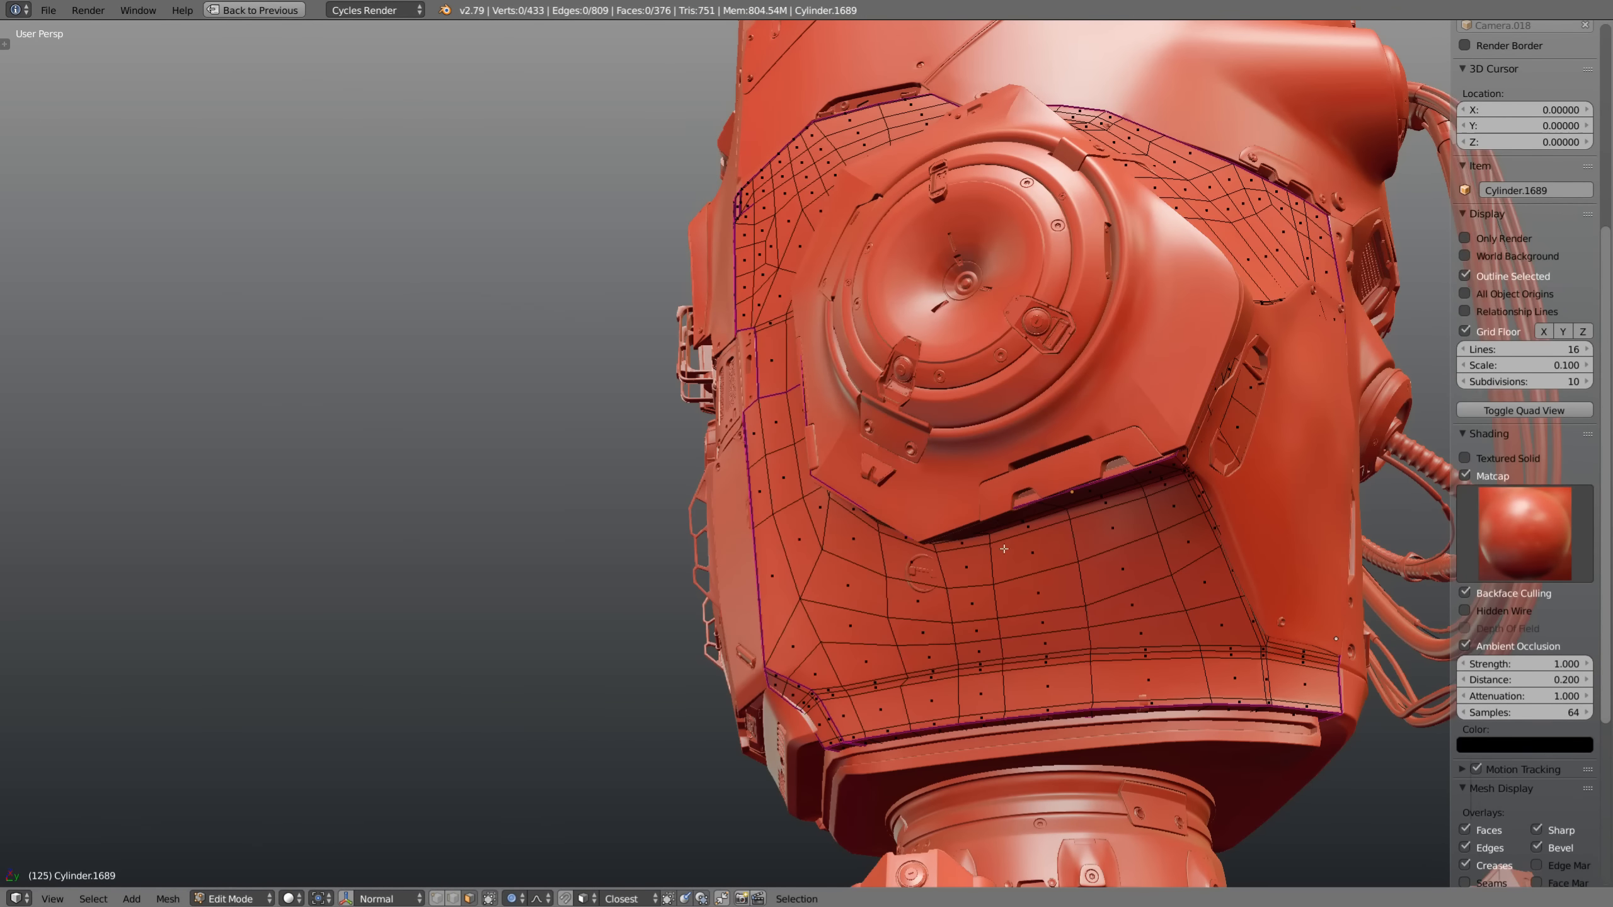
Box-select the side panel from a low viewing angle and inspect which faces around the side are covered
middle_click_drag(1003, 548, 770, 220)
key("b")
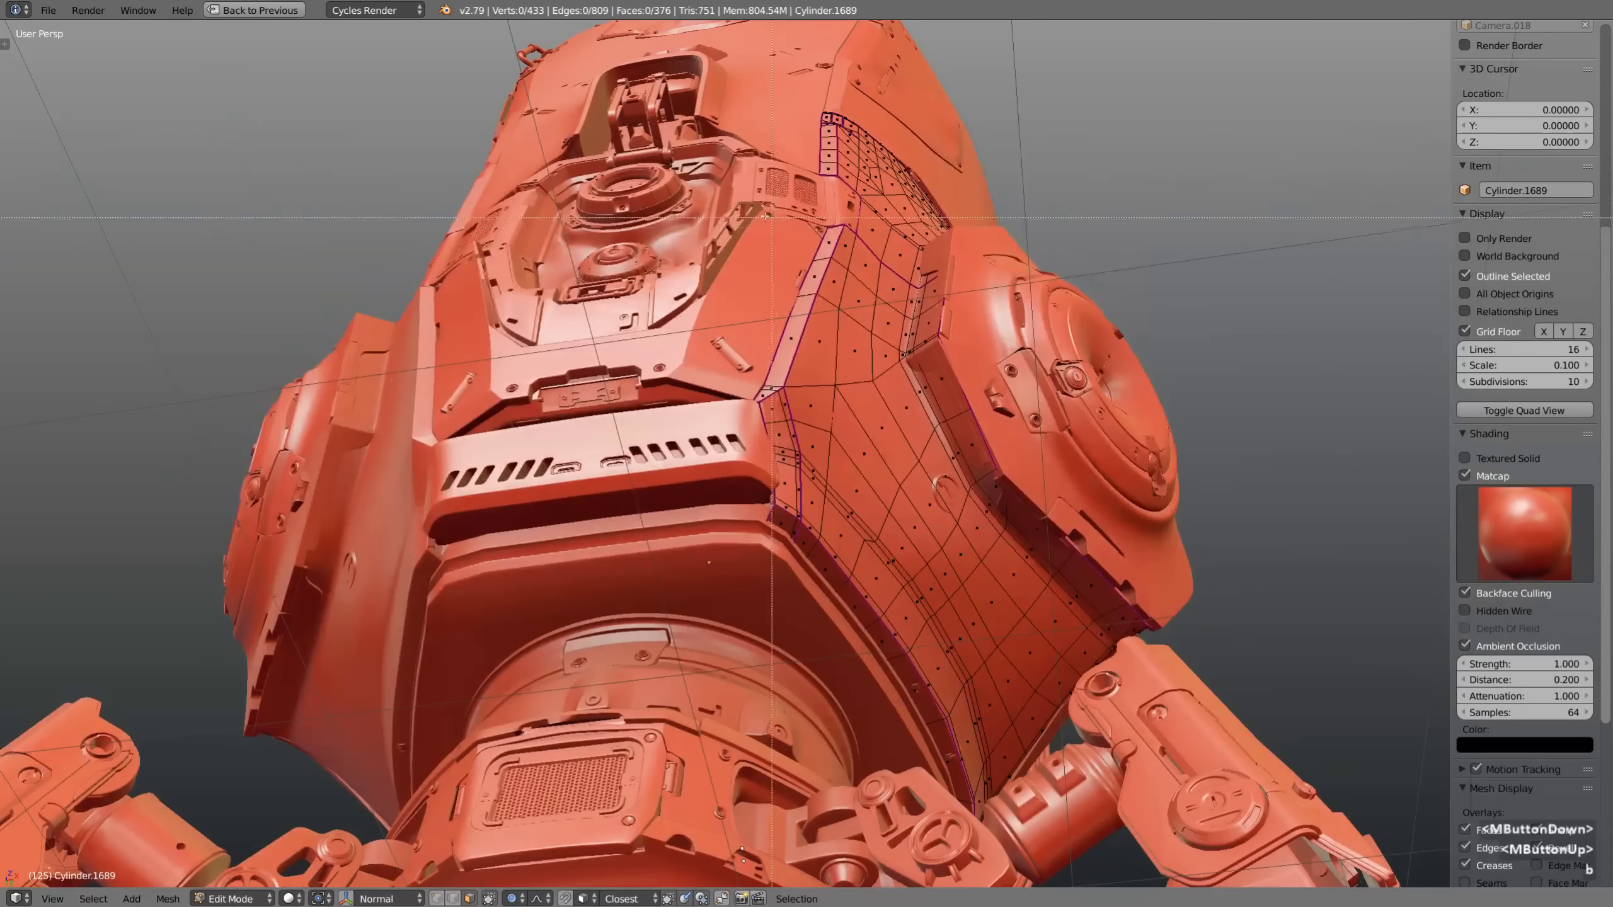
left_click_drag(653, 102, 1291, 821)
middle_click_drag(1194, 420, 848, 566)
middle_click_drag(1222, 321, 1046, 449, "shift")
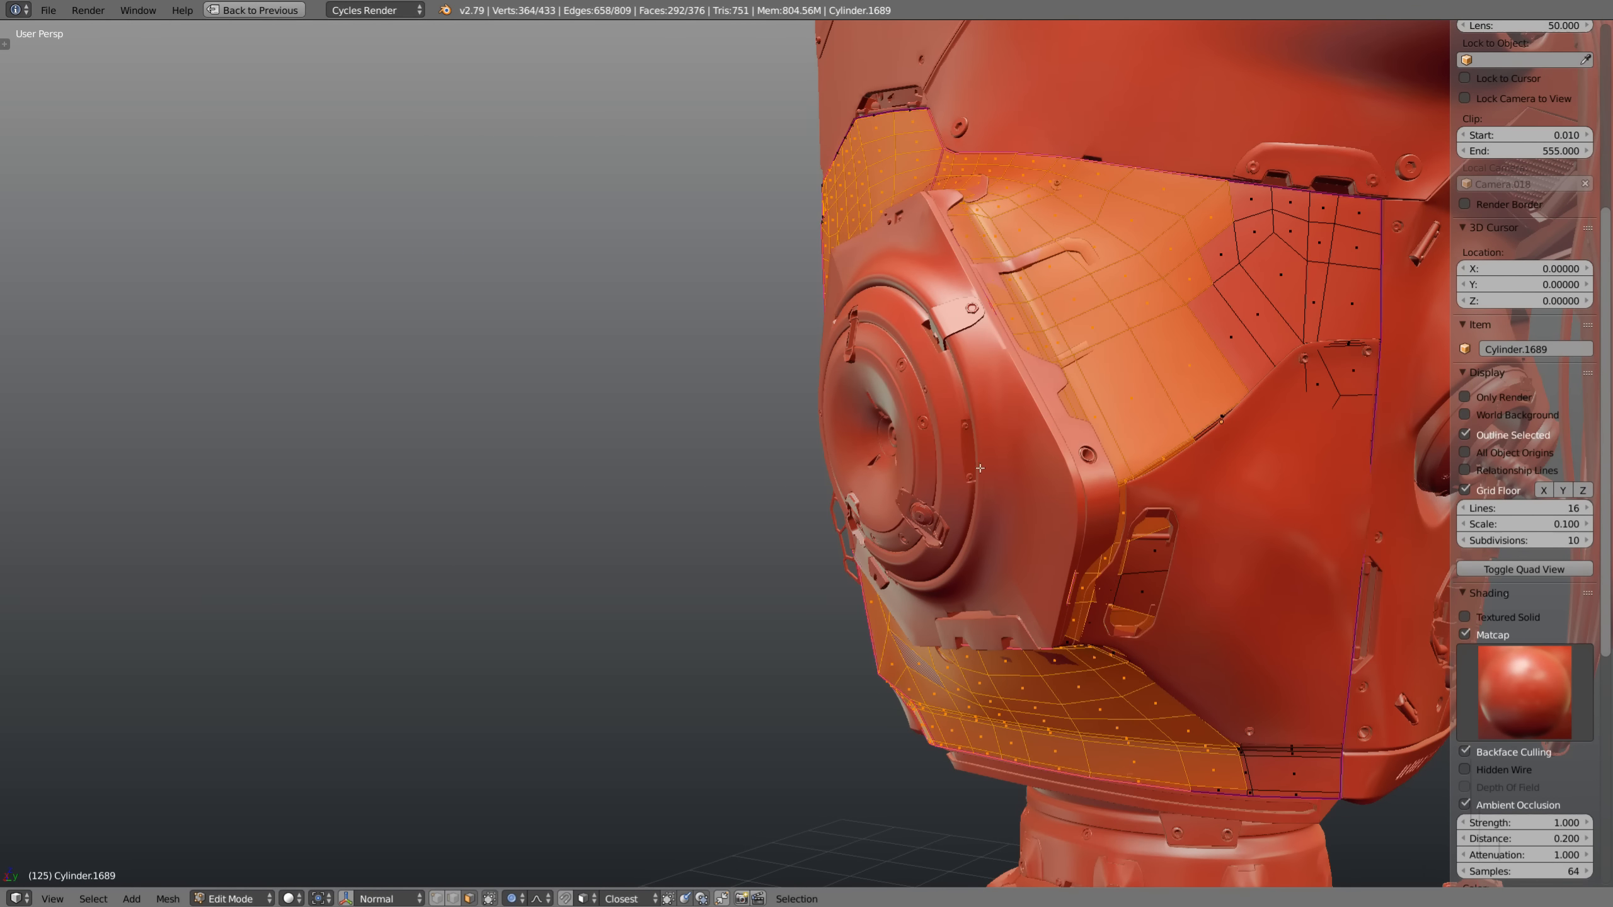
Switch to wireframe display and box-select the entire side panel, including the faces hidden behind other parts
middle_click_drag(896, 499, 1062, 483)
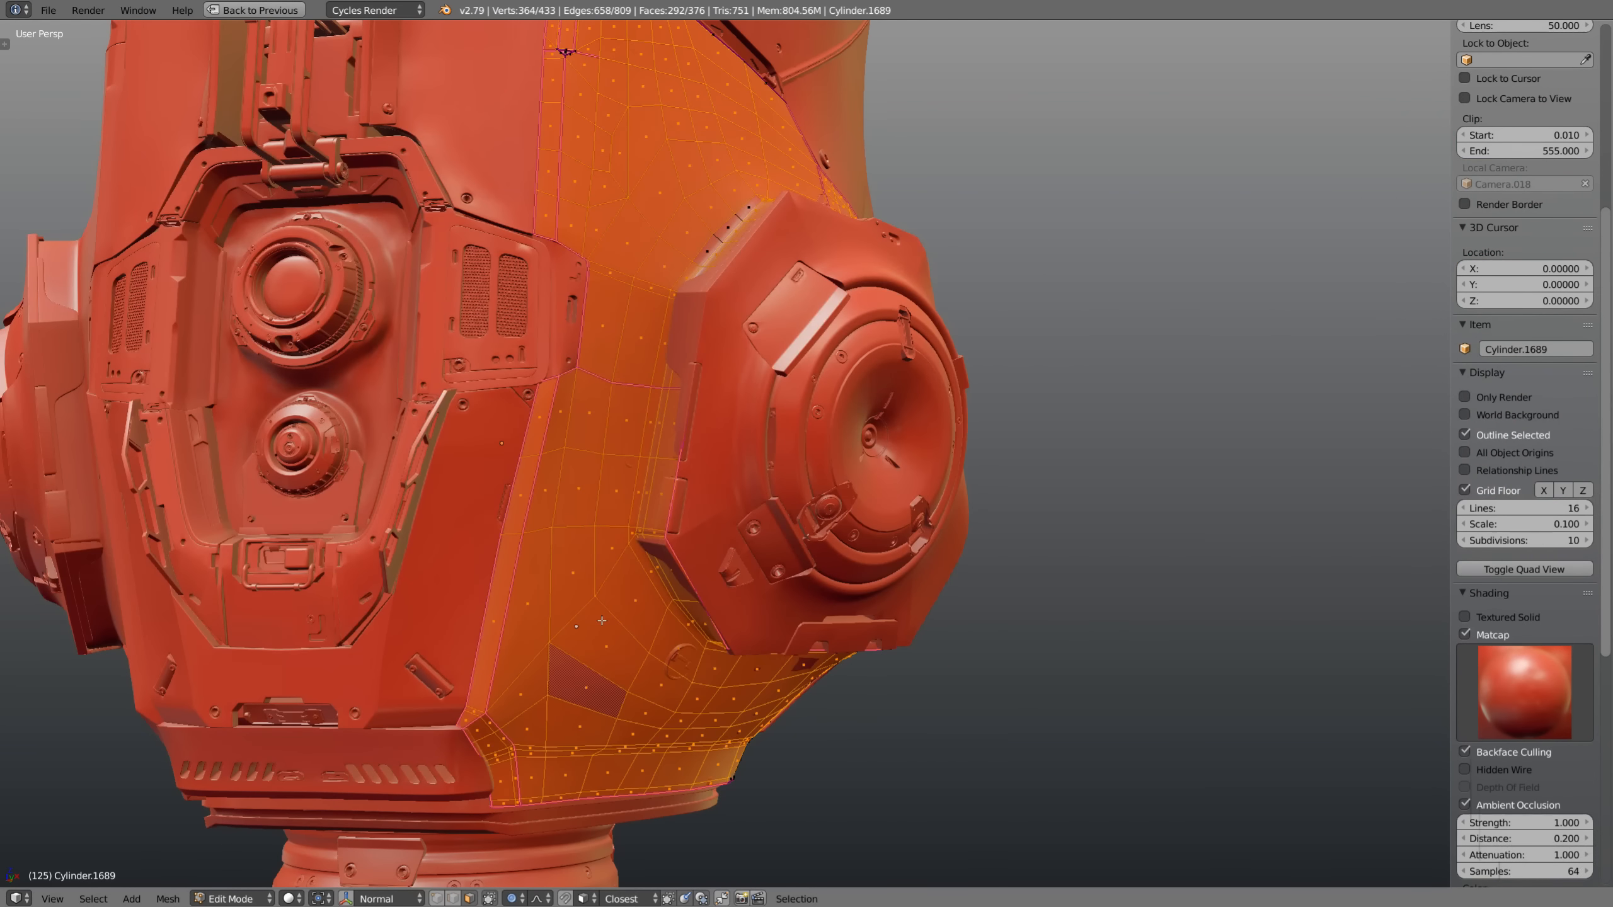
key("z")
scroll(652, 486, "down", 3)
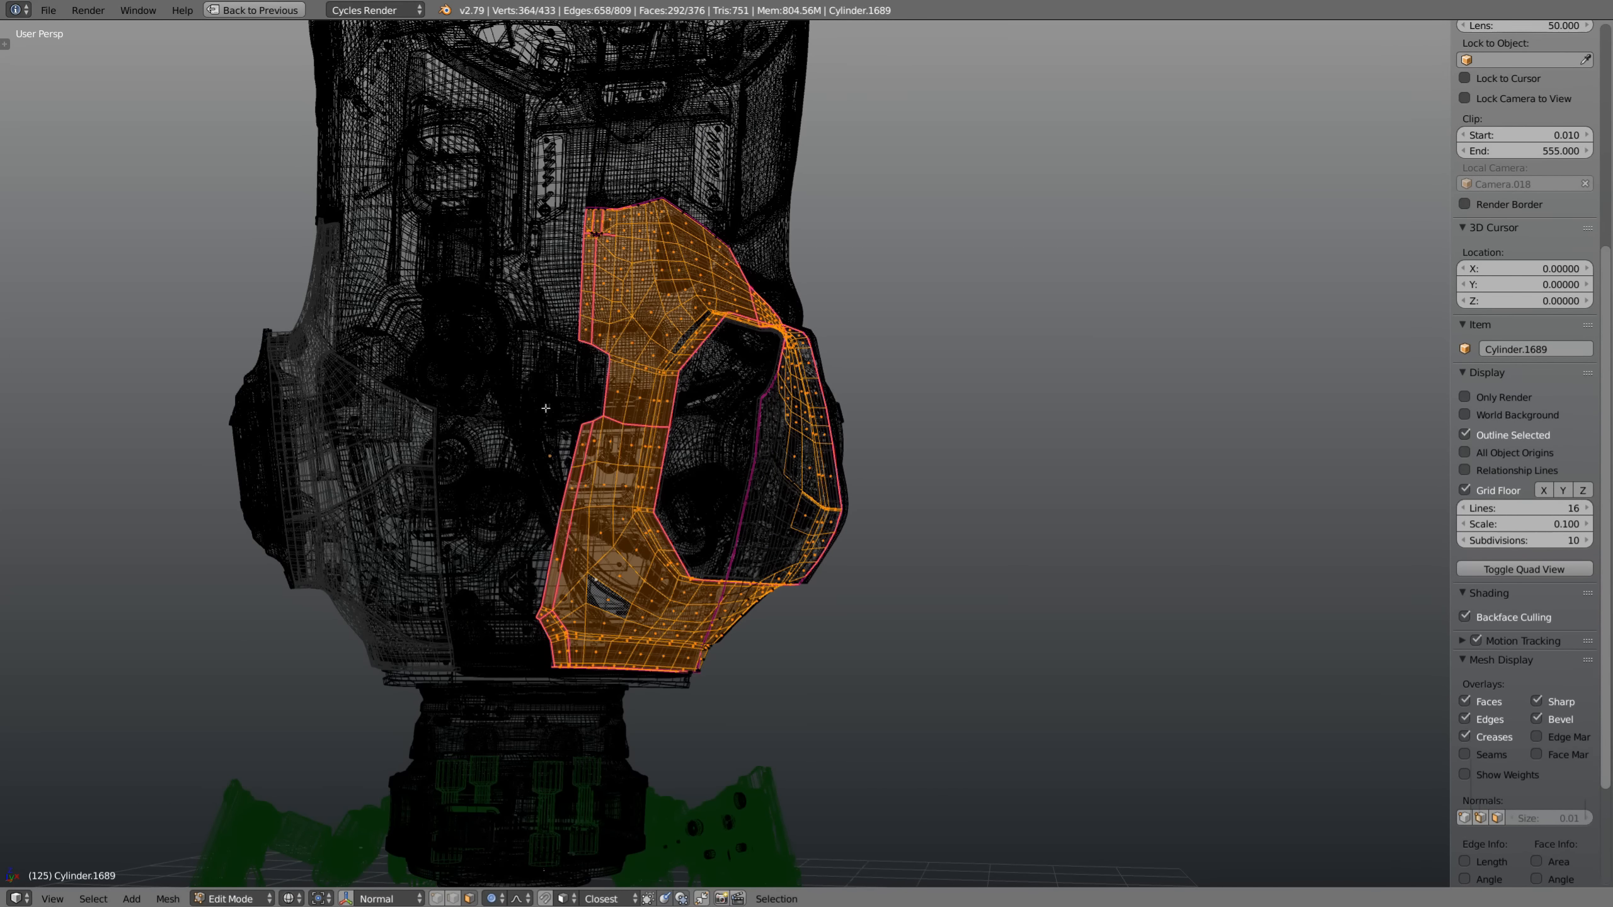
key("b")
left_click_drag(450, 146, 1026, 795)
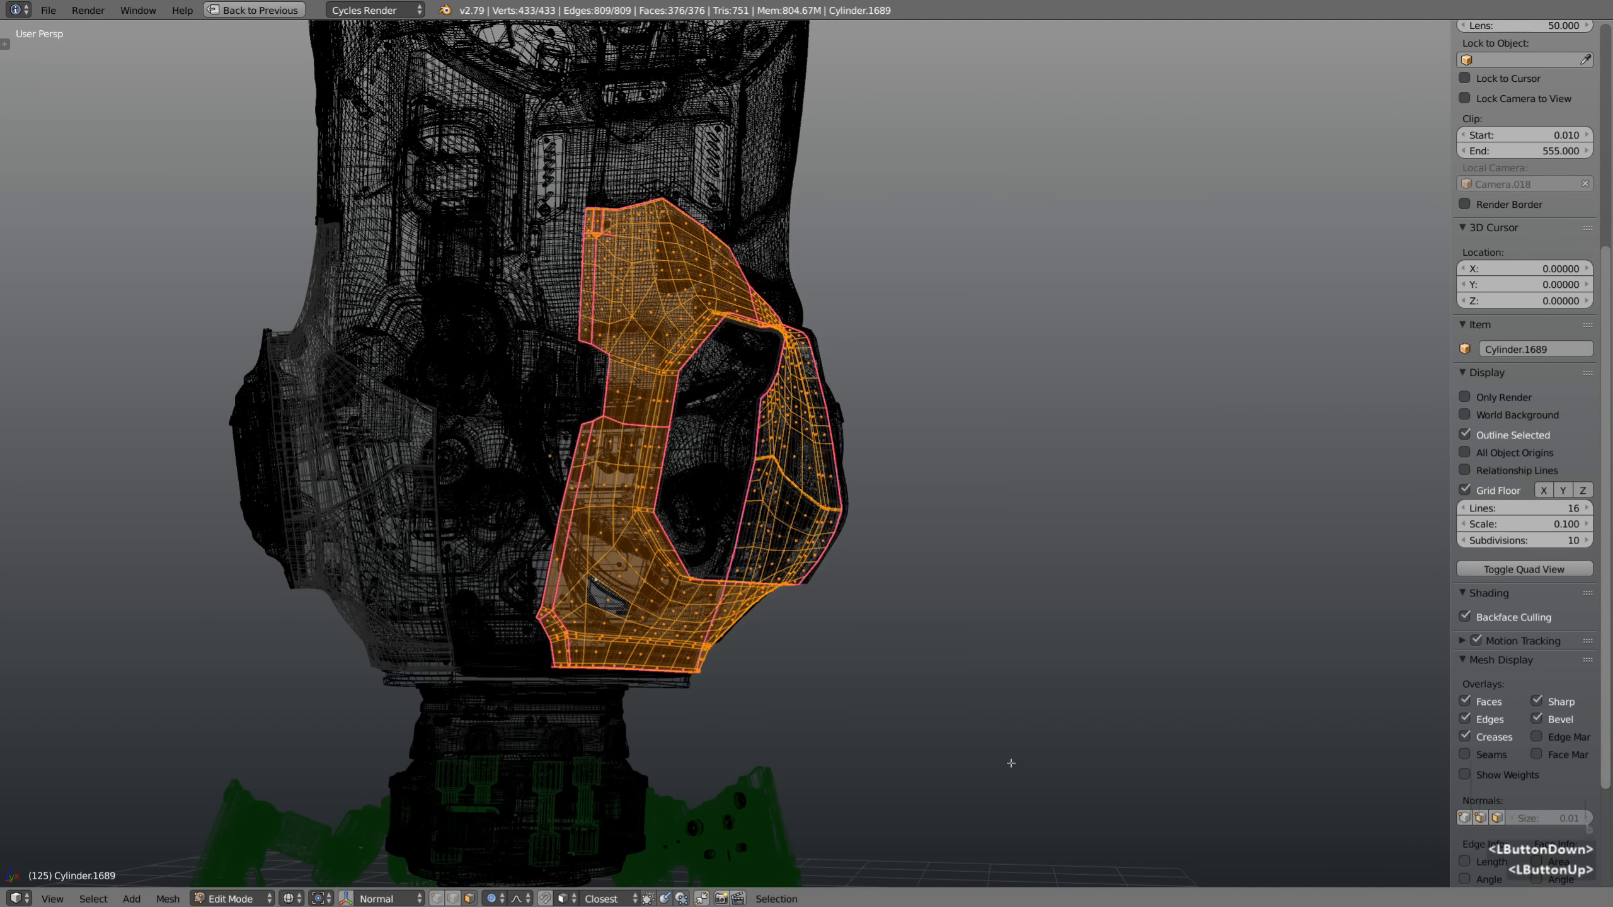
Check the side panel's selection in both wireframe and solid shading, return to solid shading, and clear the selection
mouse_move(697, 494)
middle_mouse_down()
mouse_move(689, 622)
mouse_move(811, 619)
middle_mouse_up()
key("z")
key("z")
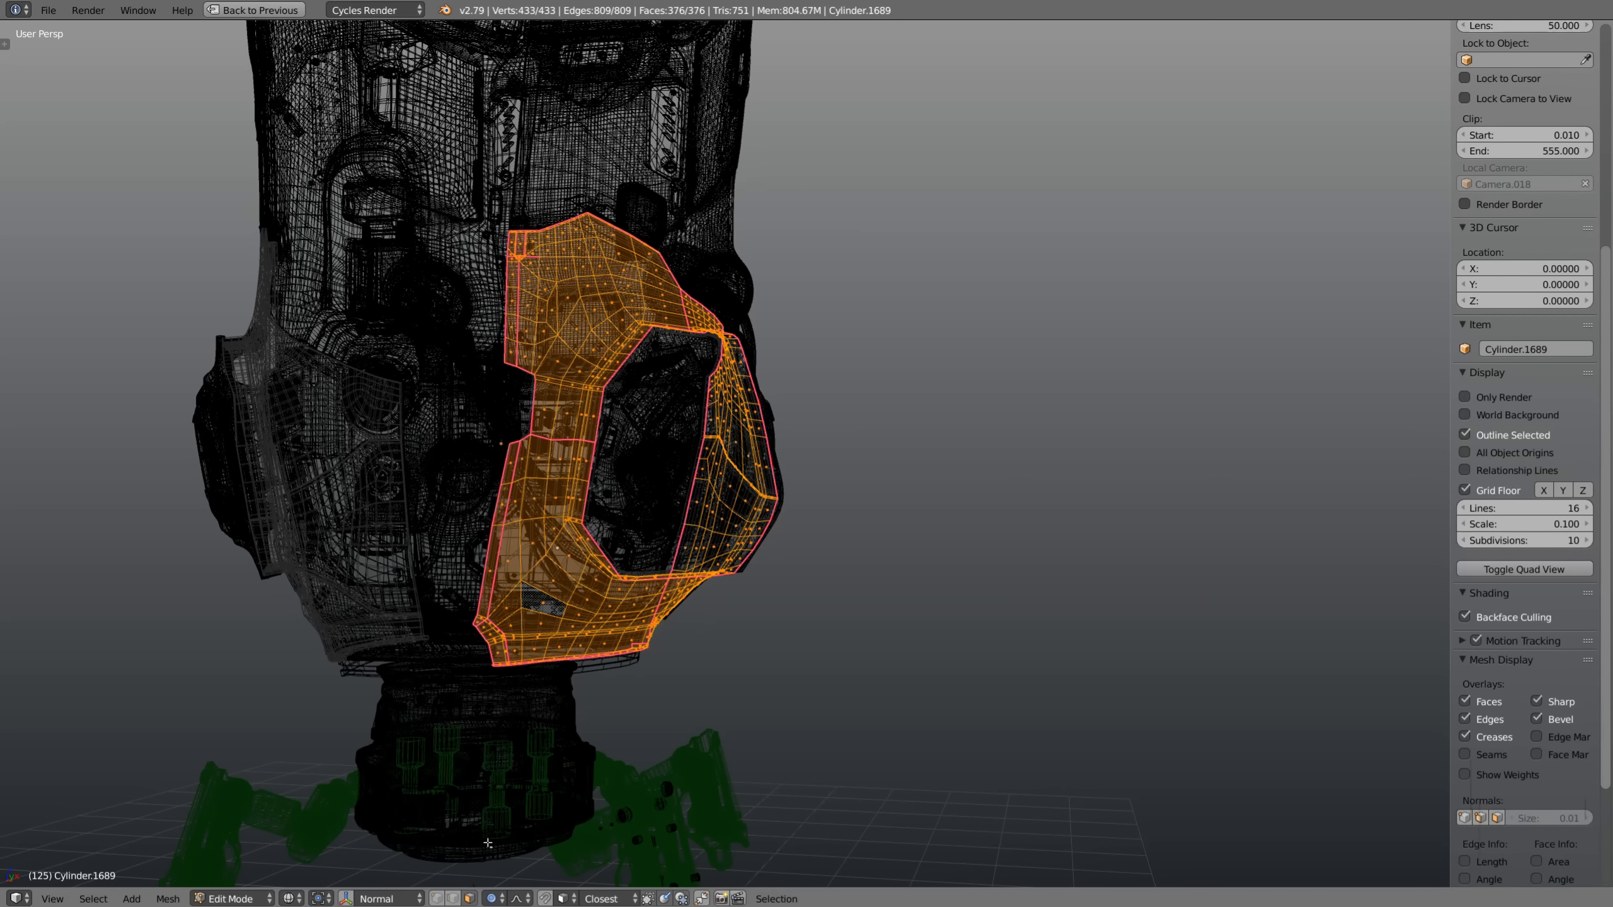
key("z")
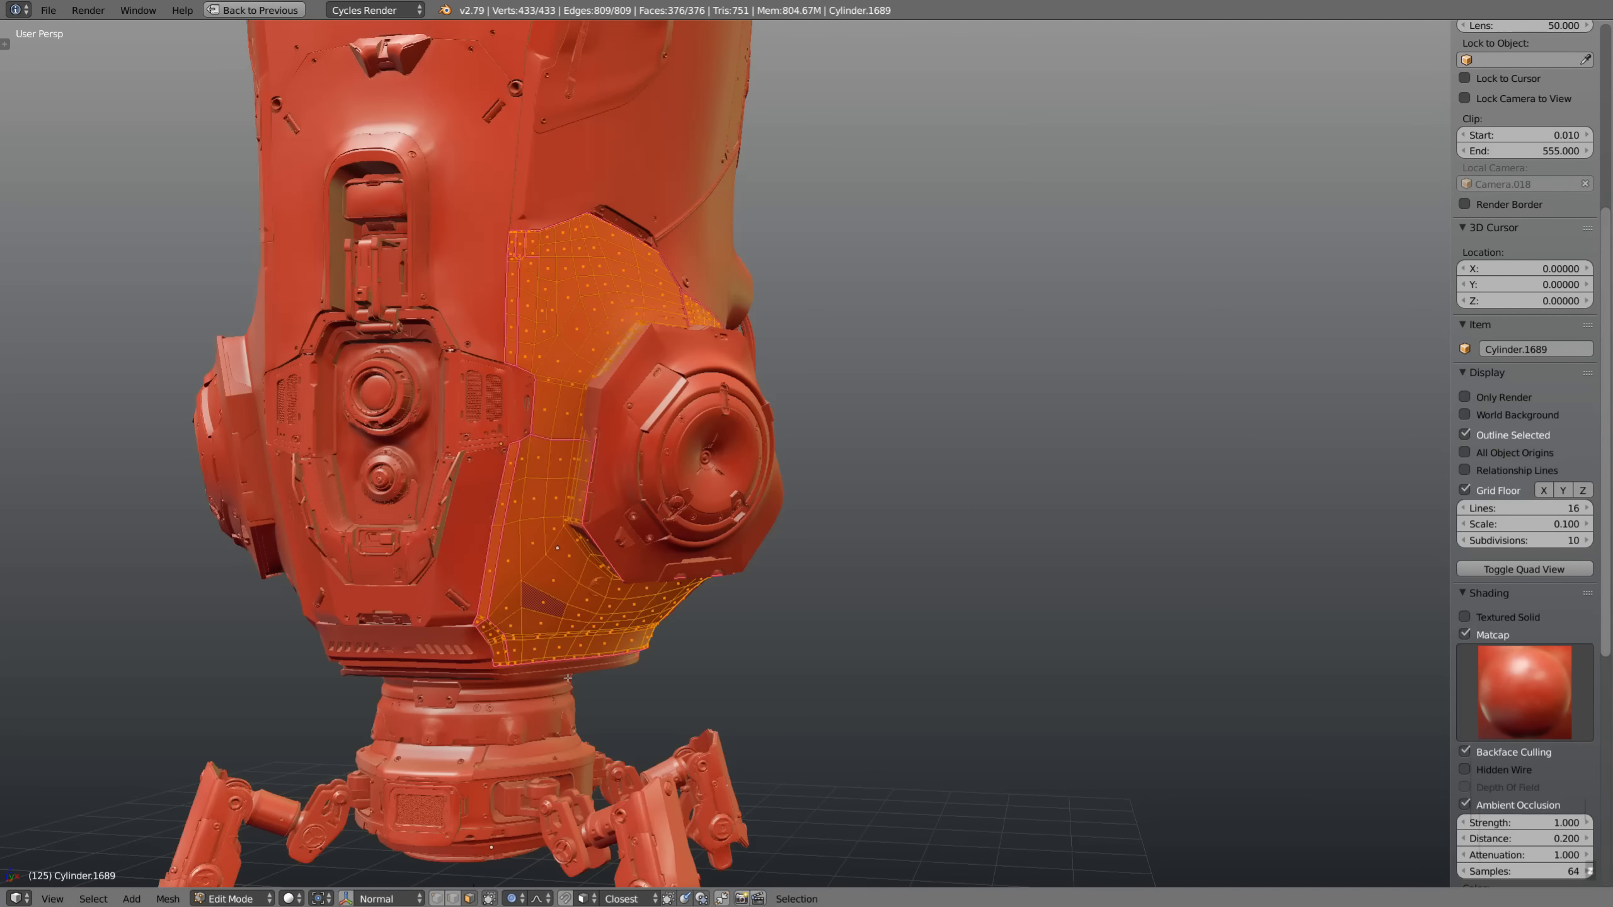
scroll(568, 678, "up", 5)
key("a")
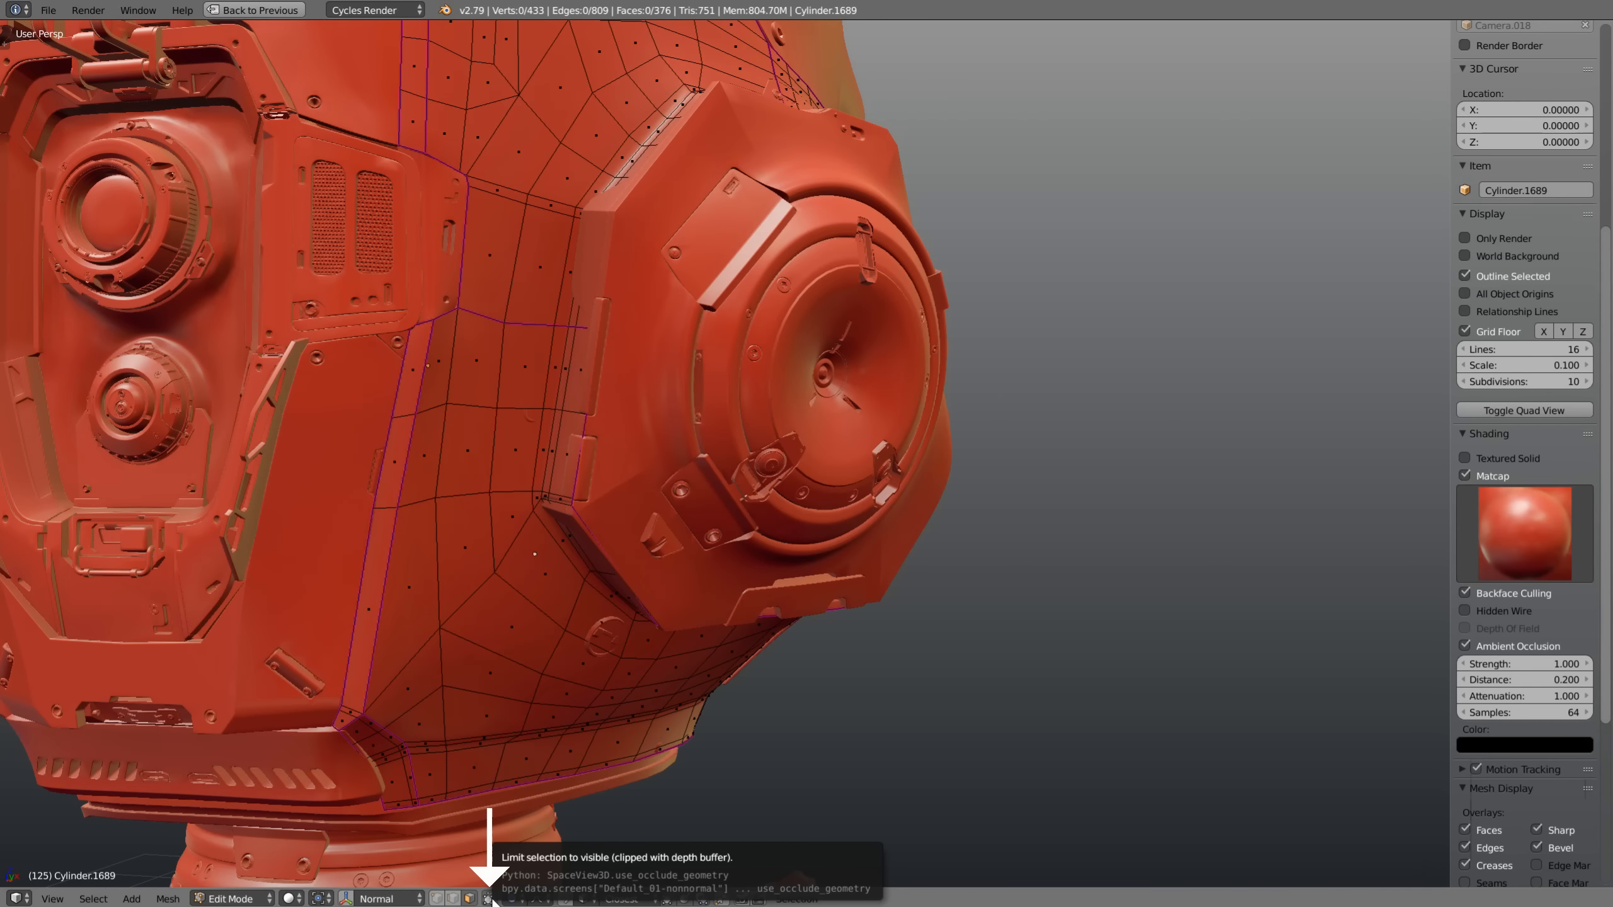
Toggle the limit selection to visible option and box-select across the octagonal side cover and its surroundings
left_click(490, 899)
middle_click_drag(834, 432, 673, 190)
key("b")
left_click_drag(666, 166, 1155, 655)
middle_click_drag(616, 579, 641, 603)
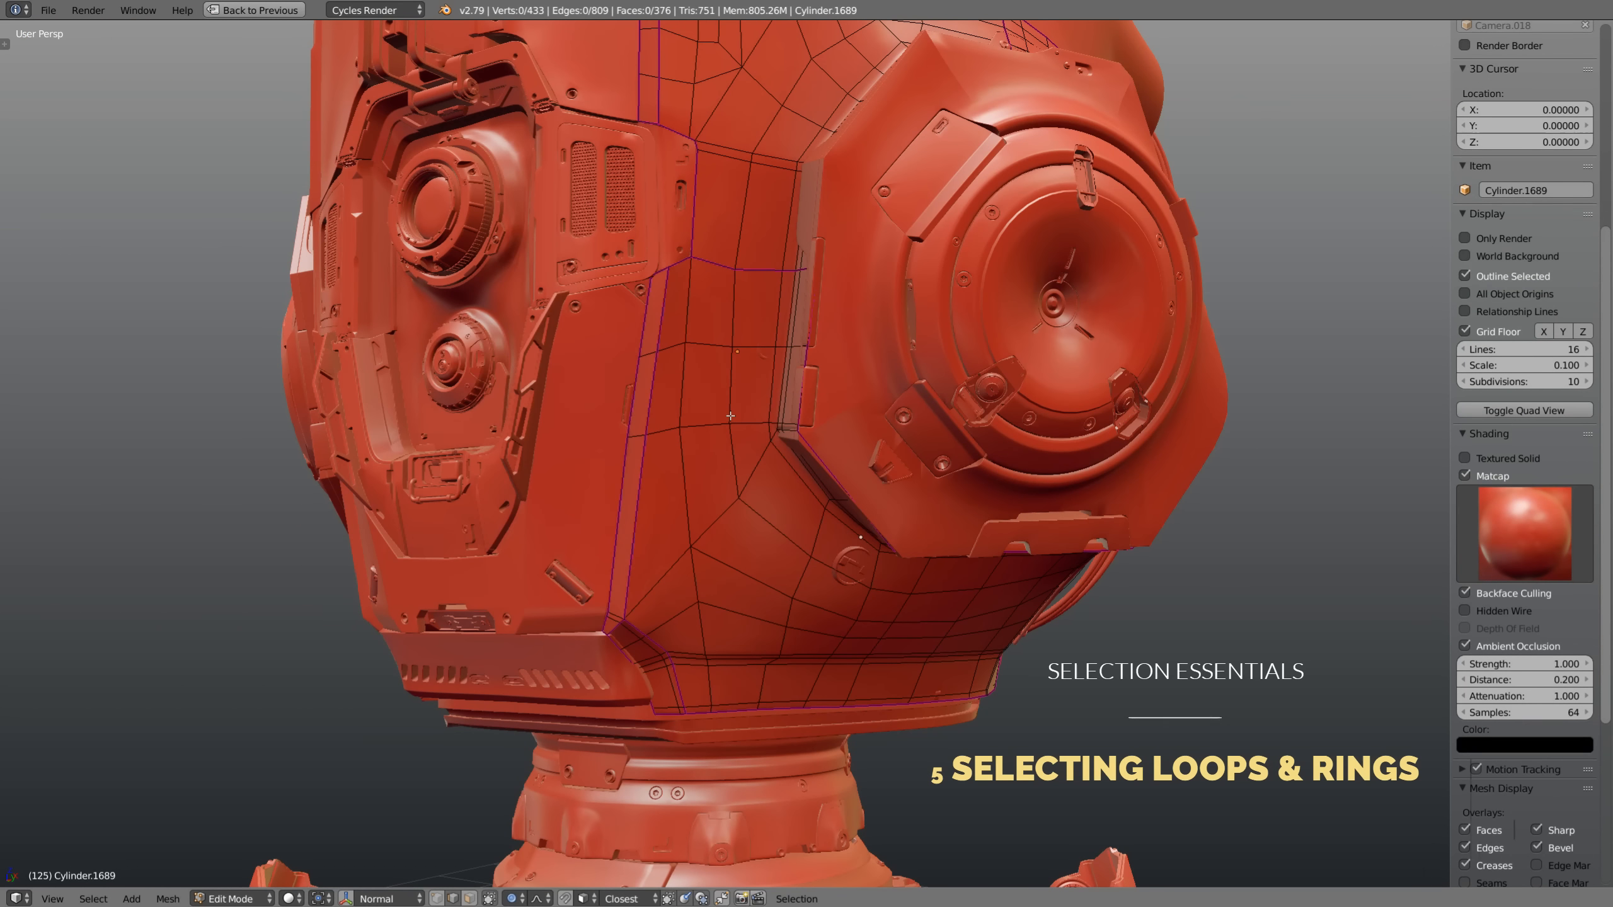
Select the edge loop running around the octagonal cover, add the neighbouring loop below it, and deselect the loops
left_click(731, 375, "alt")
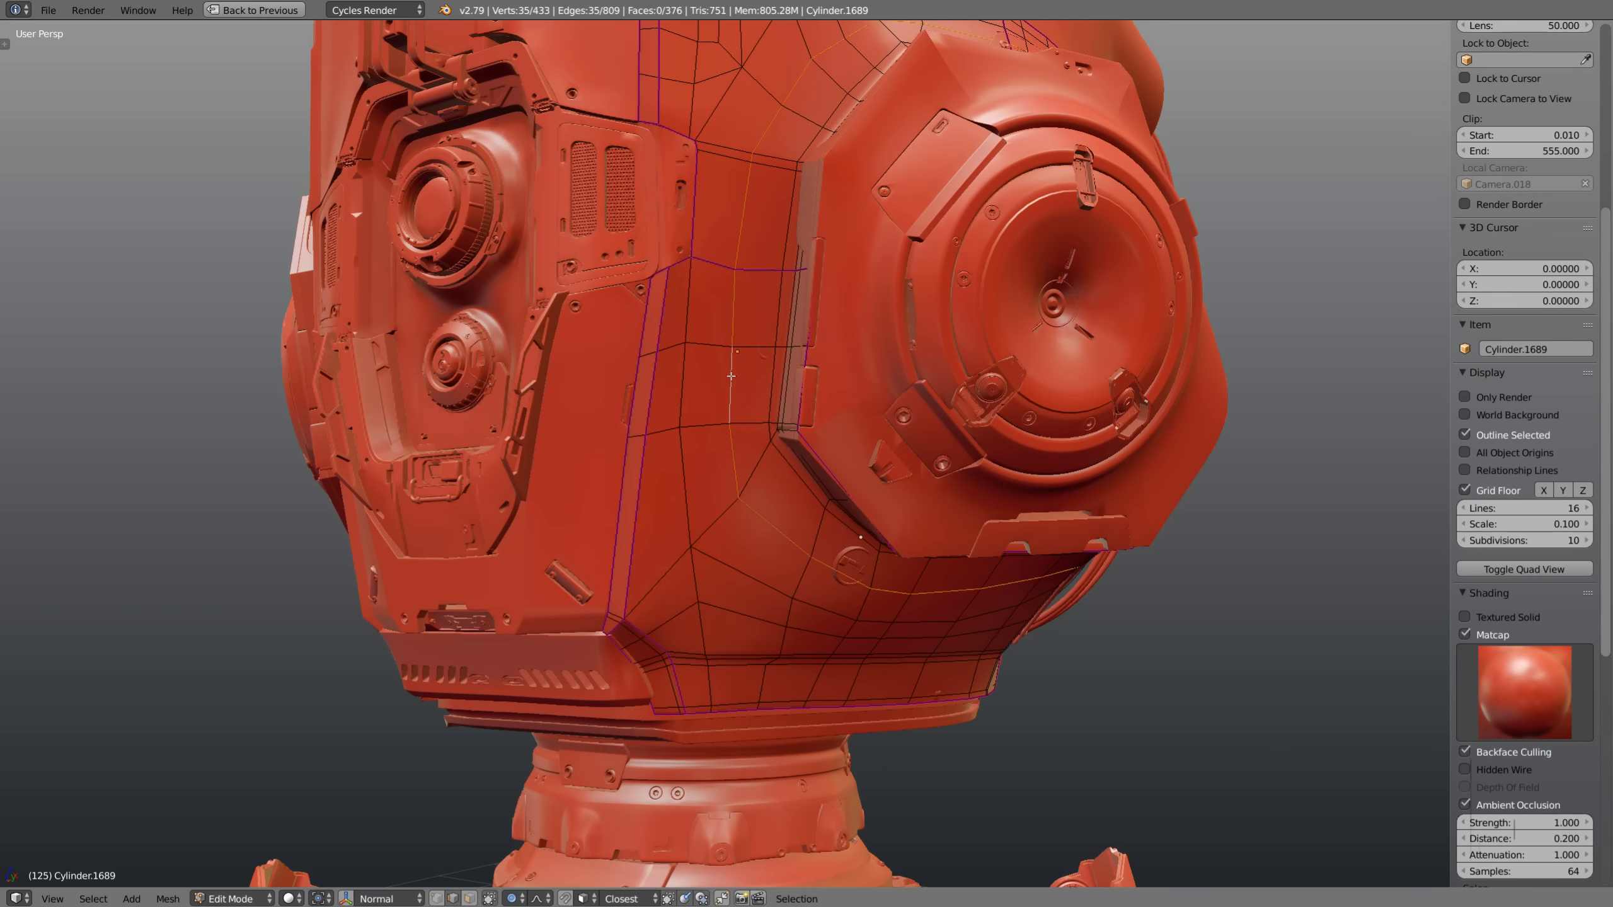
left_click(742, 570, "alt+shift")
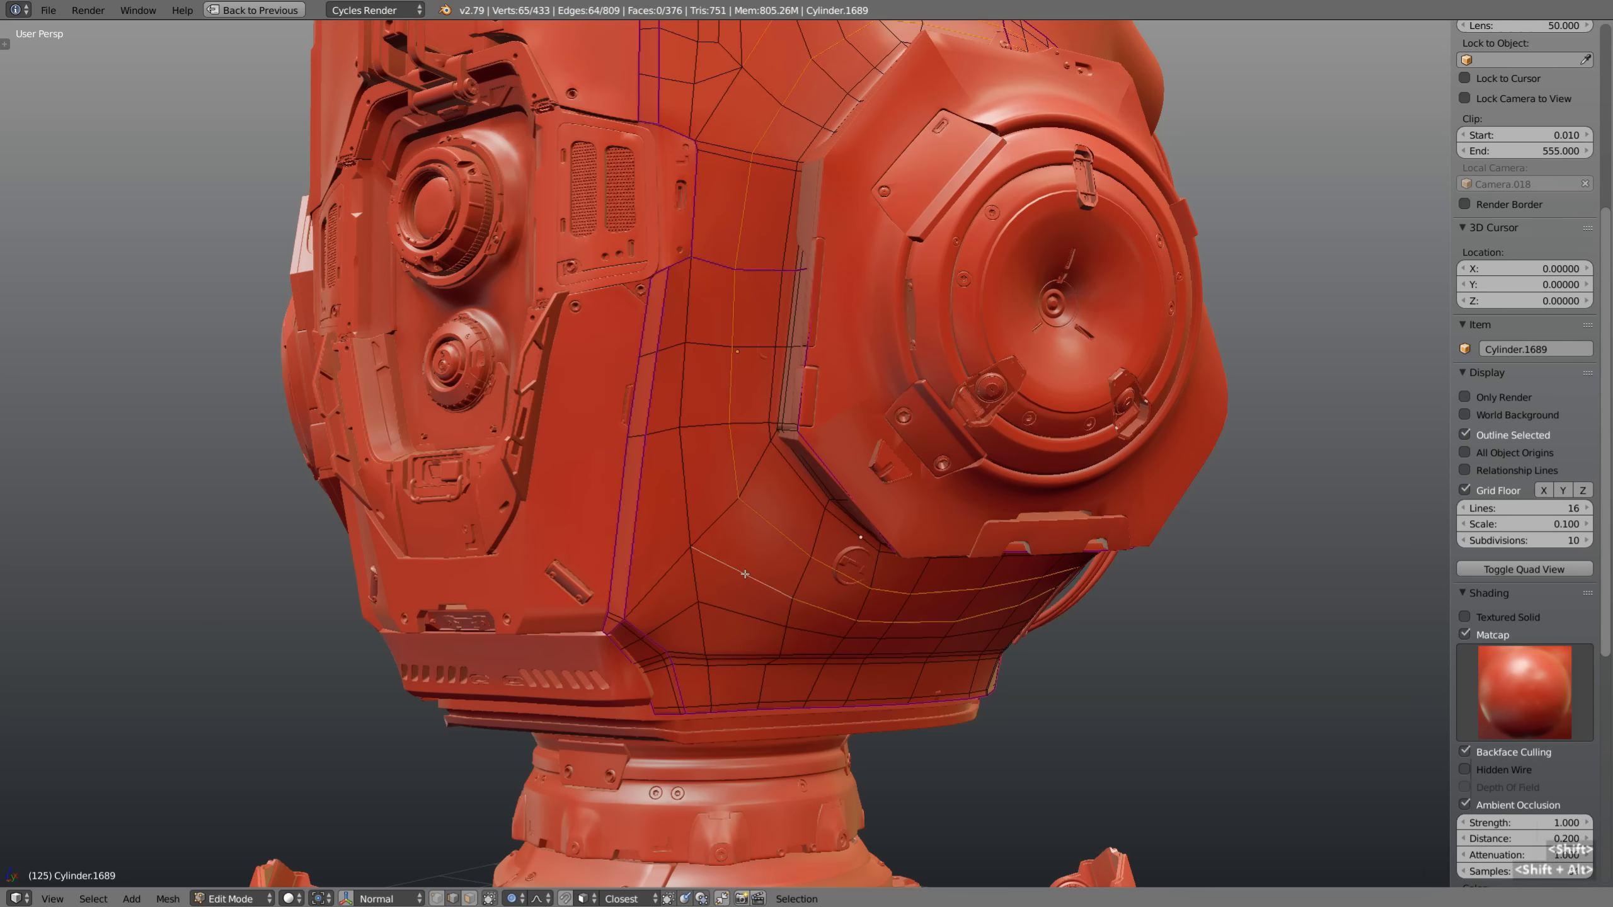
right_click(745, 574, "alt+shift")
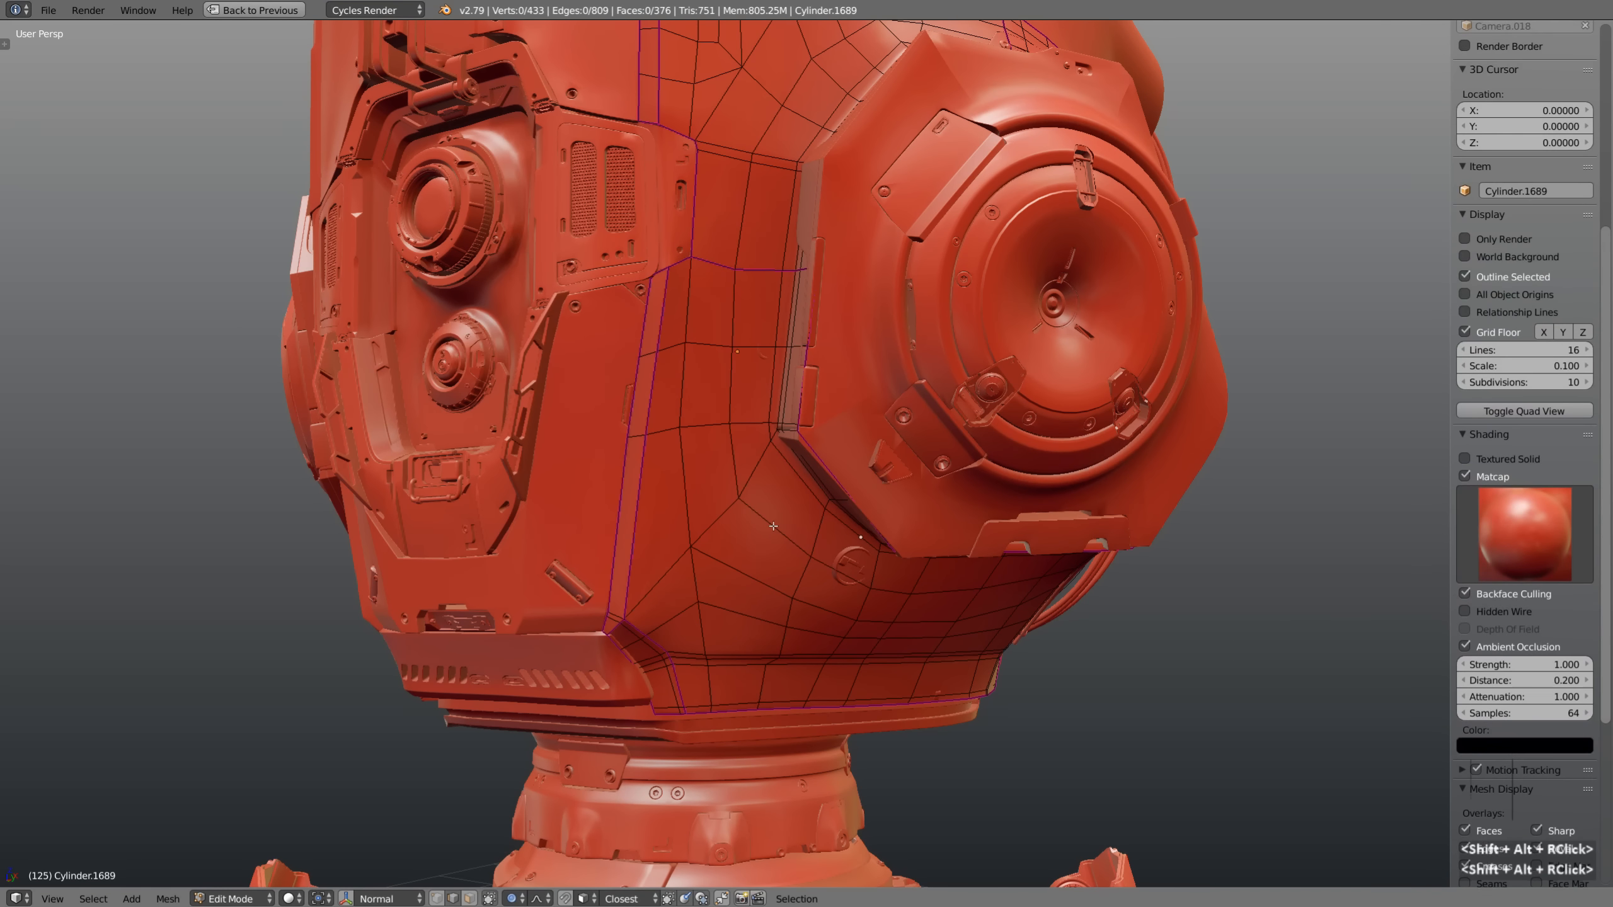
Select one edge below the octagonal cover's lower corner and expand it to its full loop with Edge Loops
right_click(777, 504)
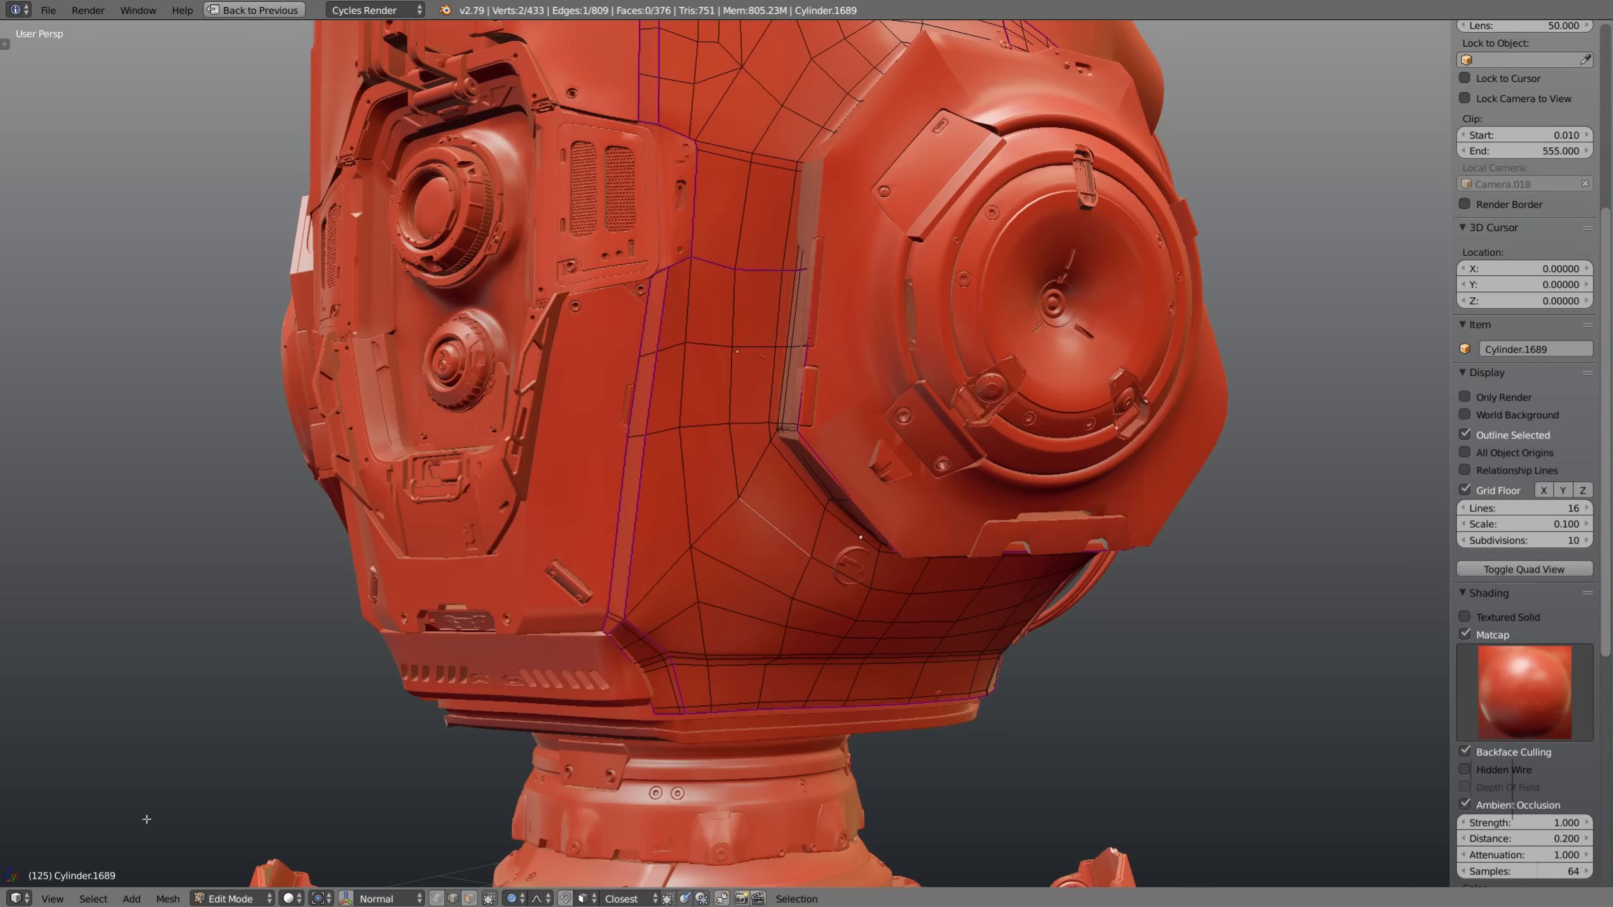
left_click(92, 898)
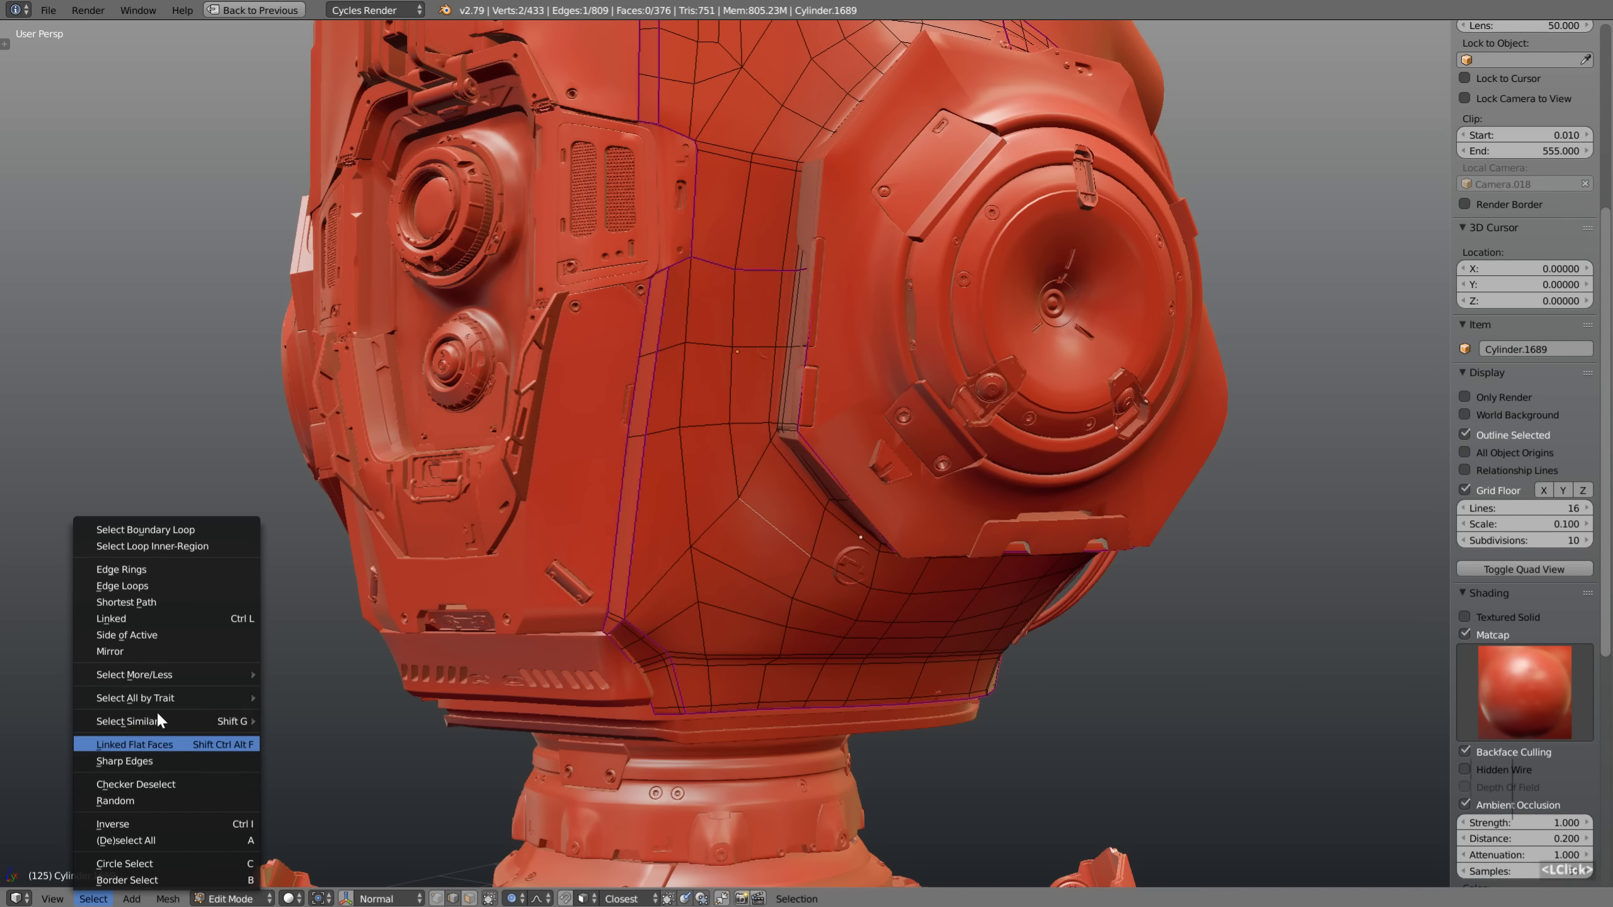
left_click(151, 586)
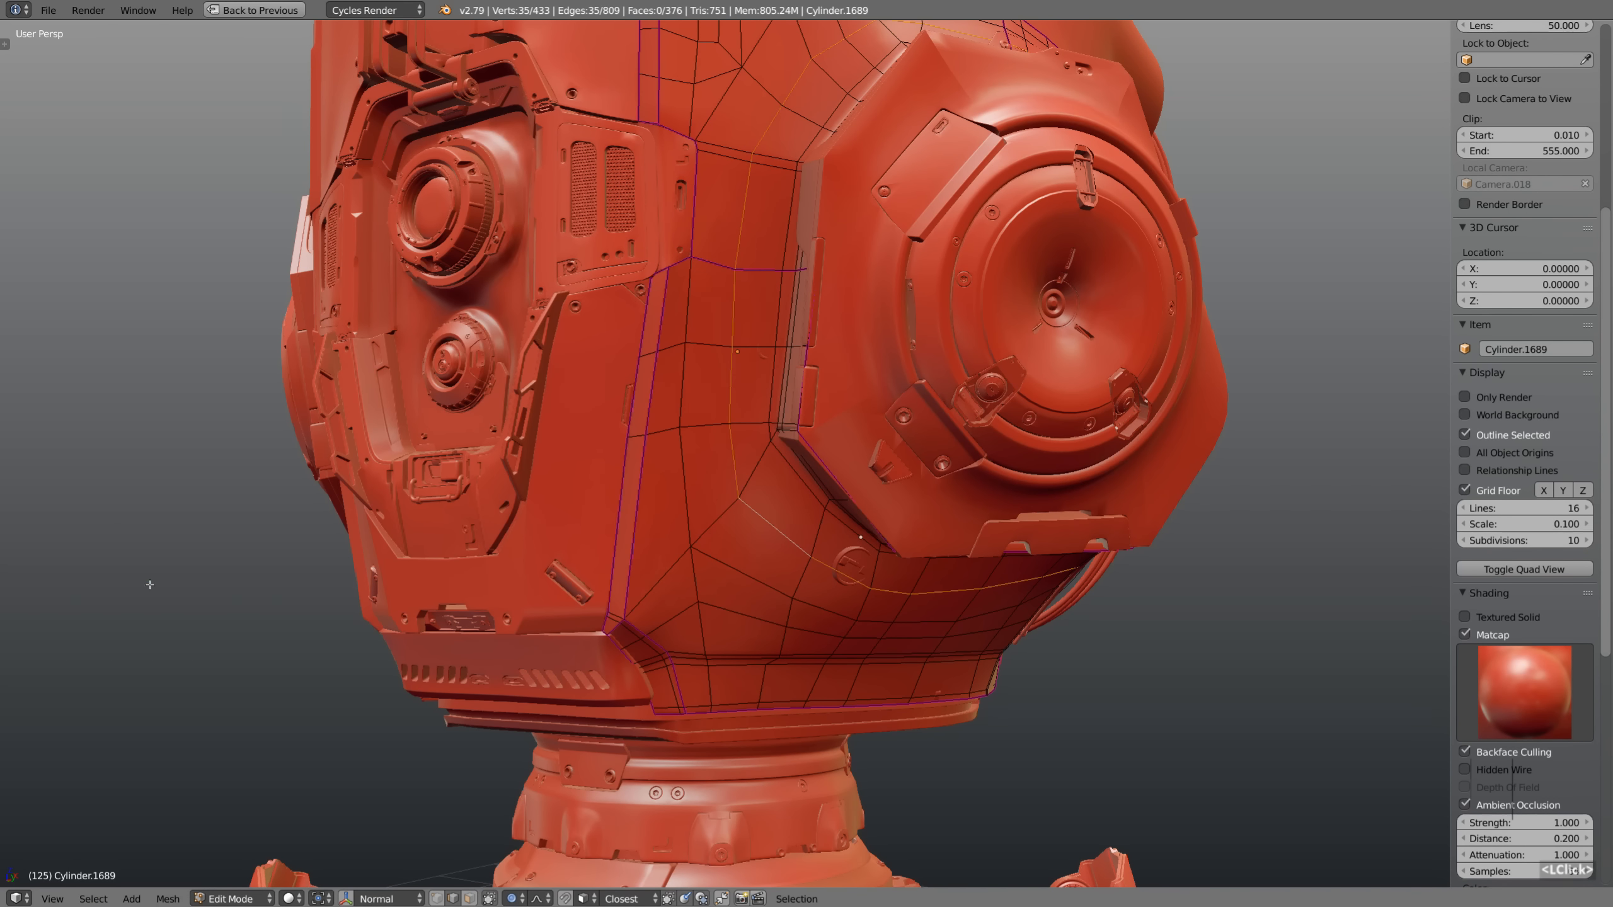
Reduce the selection to the single edge below the cover and run Edge Loops from the edge-specific operations
right_click(768, 522, "alt+shift")
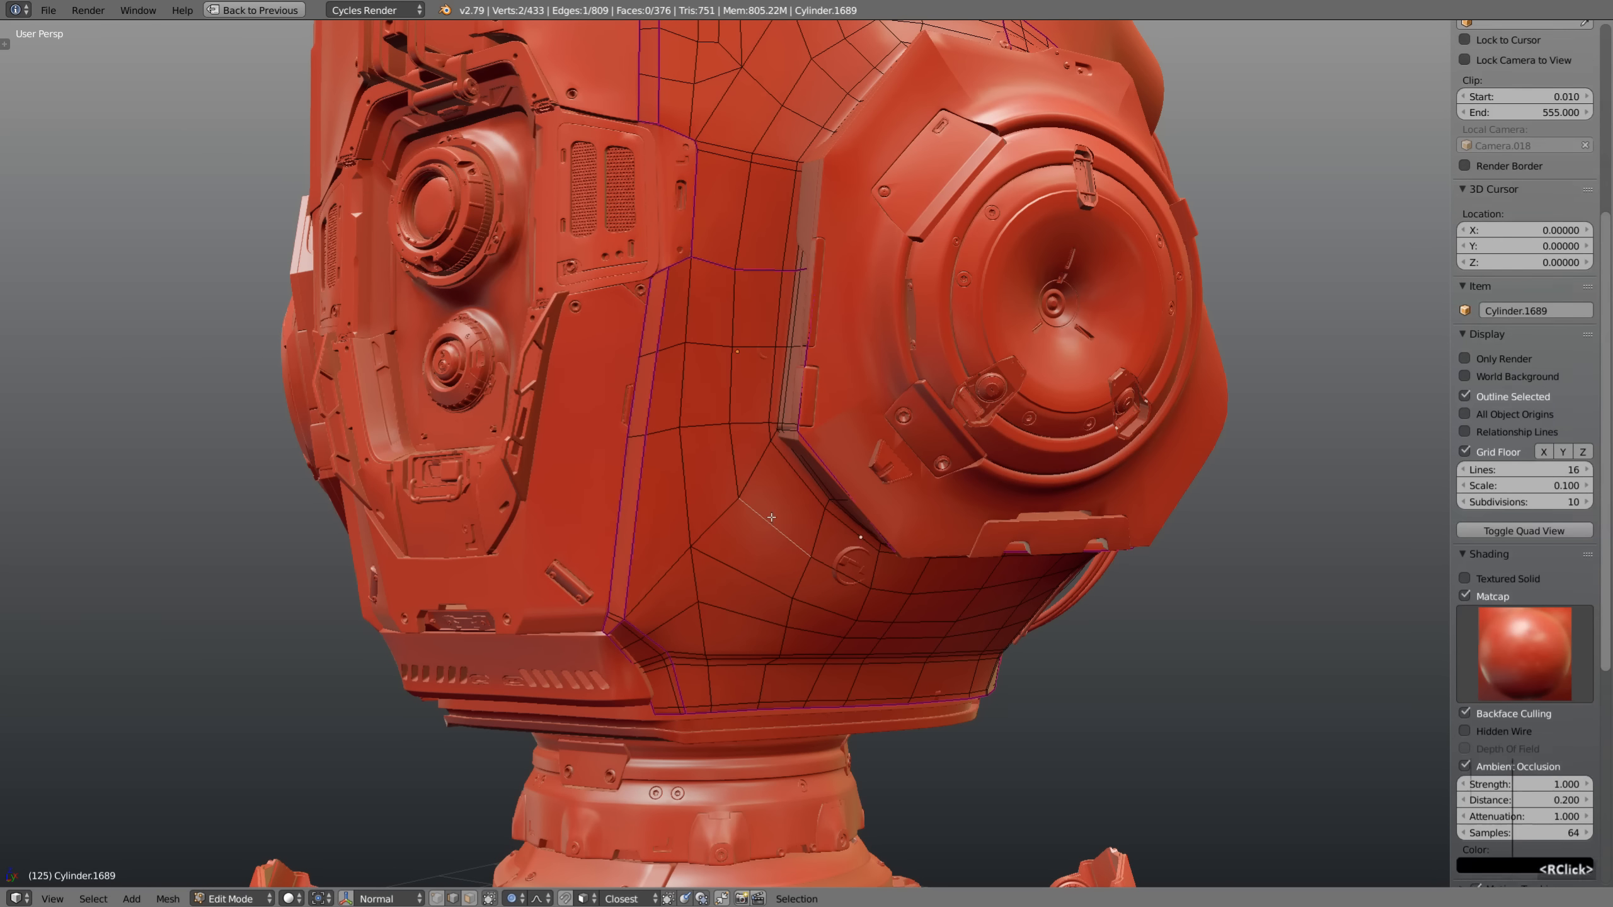
right_click(758, 548)
key("ctrl+e")
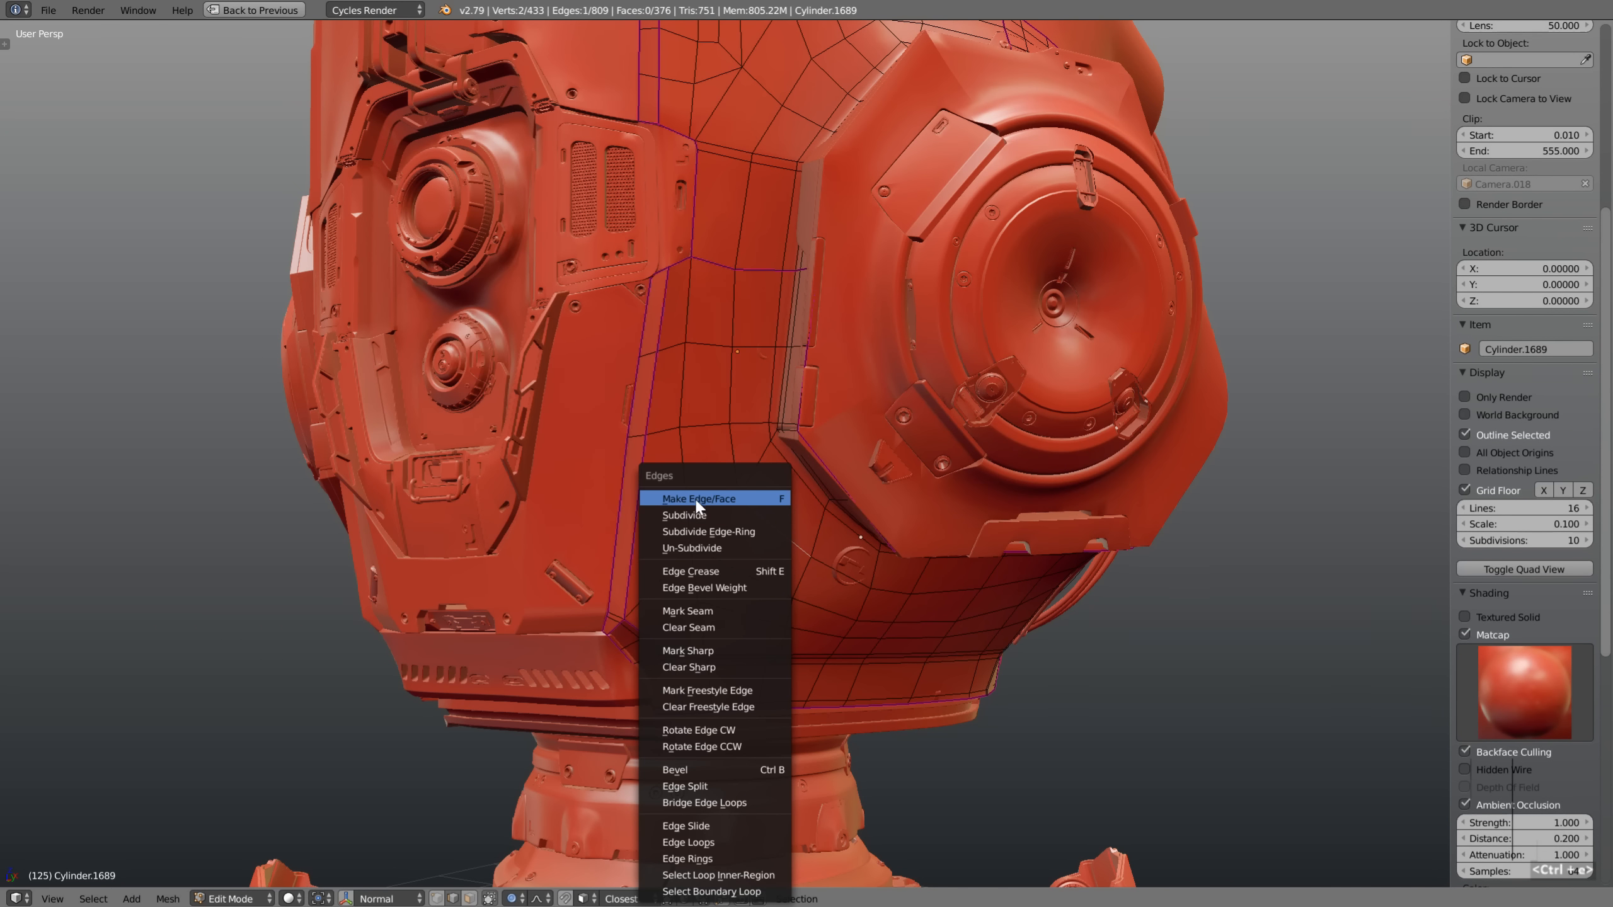
left_click(714, 843)
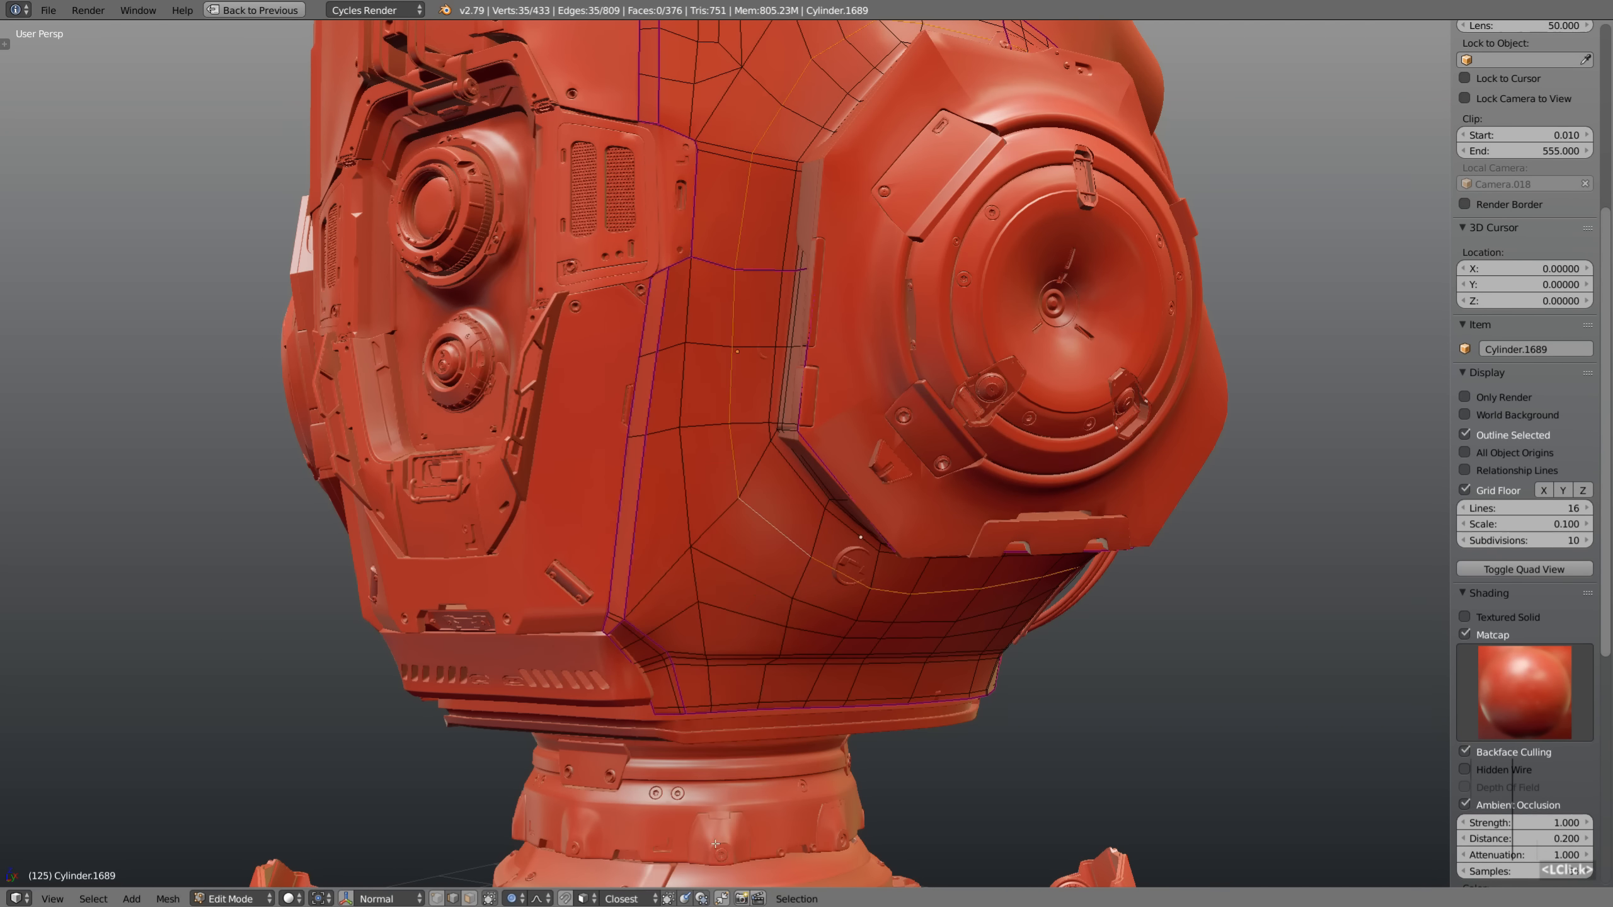
Reselect the single edge below the cover and expand it into its ring with the Edge Rings command
right_click(762, 565)
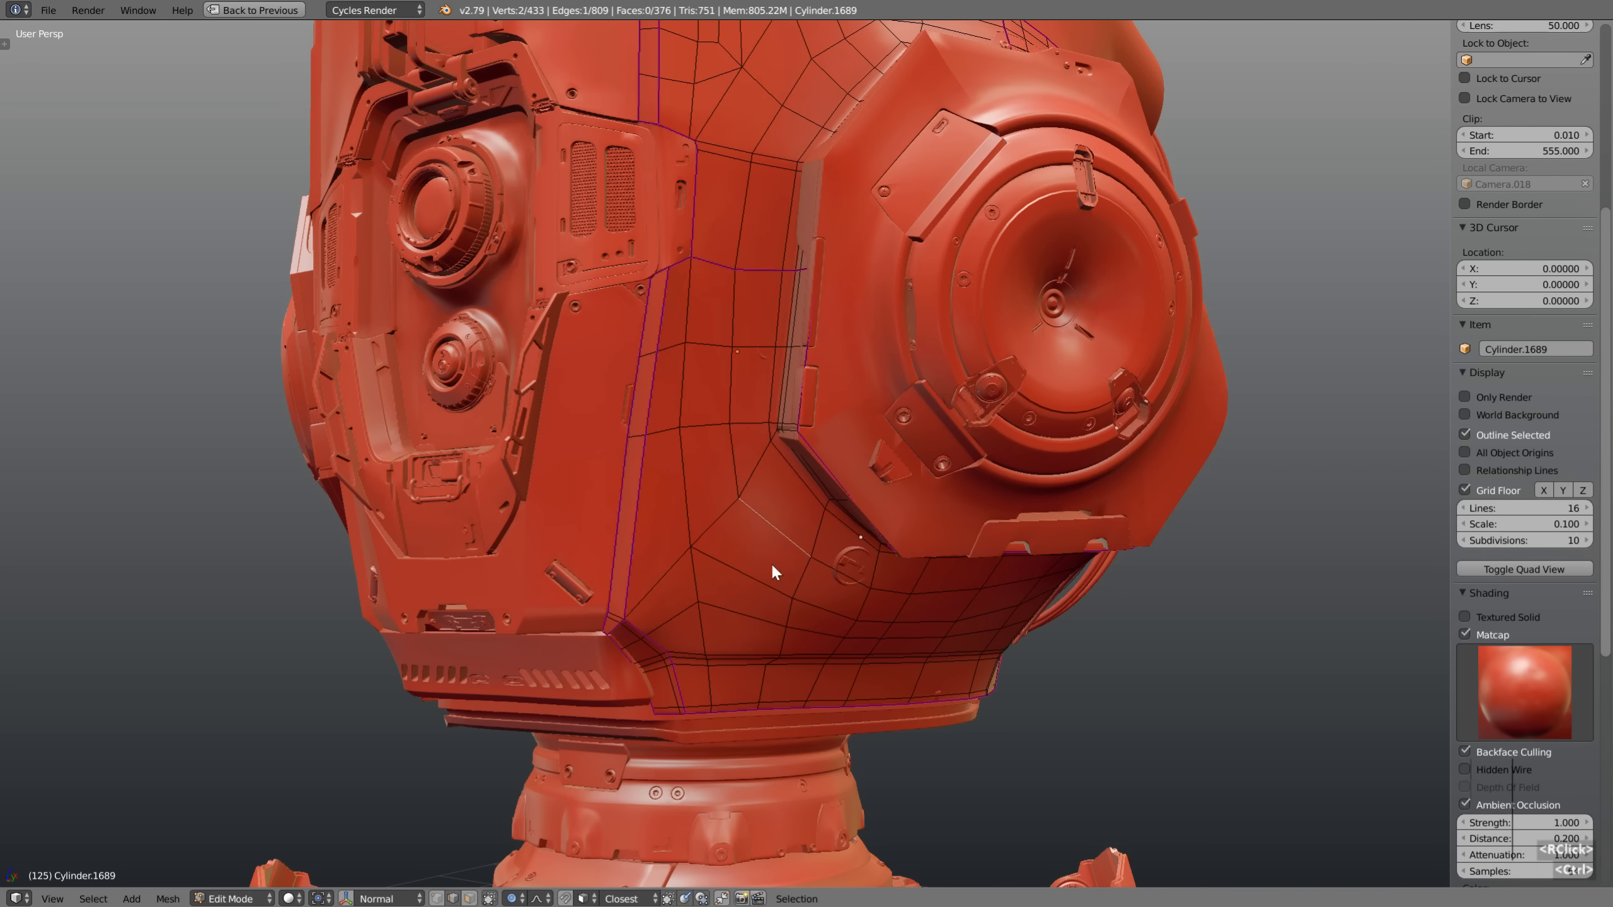
key("ctrl+e")
left_click(756, 565)
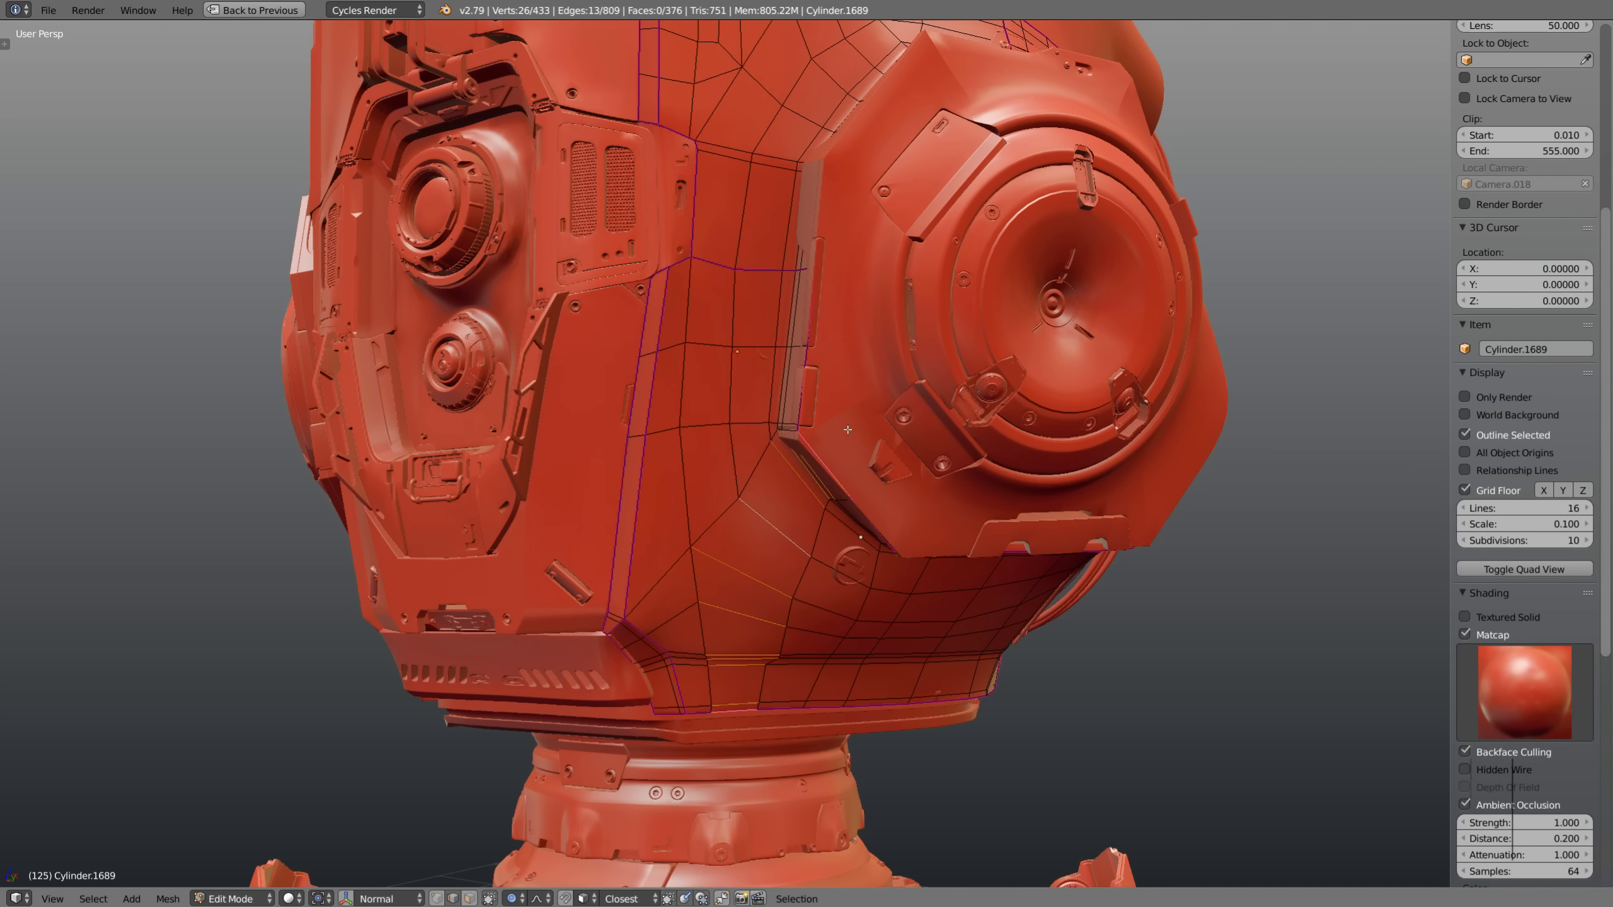
left_click(95, 898)
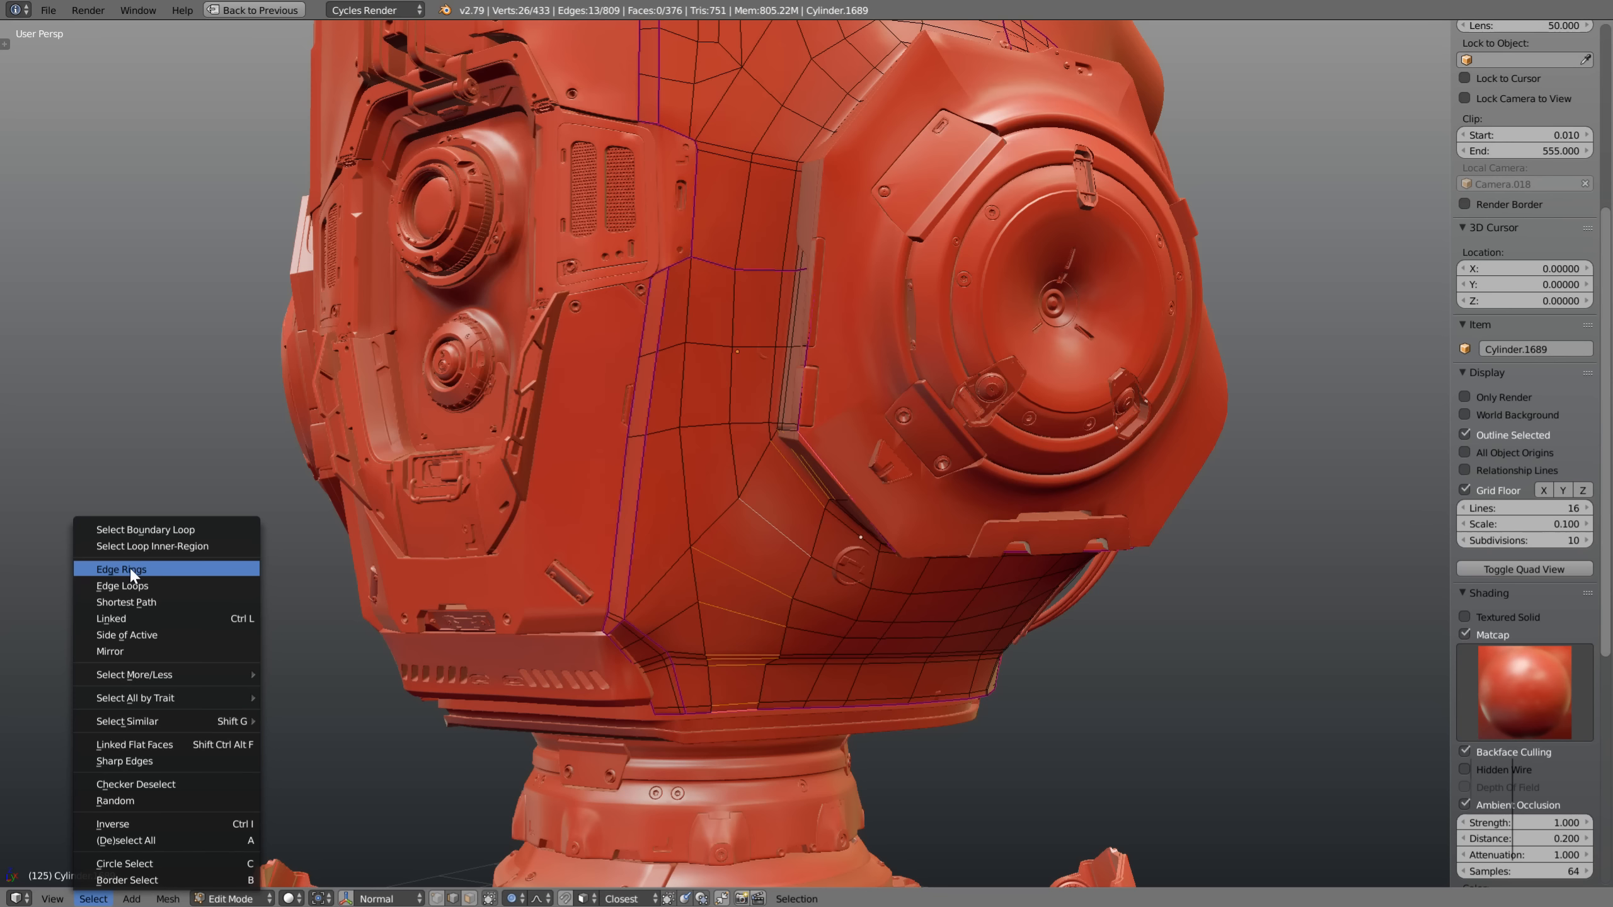
Ring-select directly from the edge below the cover, and switch the selection between neighbouring edge rings on the lower panel
right_click(778, 528, "ctrl+alt")
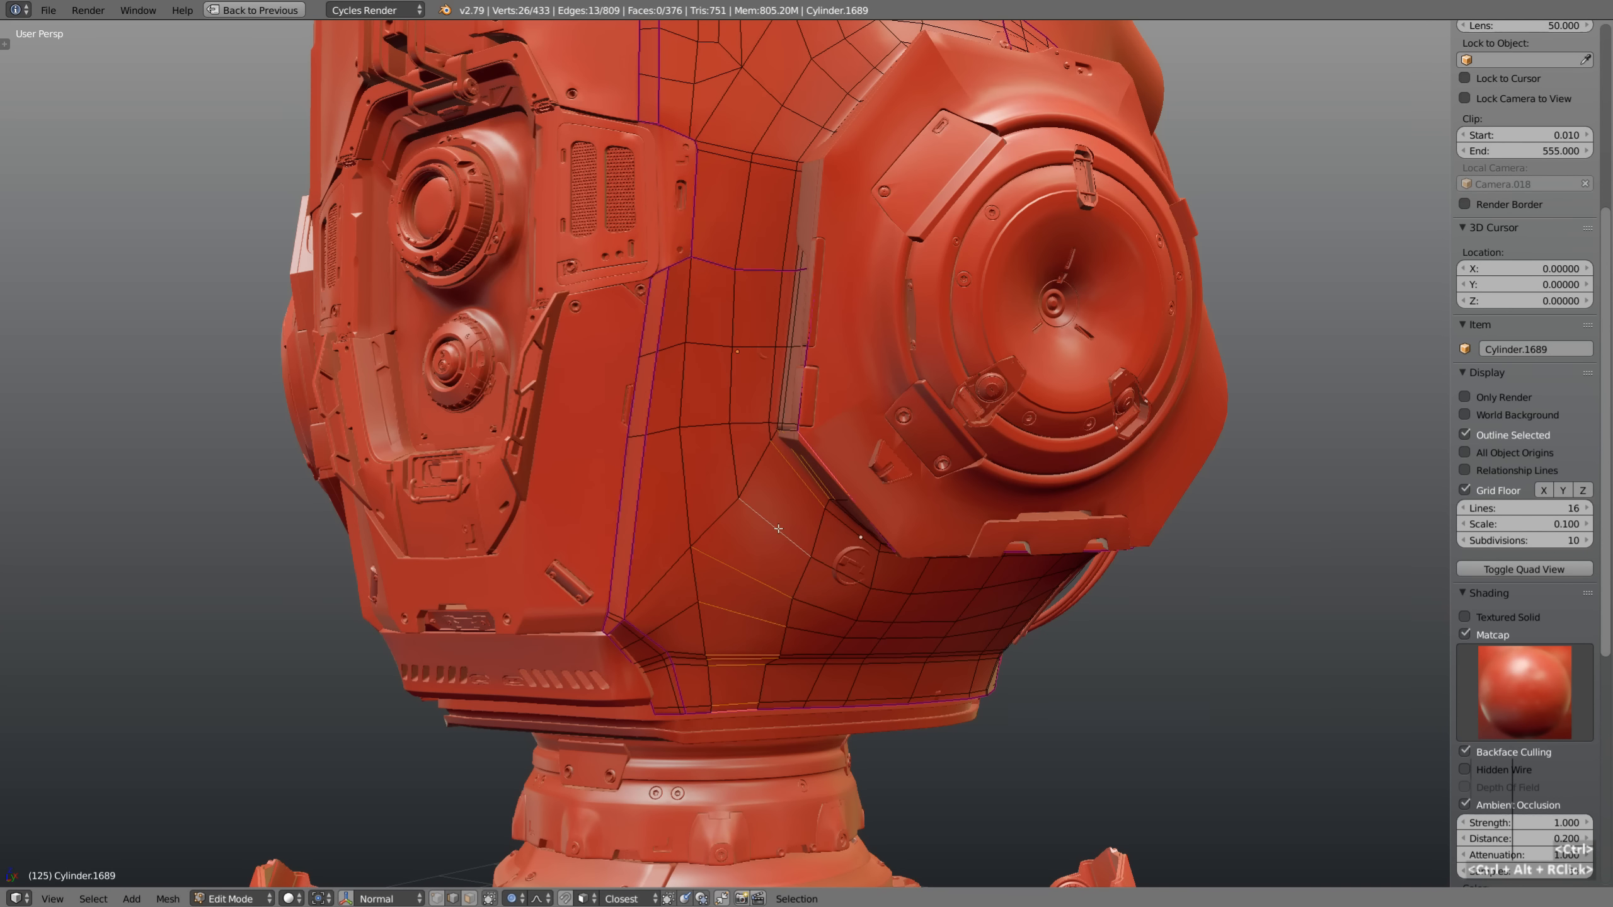
right_click(830, 565, "ctrl+alt")
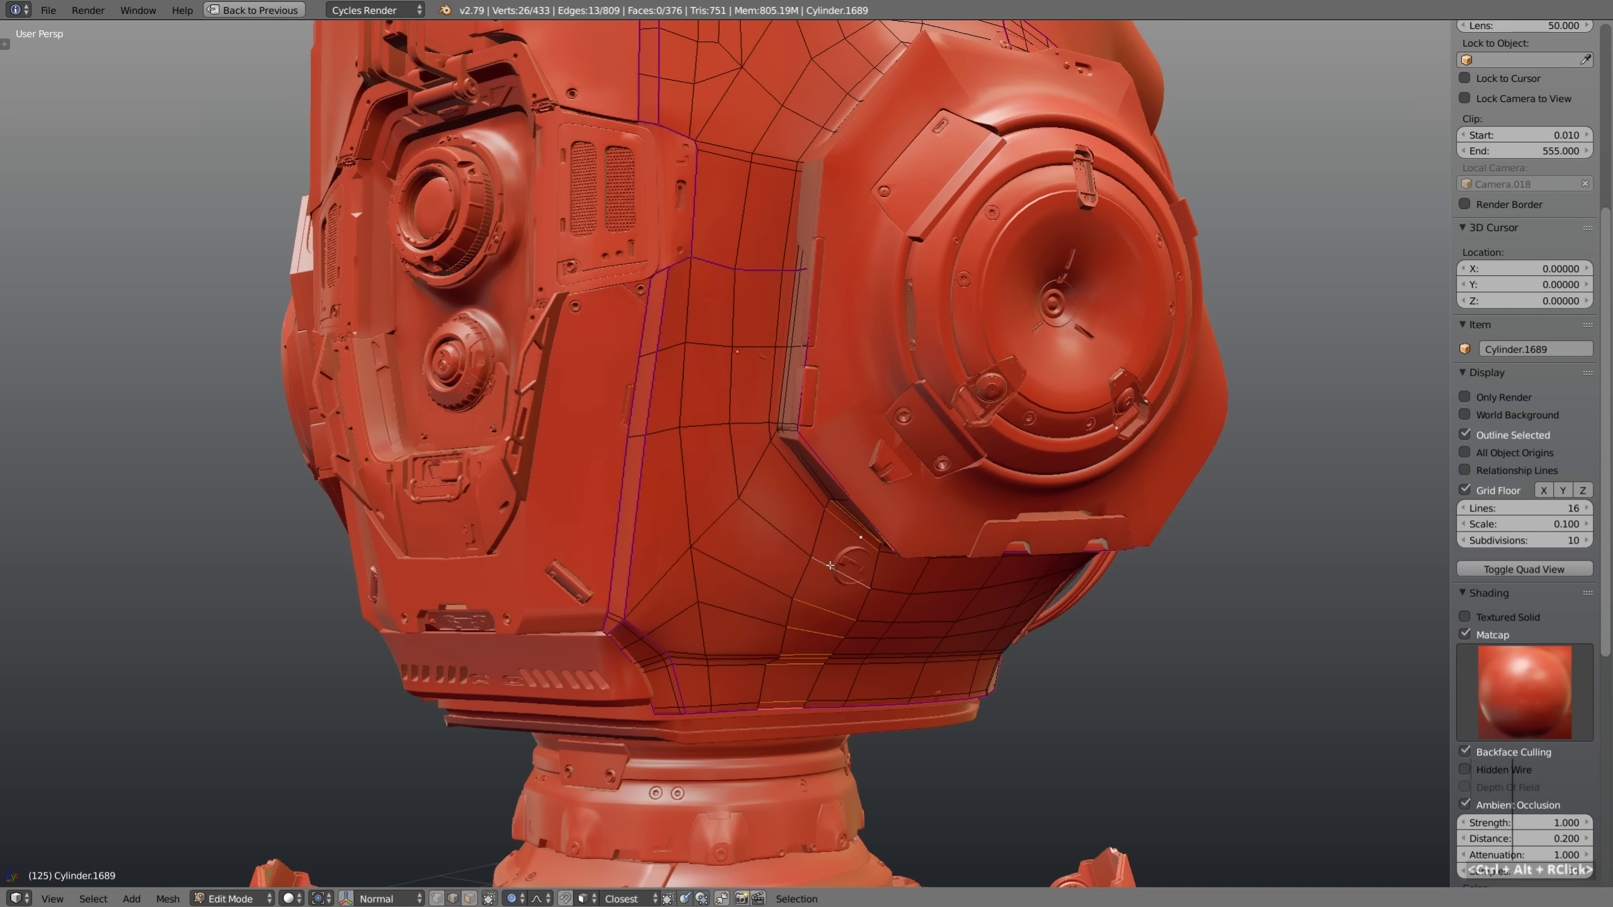
right_click(882, 591, "ctrl+alt")
right_click(862, 585, "ctrl+alt")
right_click(802, 551, "ctrl+alt")
right_click(858, 583, "ctrl+alt")
Add further edge rings across the lower panel to the selection with the properties sidebar hidden, and clear the selection
right_click(771, 538, "ctrl+alt+shift")
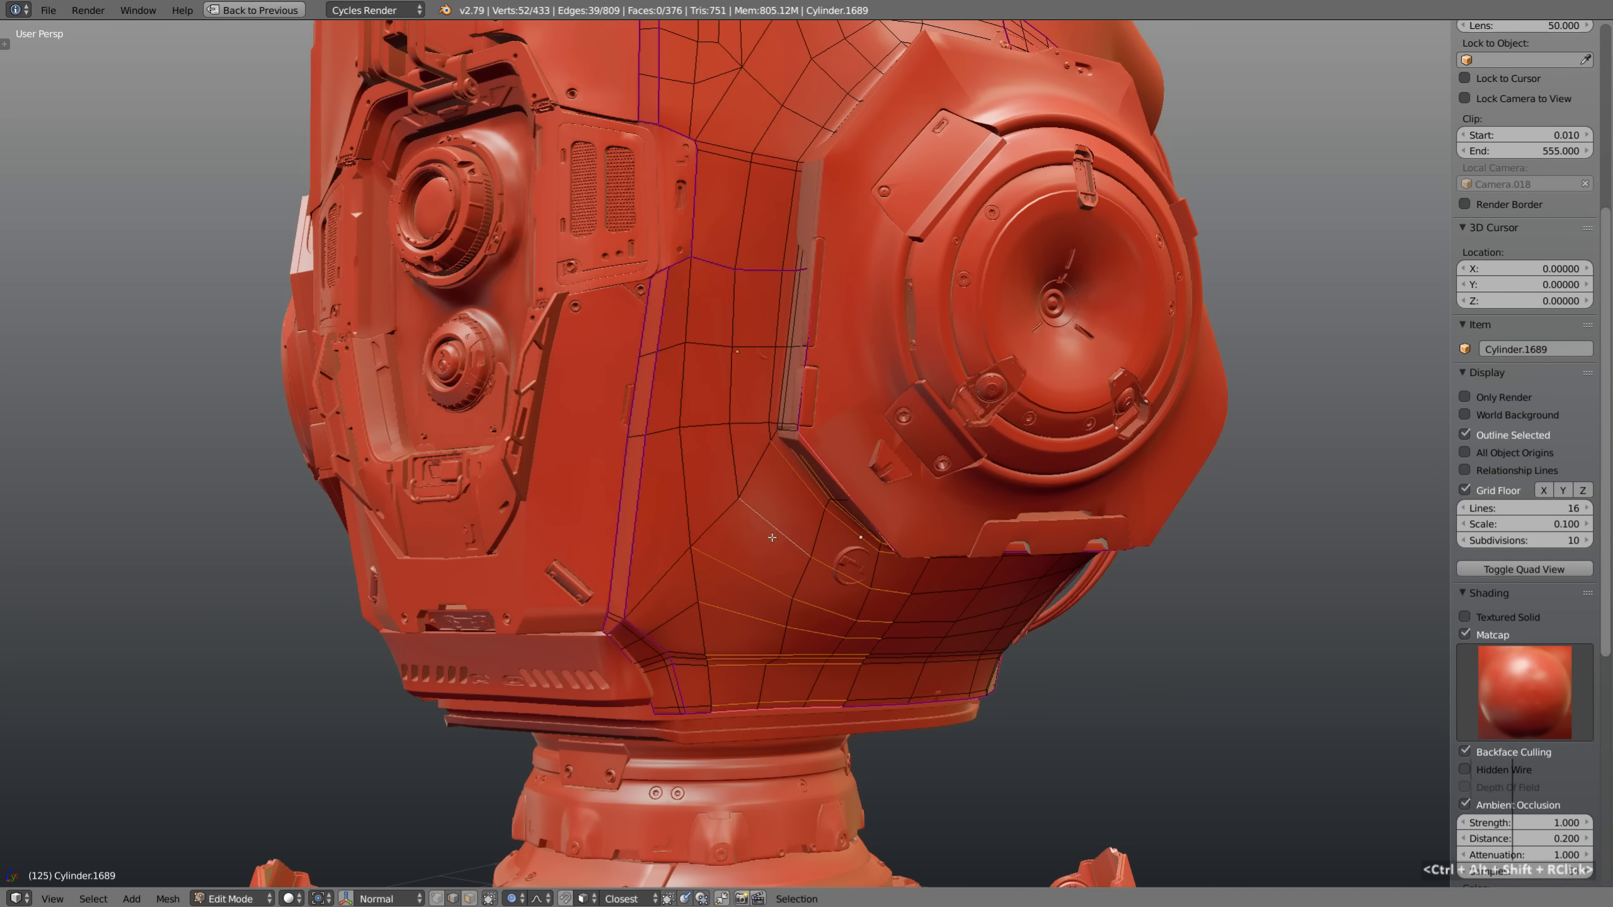
key("n")
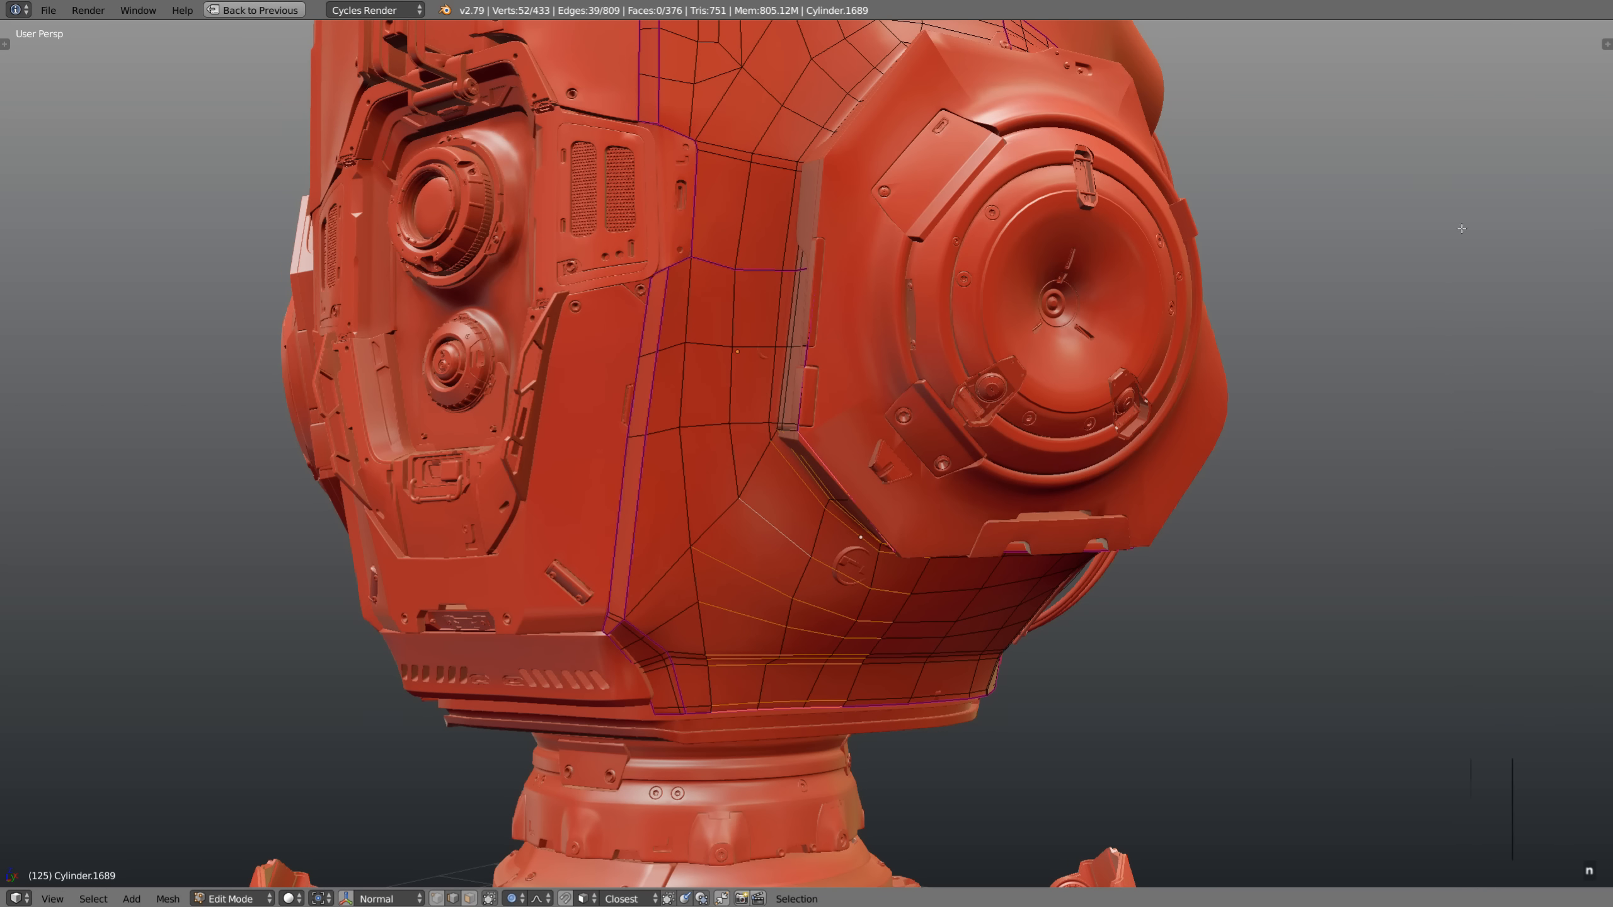
right_click(857, 594, "ctrl+alt+shift")
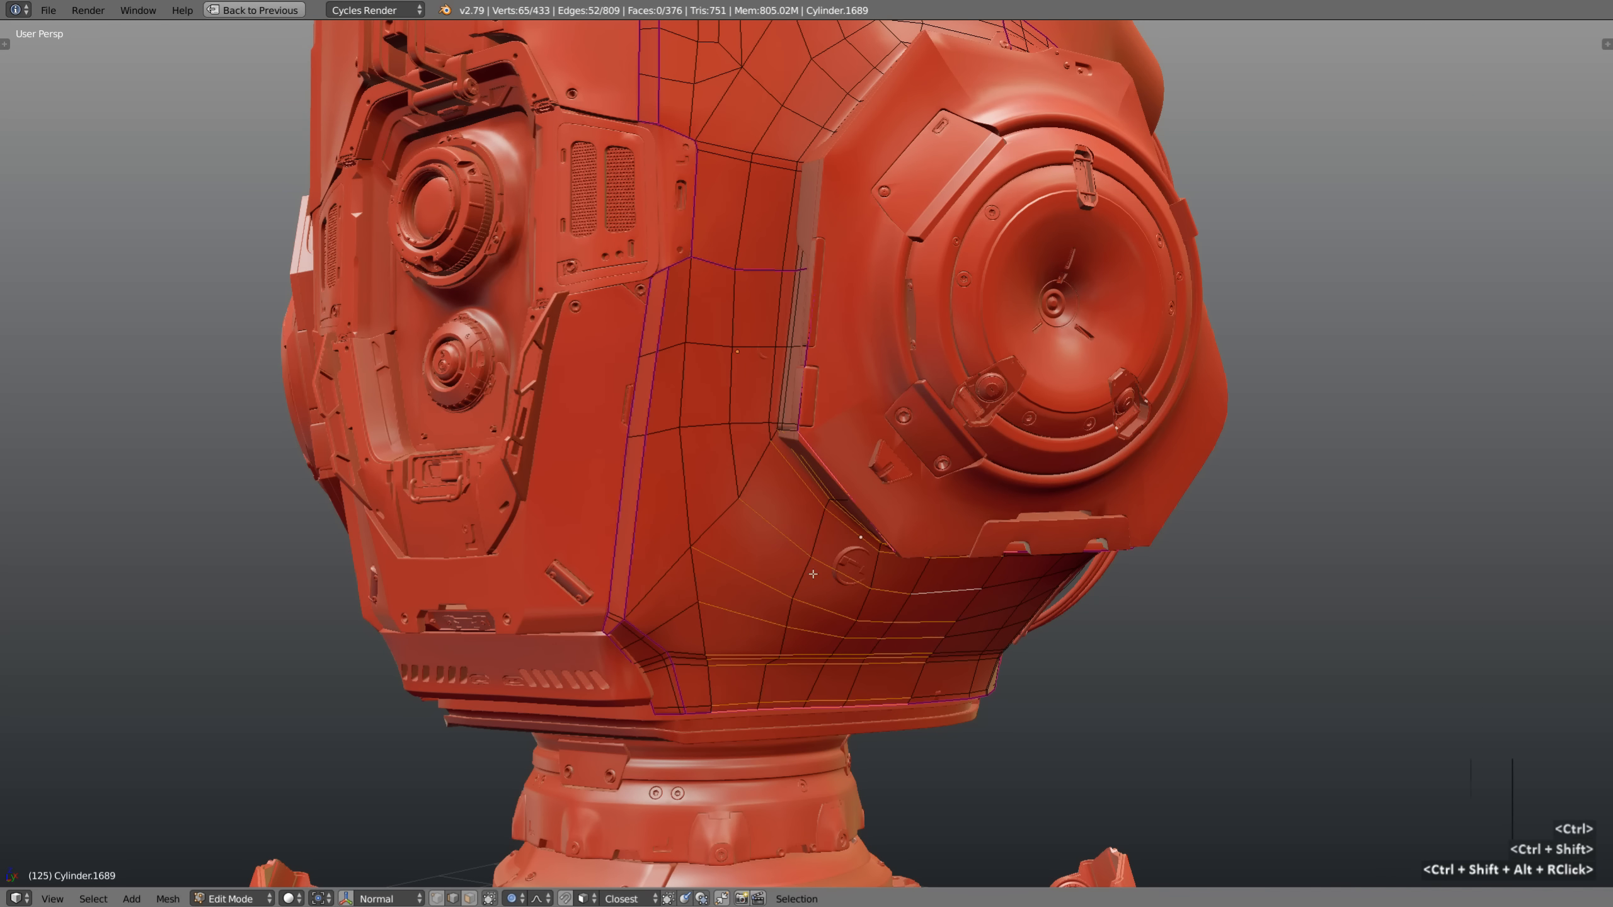
key("a")
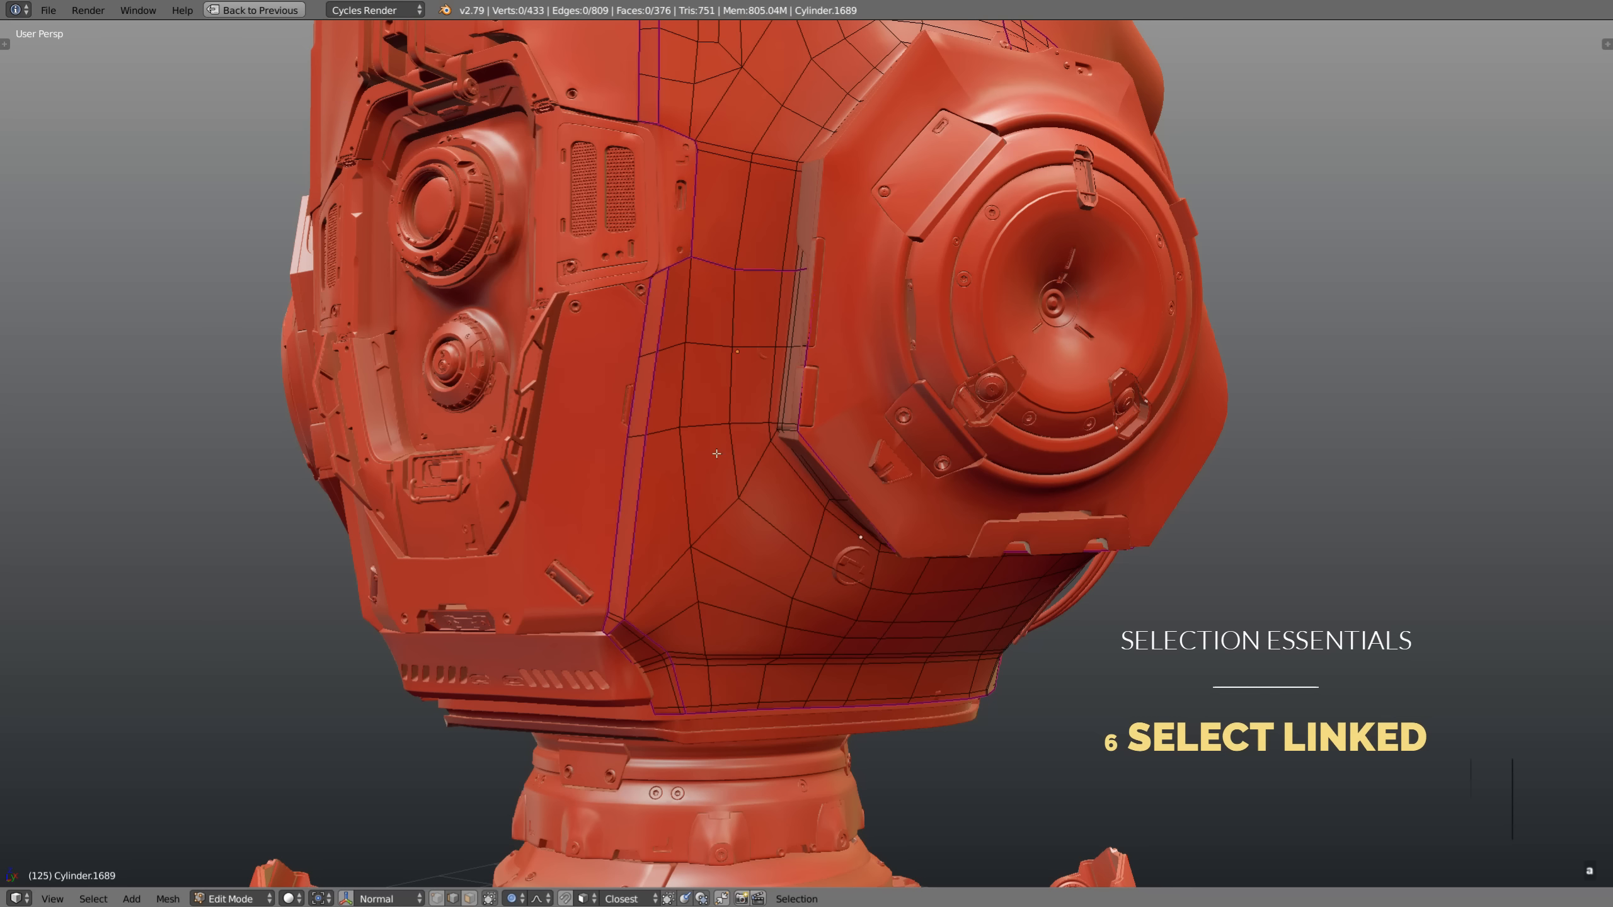
Select all linked geometry of the side panel and check its coverage around the octagonal cover
key("l")
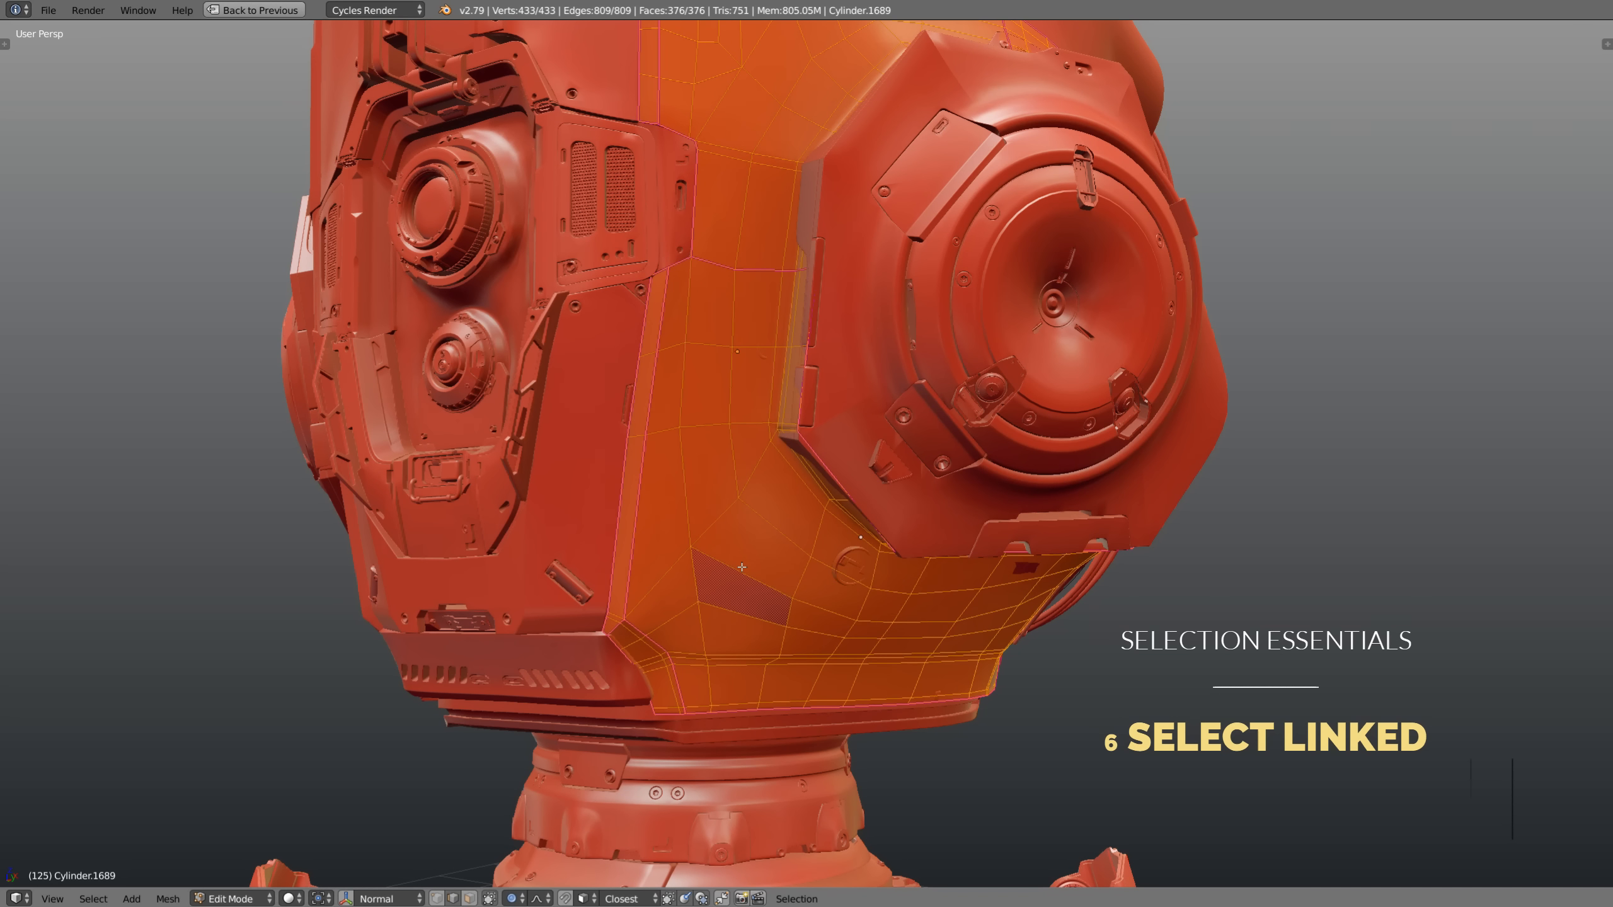
scroll(731, 506, "down", 2)
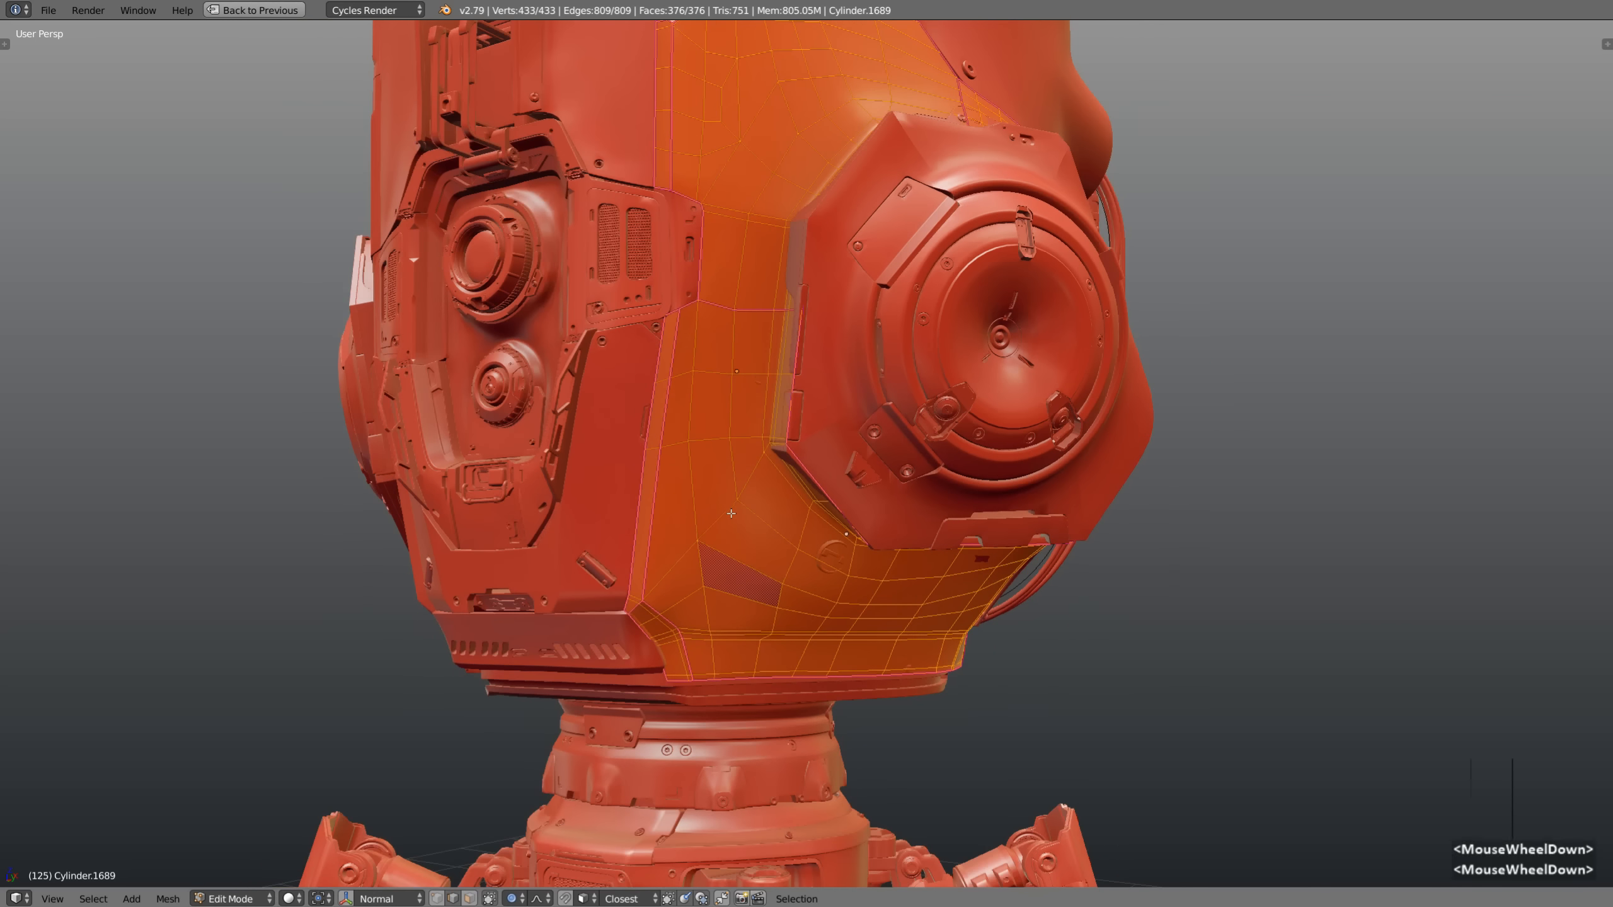
scroll(732, 506, "up", 2)
In face select mode, duplicate the face below the cover's lower corner and place the copy beside the robot's body
key("ctrl+Tab")
left_click(737, 548)
right_click(759, 552)
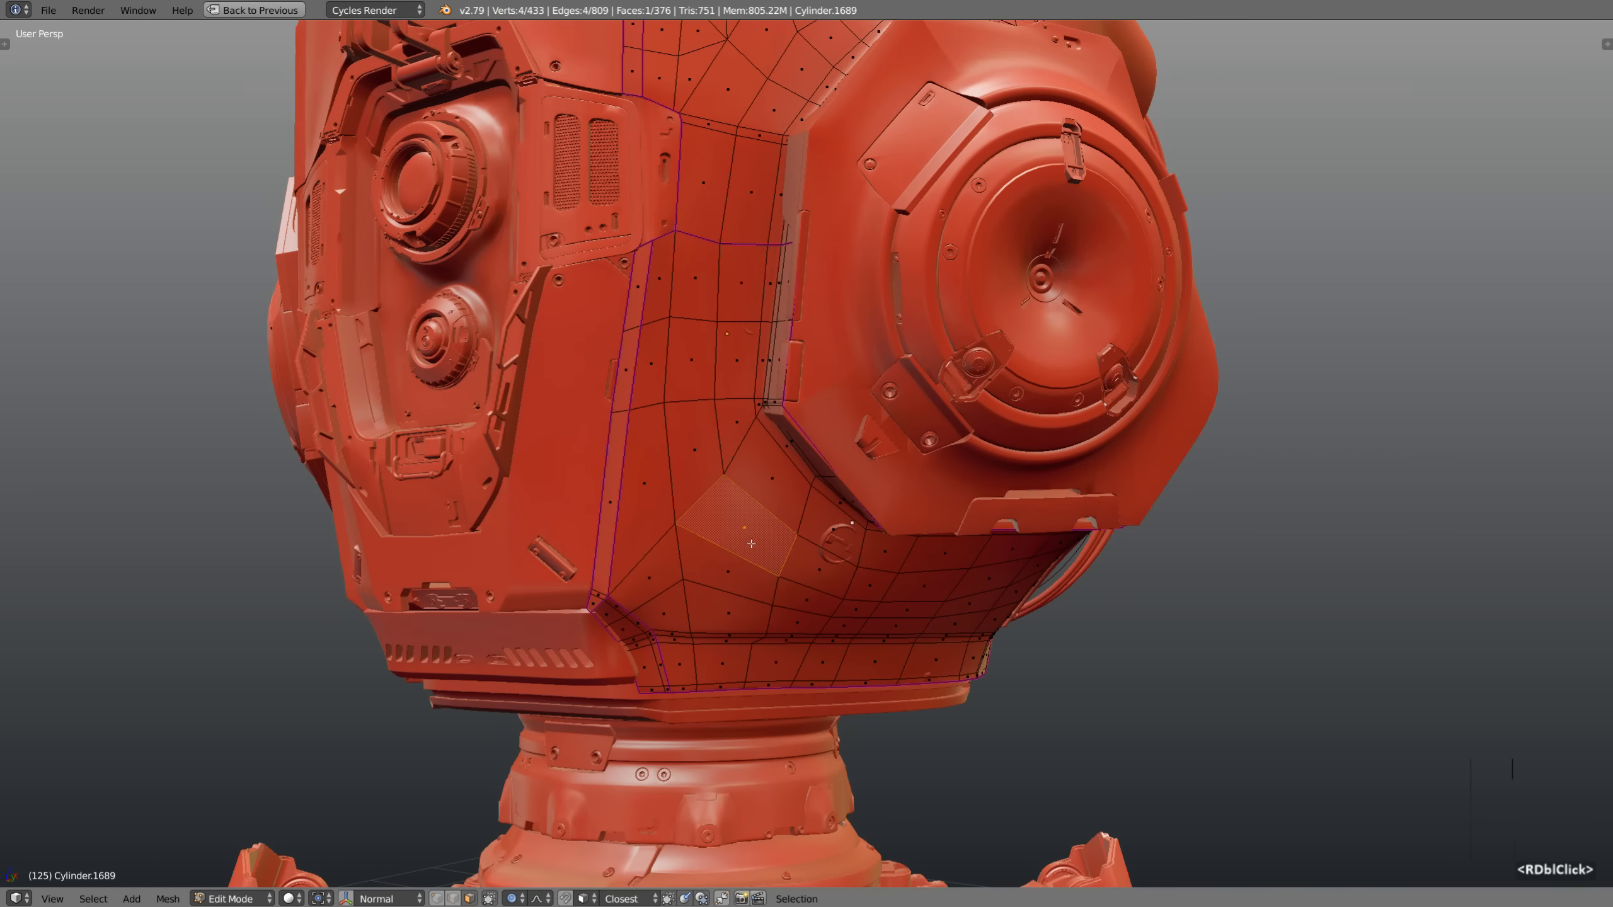
key("shift+d")
left_click(1335, 565)
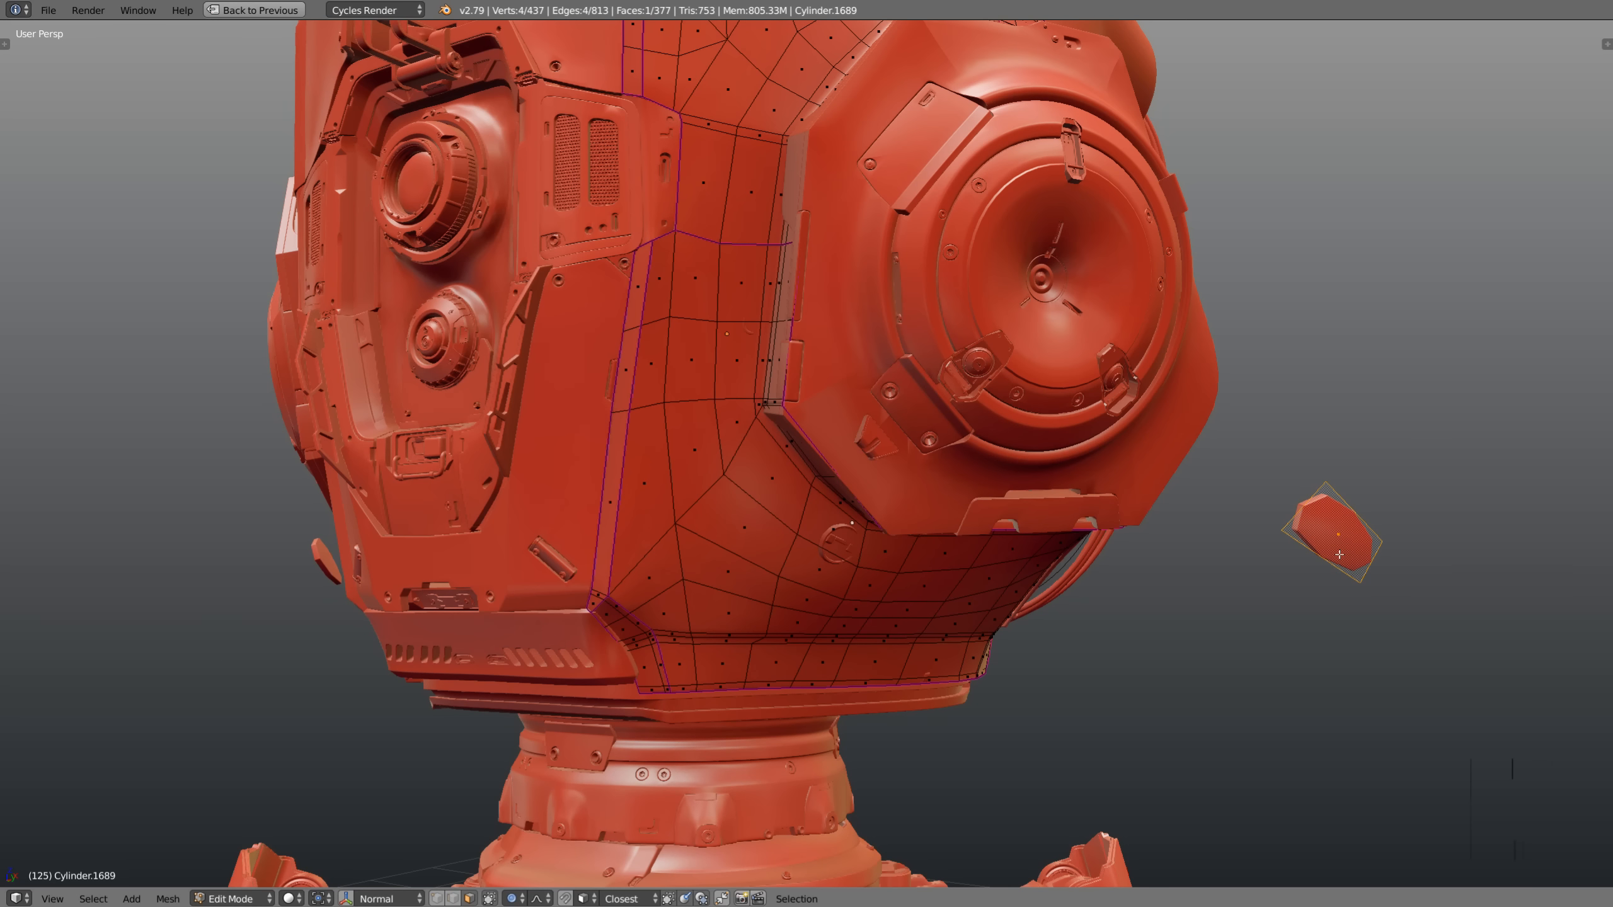
Select the side panel's linked geometry, add the detached duplicate face as a second linked piece, and clear the selection
key("a")
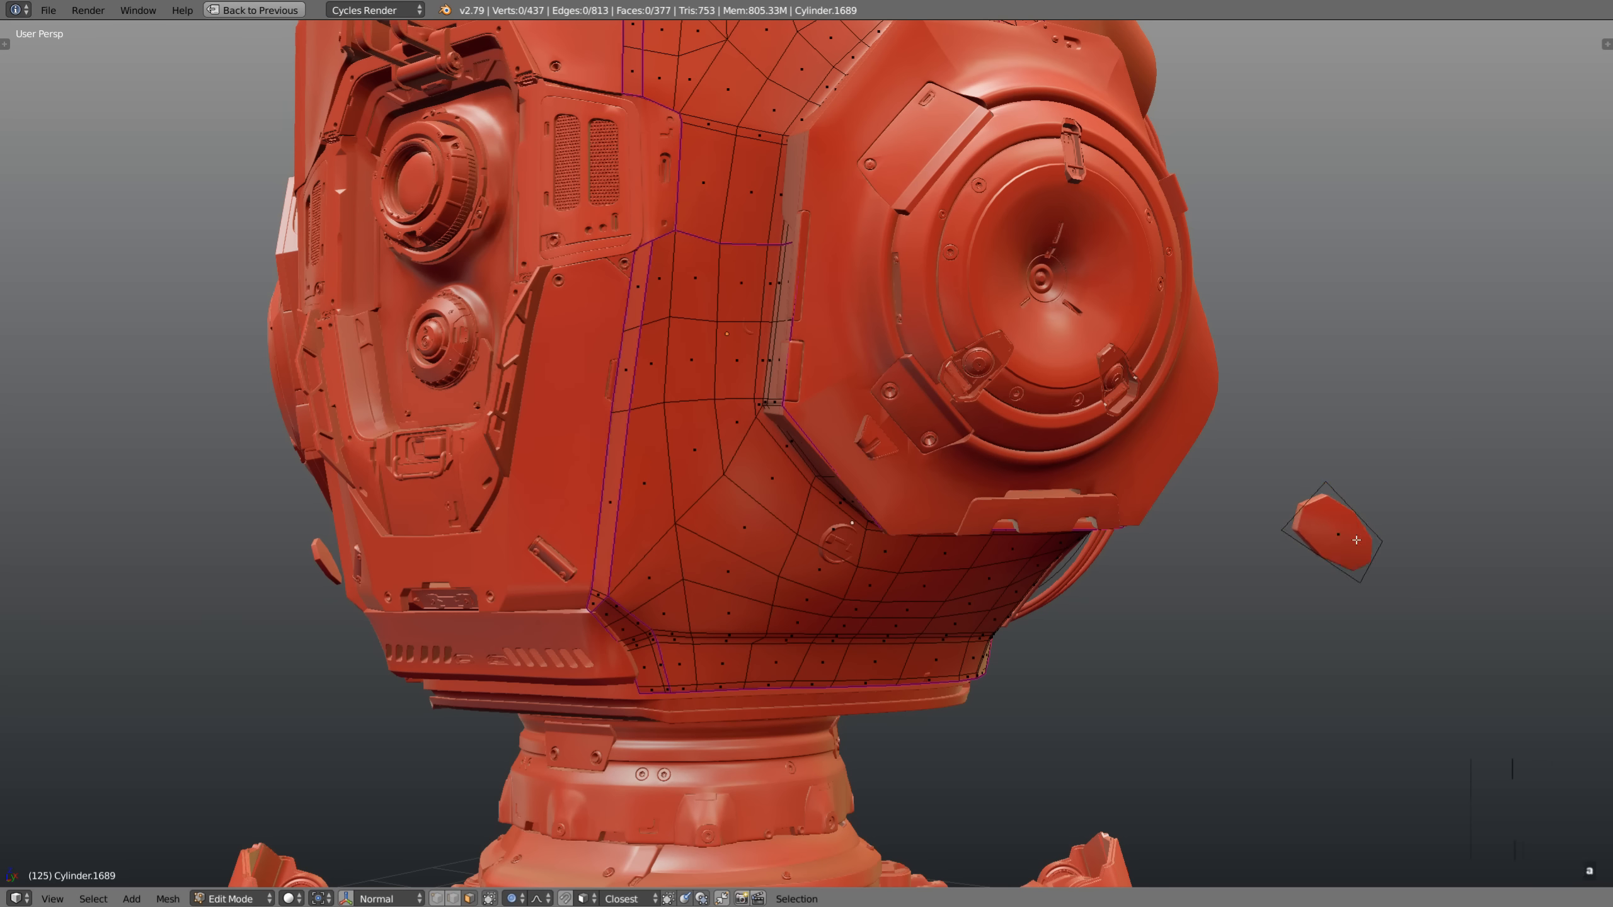
key("l")
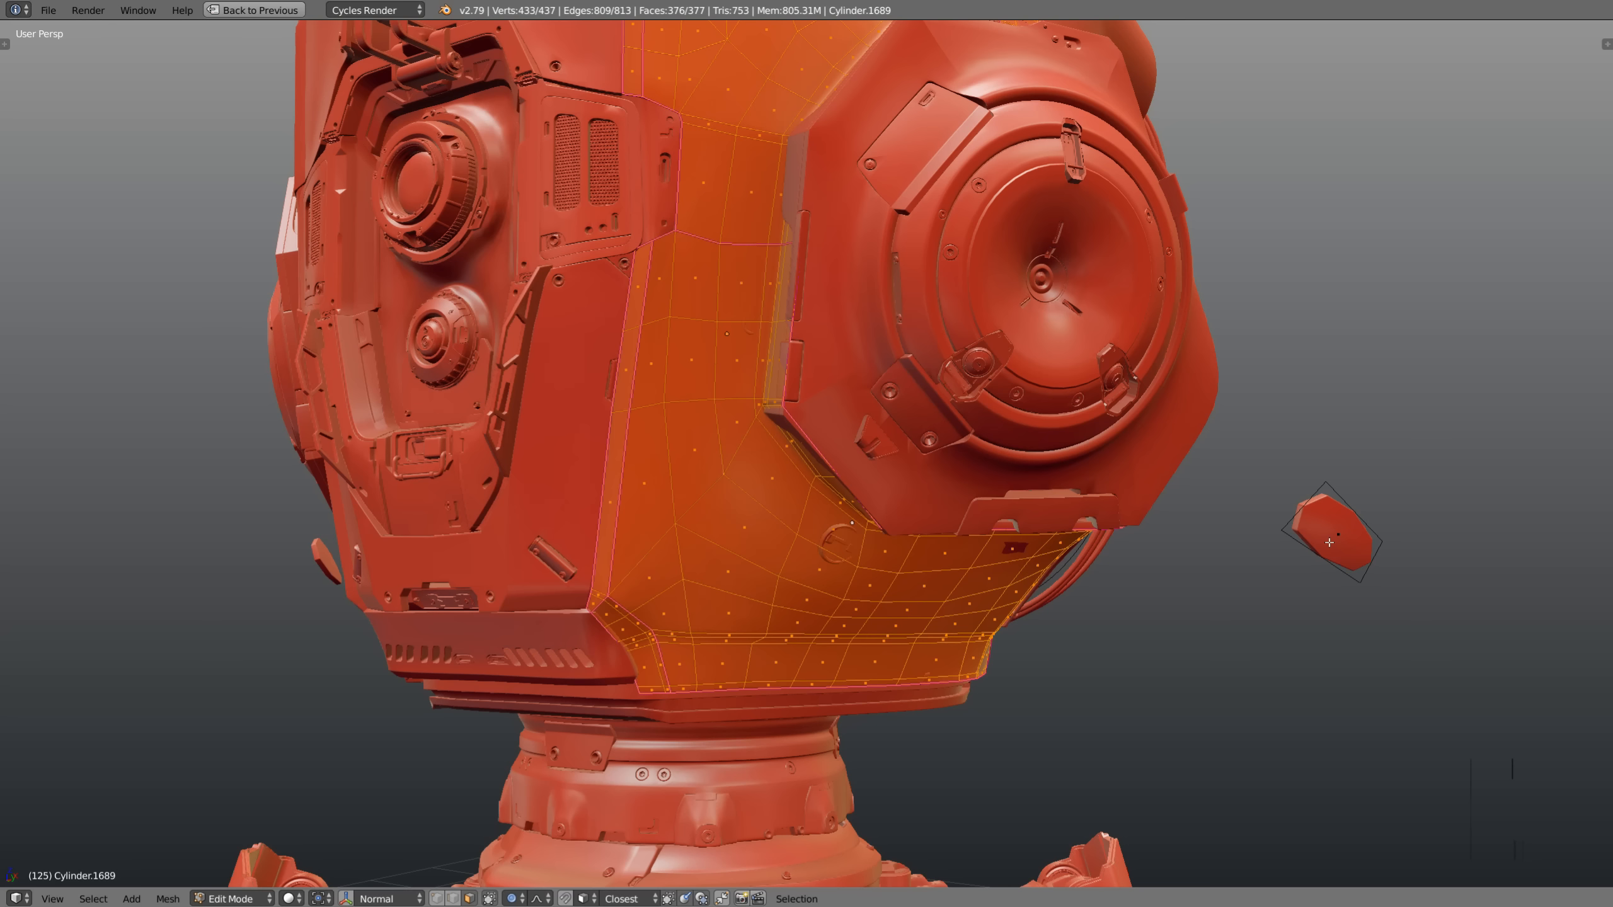
key("l")
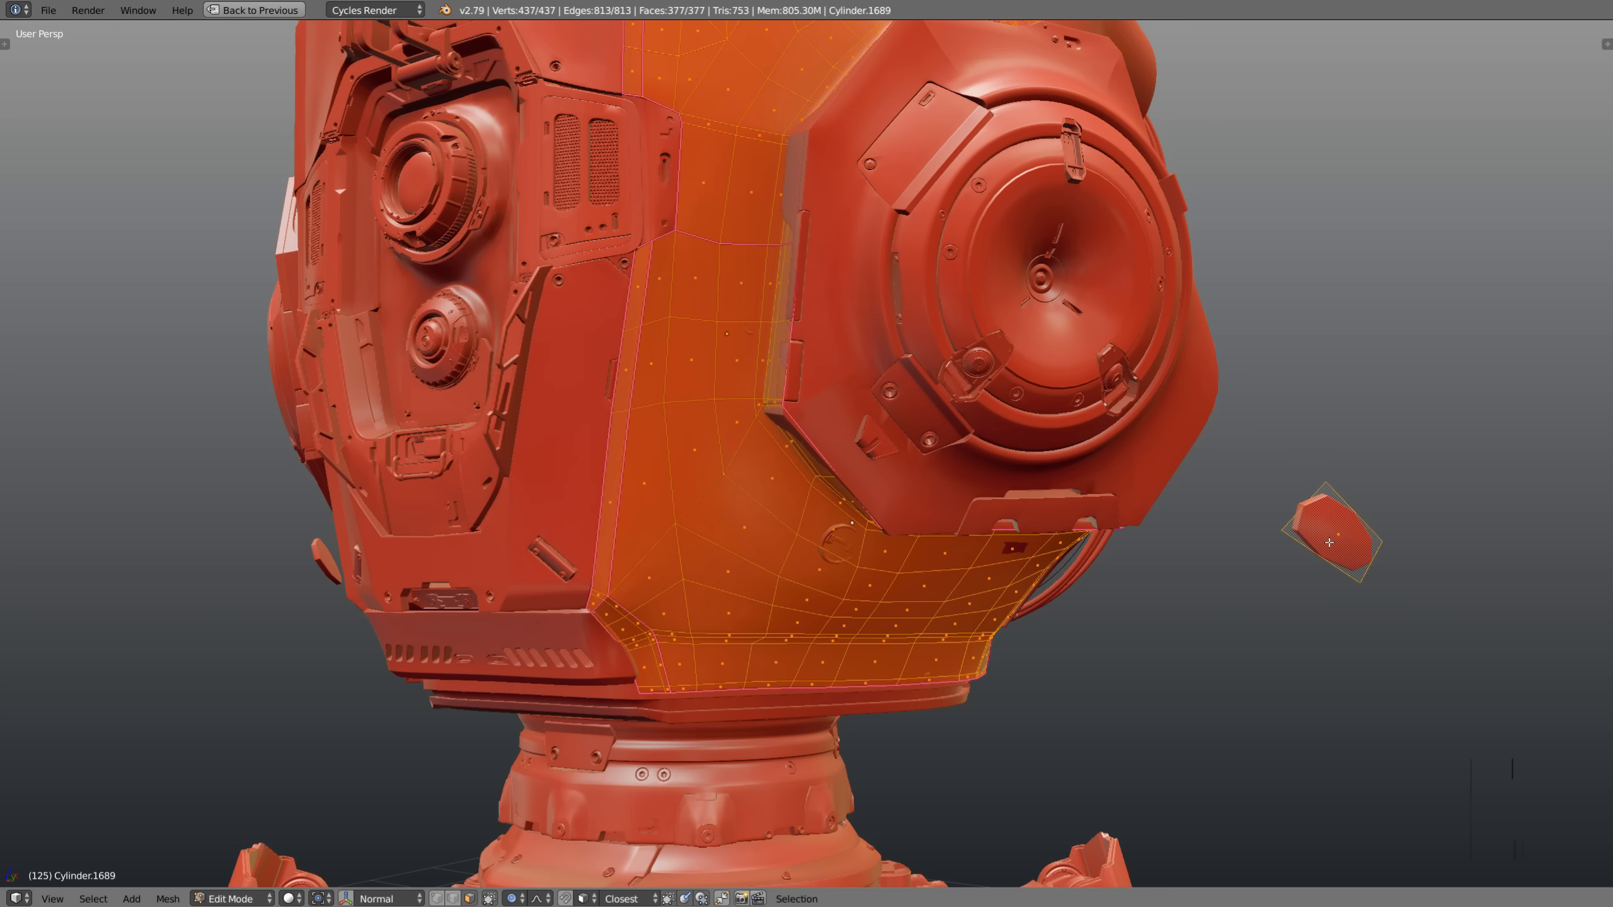
key("a")
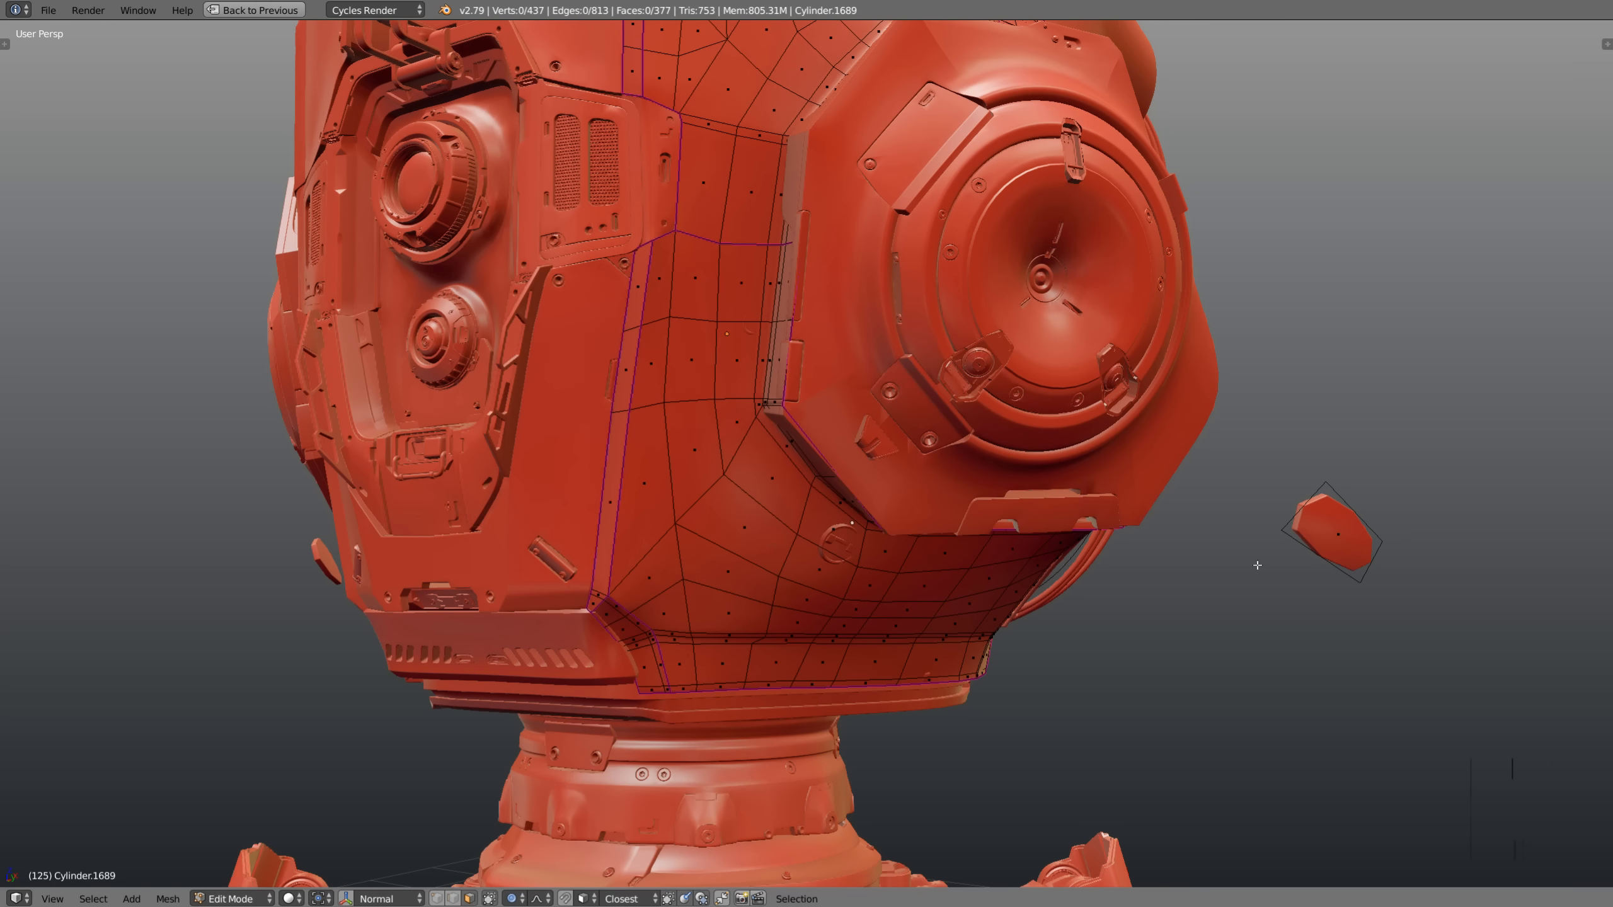
Delete the detached duplicate face beside the robot and select the geometry linked to a face on the lower side panel
right_click(1304, 535)
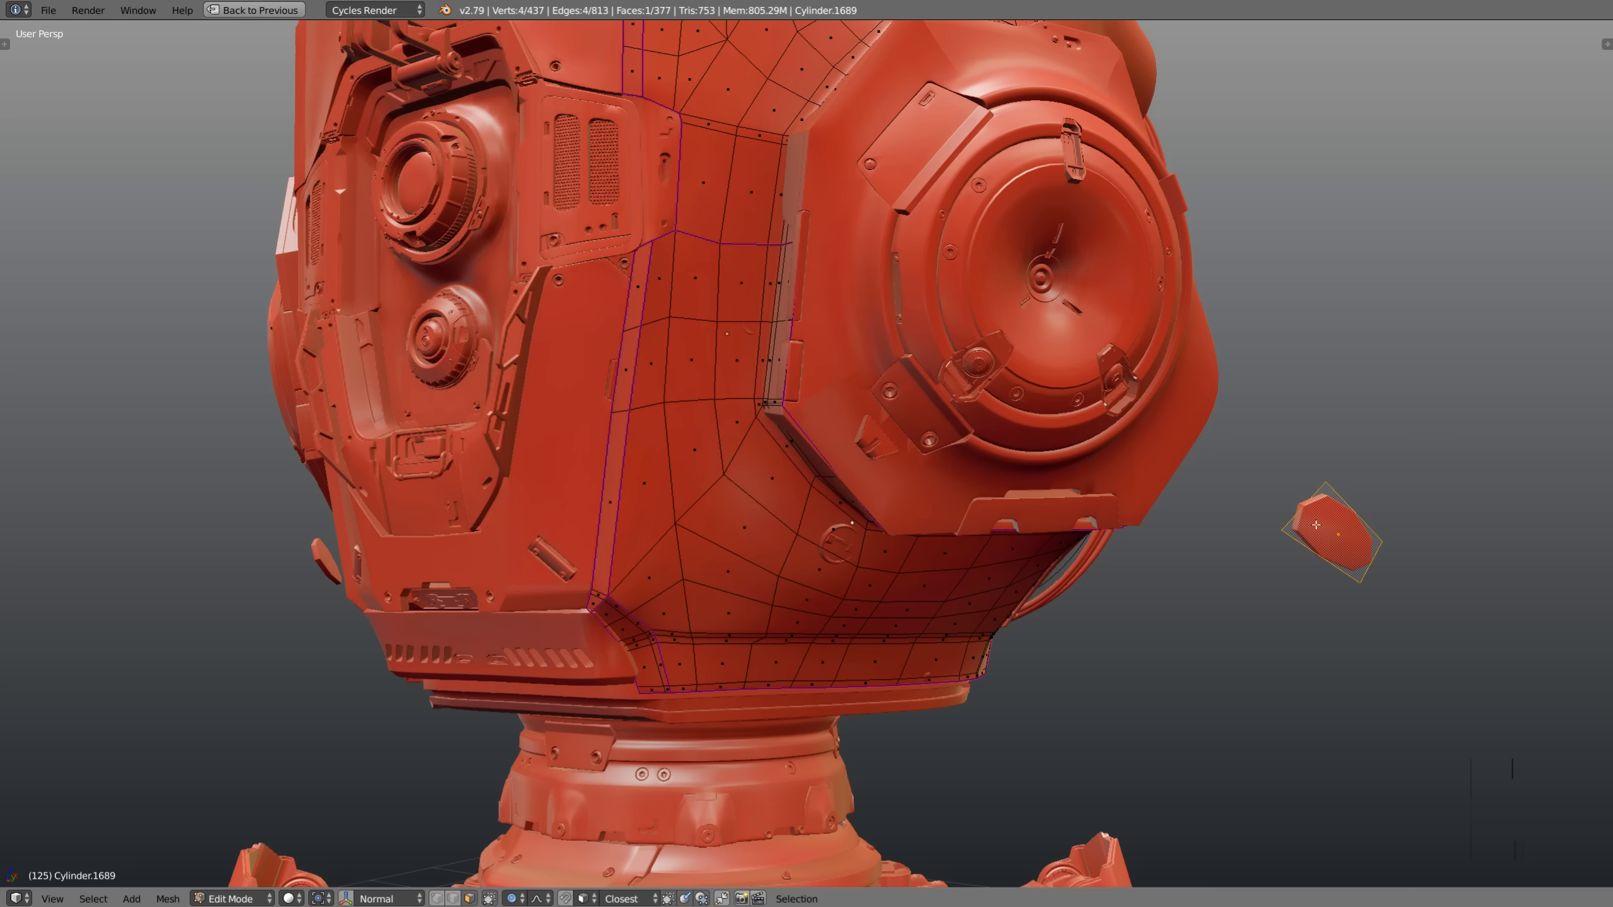
key("x")
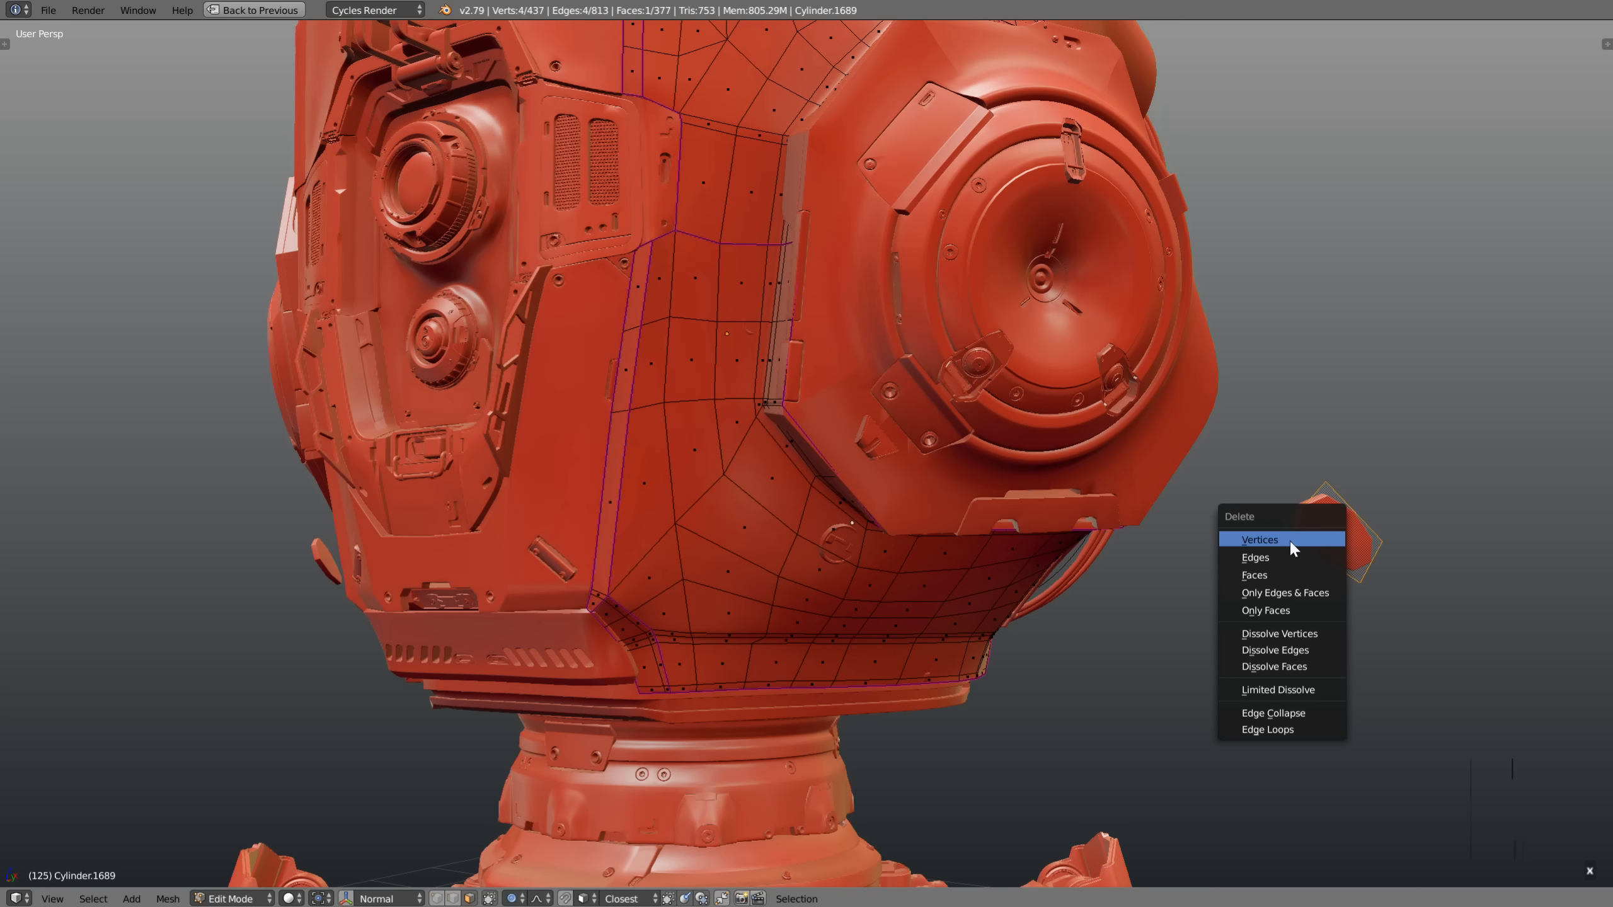
left_click(1283, 569)
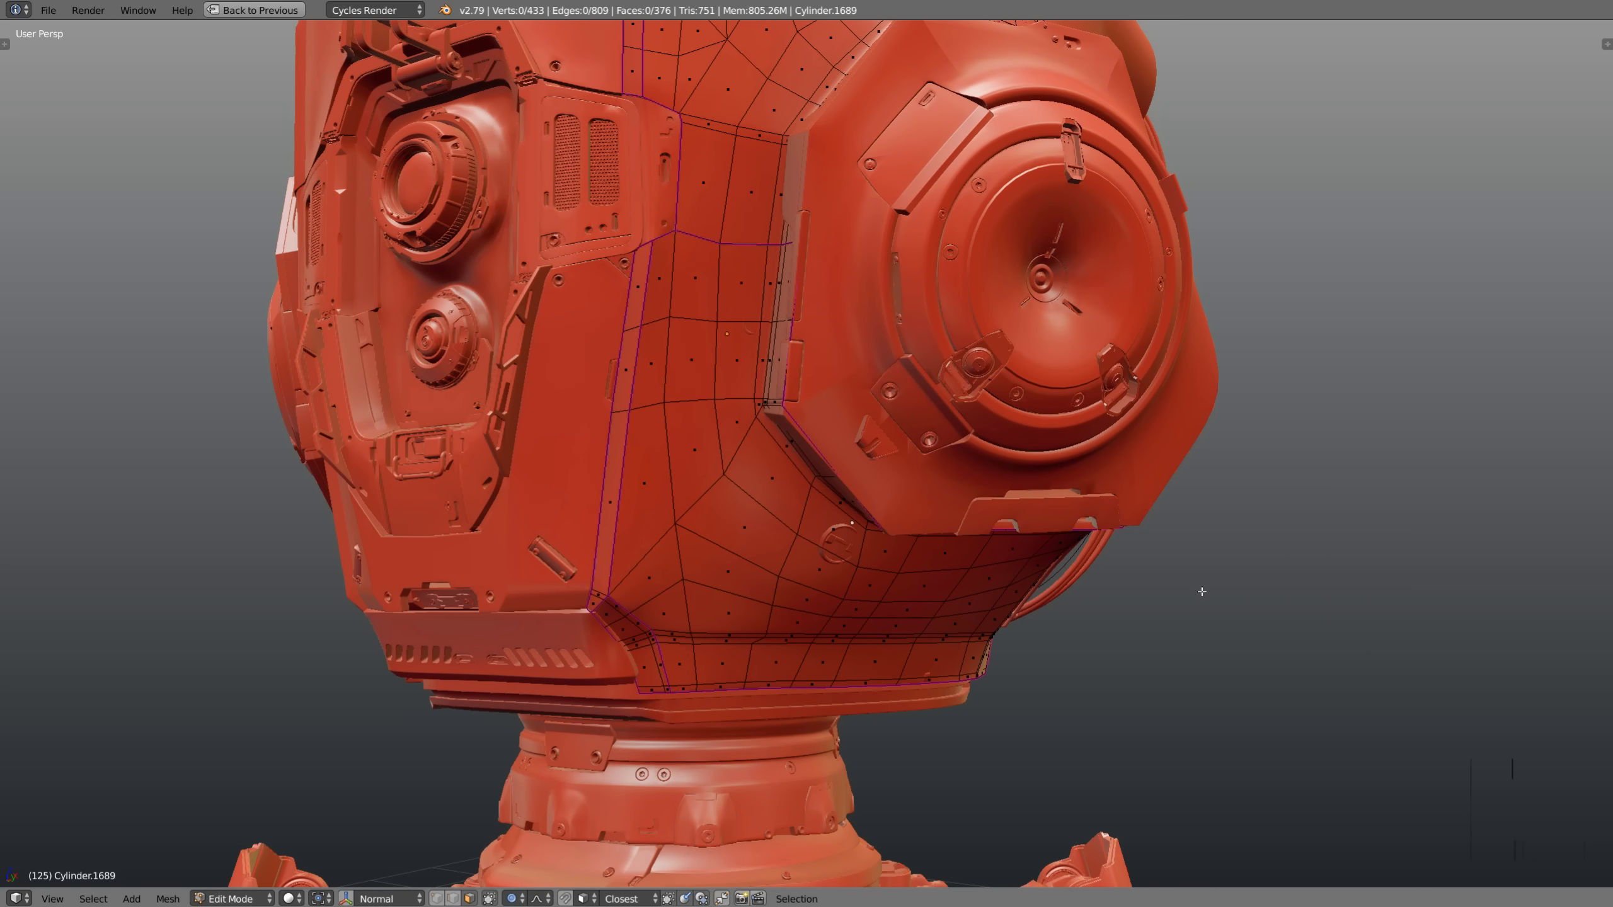
right_click(928, 589)
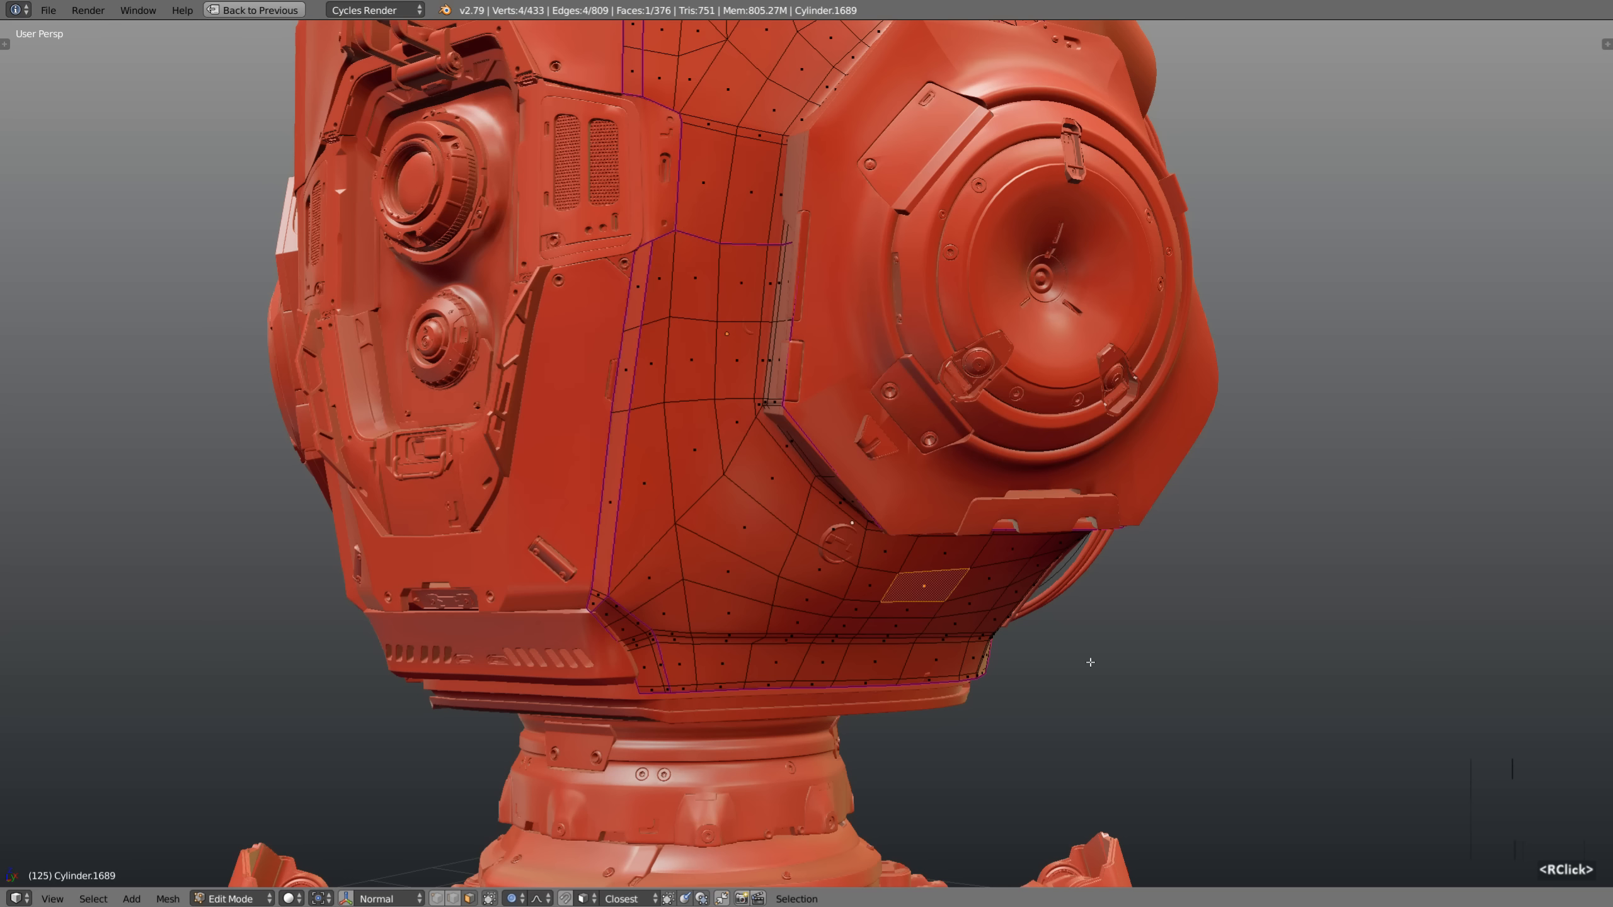
key("ctrl+l")
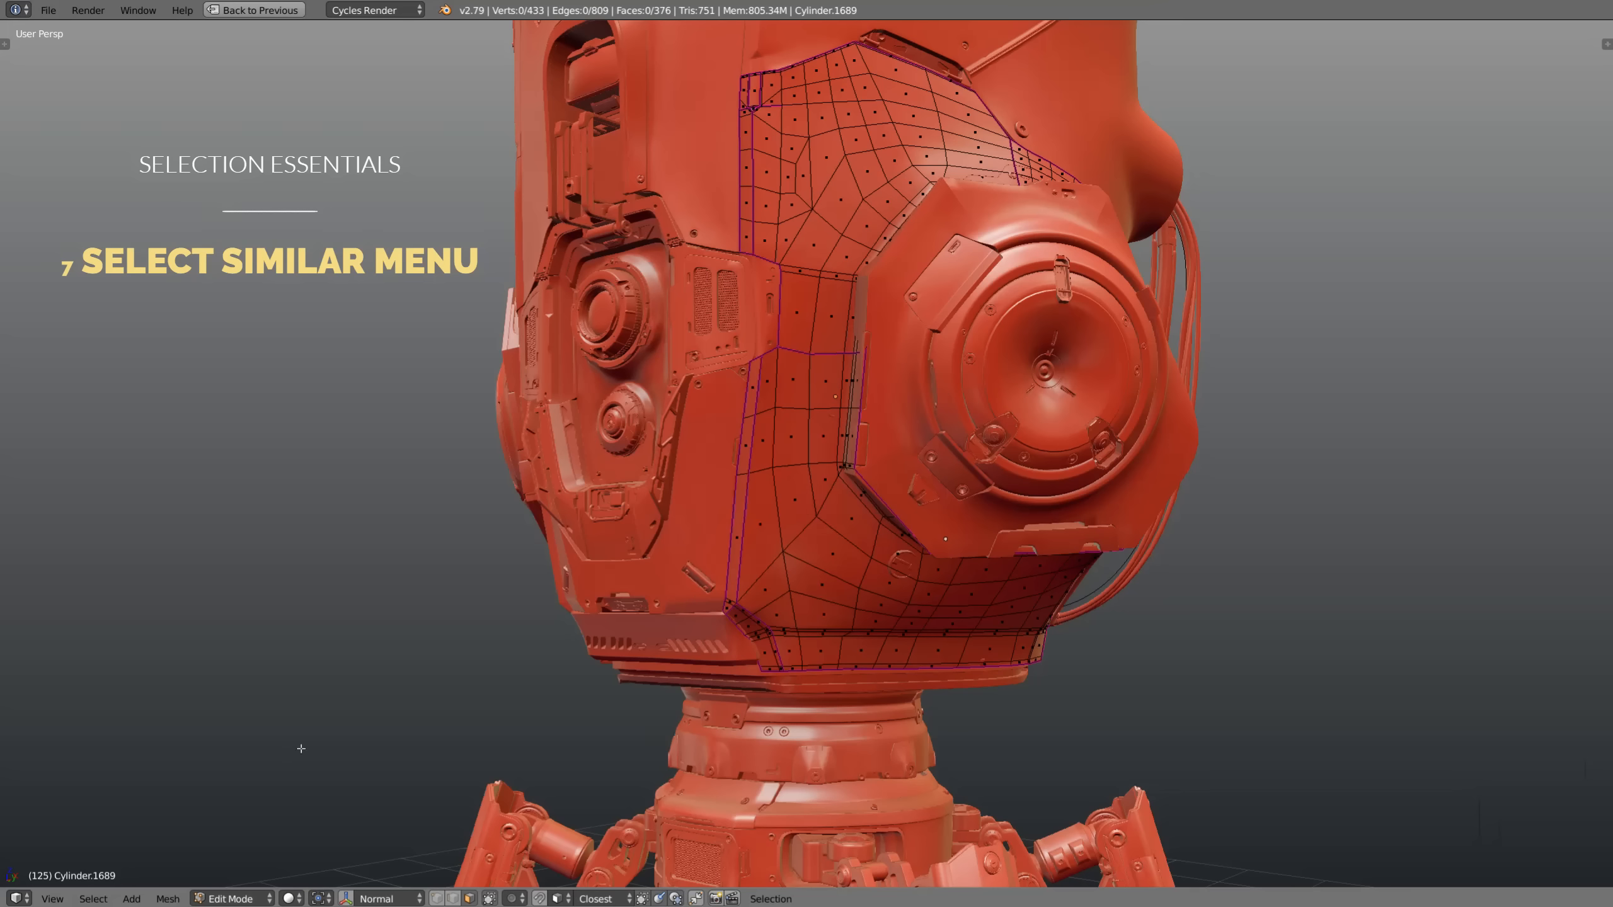
Select a face in the narrow strip along the side panel's front border and all faces similar by Co-planar
left_click(93, 898)
left_click(151, 724)
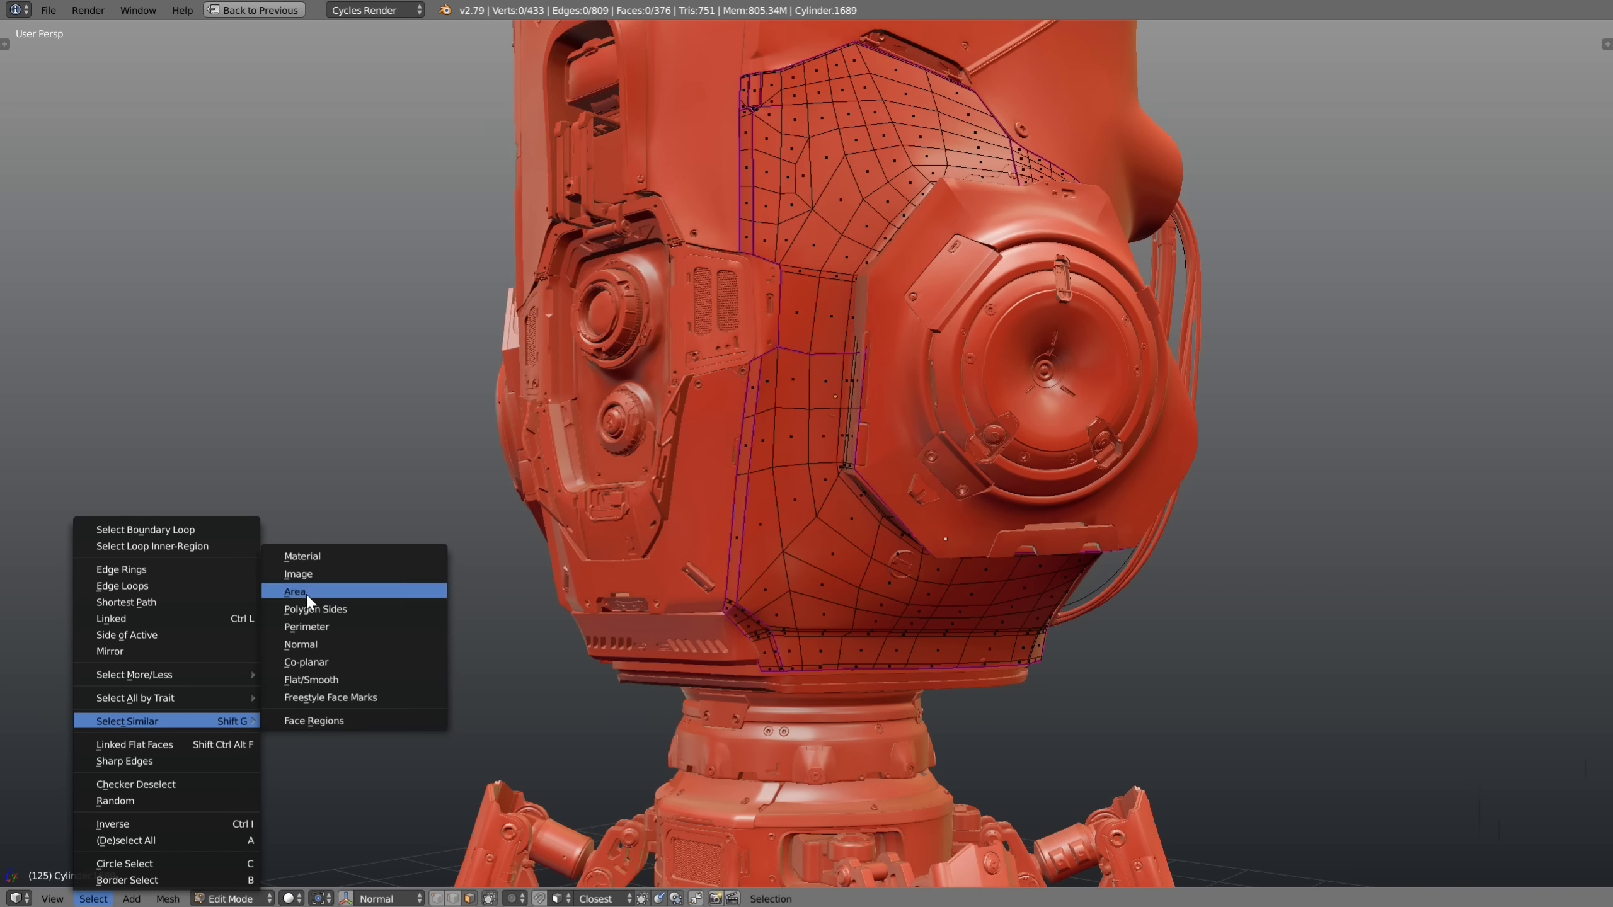
right_click(735, 528)
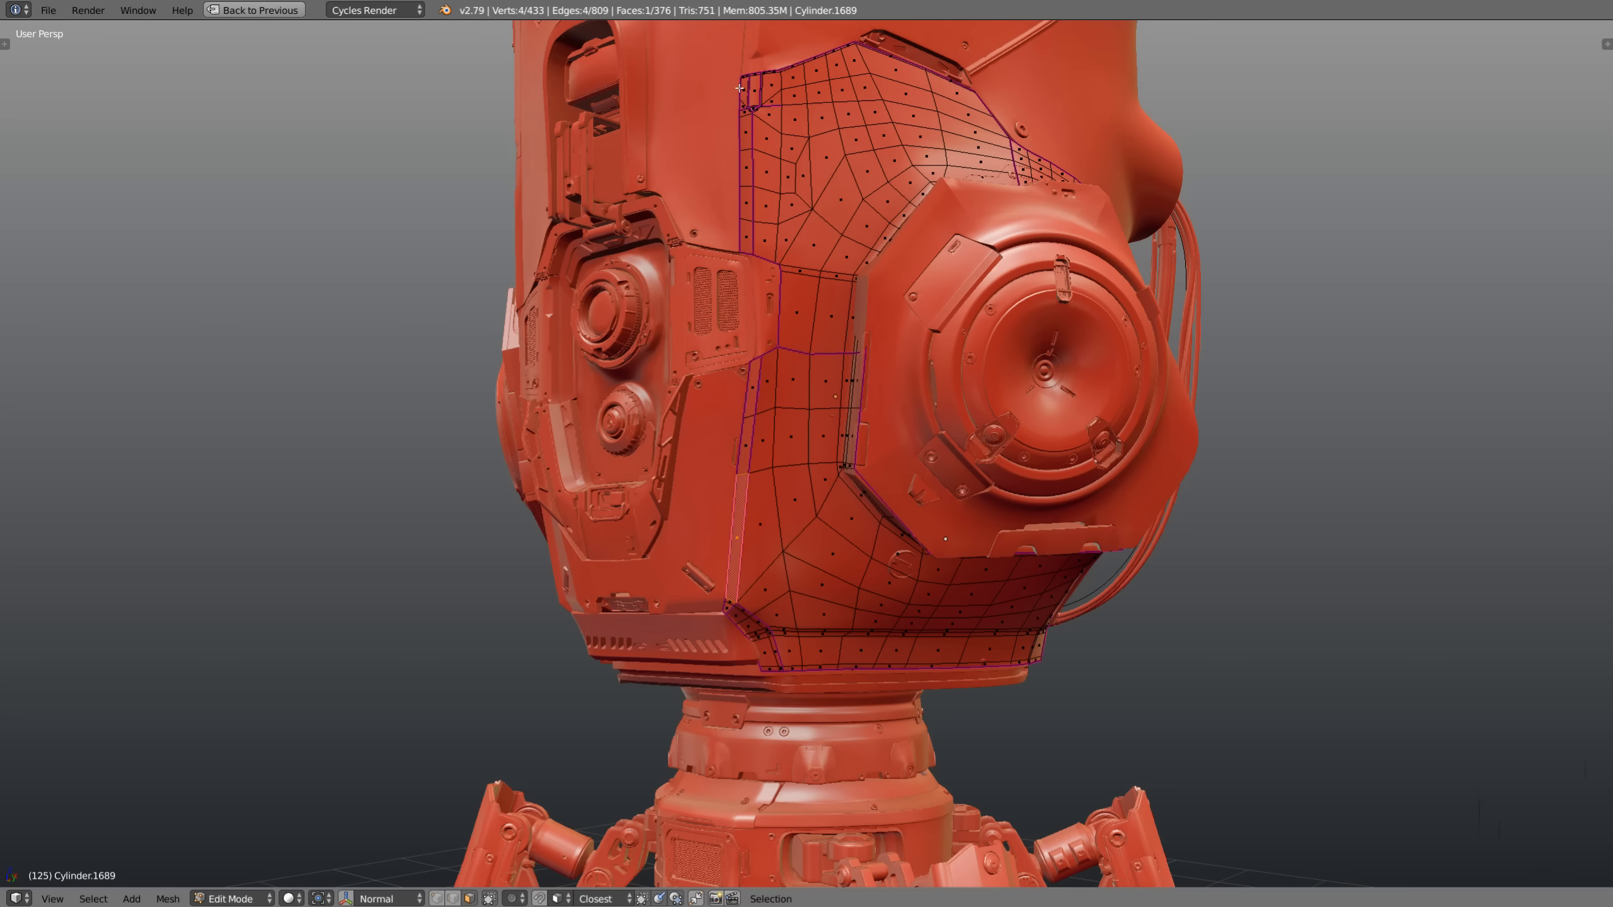
key("shift+g")
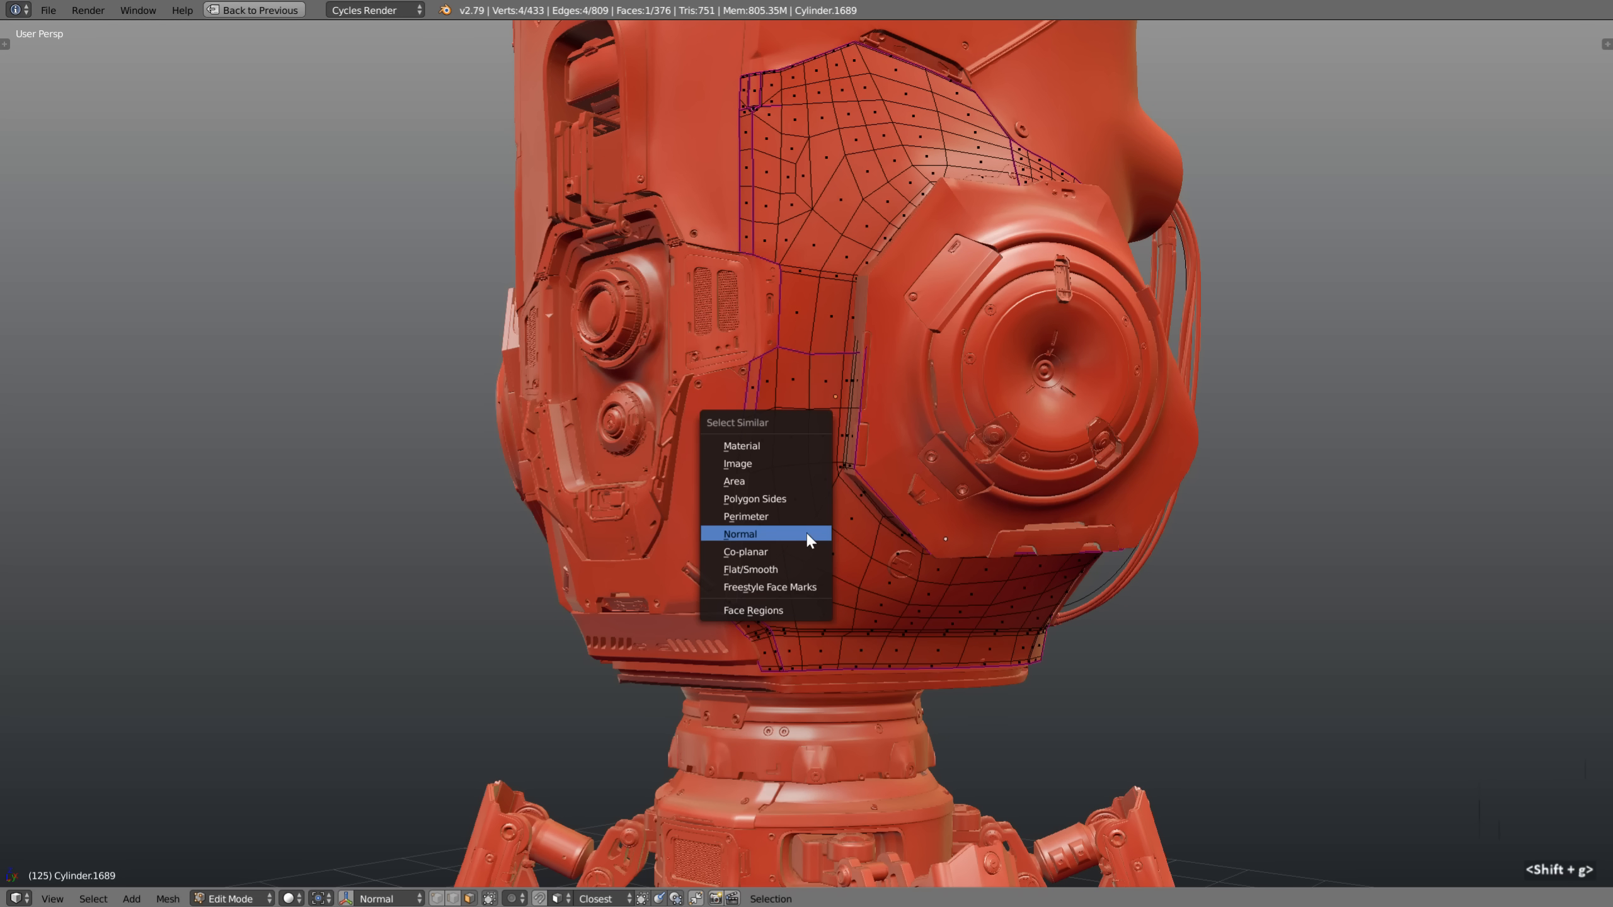
left_click(738, 552)
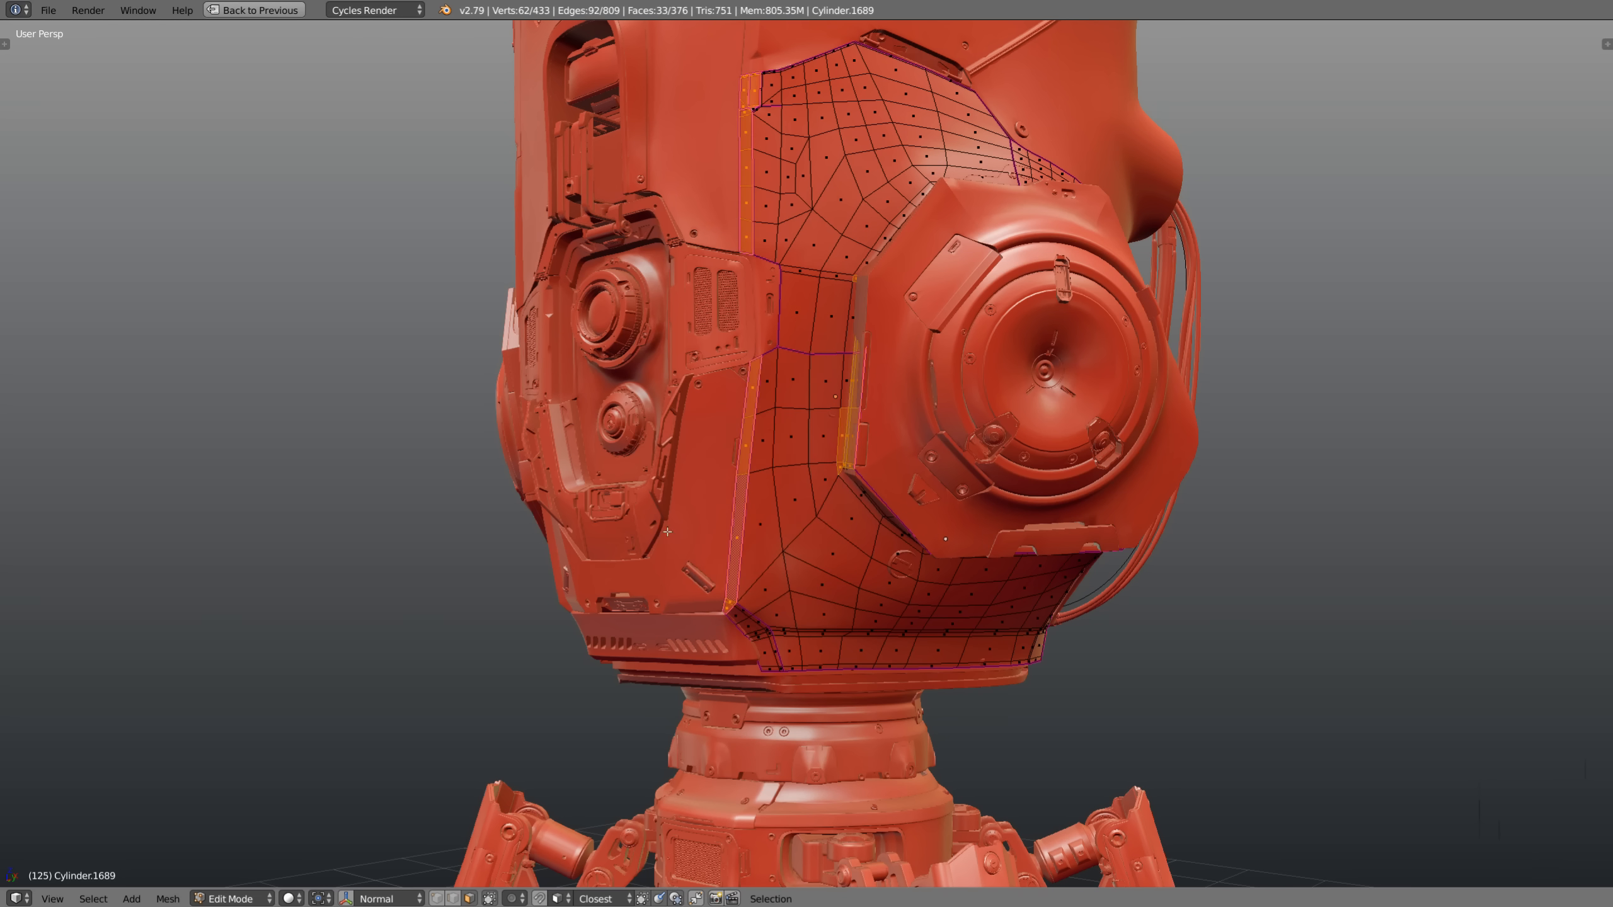
Lower the threshold of the Co-planar selection and check the selected faces in wireframe from the side
key("F6")
left_click_drag(591, 543, 328, 553)
left_click_drag(458, 619, 439, 619)
key("z")
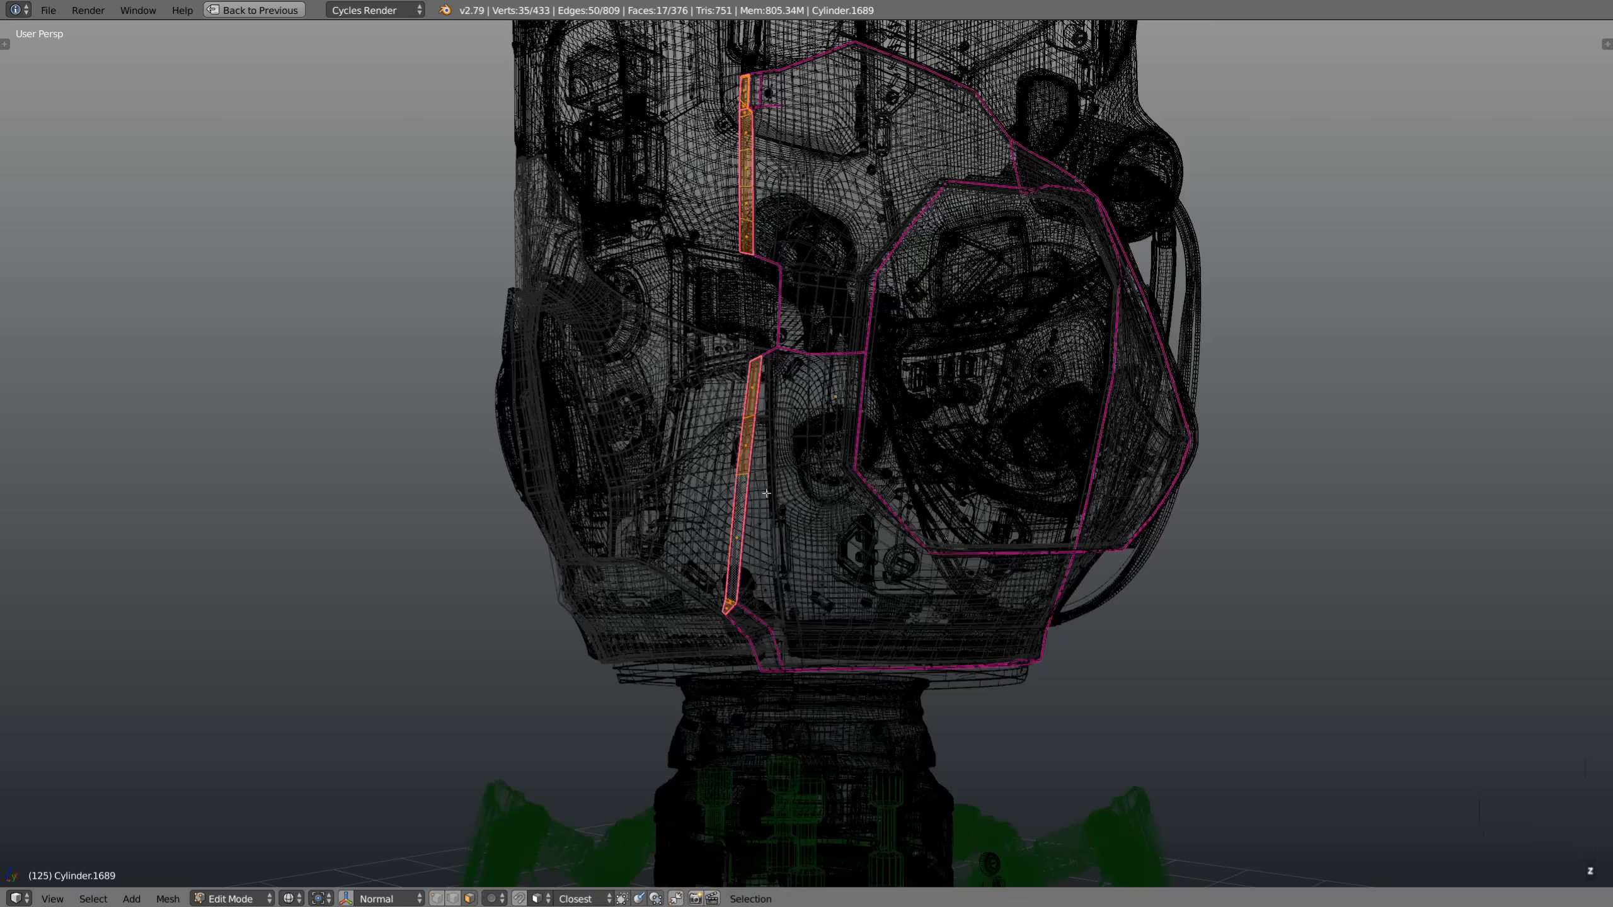
middle_click_drag(695, 537, 621, 535)
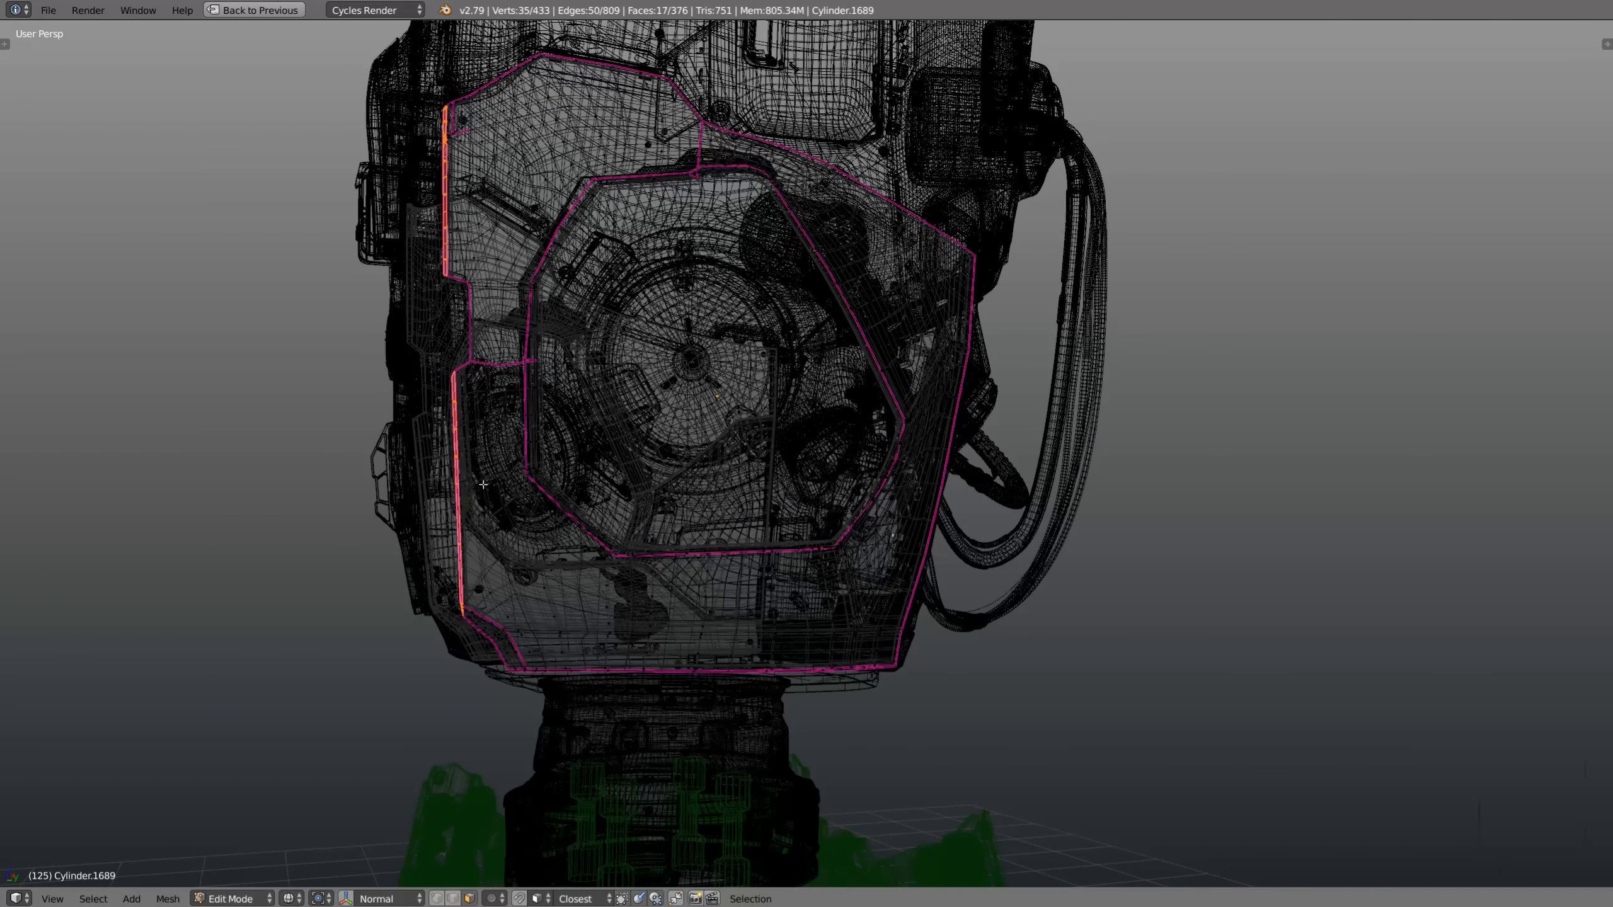
key("z")
Select a face on the lower panel below the octagonal cover and all faces with a similar Normal
right_click(715, 601)
middle_click_drag(649, 604, 718, 608)
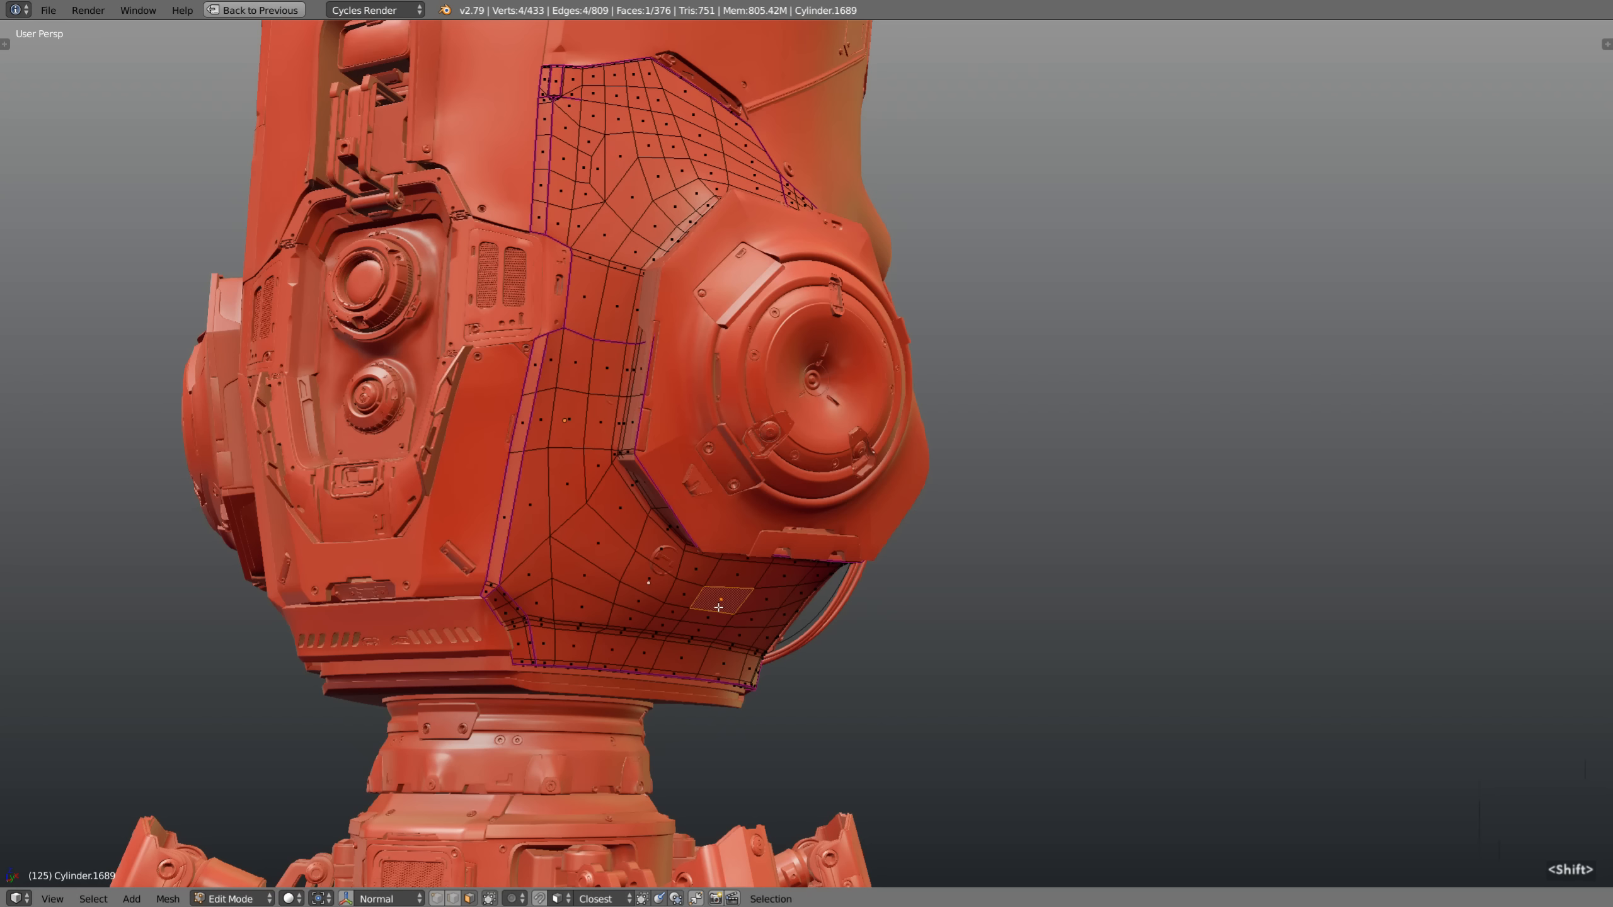
key("shift+g")
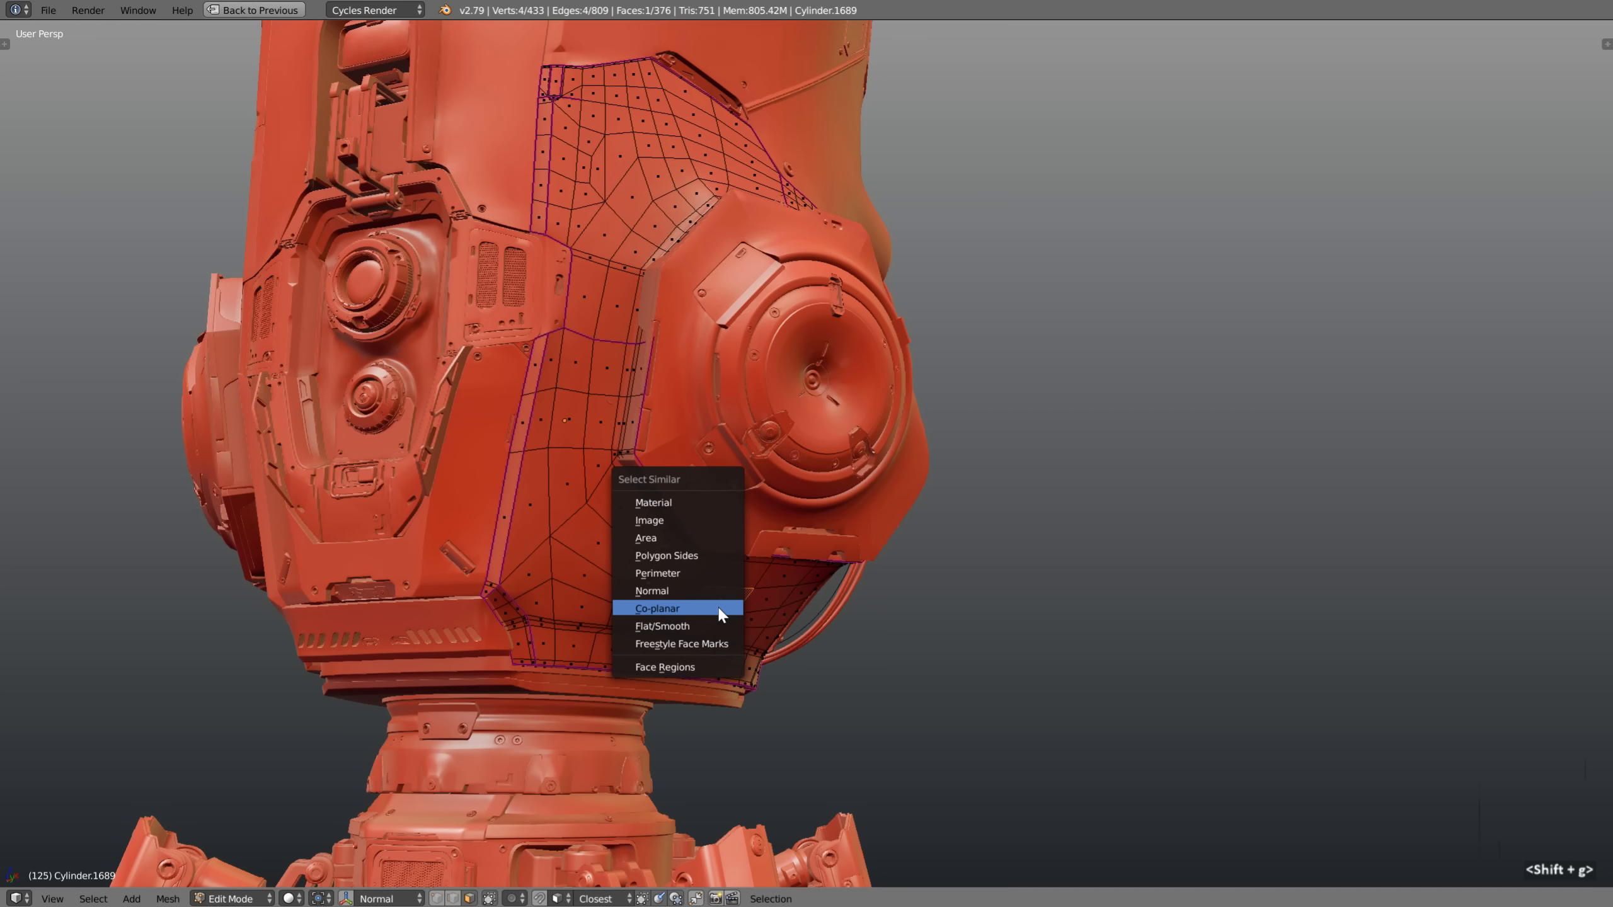
left_click(676, 591)
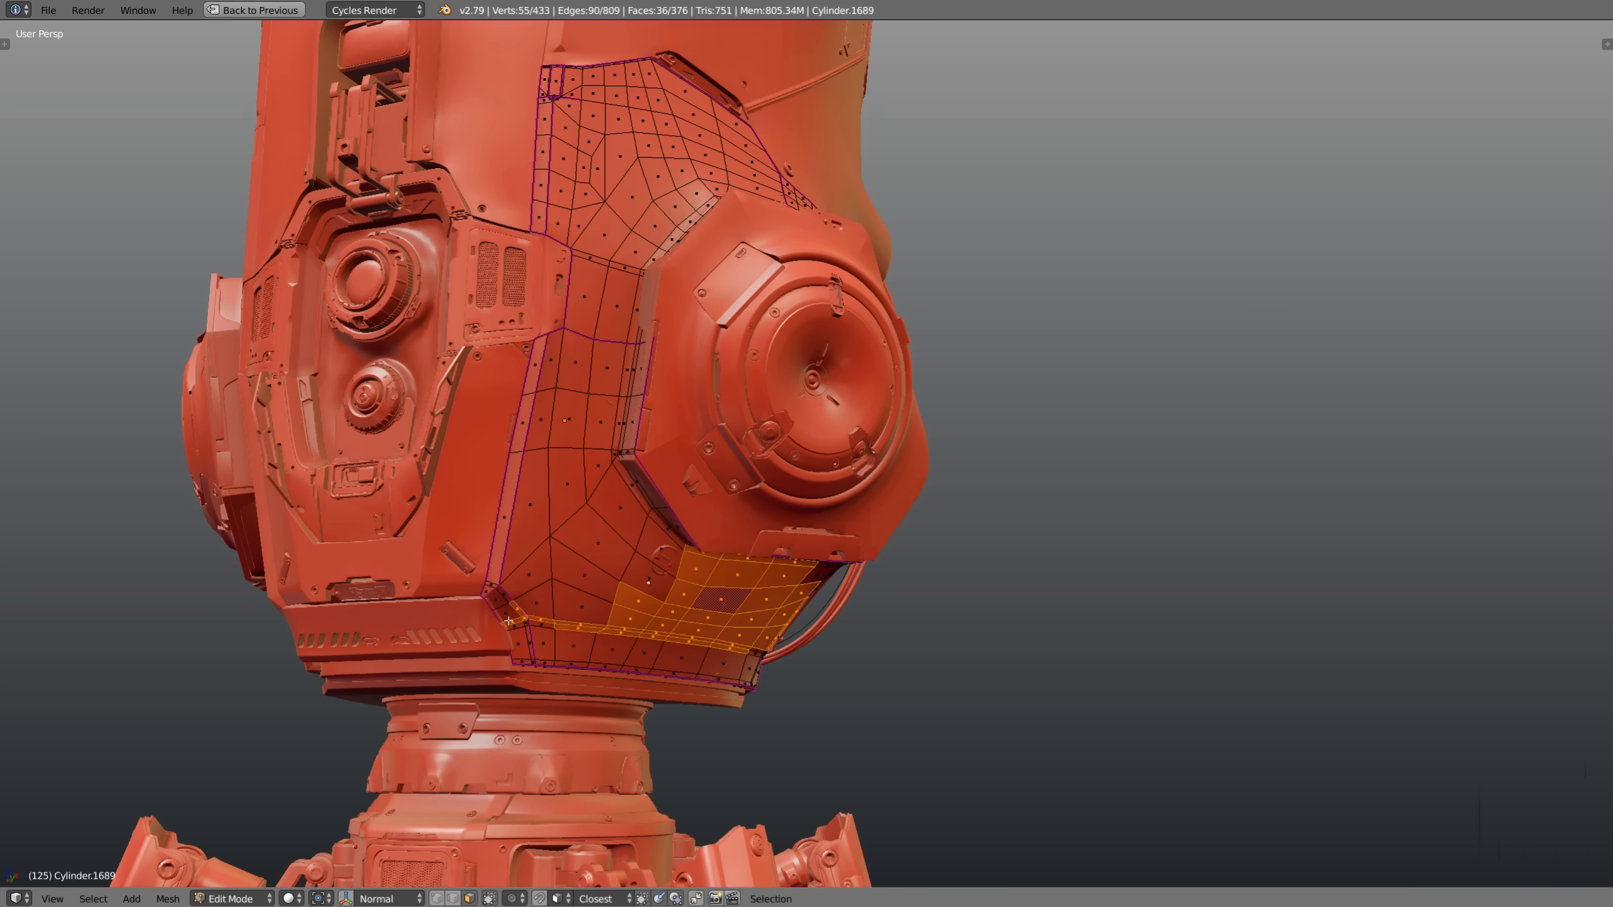
Select the tiny square face at the panel's lower front corner and all faces similar by Area
scroll(508, 620, "up", 6)
right_click(621, 622)
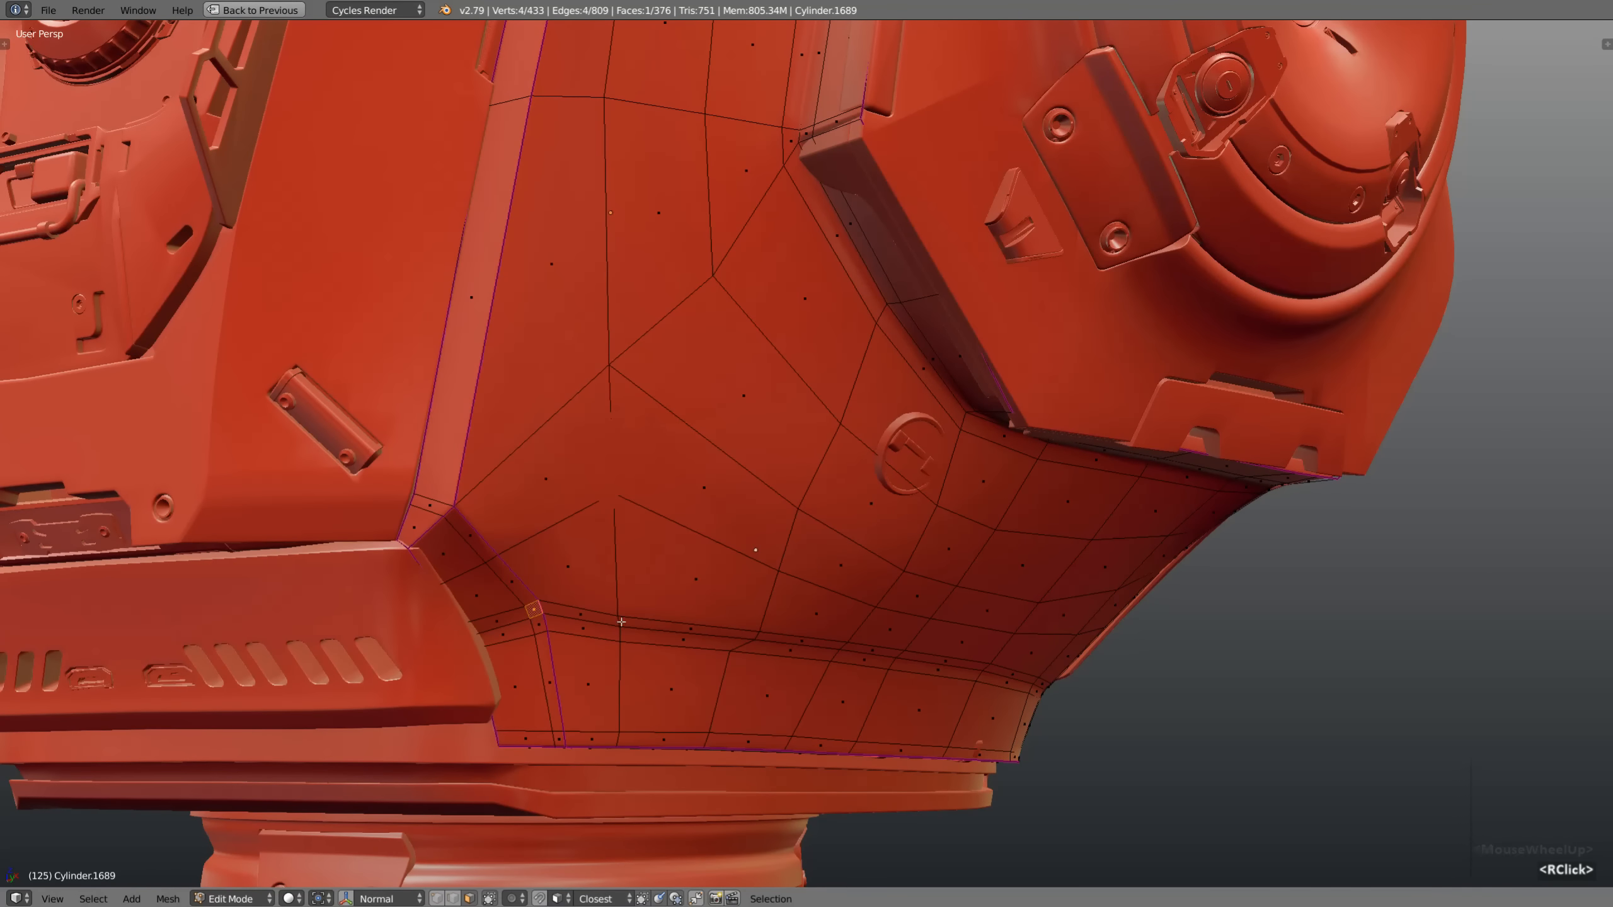
scroll(622, 622, "down", 4)
key("shift+g")
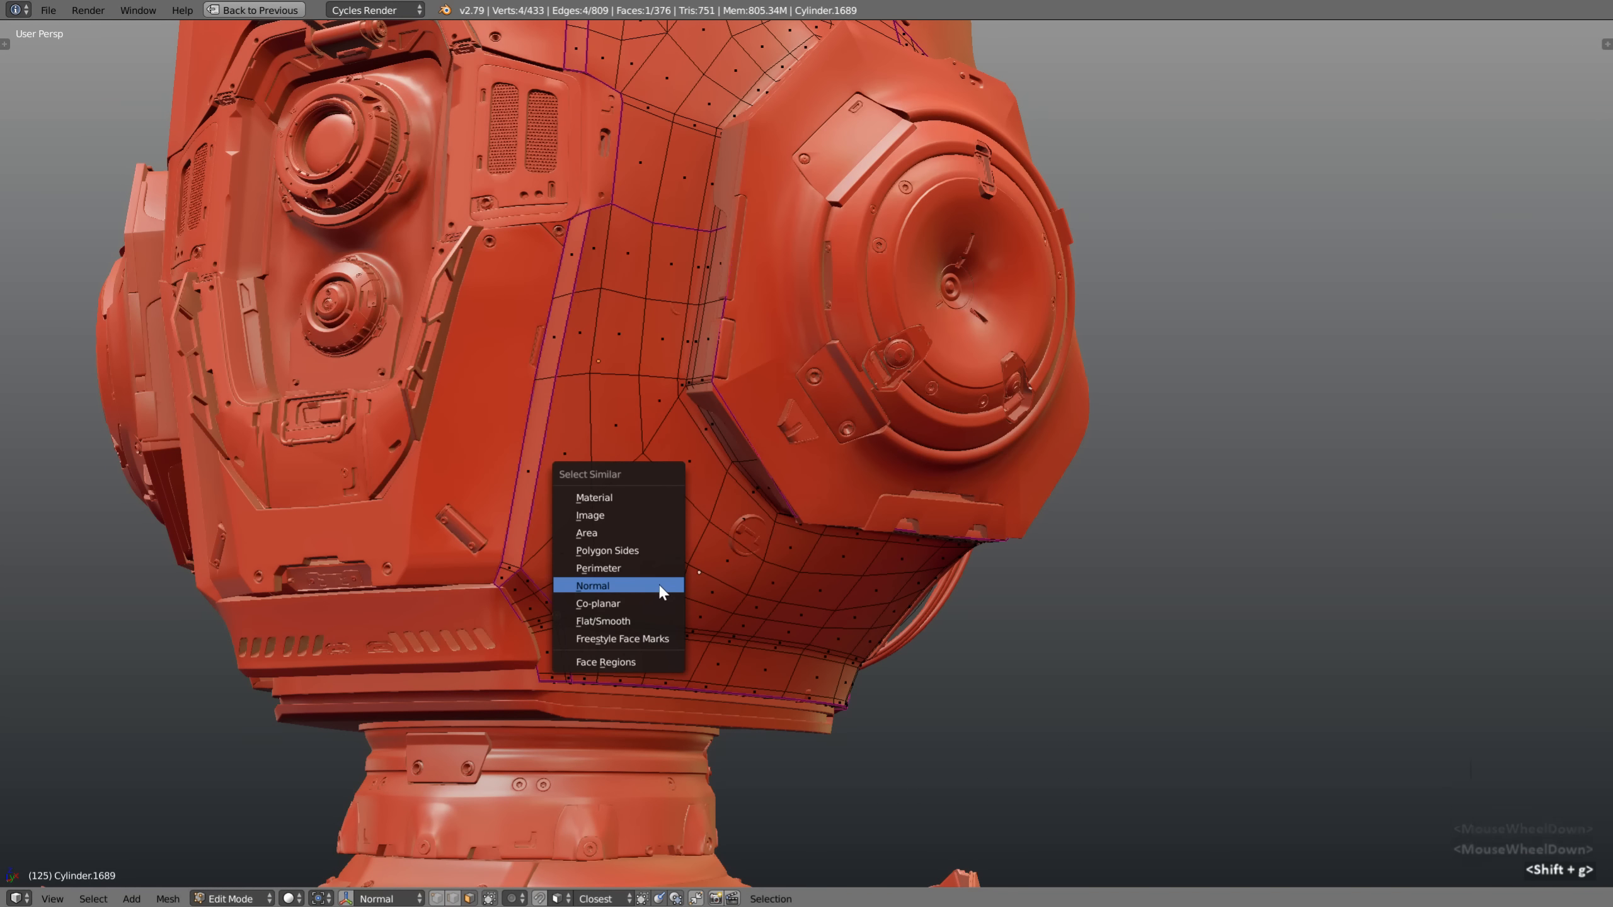
left_click(609, 536)
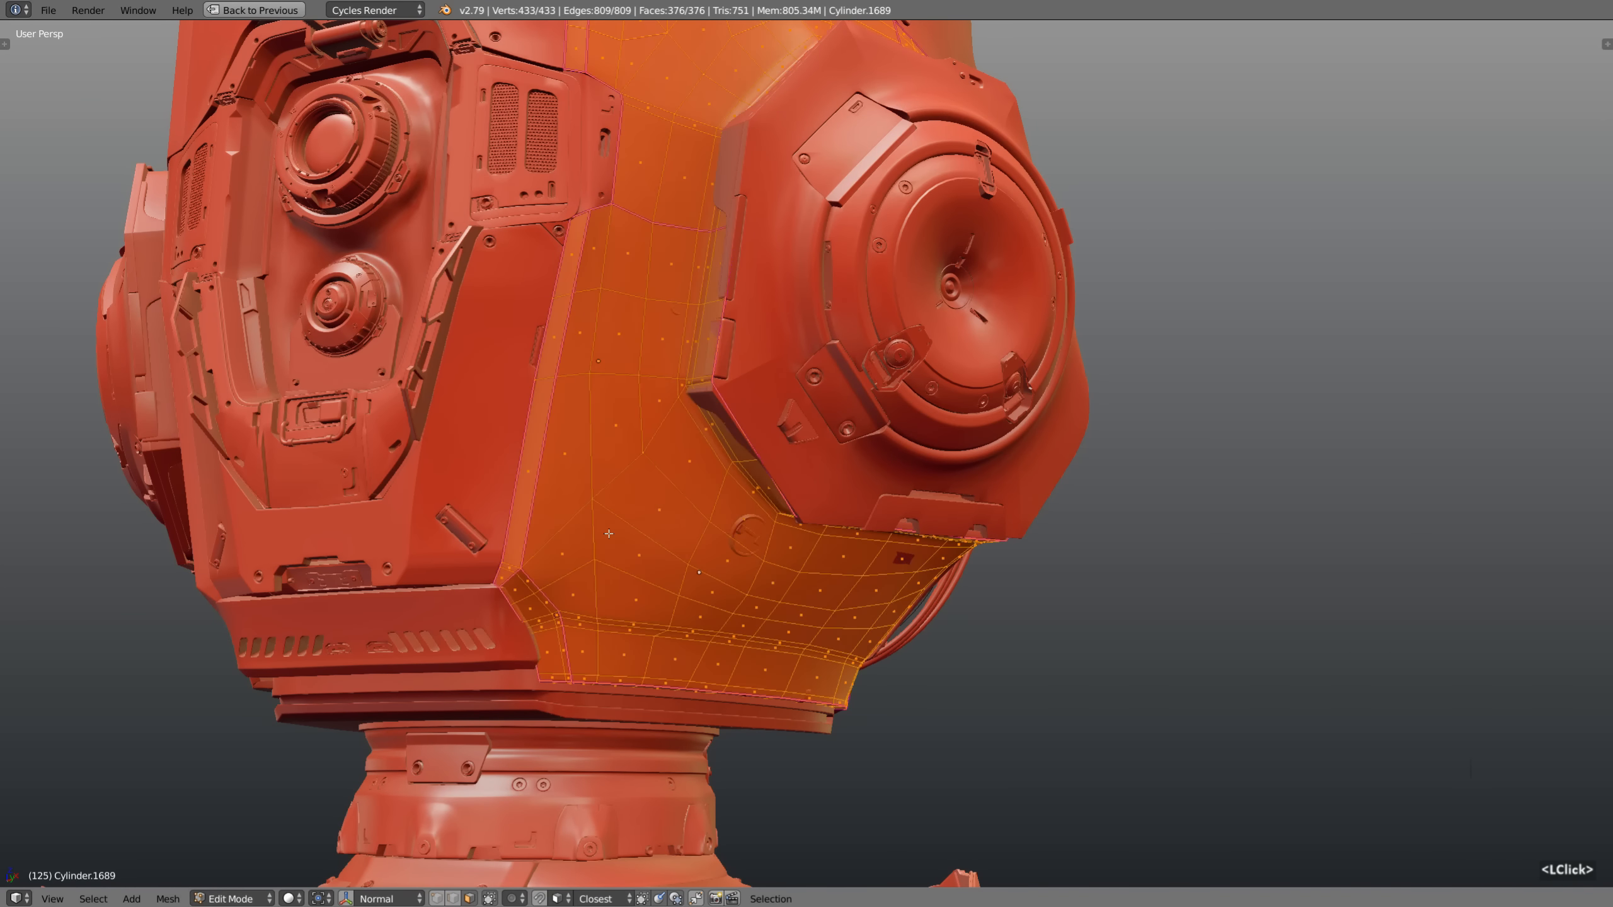
Set the threshold of the Area-based similar selection to 0.0001
key("F6")
left_click_drag(754, 557, 1164, 569)
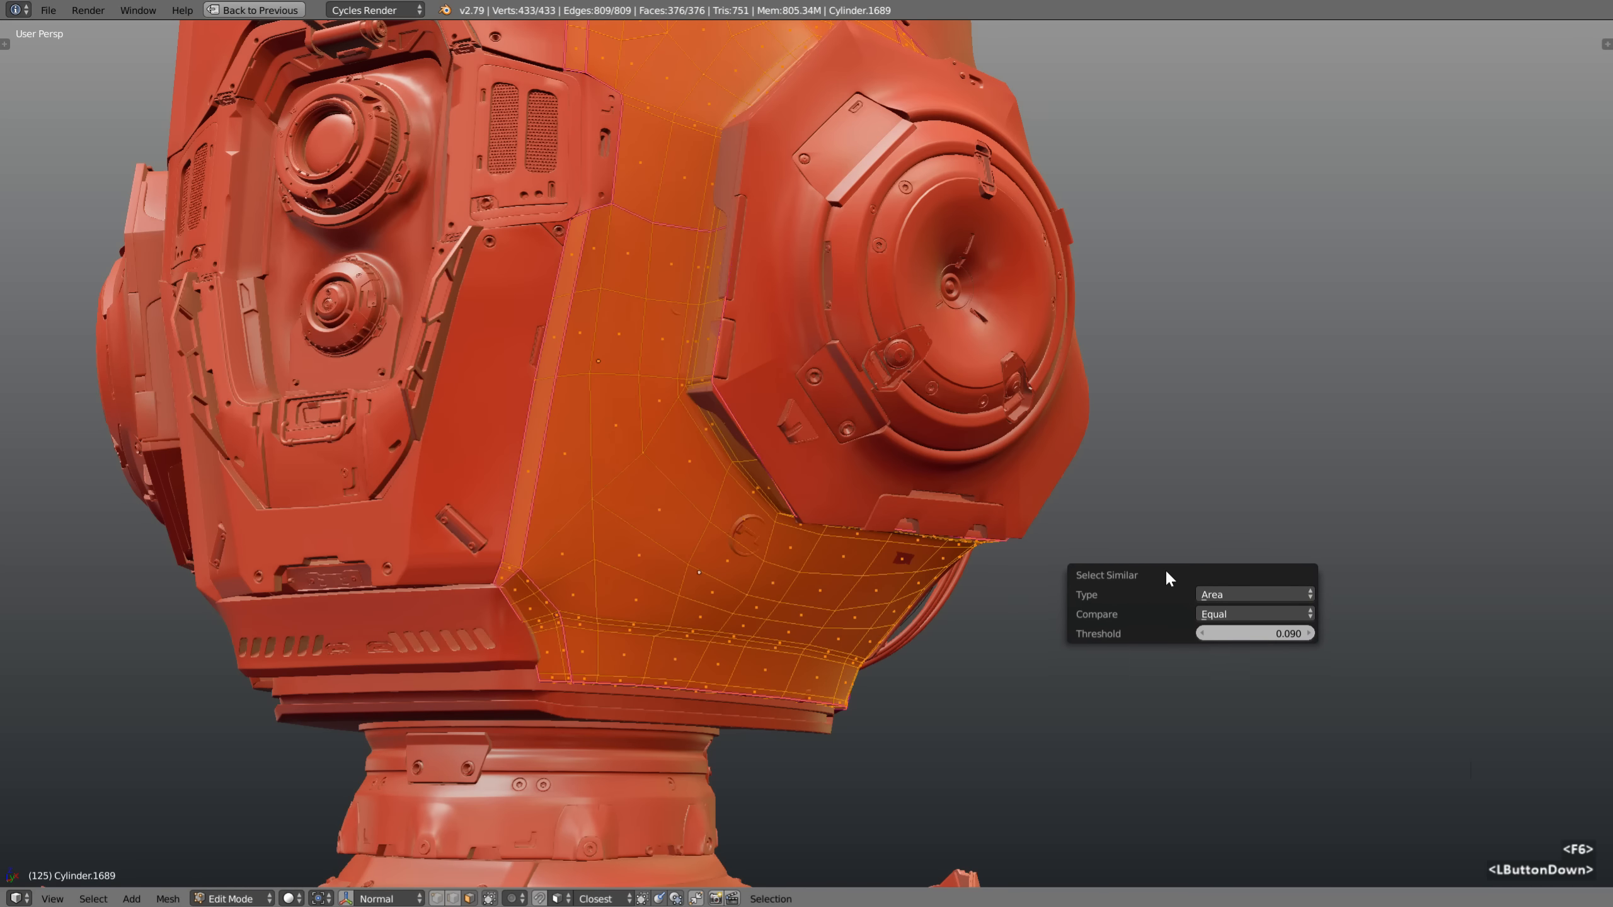
left_click(1260, 632)
type("0.0001")
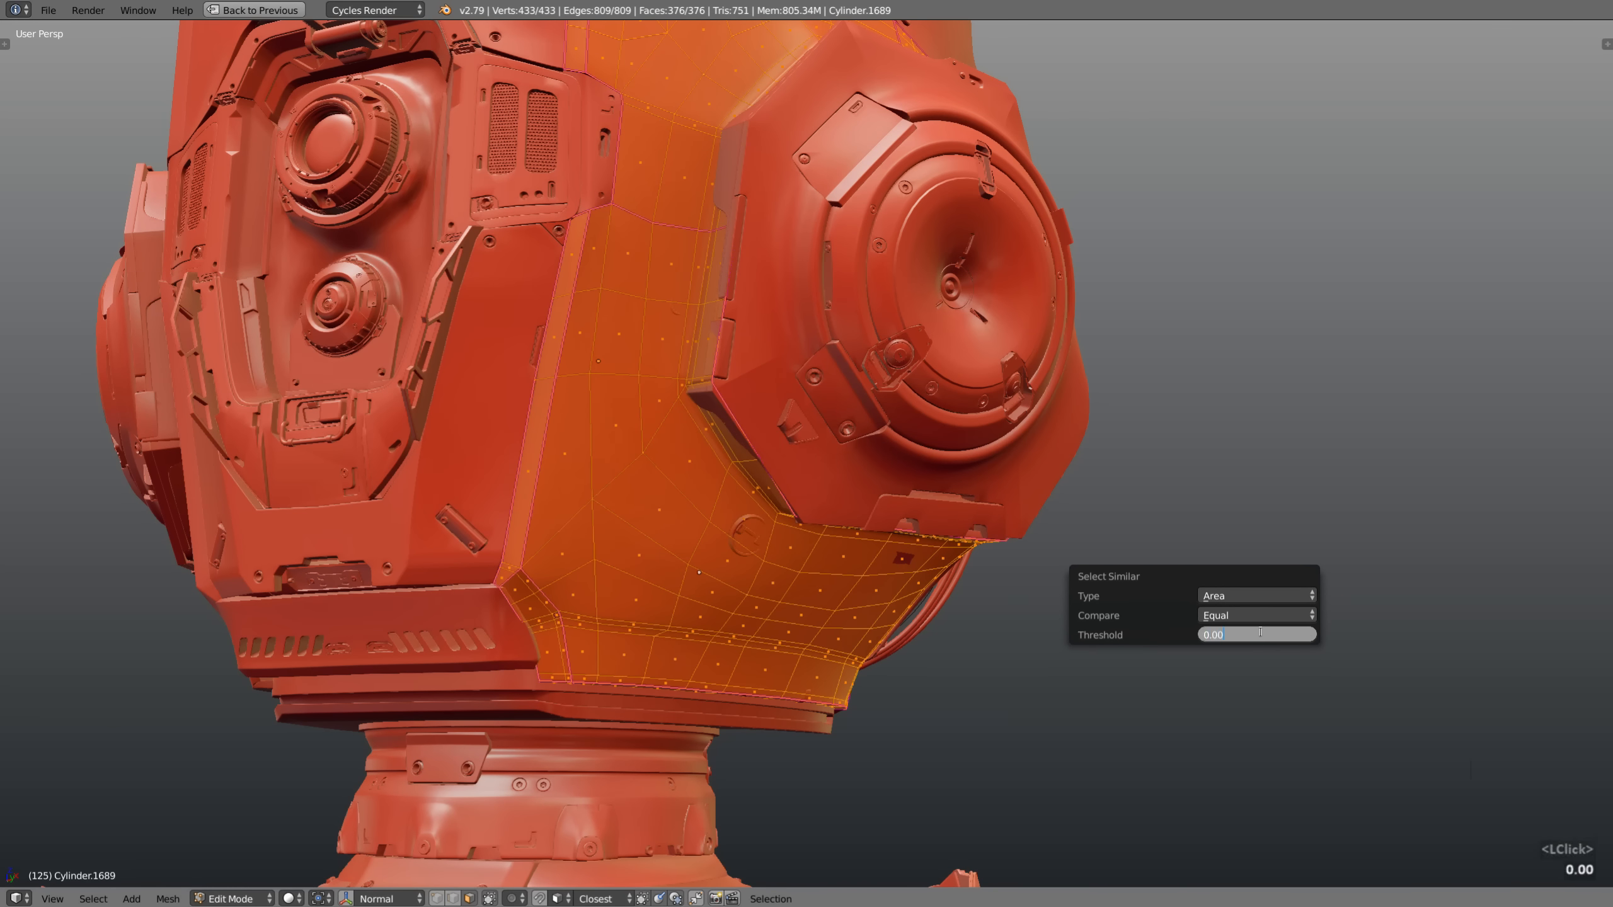
key("Return")
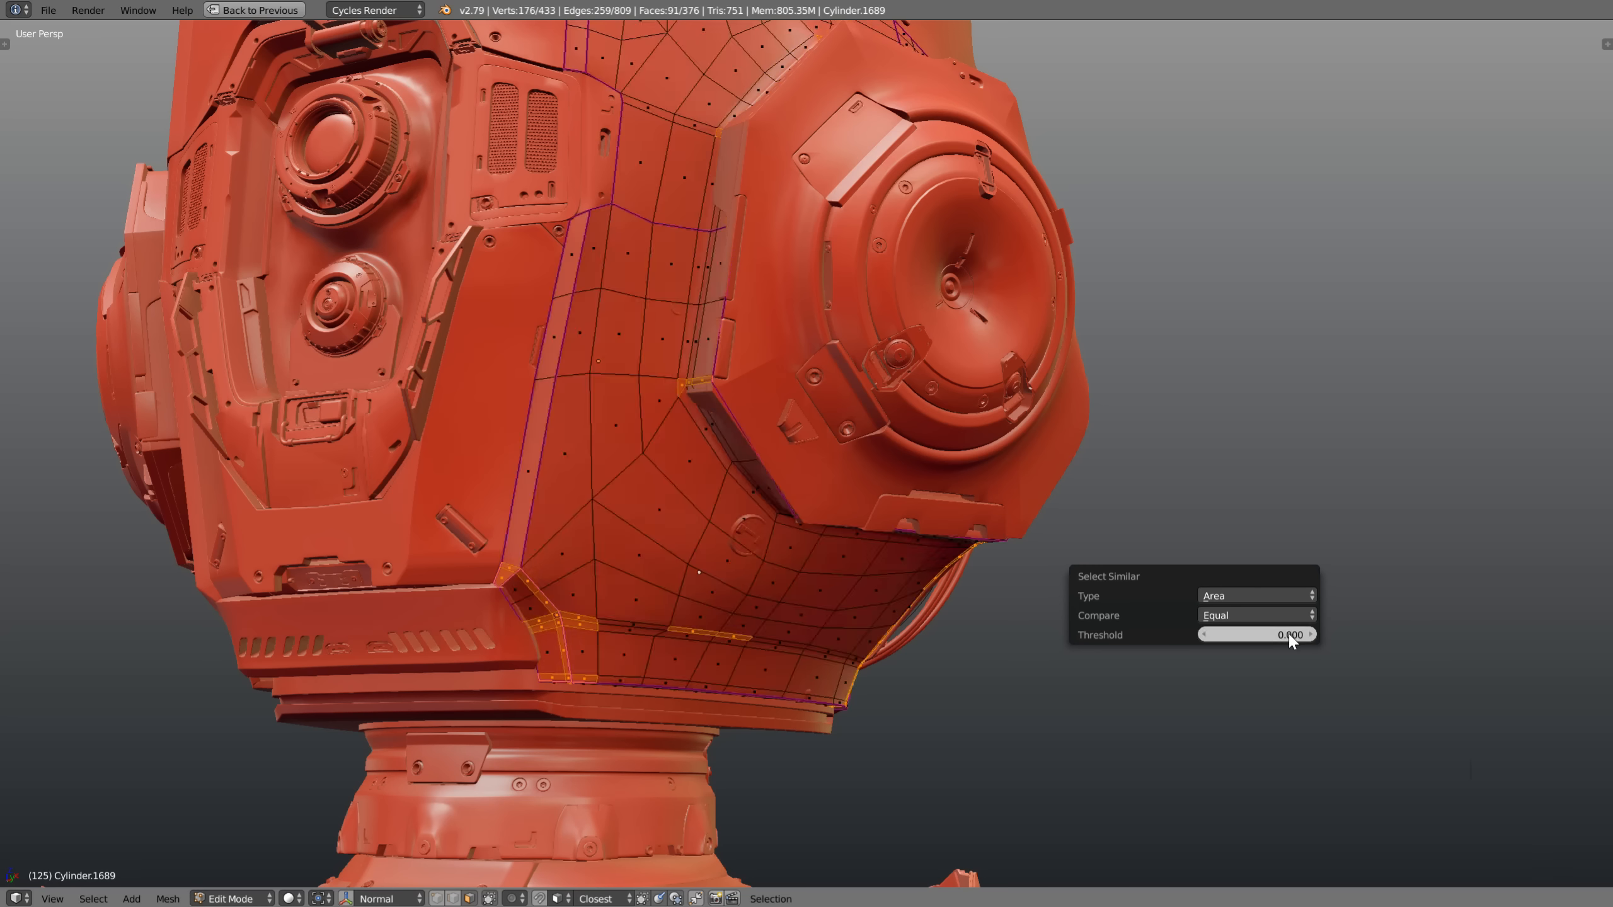
left_click(1265, 635)
left_click(1253, 699)
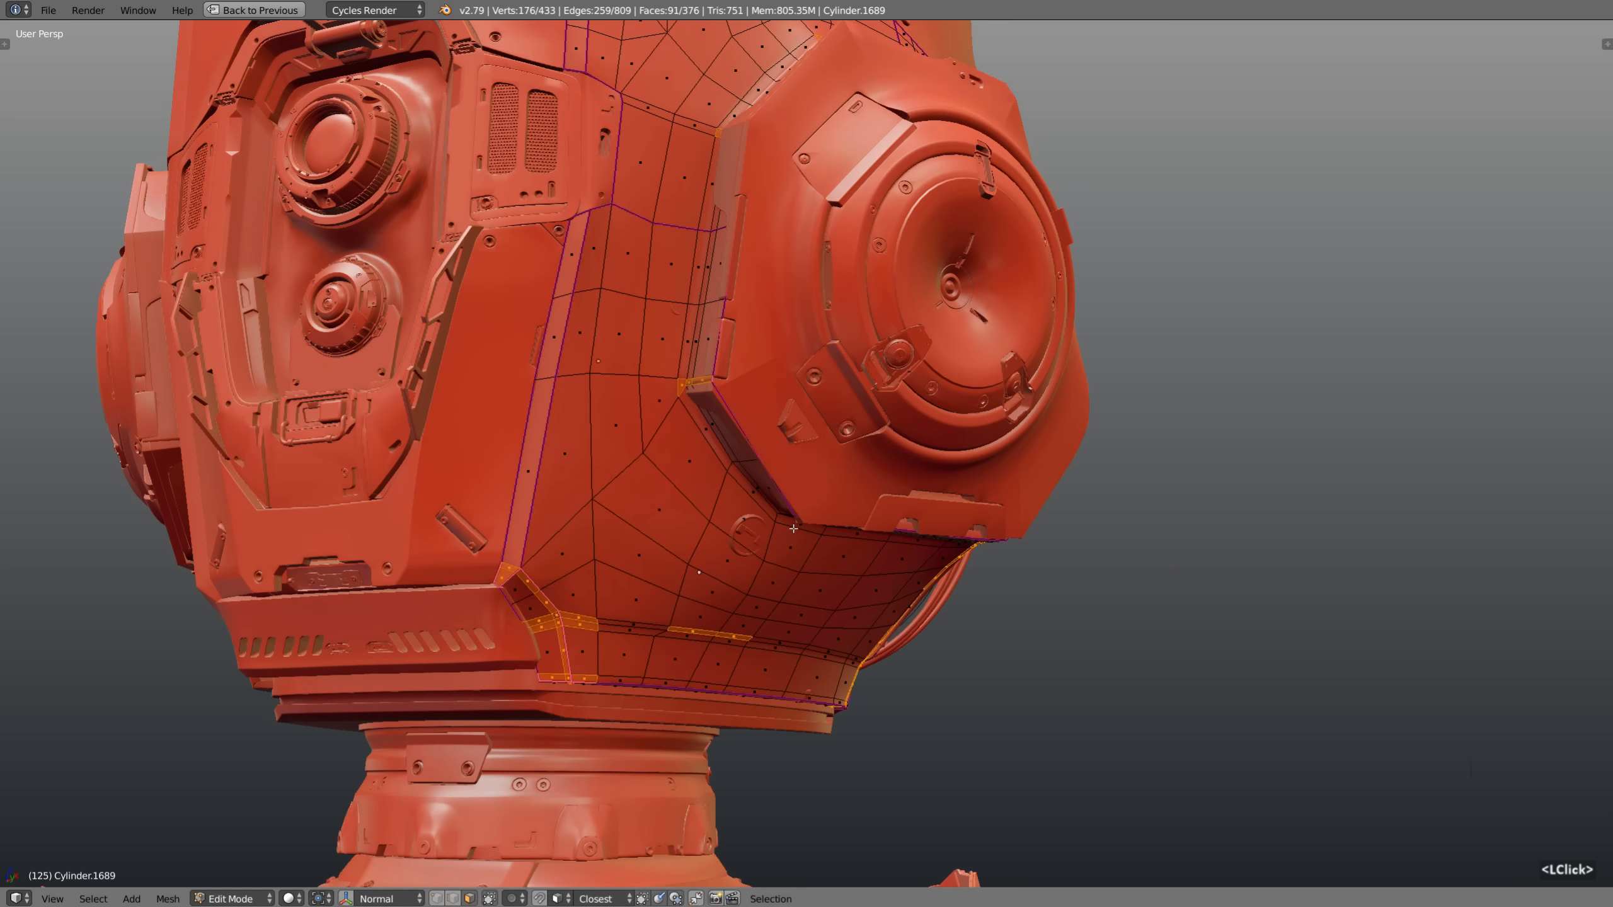
Check in wireframe and solid view where the faces of similar area lie across the side panel
key("z")
mouse_move(771, 516)
middle_mouse_down()
mouse_move(717, 494)
mouse_move(758, 490)
middle_mouse_up()
scroll(736, 503, "down", 3)
key("z")
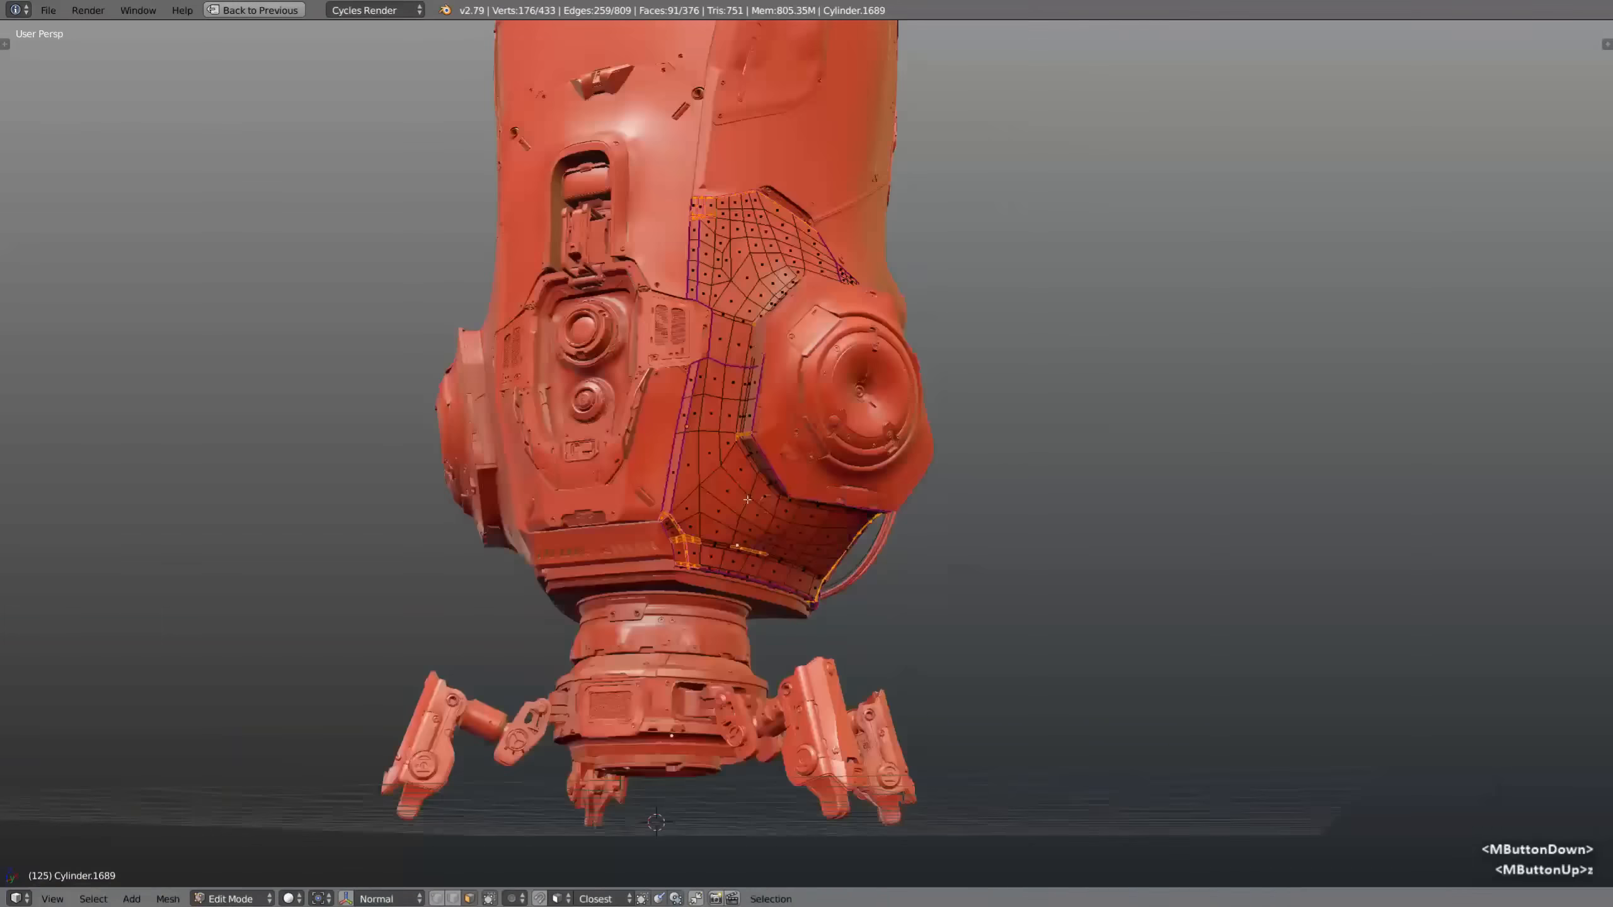
scroll(758, 489, "up", 5)
scroll(759, 491, "up", 1)
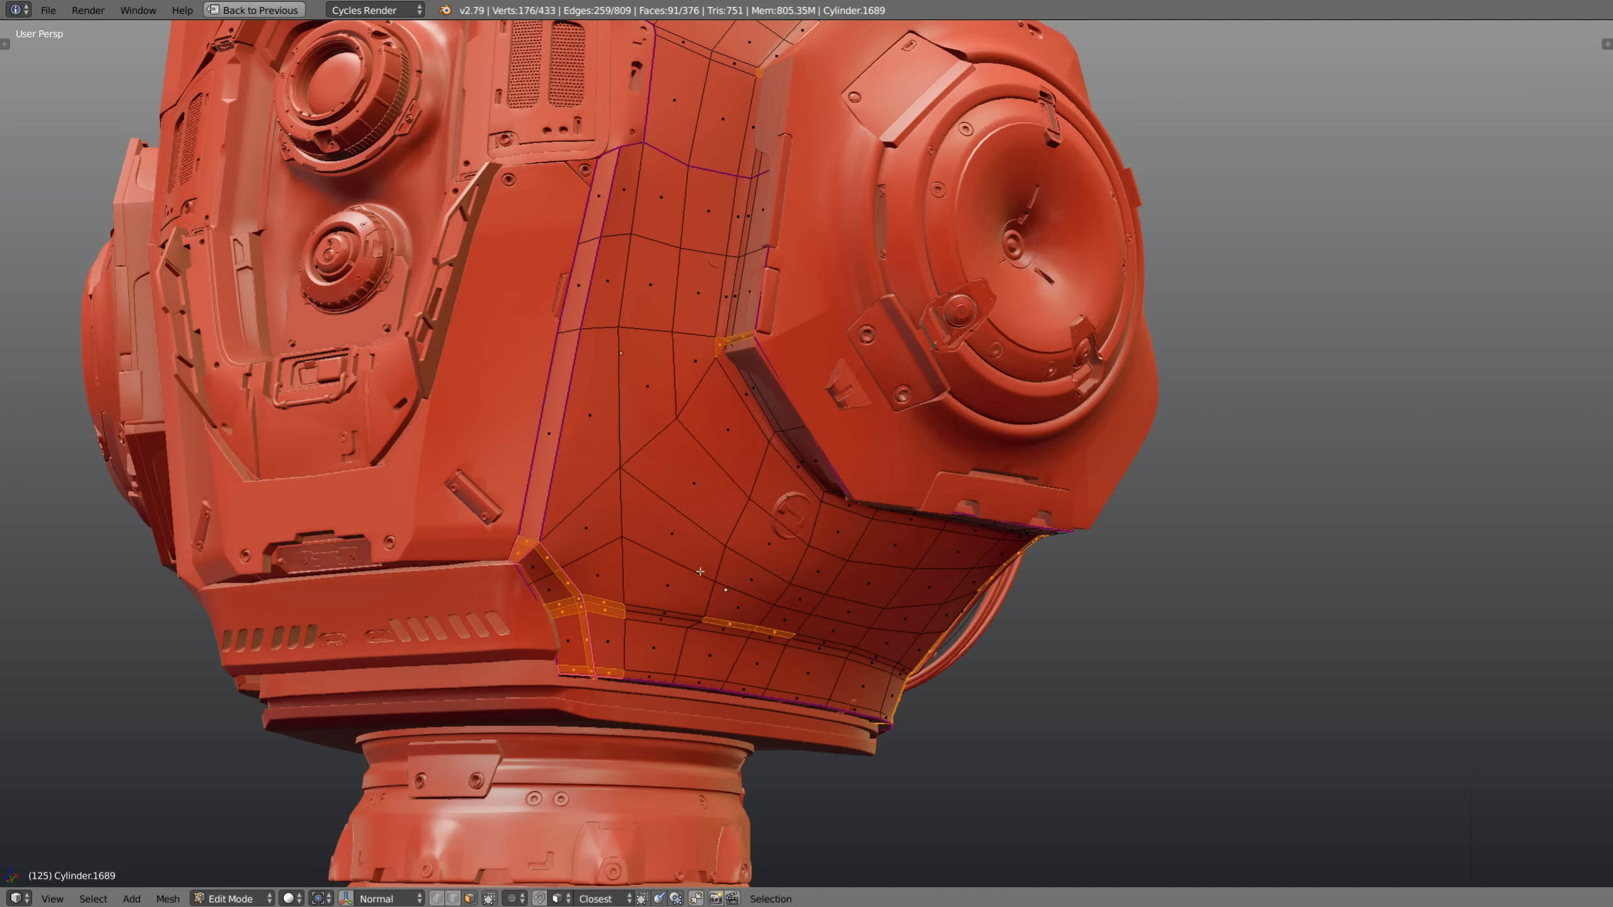
Switch from face to edge select mode, select an edge on the lower panel, and review its Select Similar criteria
key("shift+g")
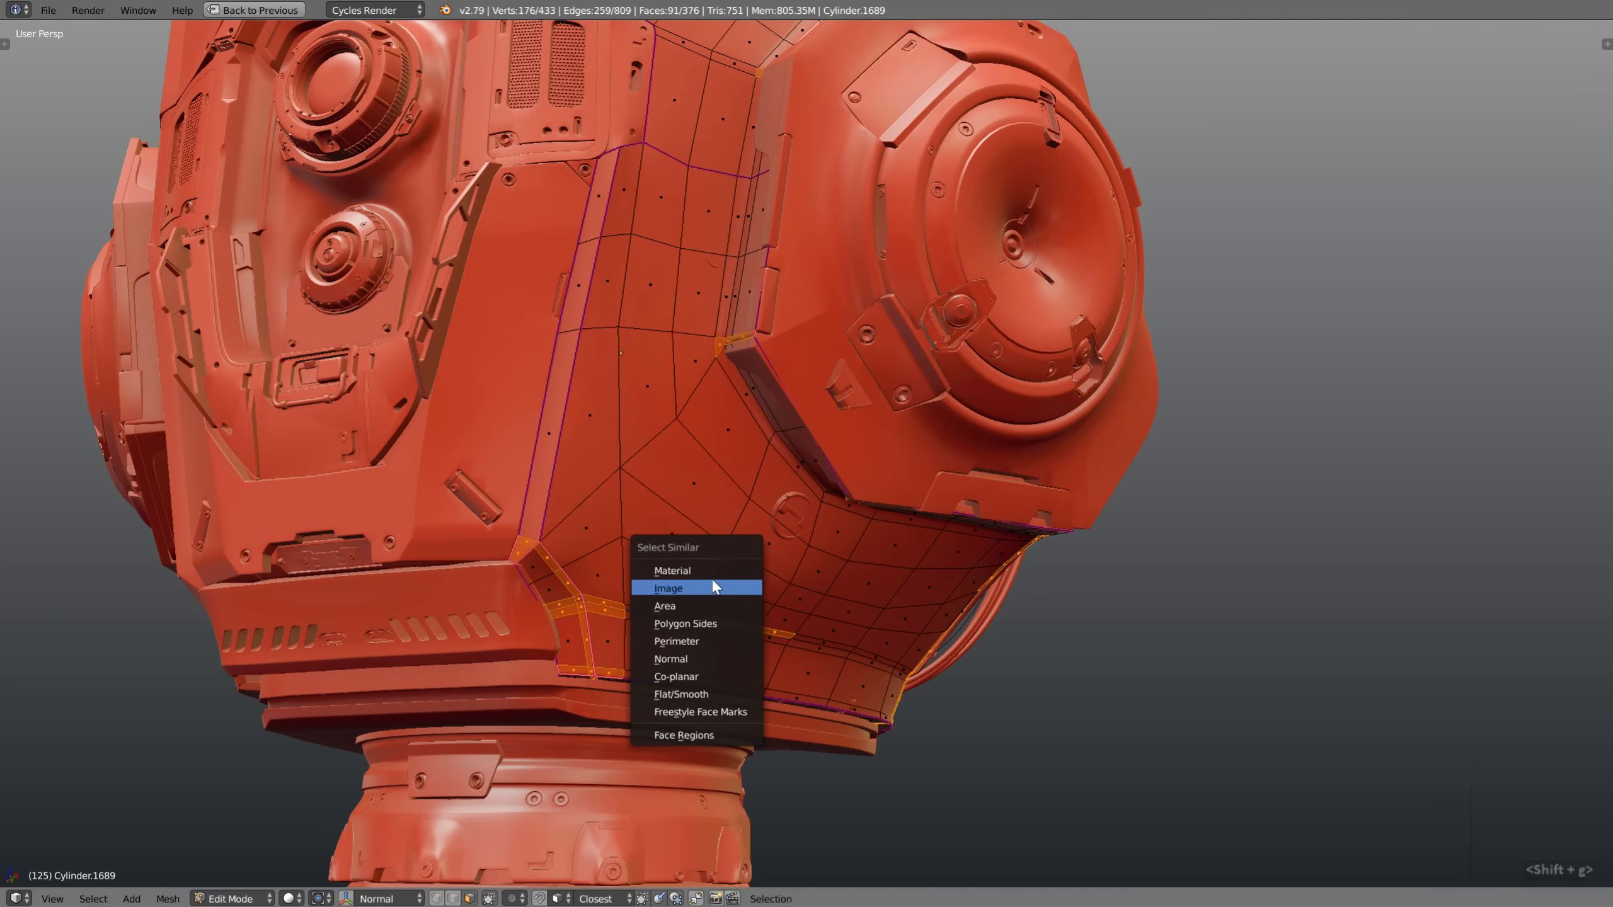
key("Escape")
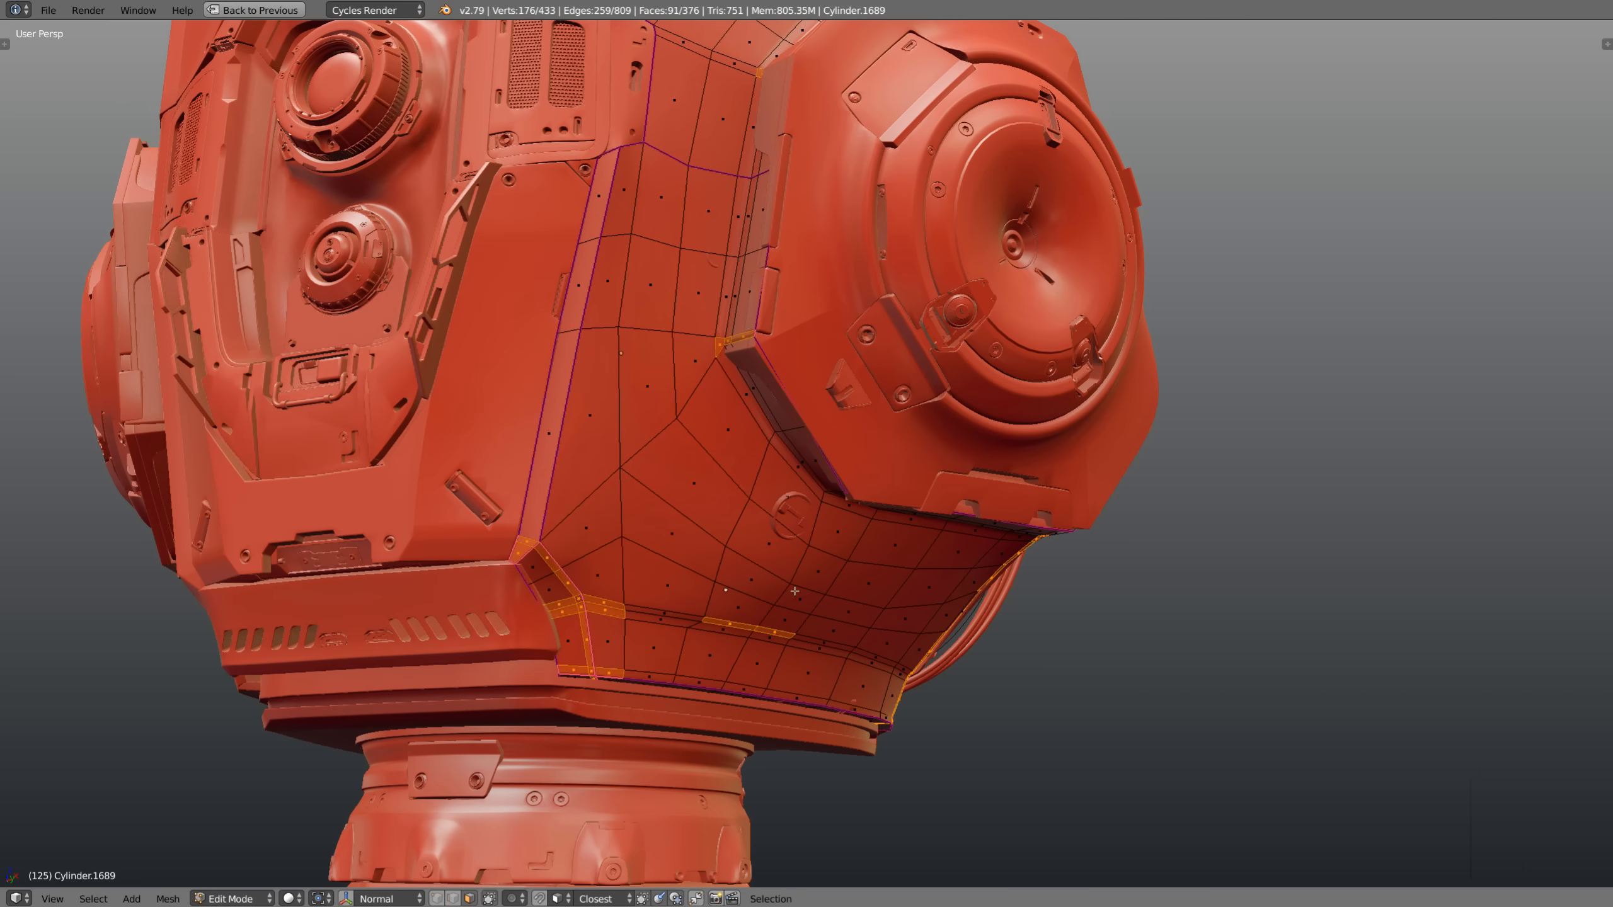
key("ctrl+Tab")
left_click(698, 539)
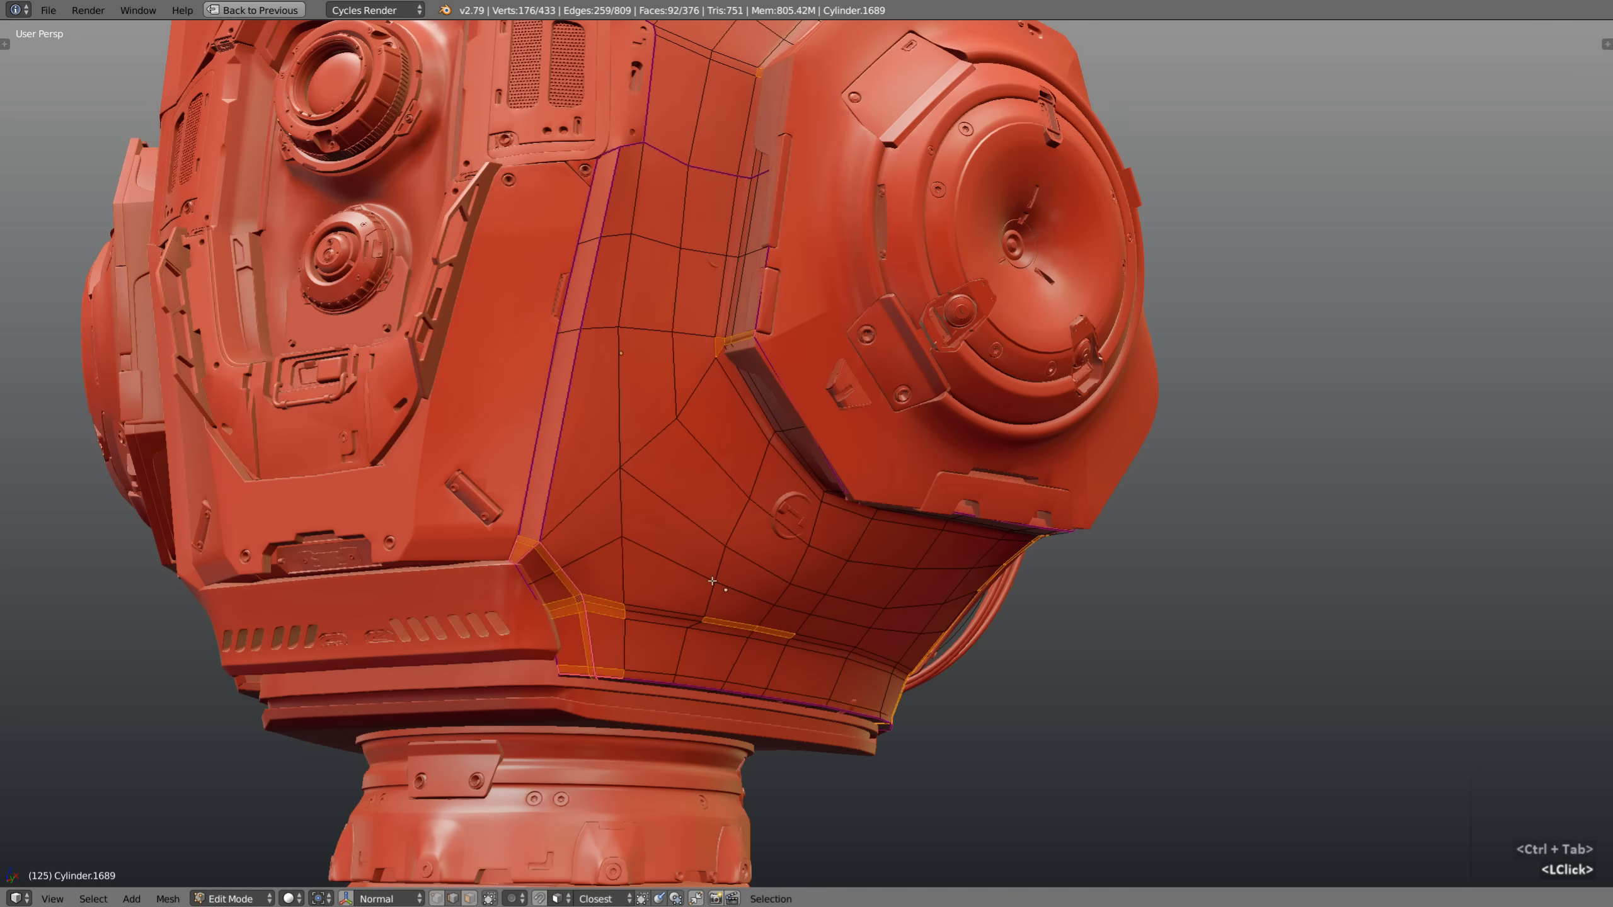
left_click(750, 594)
key("shift+g")
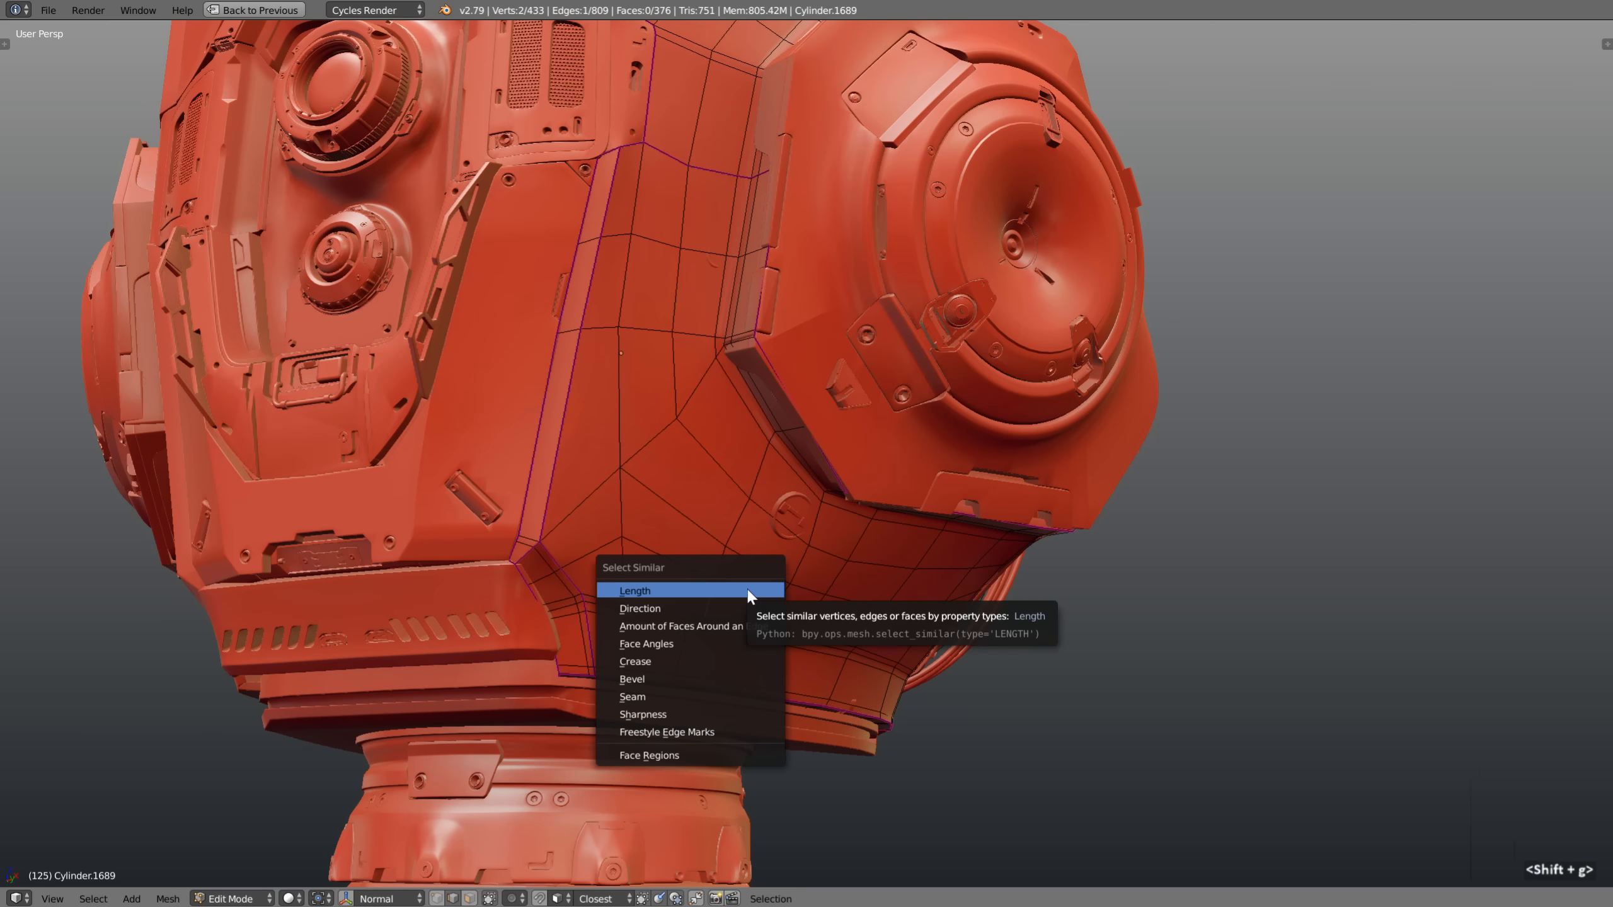
left_click(658, 696)
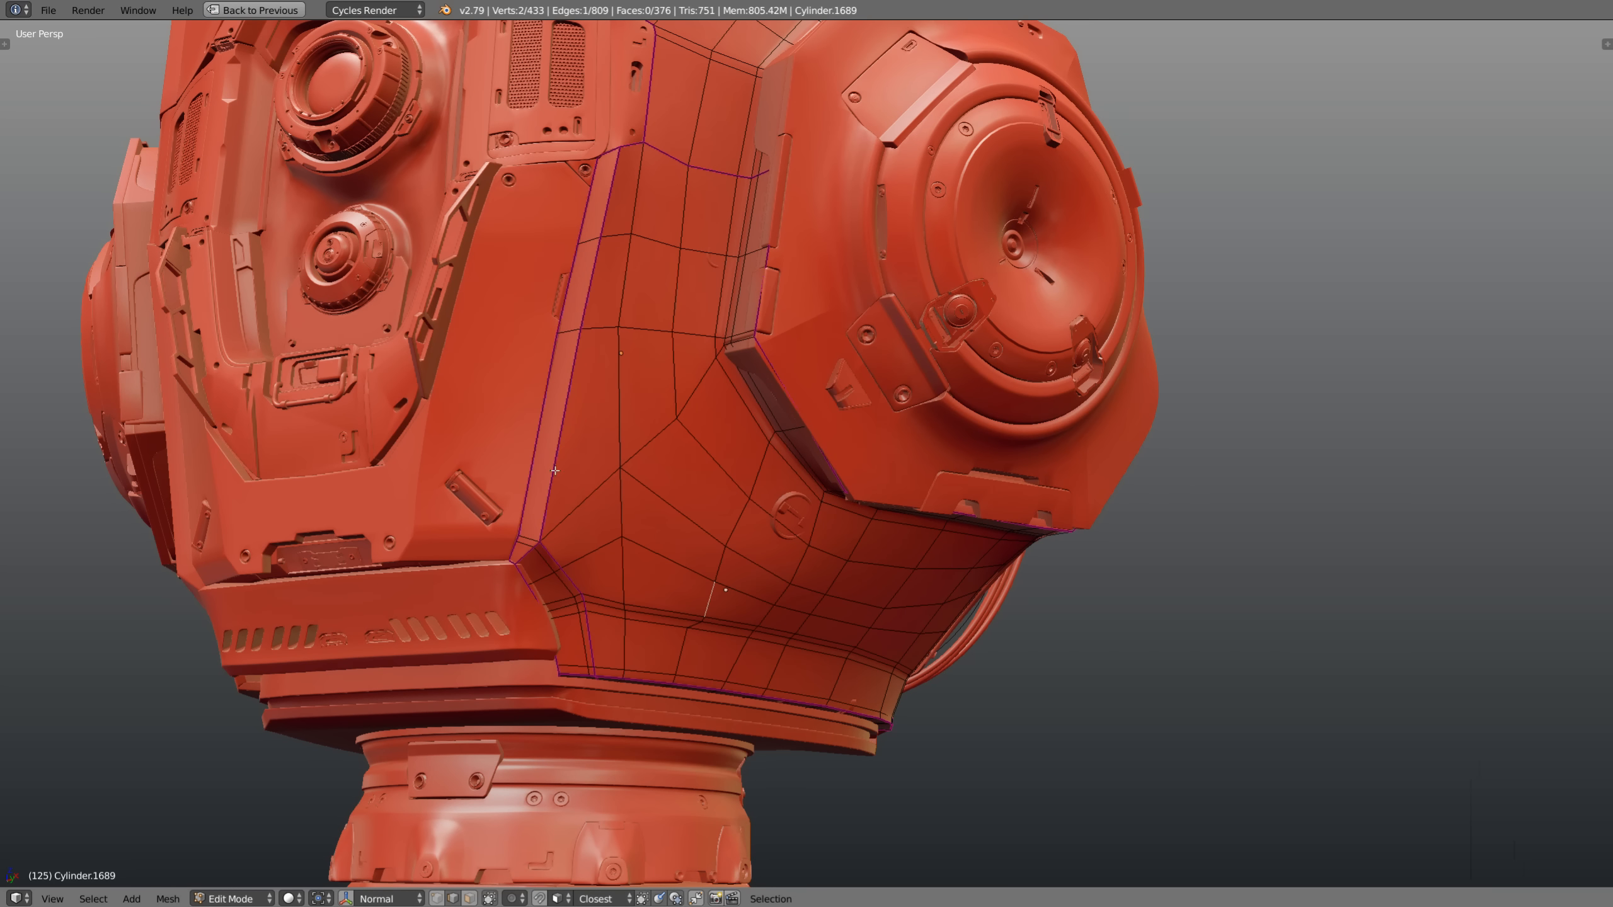
Select a creased edge along the side panel's front border and all edges with a similar Crease
right_click(554, 463)
key("shift")
key("shift+g")
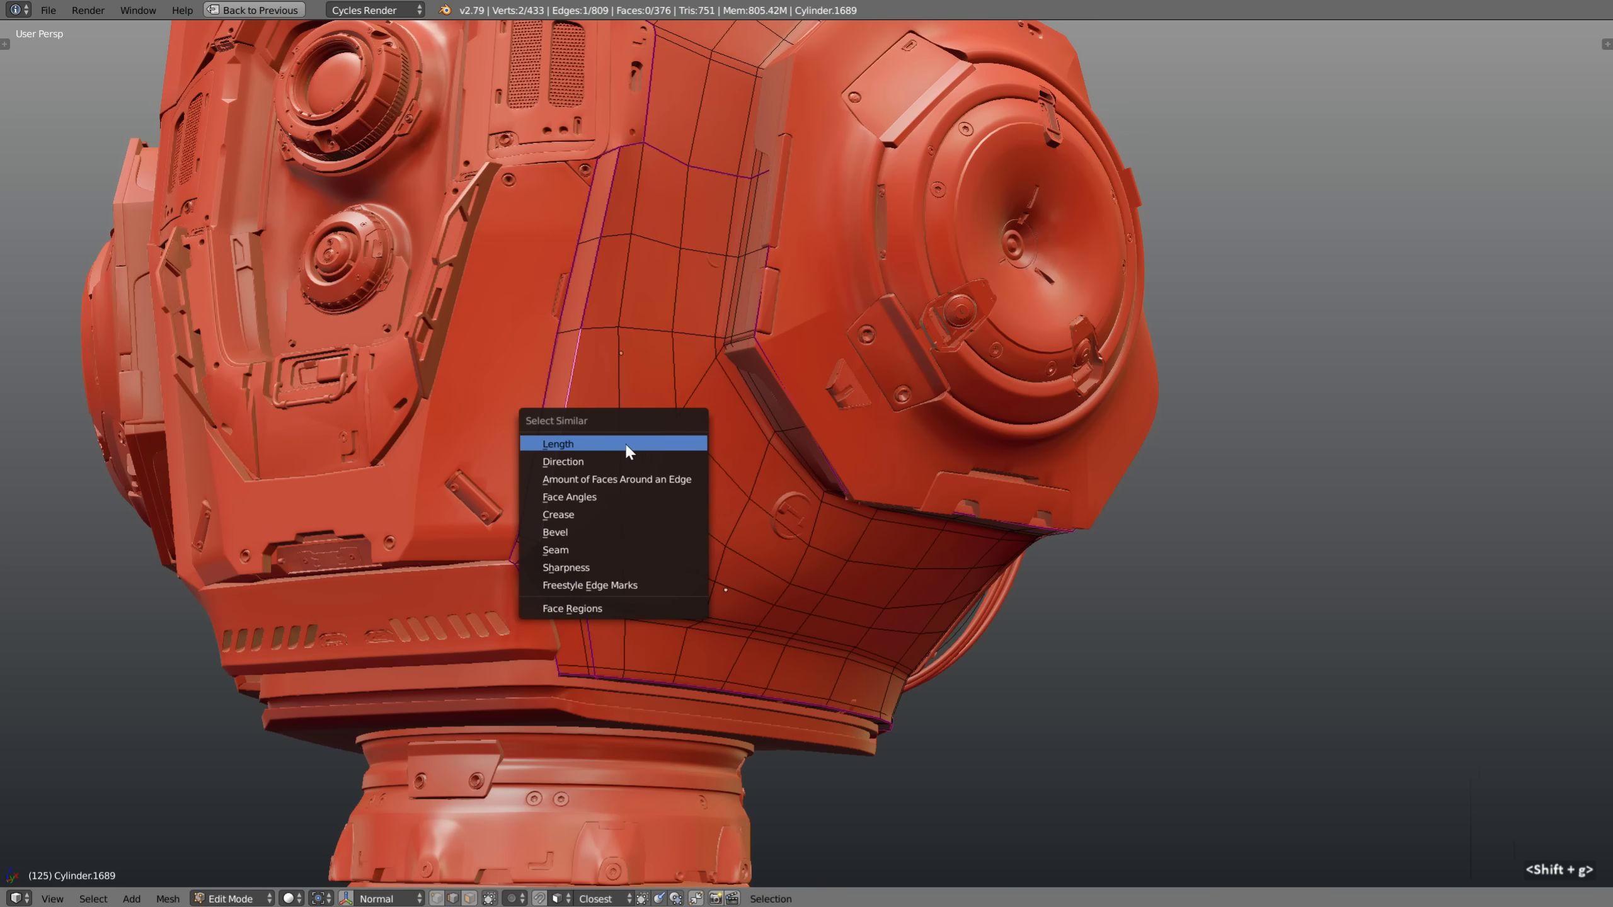
left_click(630, 515)
Extend the edge selection to all edges of similar Length and clear the selection
key("z")
scroll(654, 472, "down", 4)
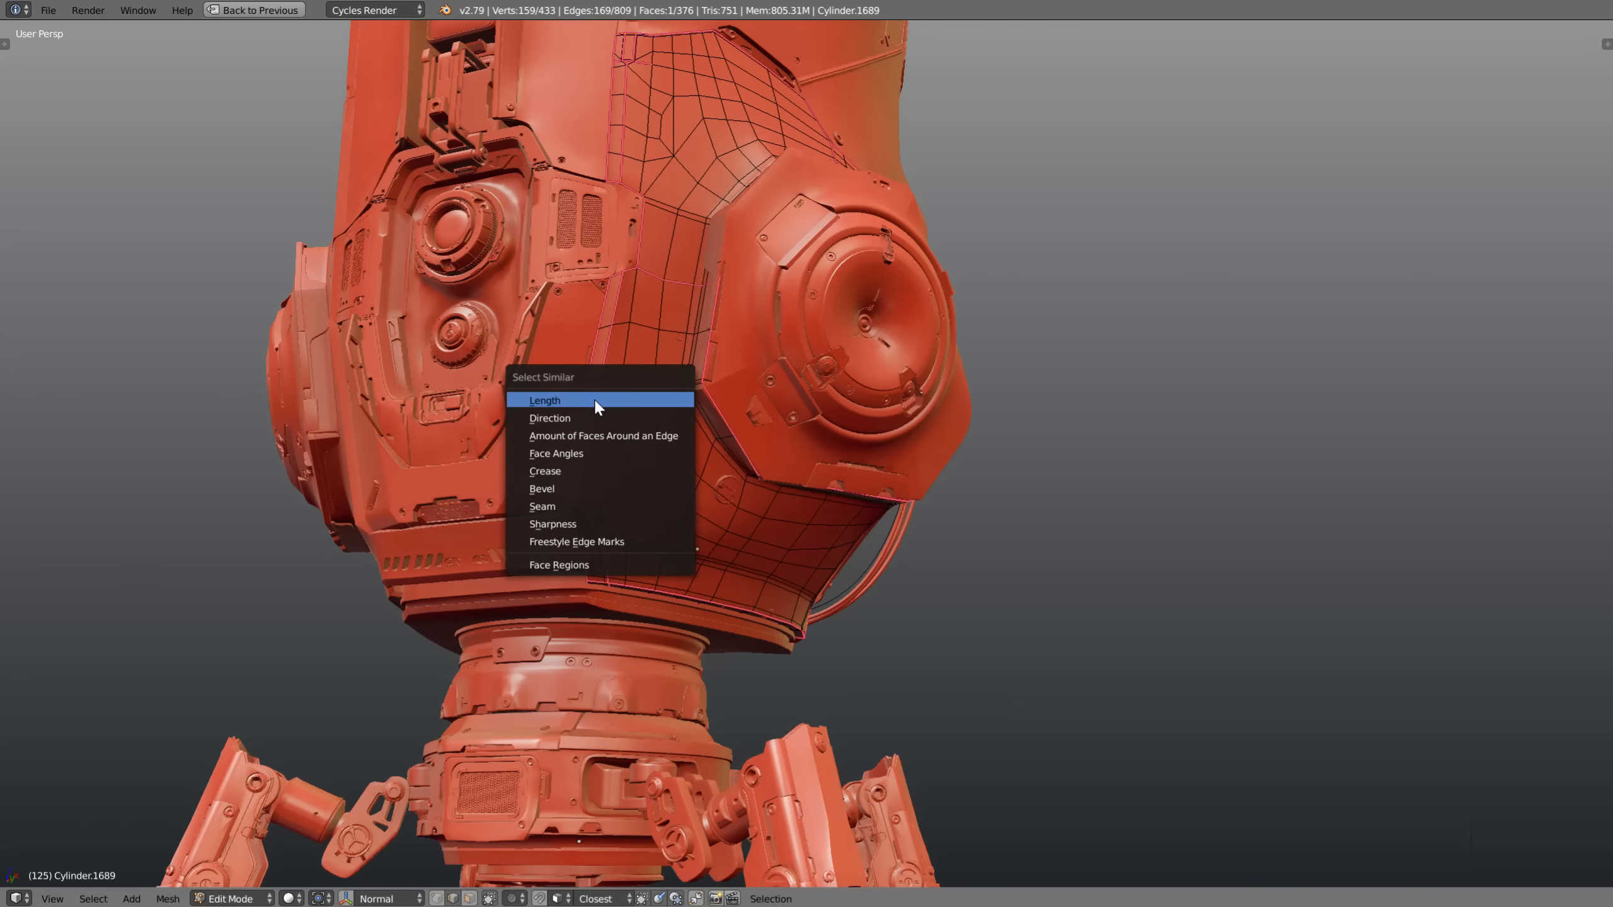
left_click(594, 399)
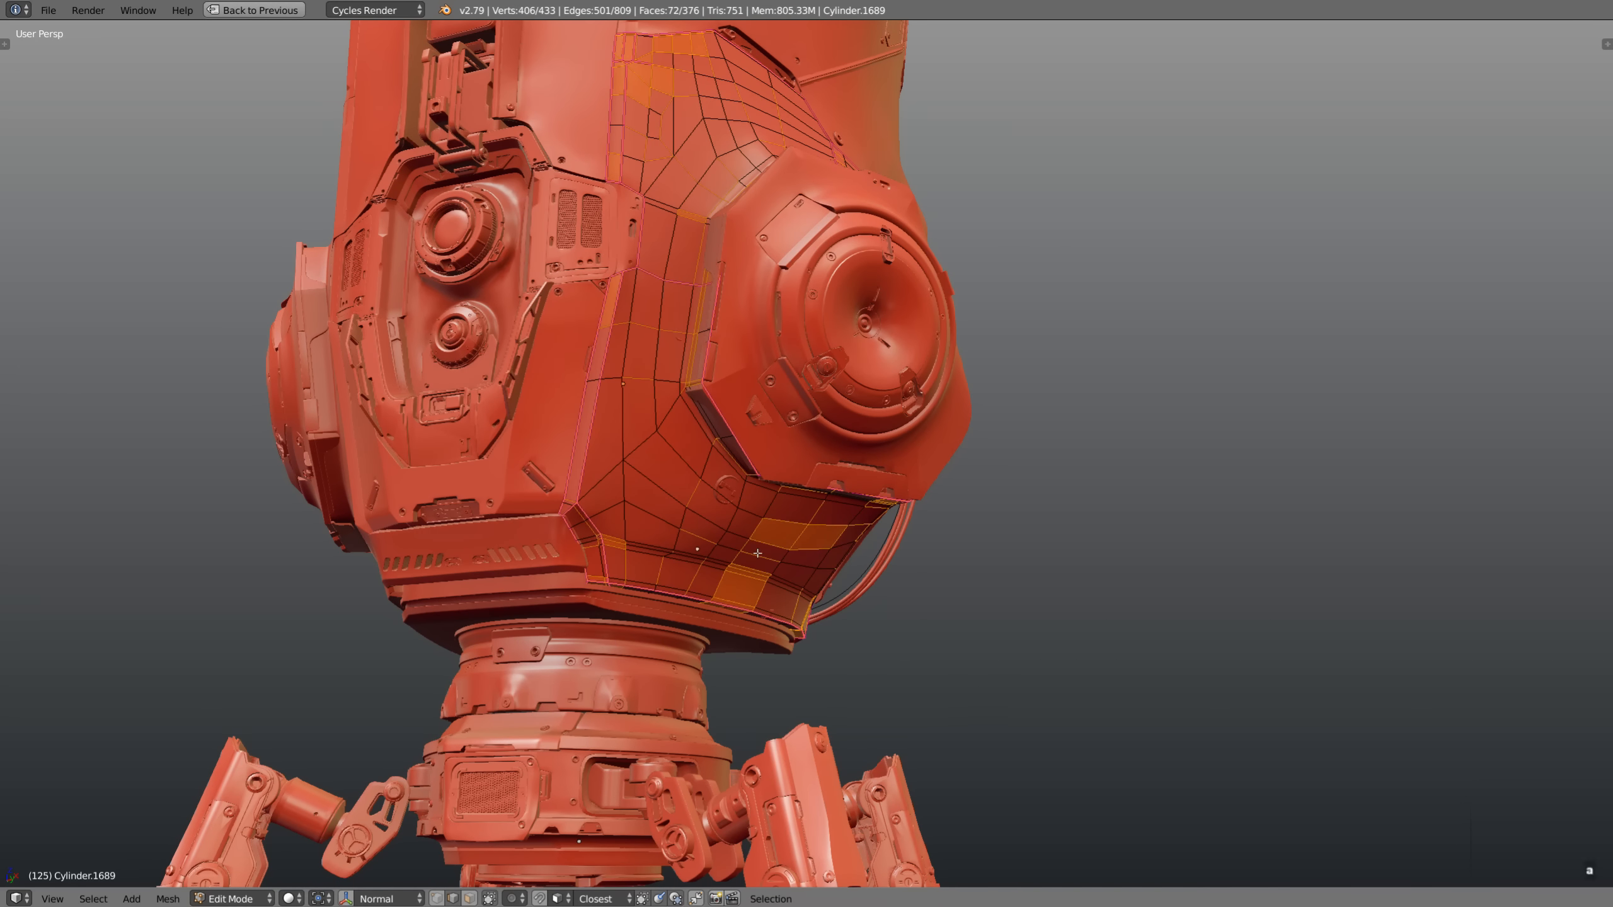
key("a")
Switch to vertex select mode, select a vertex near the middle of the side panel, and review its Select Similar criteria
middle_click_drag(757, 553, 620, 526)
scroll(619, 526, "up", 2)
key("ctrl+Tab")
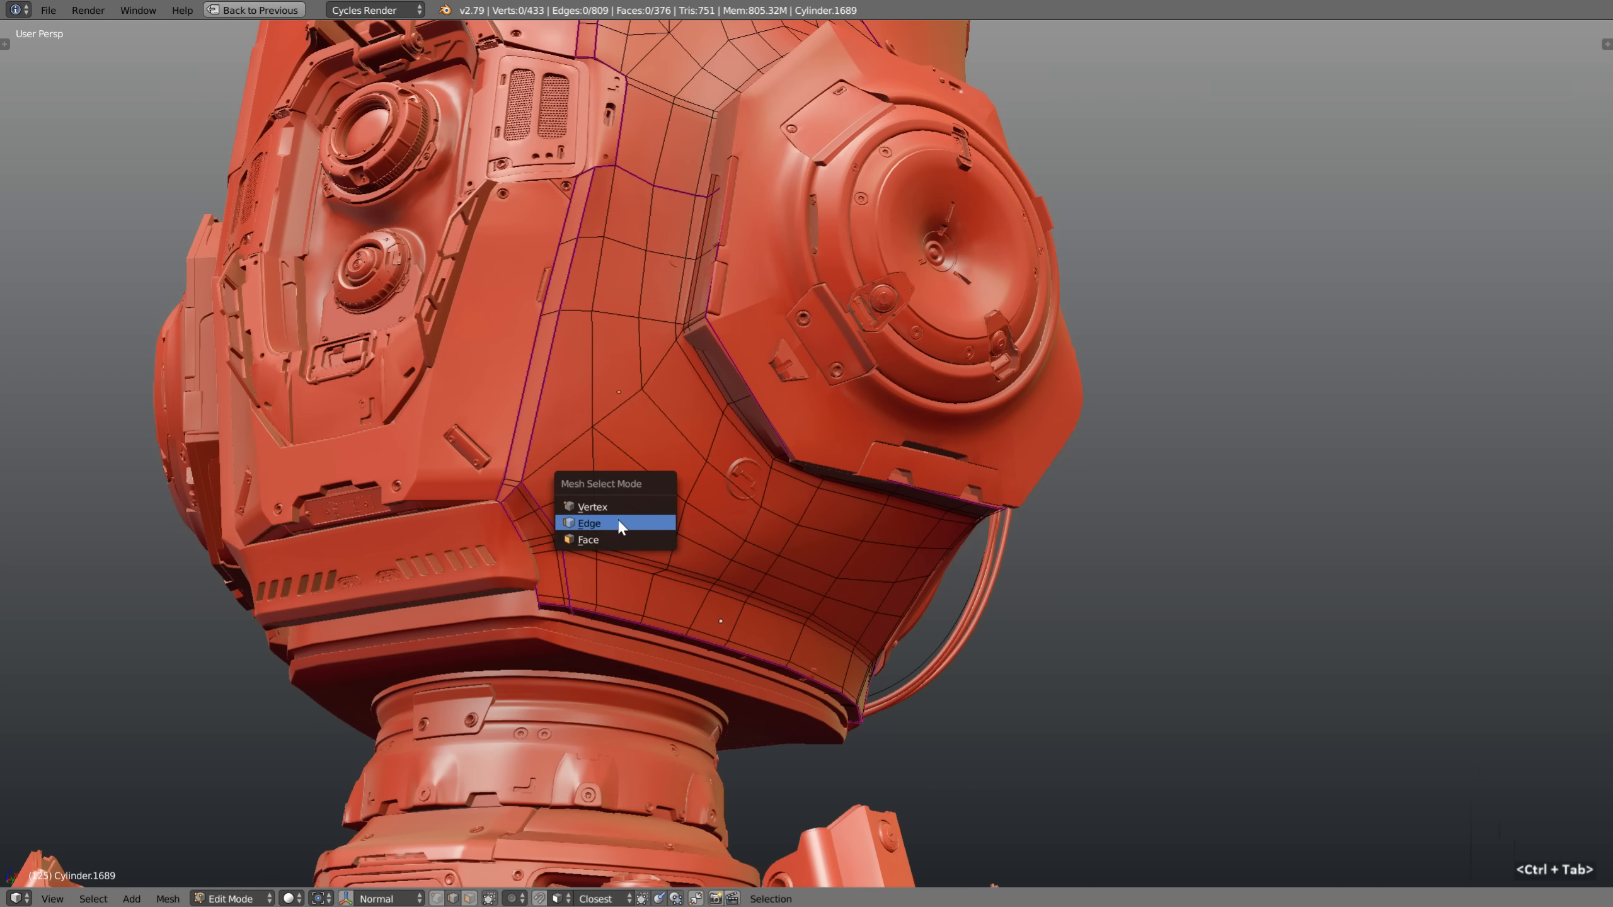
left_click(620, 509)
right_click(645, 395)
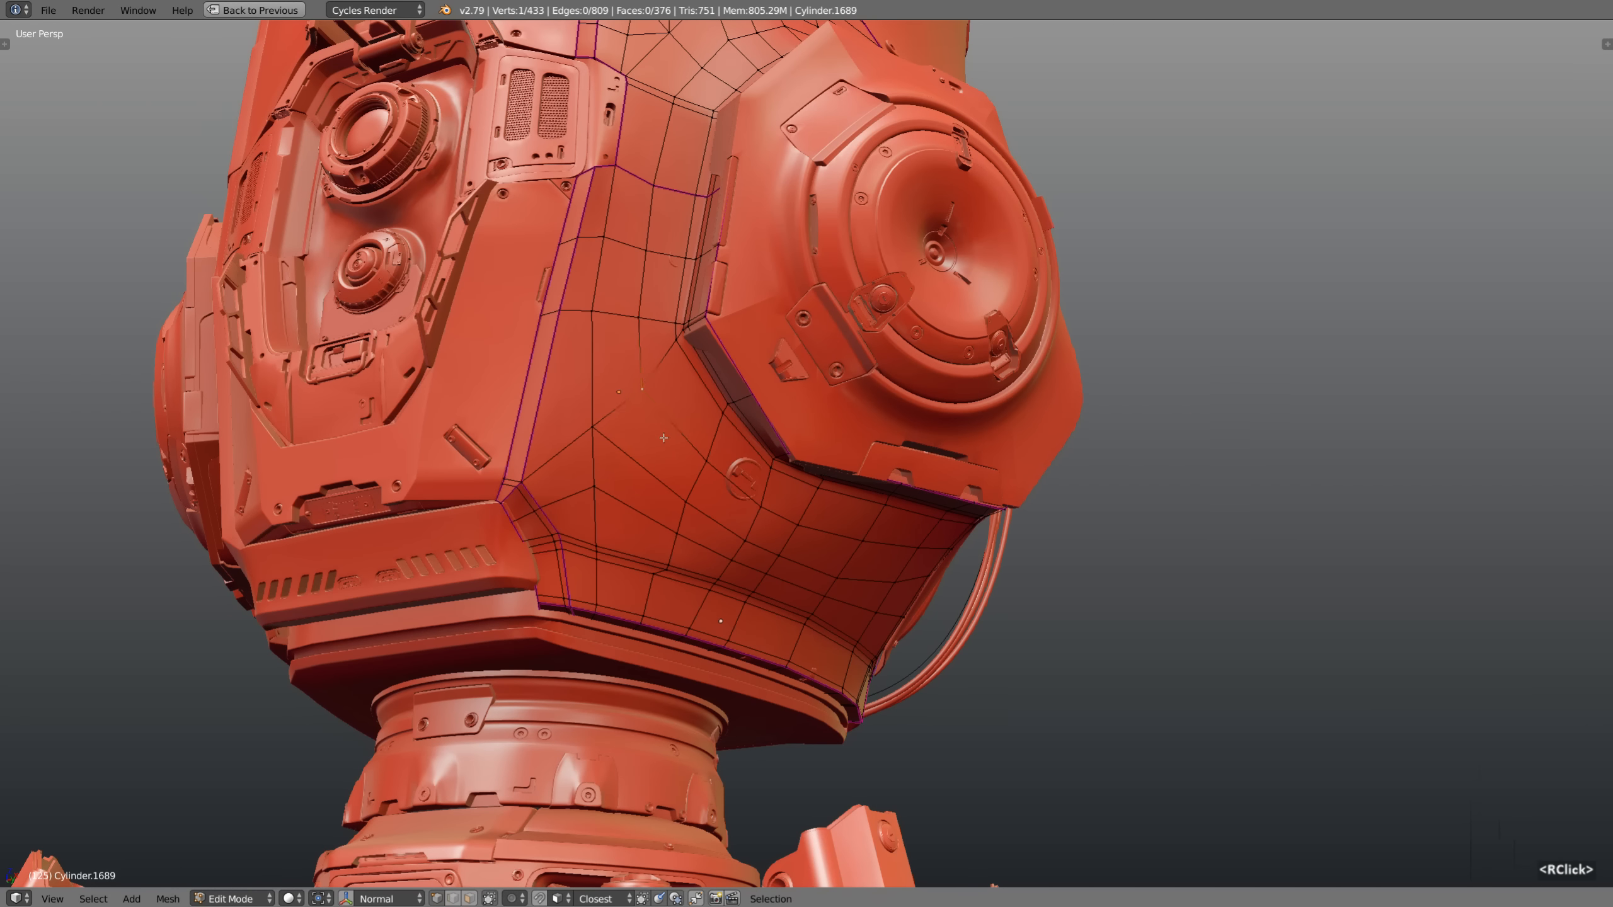
key("shift+g")
Leave mesh editing of the side panel and return to Object Mode
left_click(232, 899)
left_click(244, 865)
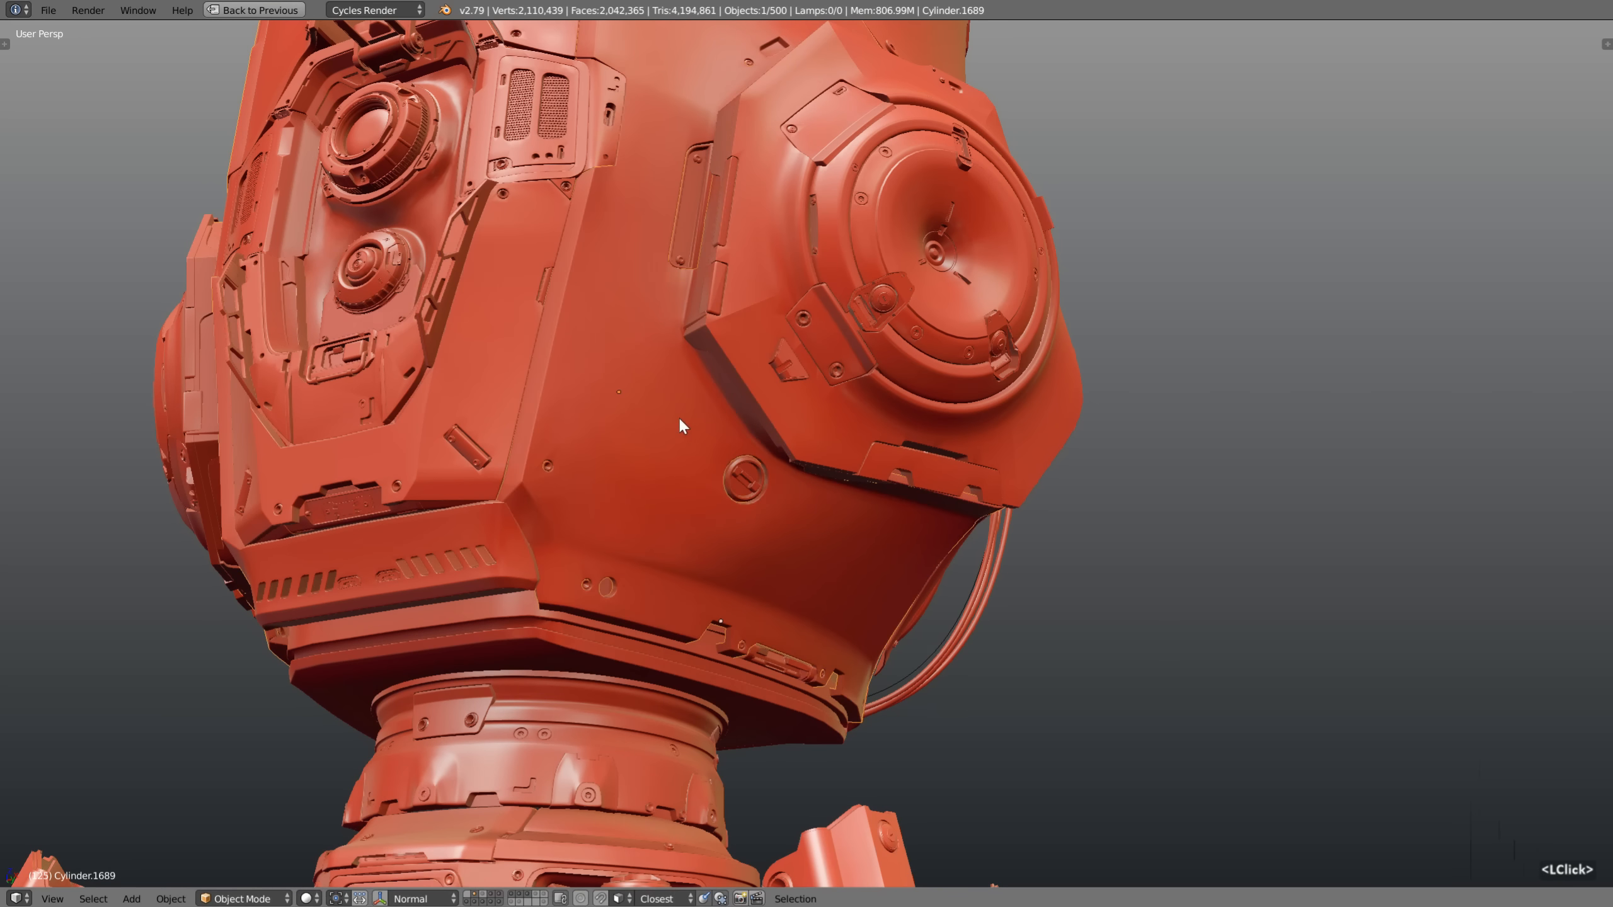
scroll(678, 420, "down", 2)
middle_click_drag(632, 355, 615, 571, "shift")
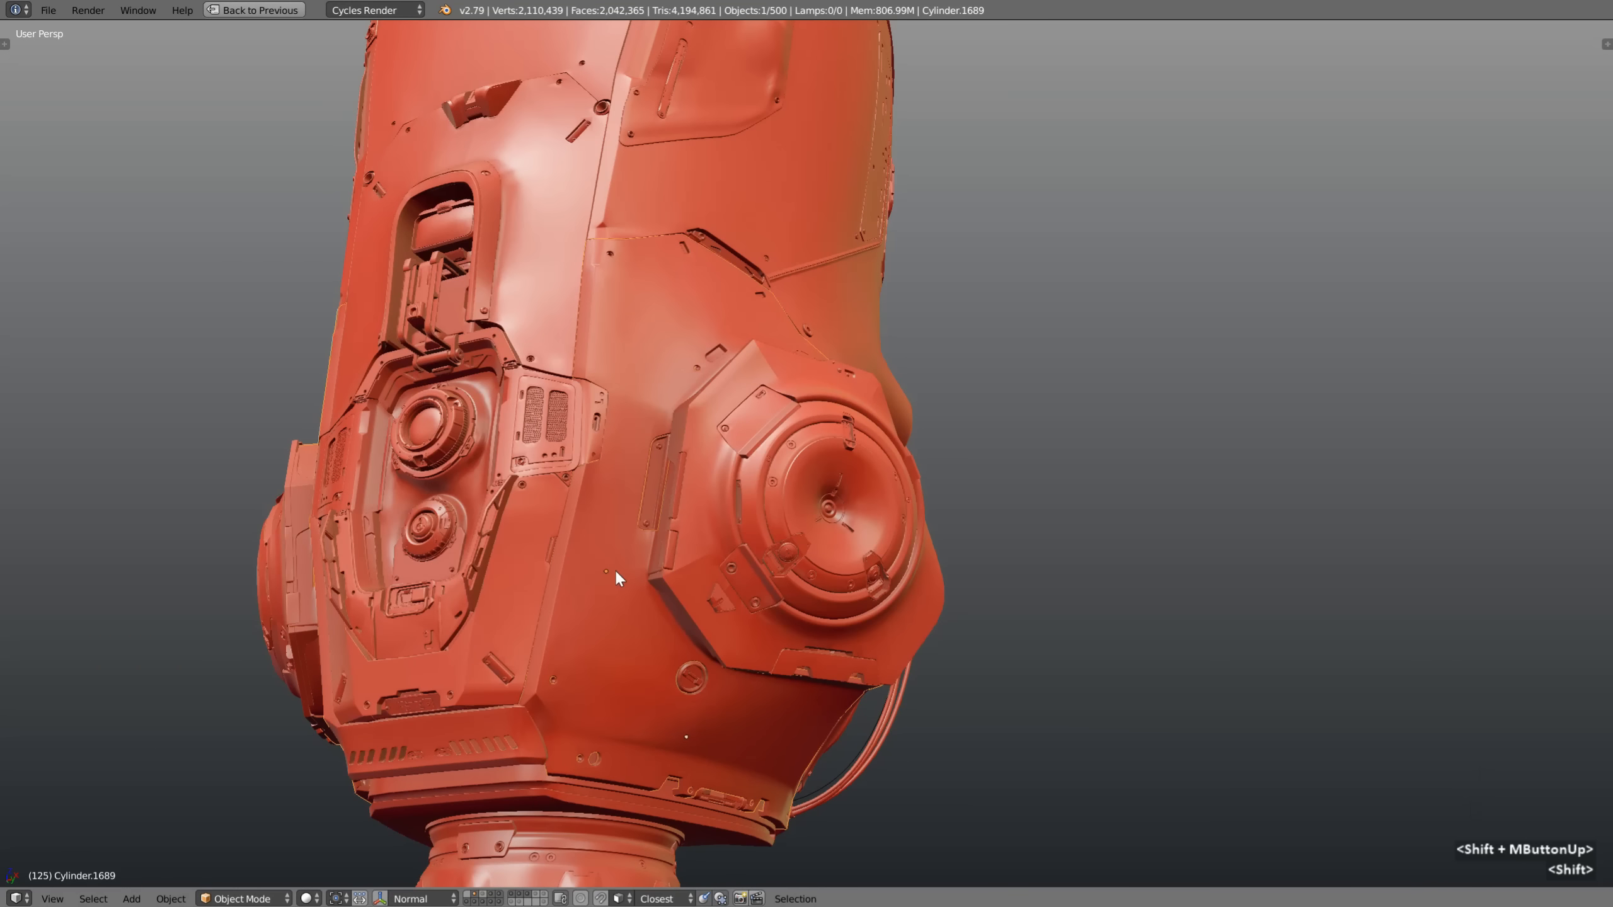
Review the Select Grouped options in Object Mode and enter Edit Mode on the robot's upper corner panel
key("shift+g")
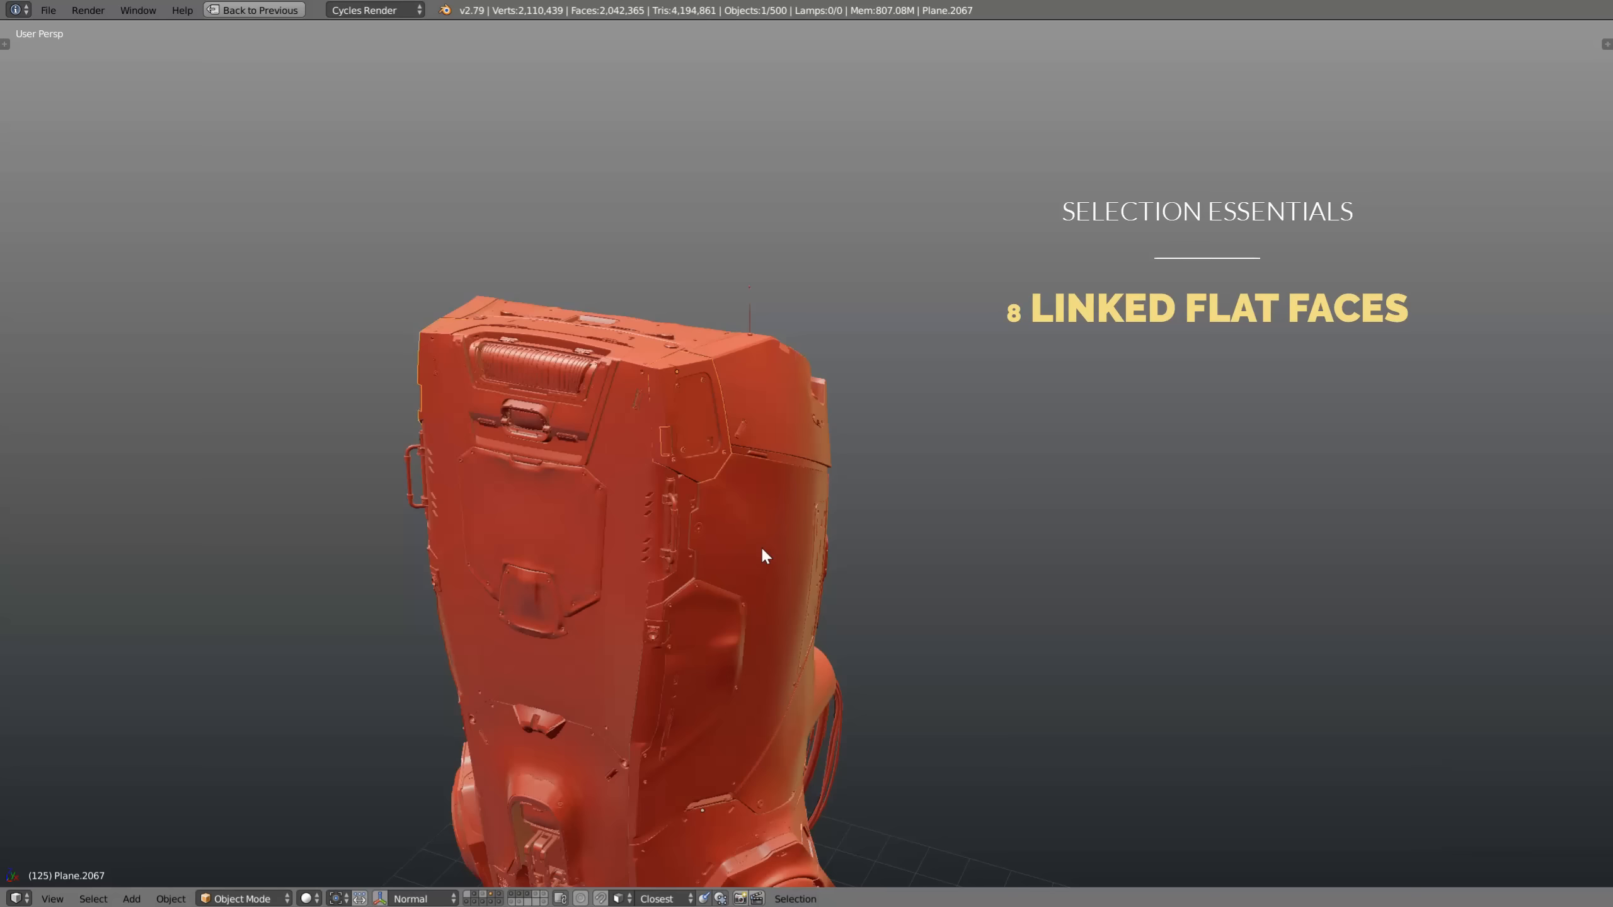
mouse_move(725, 585)
middle_mouse_down("ctrl")
mouse_move(685, 459)
mouse_move(736, 562)
middle_mouse_up("ctrl")
key("Tab")
middle_click_drag(736, 563, 772, 561, "ctrl")
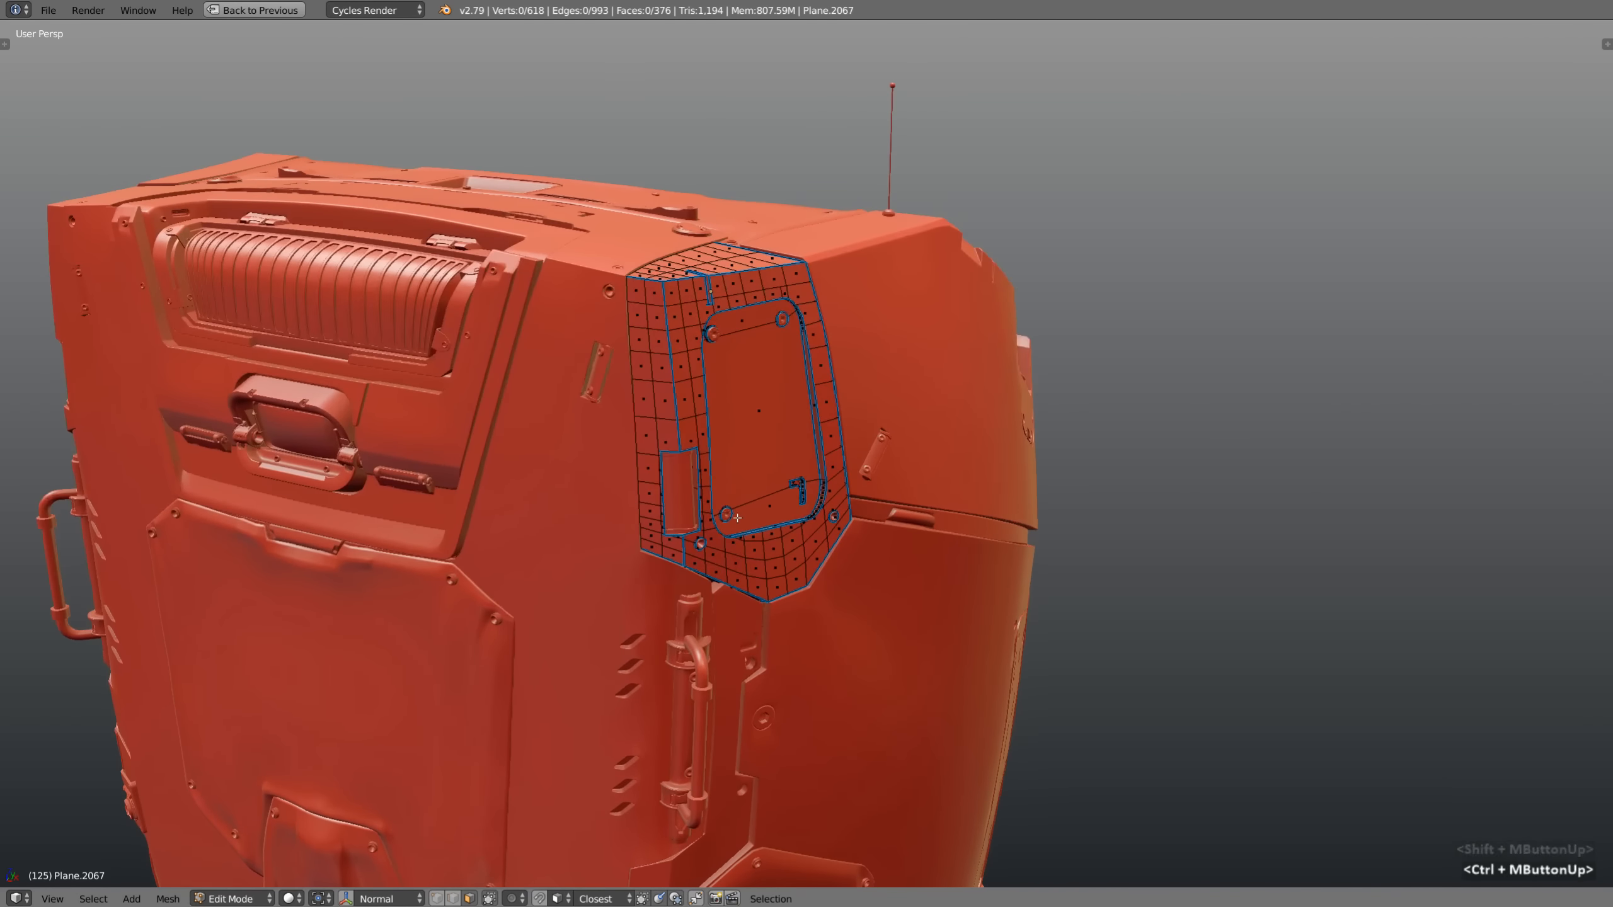
Select a face on the corner panel's lower border, extend it to its Linked Flat Faces, and adjust the Sharpness threshold
right_click(771, 569)
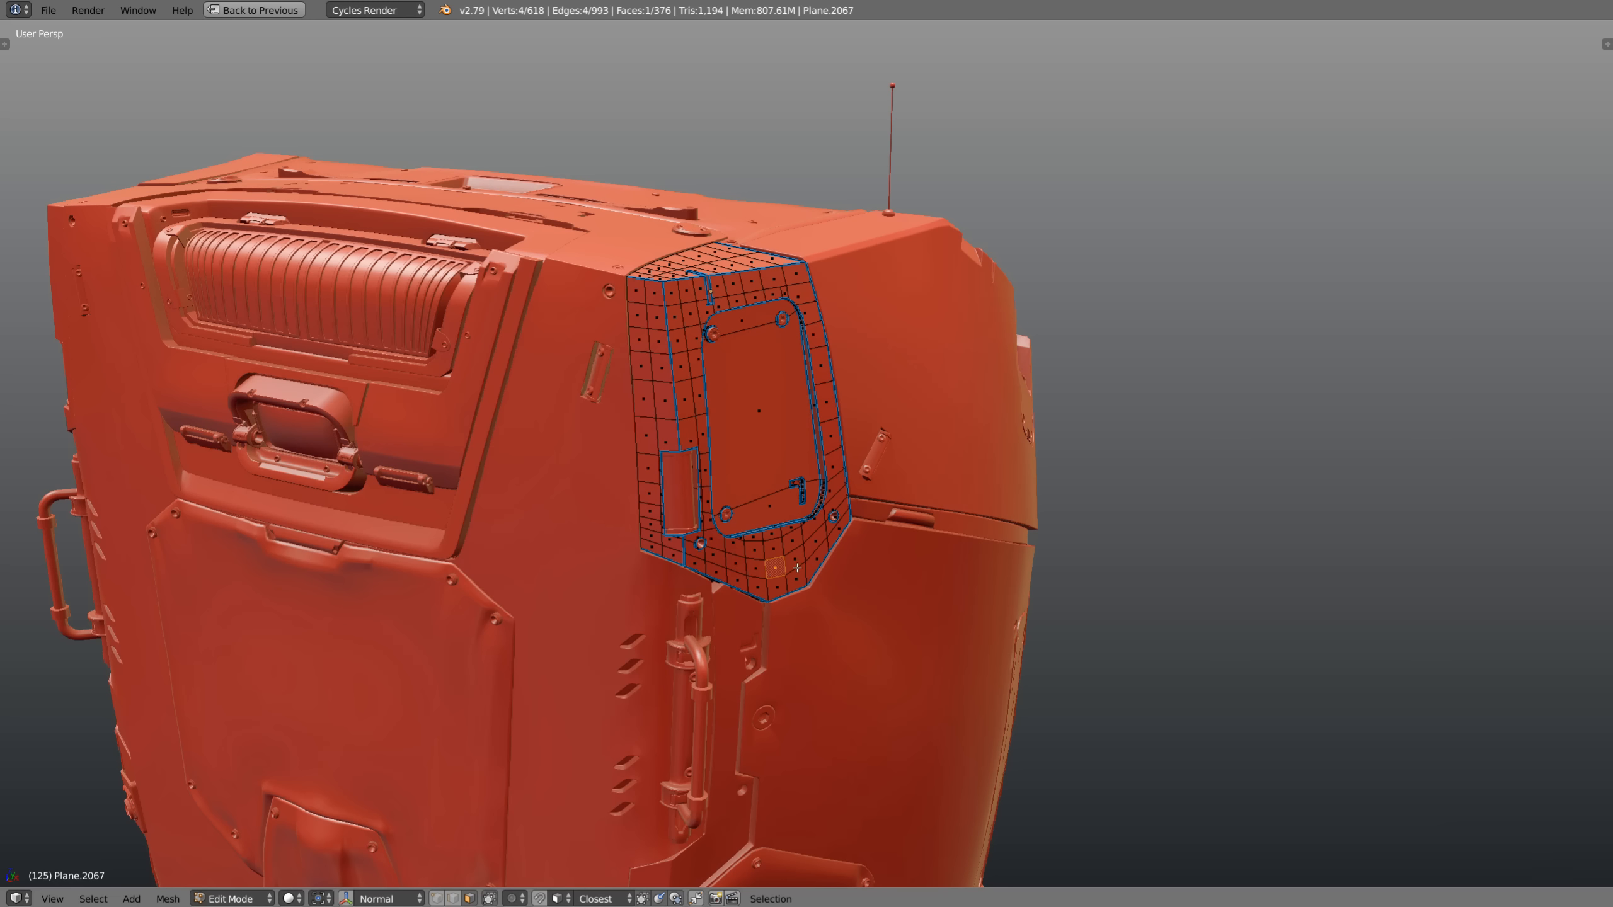
left_click(93, 898)
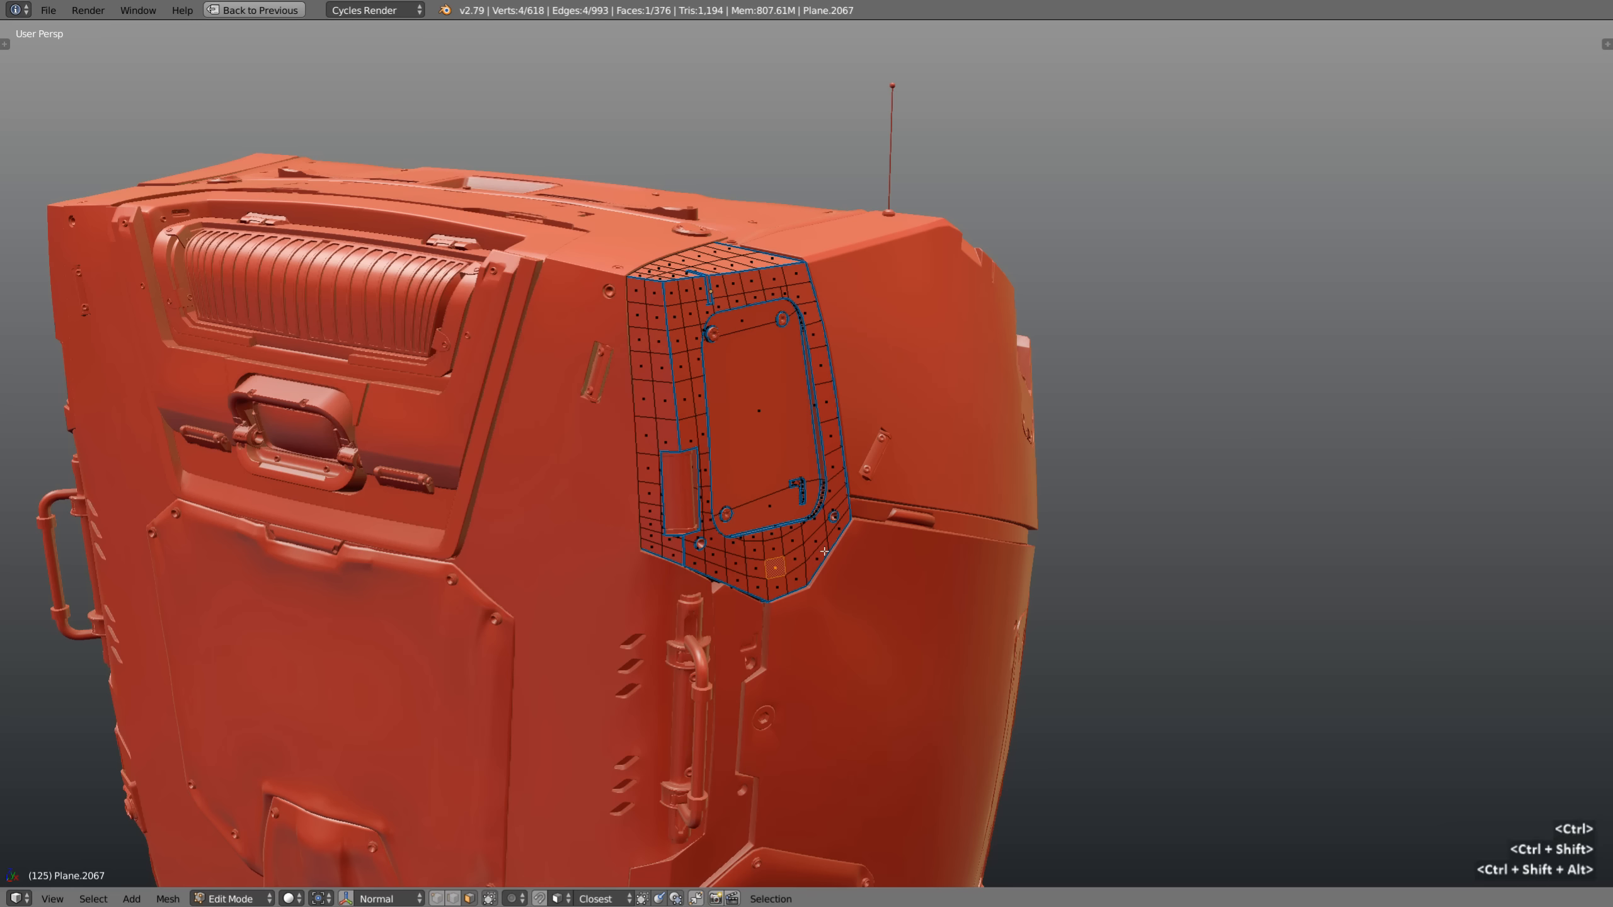
key("ctrl+shift+alt+f")
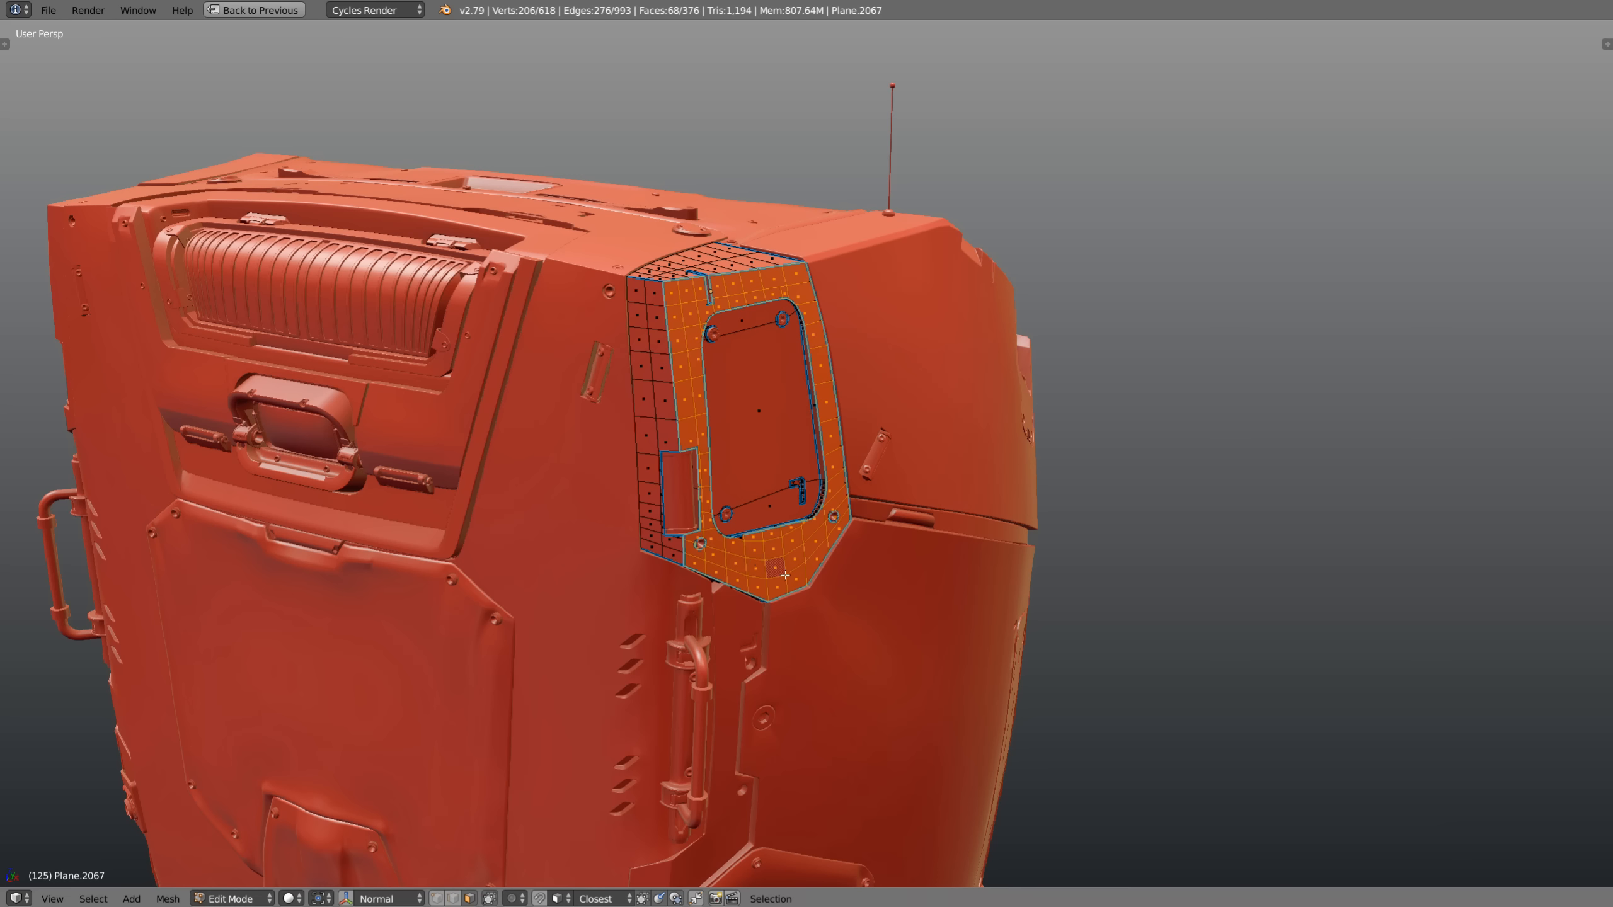
key("F6")
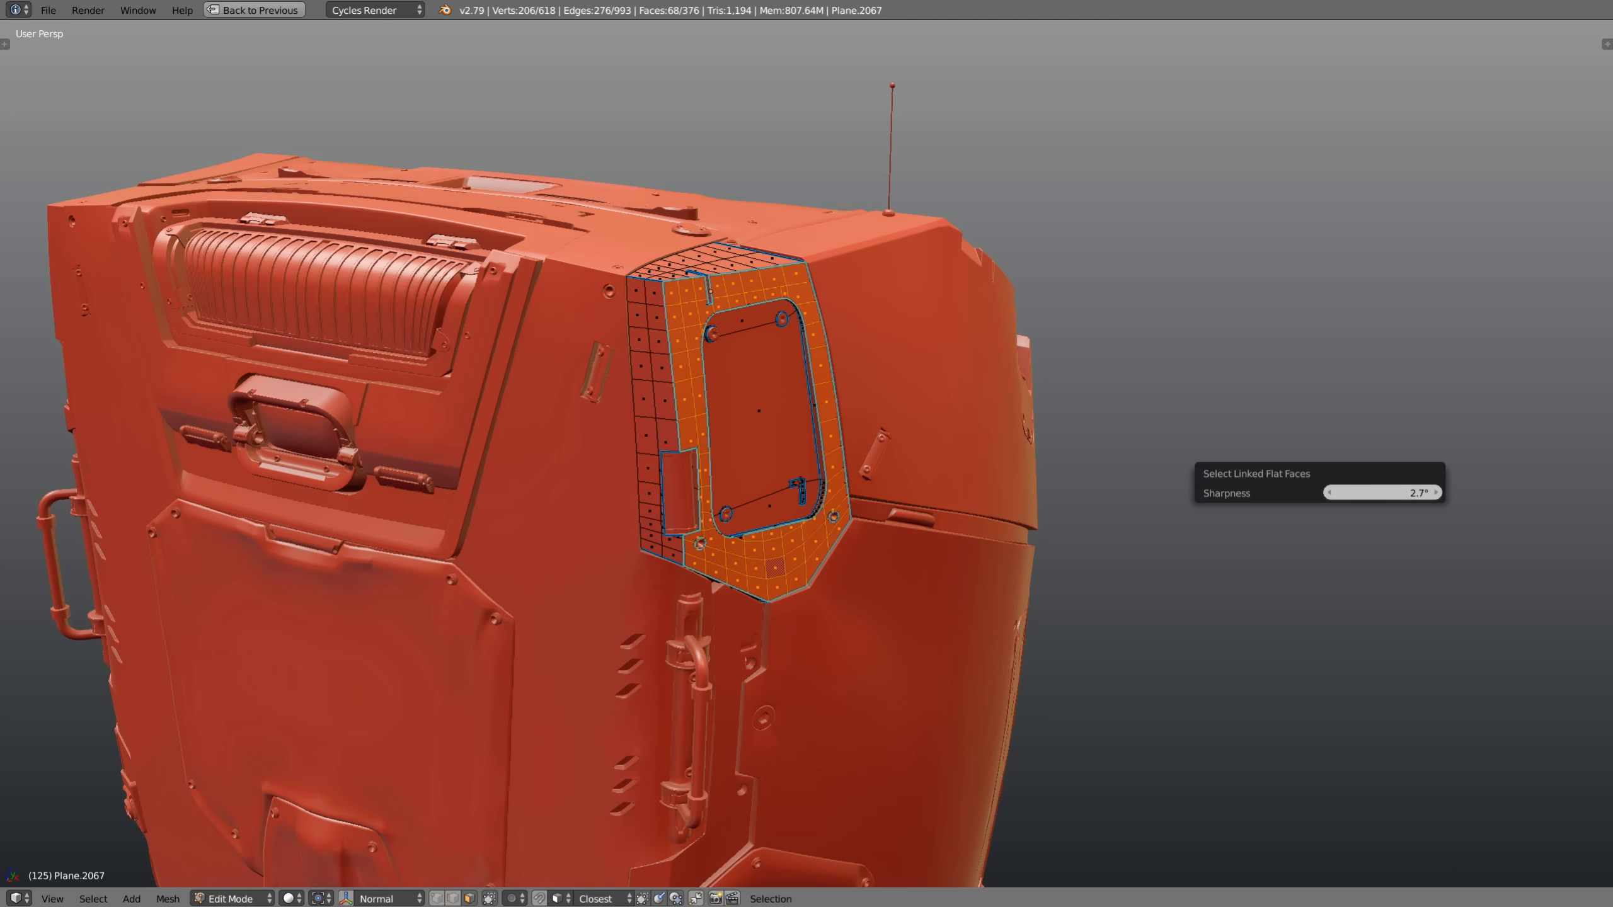
left_click_drag(1417, 493, 1387, 493)
mouse_move(1382, 493)
left_mouse_down()
mouse_move(1356, 493)
mouse_move(1383, 492)
left_mouse_up()
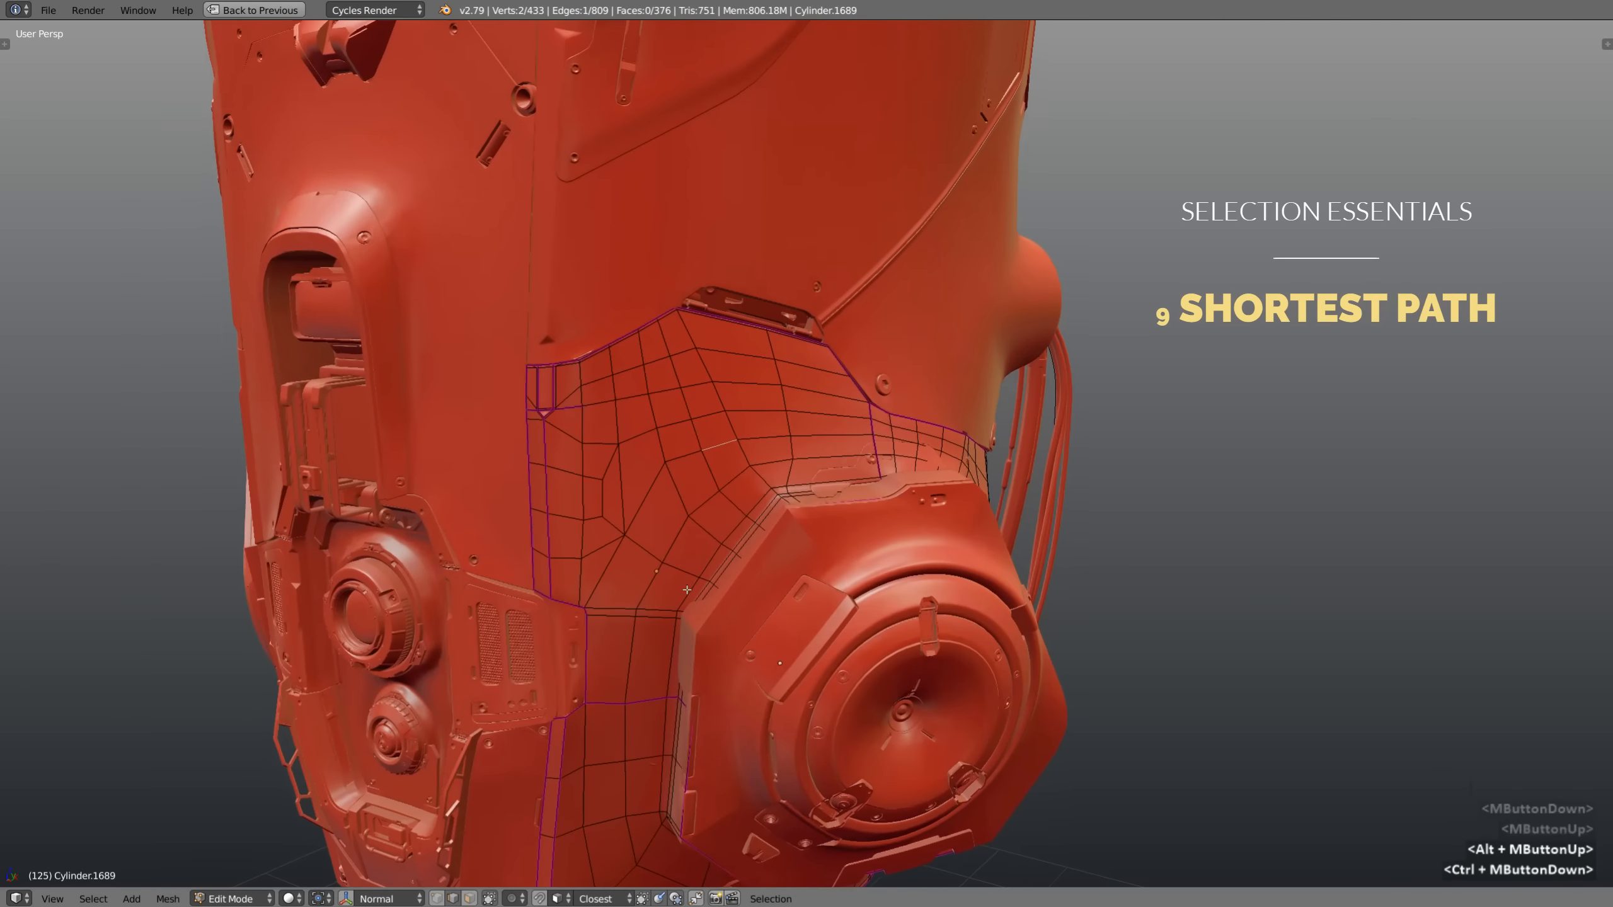
Select the edge loop running through the middle of the side panel, and reduce the selection to its central edge
middle_click_drag(684, 572, 678, 520, "ctrl")
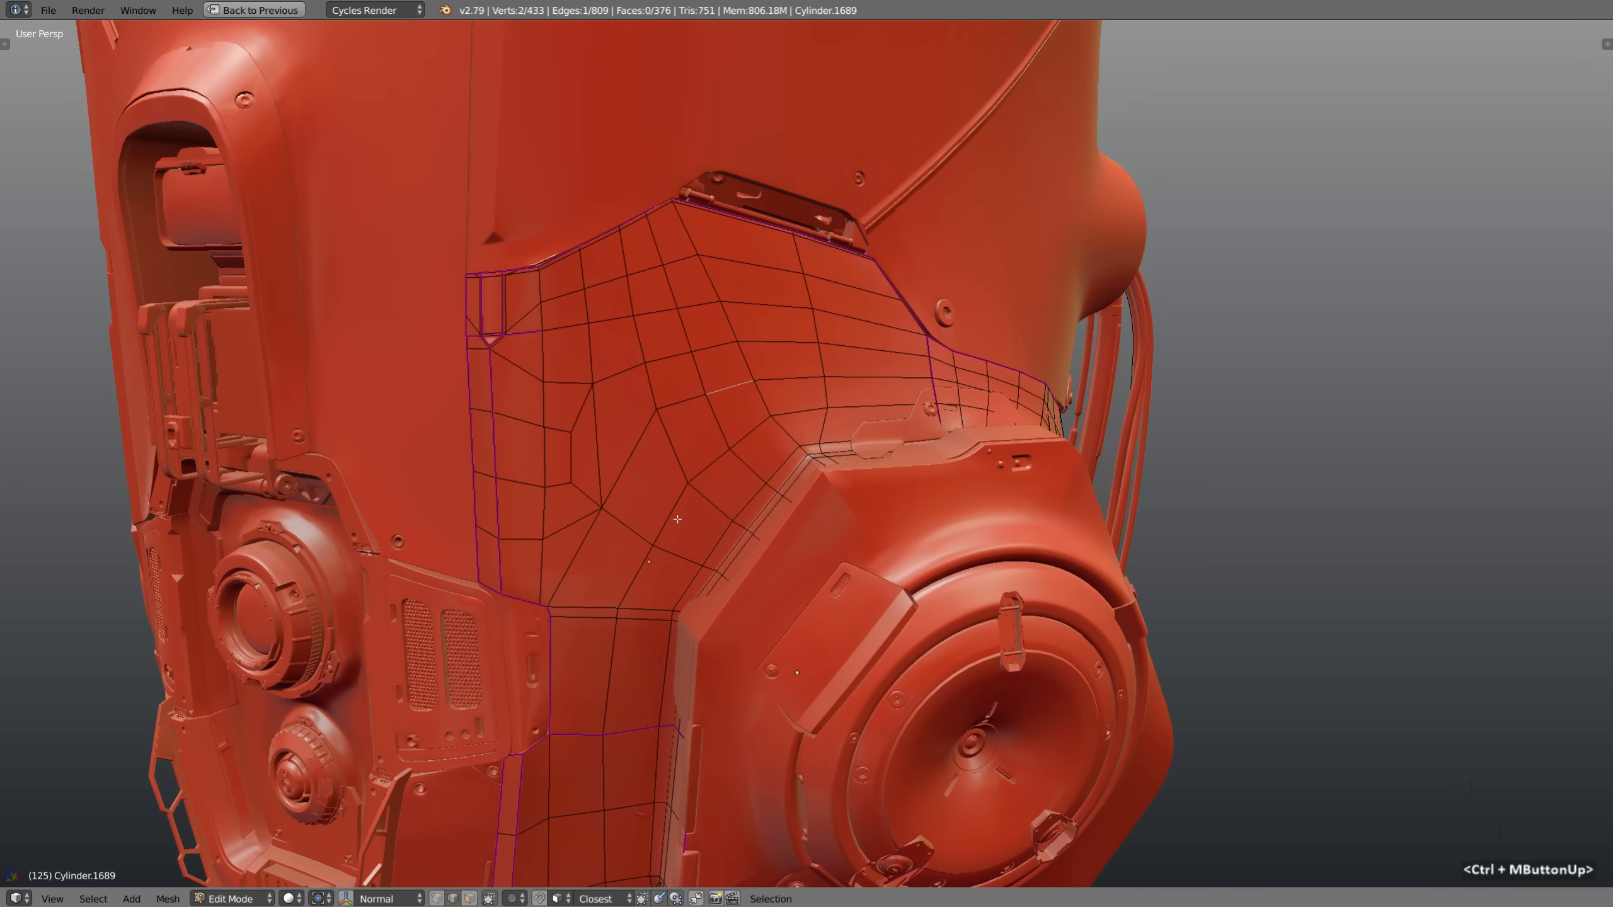
right_click(734, 387, "alt")
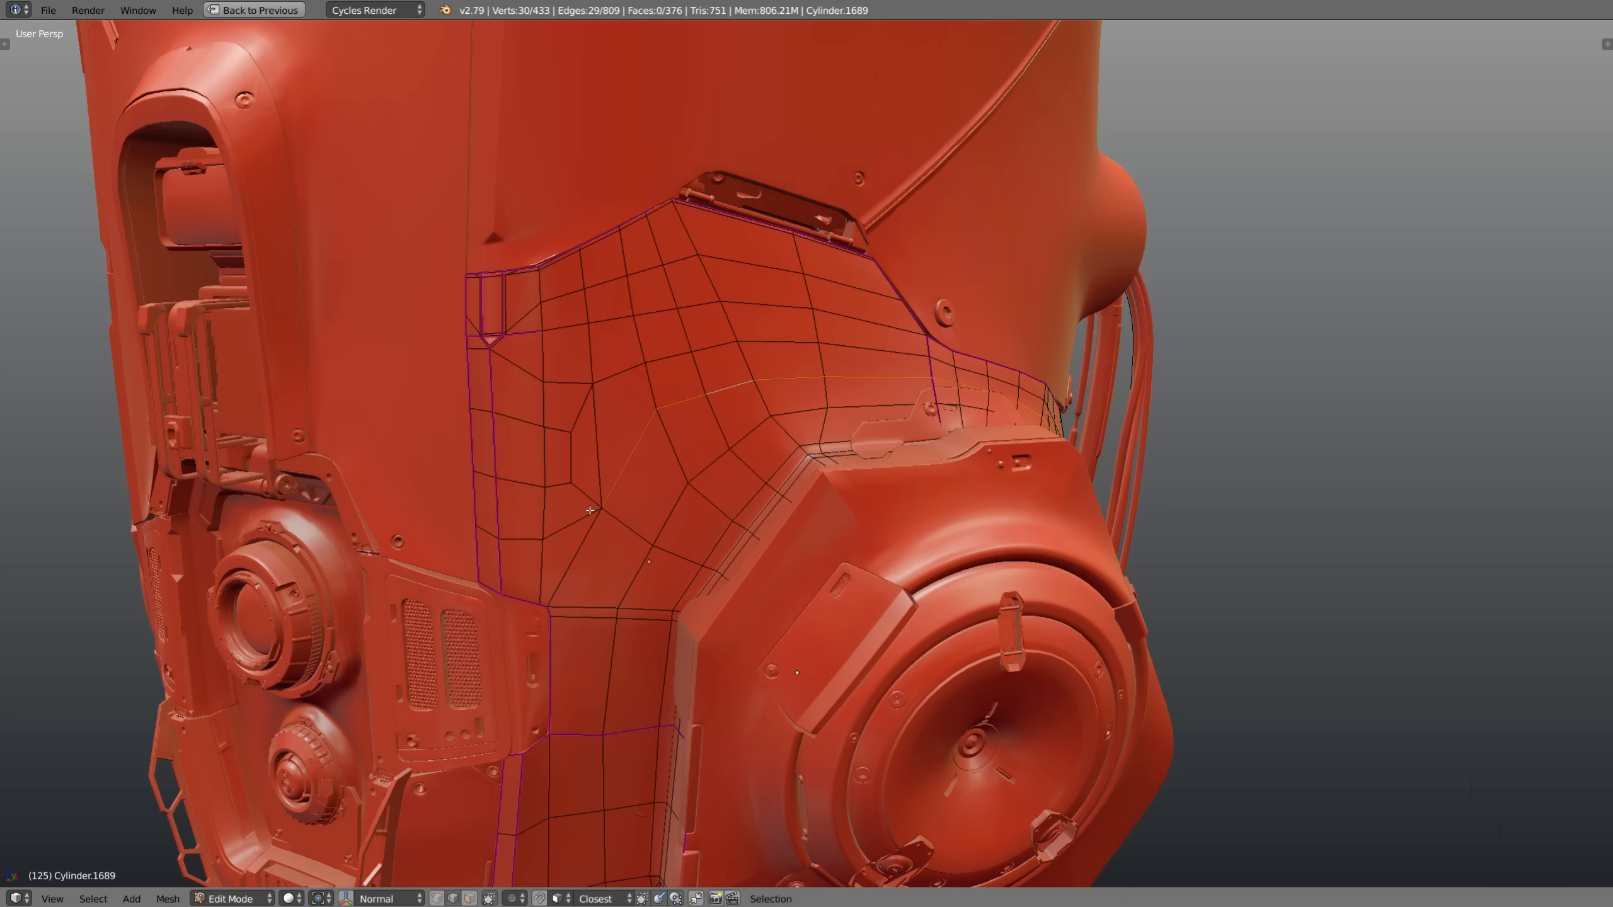
right_click(734, 385)
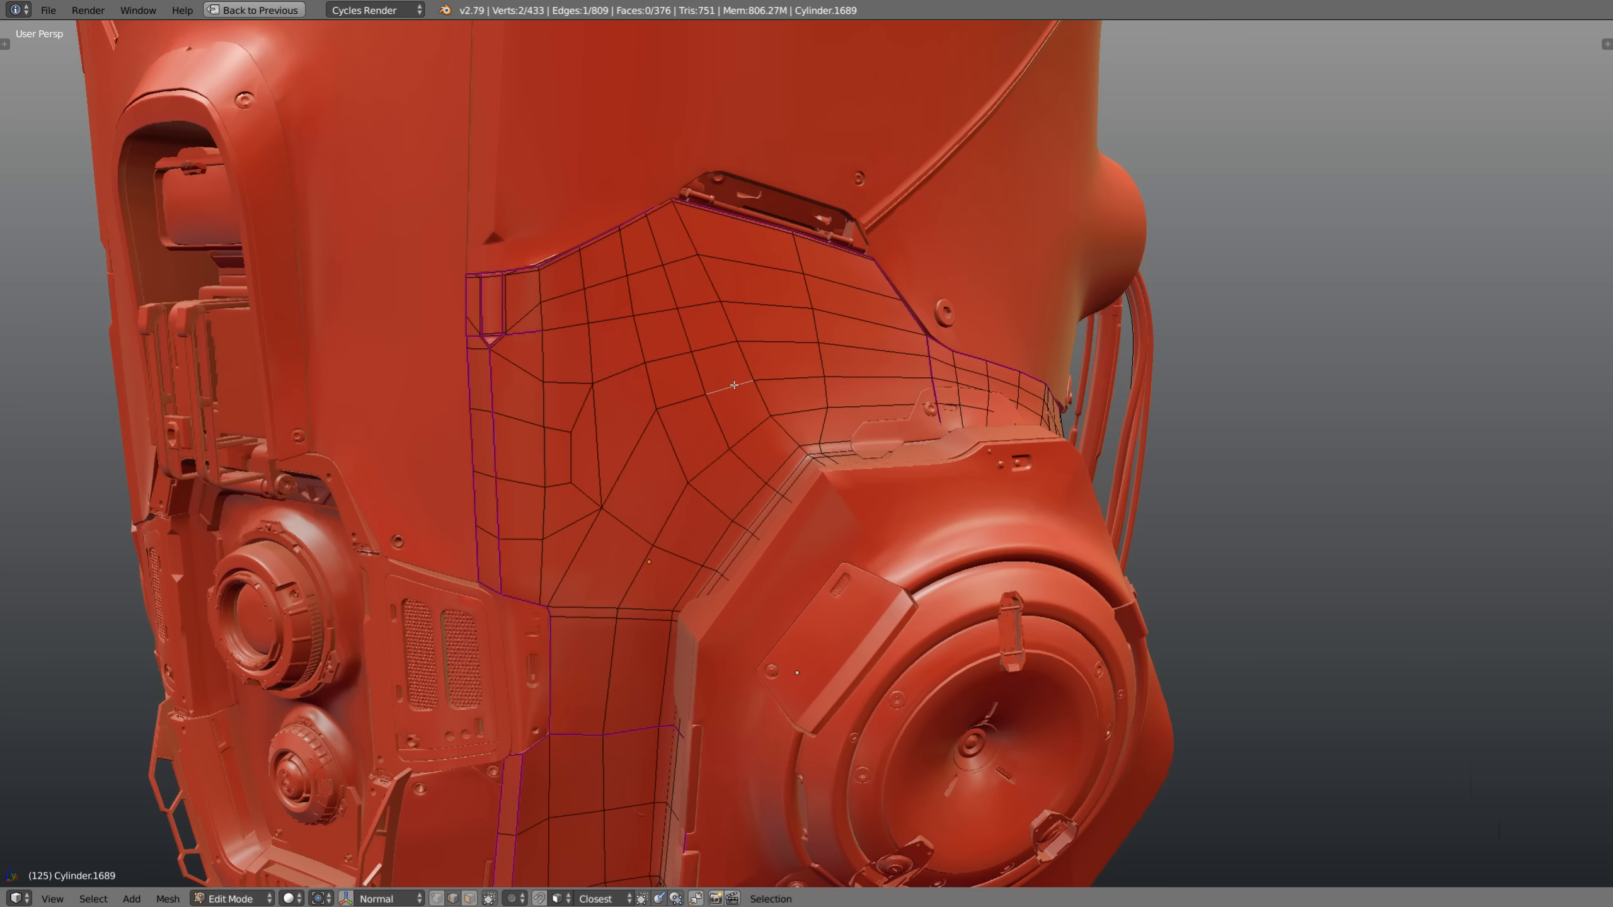
Pick the shortest path to an edge on the panel's lower front border, trying another Nth Selection value before restoring 1
key("ctrl")
right_click(487, 535, "ctrl")
key("F6")
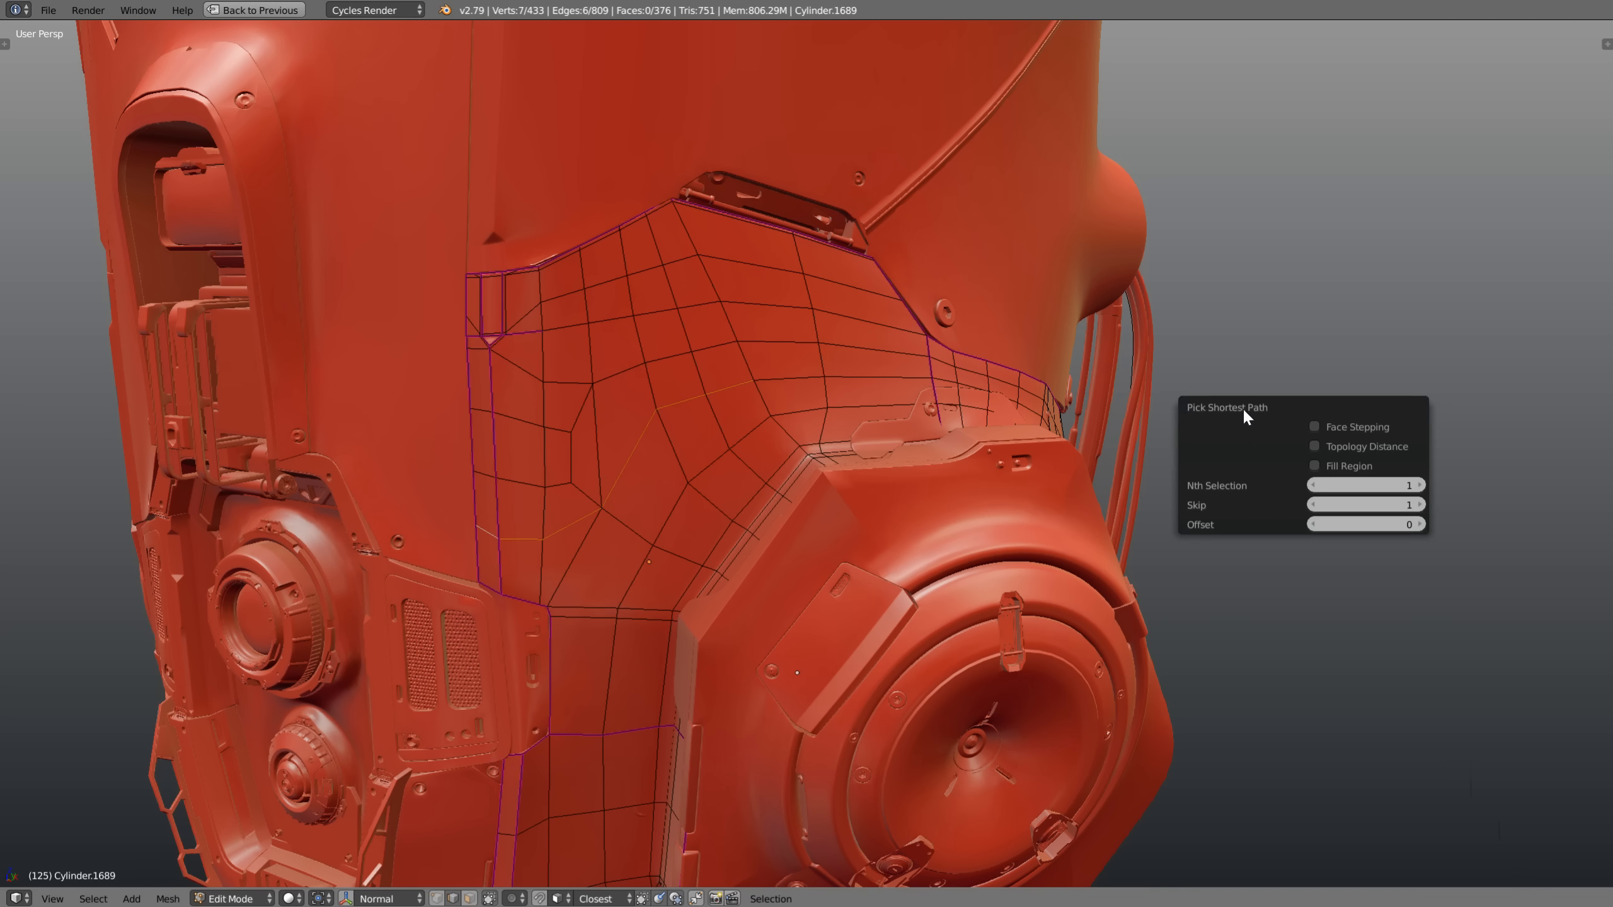
left_click(1419, 485)
left_click(1311, 485)
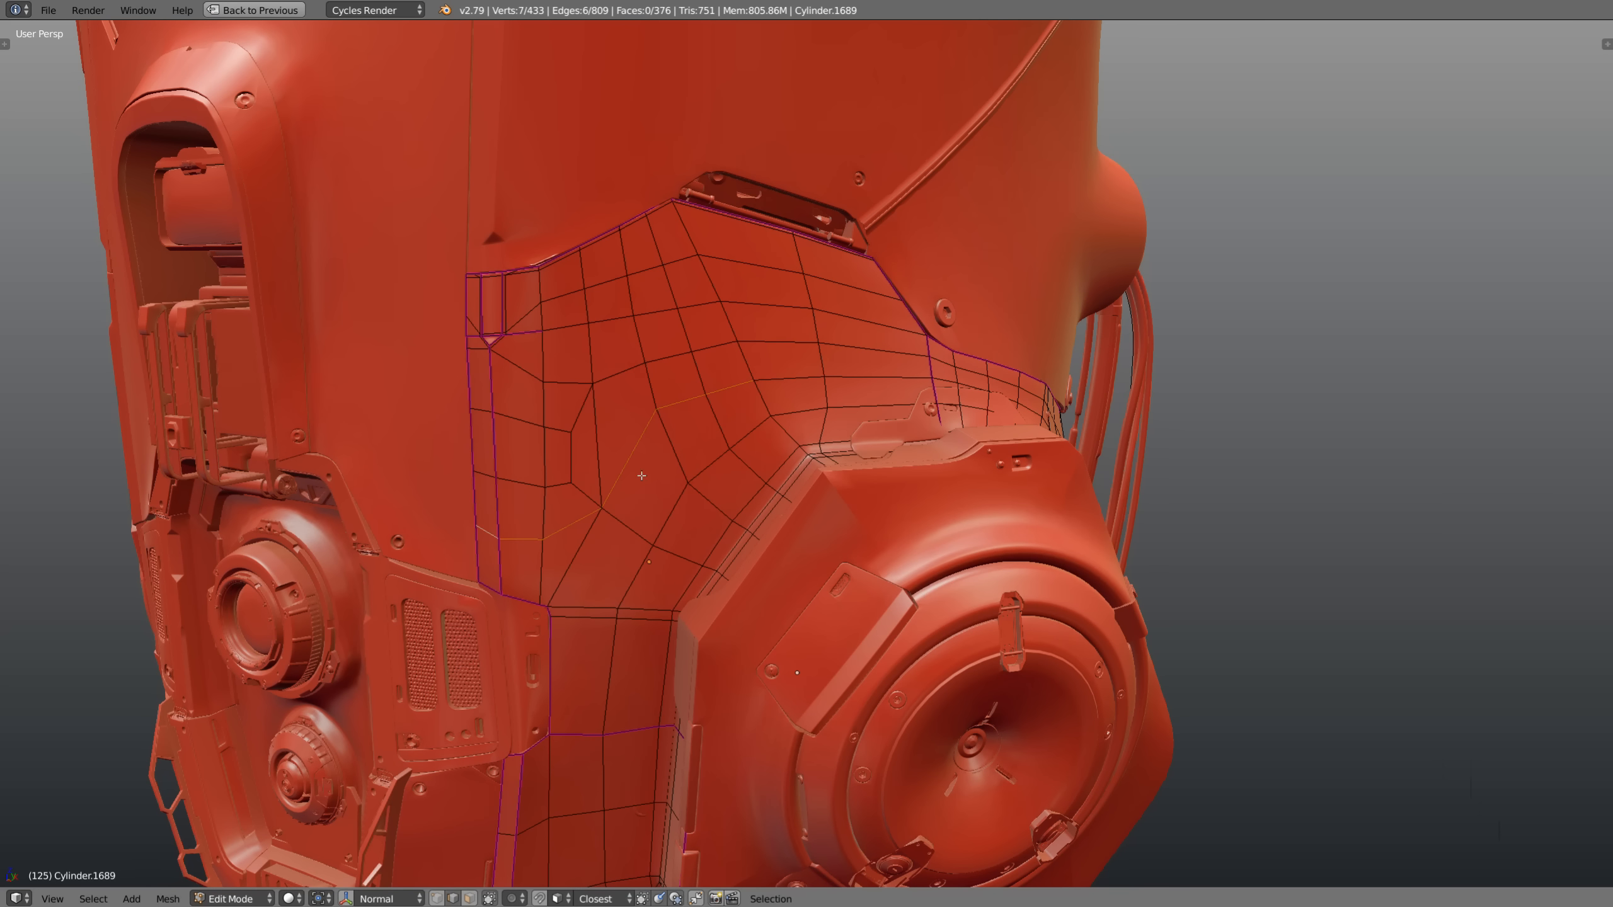
In vertex select mode, select the shortest path from a vertex near the side panel's upper border to one on the lower seam
key("ctrl+Tab")
left_click(642, 453)
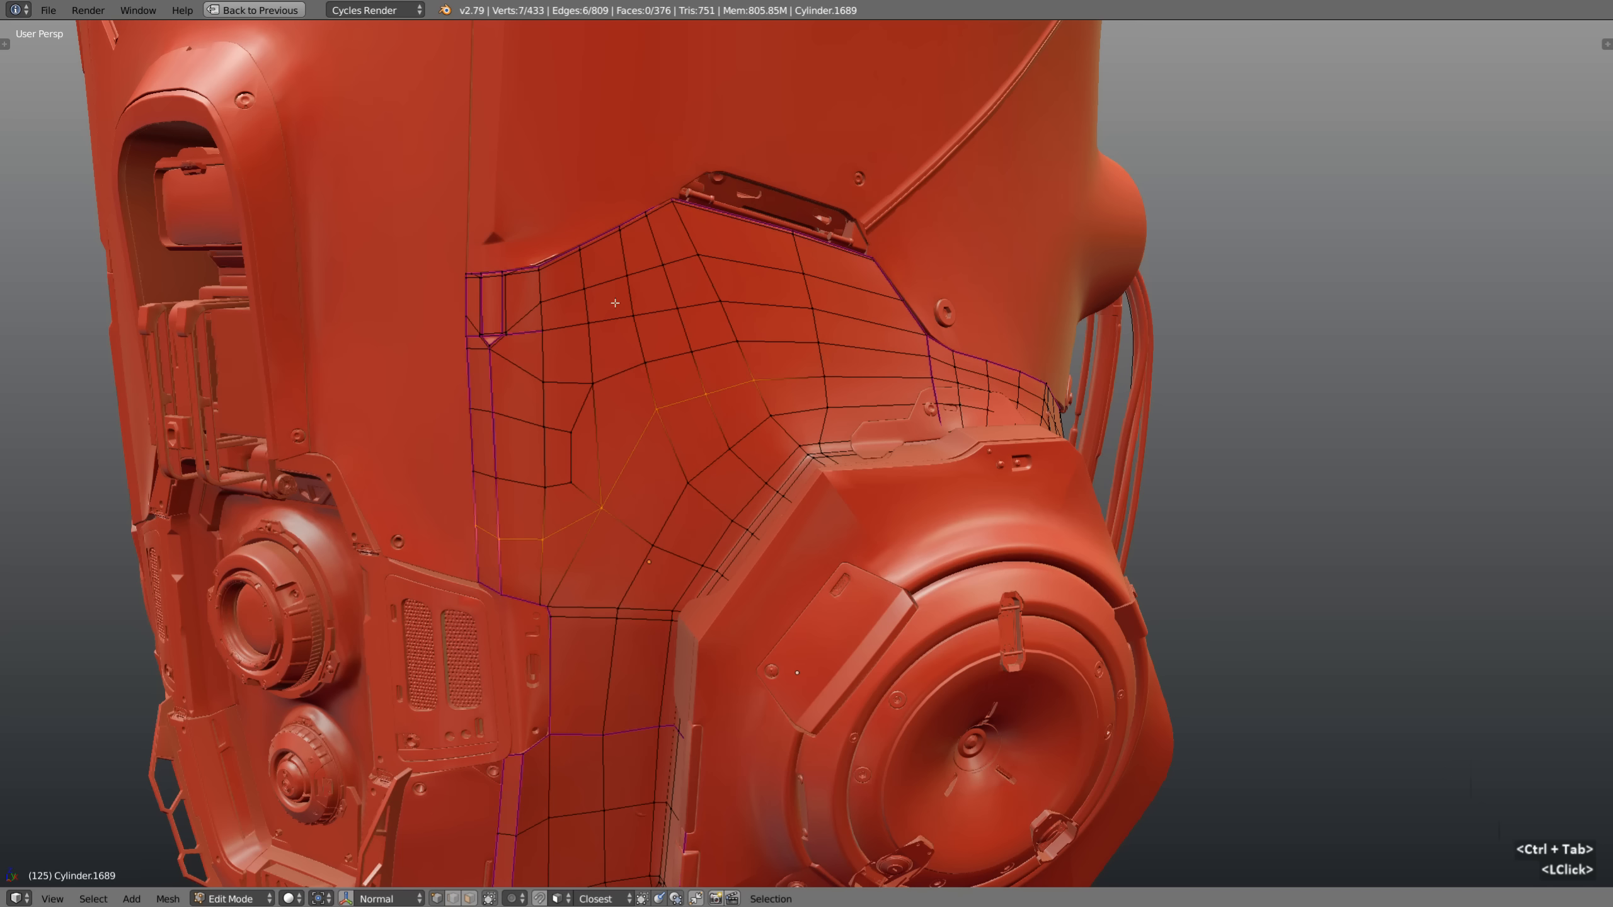
right_click(624, 274)
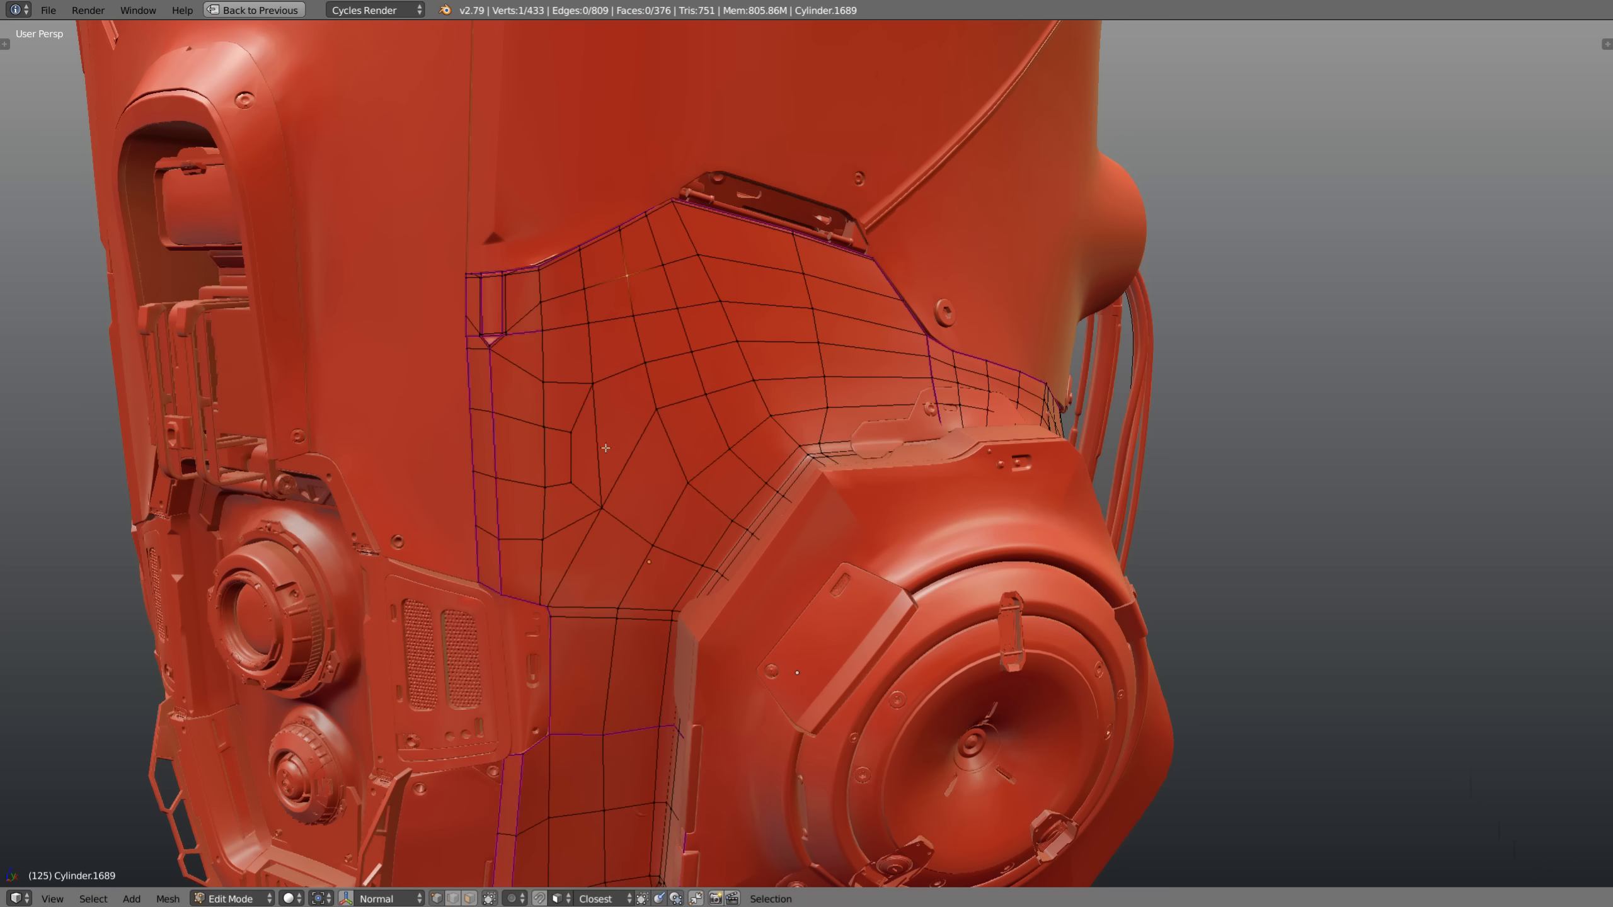
key("ctrl")
right_click(606, 732, "ctrl")
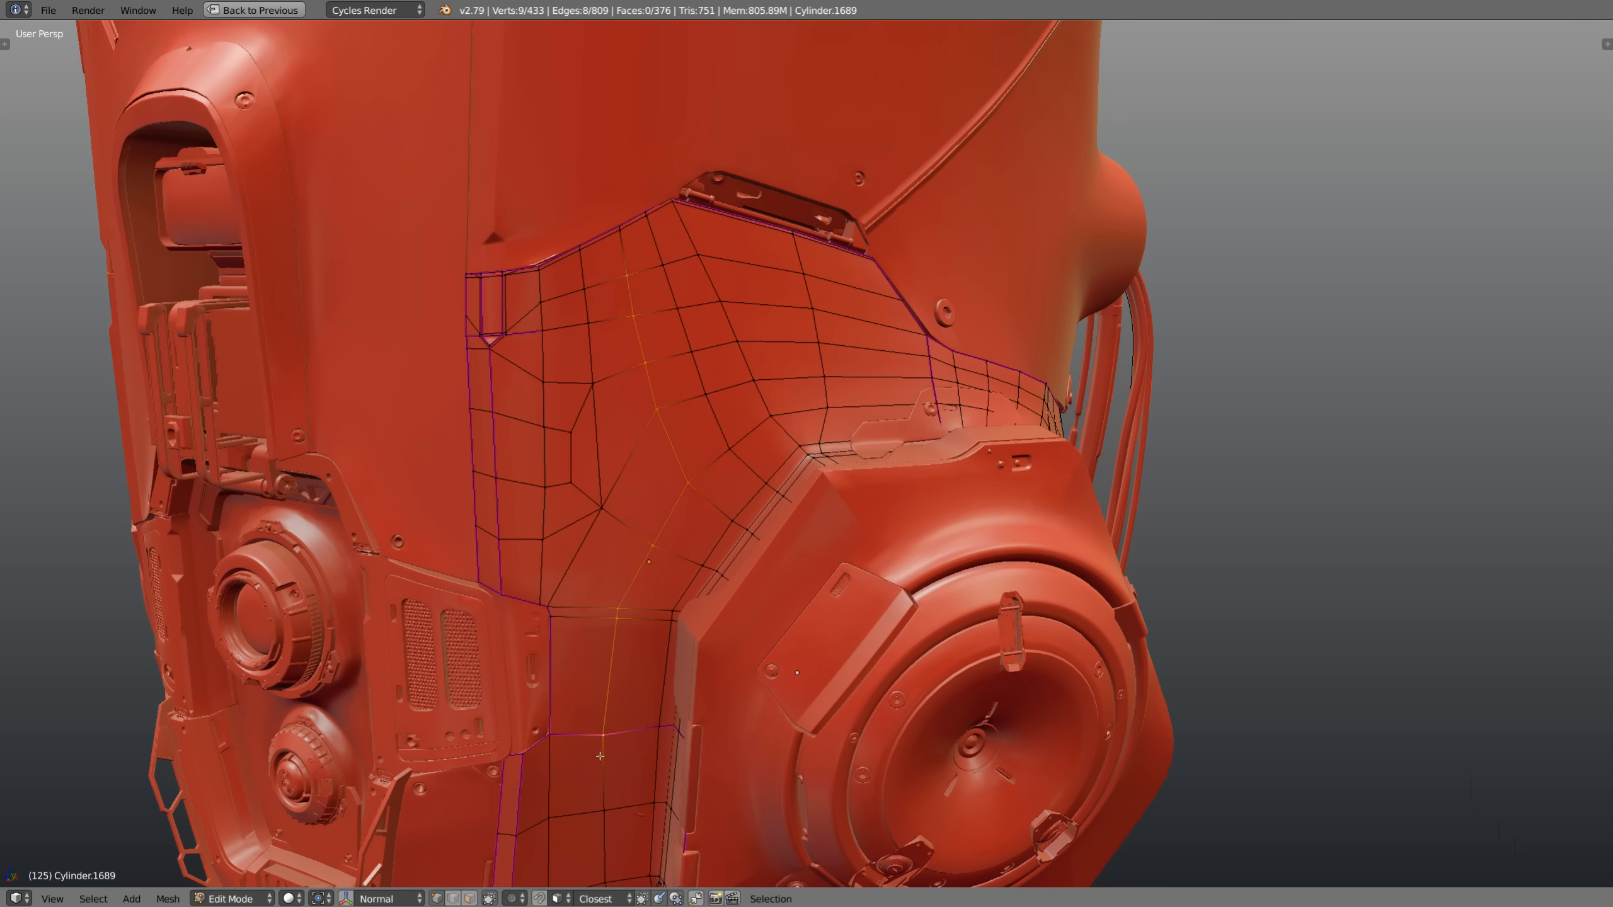
In face select mode, select the shortest path from a face at the side panel's upper border to one near its middle
key("ctrl+Tab")
left_click(583, 466)
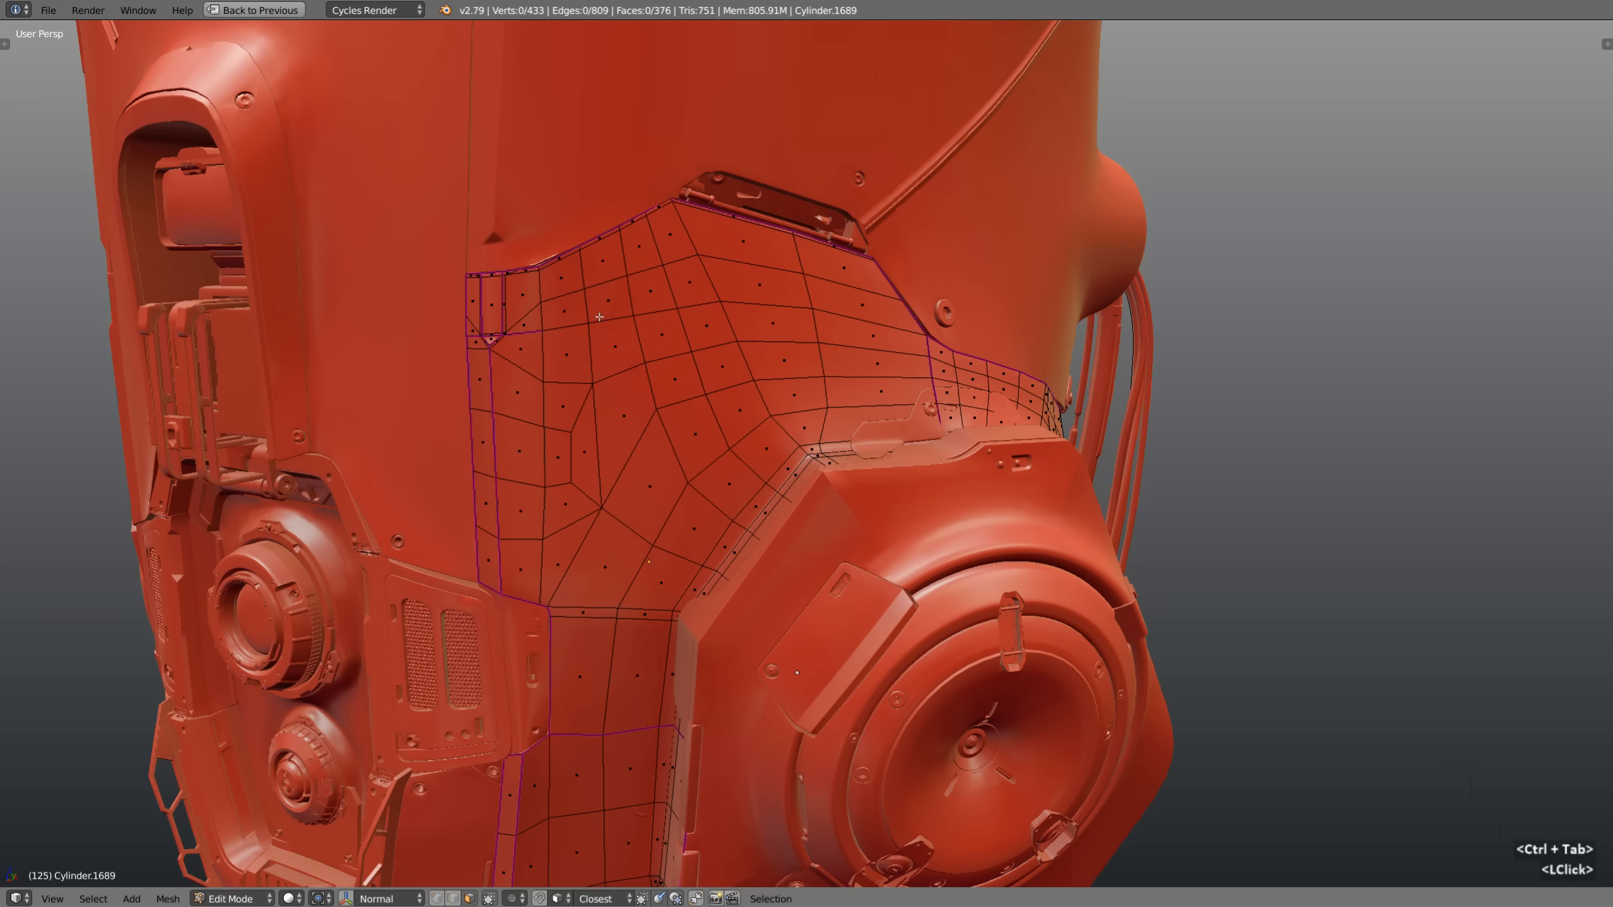
right_click(600, 266)
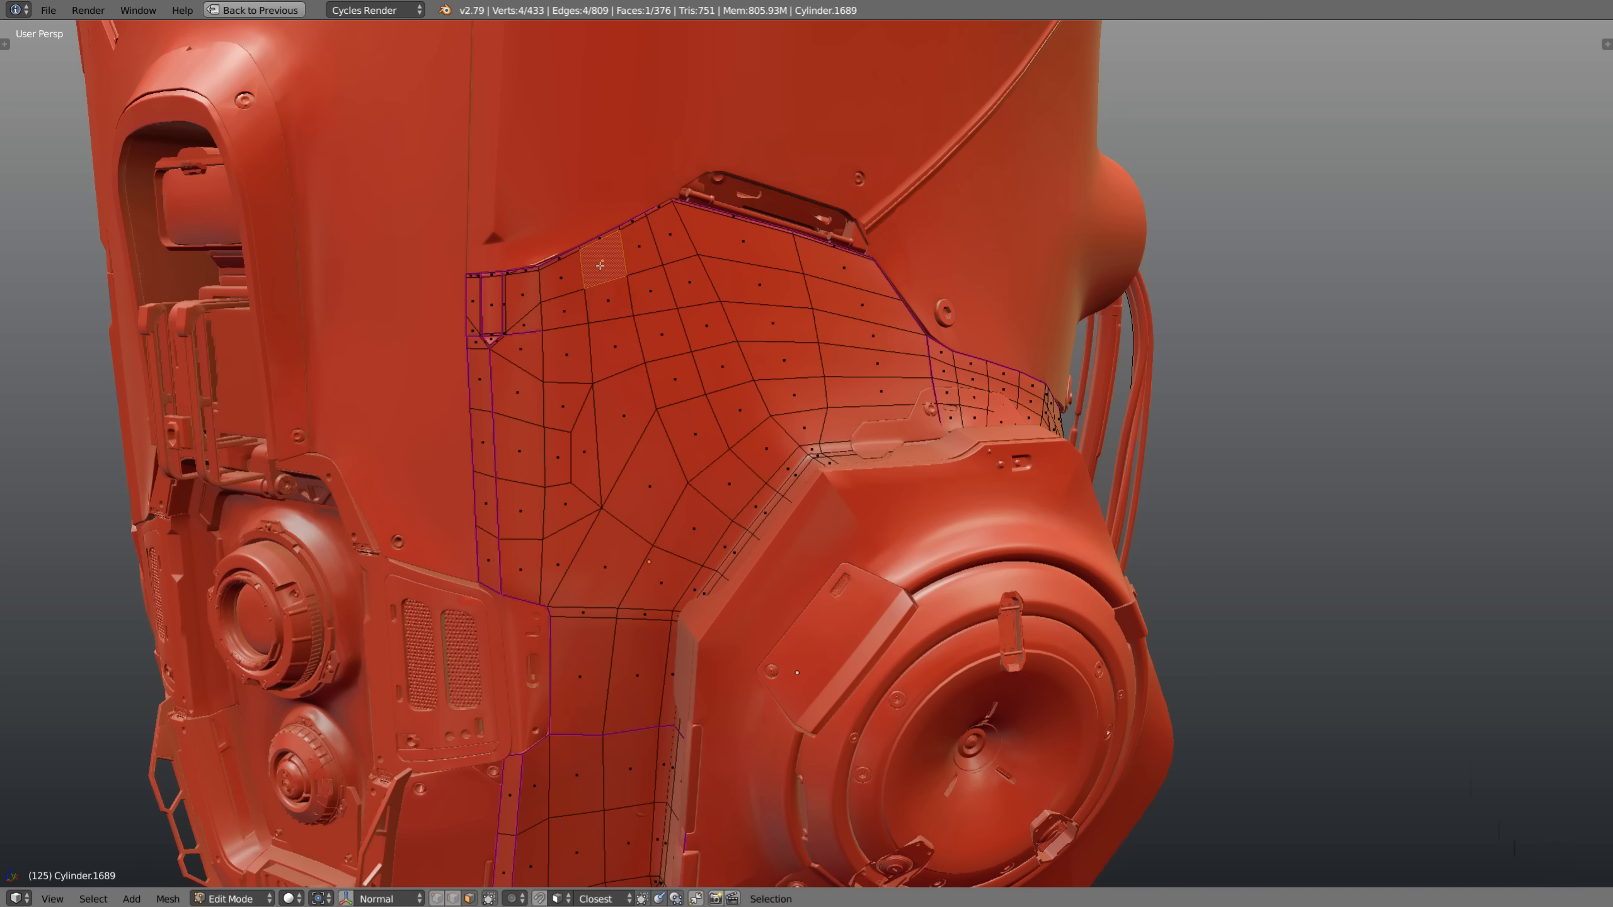
right_click(648, 505, "ctrl")
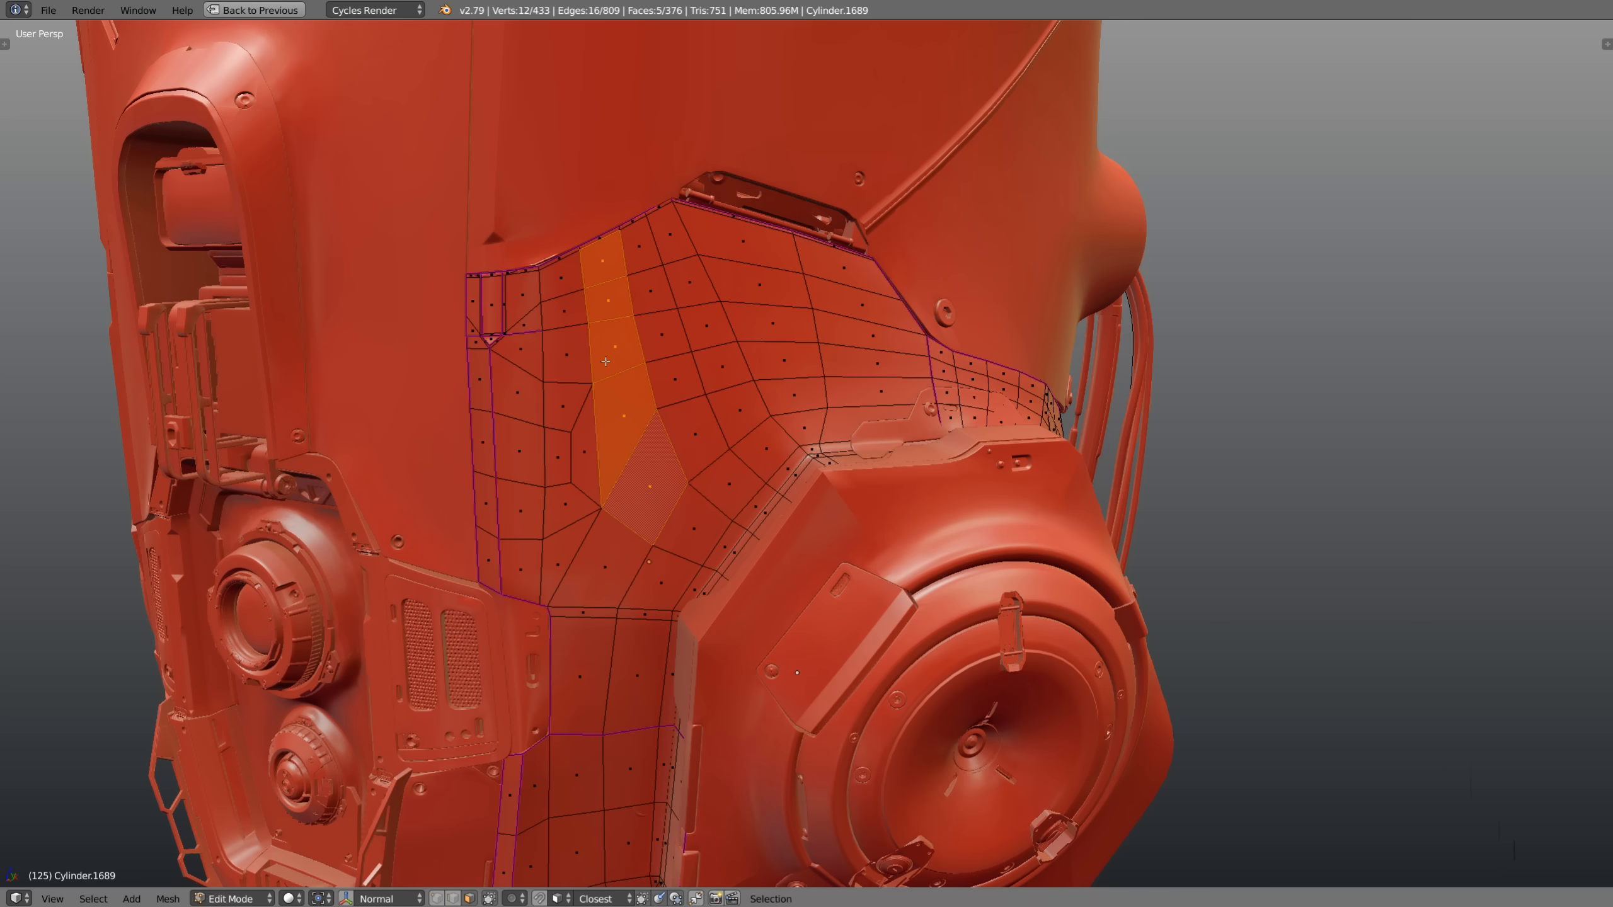
Select a shortest face path diagonally across the side panel, then reselect its starting face and fill the whole region instead
right_click(591, 262)
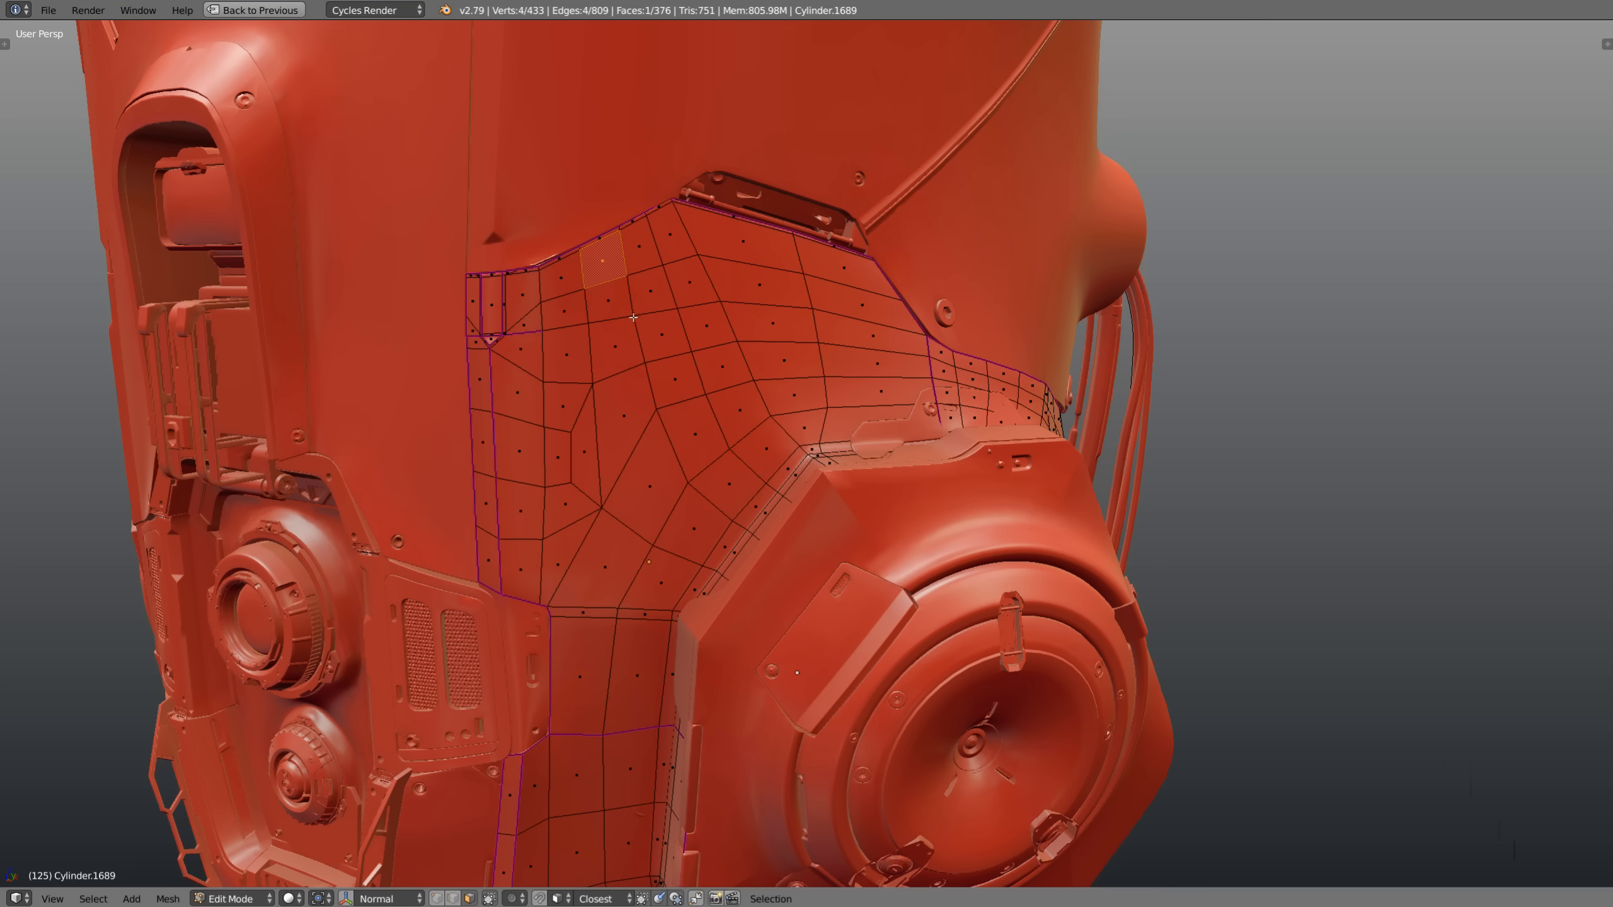
right_click(790, 366, "ctrl")
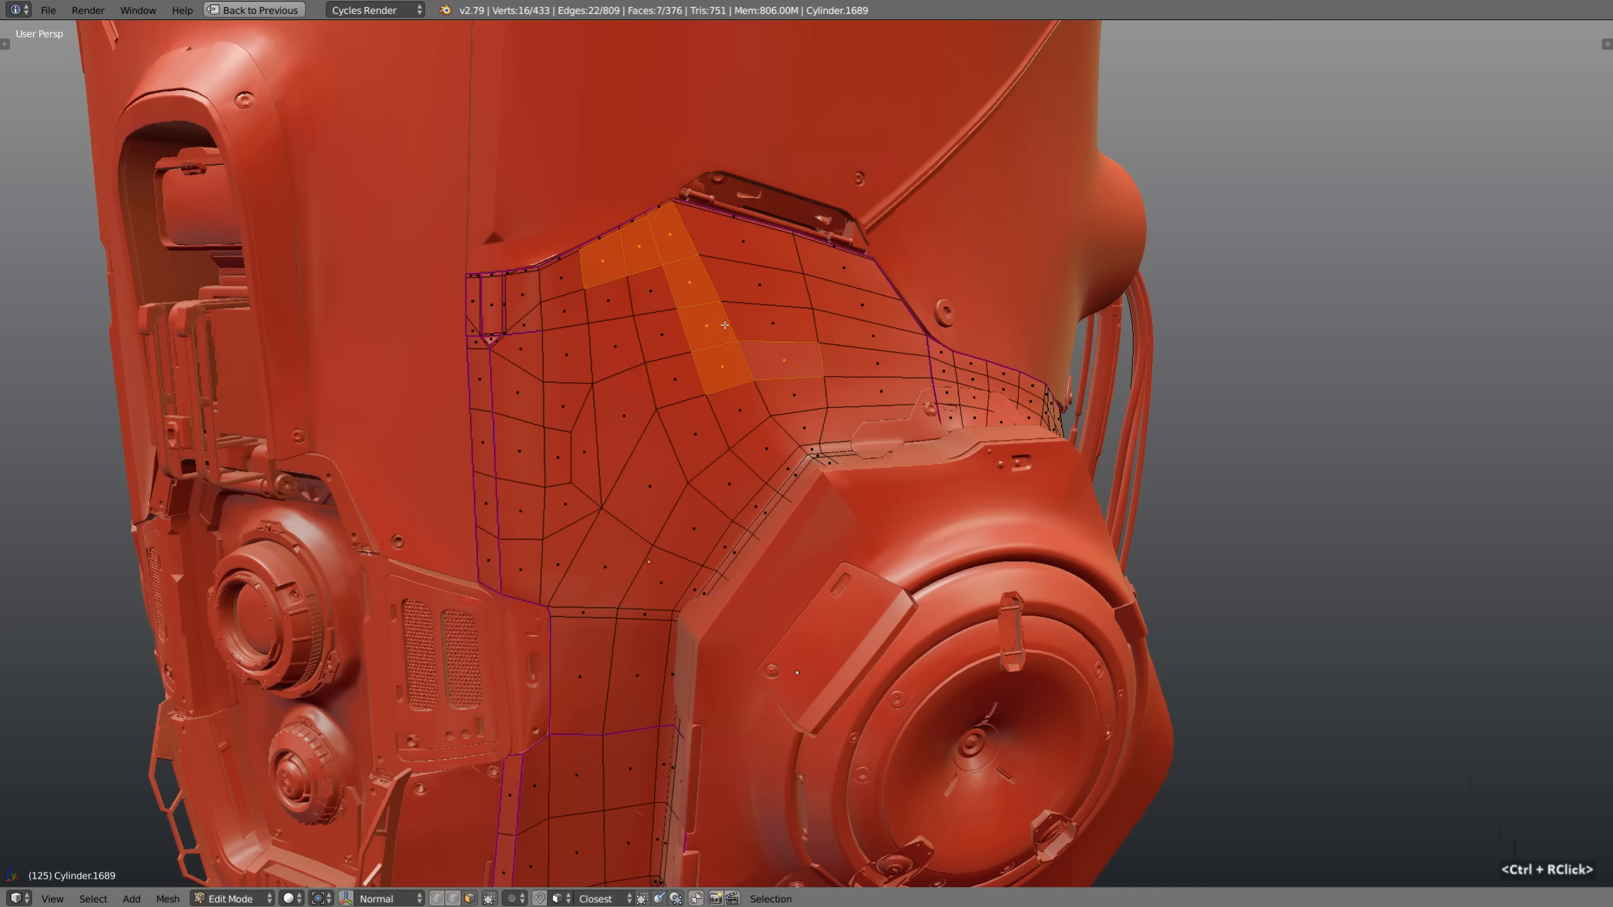
right_click(612, 263)
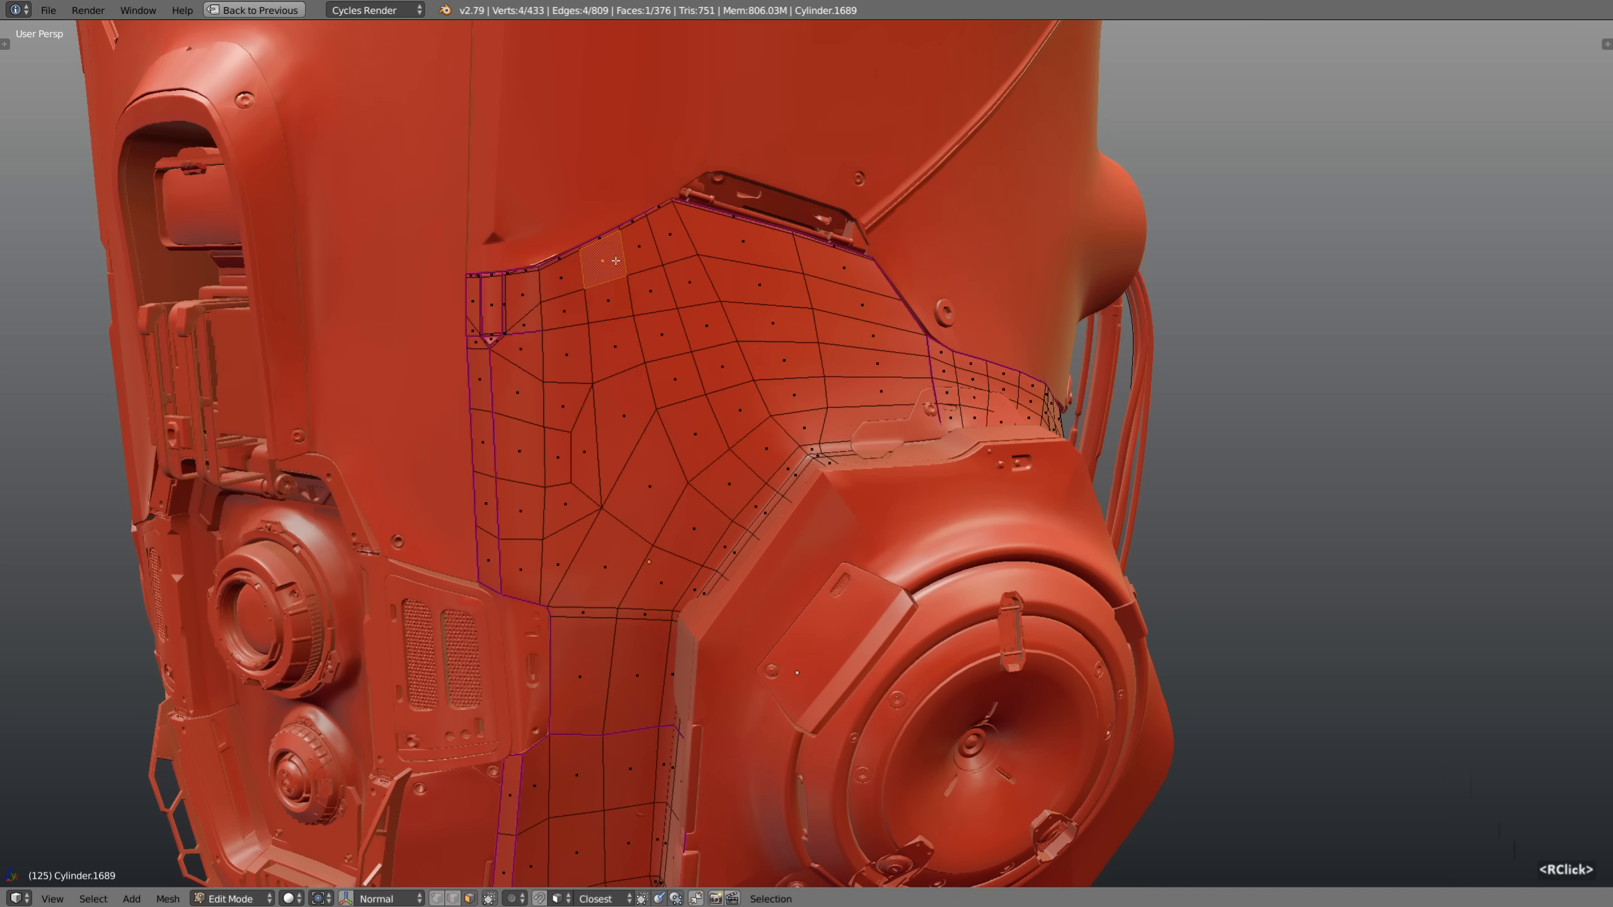
right_click(767, 352, "ctrl+shift")
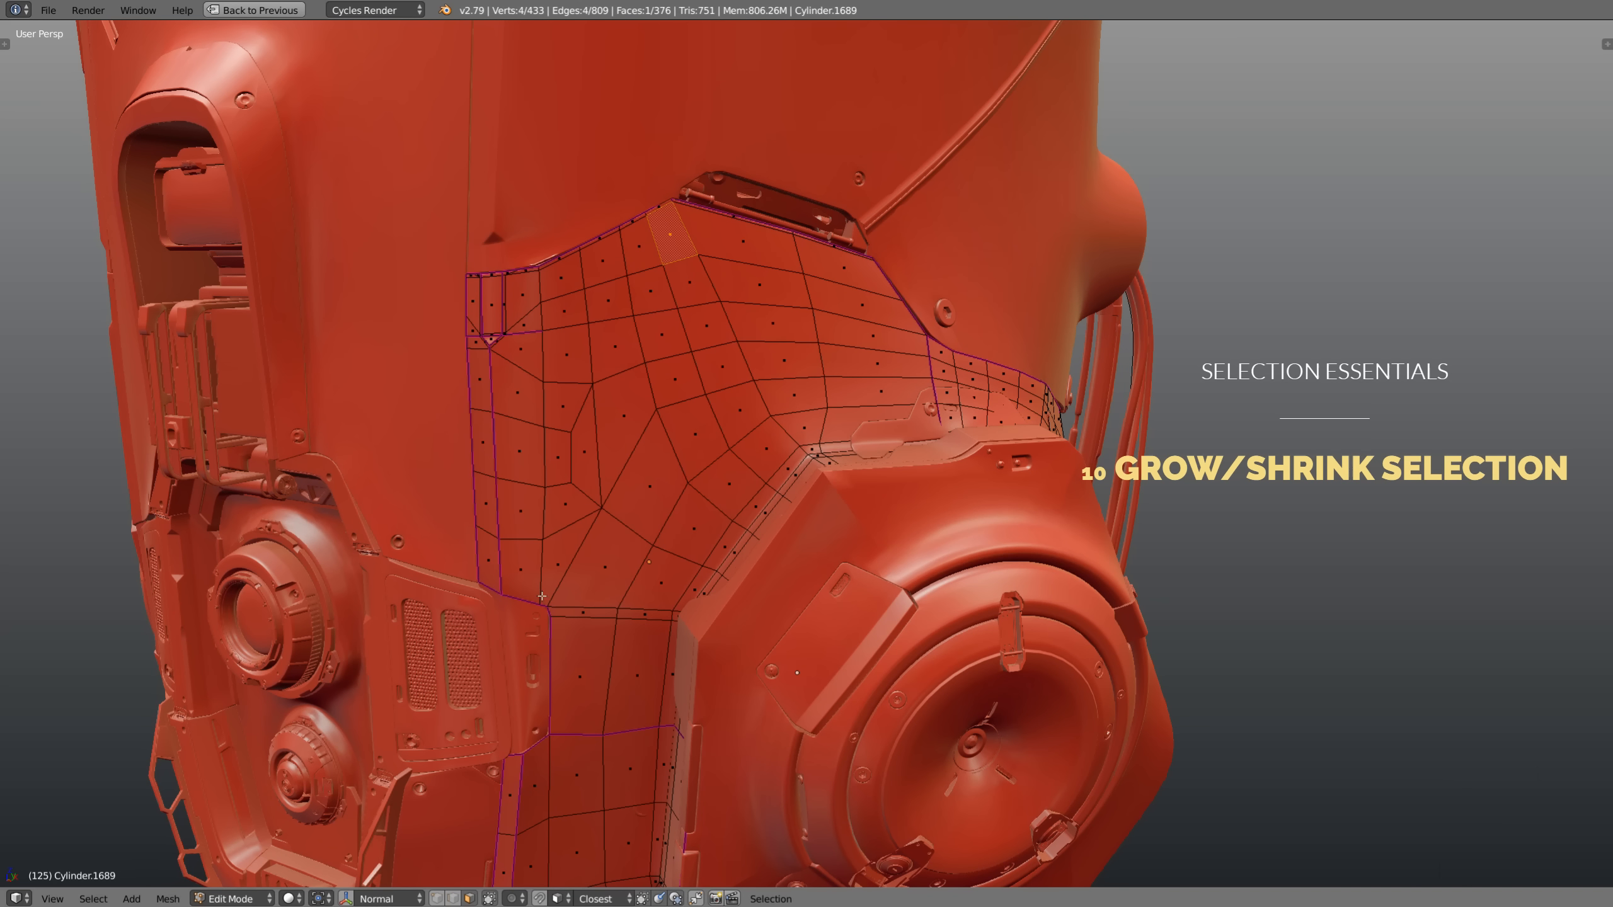
Review the Select More/Less options and repeatedly grow the selection outward from the single face at the panel's upper peak
left_click(93, 899)
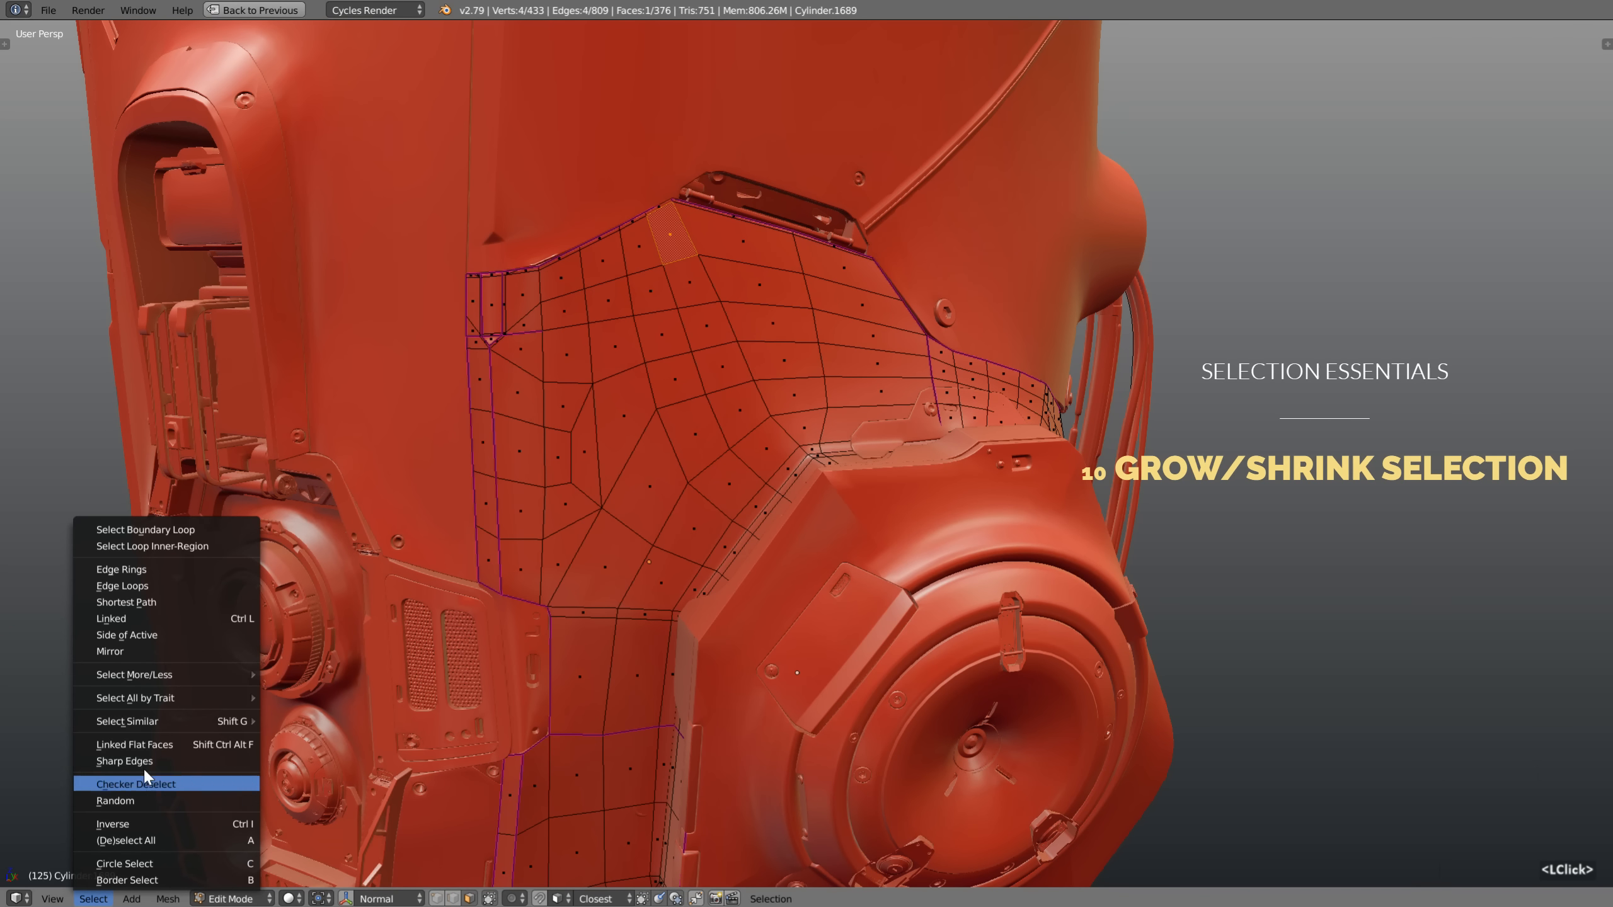
mouse_move(189, 674)
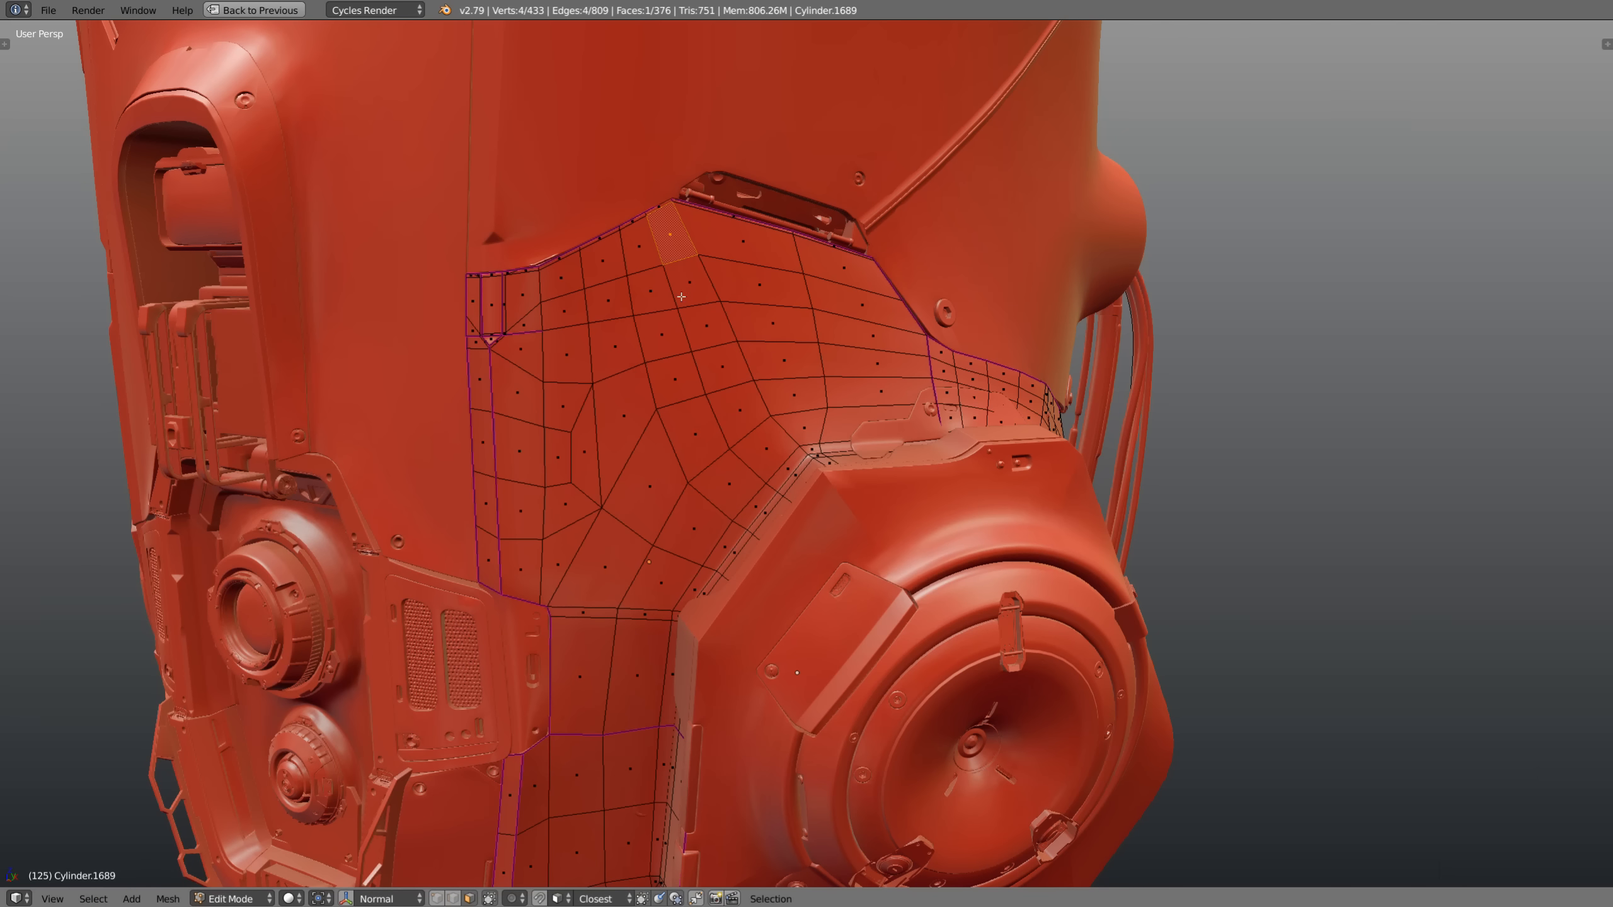
key("ctrl+KP_Add")
key("ctrl+KP_Add")
key("ctrl+KP_Add")
key("ctrl+KP_Add")
key("ctrl+KP_Add")
key("ctrl+KP_Add")
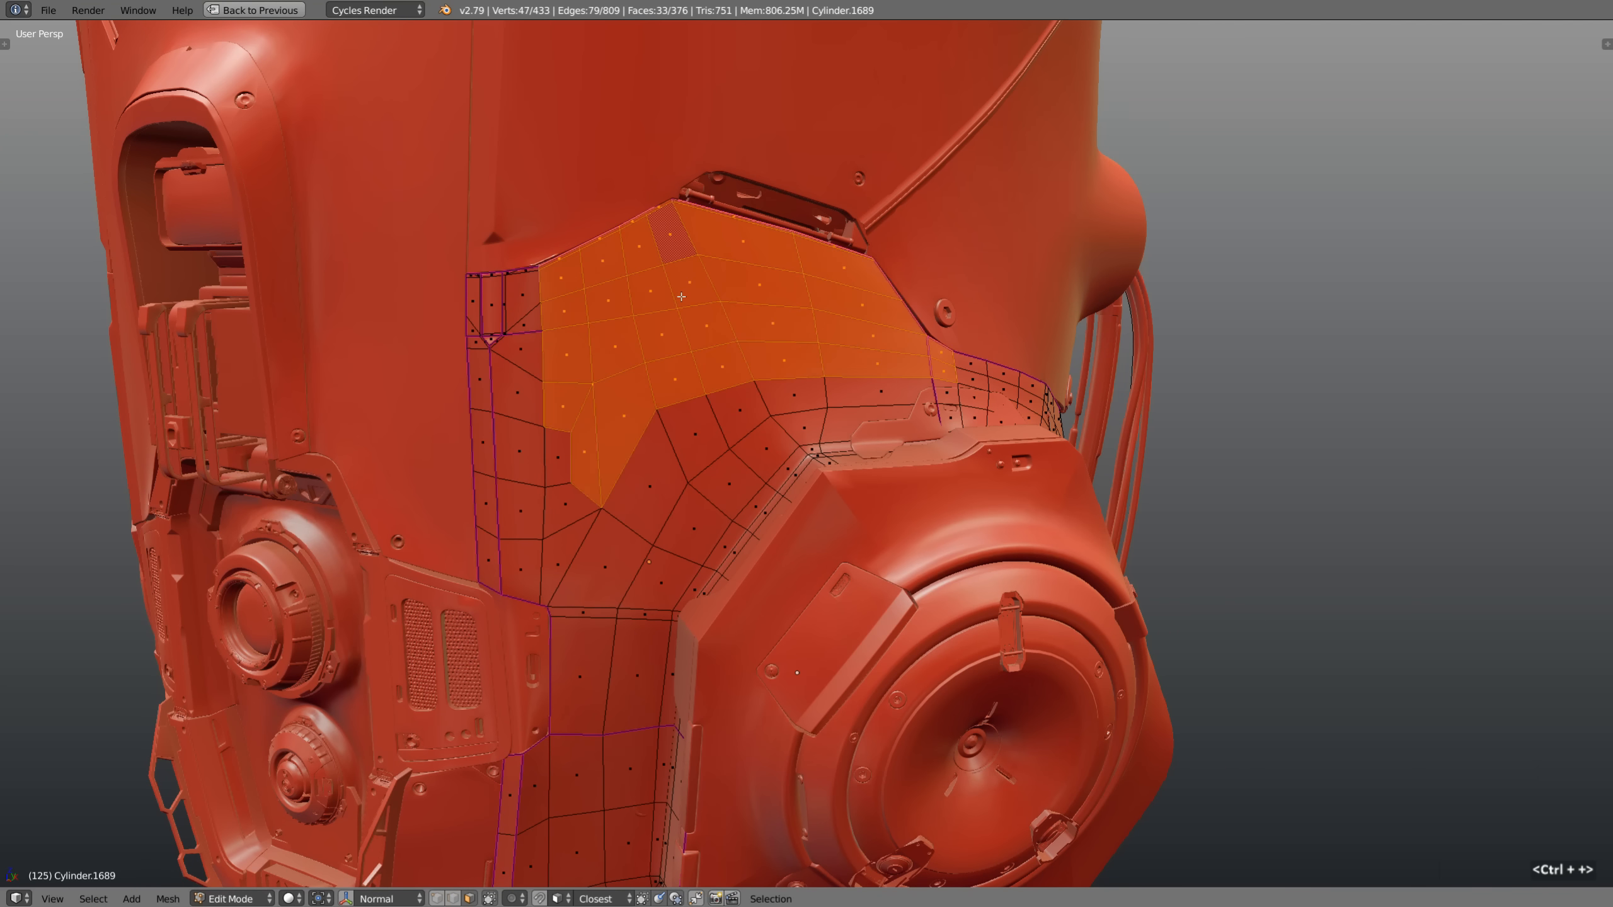
Shrink the grown face selection repeatedly and clear the selection
key("ctrl+KP_Subtract")
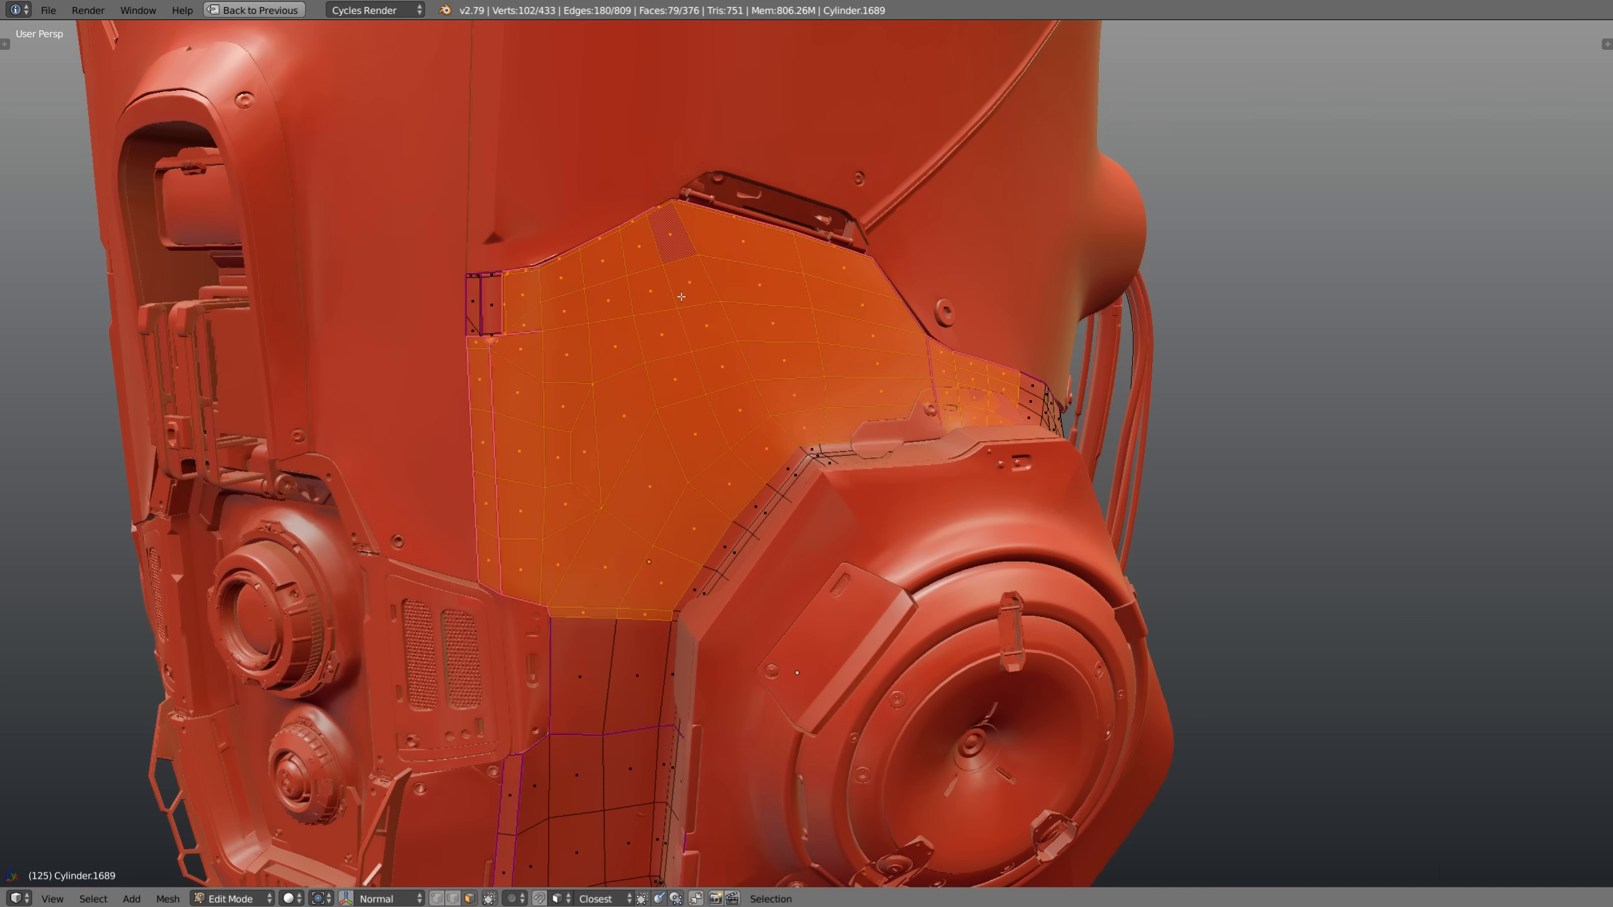
key("ctrl+KP_Subtract")
key("ctrl+KP_Subtract")
key("ctrl+KP_Subtract")
key("ctrl+KP_Subtract")
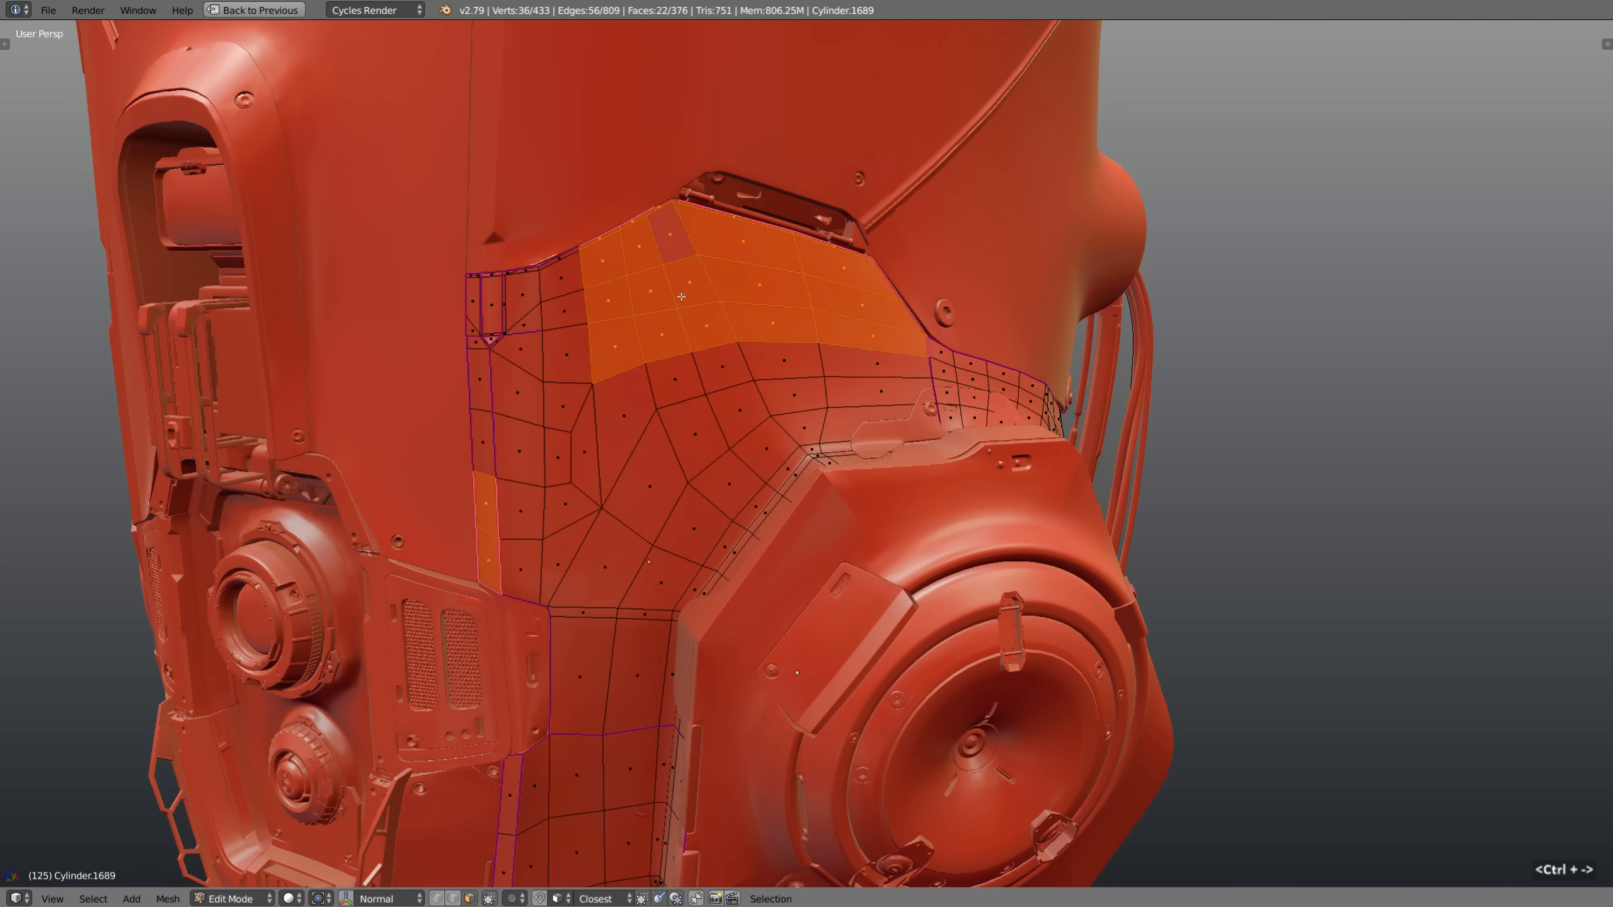
key("a")
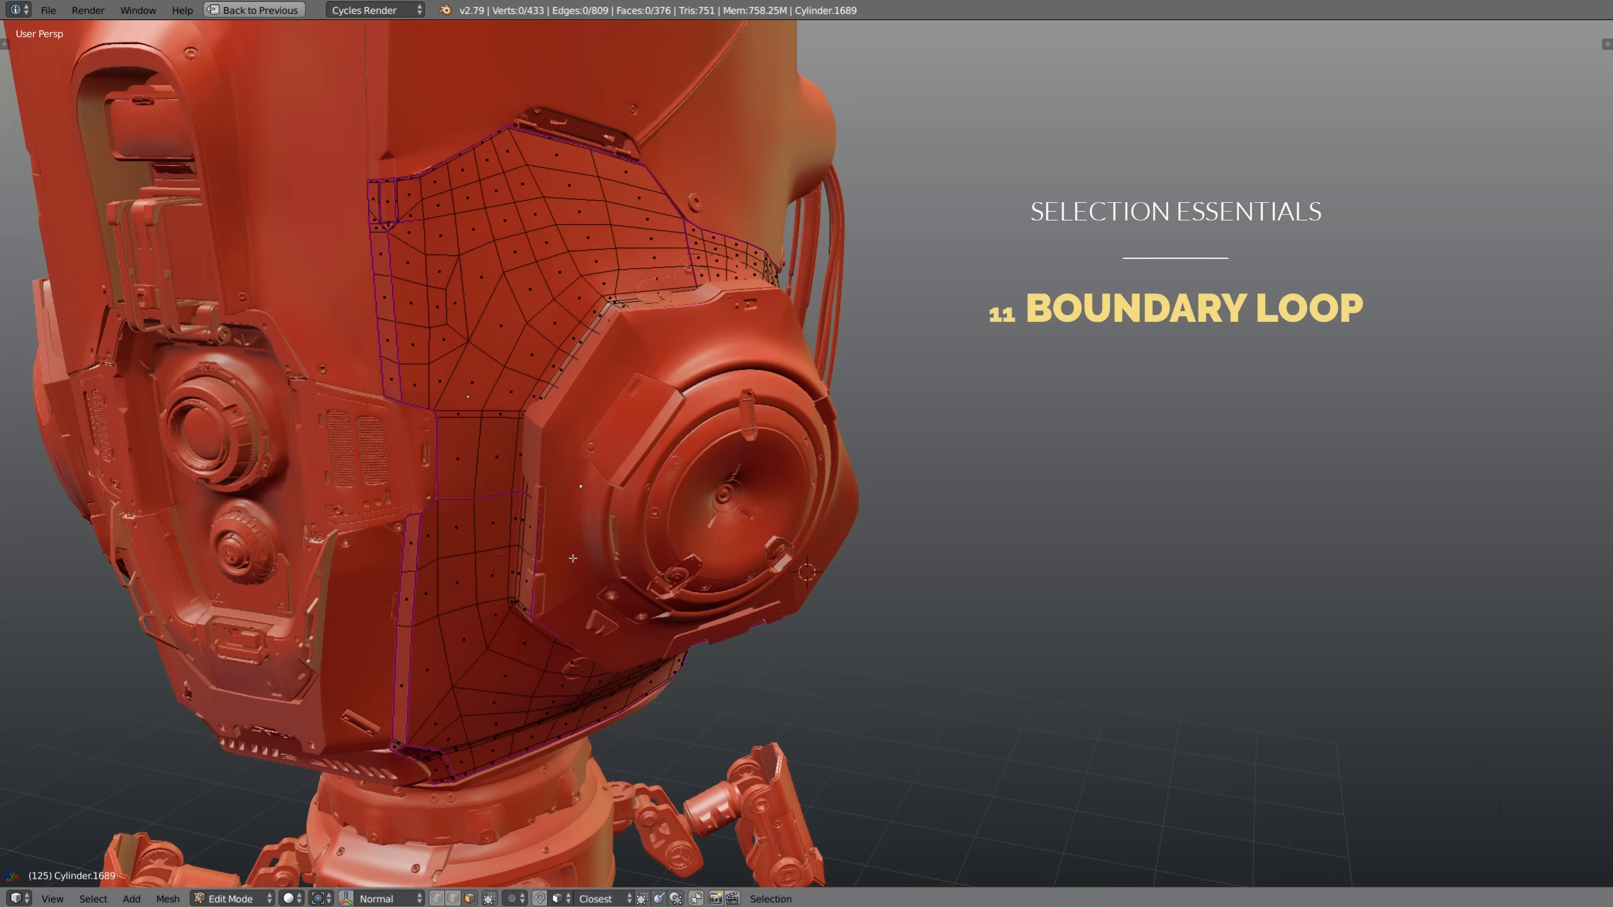
Add a plane to the side panel's mesh and move it sideways, clear of the robot
middle_click_drag(573, 558, 552, 559)
key("shift+a")
left_click(578, 504)
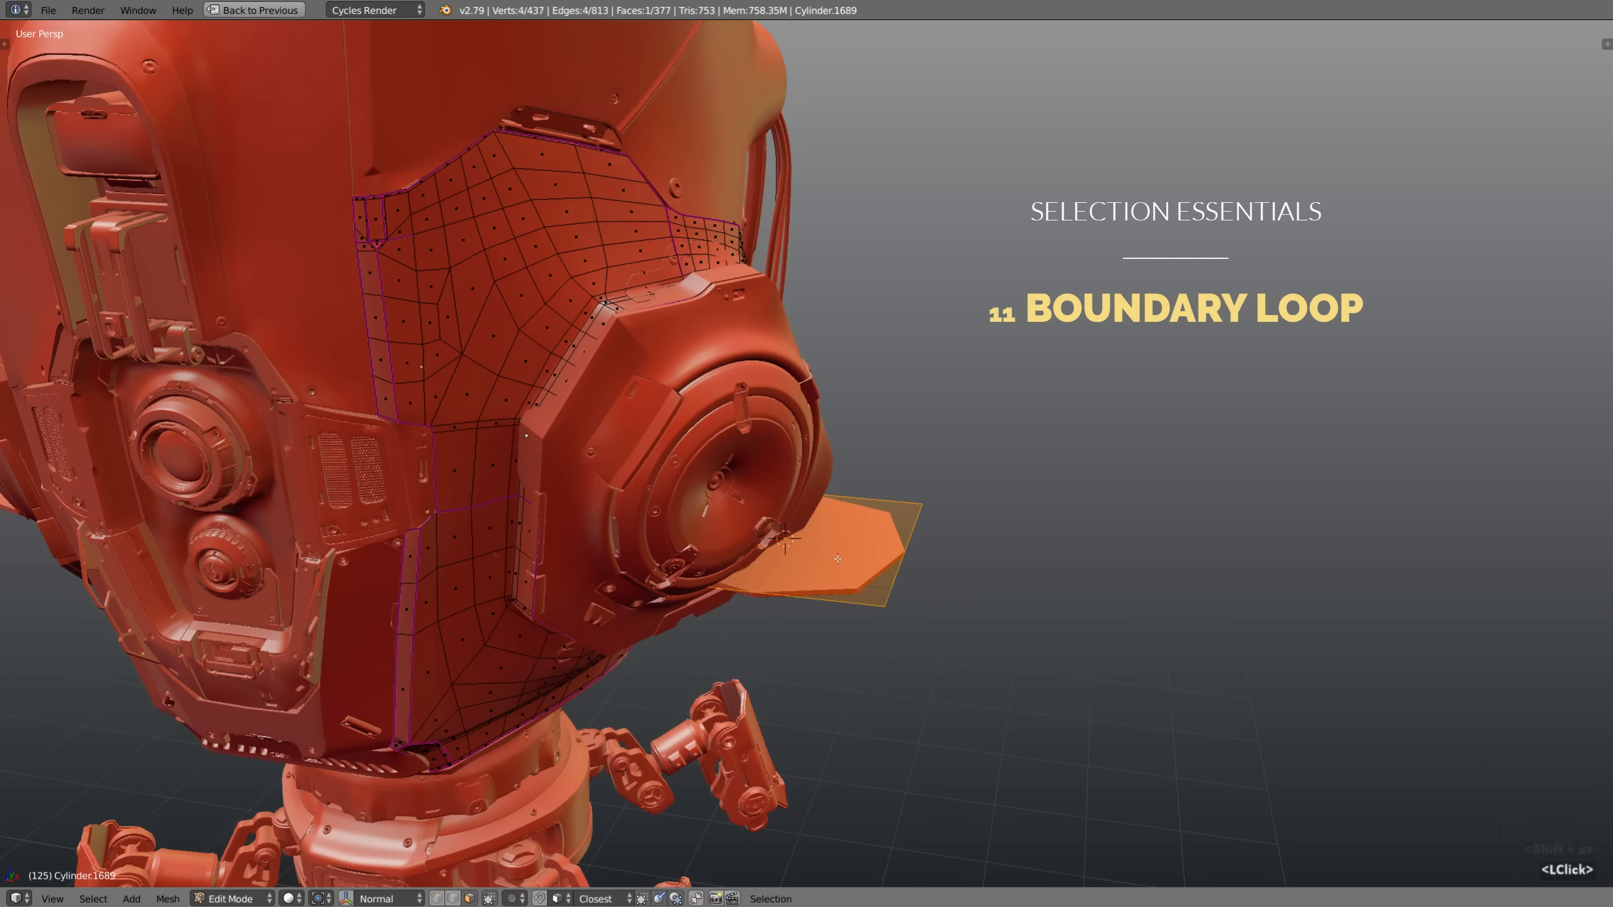
key("g")
middle_click(841, 557)
left_click(1010, 554)
middle_click_drag(969, 537, 965, 585)
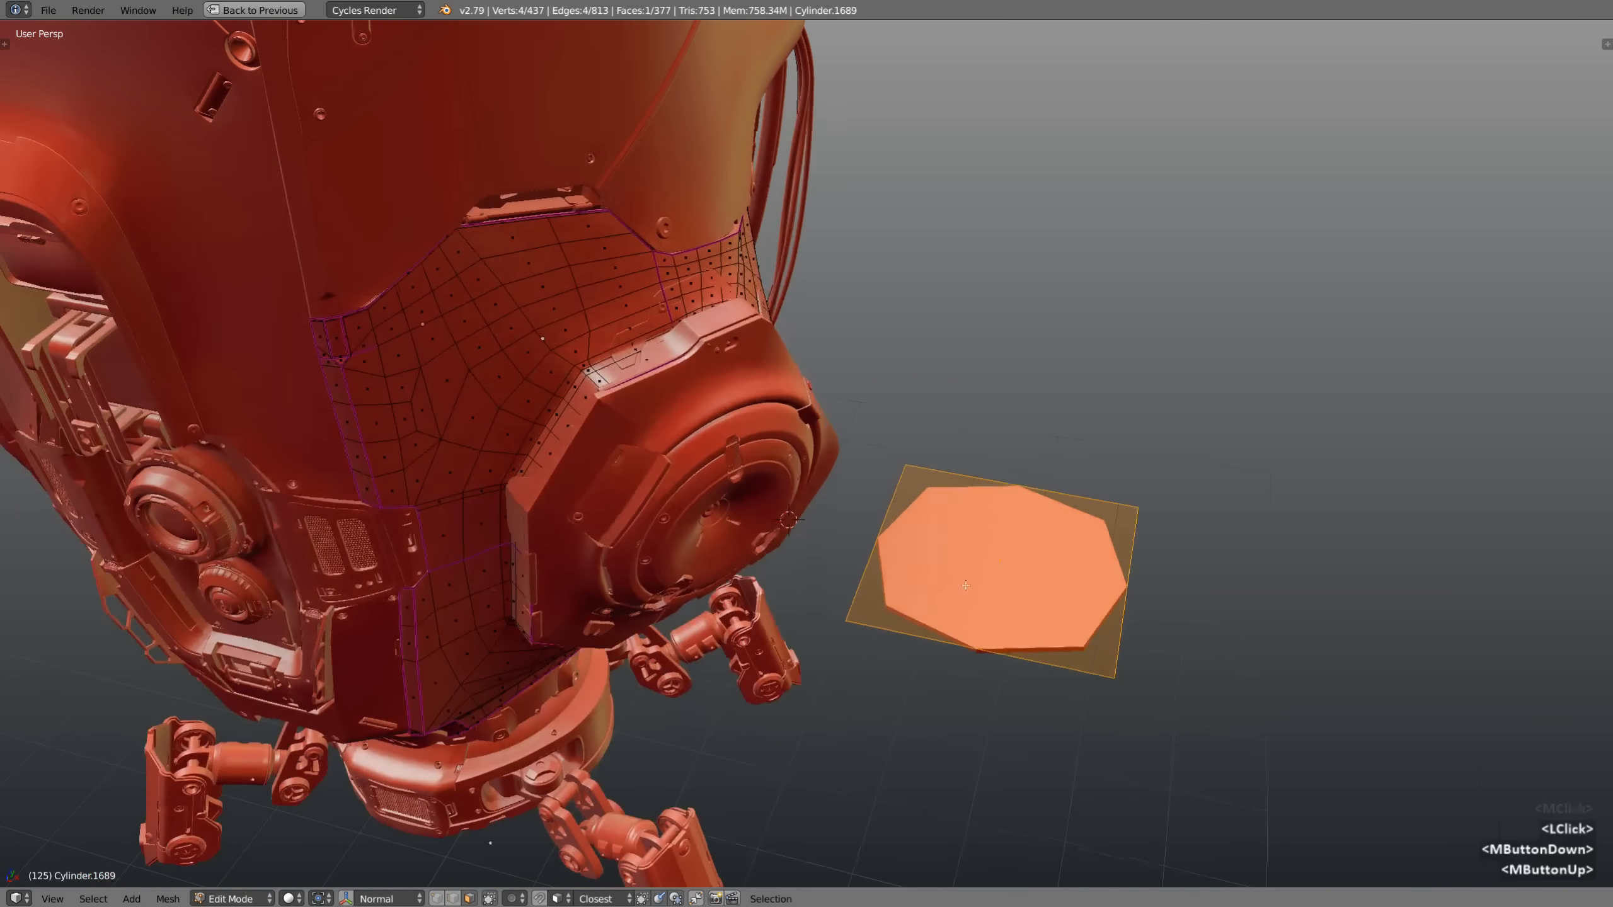
Select the new plane's face and subdivide it three times
scroll(965, 586, "up", 2)
right_click(1014, 529)
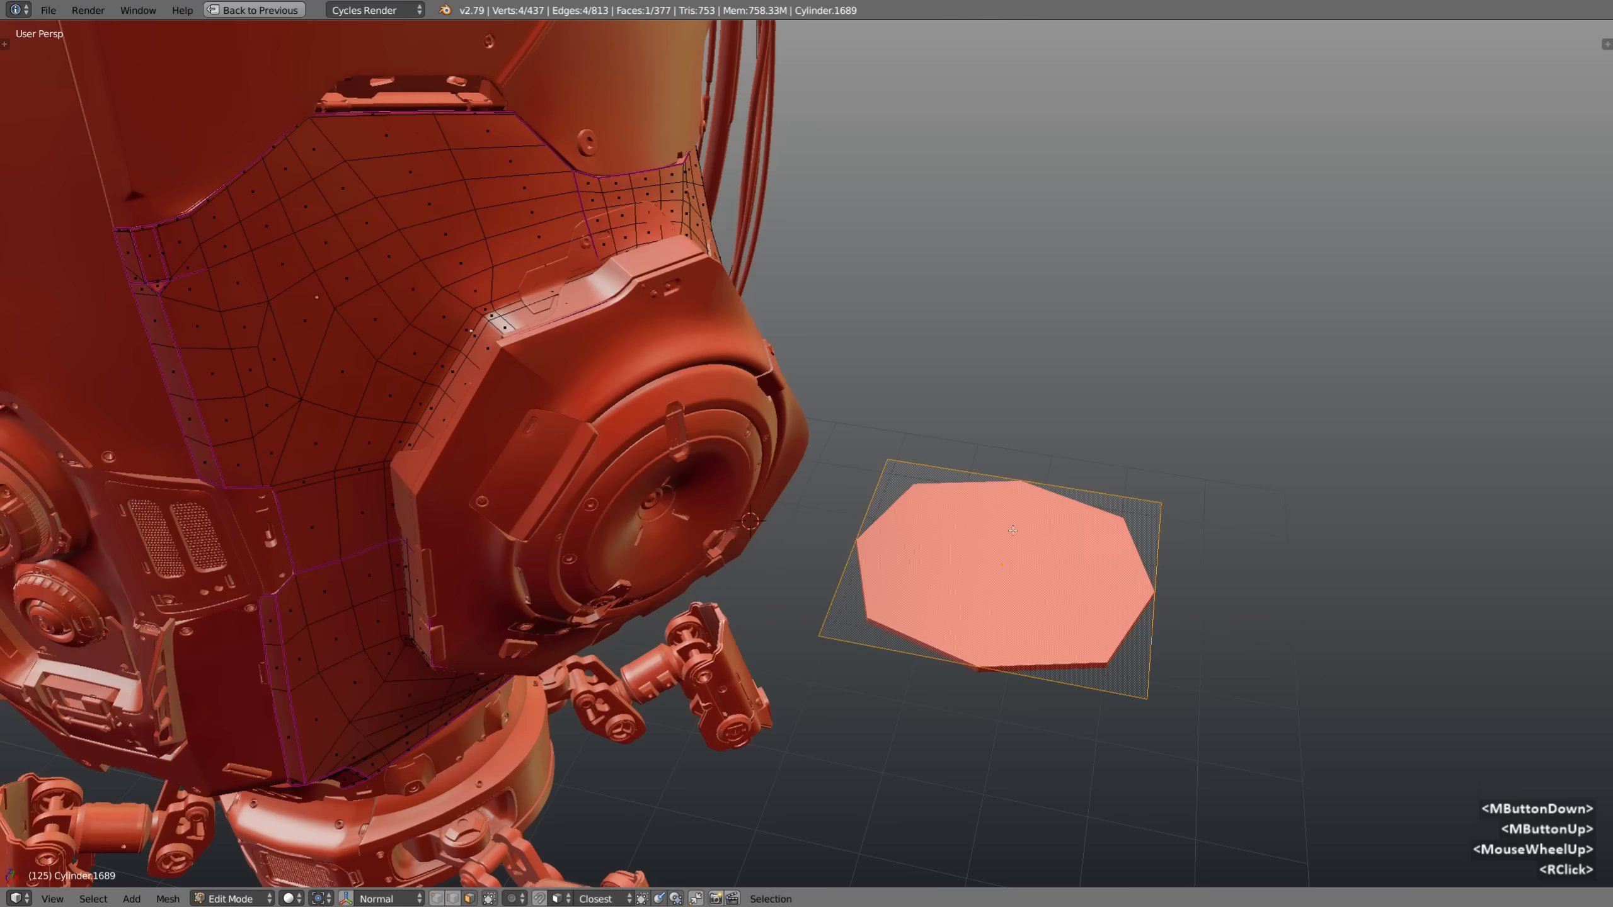
key("w")
left_click(995, 523)
key("w")
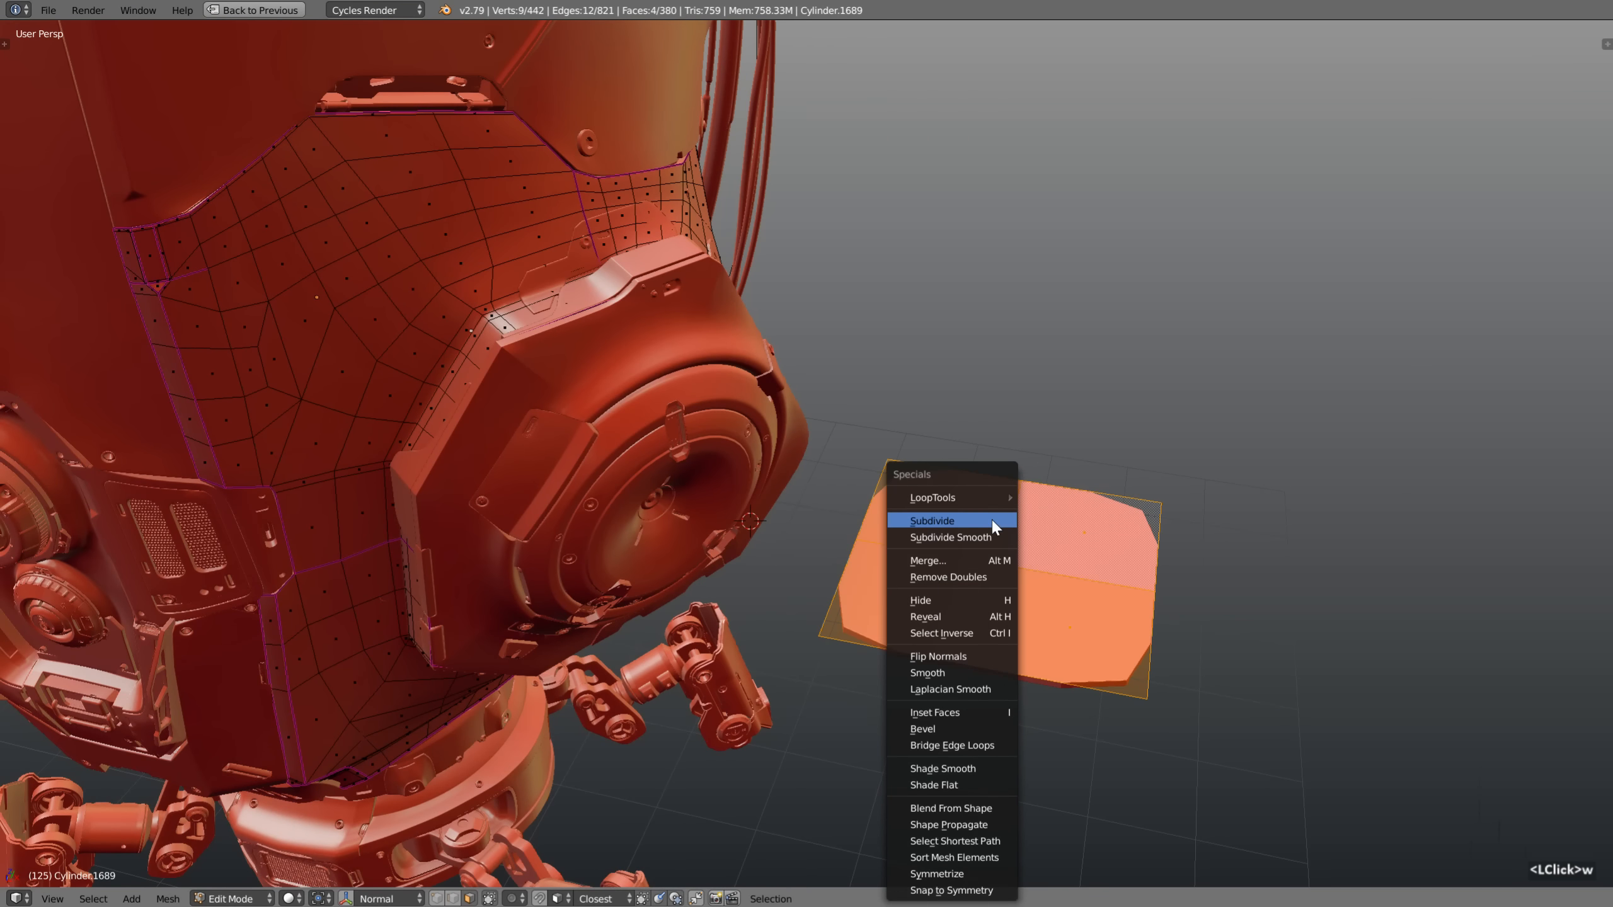
left_click(995, 523)
key("w")
left_click(994, 523)
middle_click_drag(994, 522, 963, 554)
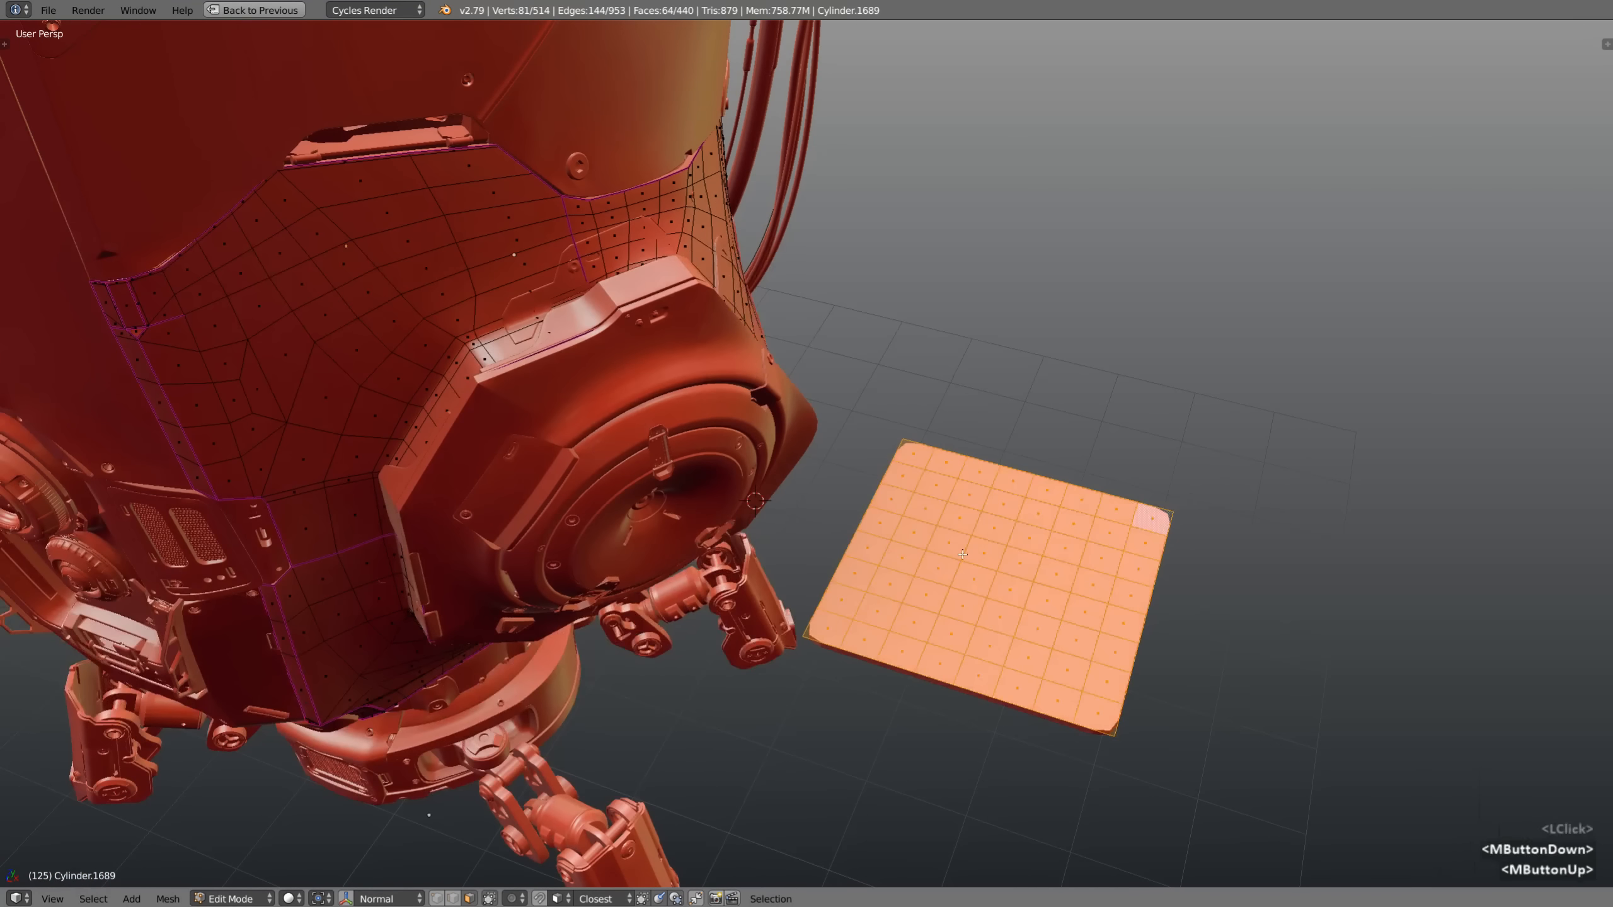
Select the four corner faces of the subdivided plane together
right_click(829, 633, "shift")
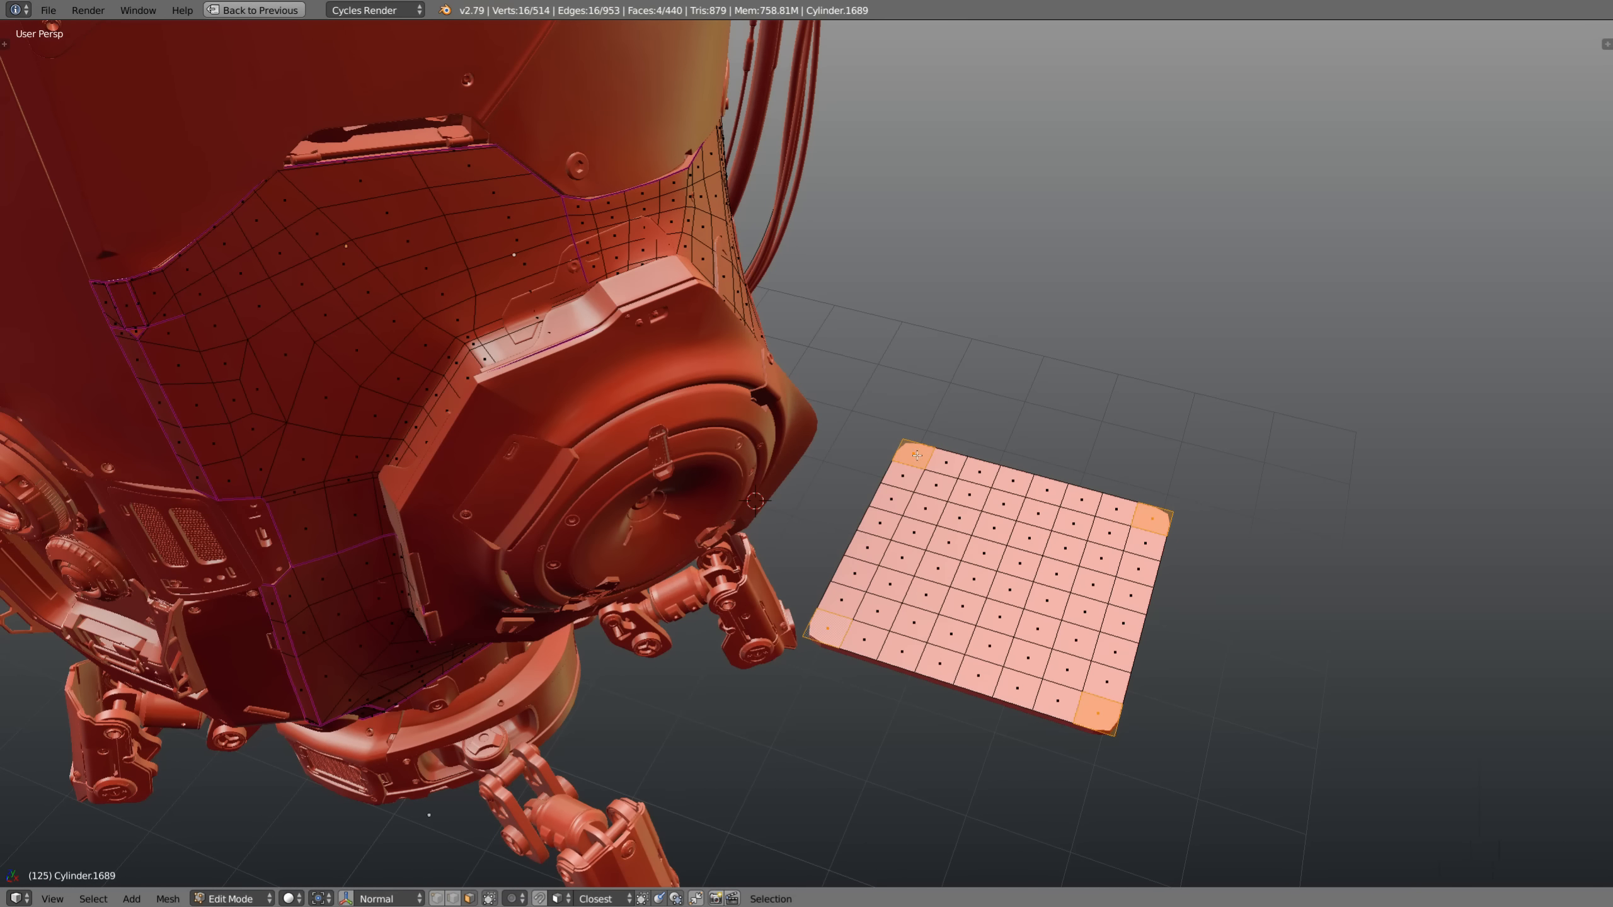
right_click(917, 455)
right_click(1150, 520, "shift")
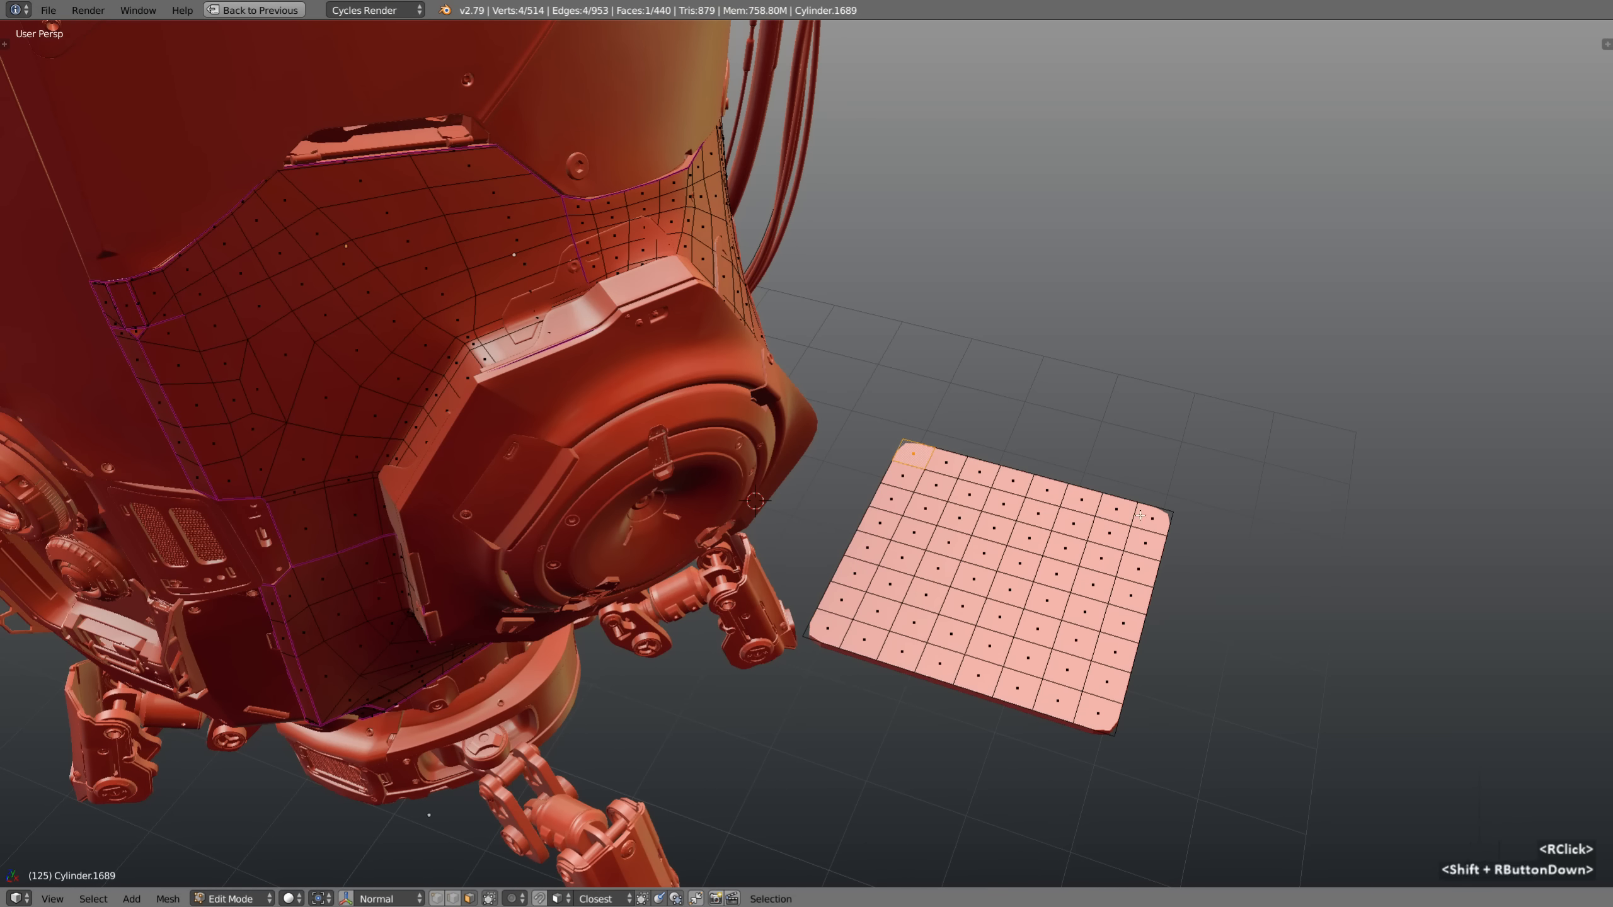
right_click(1094, 713, "shift")
right_click(829, 635, "shift")
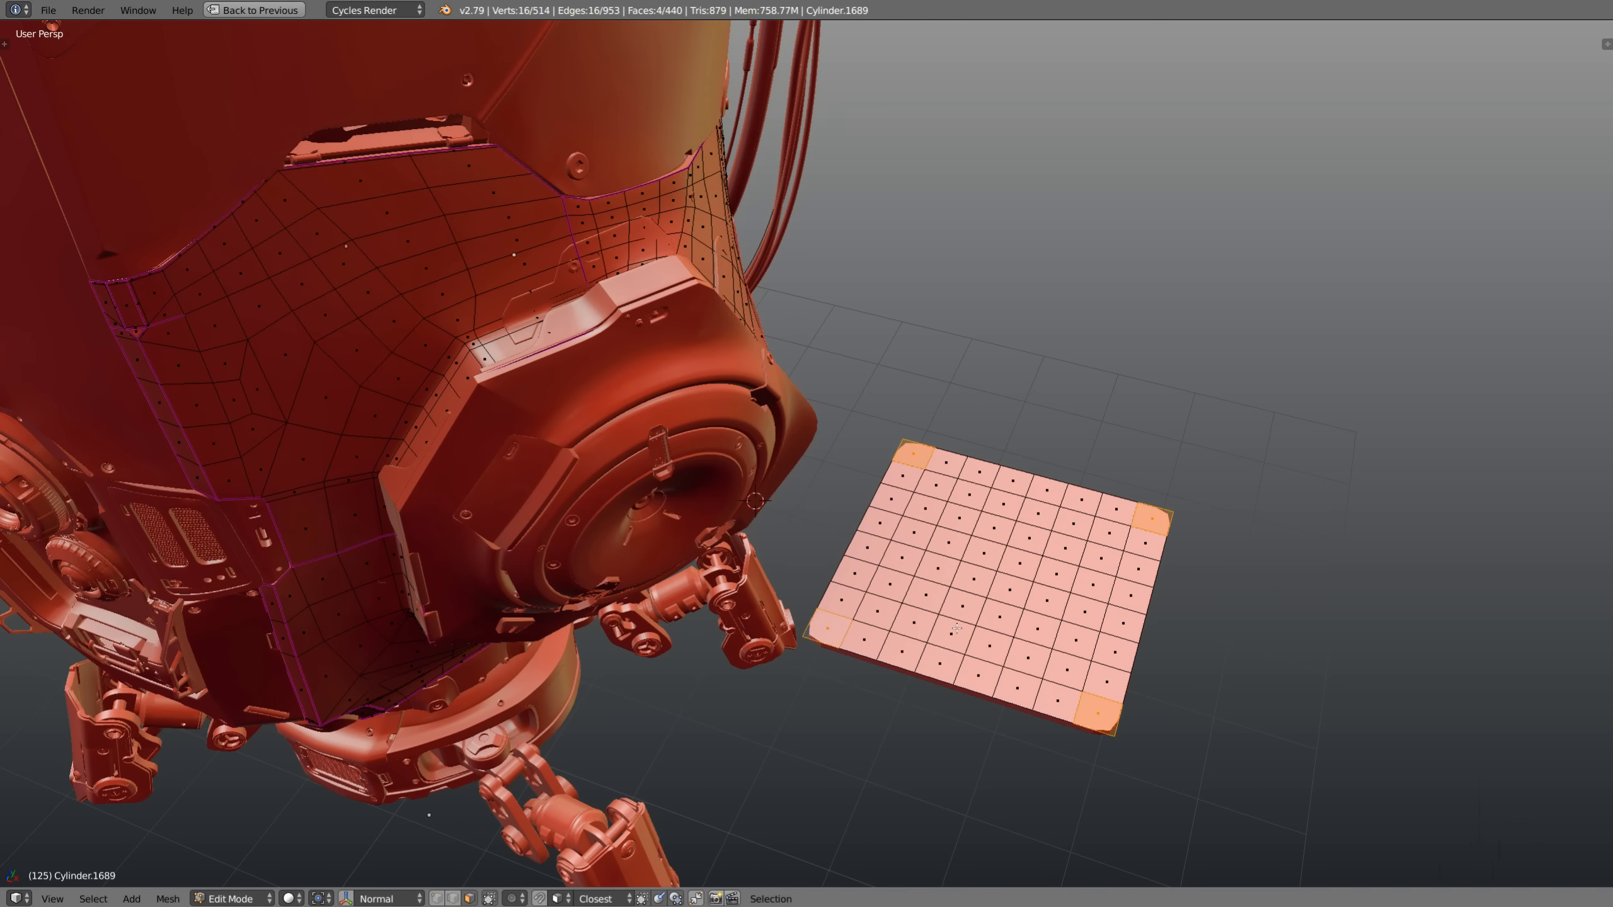
Select all of the plane's connected faces from one central face, convert them to the boundary loop, and check it in wireframe
middle_click_drag(957, 627, 940, 592)
right_click(940, 592)
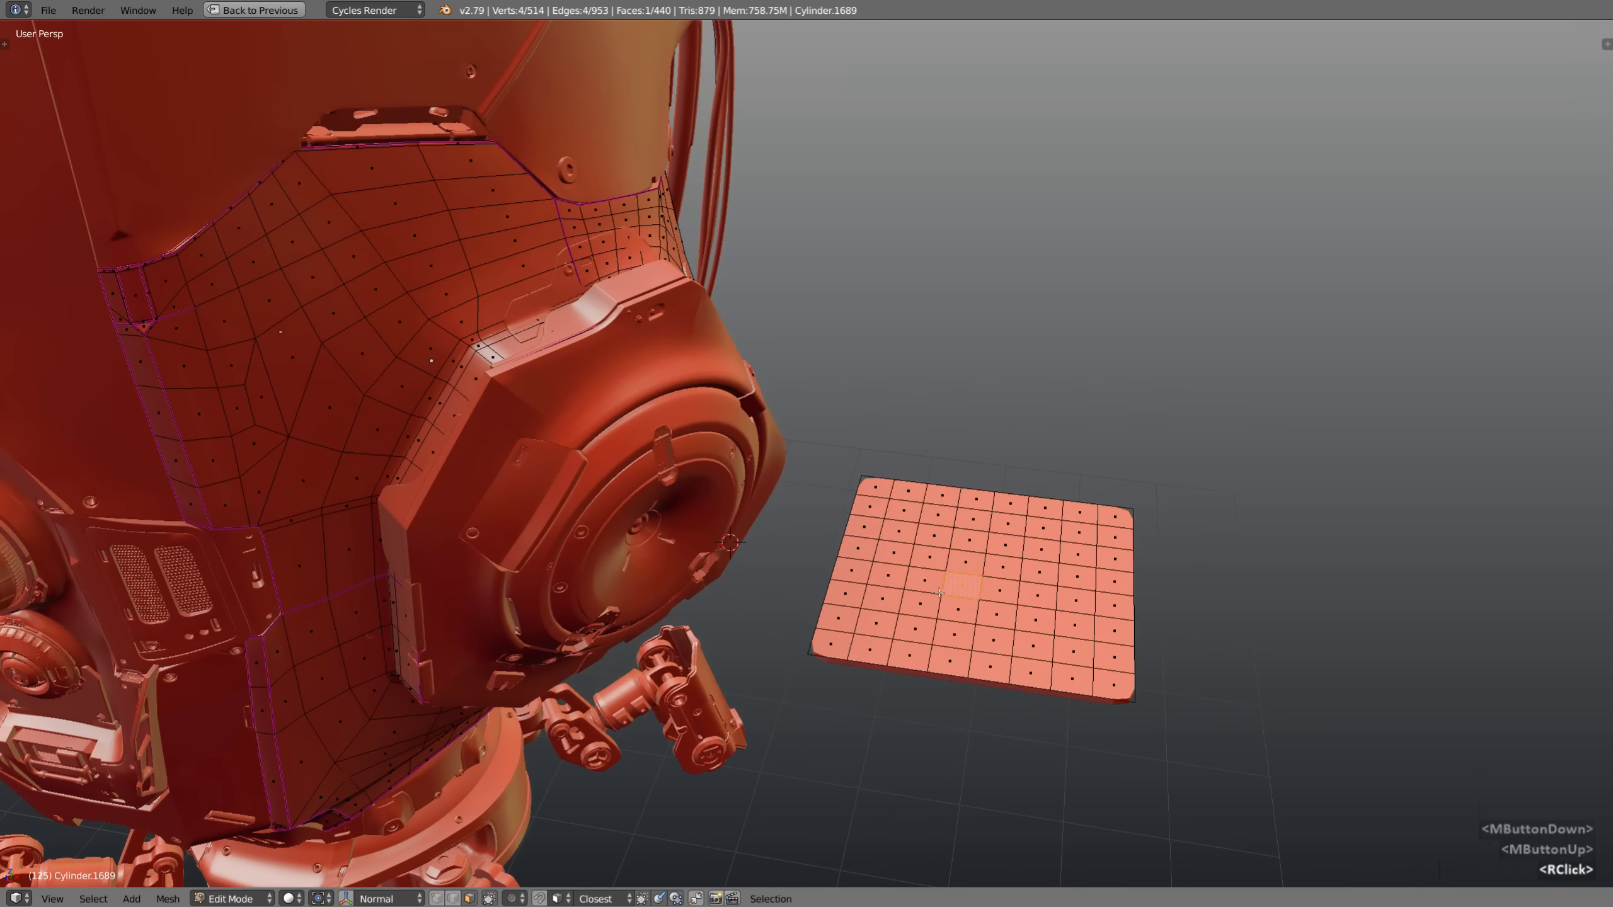
key("ctrl+i")
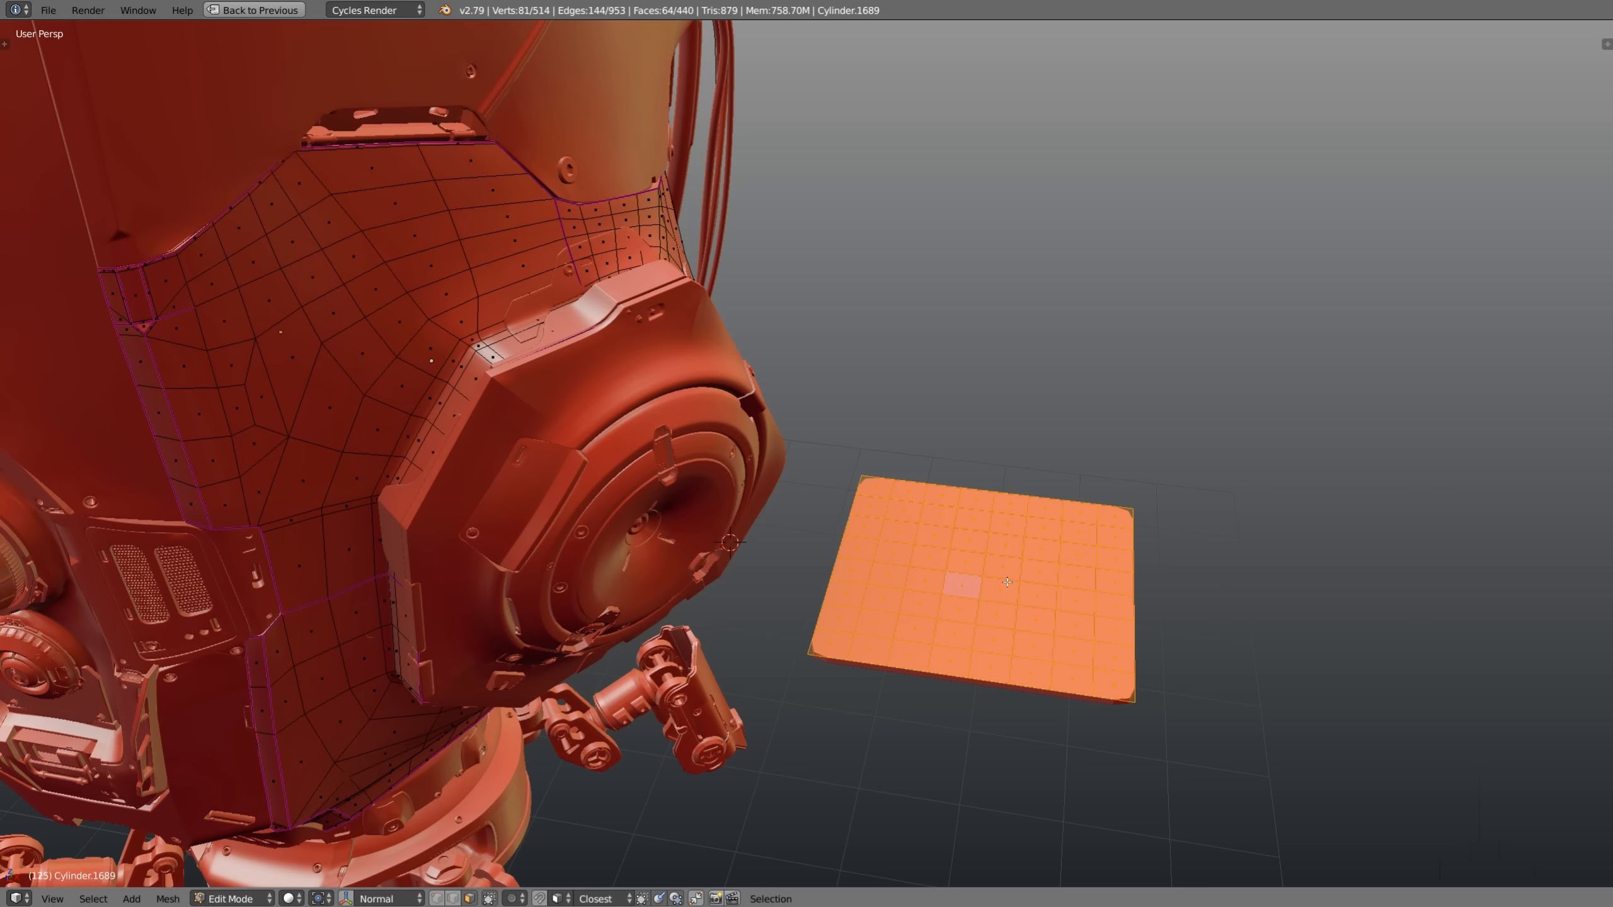
key("ctrl+e")
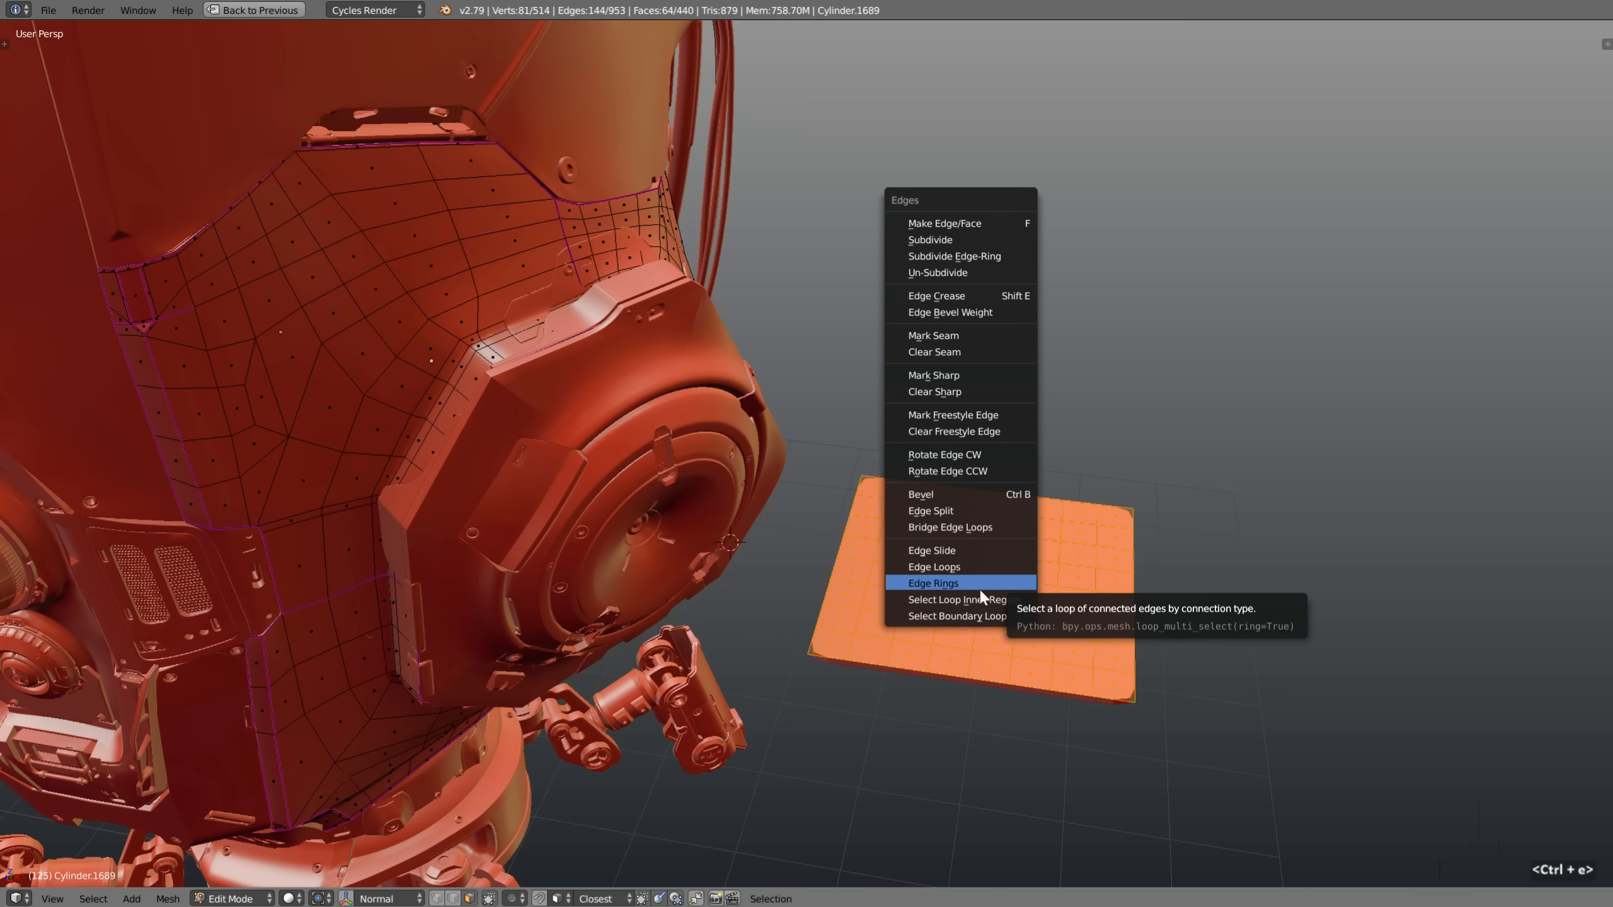
left_click(982, 615)
key("z")
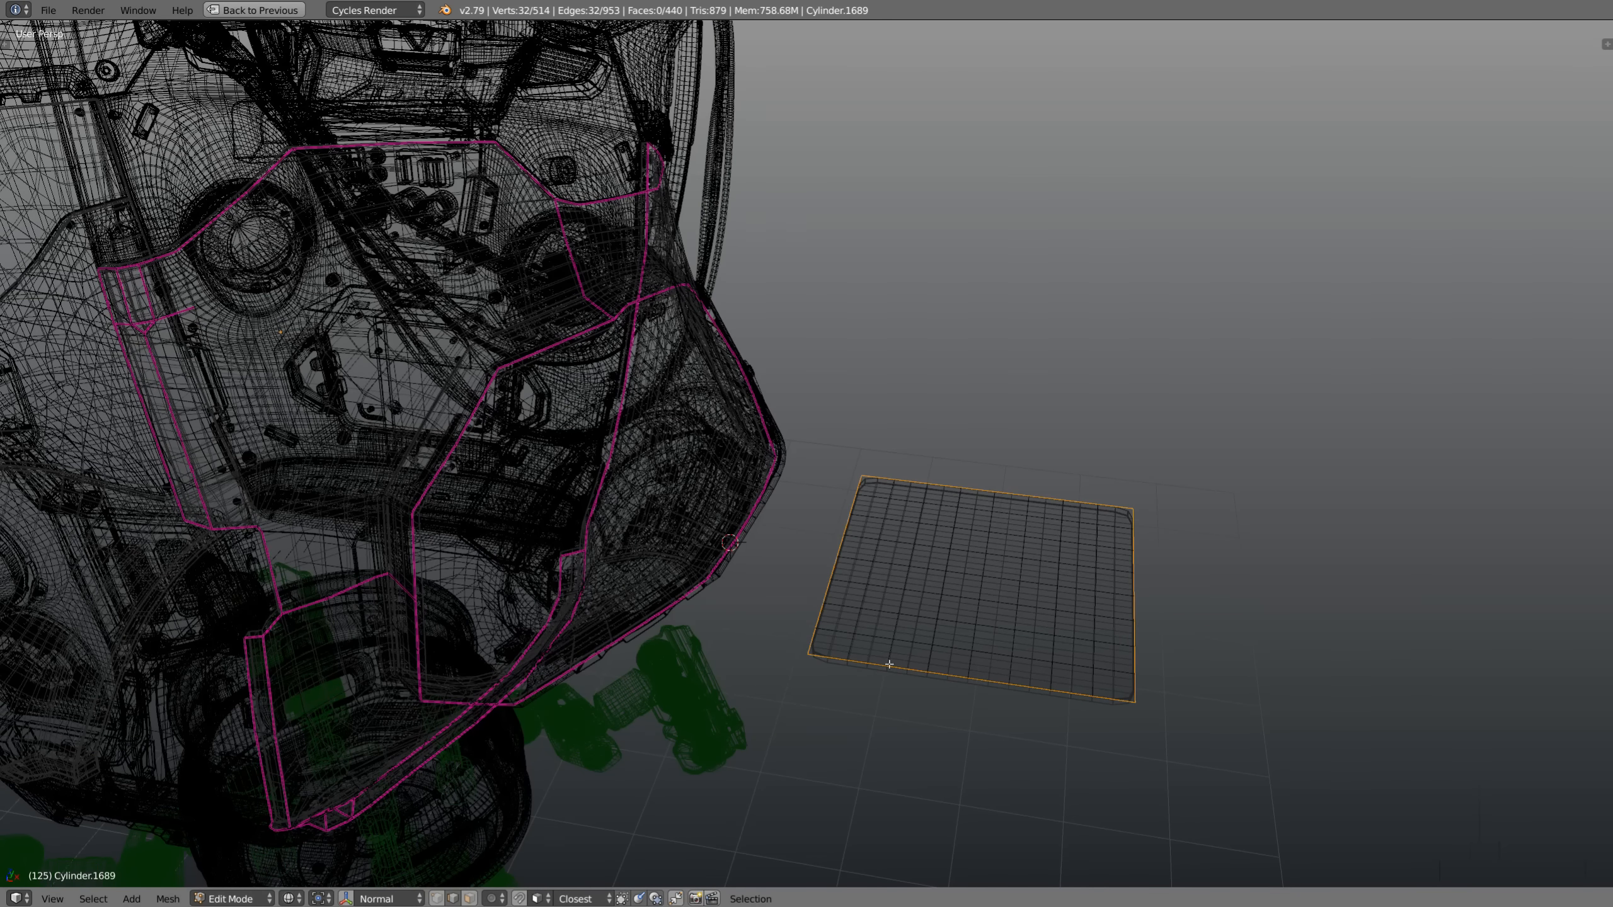
key("z")
Apply an edge crease of 1 to the plane's boundary loop and inspect its sharpened corners
key("shift+e")
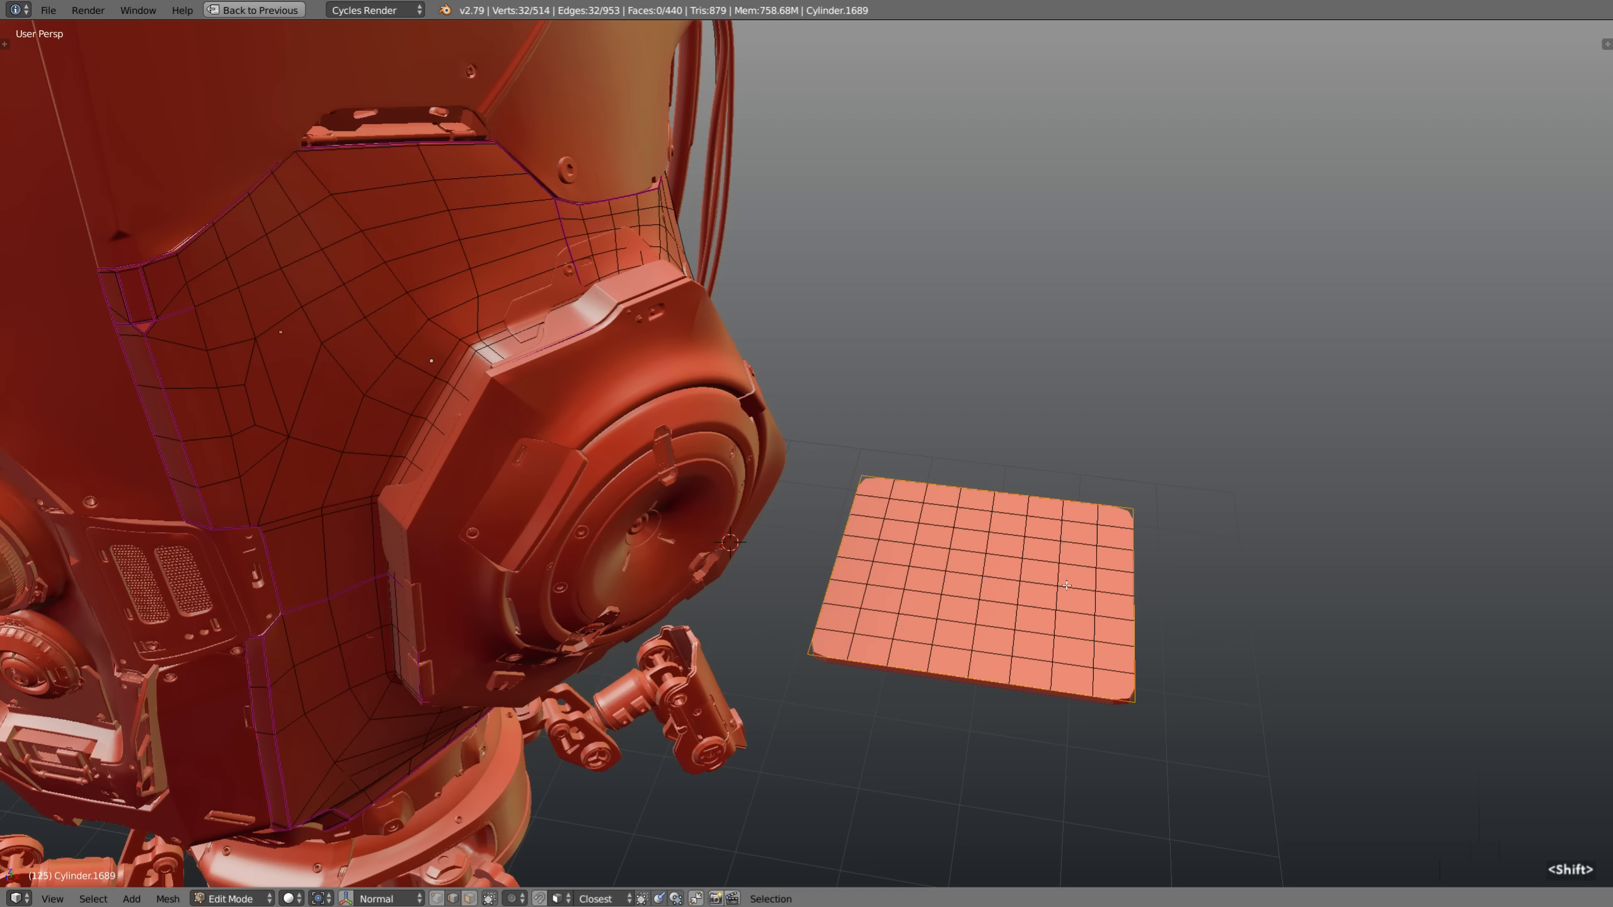
key("1")
key("Return")
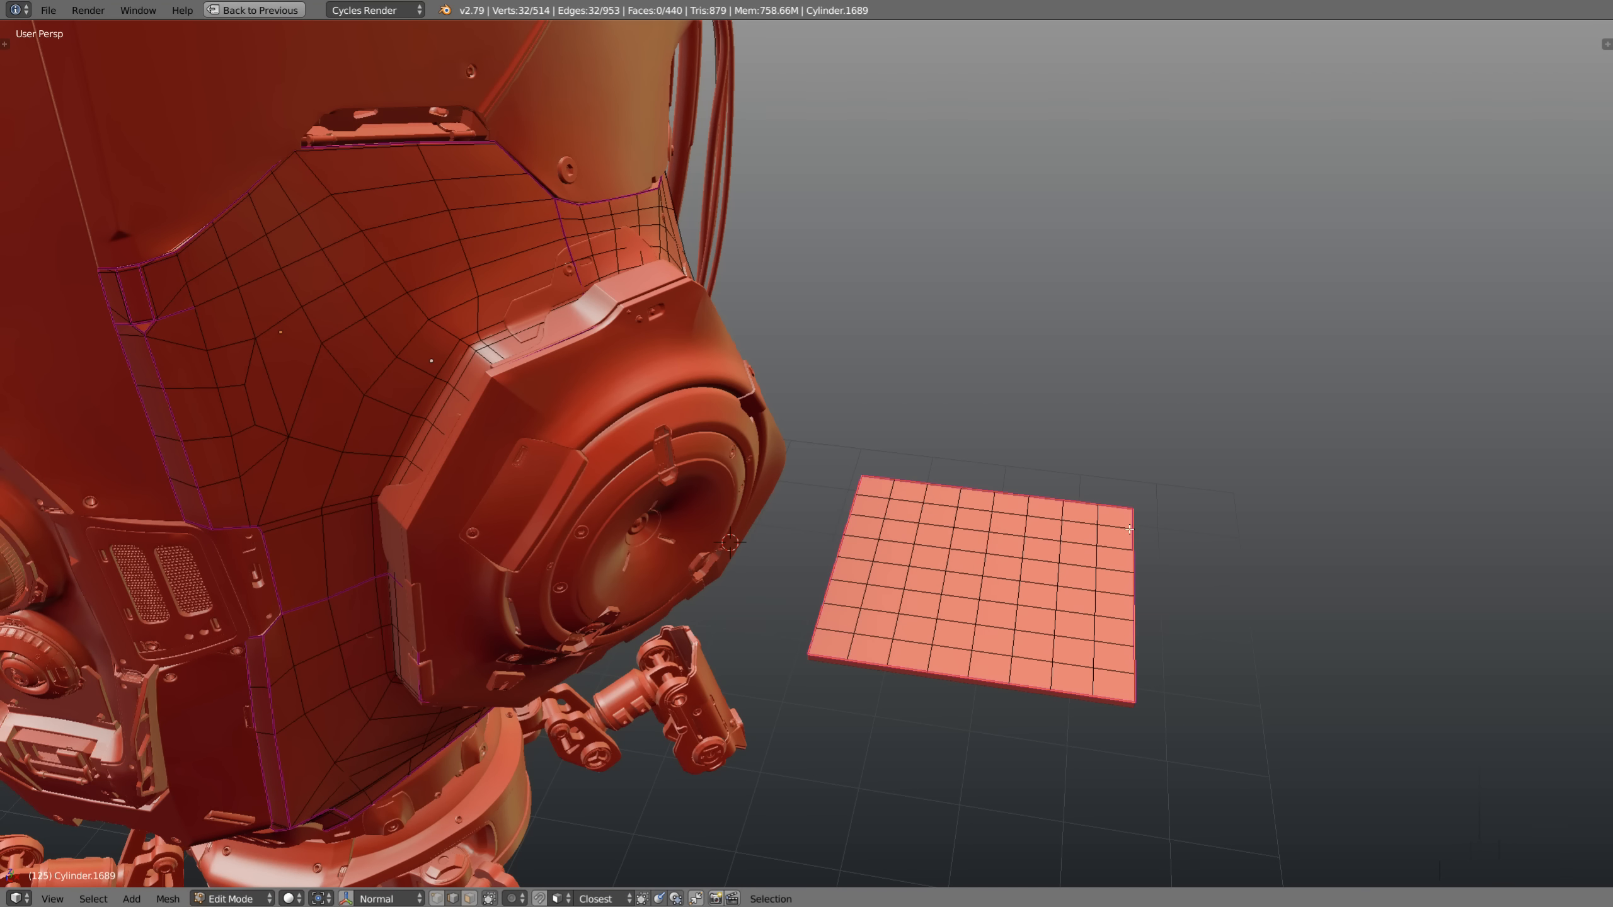
middle_click_drag(921, 607, 905, 649)
scroll(889, 654, "up", 3)
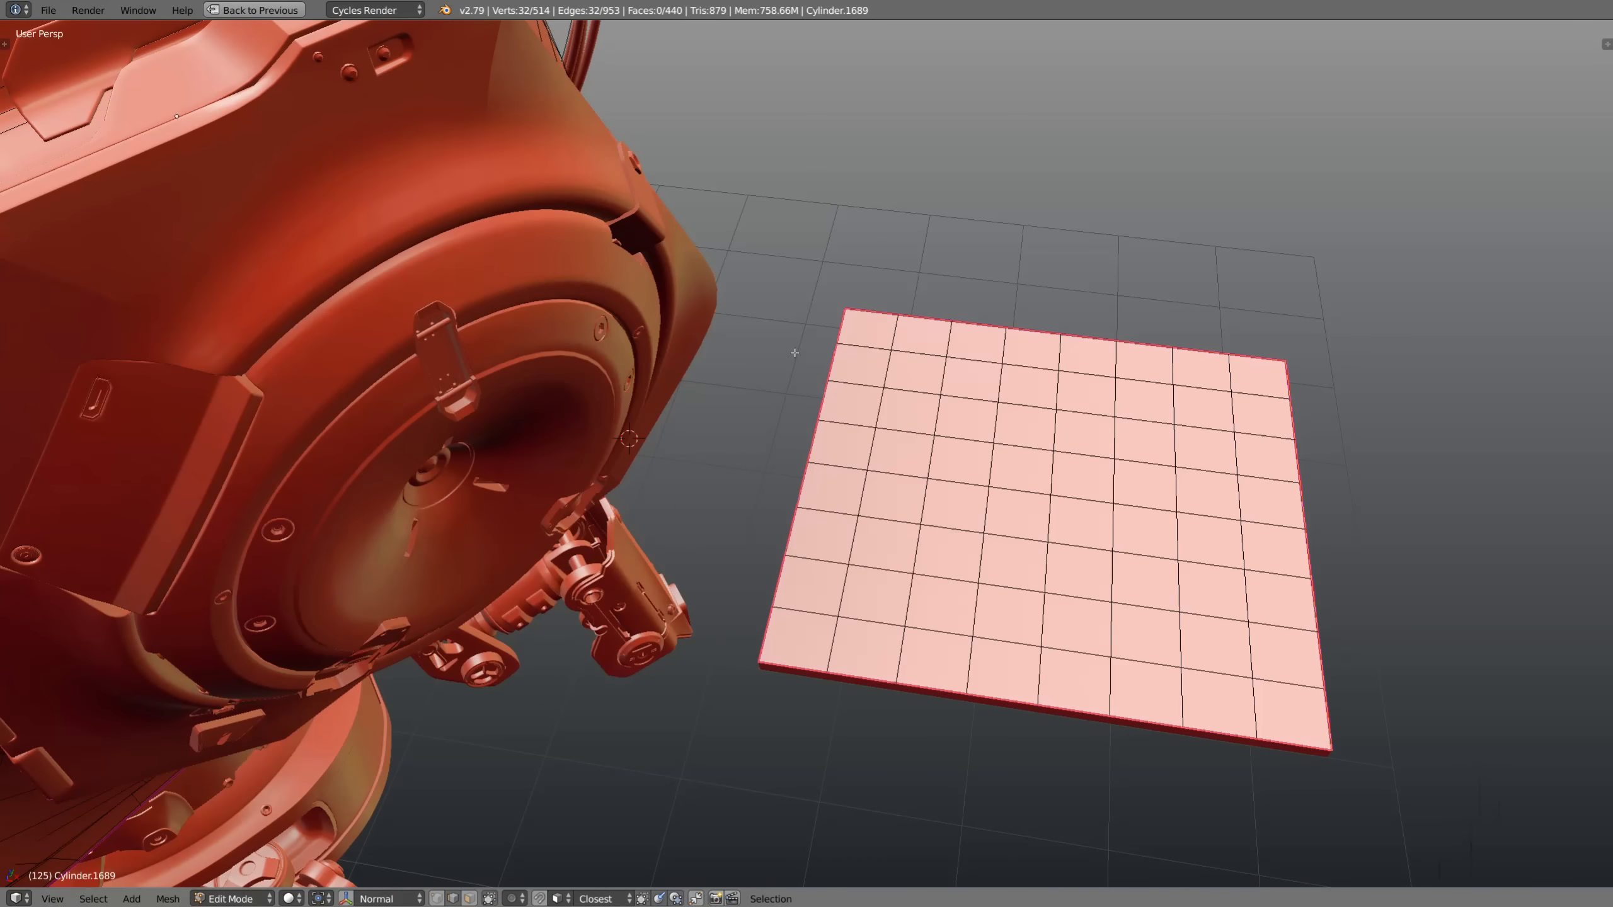
scroll(932, 324, "down", 4)
Undo the boundary crease and the boundary loop selection
key("ctrl+z")
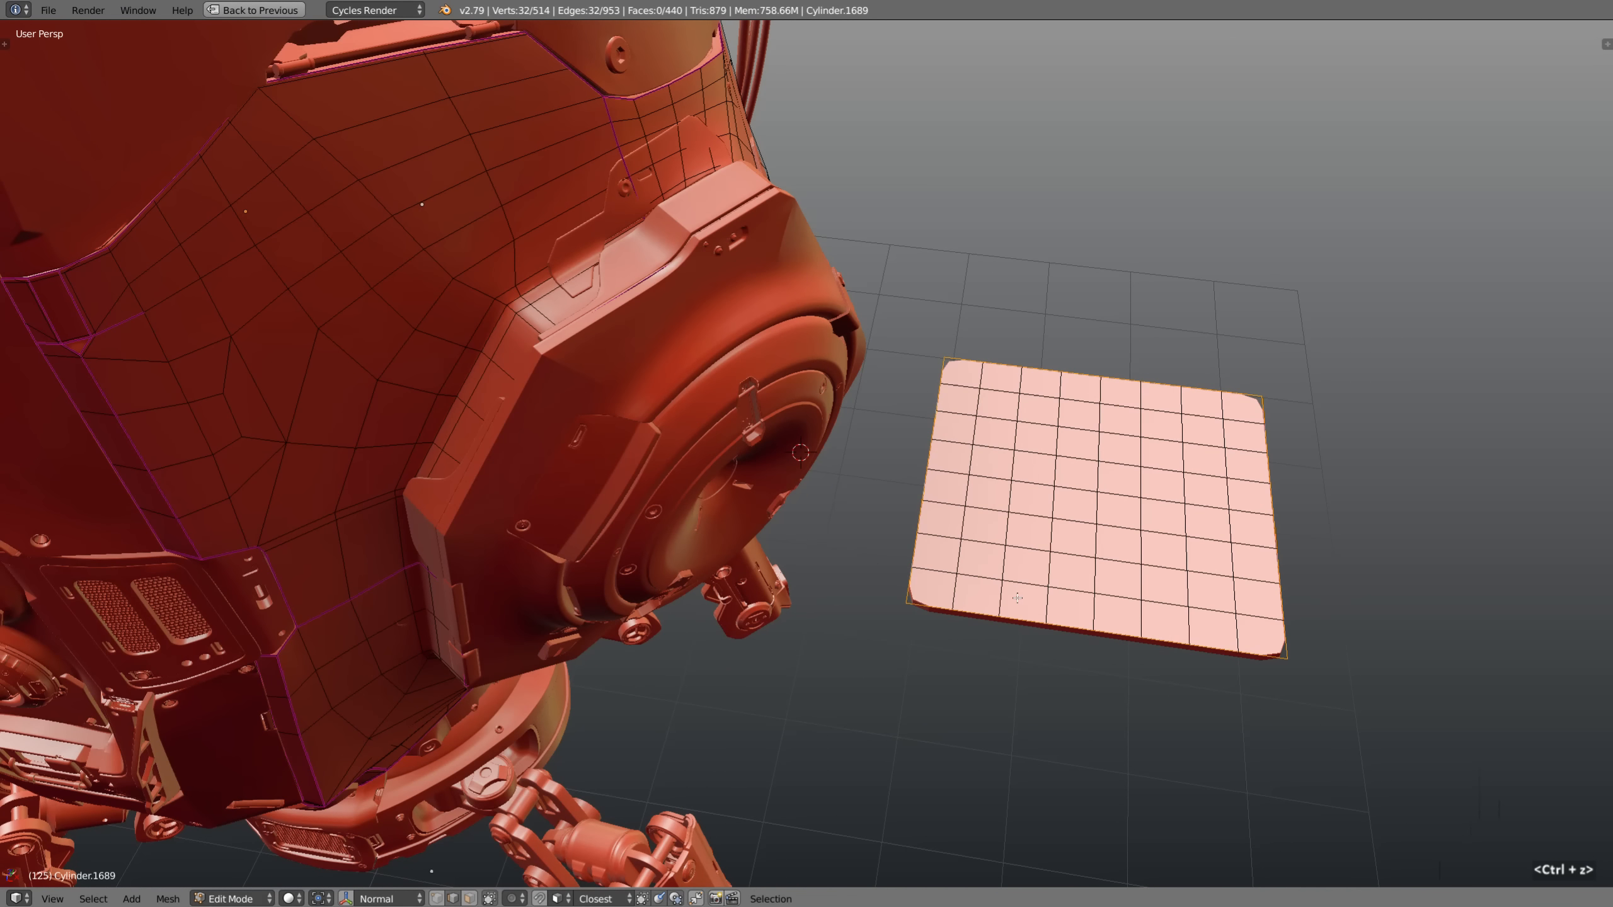
key("ctrl+z")
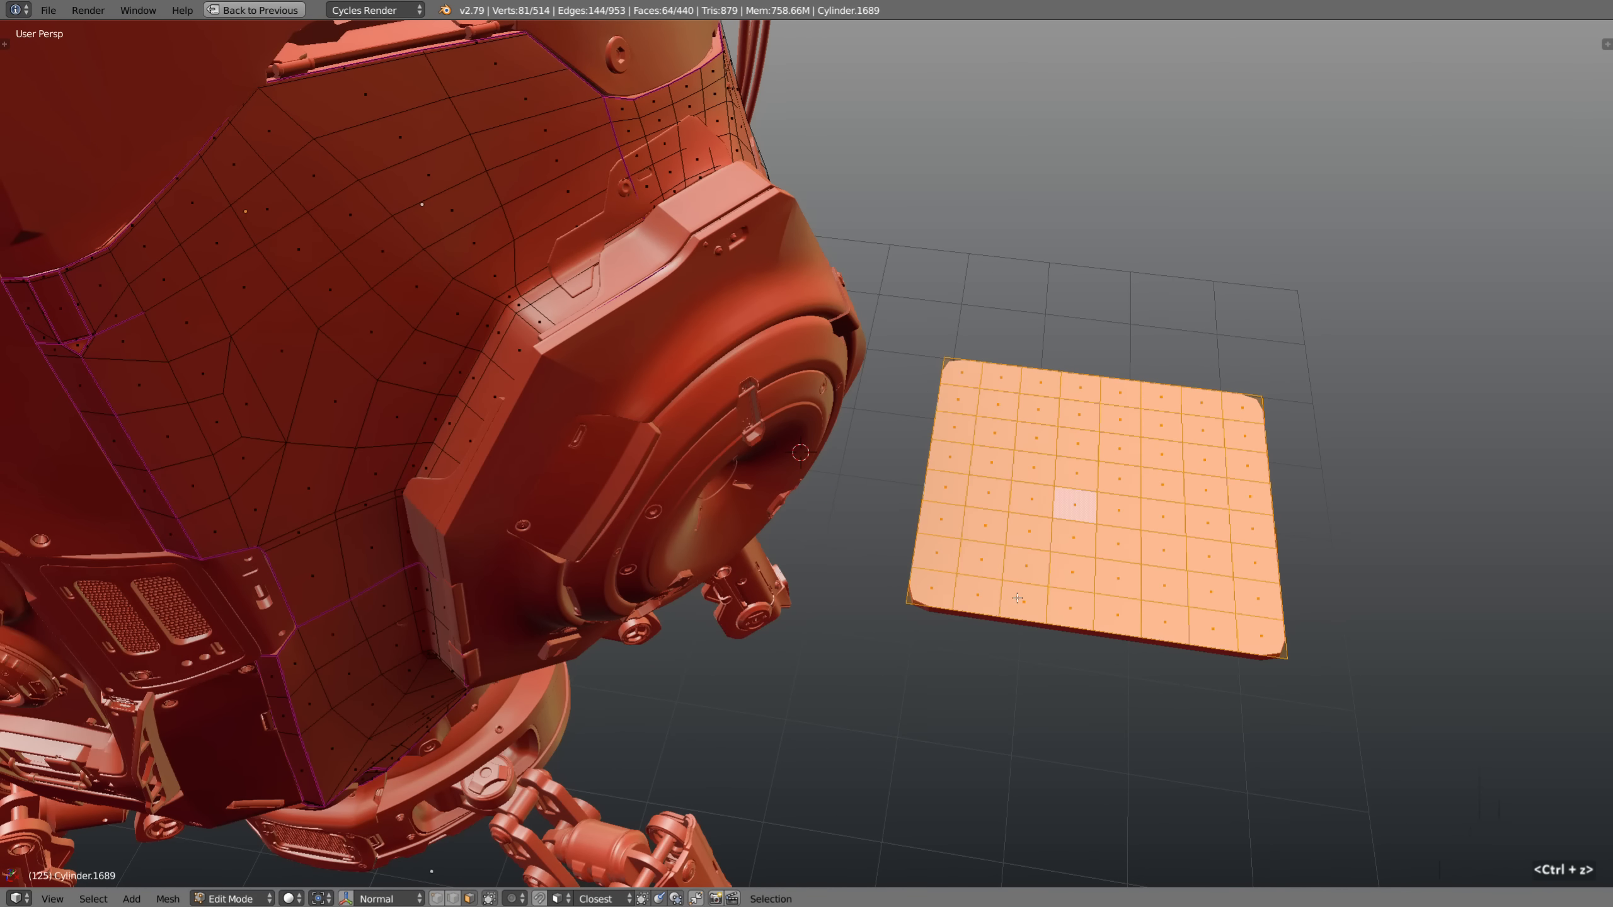
left_click(93, 898)
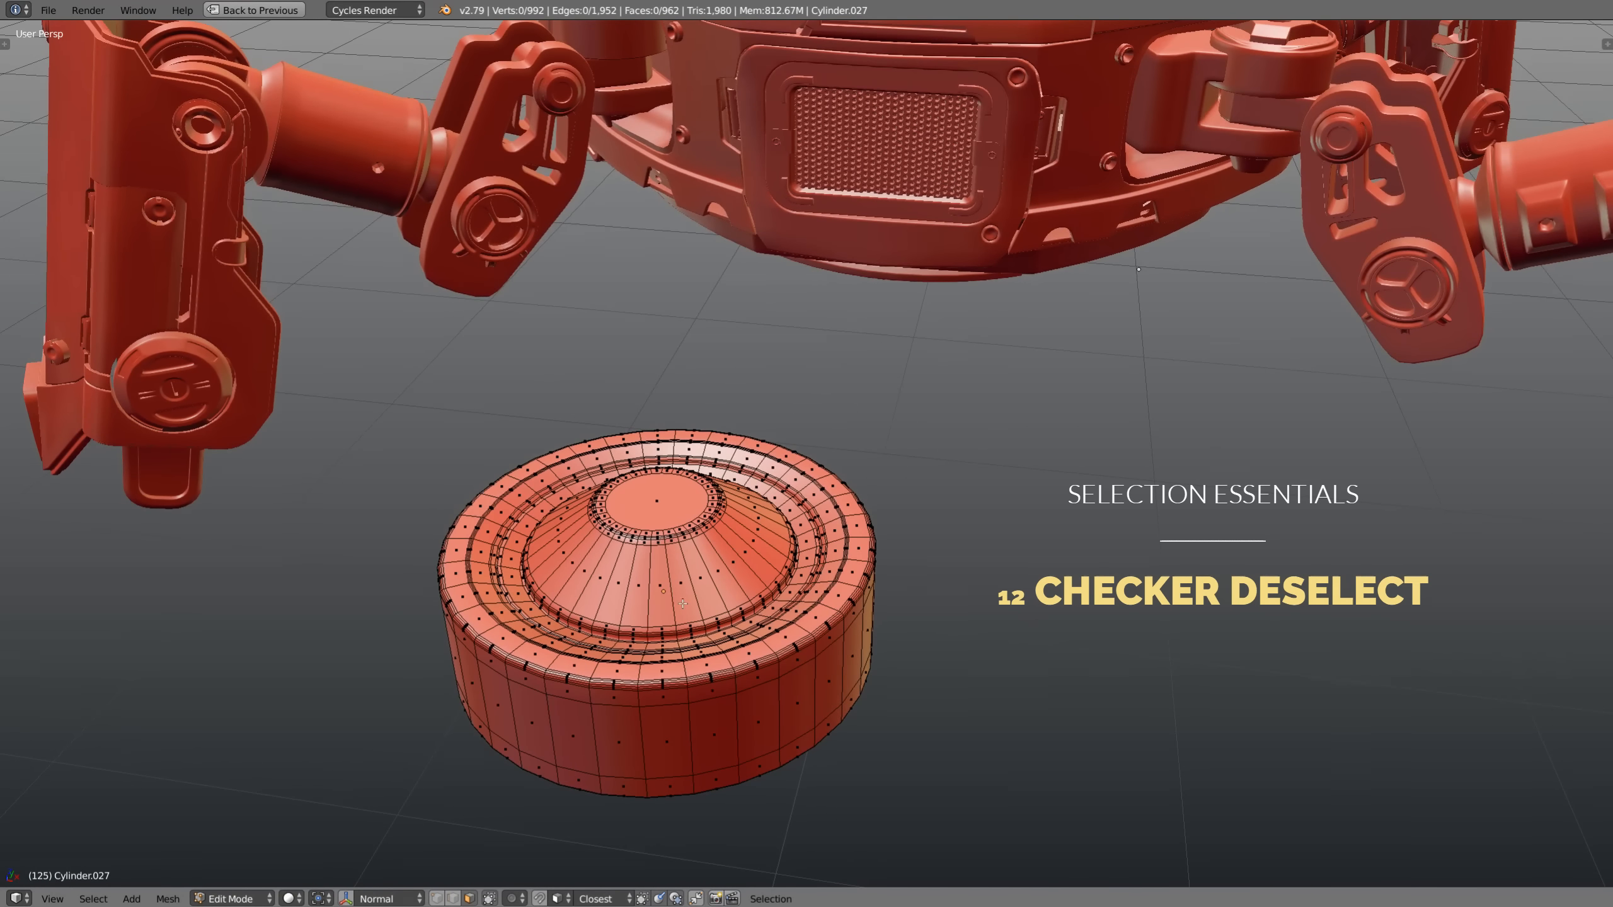
Select the face loop around the cylindrical part's side wall and apply Checker Deselect to it
middle_click_drag(678, 692, 684, 630, "shift")
scroll(683, 630, "up", 3)
right_click(711, 654, "alt")
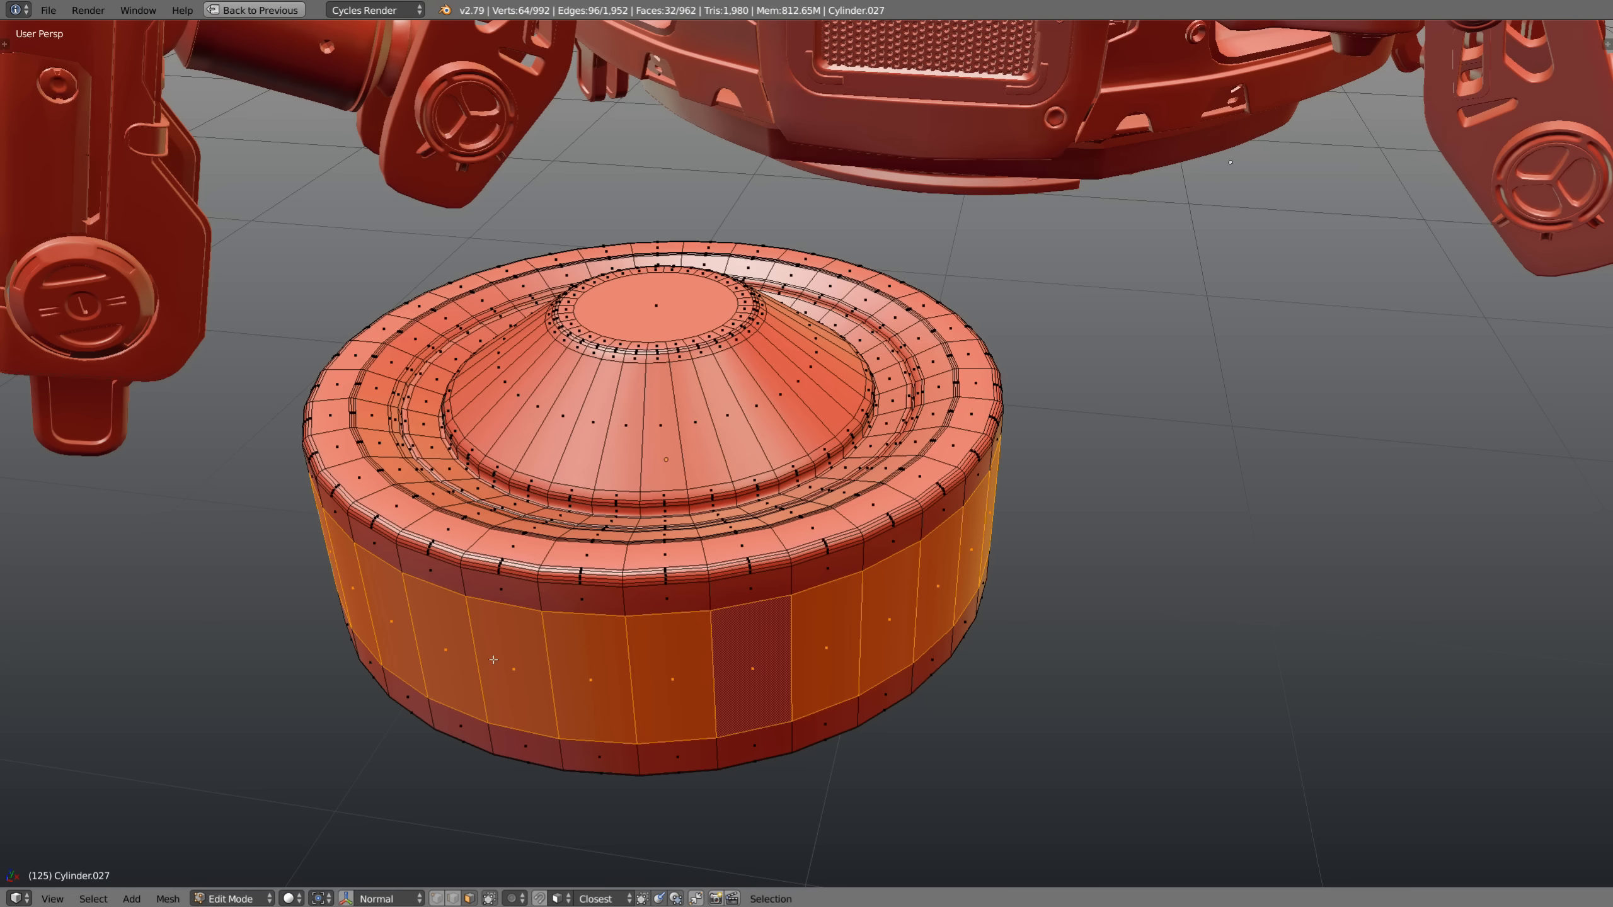
left_click(108, 898)
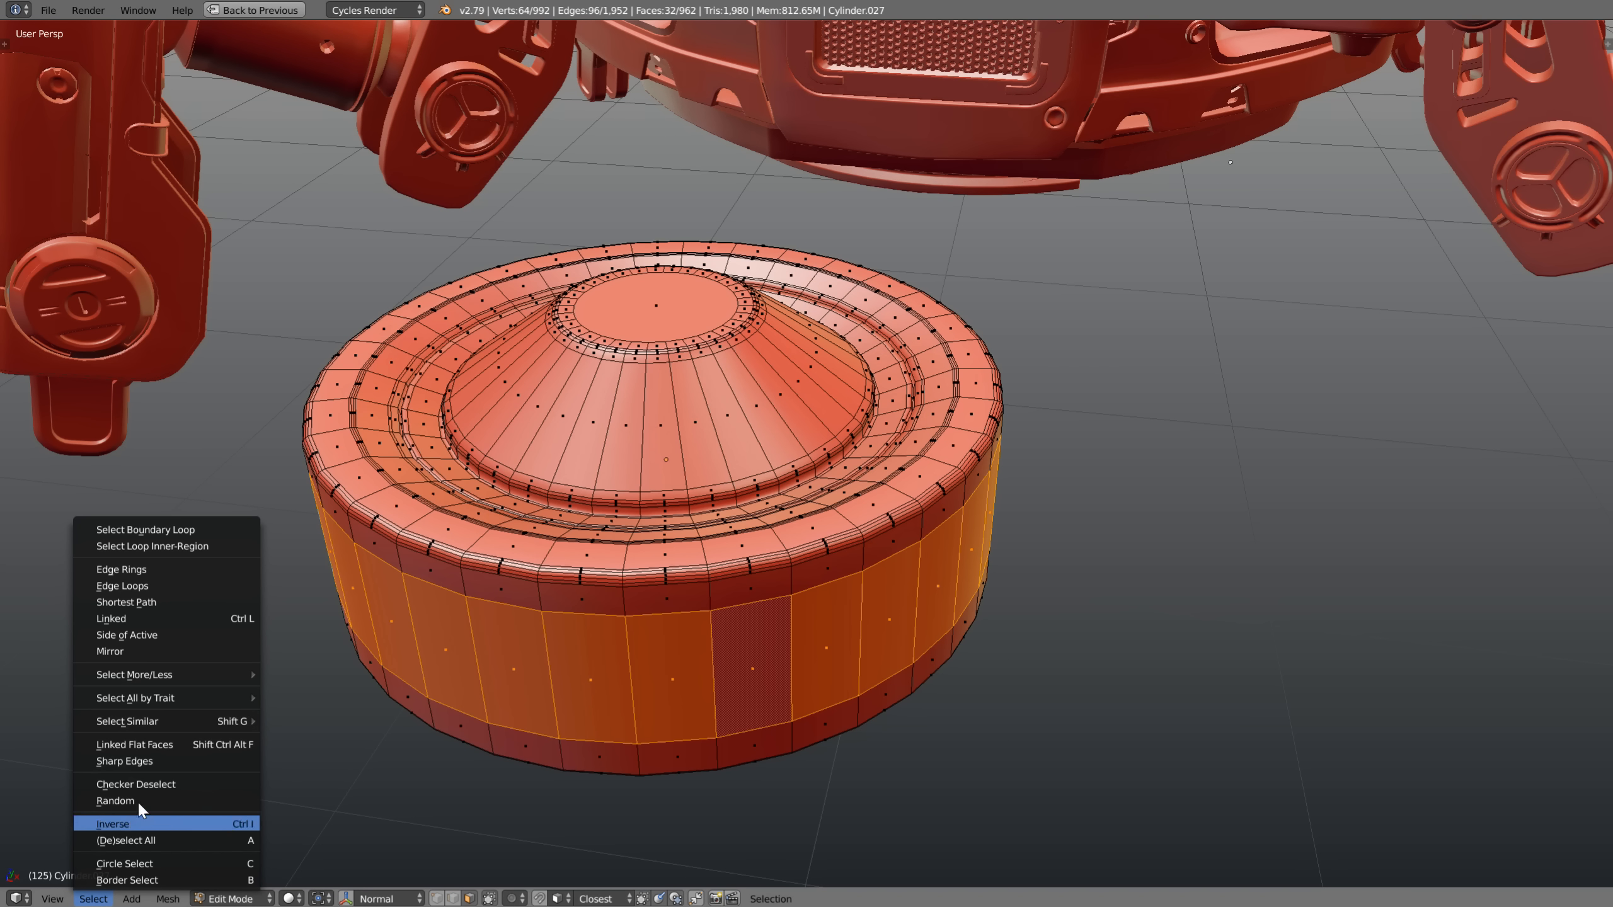
left_click(214, 785)
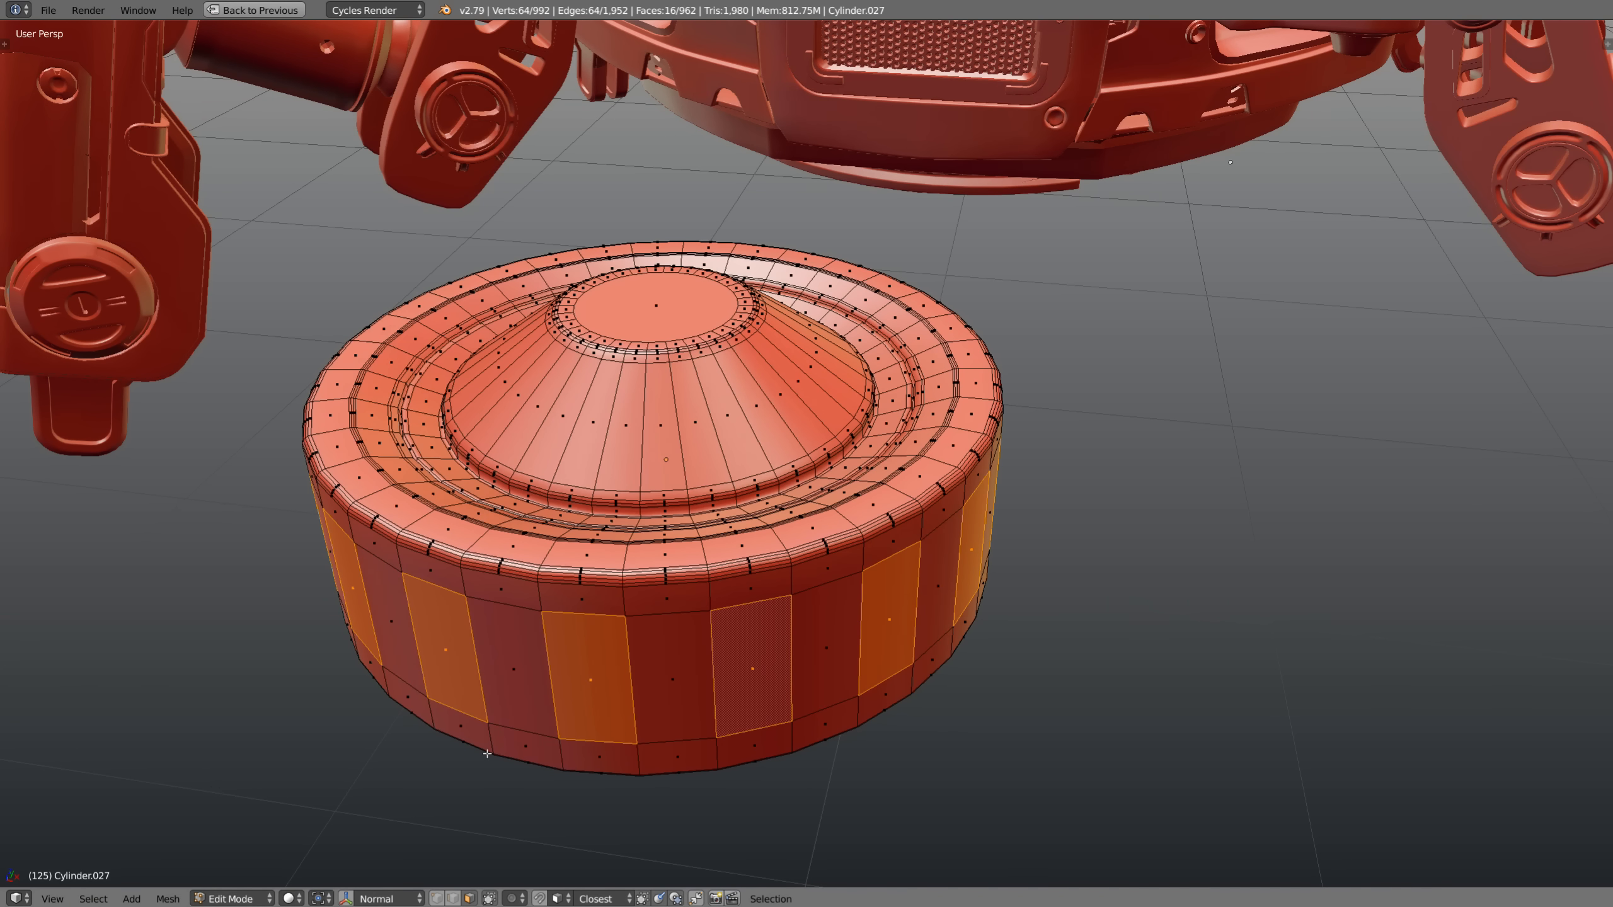
Set the Nth Selection of Checker Deselect to 4
key("F6")
left_click_drag(576, 764, 246, 715)
left_click(386, 734)
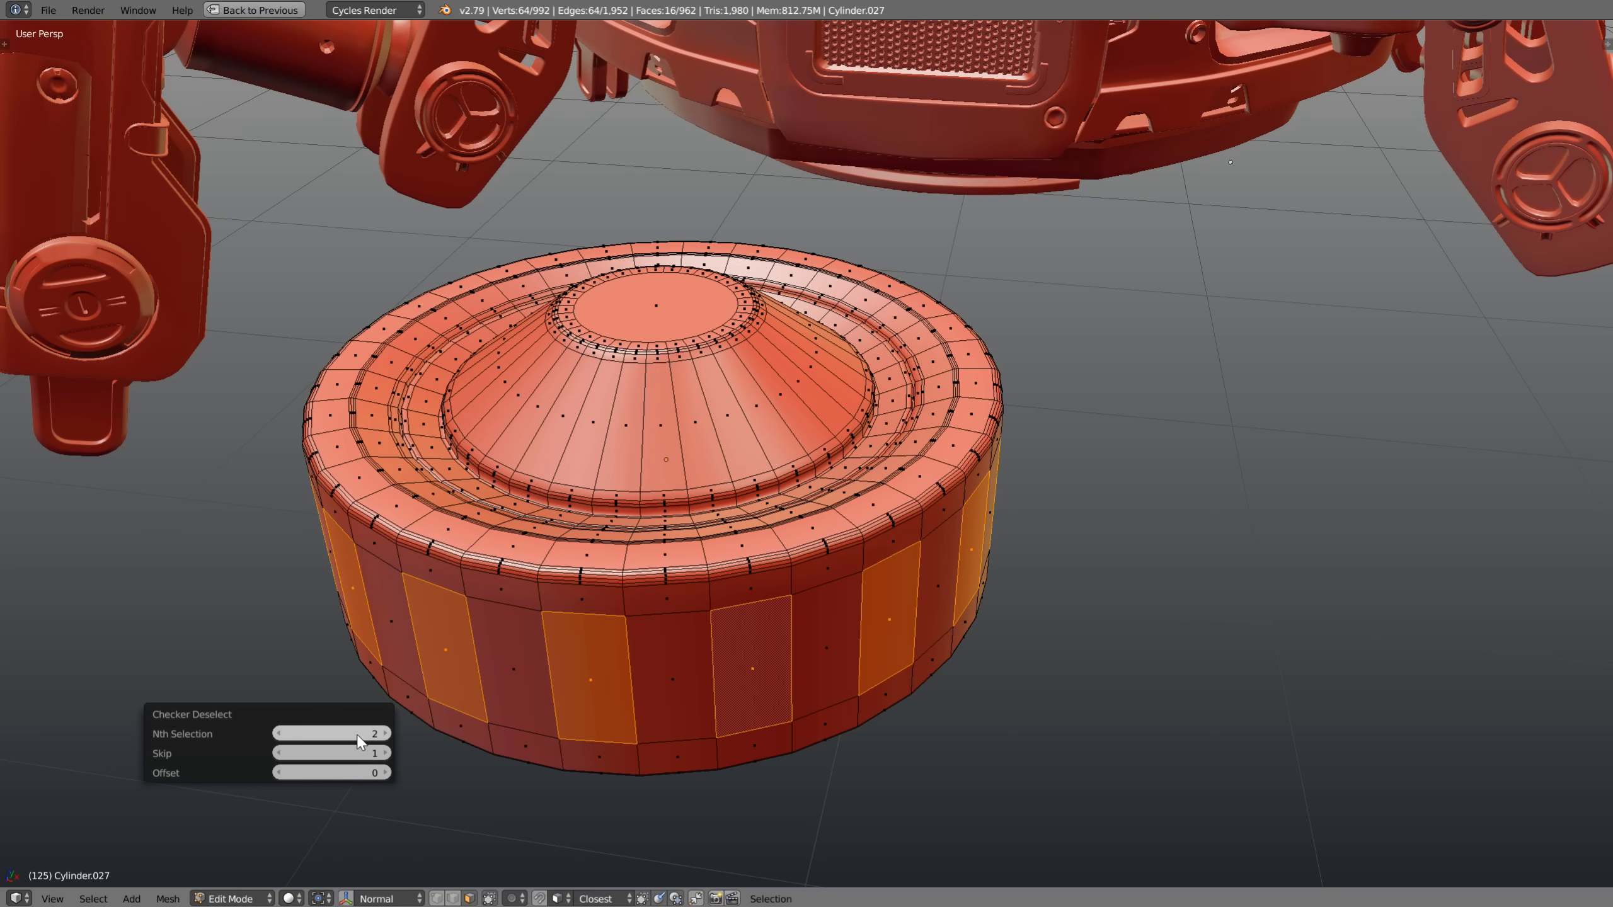
left_click(385, 734)
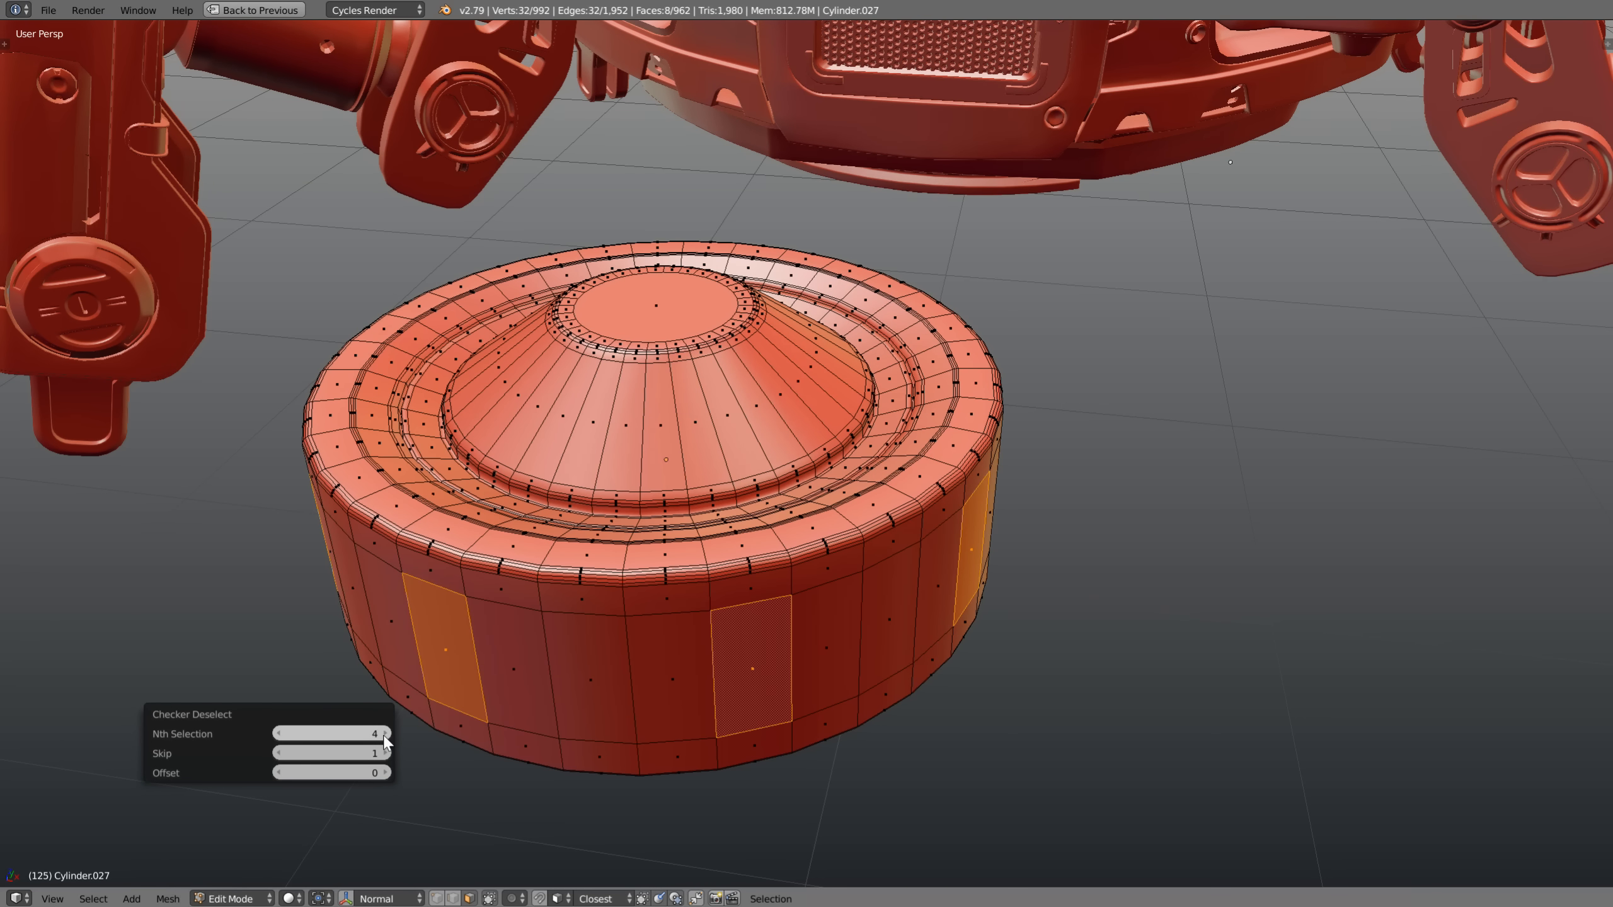
Inset the selected side-wall faces slightly and extrude them inward with Region (Vertex Normals)
middle_click_drag(829, 718, 810, 715)
key("i")
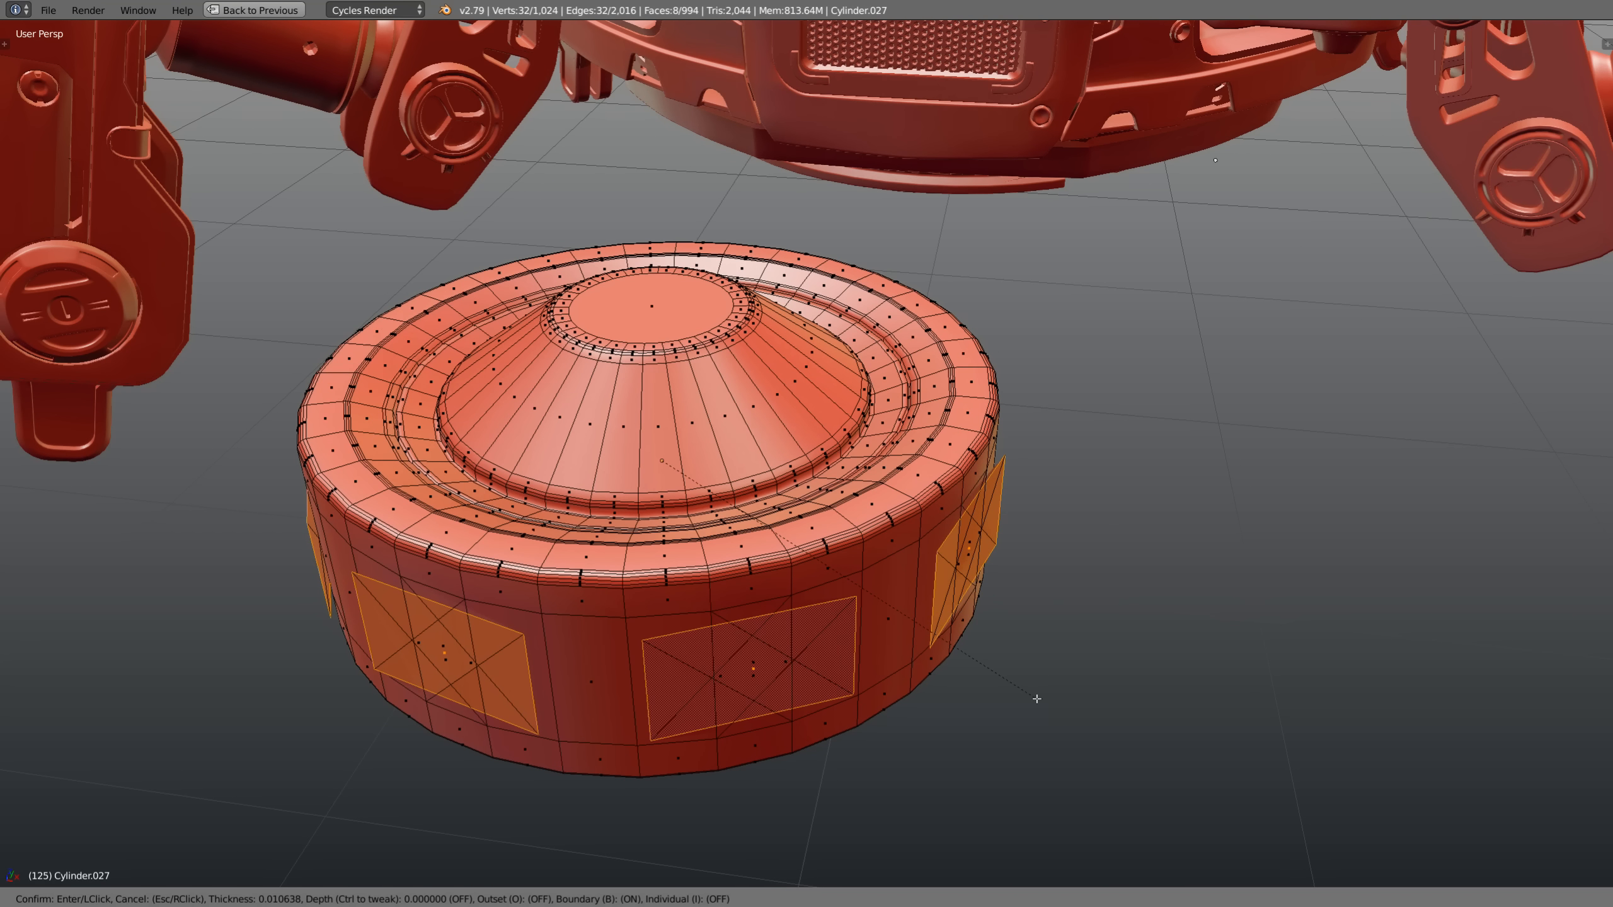
left_click(1137, 694)
key("alt+e")
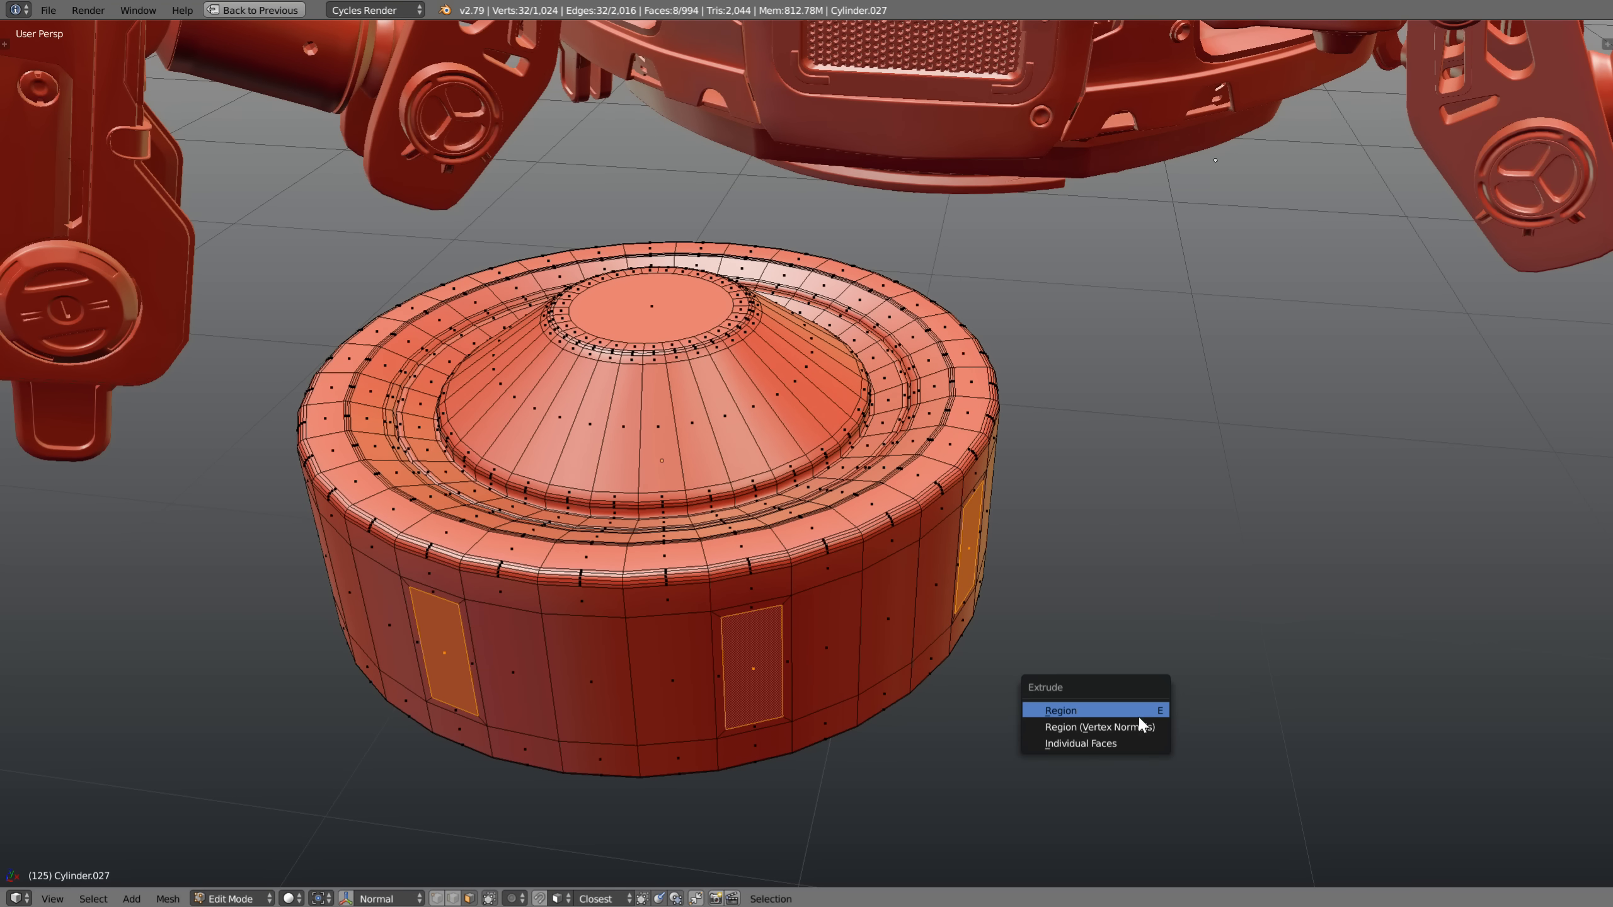
left_click(1151, 727)
left_click(1137, 719)
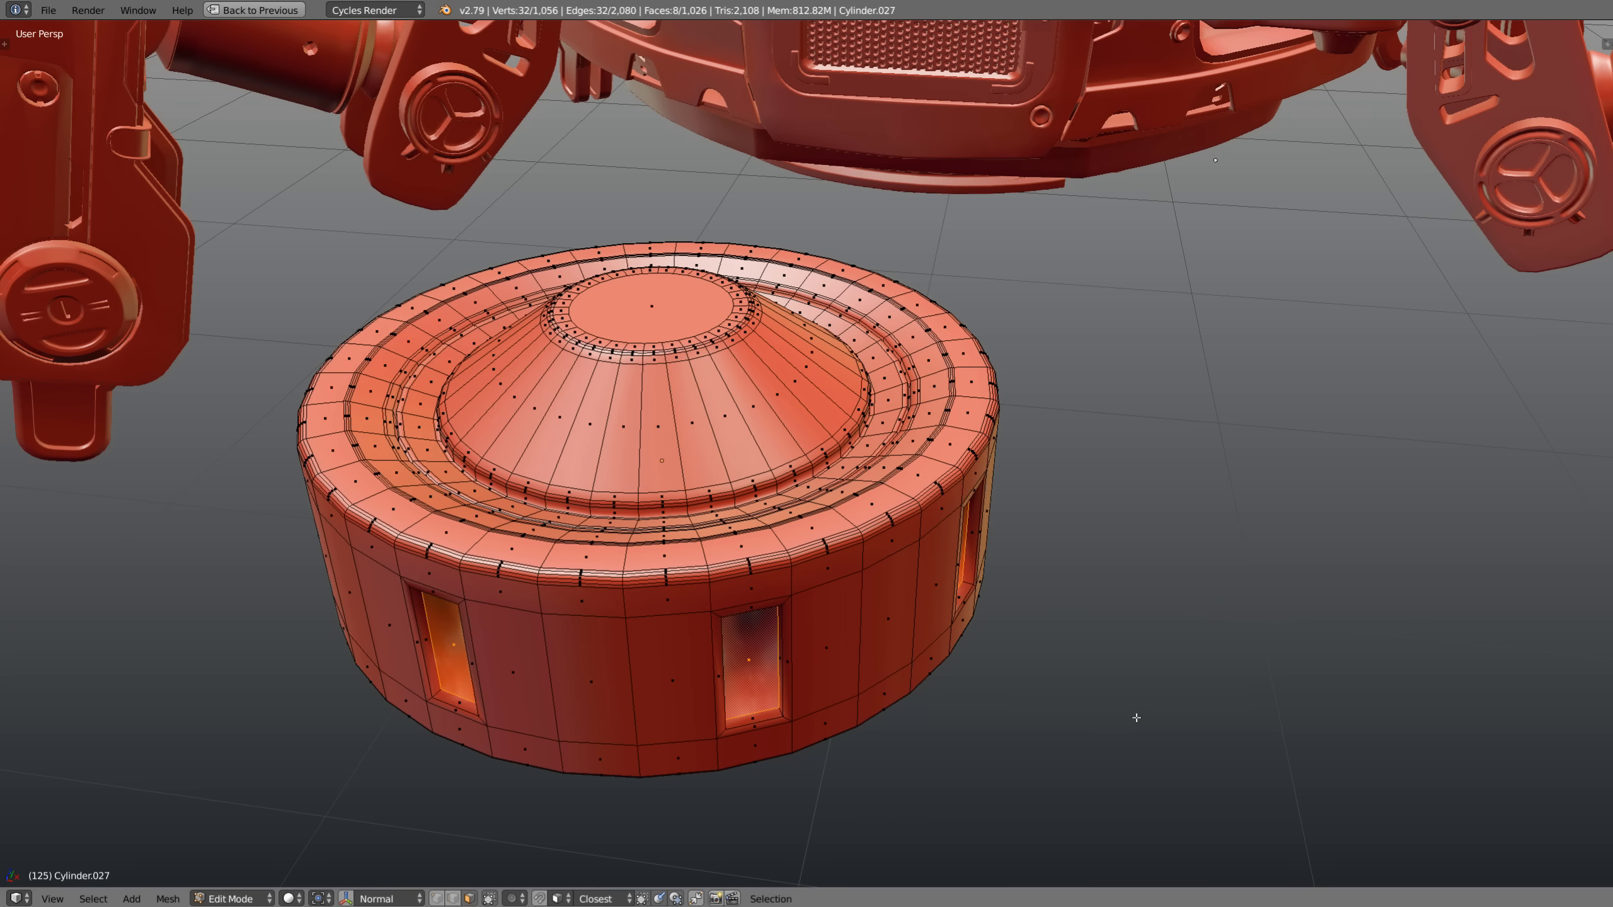
Set the pivot point to Individual Origins and scale the recessed faces down to about 0.57
left_click(318, 898)
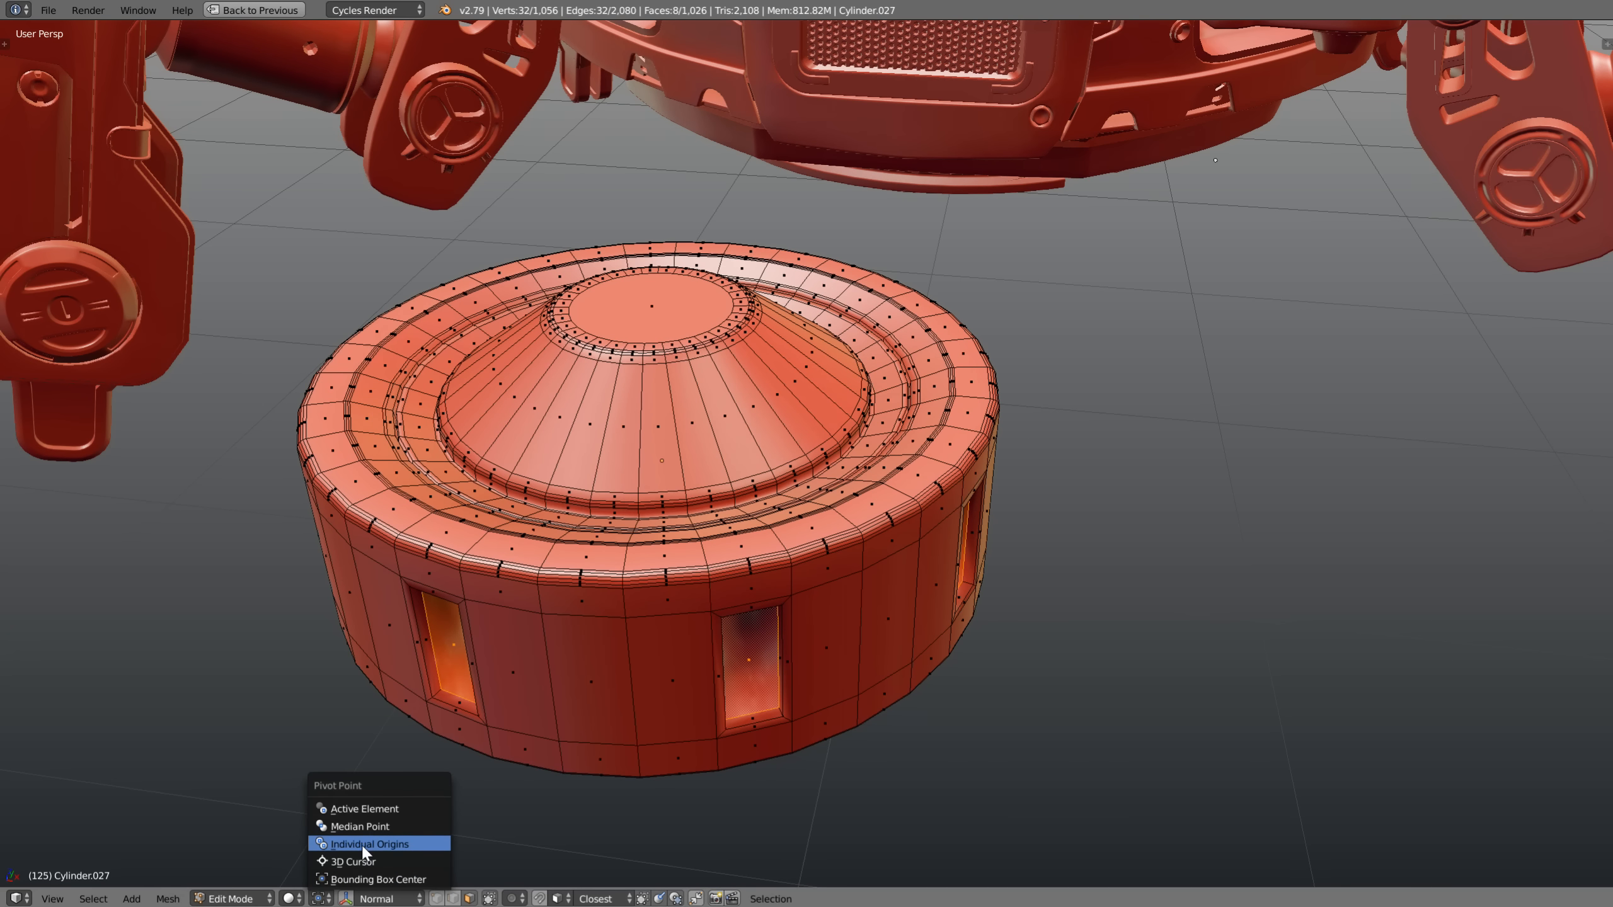
left_click(372, 844)
key("s")
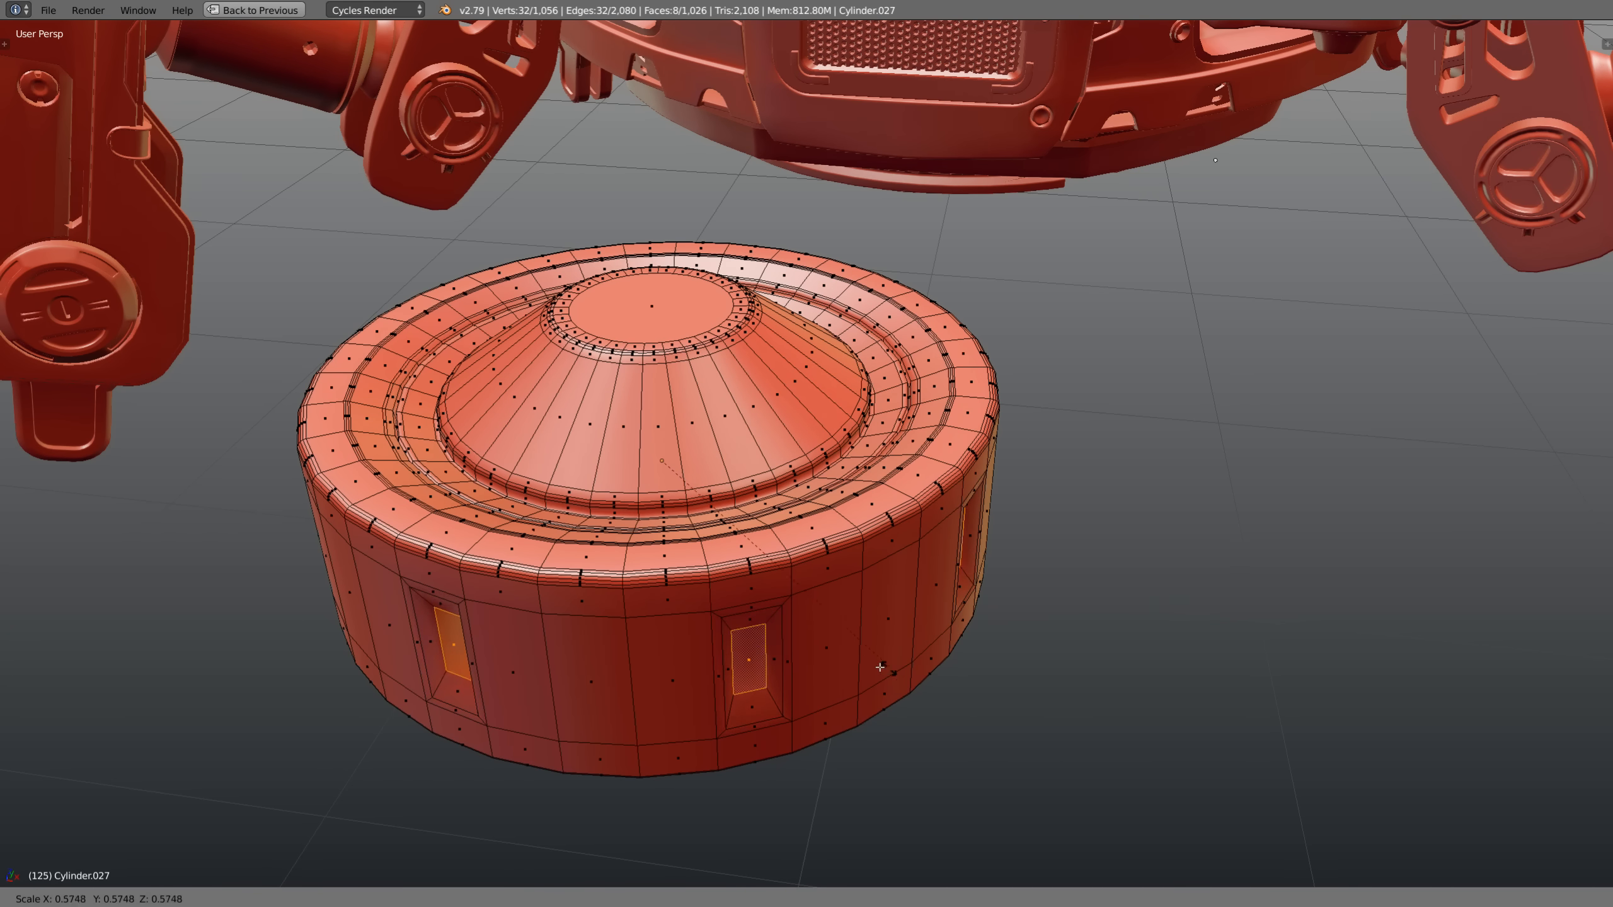
left_click(864, 659)
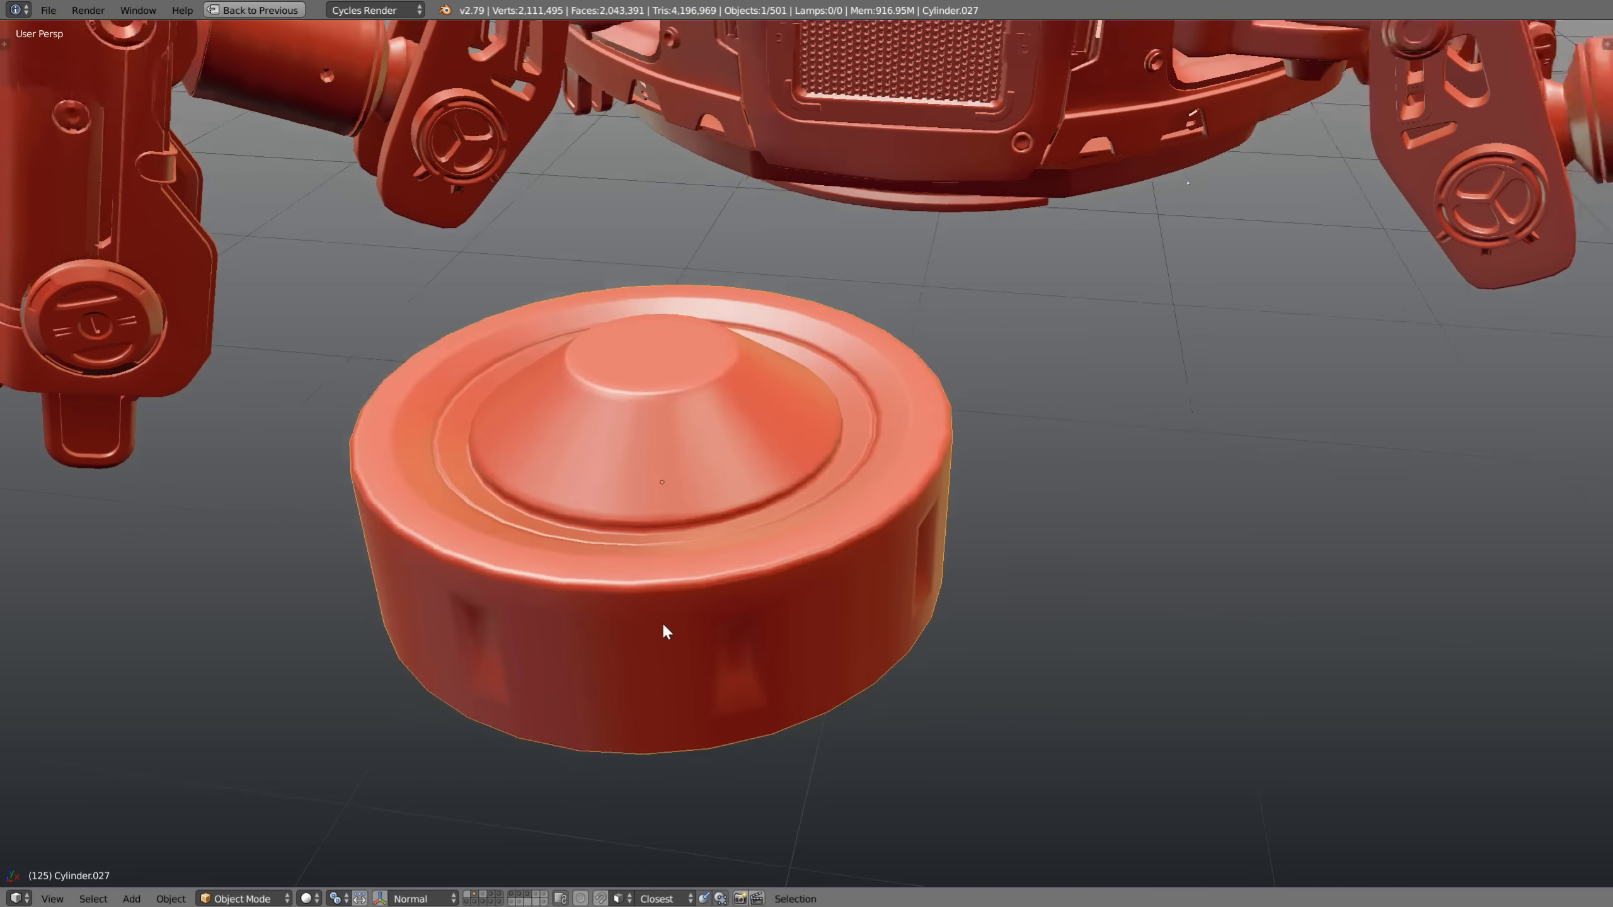
Enable Auto Smooth on the cylindrical part with an angle of 22.5° and inspect the recesses
middle_click_drag(664, 629, 781, 619)
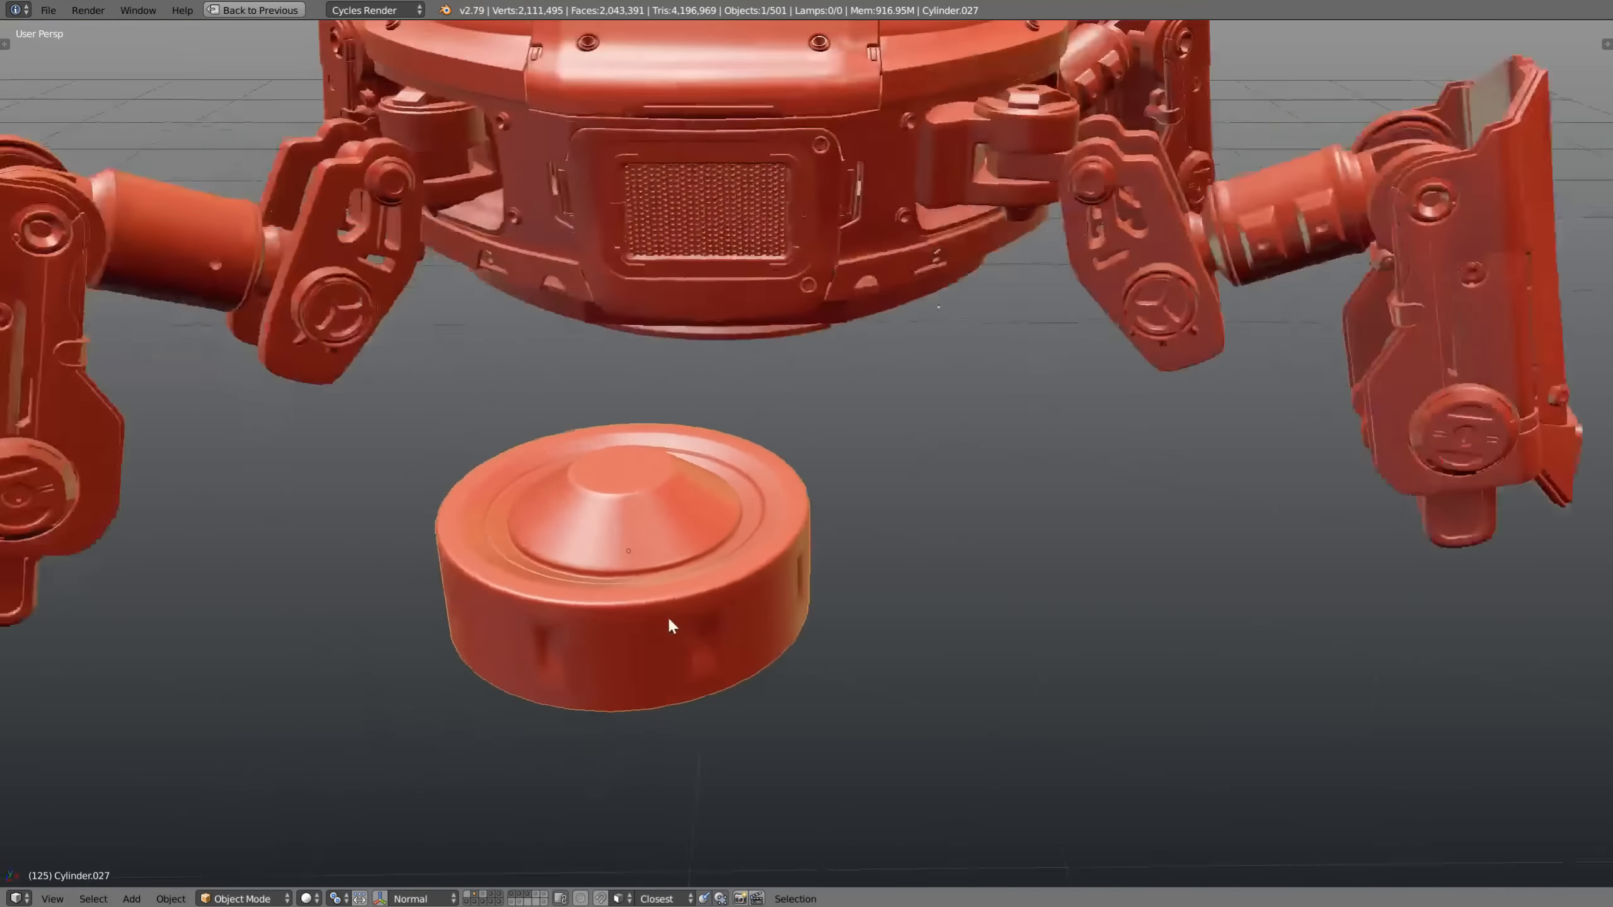
middle_click_drag(668, 615, 610, 619)
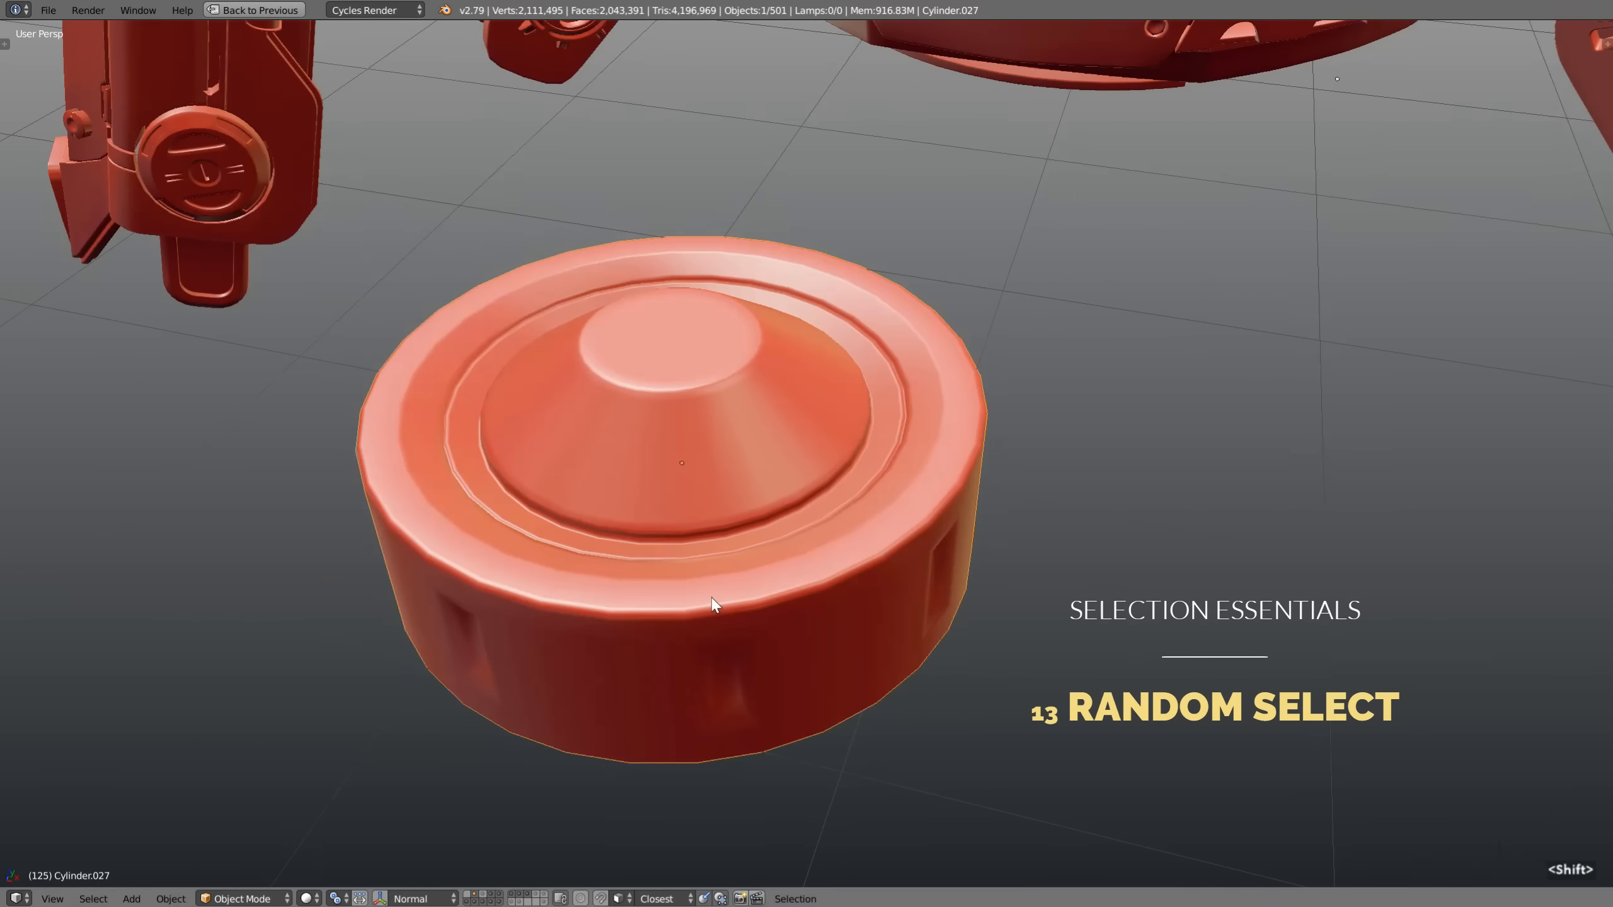
middle_click_drag(702, 610, 756, 627, "shift")
key("shift+space")
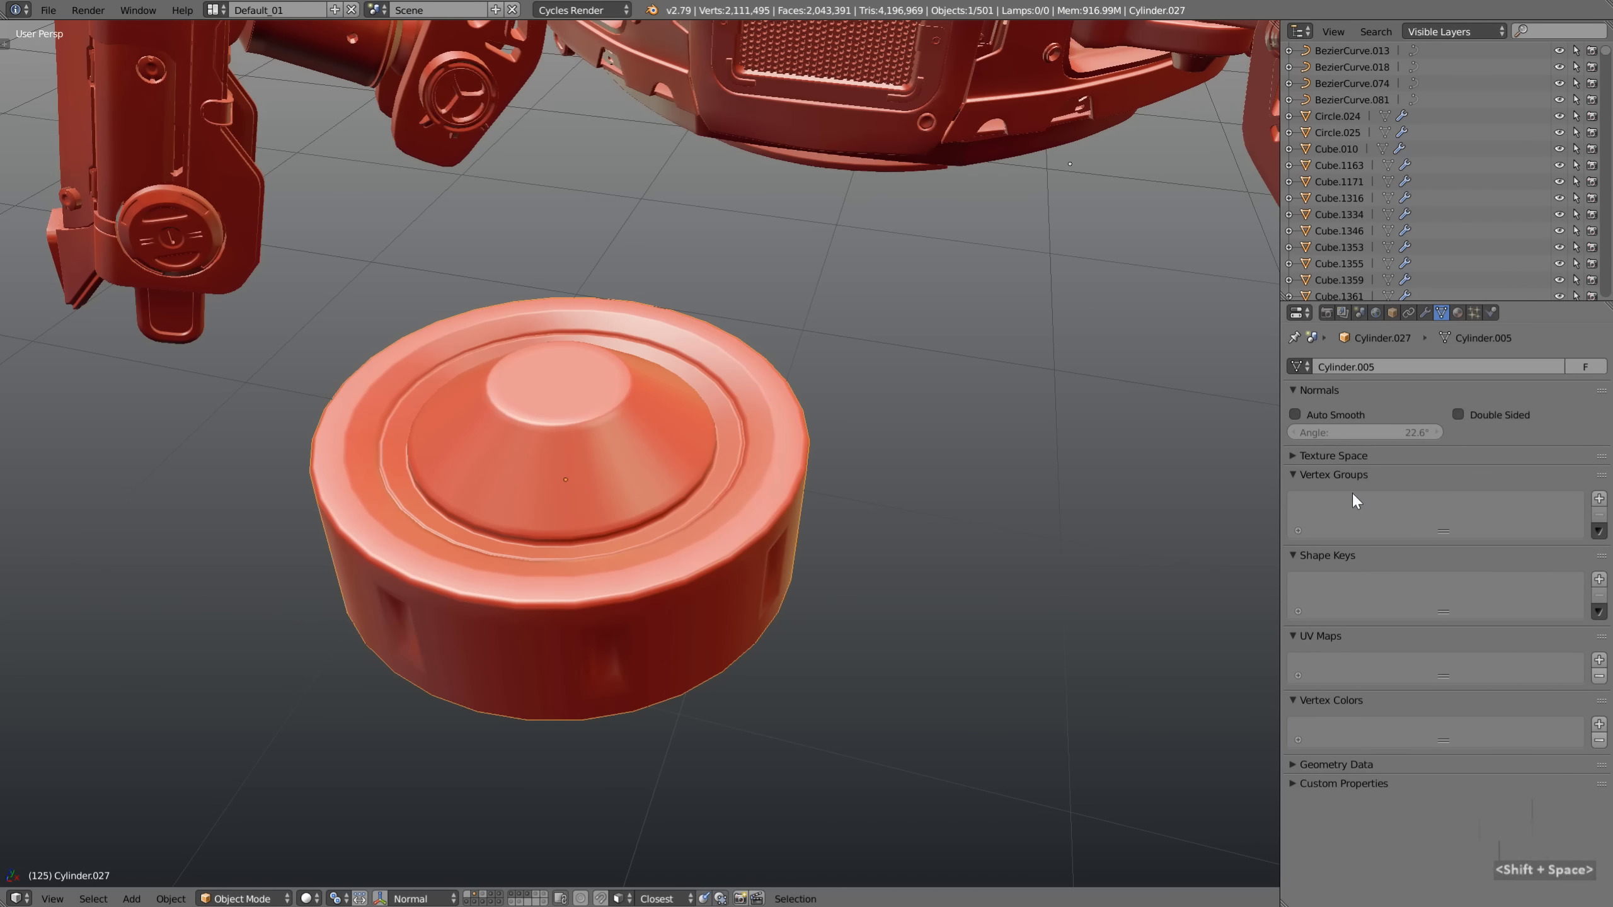
left_click(1295, 414)
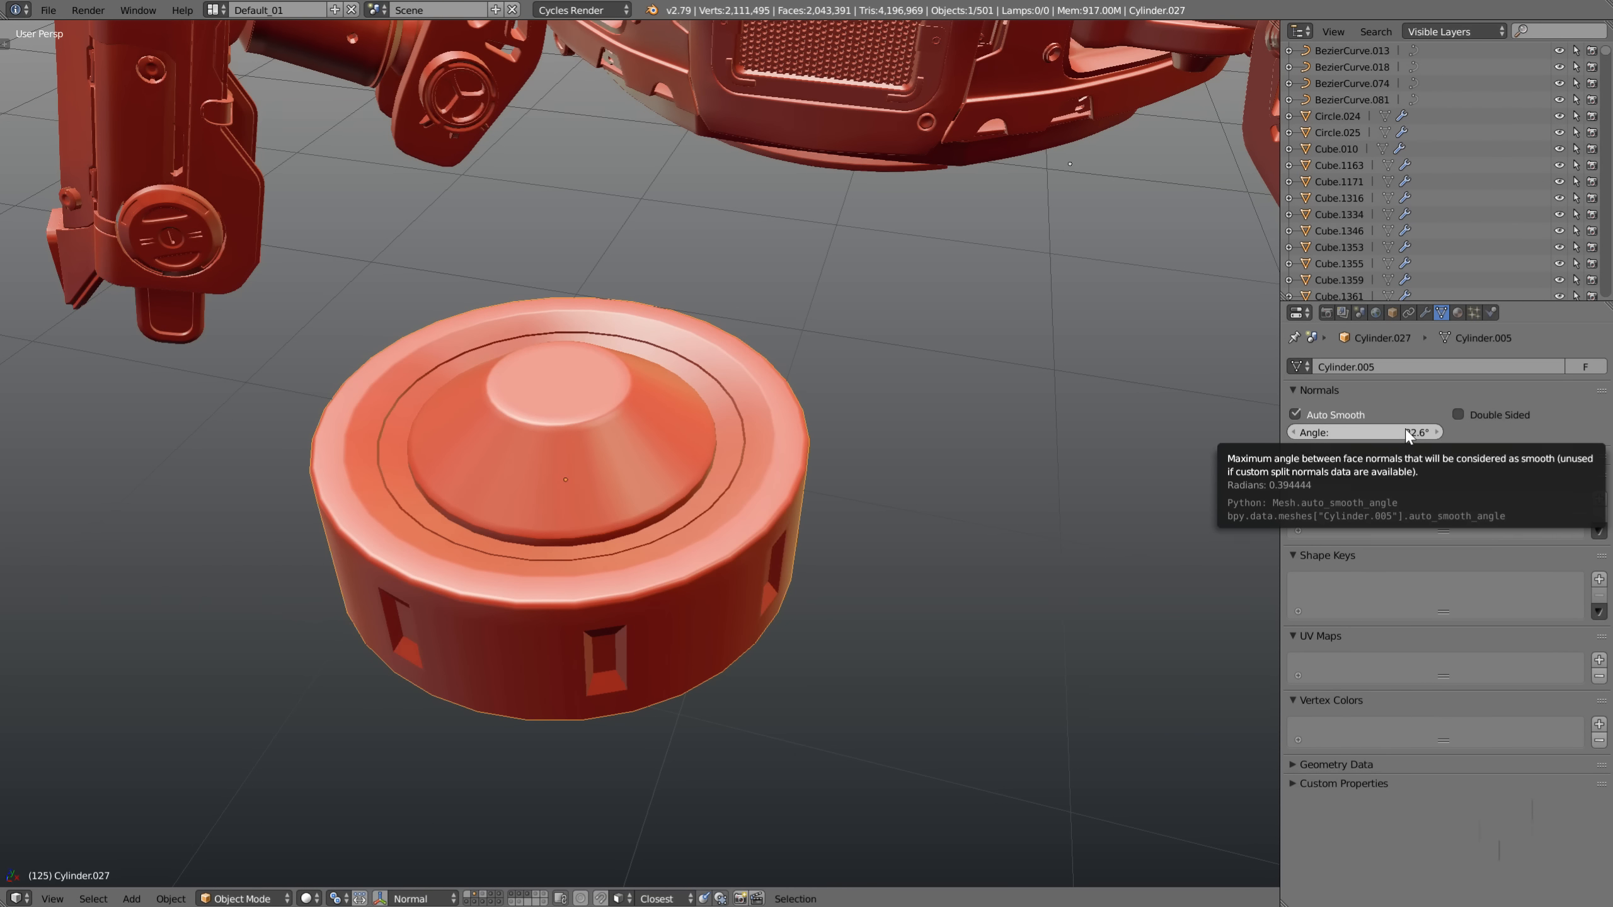
left_click(1385, 431)
type("22.5")
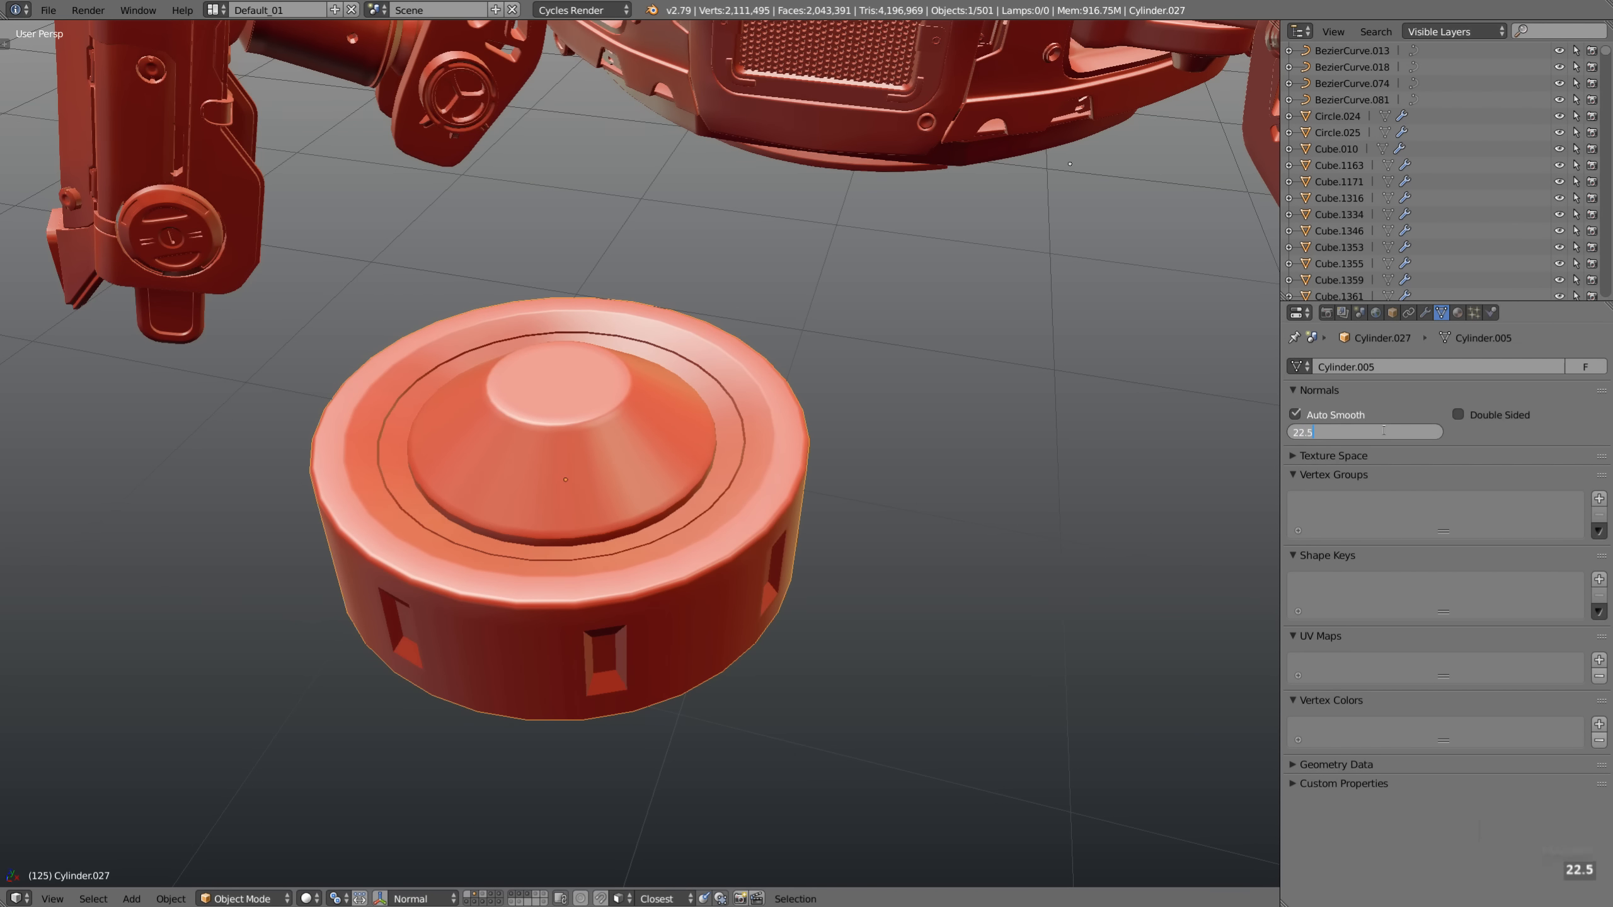
key("Return")
middle_click_drag(625, 605, 620, 623)
scroll(683, 556, "up", 1)
scroll(672, 561, "up", 1)
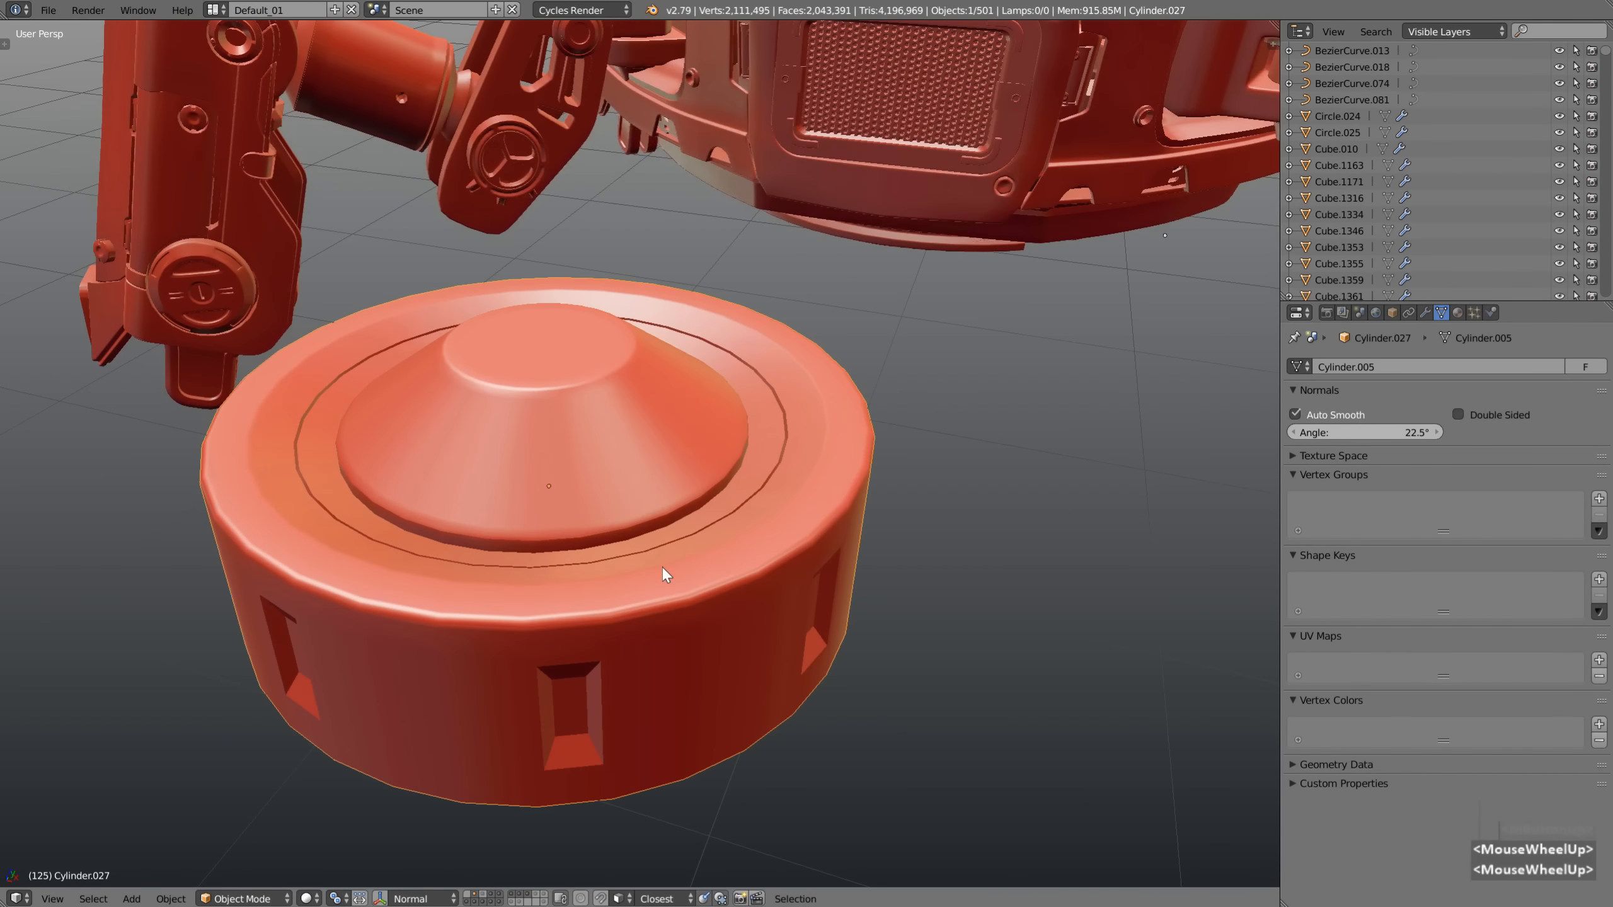
Enter Edit Mode and add three centred loop cuts around the cylindrical part's wide upper rim
key("Tab")
scroll(579, 595, "up", 3)
key("ctrl+r")
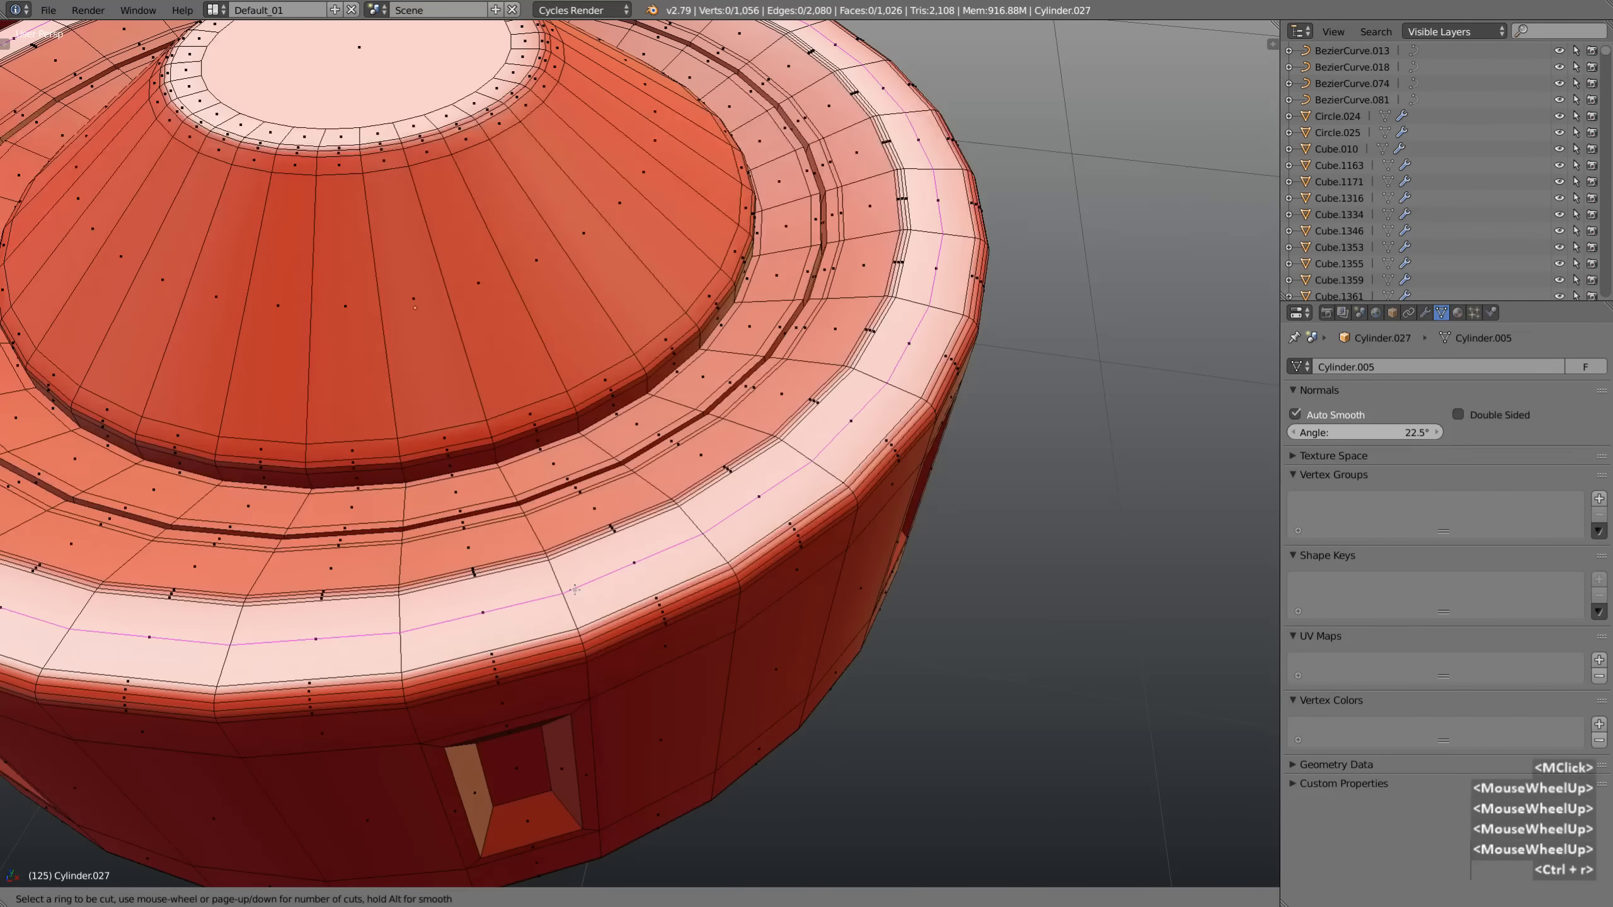
scroll(576, 591, "up", 2)
left_click(574, 590)
right_click(575, 590)
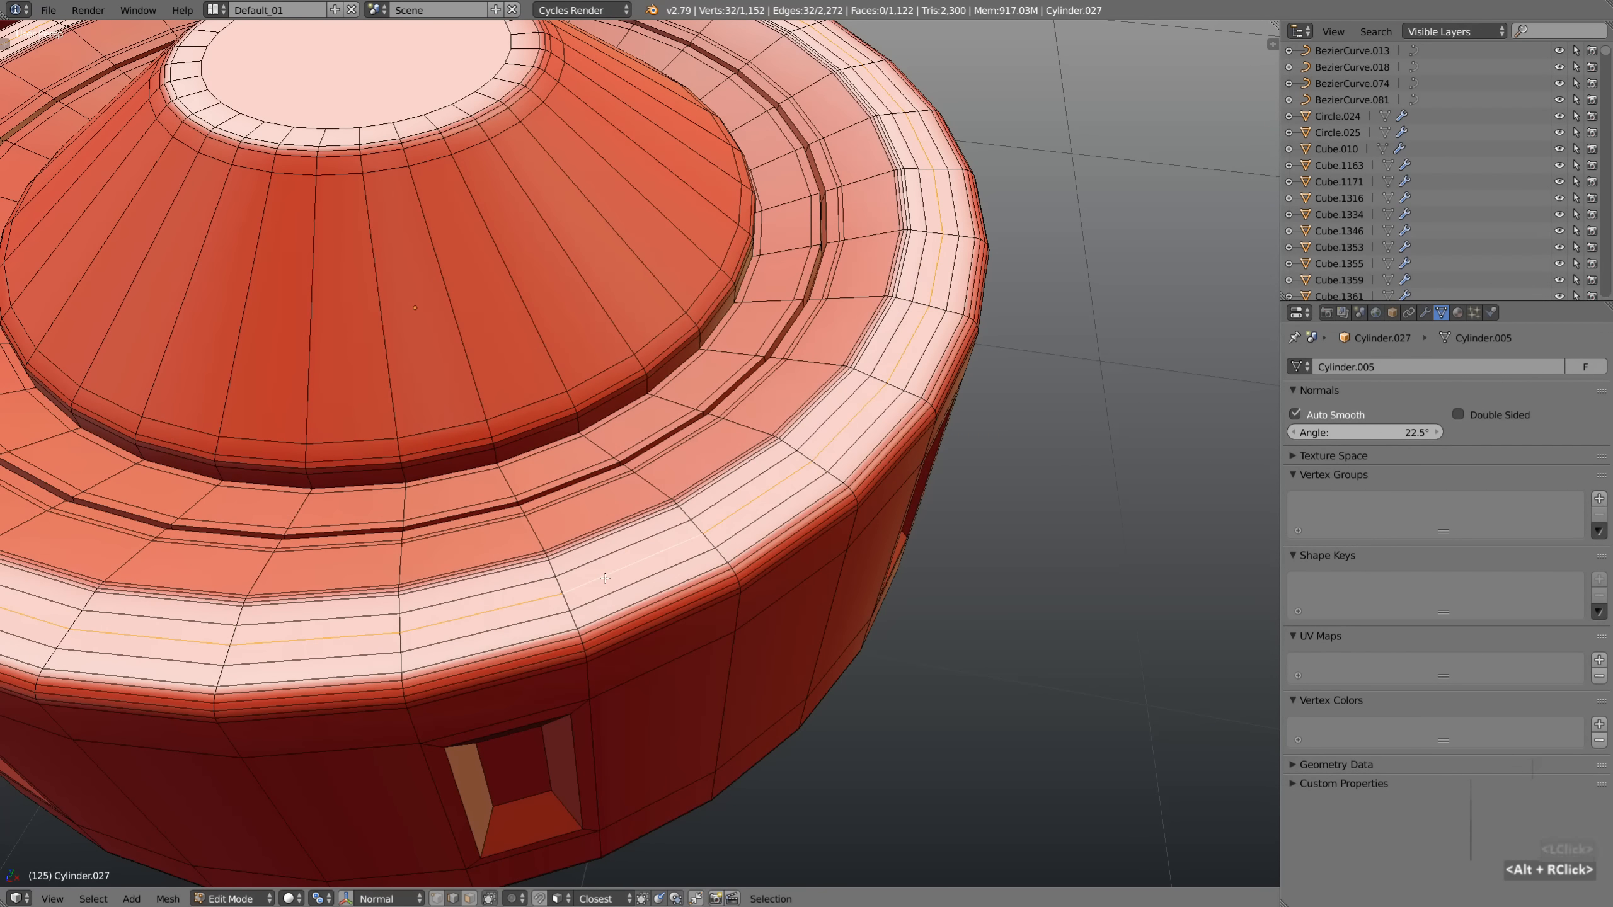
Dissolve the vertices of the middle loop on the upper rim and switch to face selection mode
key("x")
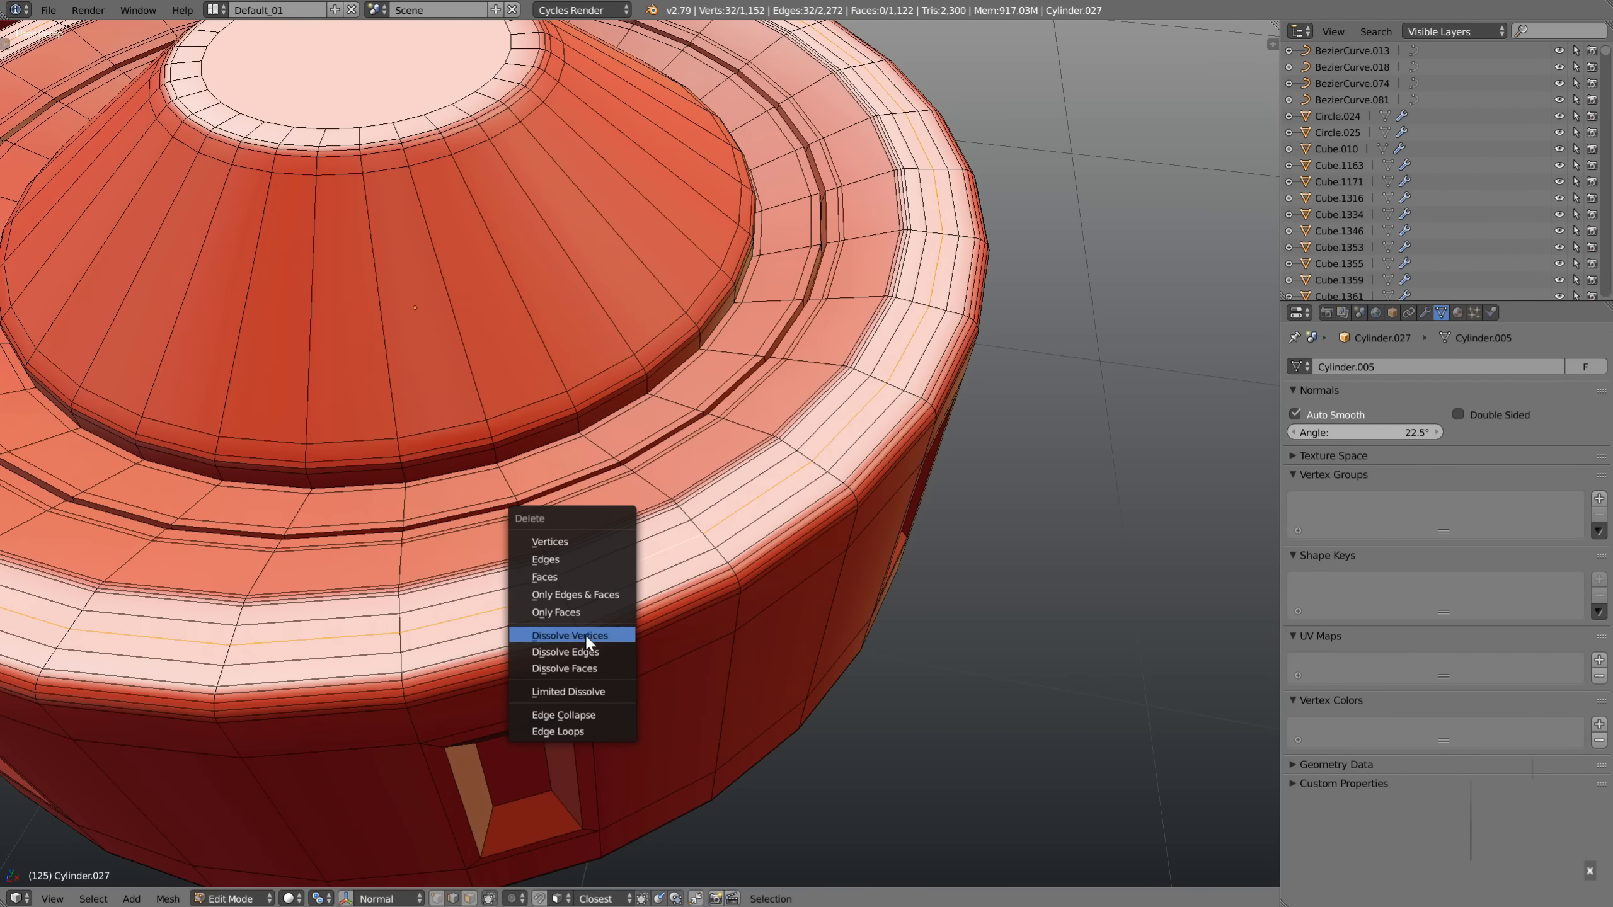
left_click(585, 635)
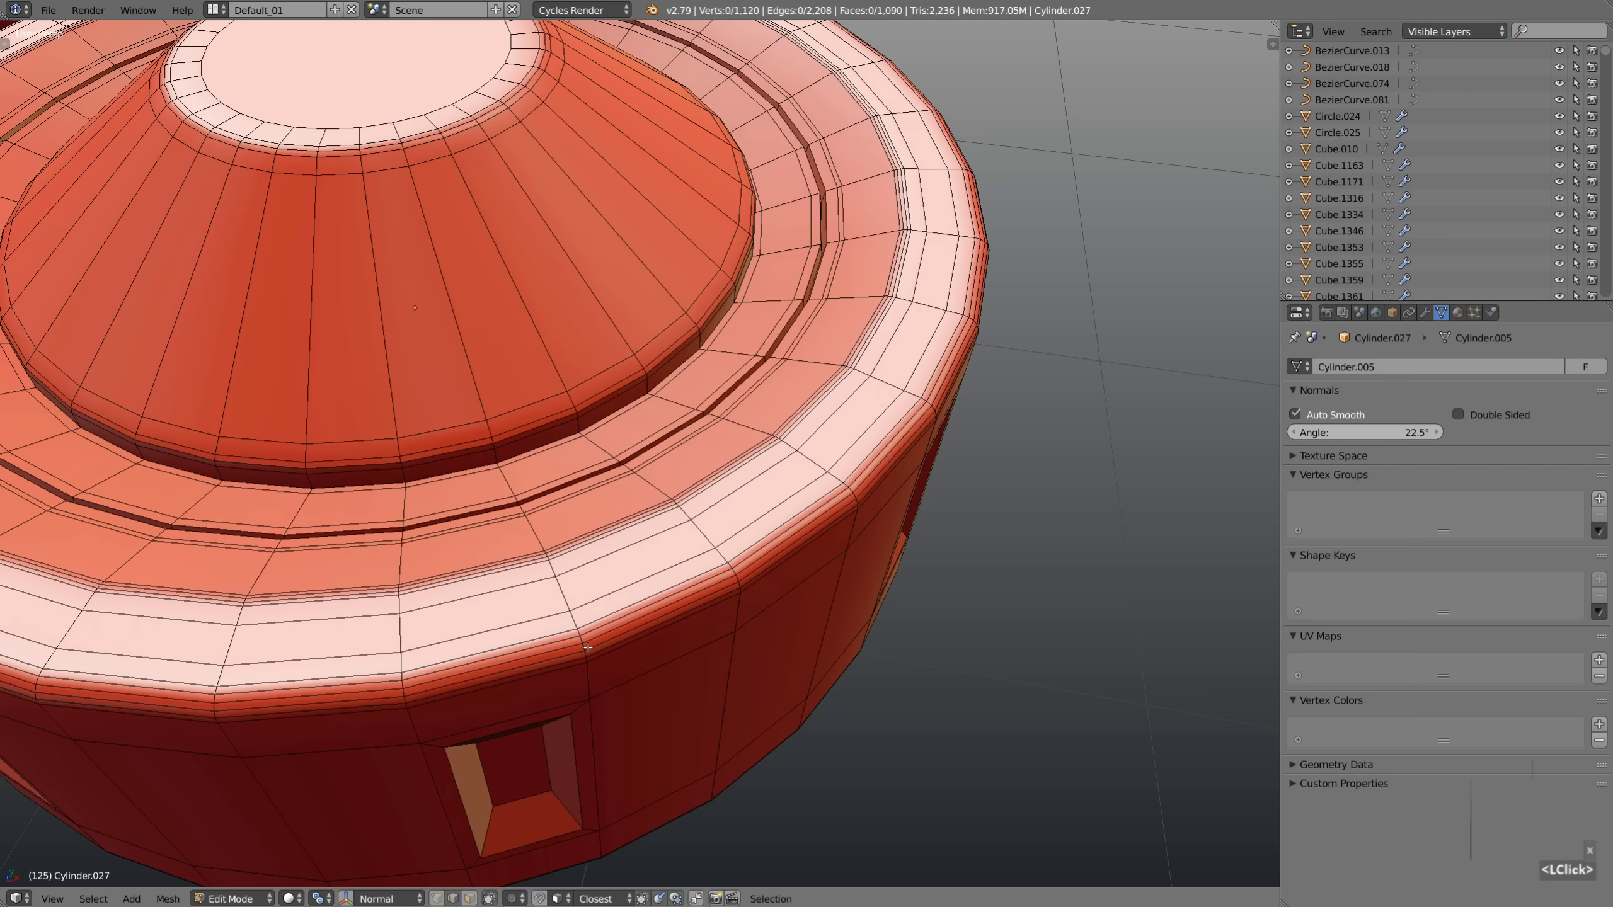
key("ctrl+Tab")
left_click(591, 557)
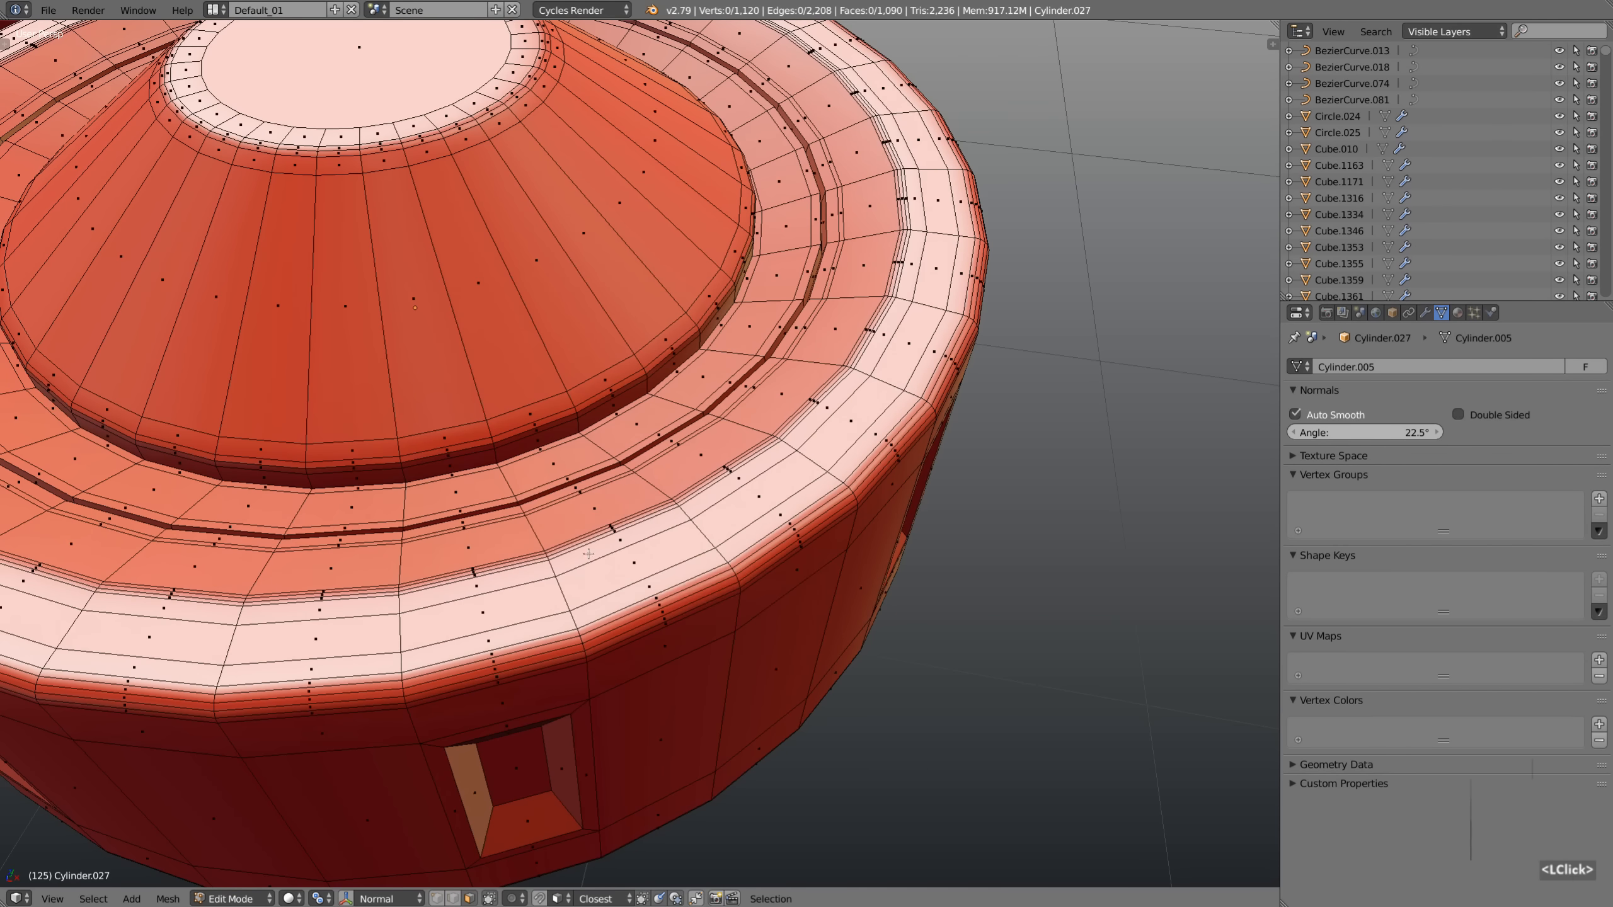
Select the wide face loop around the cylindrical part's upper rim and extrude it slightly upward
right_click(556, 595, "alt")
middle_click_drag(556, 595, 1017, 540)
key("e")
left_click(661, 549)
middle_click_drag(1016, 540, 914, 565)
Try a random selection of the part's faces at 50 percent
left_click(101, 899)
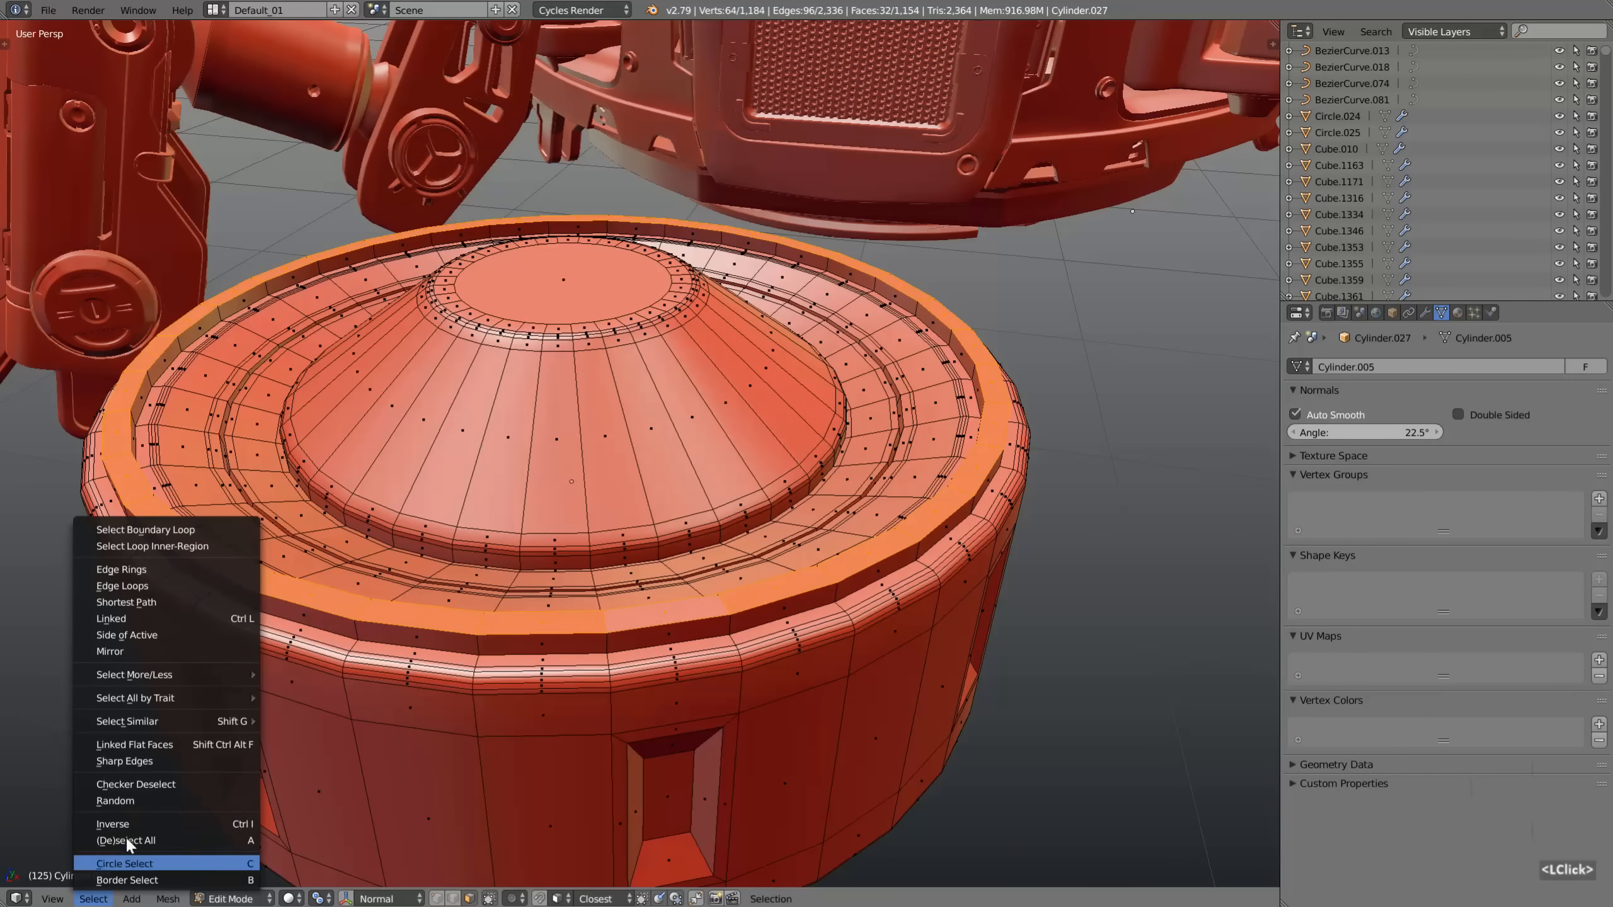
left_click(135, 795)
key("F6")
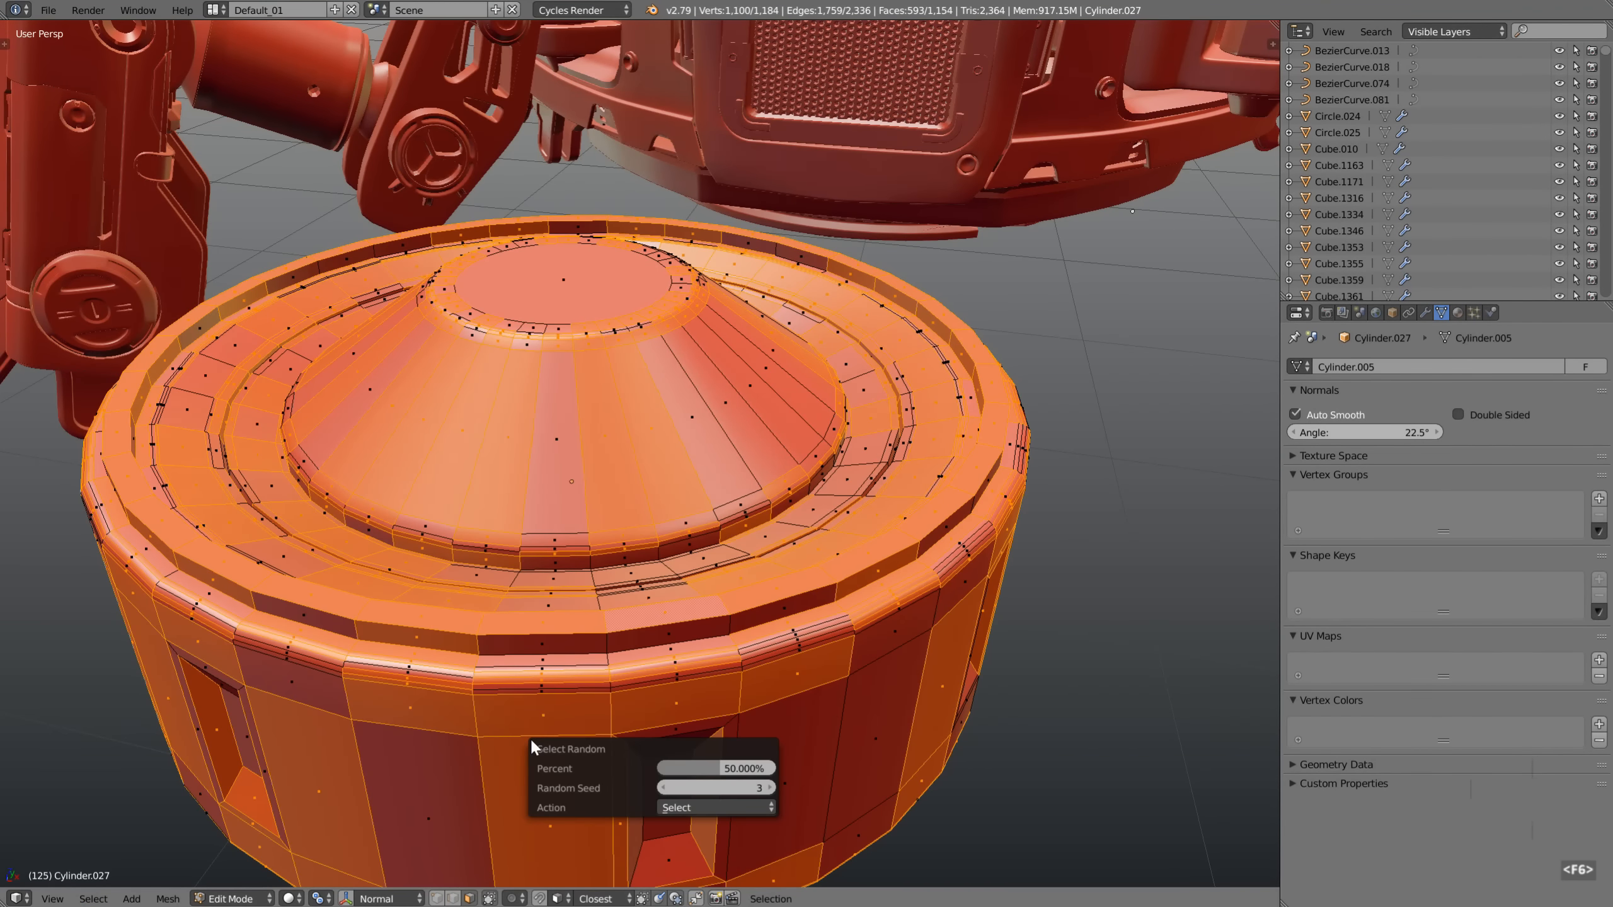
left_click_drag(600, 753, 1042, 715)
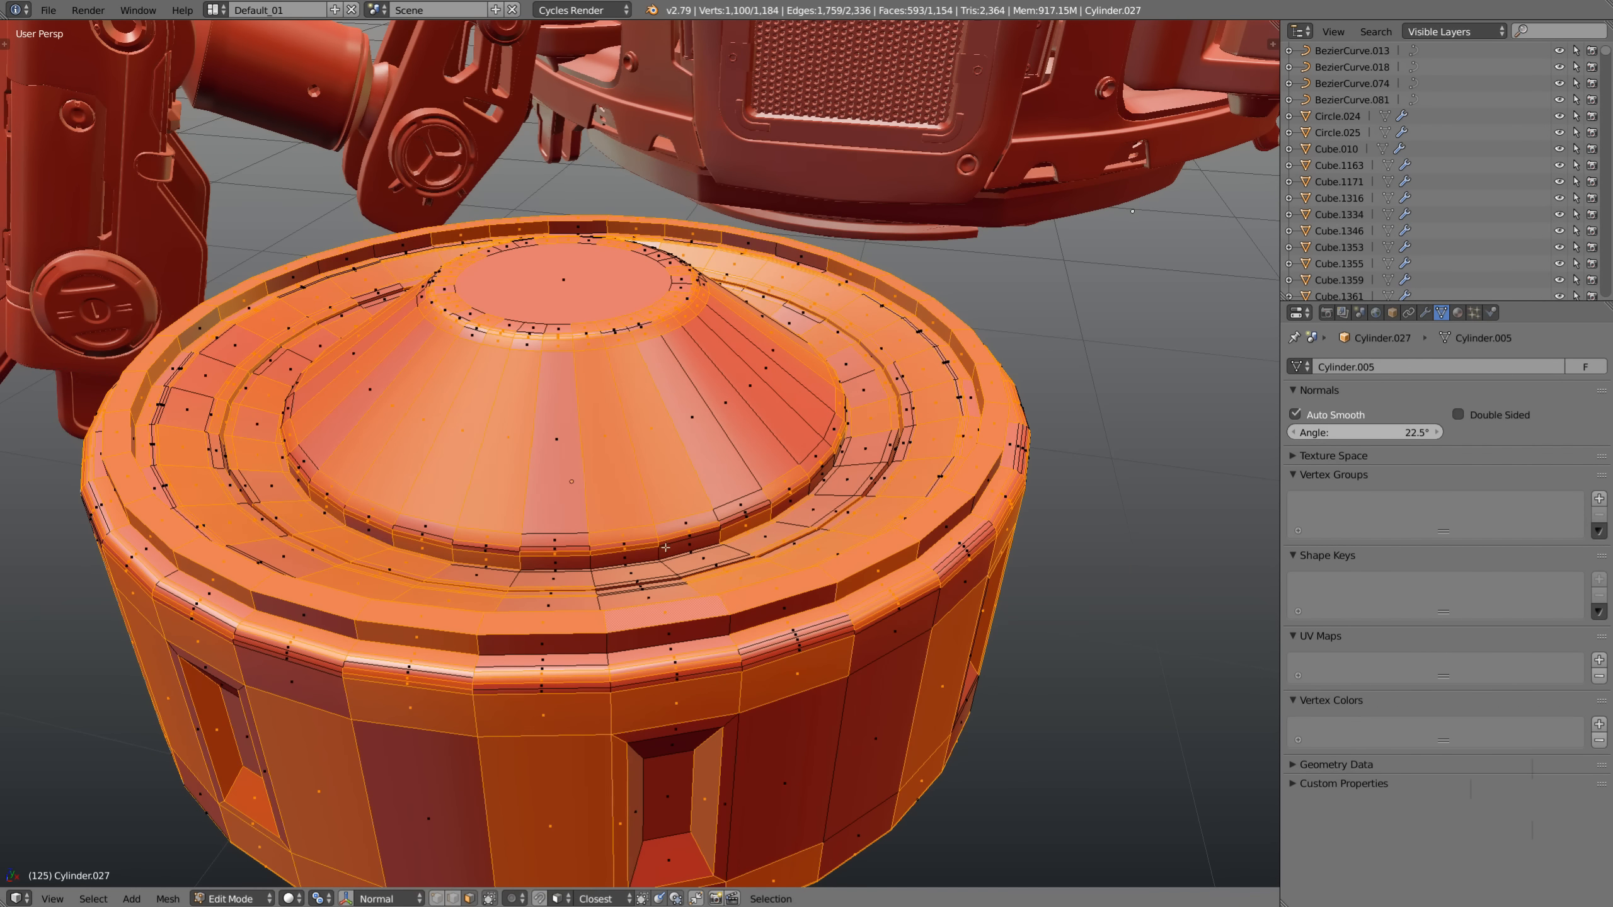
middle_click_drag(640, 663, 457, 792, "shift")
scroll(615, 647, "down", 1)
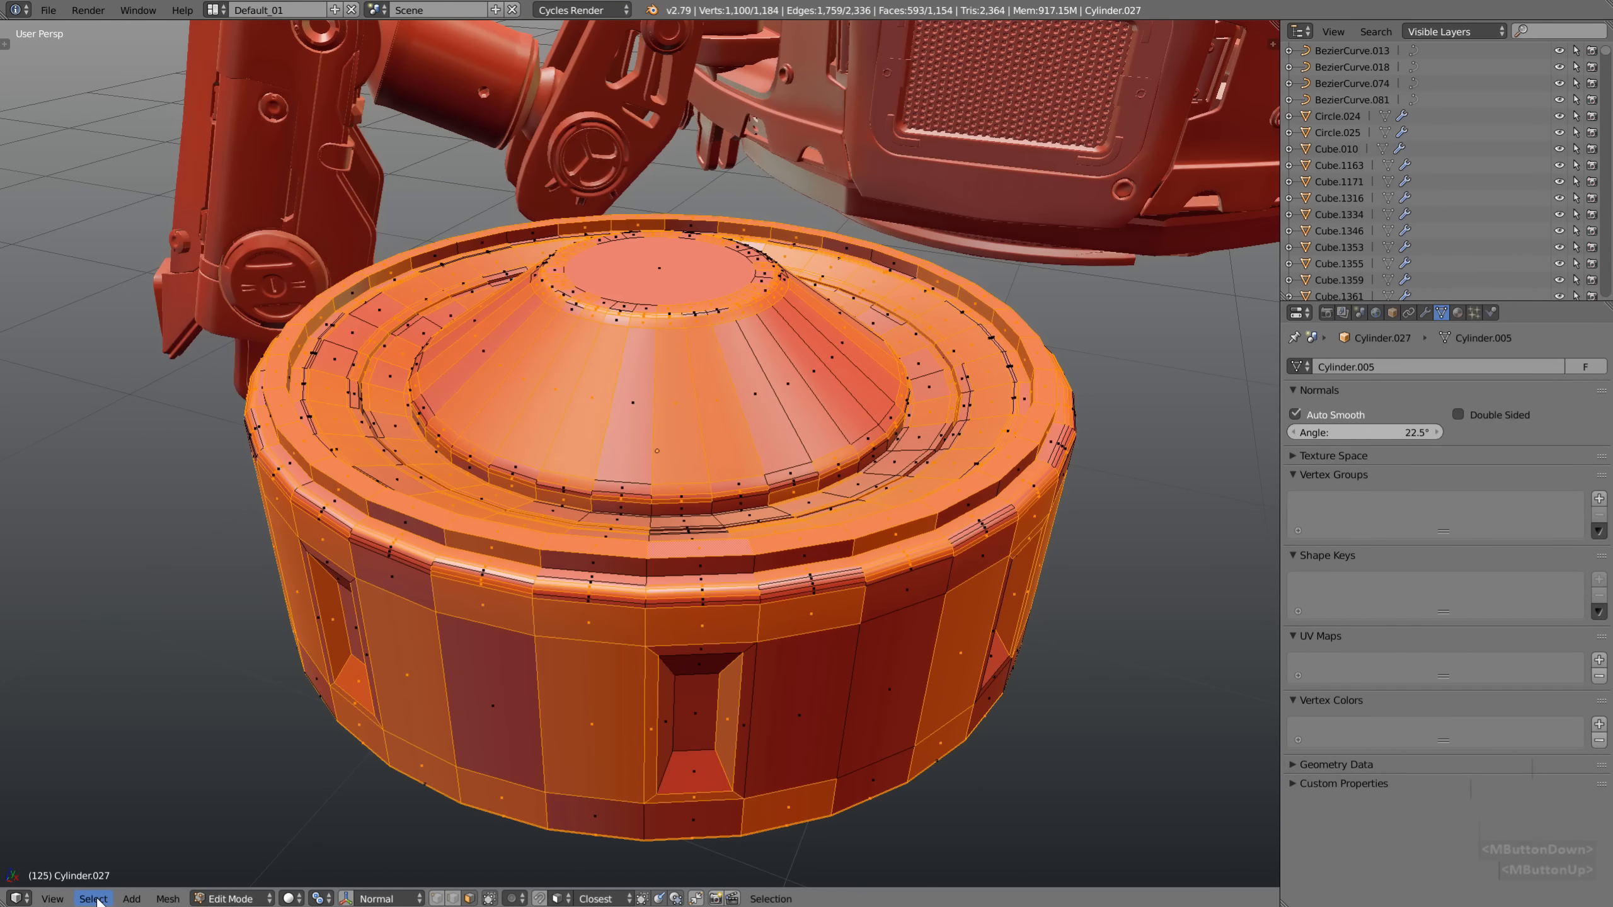
Reselect the face loop on top of the raised rim and run Select Random with the action set to Deselect
right_click(665, 549, "alt")
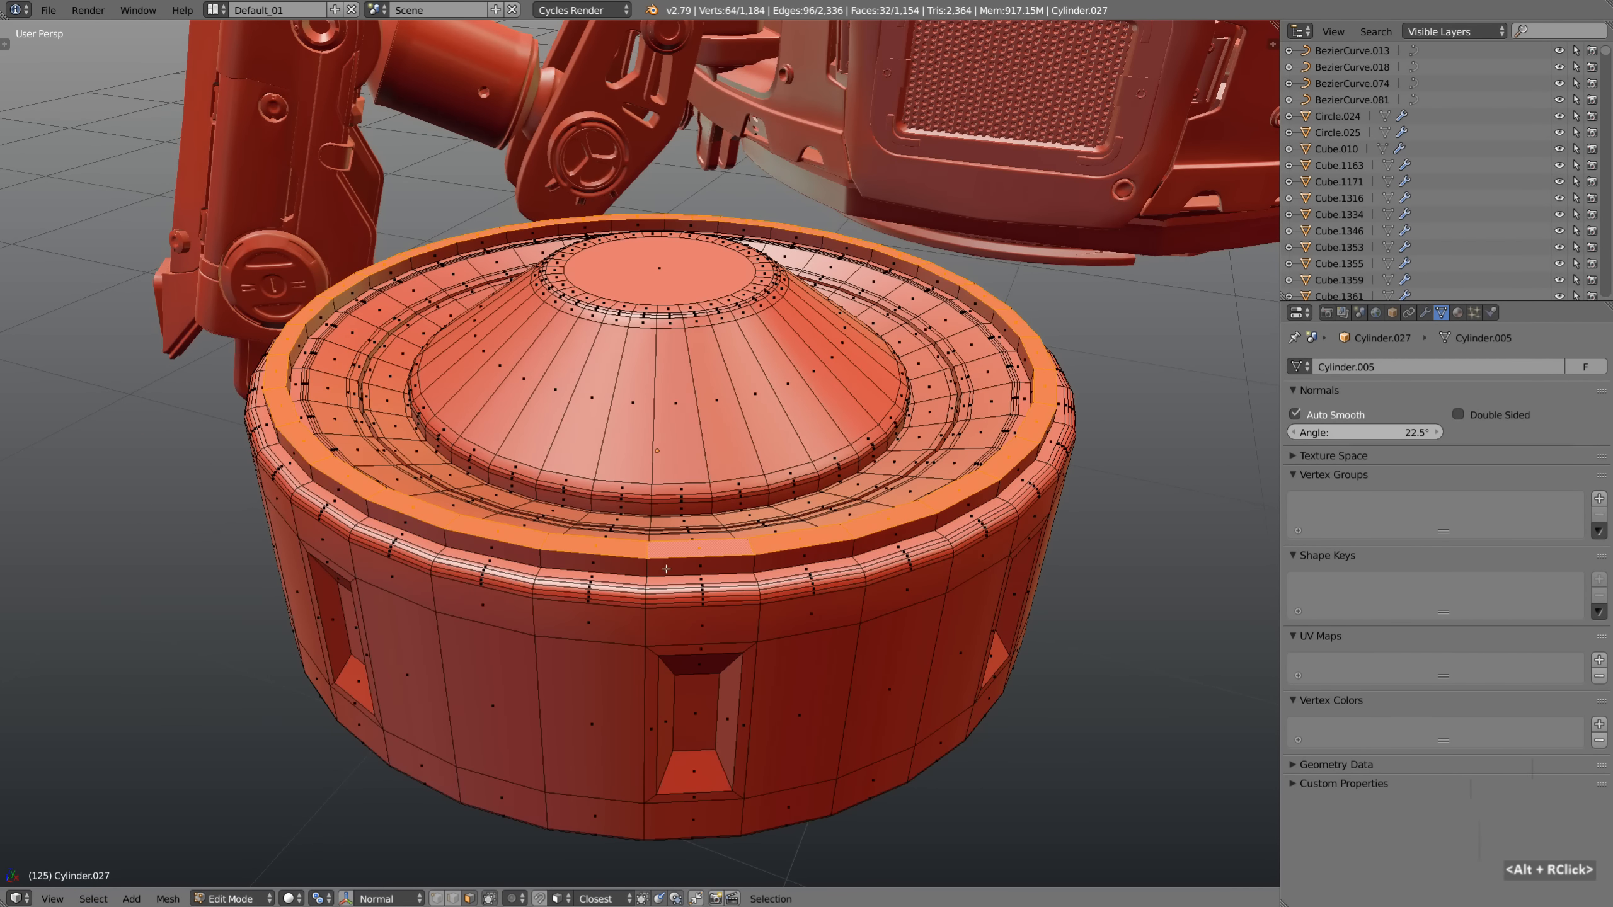
middle_click_drag(665, 569, 693, 558)
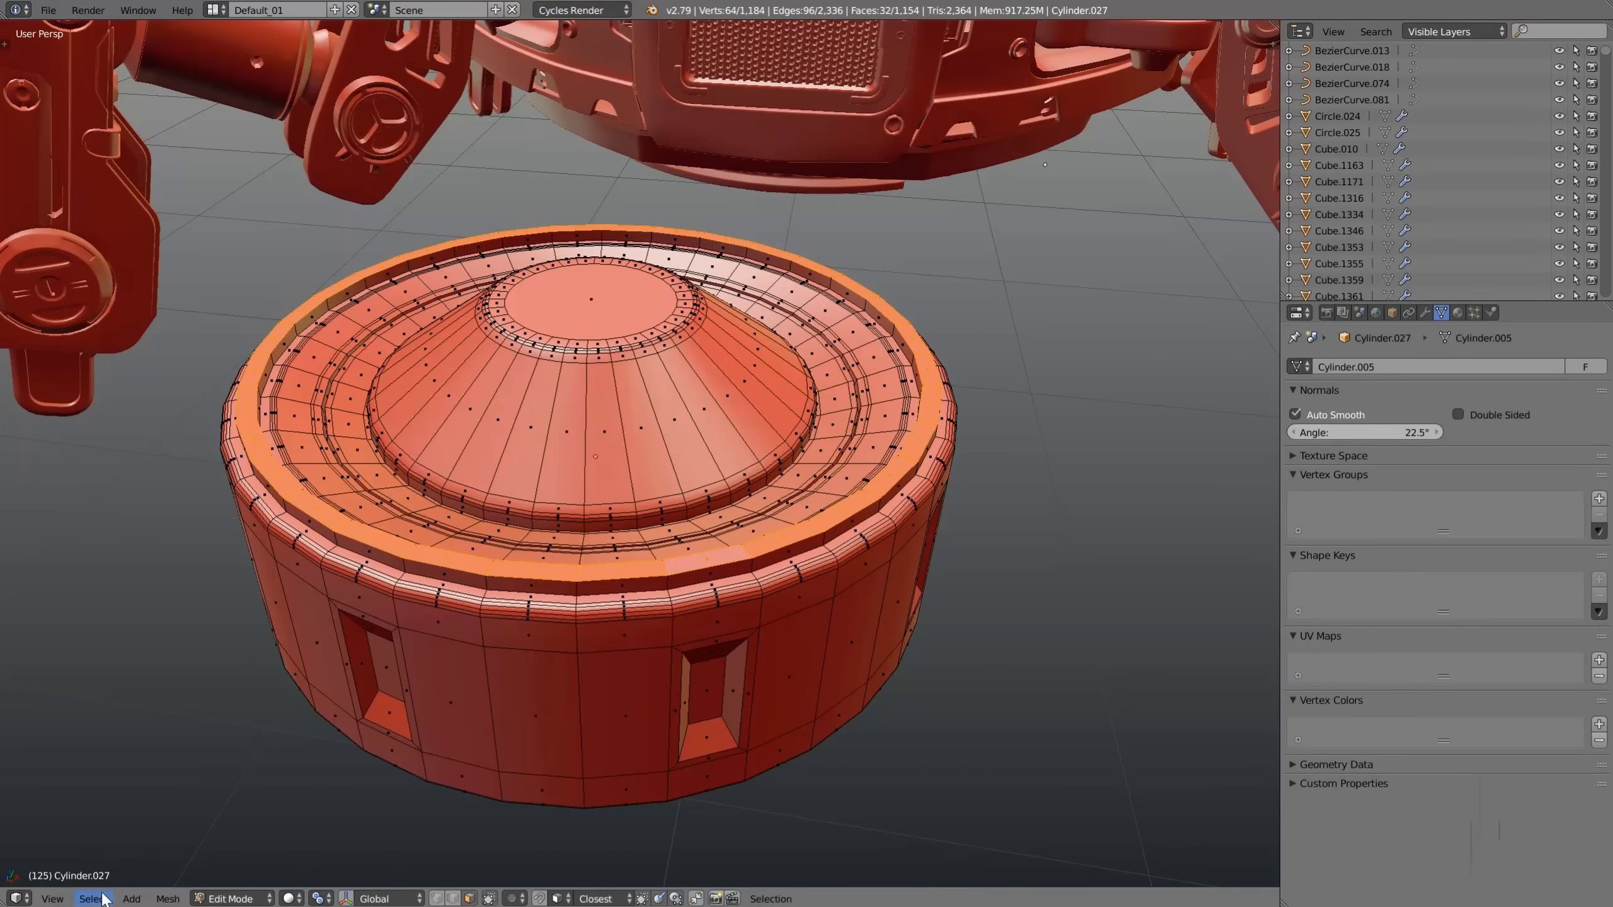
left_click(102, 898)
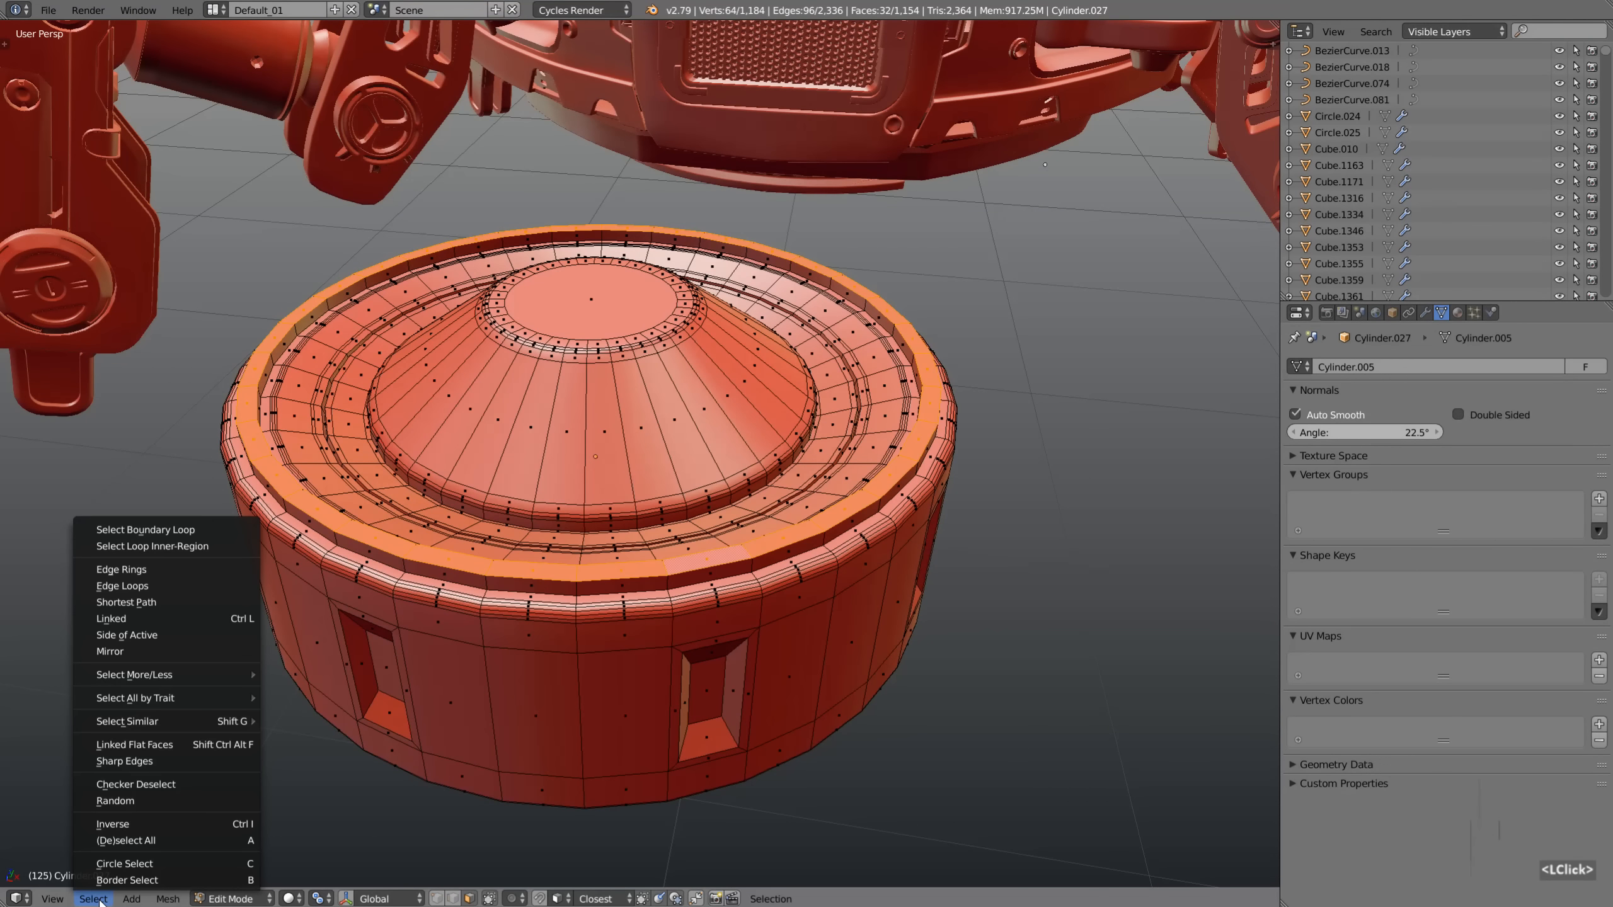
left_click(166, 797)
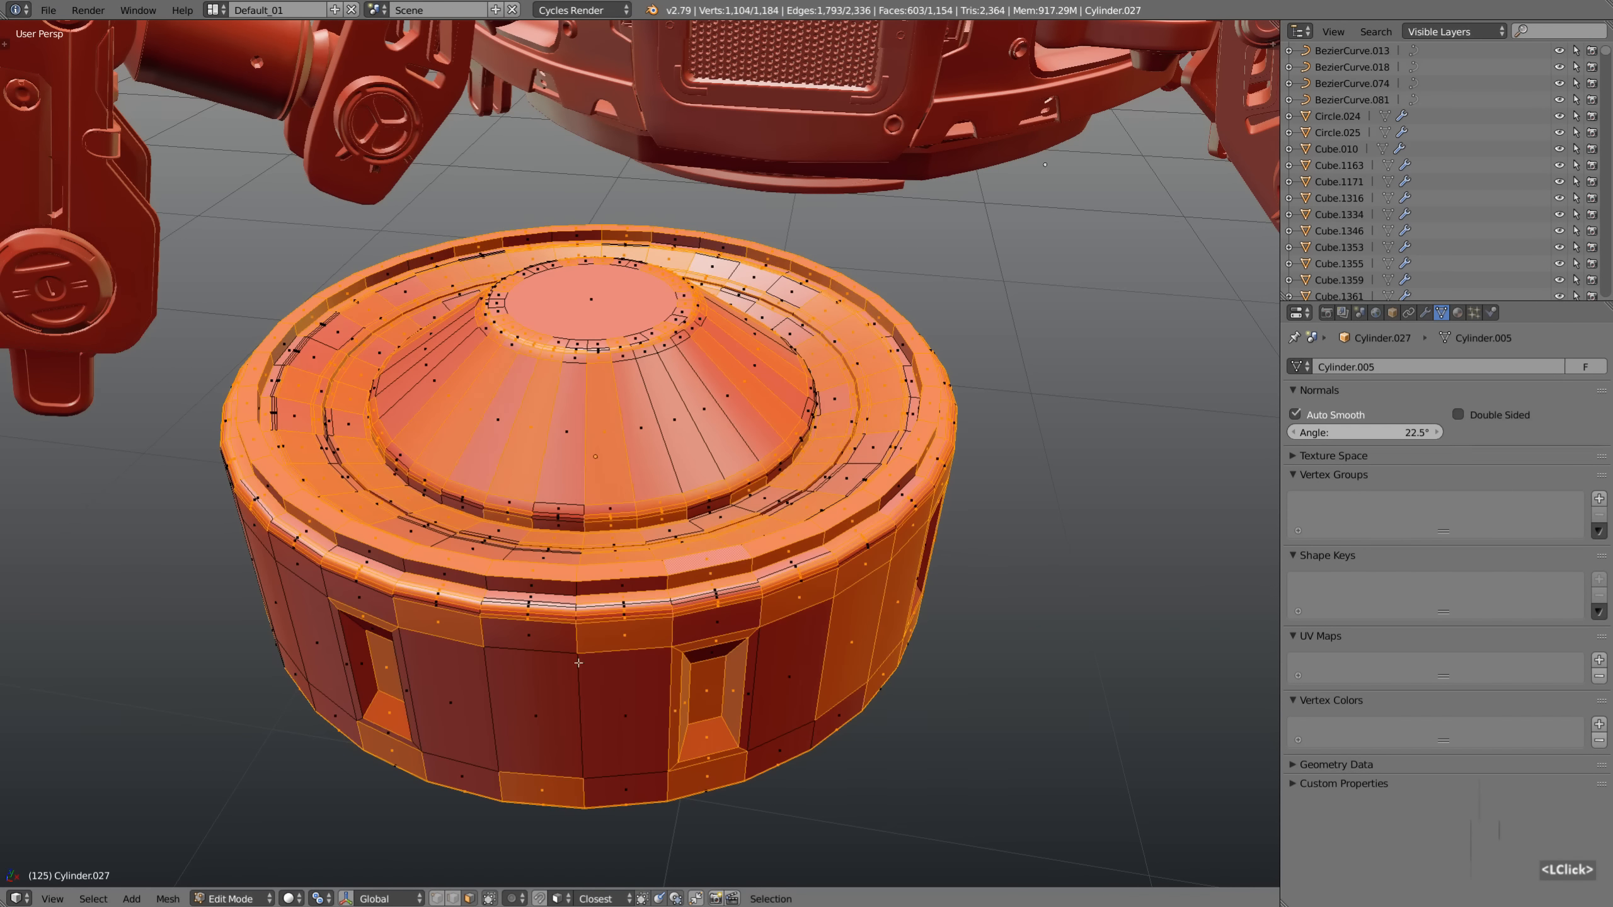
key("F6")
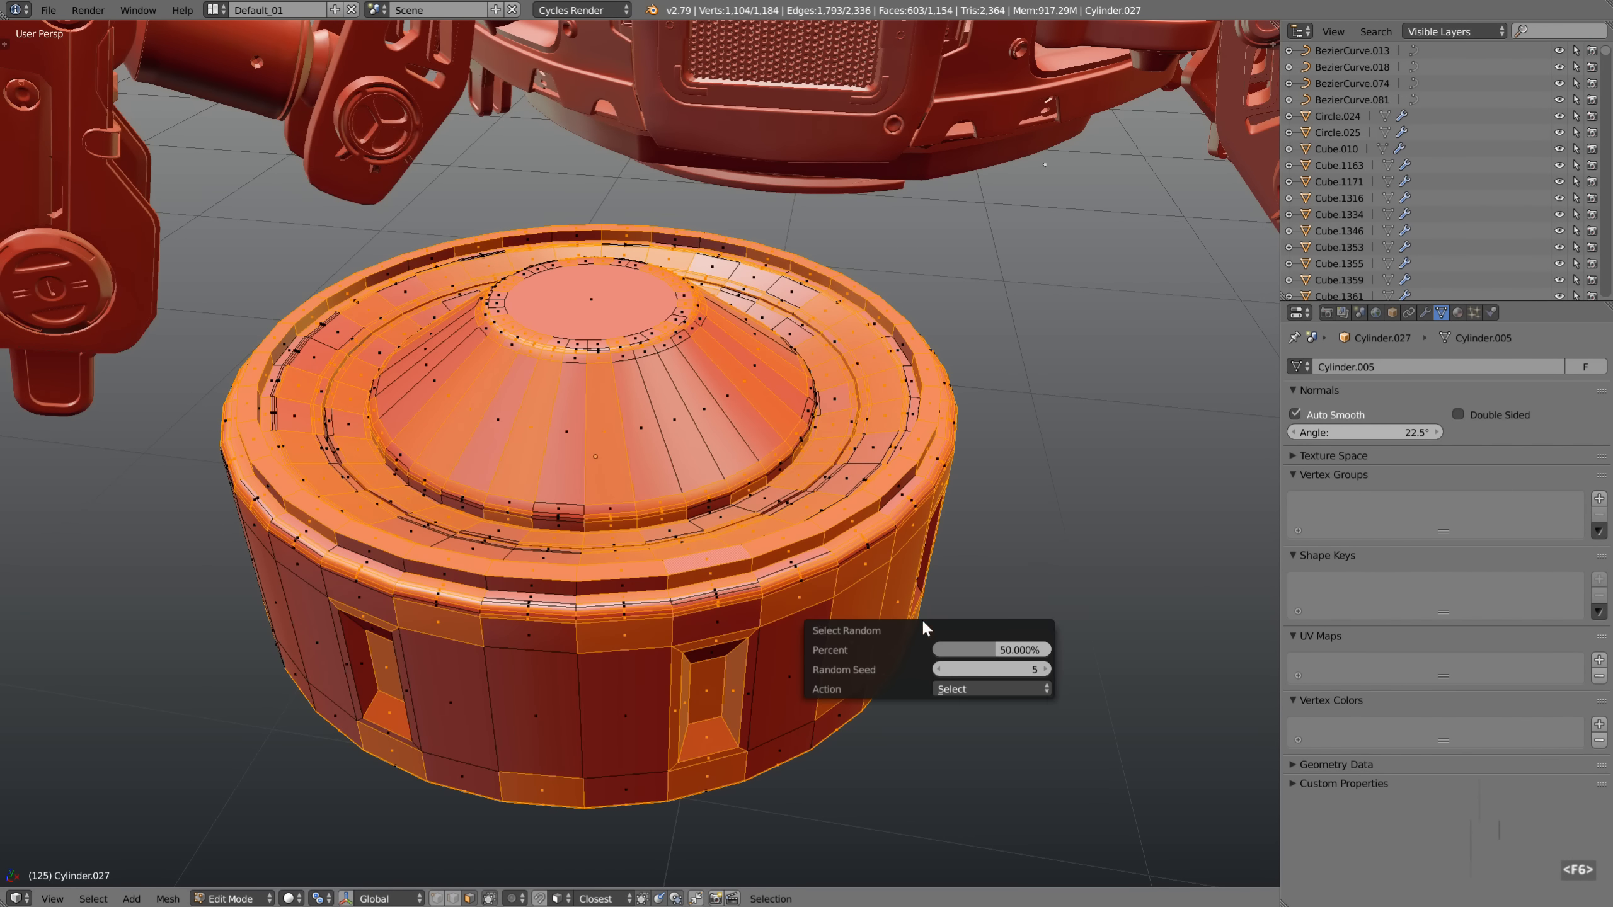
left_click(978, 689)
left_click(976, 652)
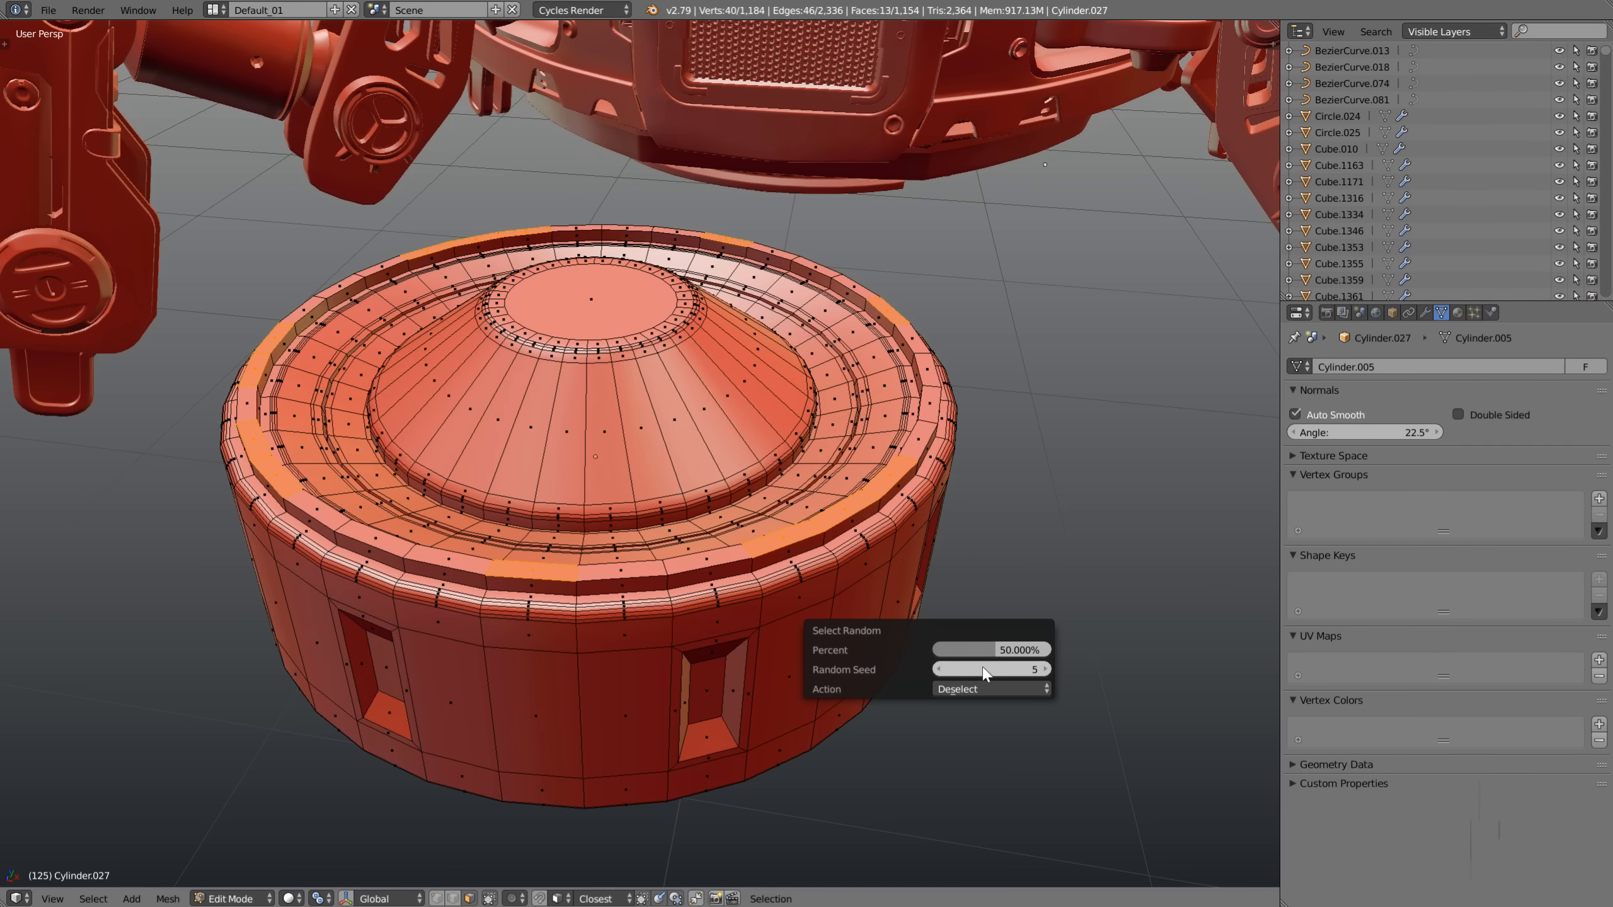
Set the random deselection's seed to 0 and adjust its percentage to thin out the rim faces
left_click(939, 669)
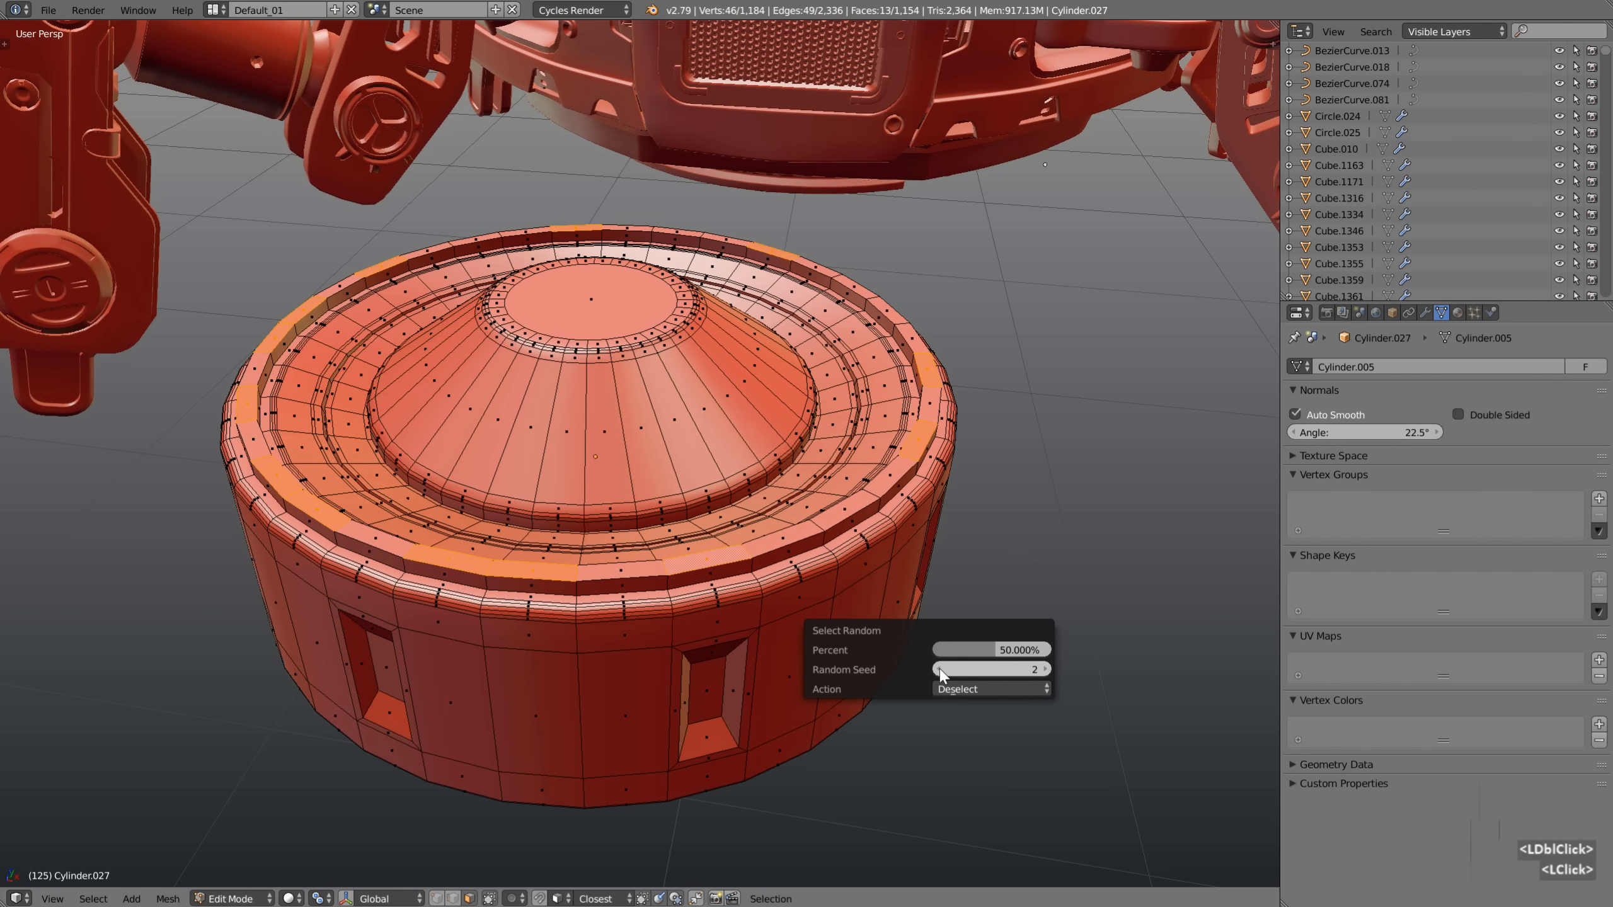
left_click(939, 669)
left_click(939, 669)
left_click(939, 669)
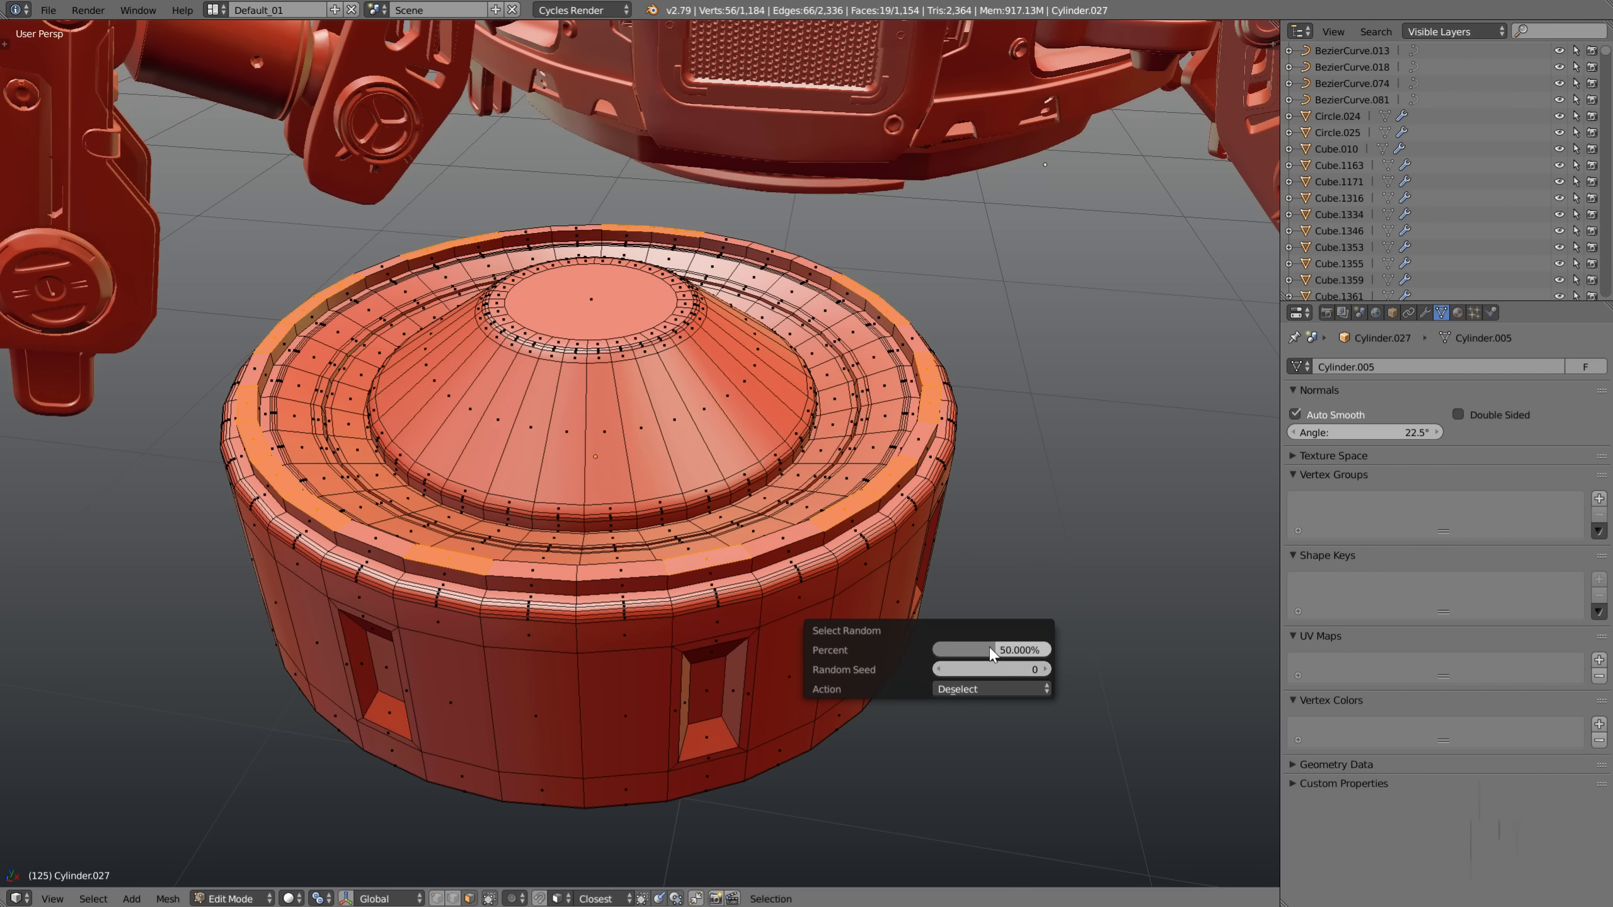
left_click_drag(998, 650, 1026, 651)
Extrude the remaining selected rim faces upward and scale them down to about 0.81
middle_click_drag(838, 594, 843, 573)
key("e")
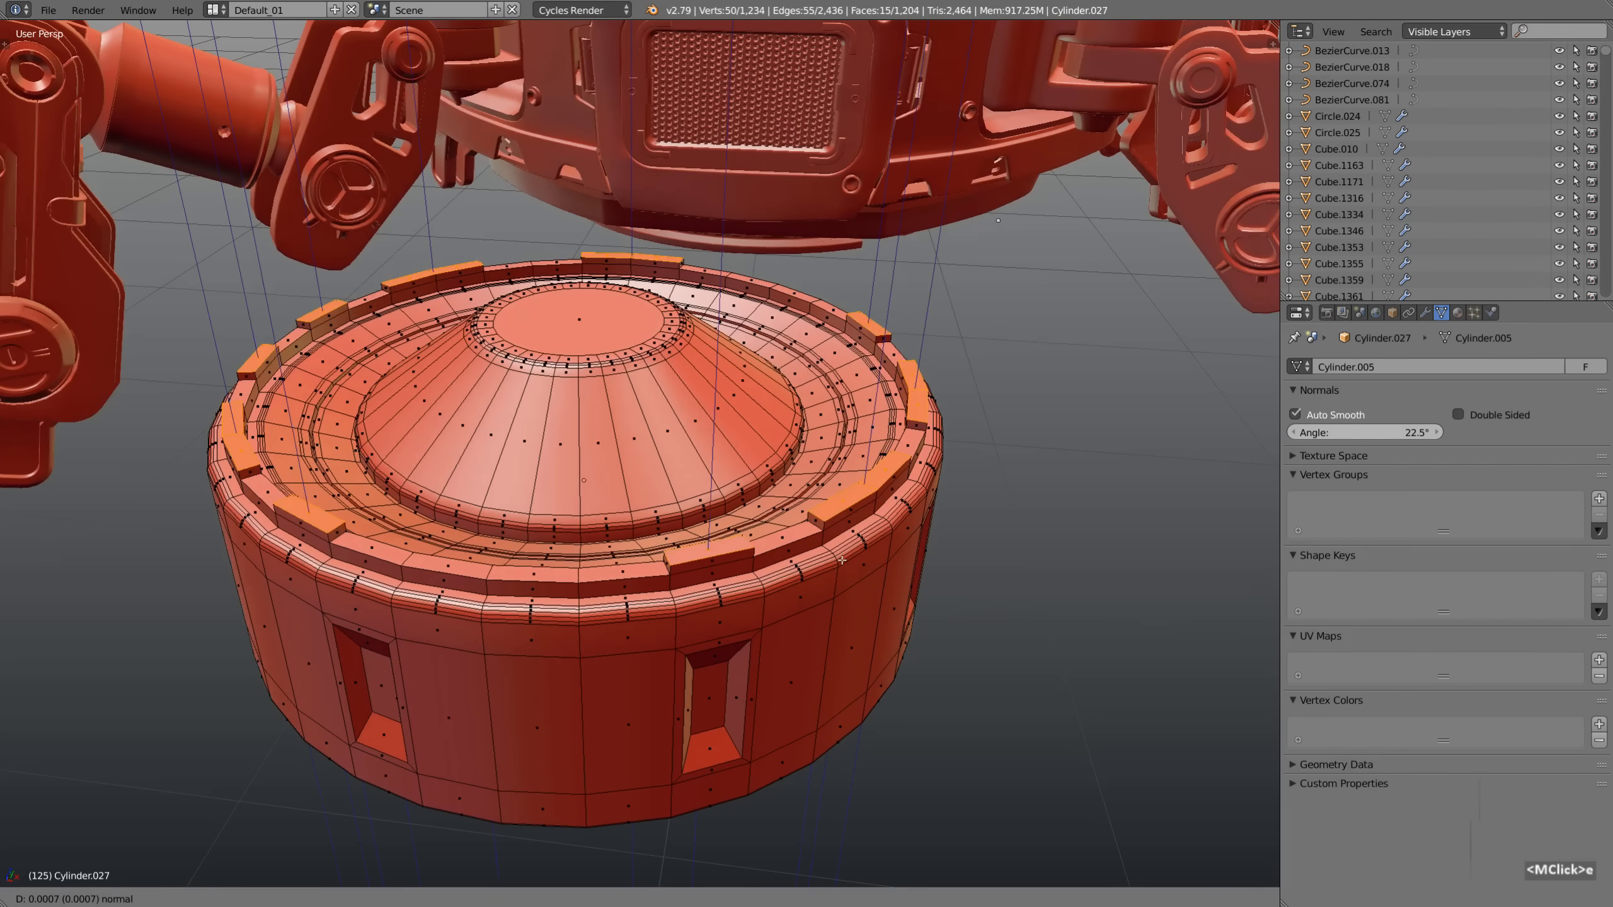
left_click(842, 560)
key("s")
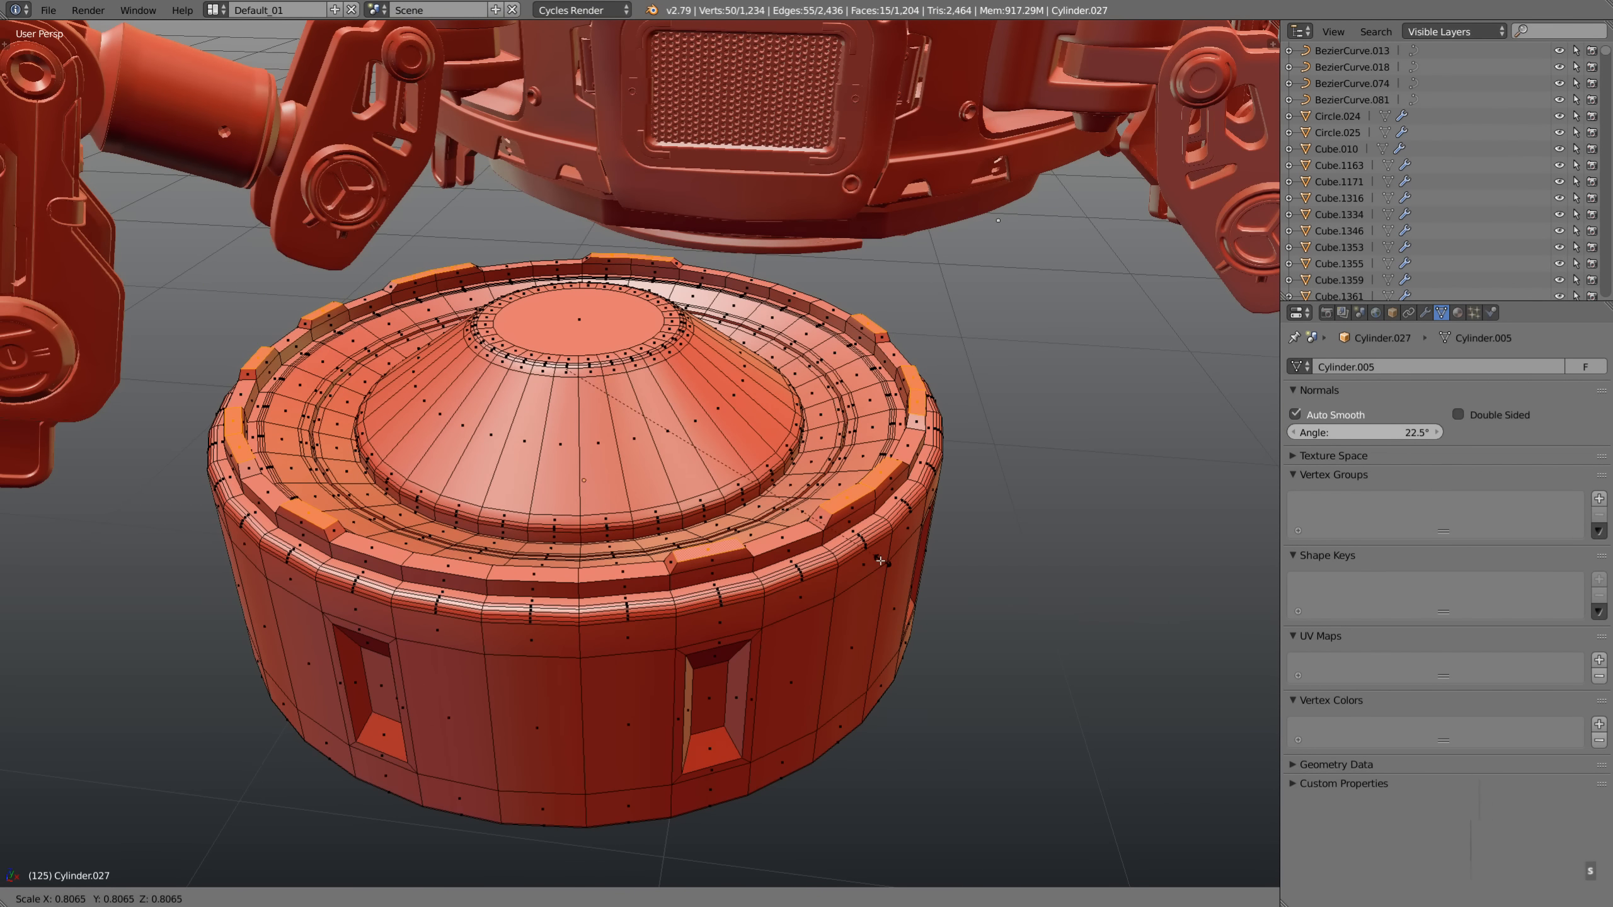
left_click(880, 560)
Set the pivot point to Individual Origins and leave Edit Mode to inspect the notched rim
left_click(324, 899)
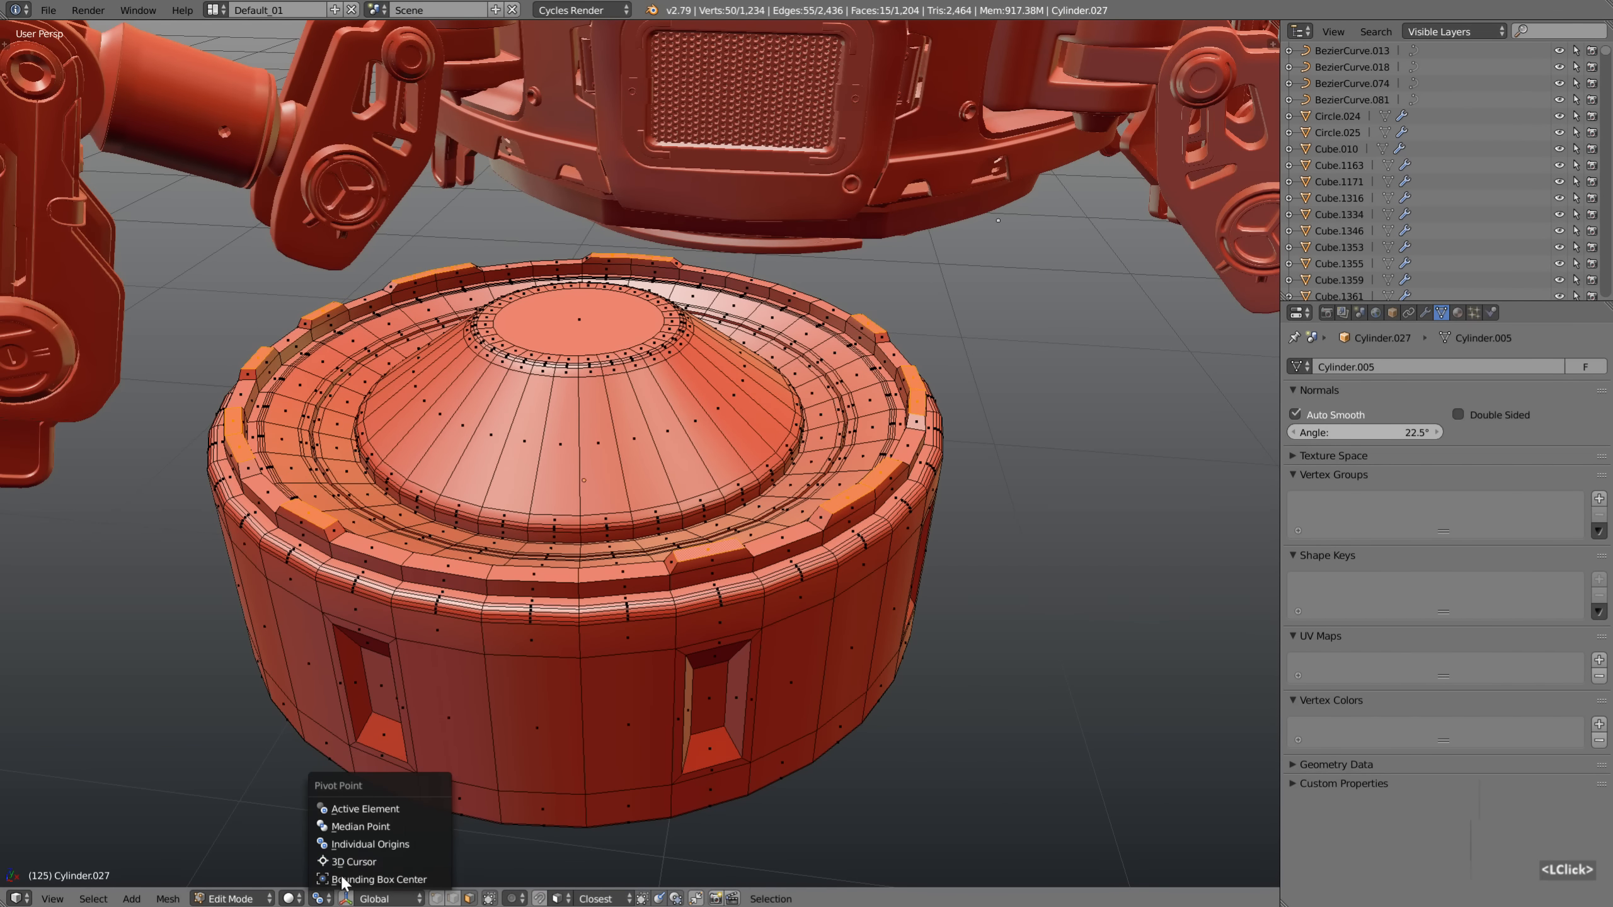
left_click(370, 843)
middle_click_drag(629, 610, 637, 583)
key("Tab")
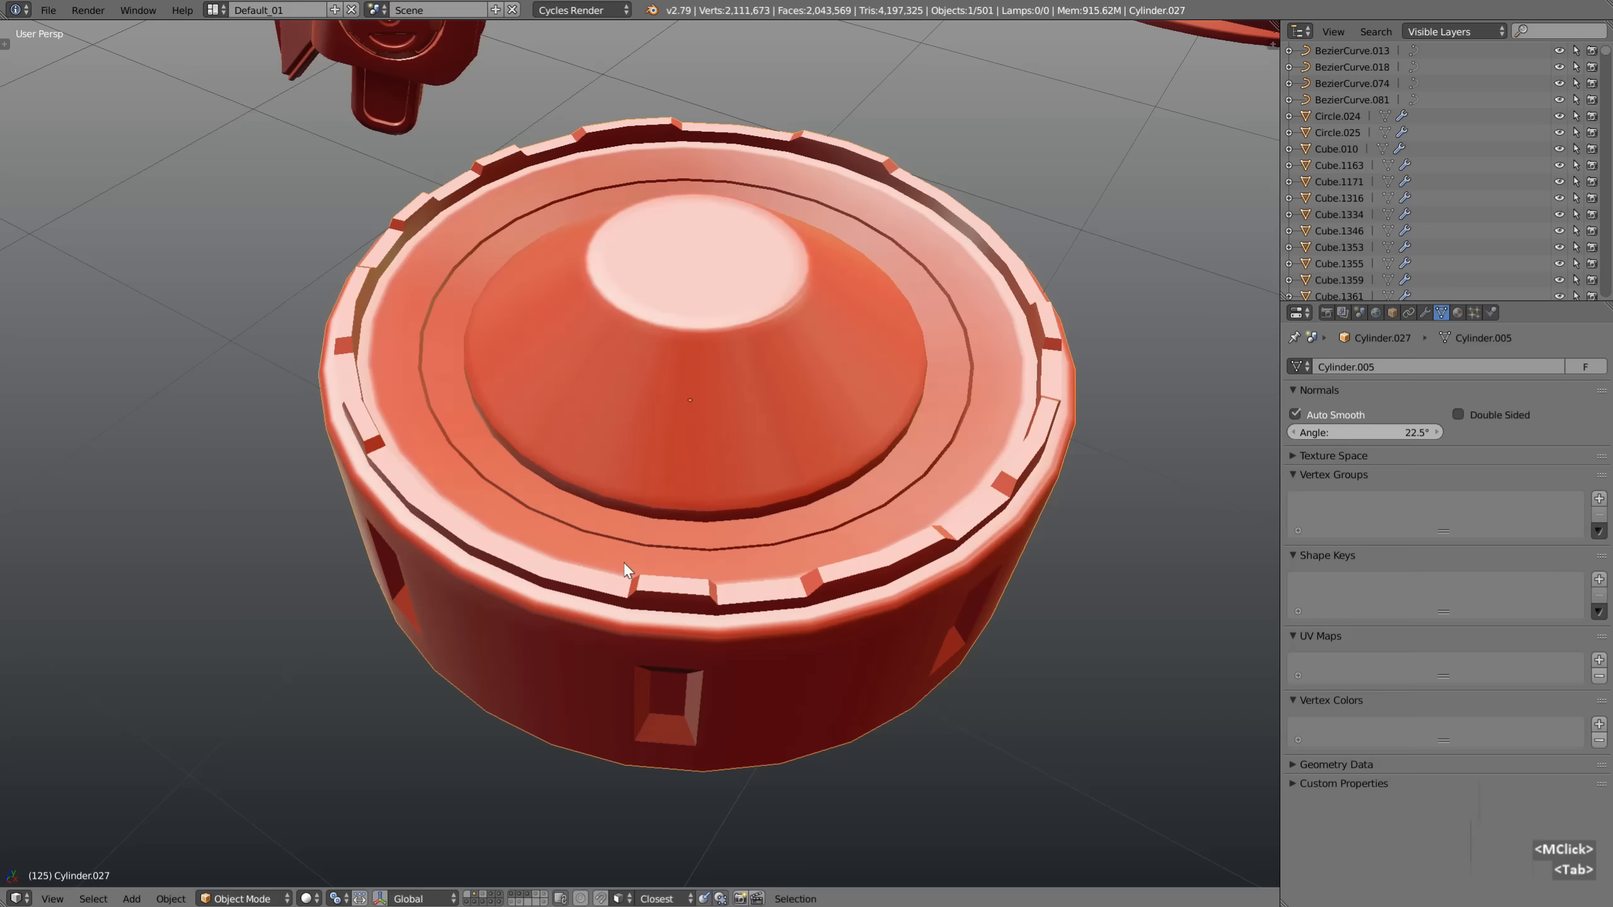
scroll(628, 570, "down", 5)
scroll(729, 565, "up", 4)
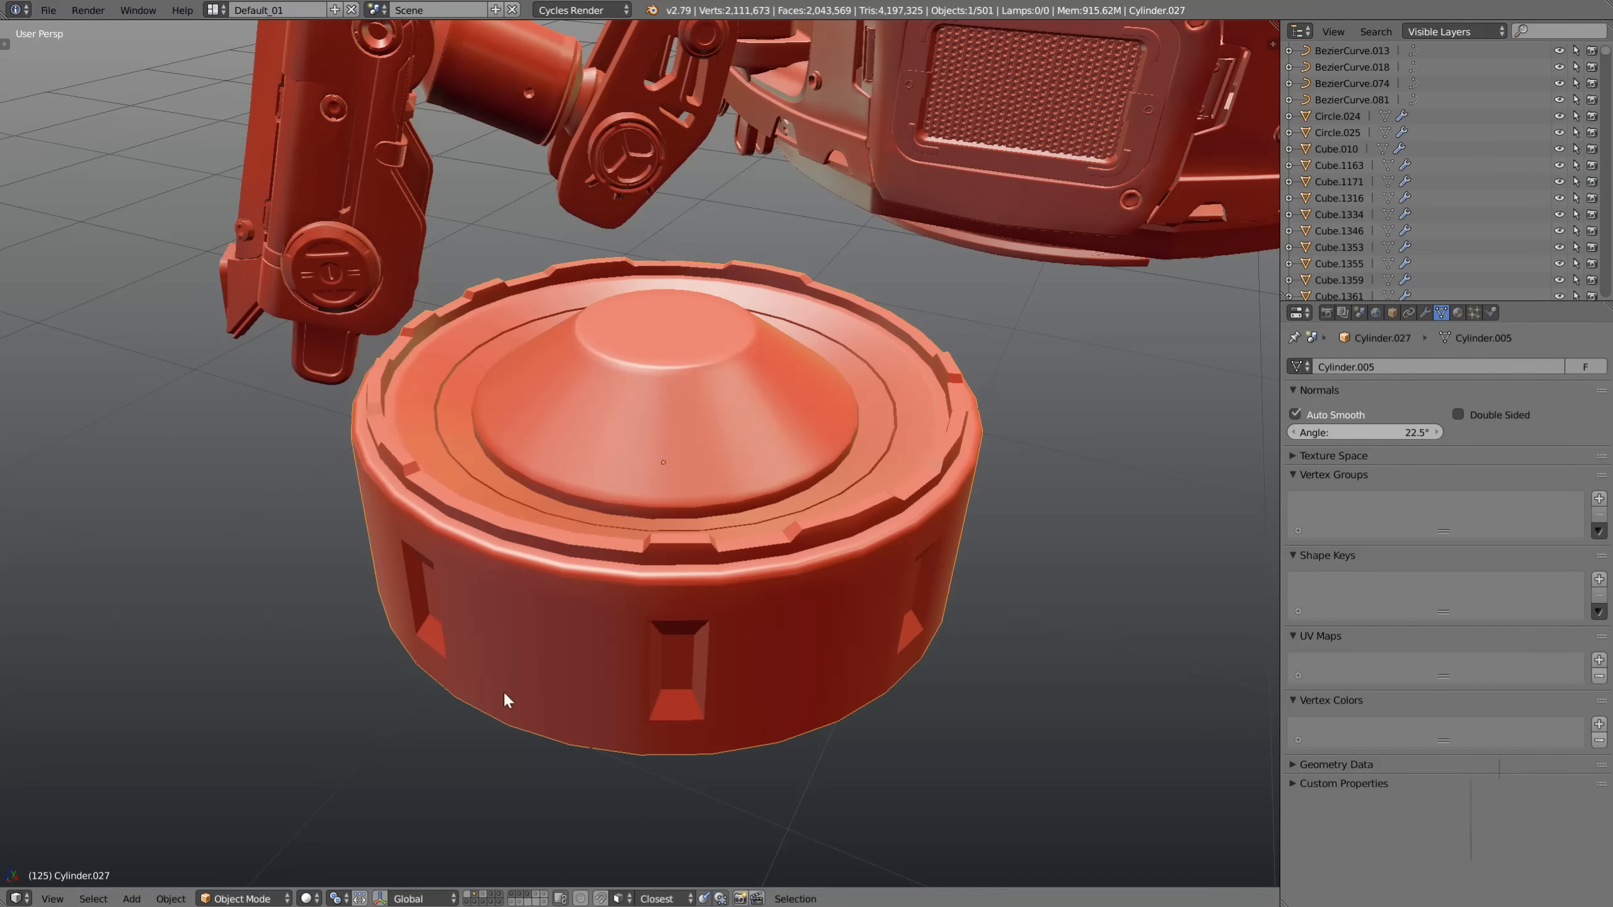
mouse_move(611, 678)
middle_mouse_down("shift")
mouse_move(667, 628)
mouse_move(617, 675)
middle_mouse_up("shift")
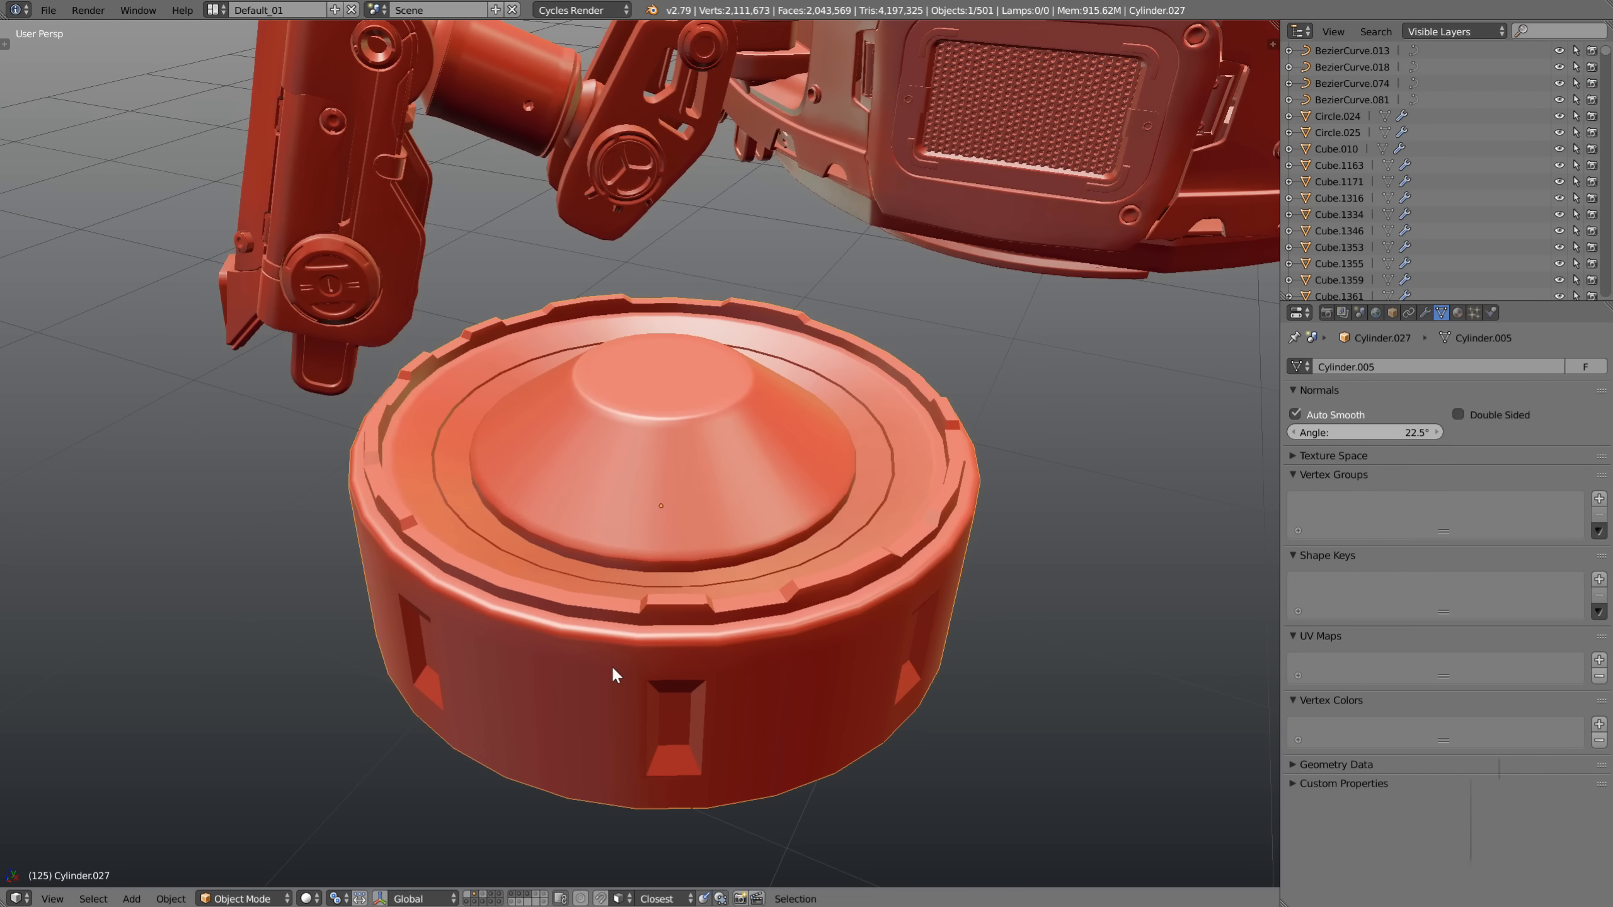
middle_click_drag(724, 678, 701, 642, "shift")
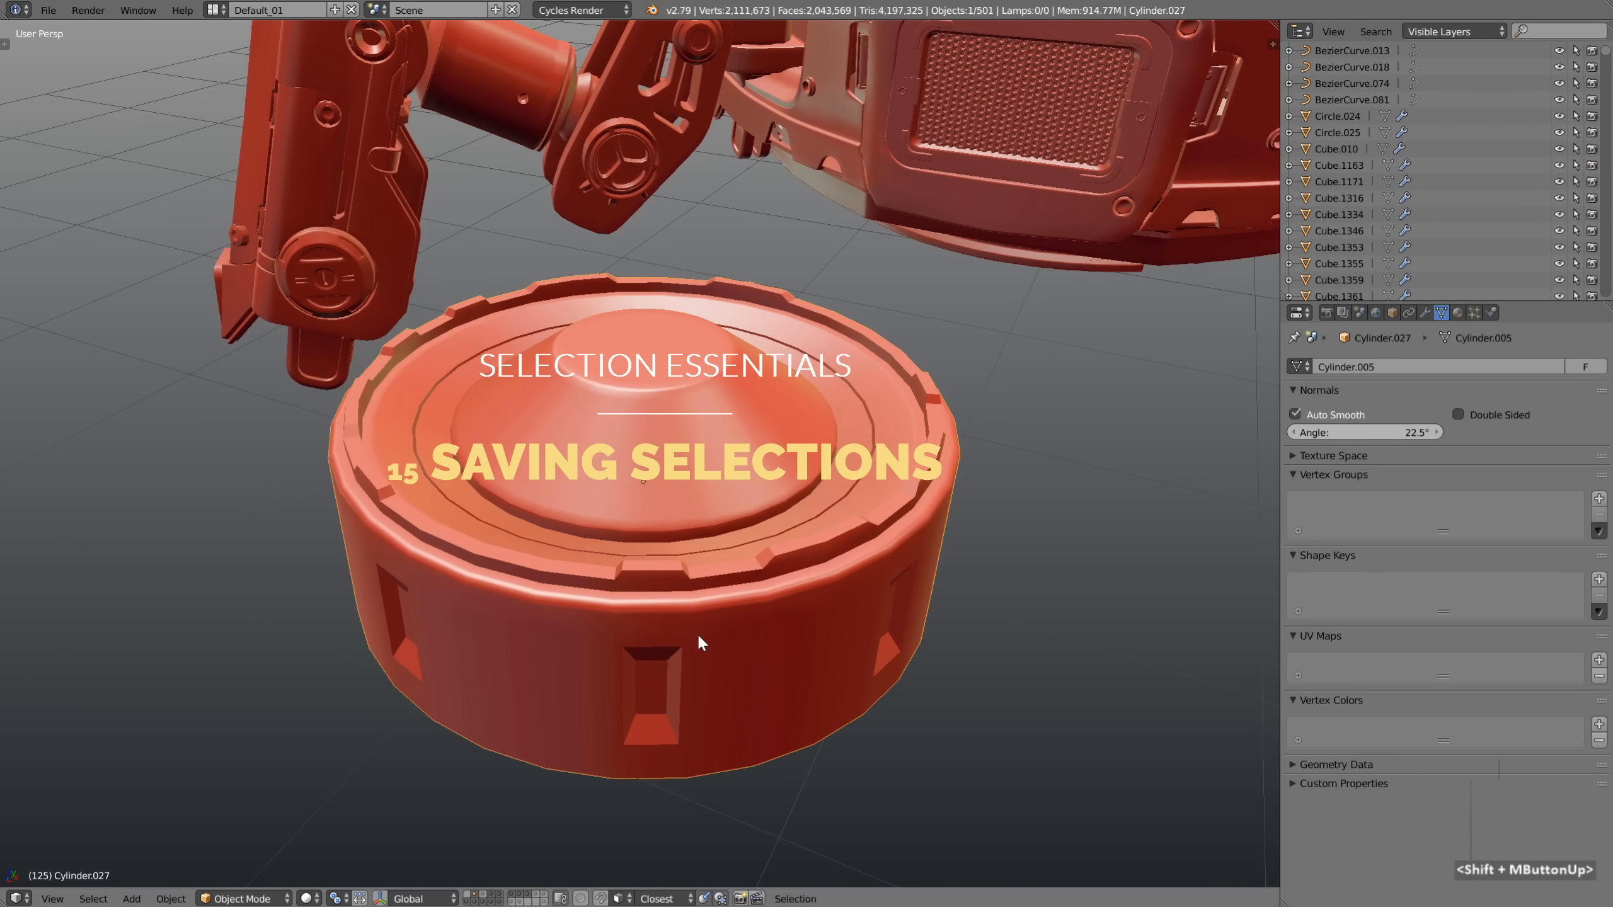
Return to Edit Mode and save the selected rim faces in a new vertex group named Top
key("Tab")
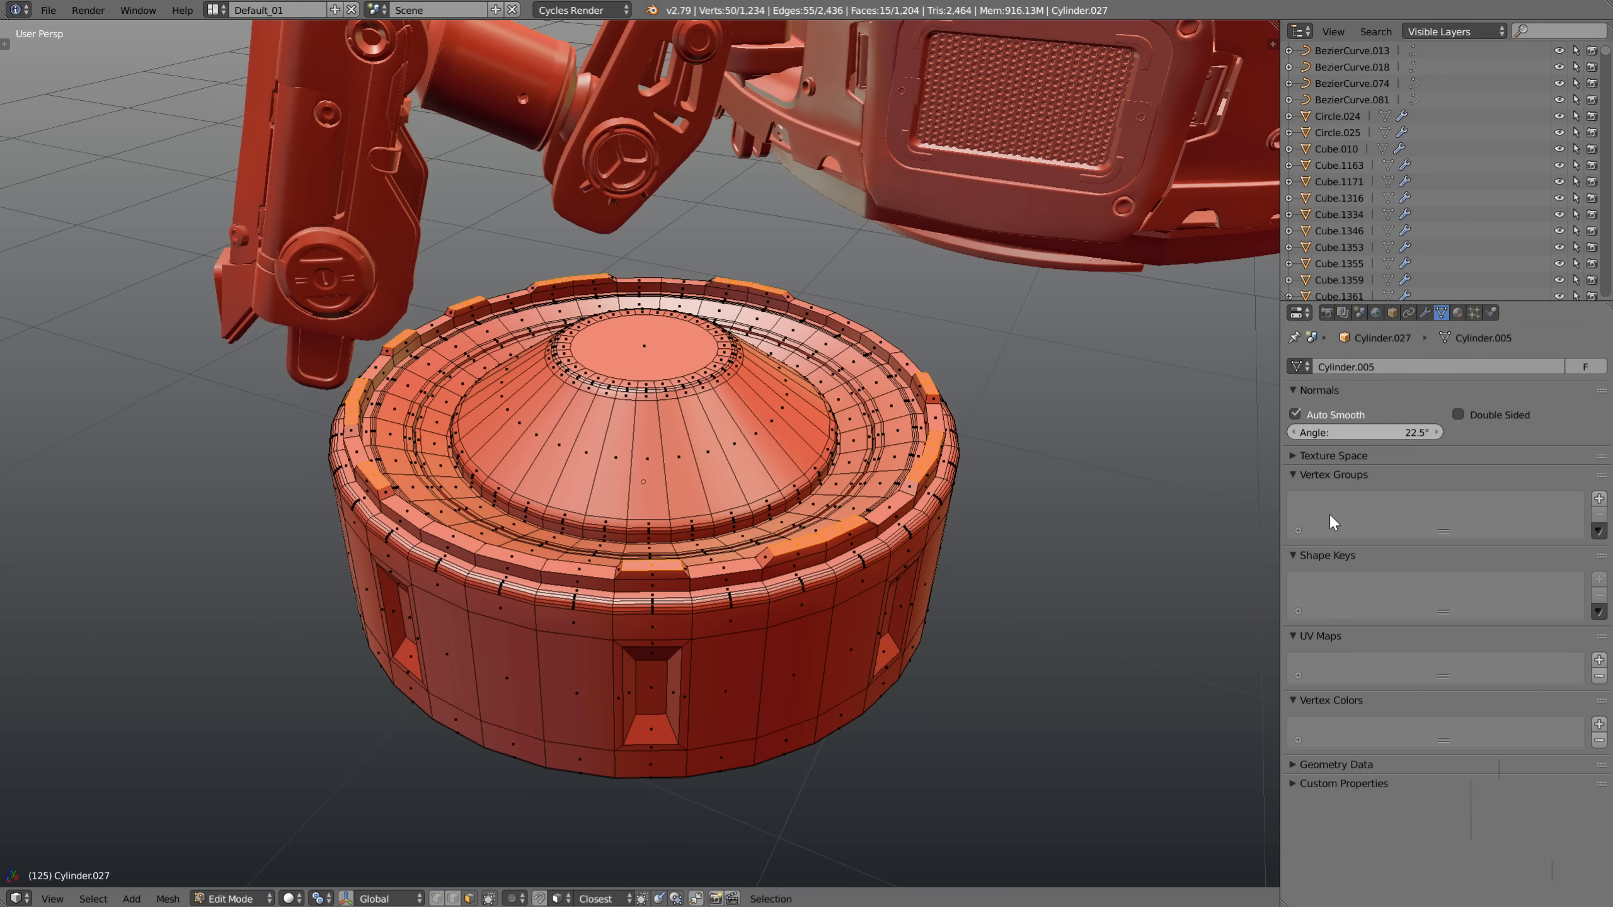
left_click(1600, 500)
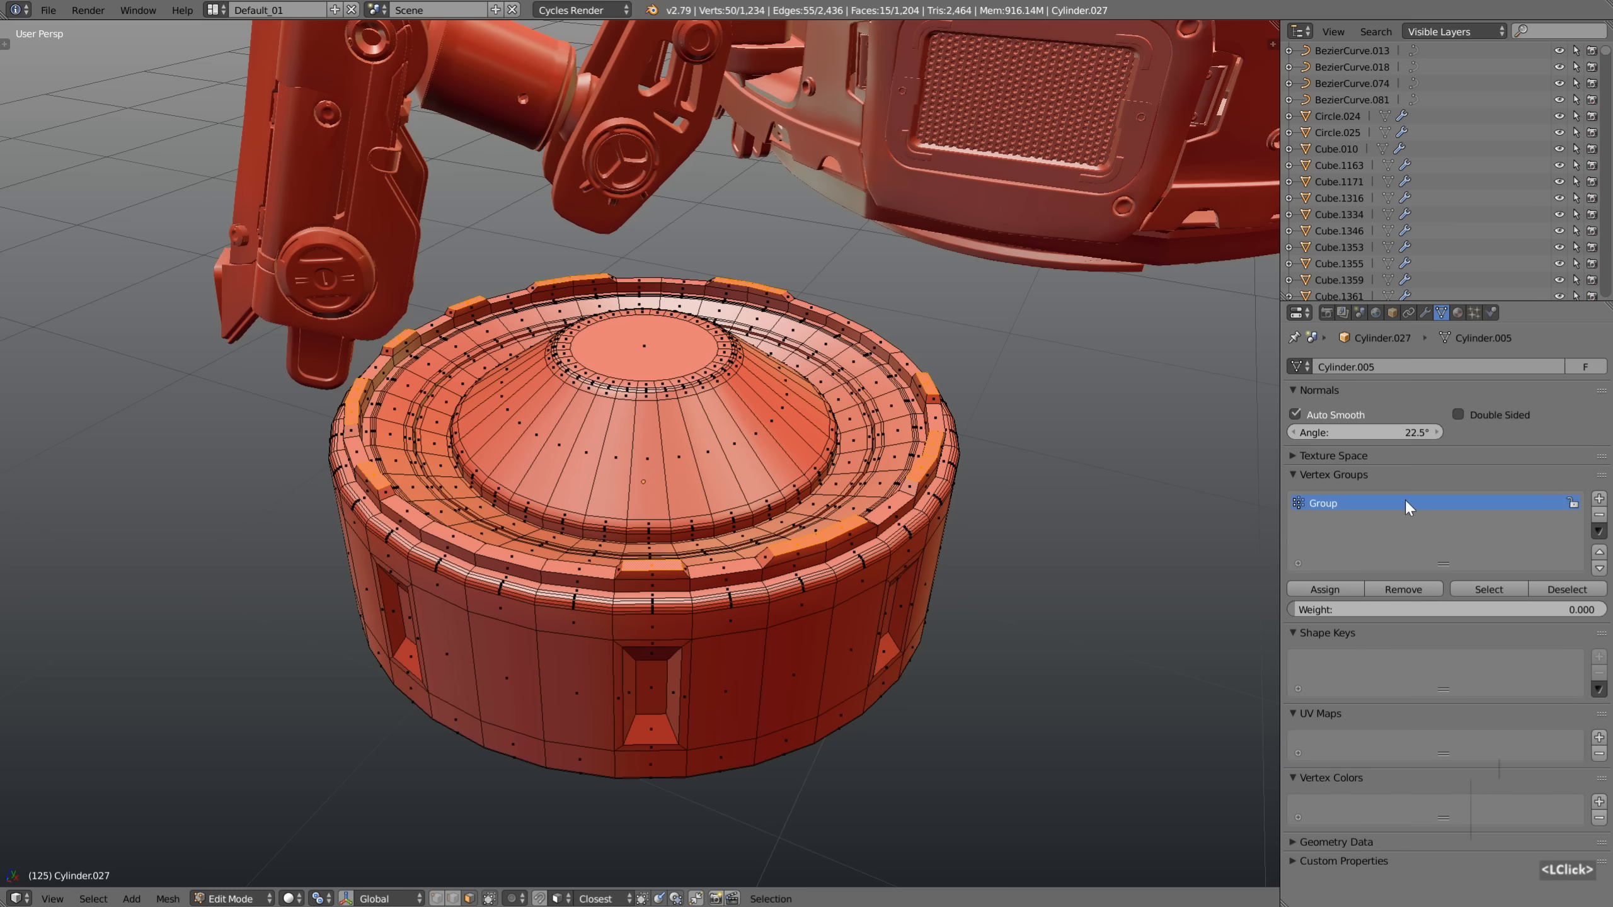
left_click(1325, 589)
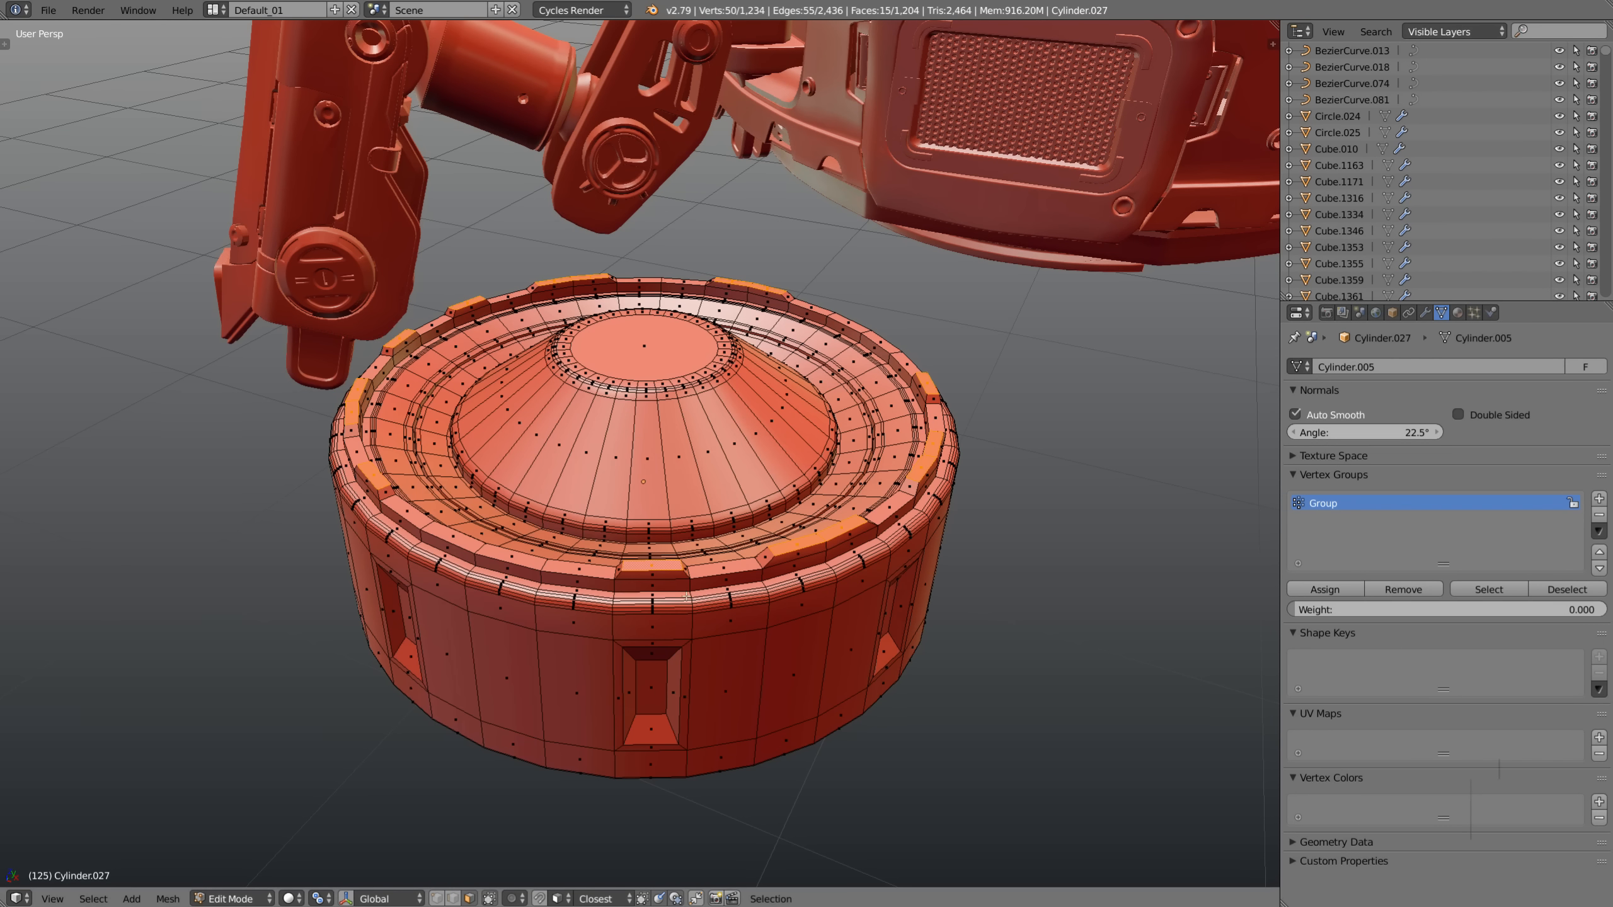
double_click(1329, 503)
type("Top")
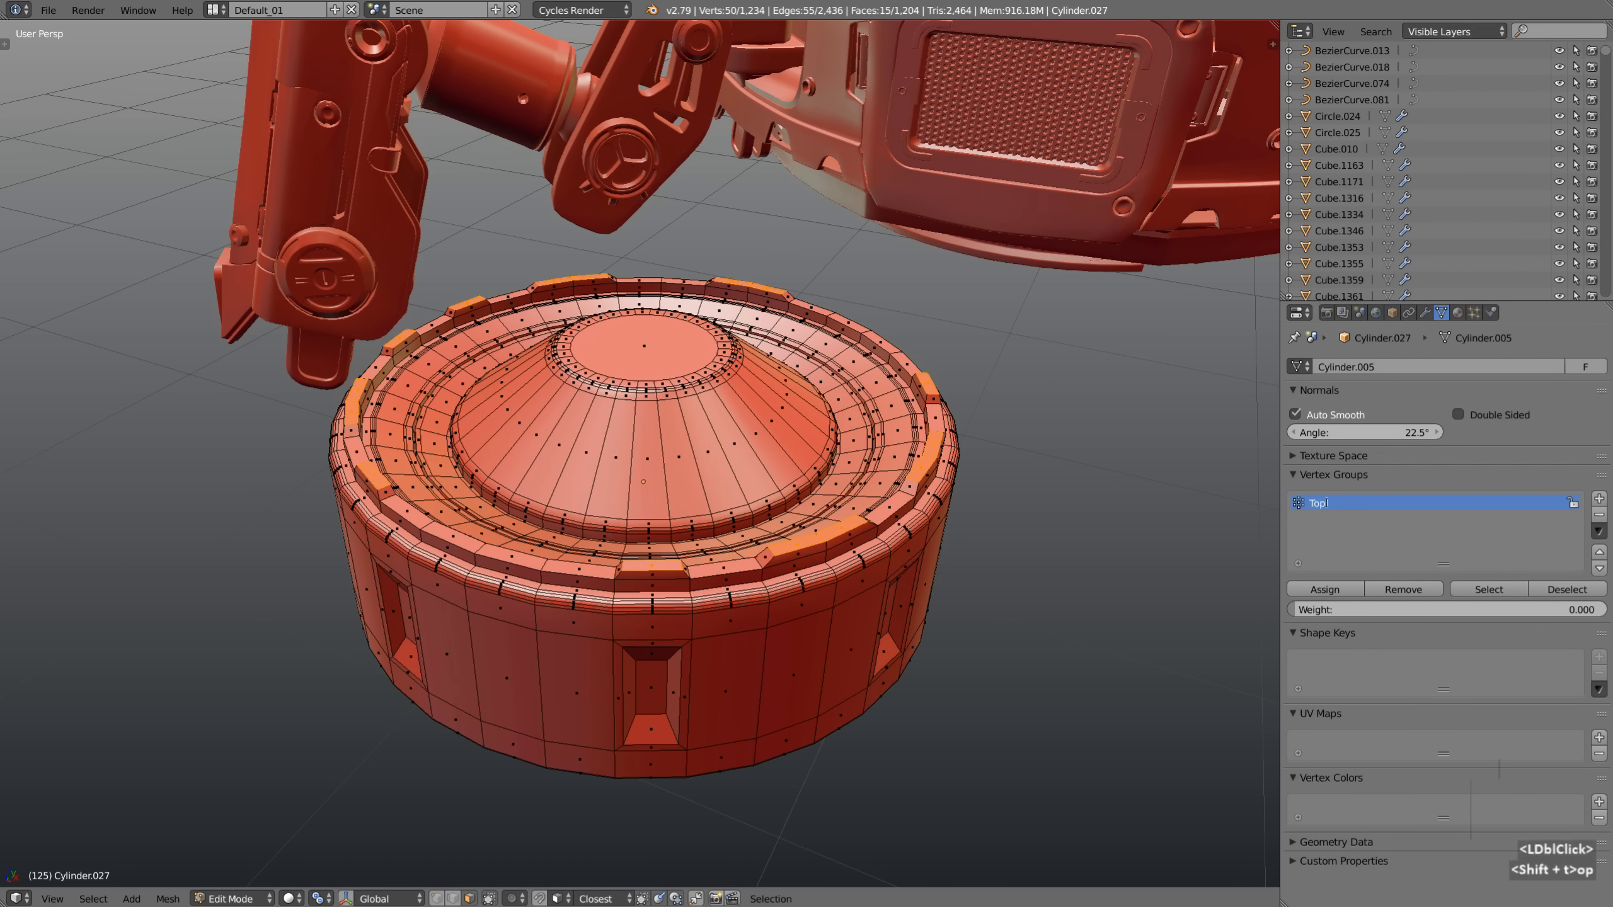
key("Return")
Add a second vertex group named Side and assign the face loop around the part's lower edge to it
left_click(1599, 499)
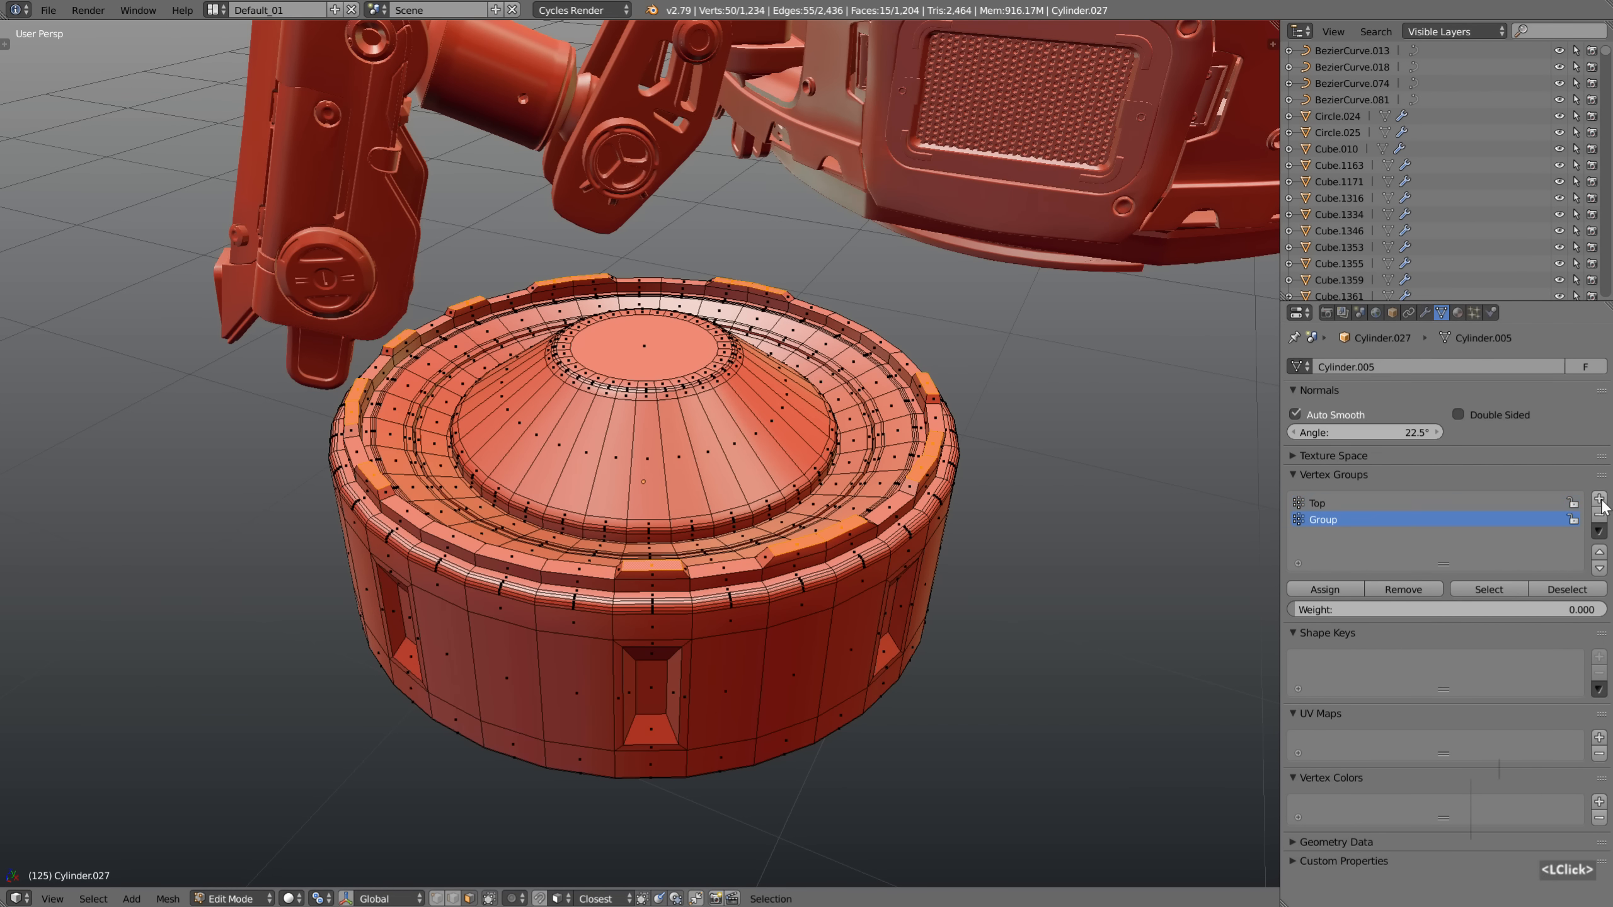
double_click(1327, 520)
type("Side")
key("Return")
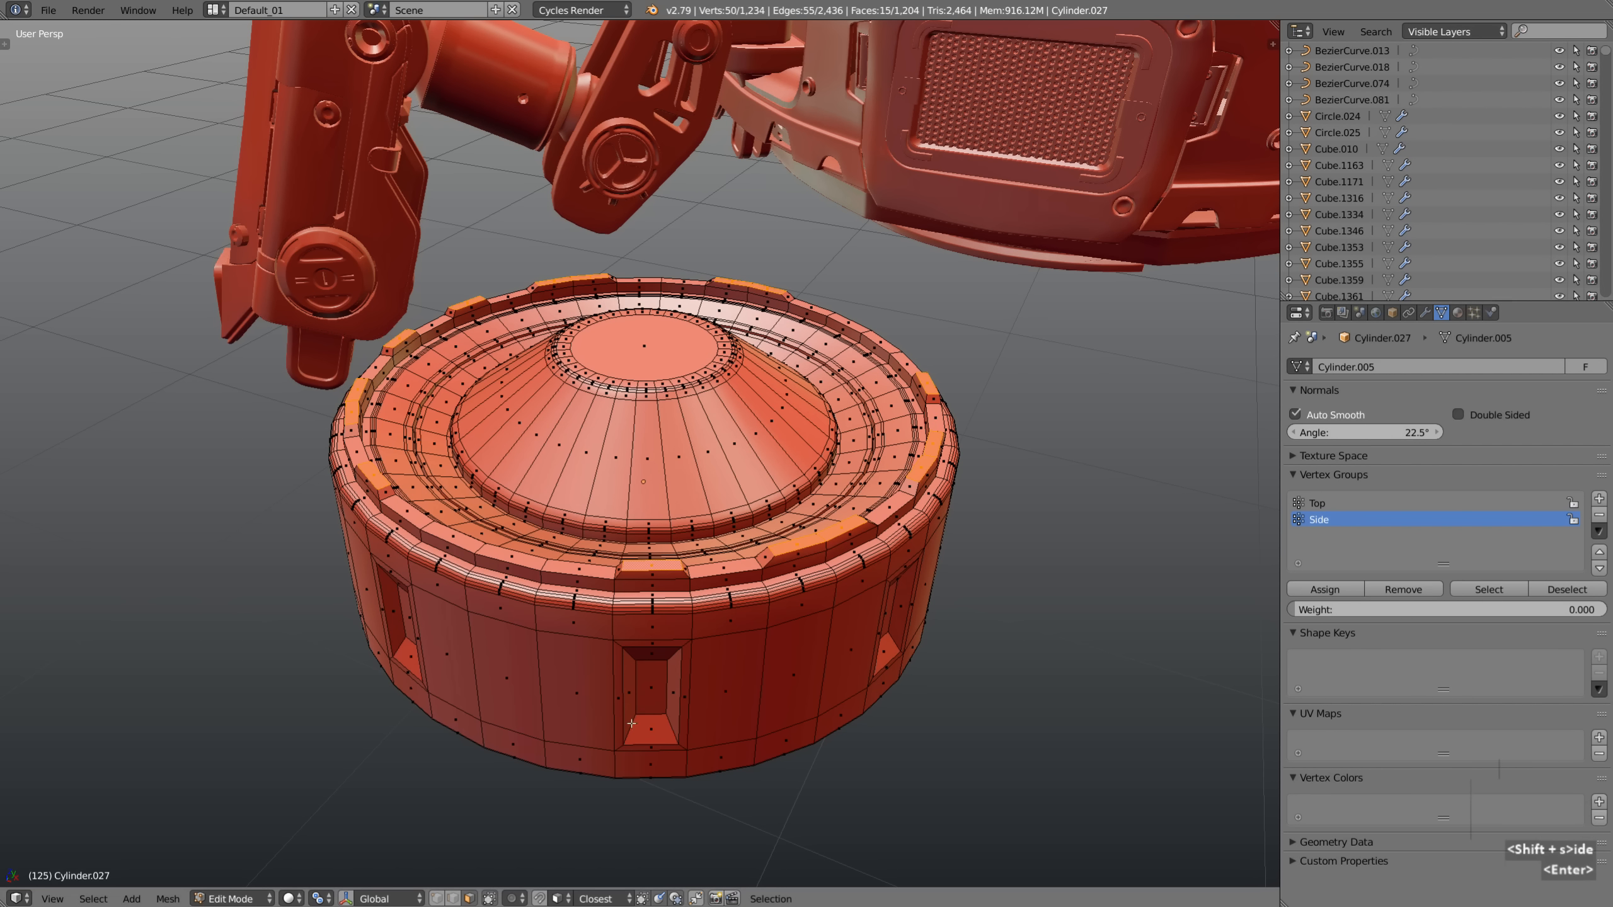
right_click(692, 761, "alt")
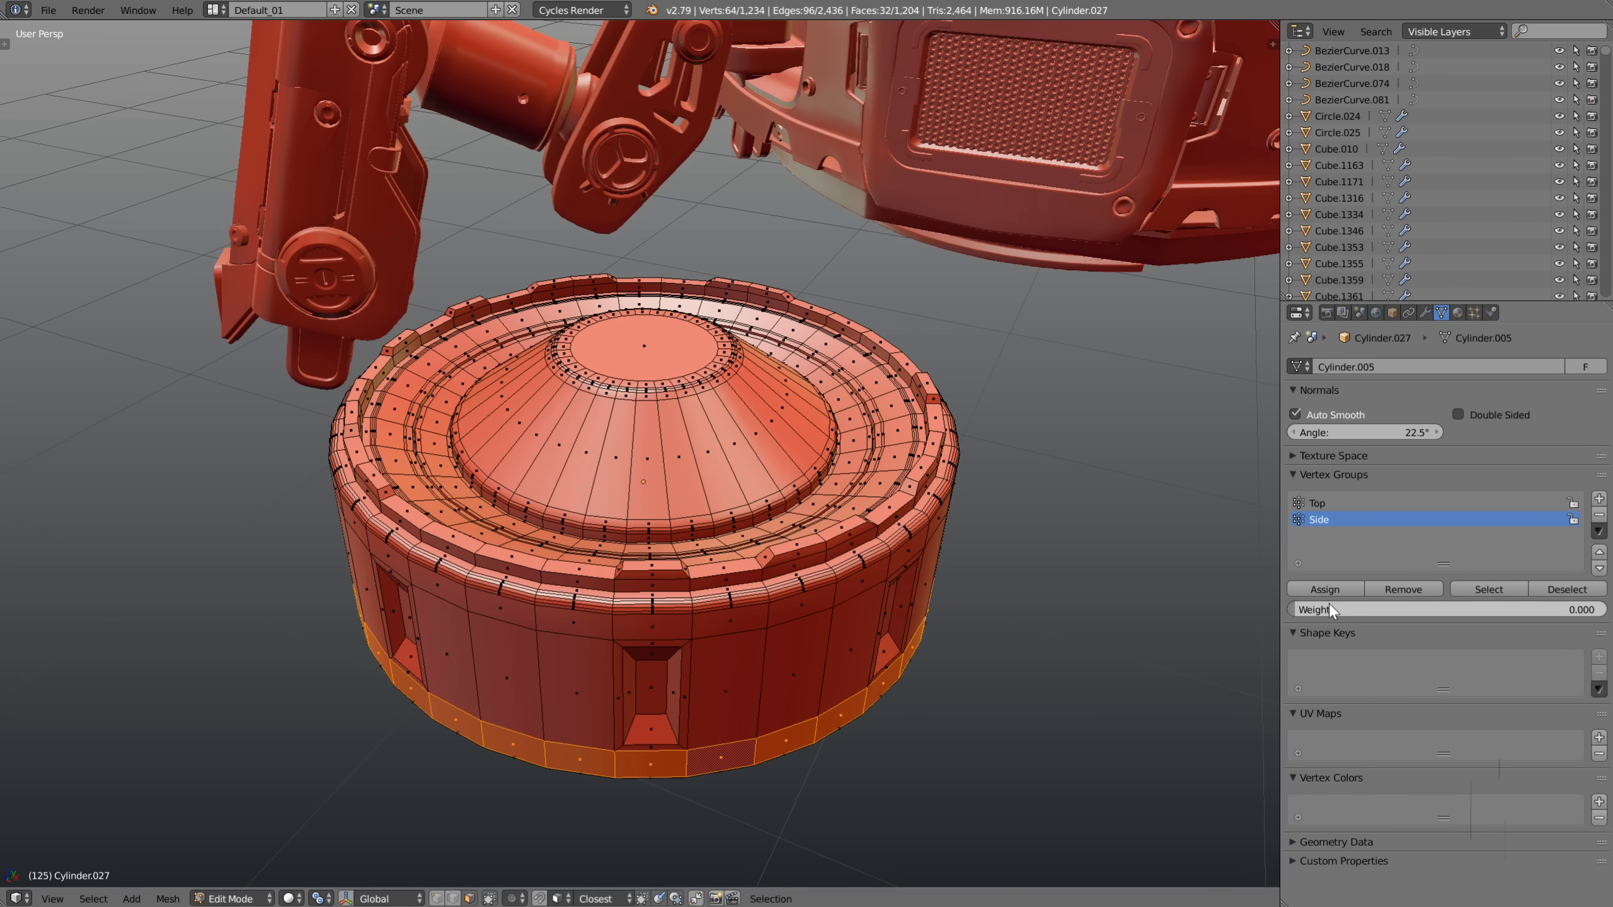
Clear the selection, switch to wireframe display and recall the faces saved in the Top vertex group
key("a")
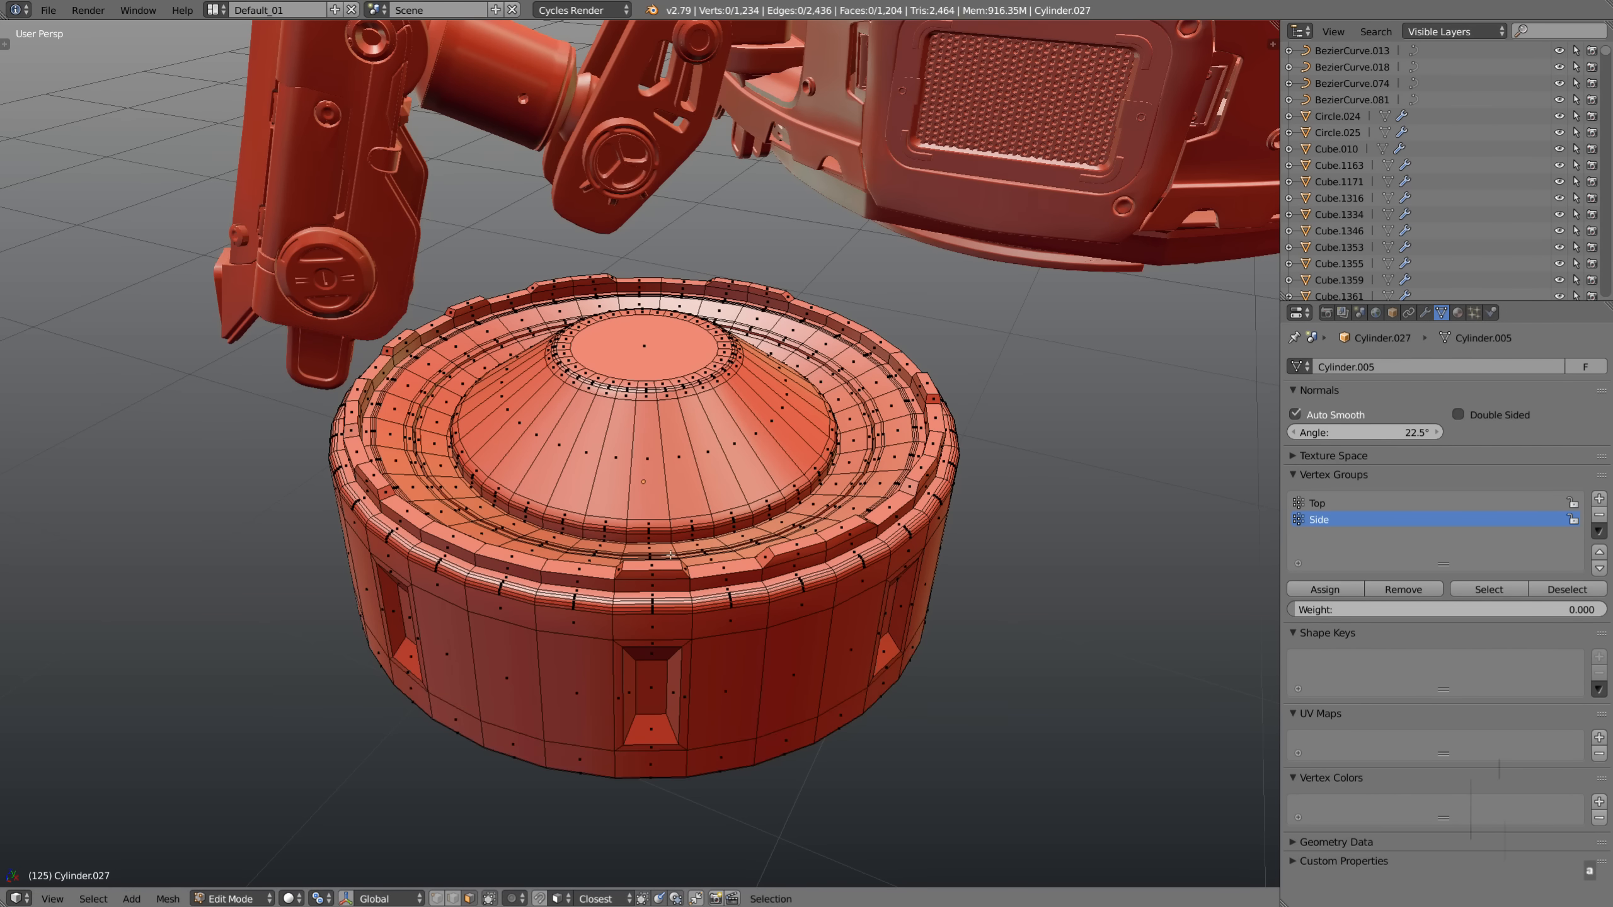
key("z")
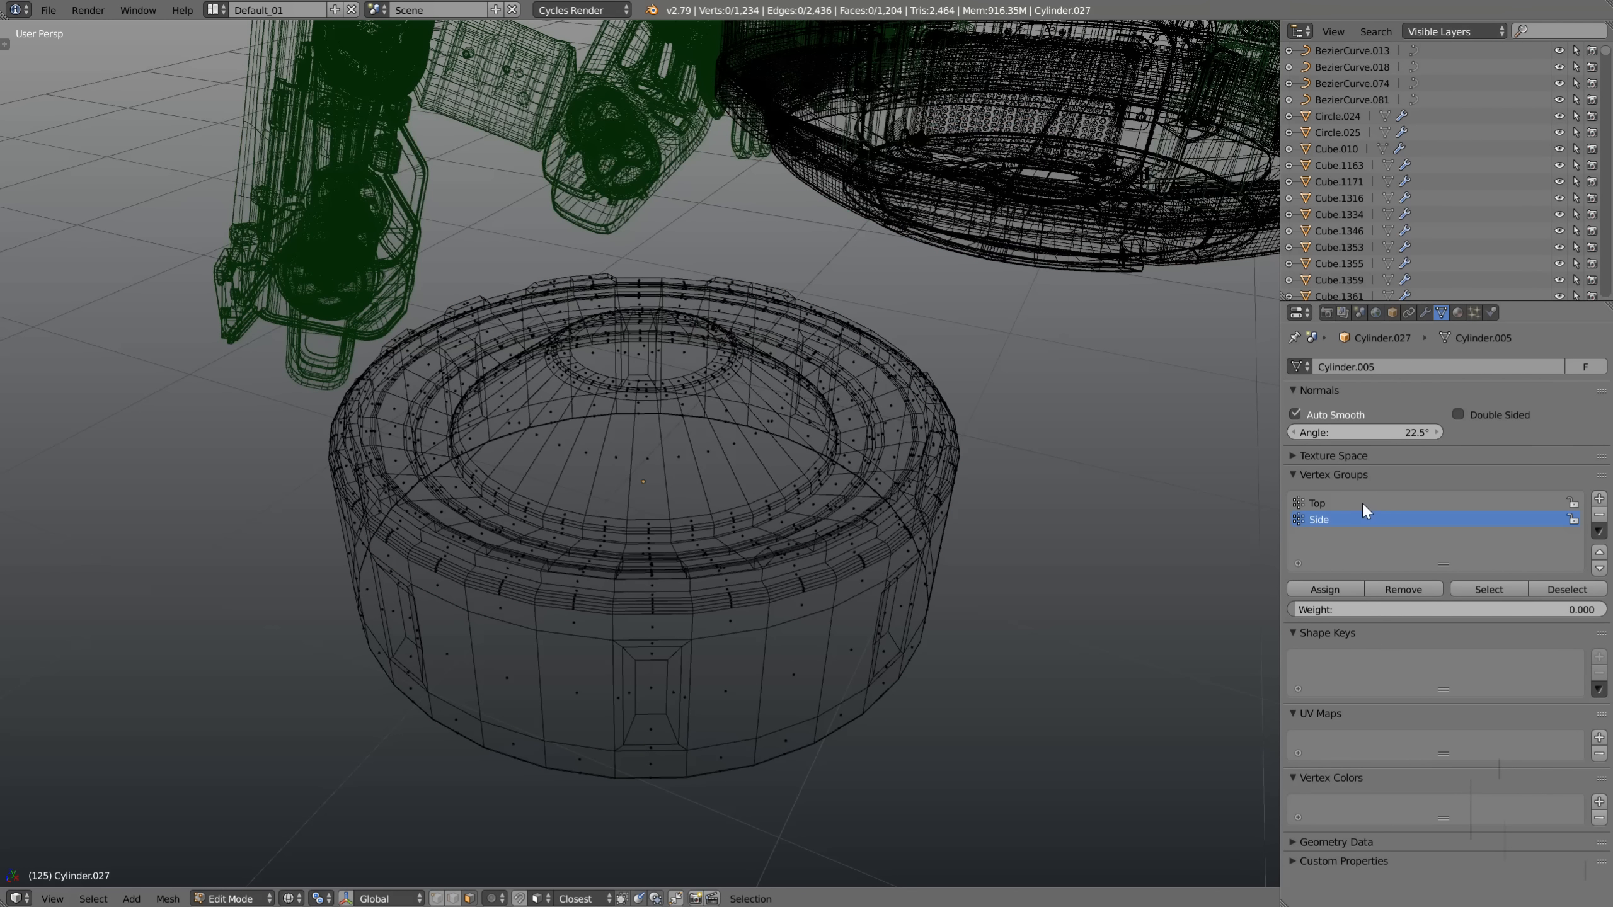
left_click(1357, 504)
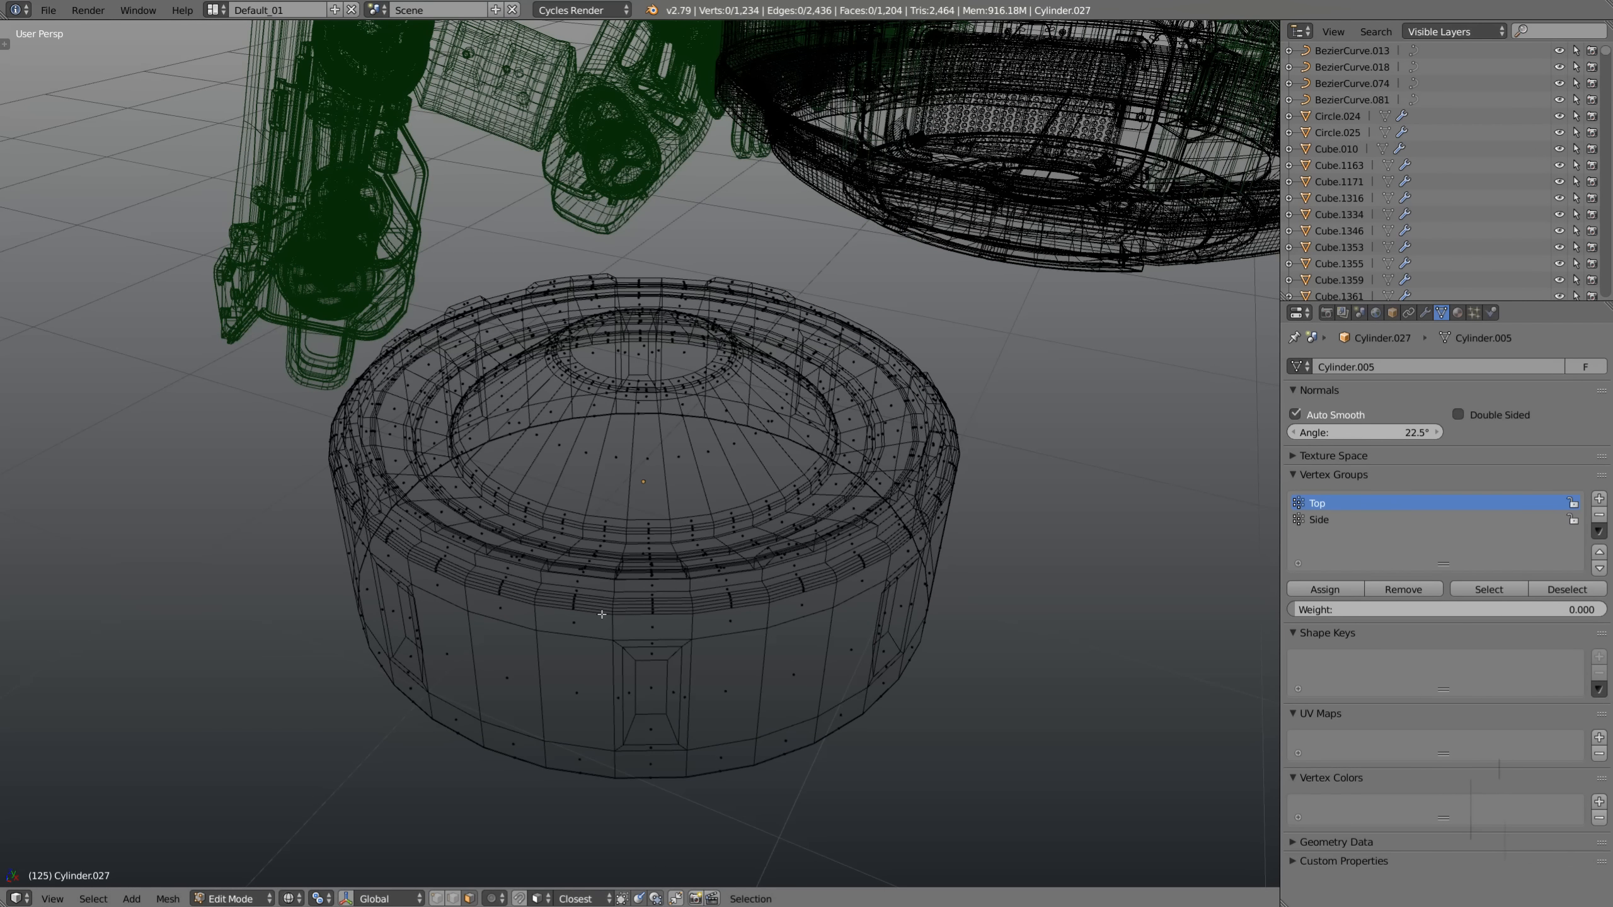
left_click(1489, 589)
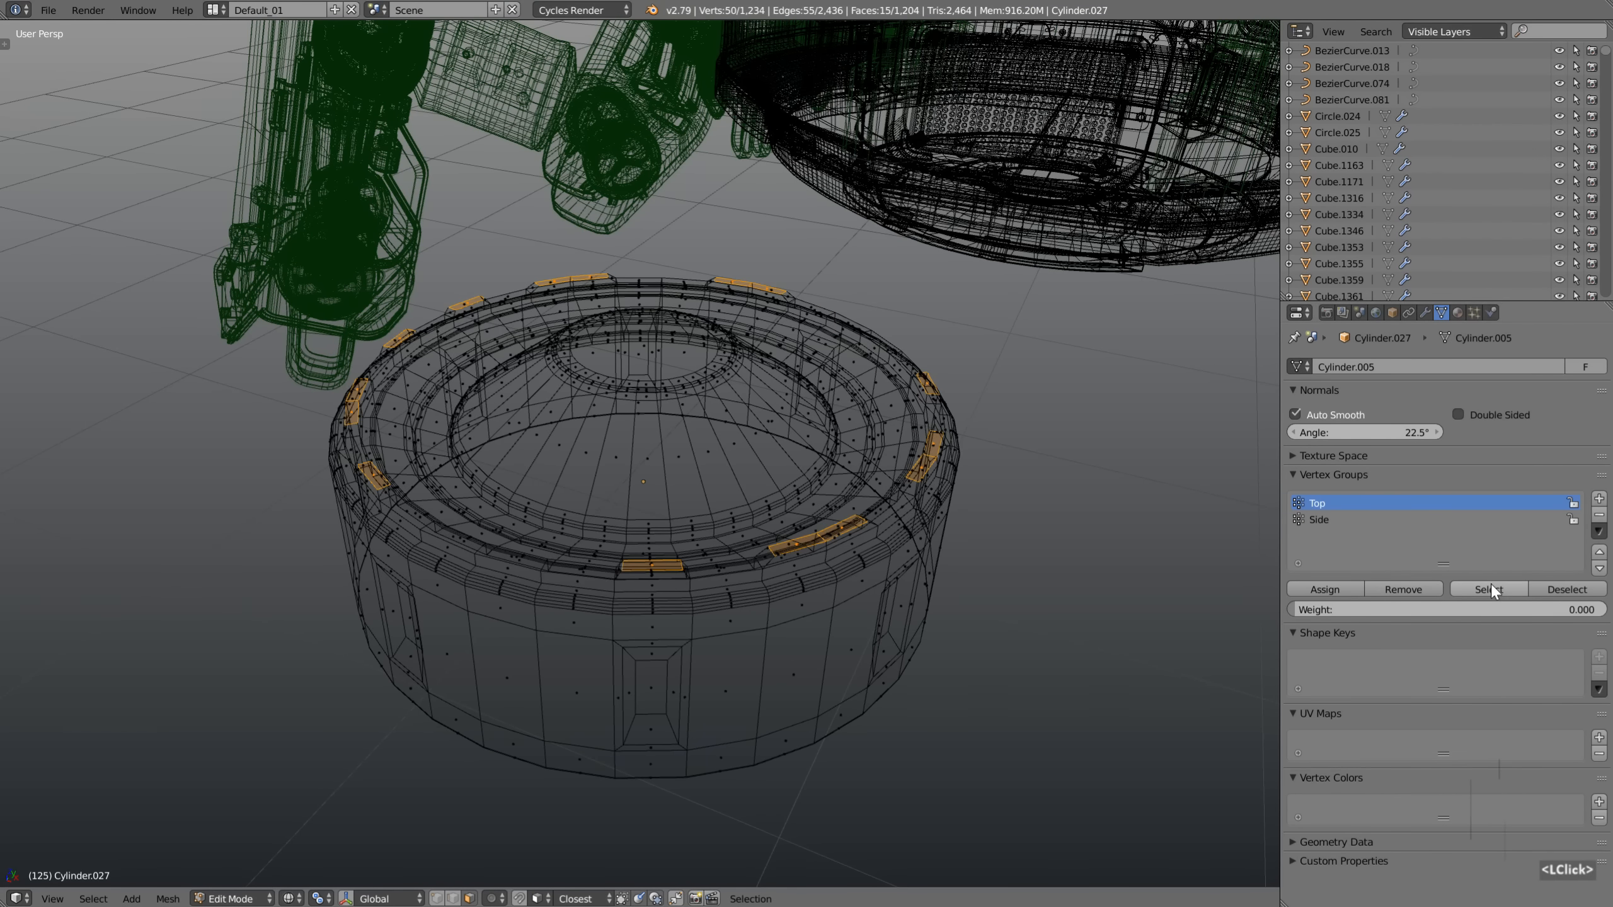
Clear the selection and recall the face loop saved in the Side vertex group
key("a")
left_click(1327, 519)
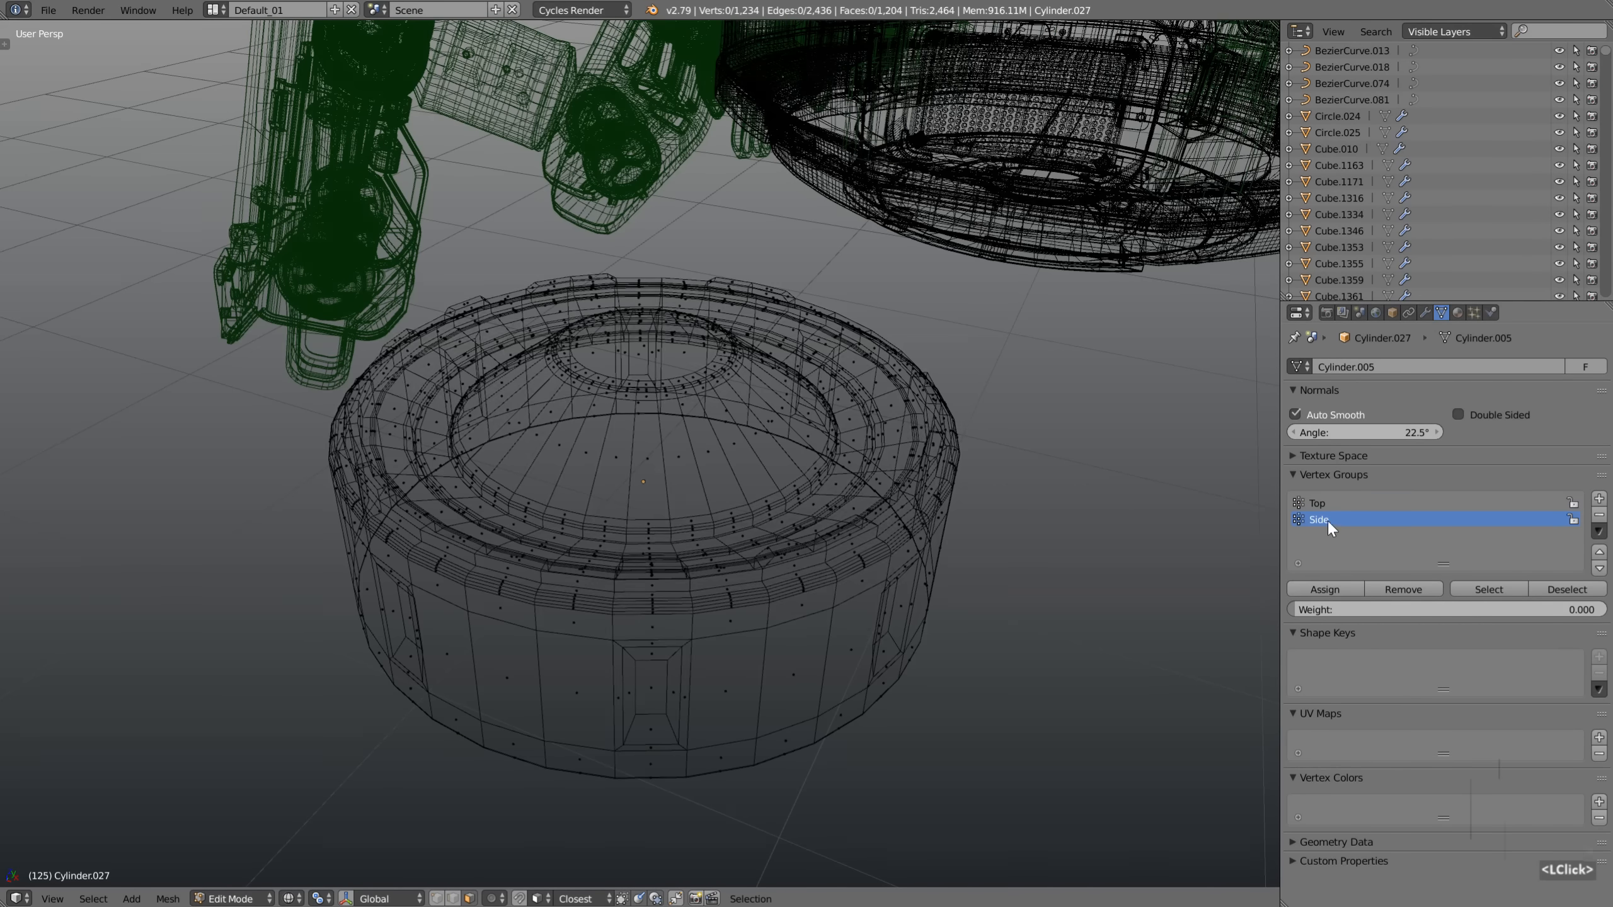
left_click(1500, 585)
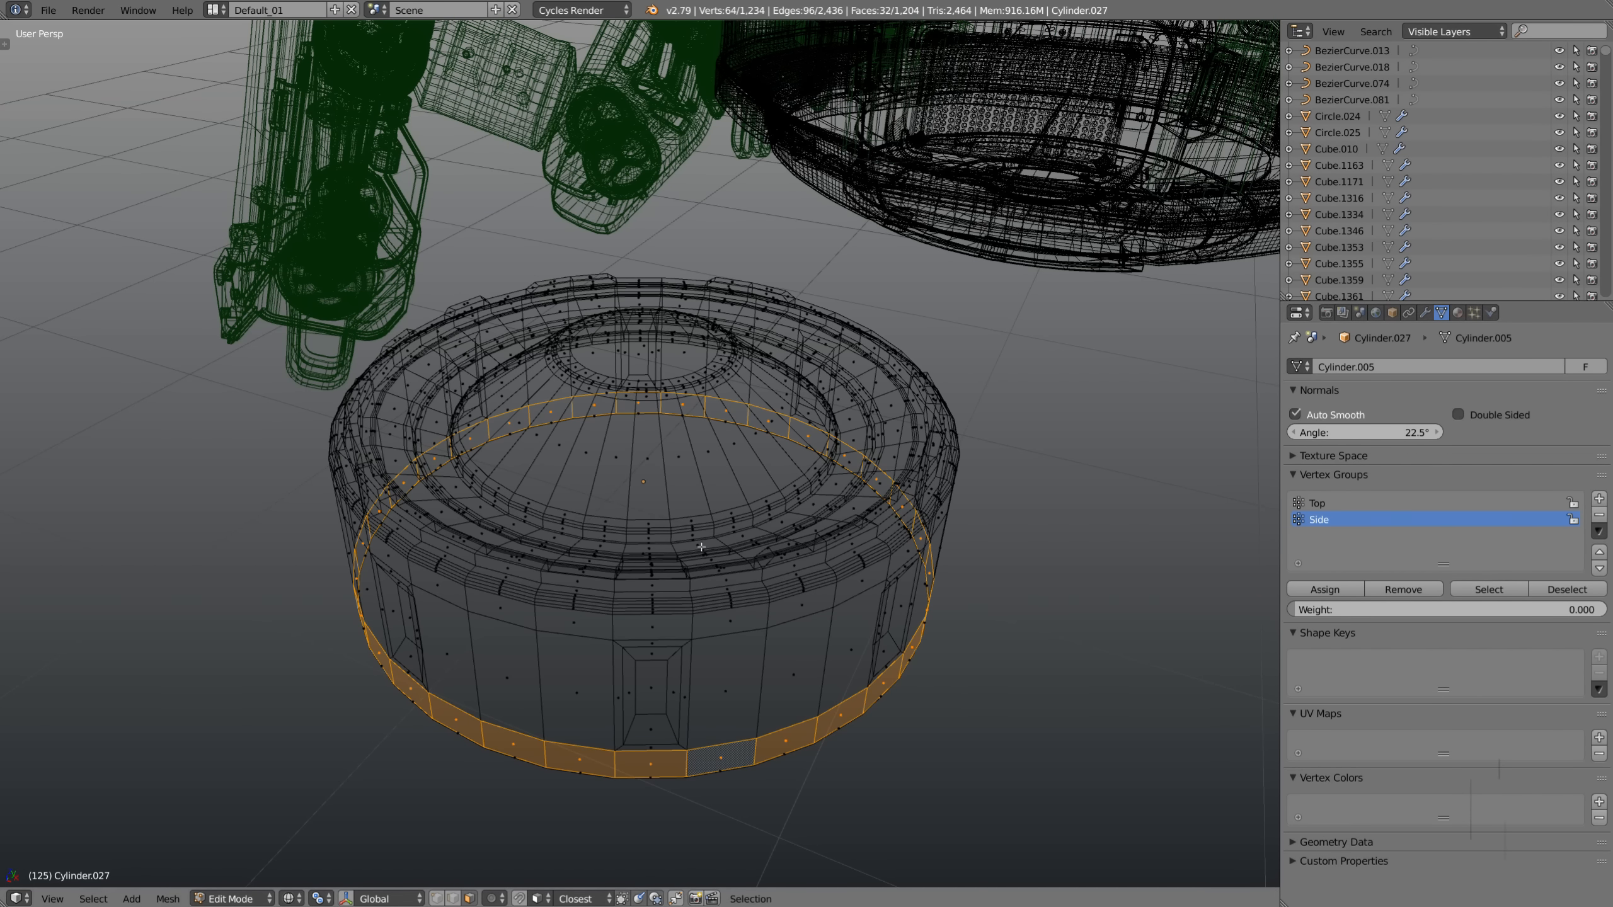
Select the entire mesh and deselect the faces belonging to the Side vertex group
key("a")
key("a")
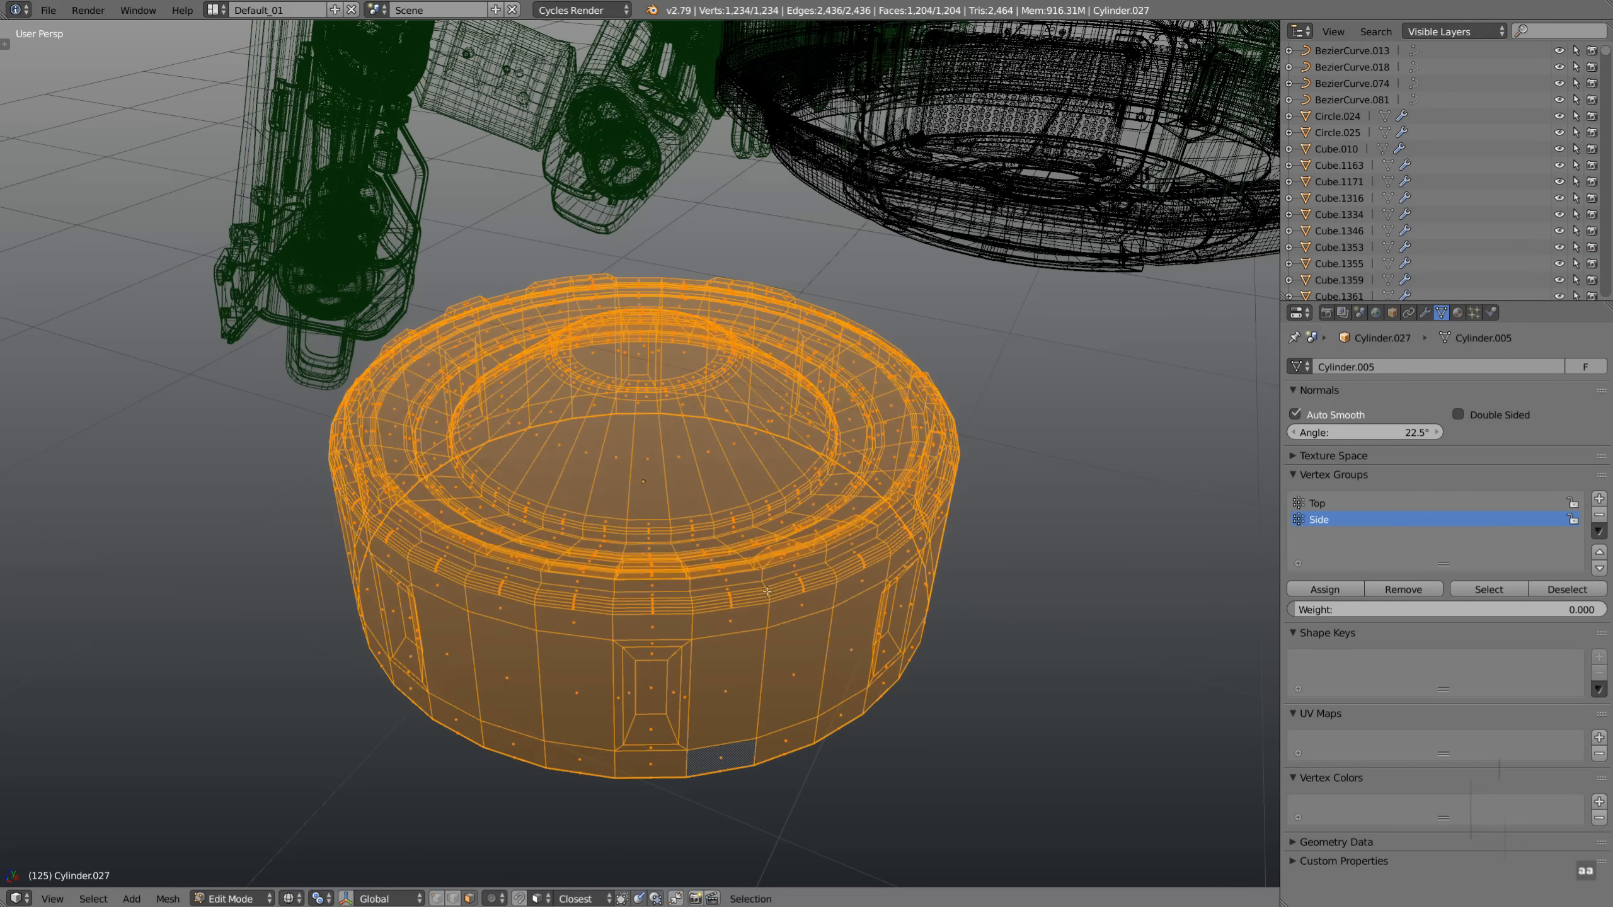
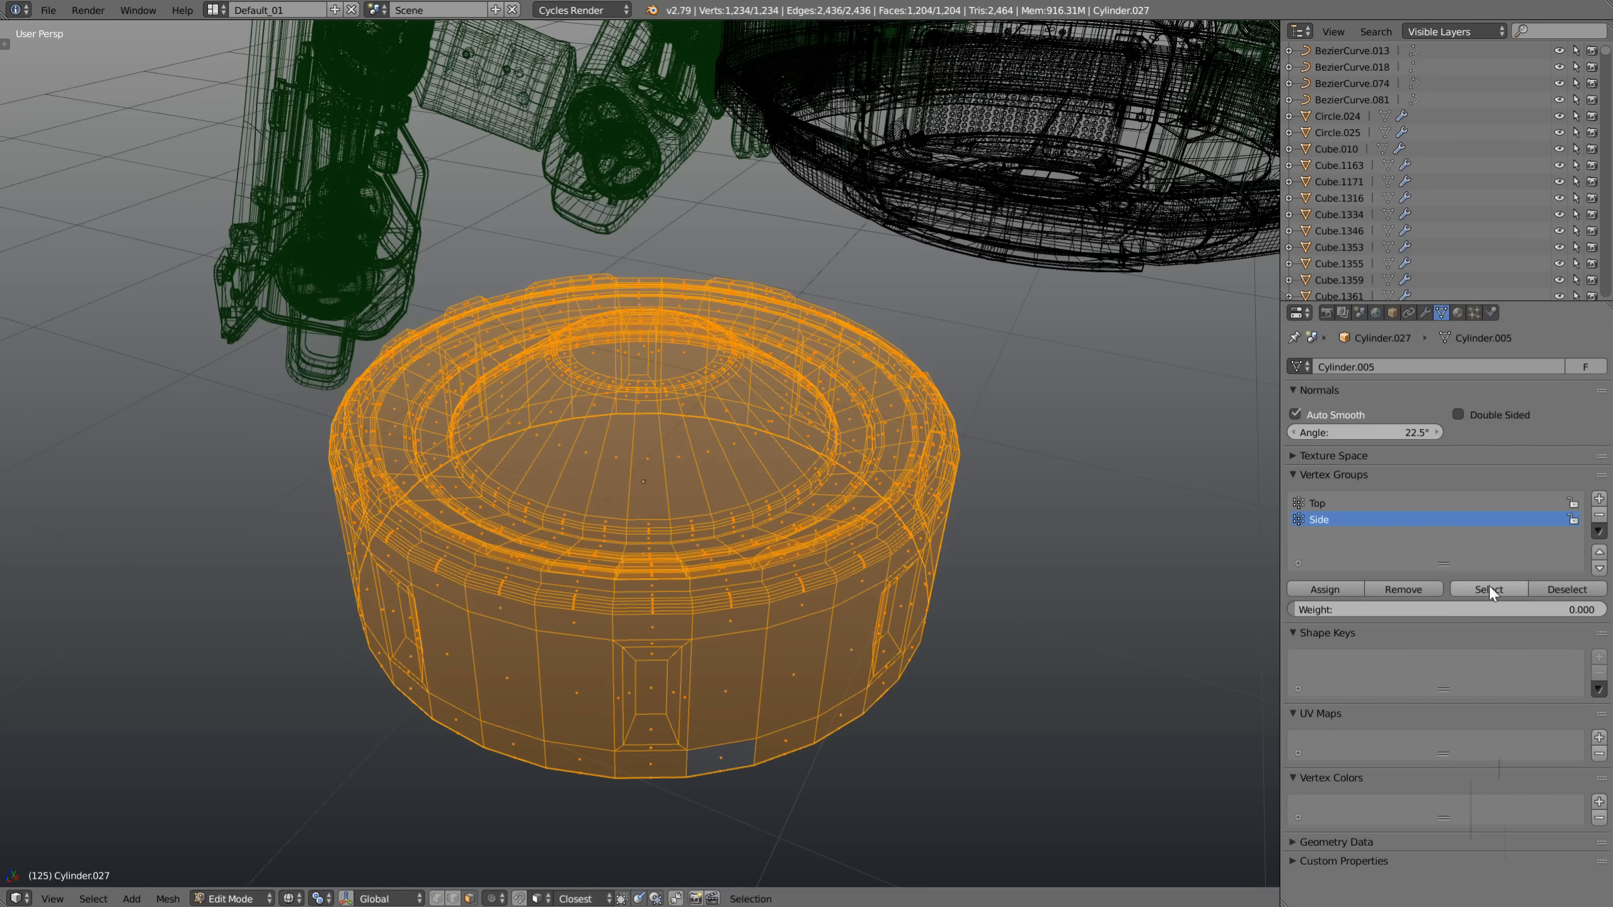
left_click(1573, 589)
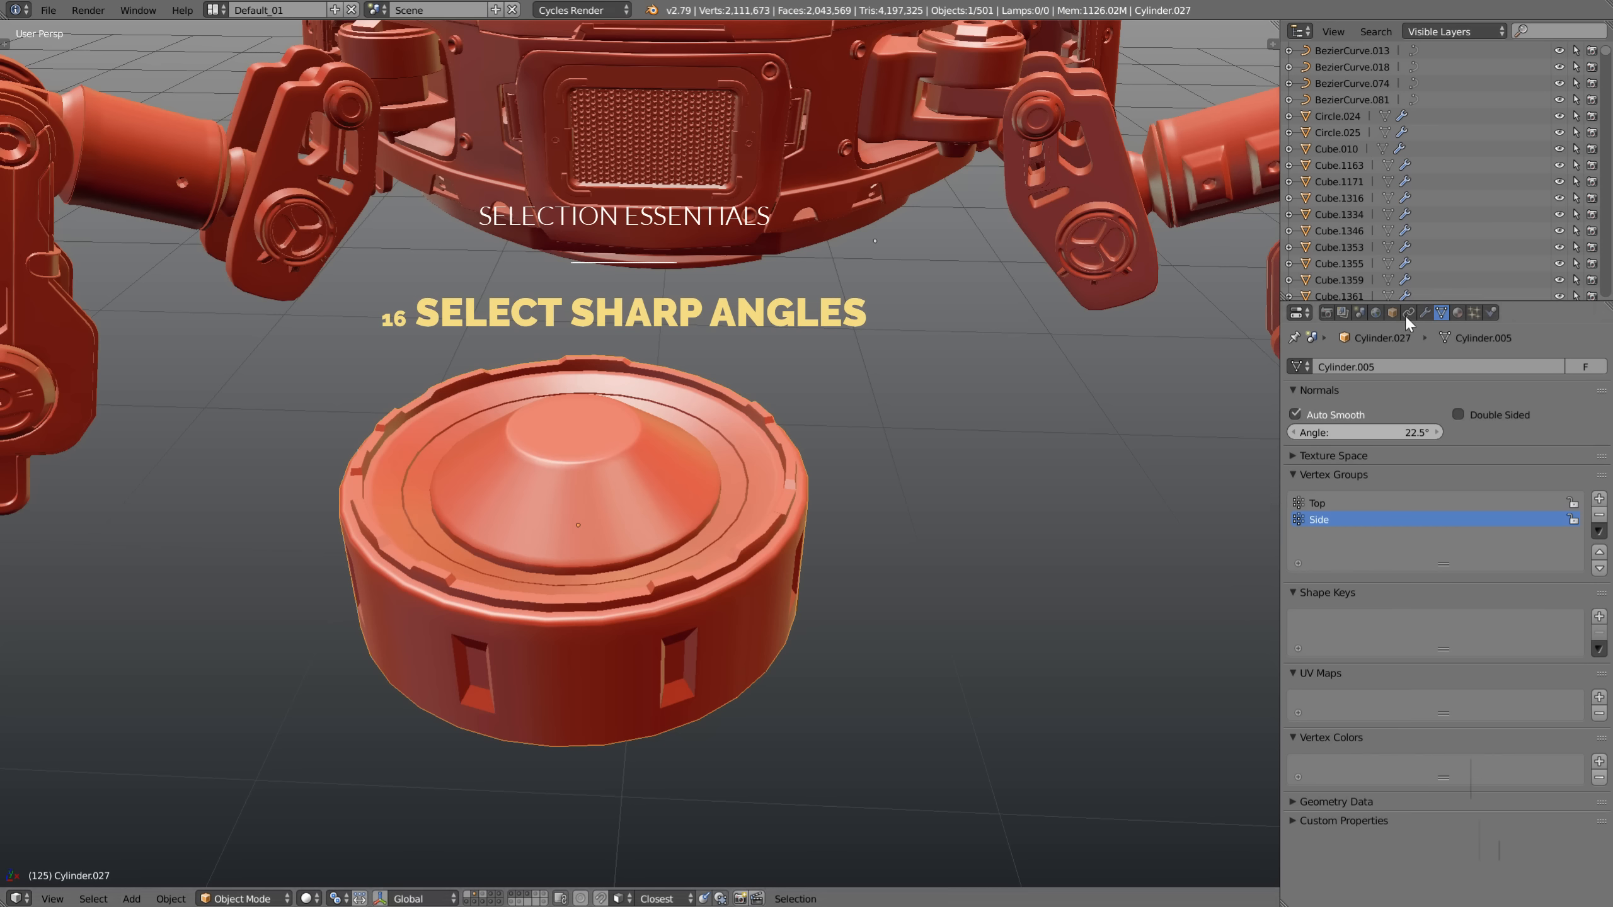
Add a Bevel modifier to the round part and check the bevelled edges in wireframe display
left_click(1425, 312)
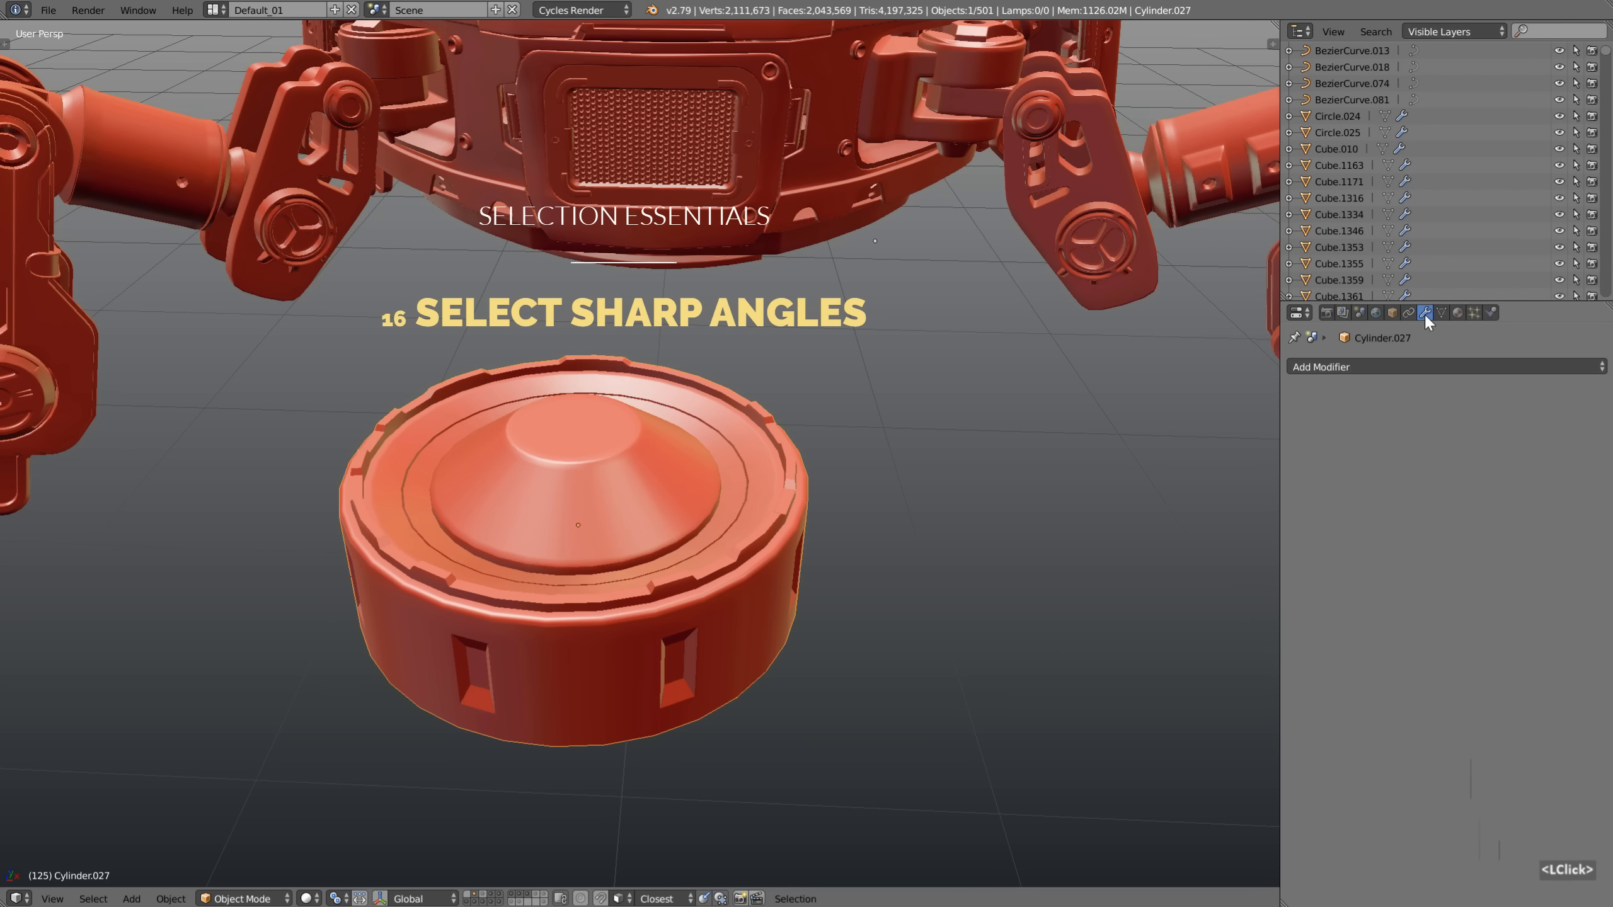
left_click(1396, 367)
left_click(1255, 422)
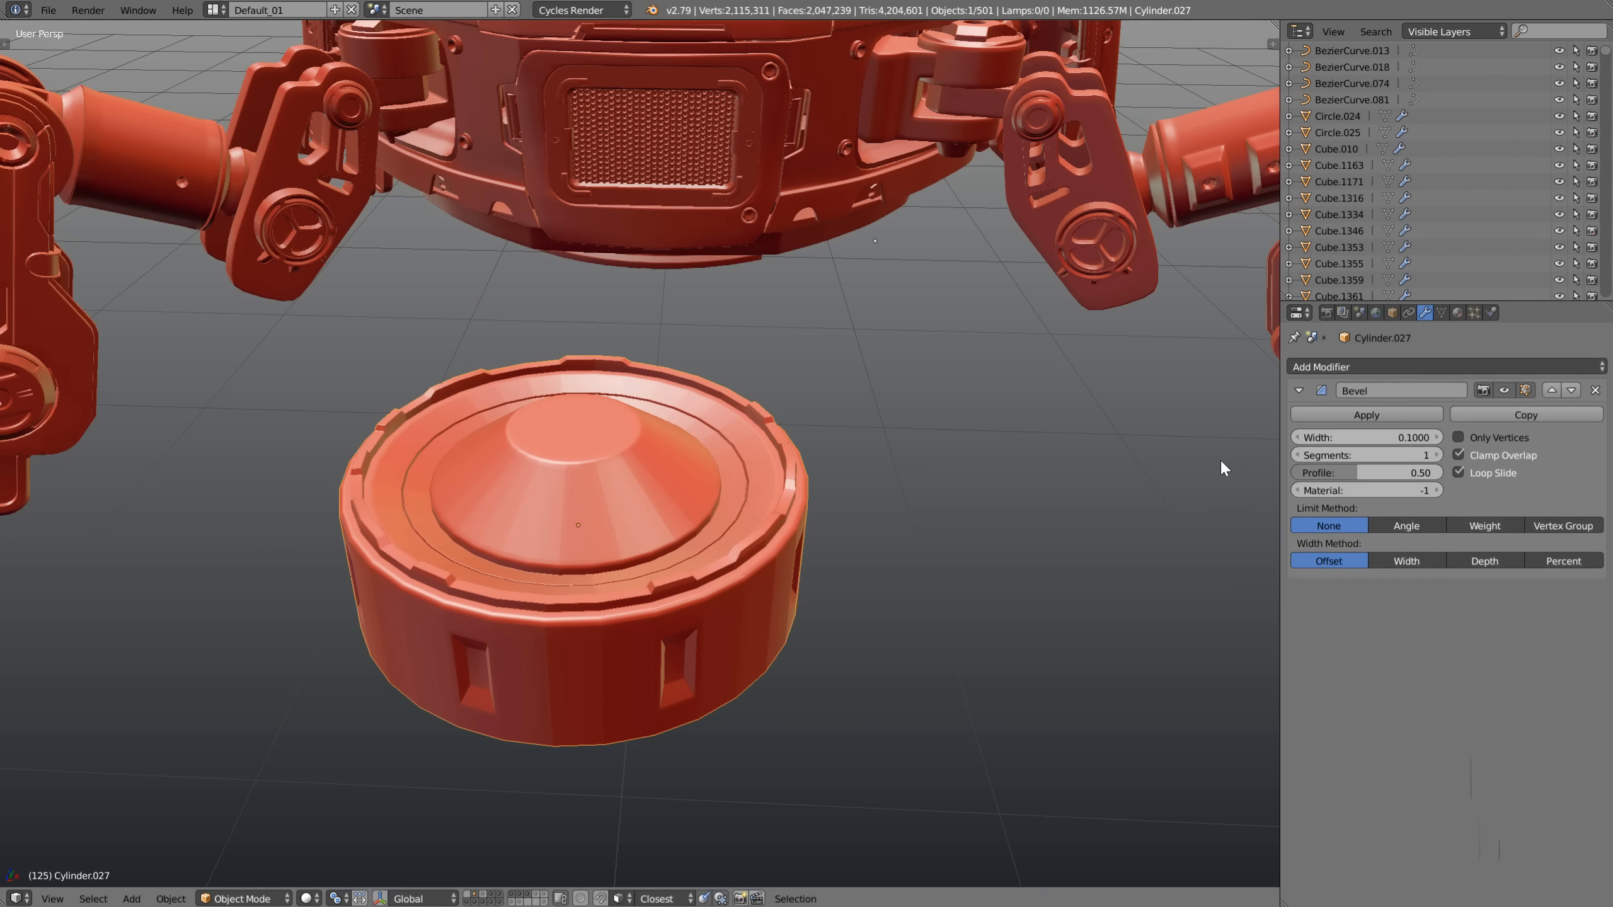
scroll(607, 572, "up", 2)
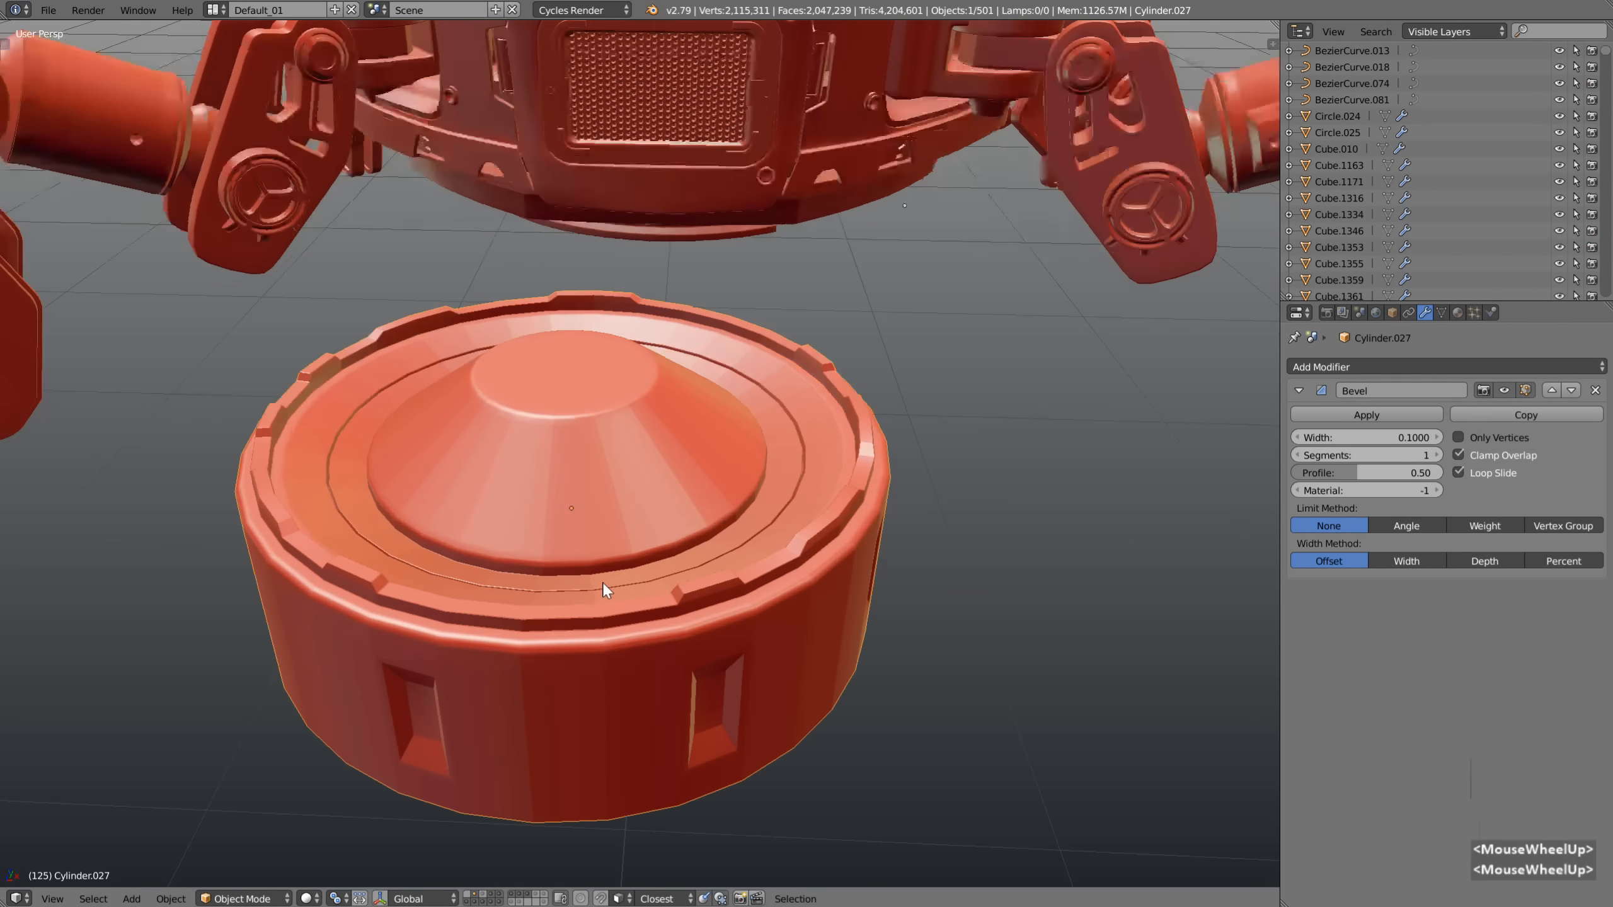
key("z")
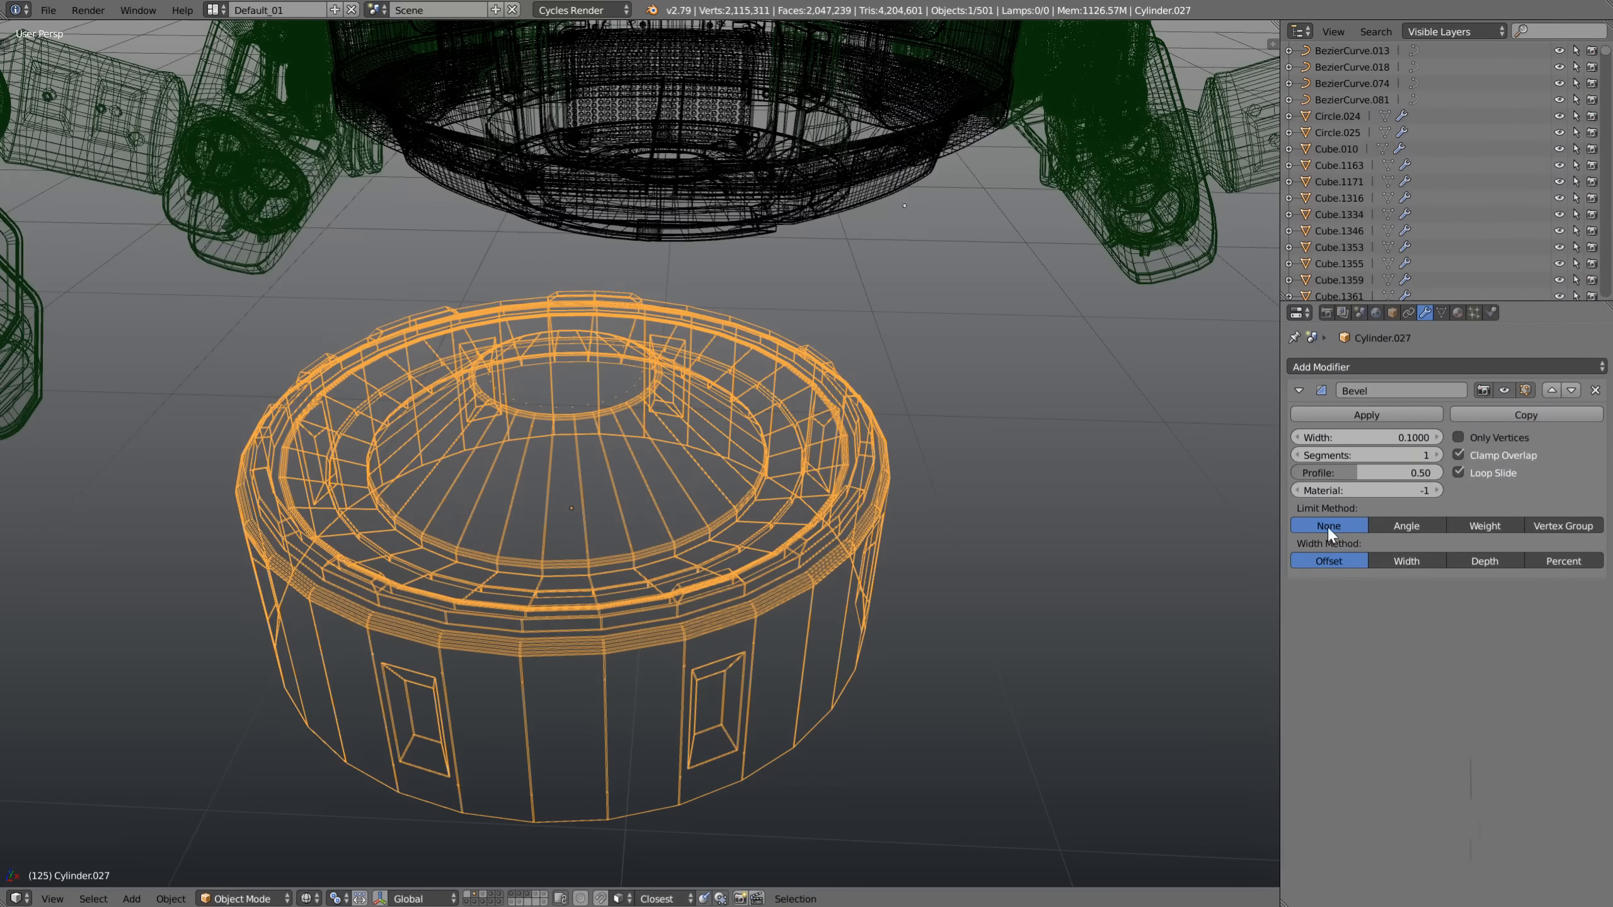
Limit the bevel by angle, examine the part in shaded display and enter mesh editing
left_click(1406, 525)
key("z")
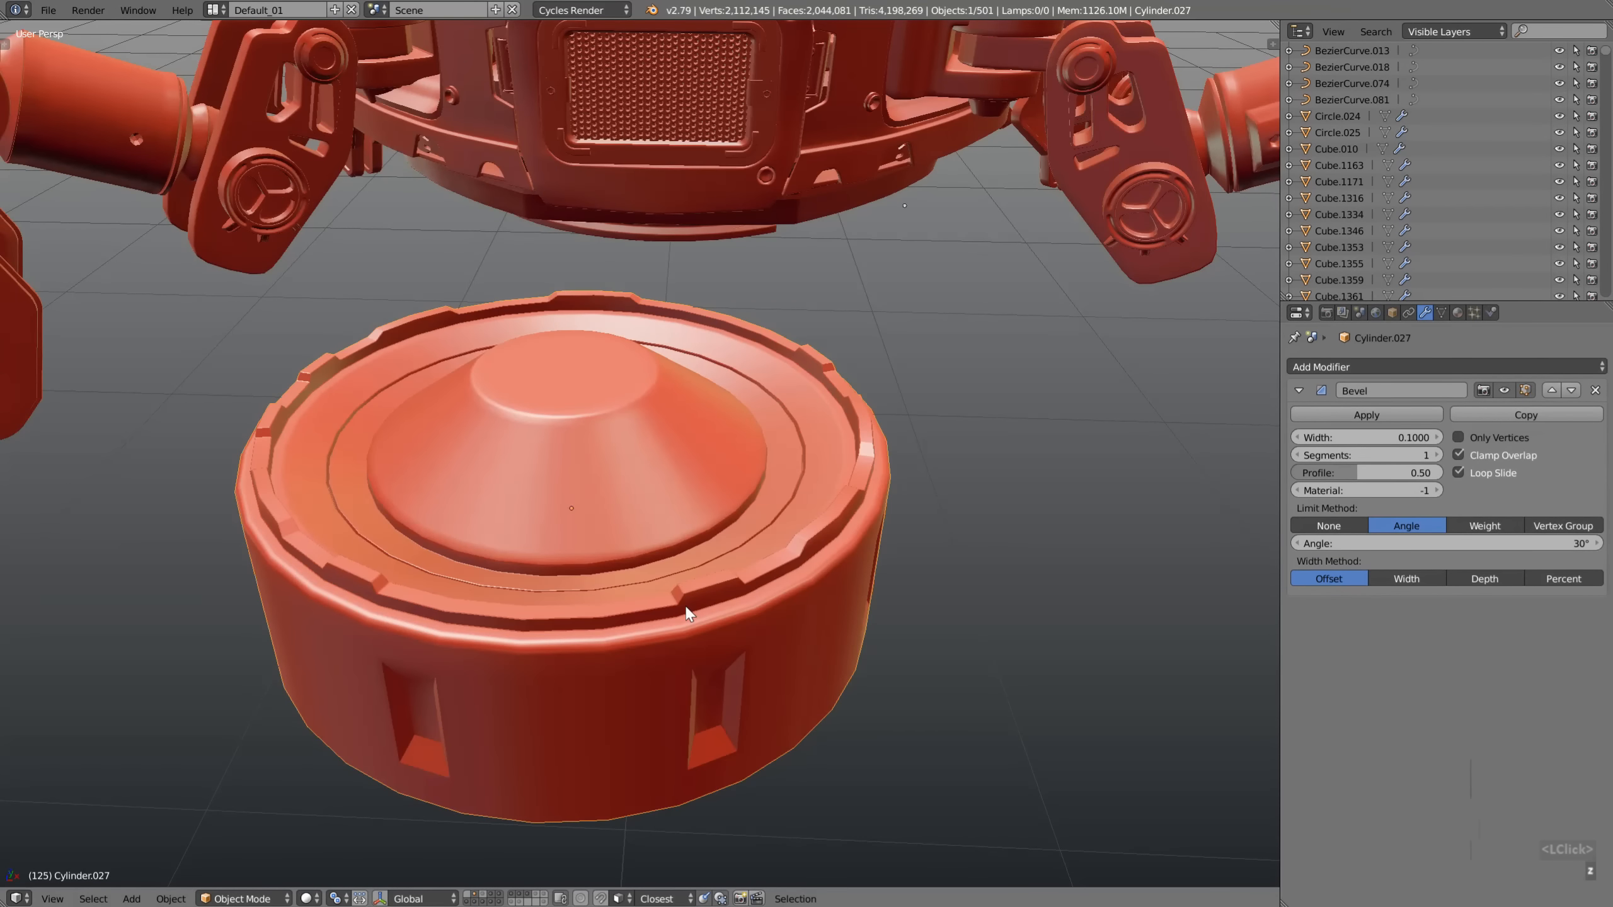
middle_click_drag(687, 608, 562, 450)
scroll(593, 567, "down", 3)
key("Tab")
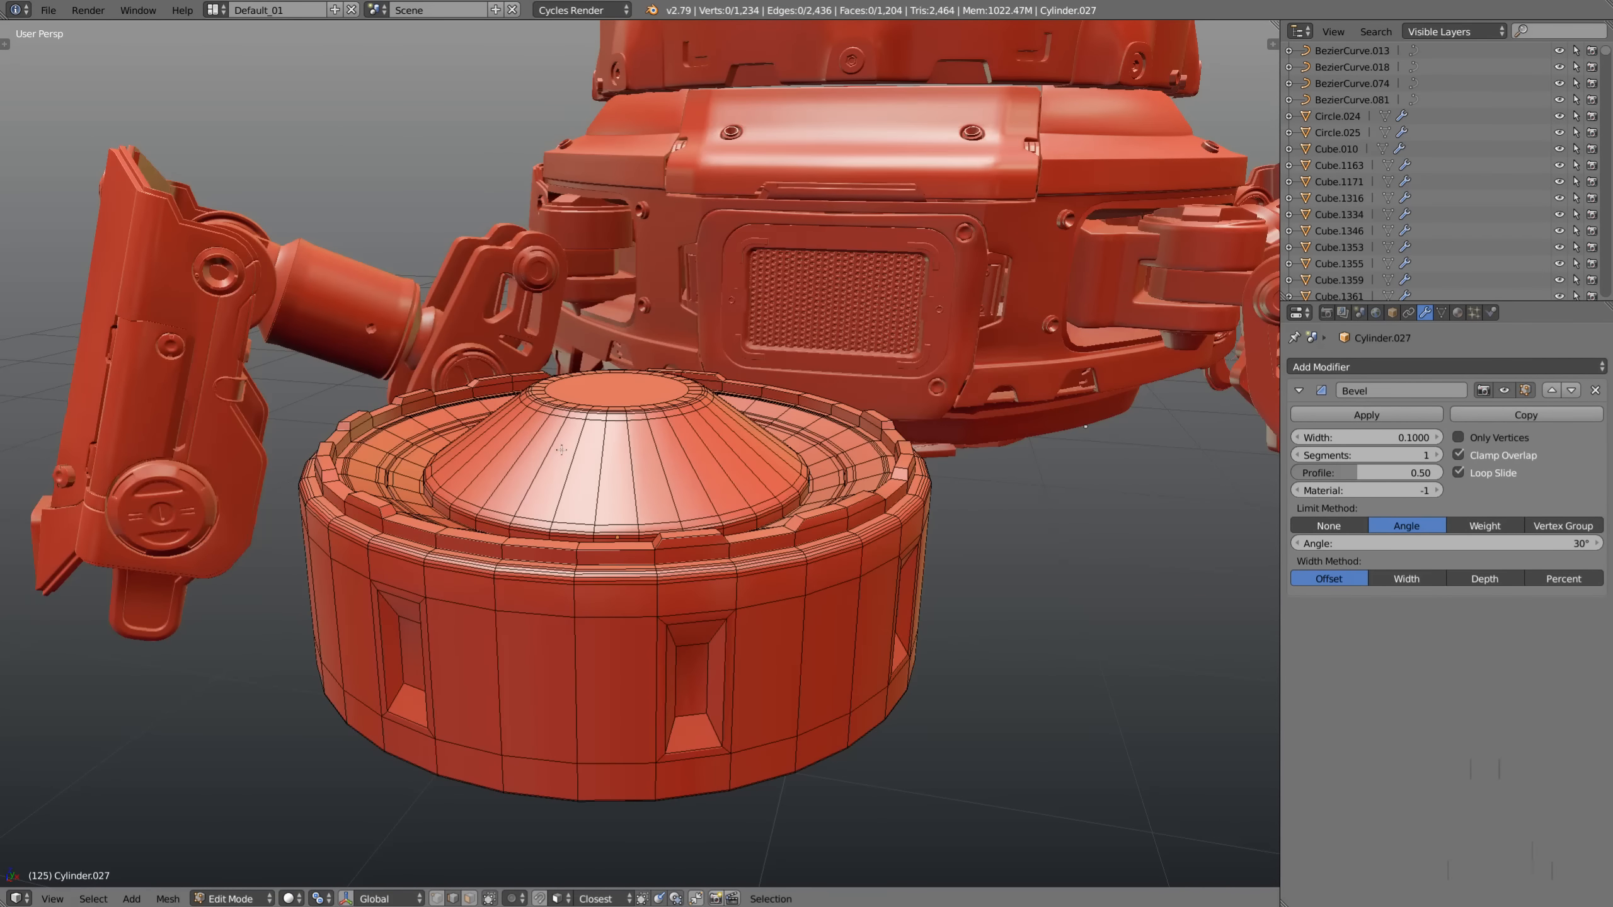
Set the Bevel modifier's limit method to Weight and check the part in shaded Object Mode
key("z")
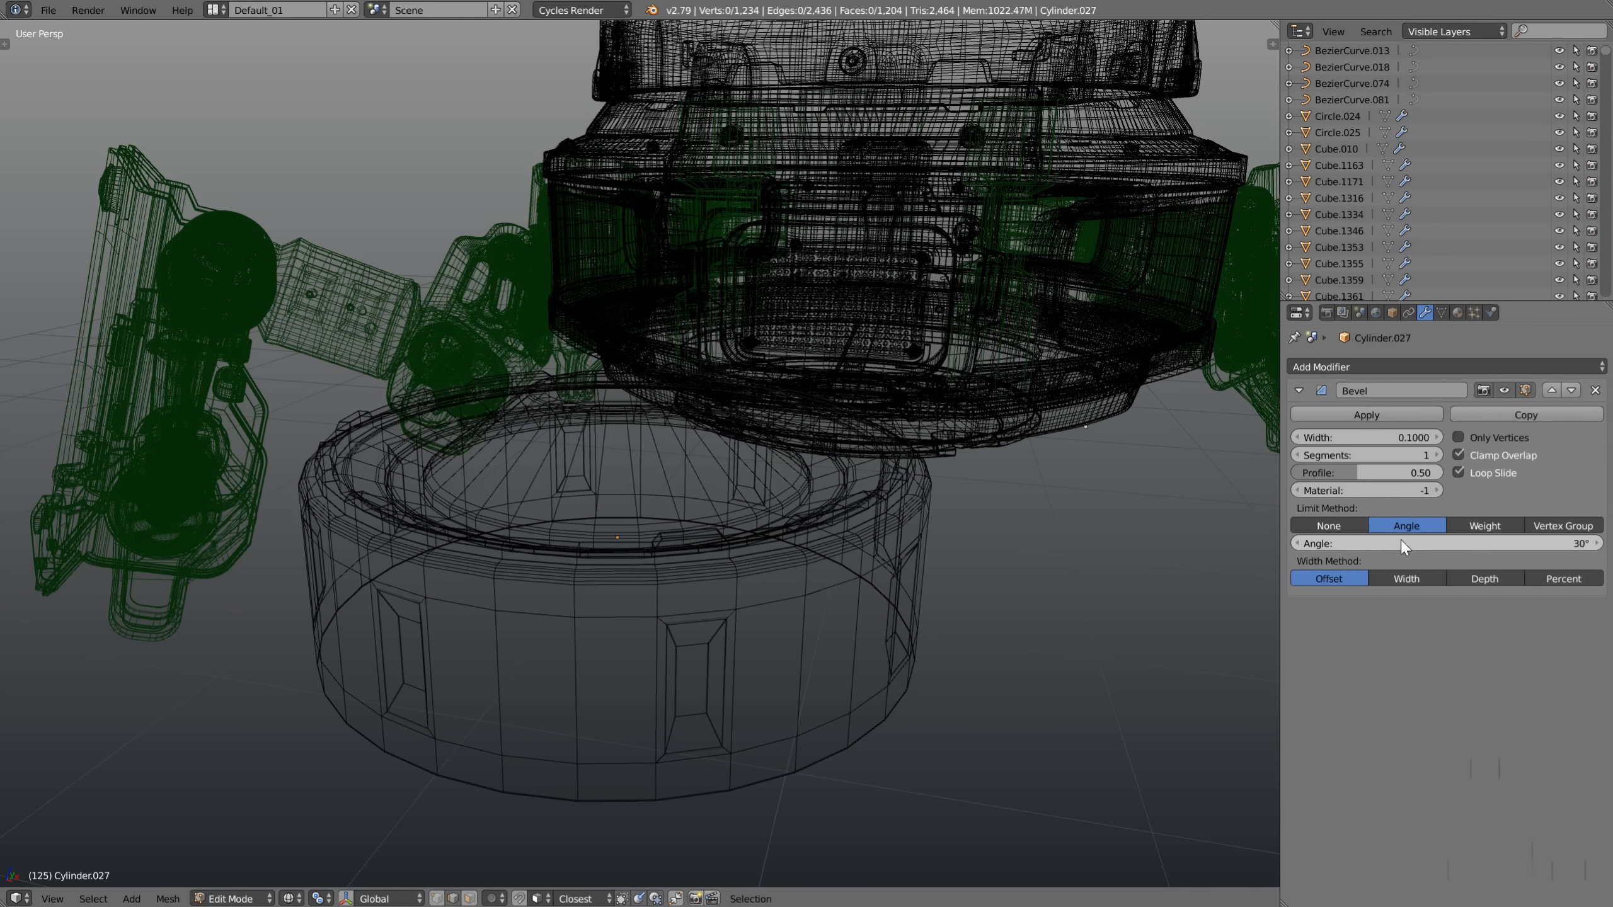
left_click(1476, 526)
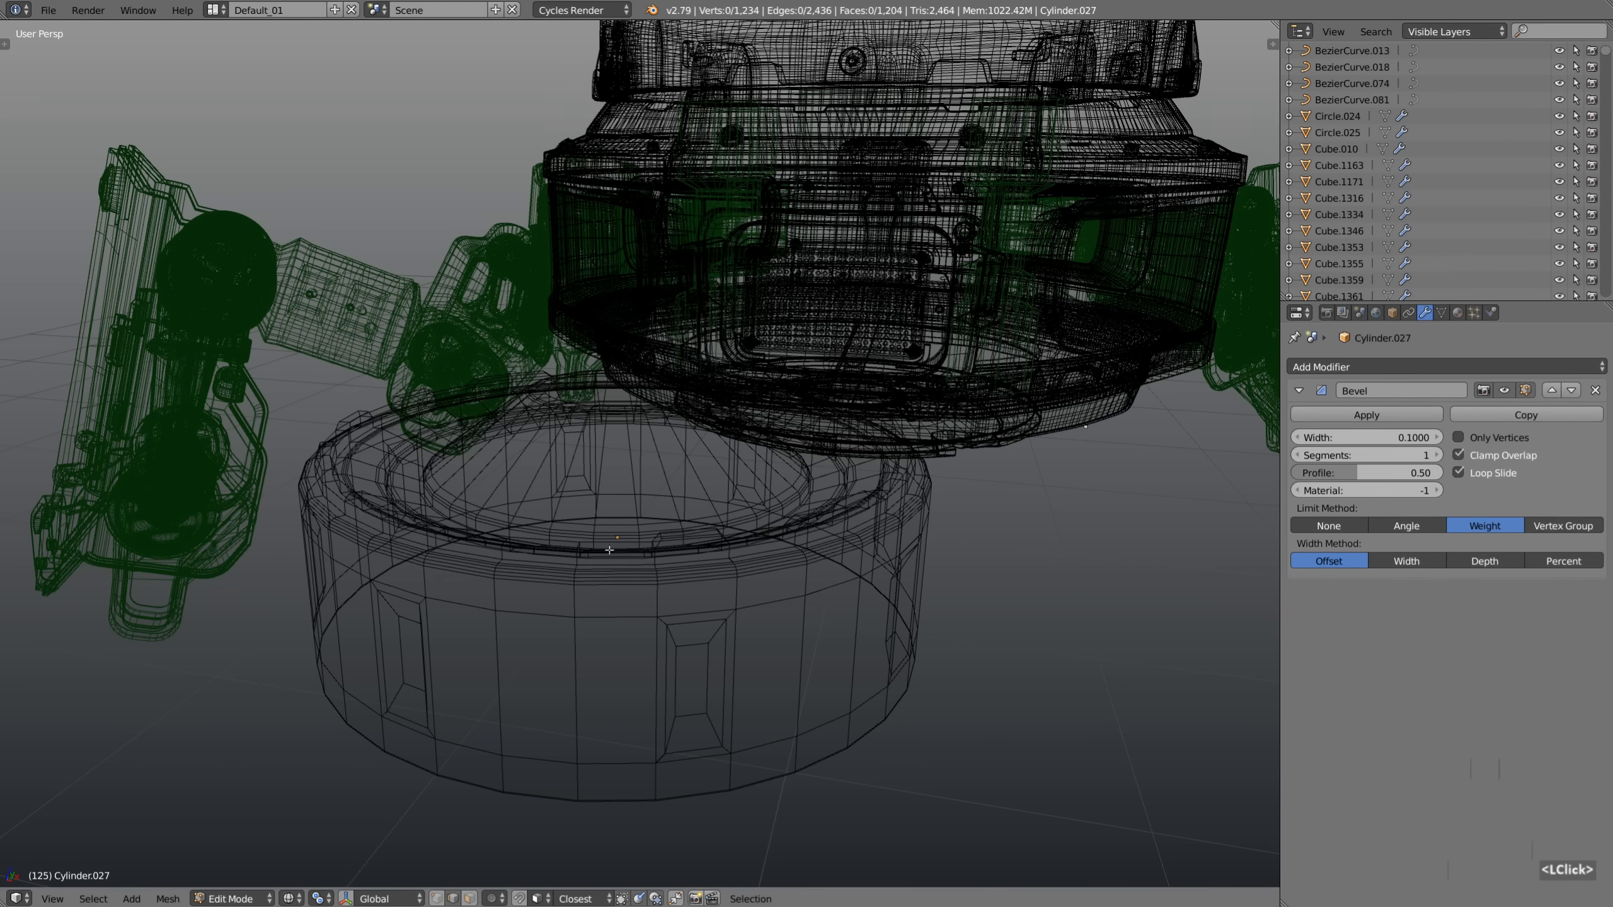
key("Tab")
key("z")
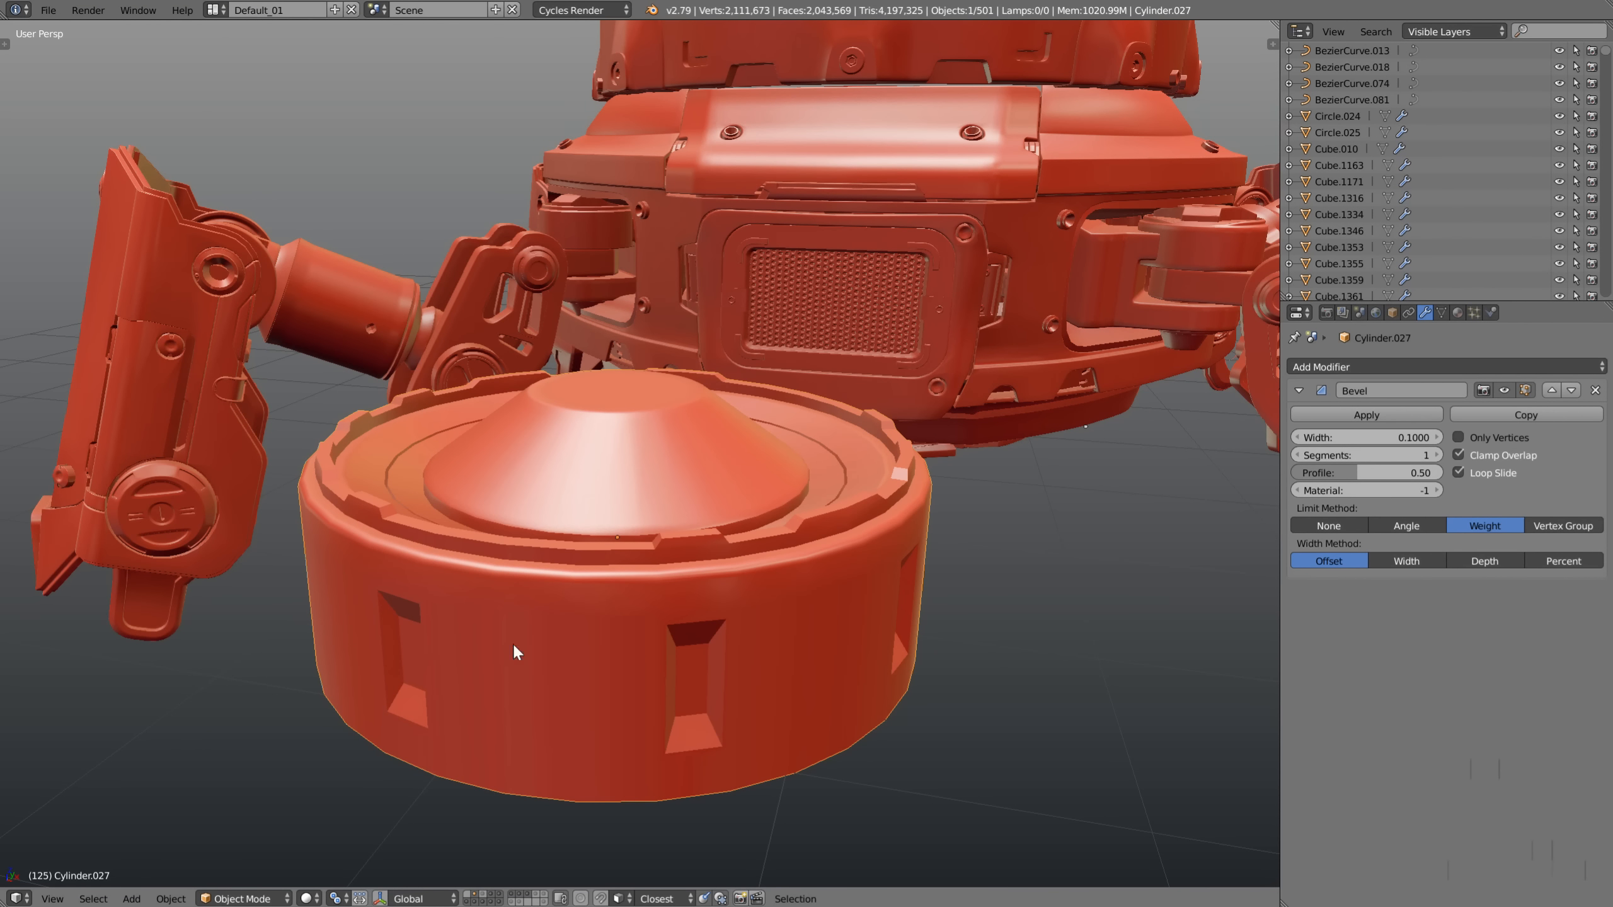
Select all sharp edges of the part's mesh with a sharpness of 30° and show the operator's settings
key("Tab")
left_click(93, 898)
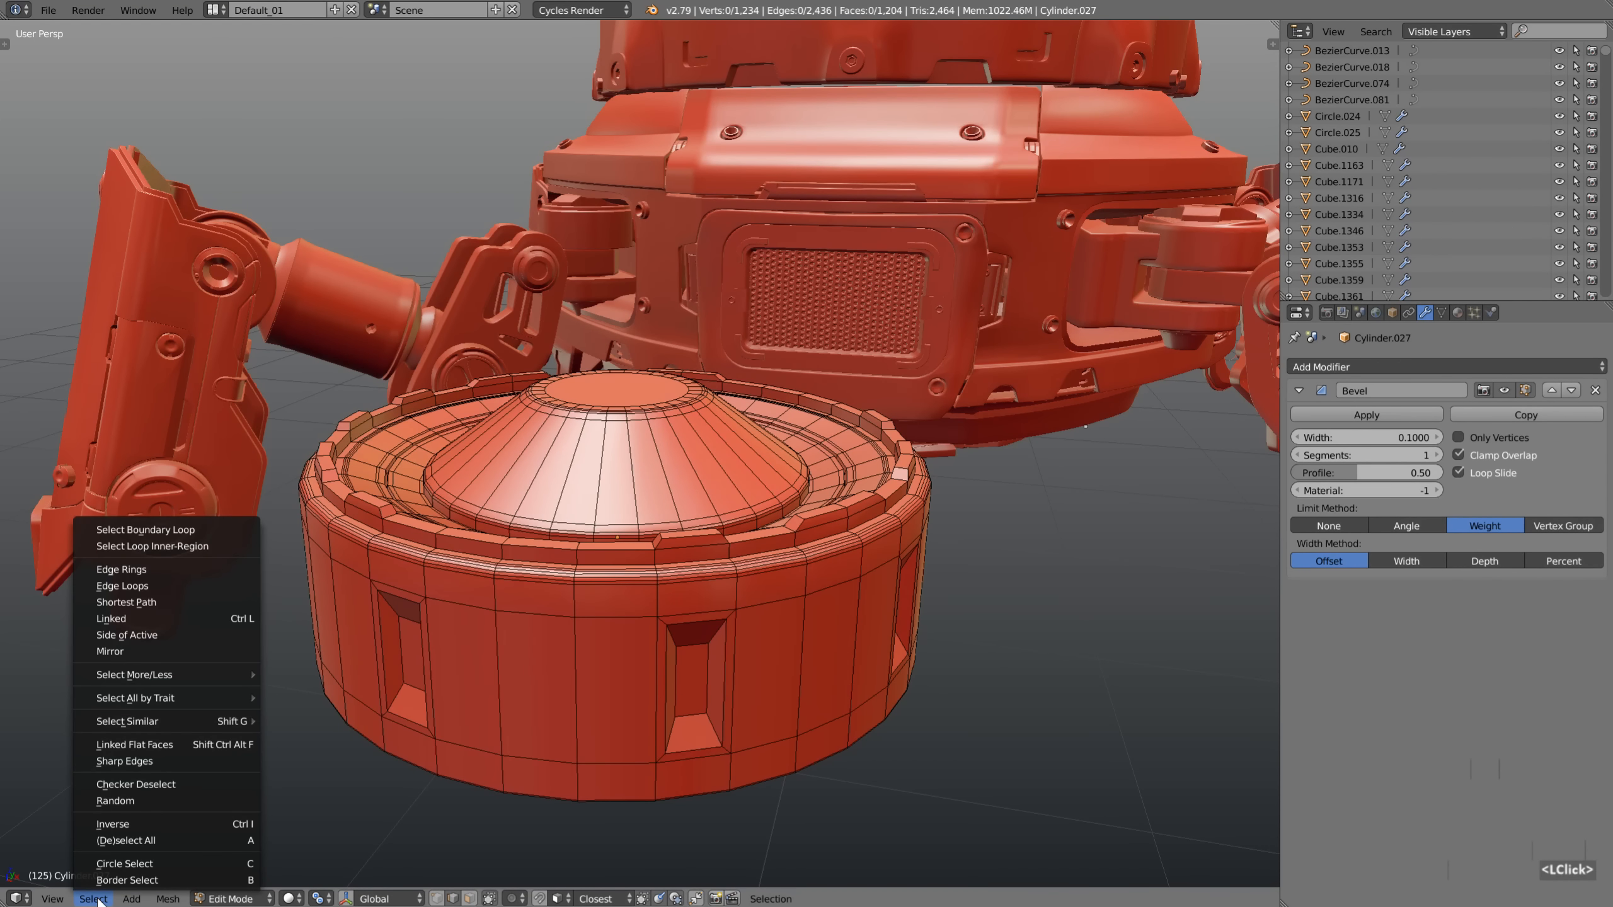
left_click(183, 762)
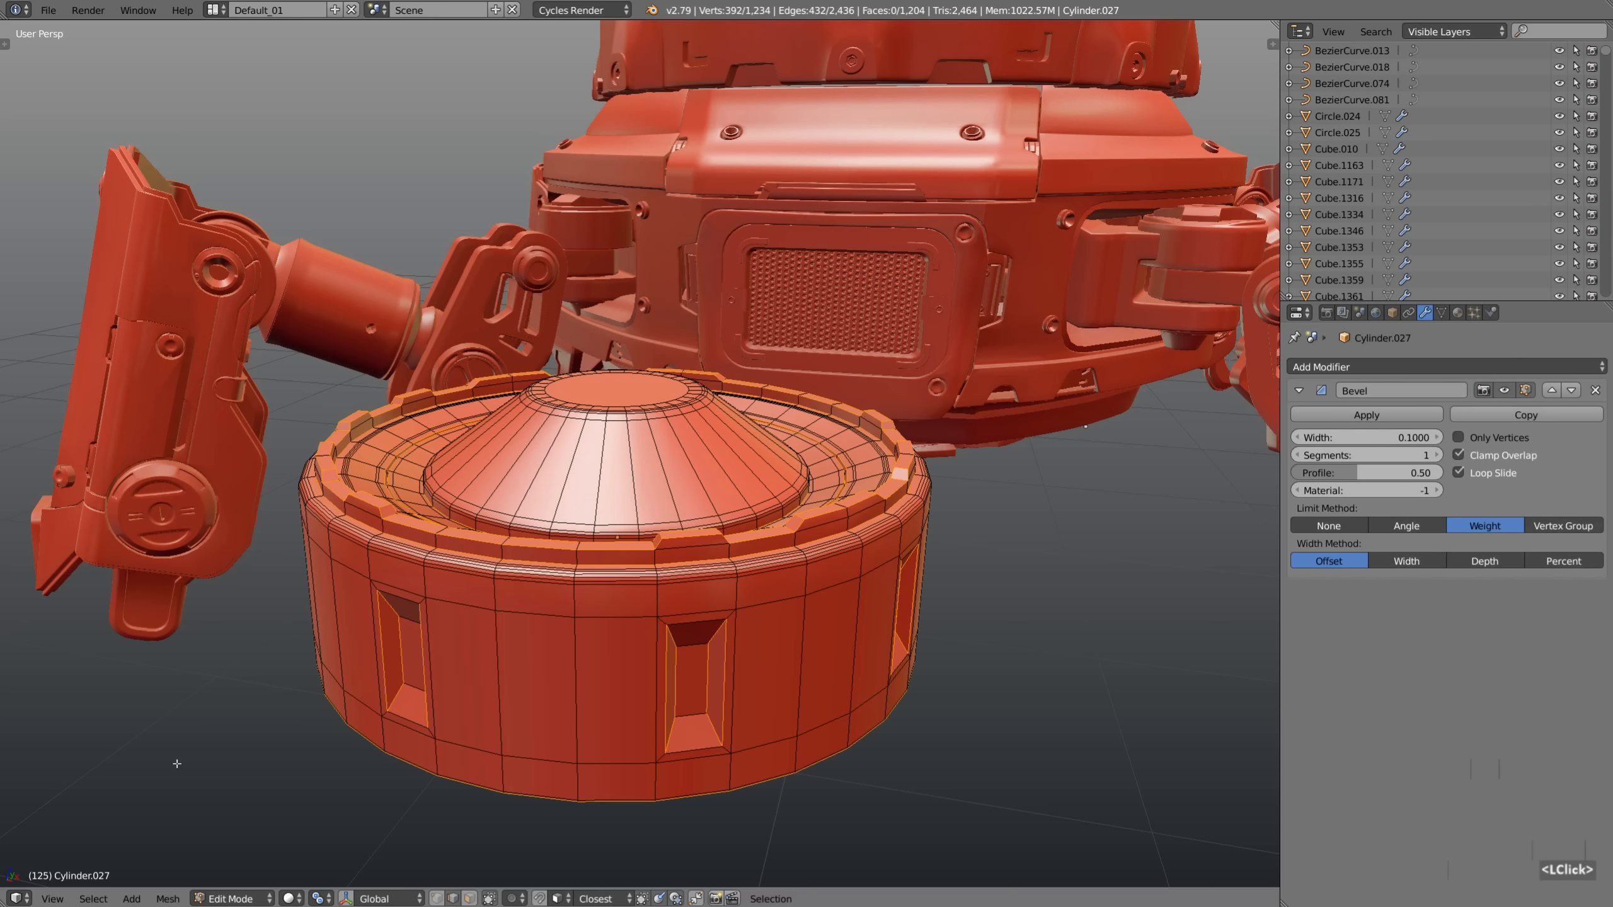
key("F6")
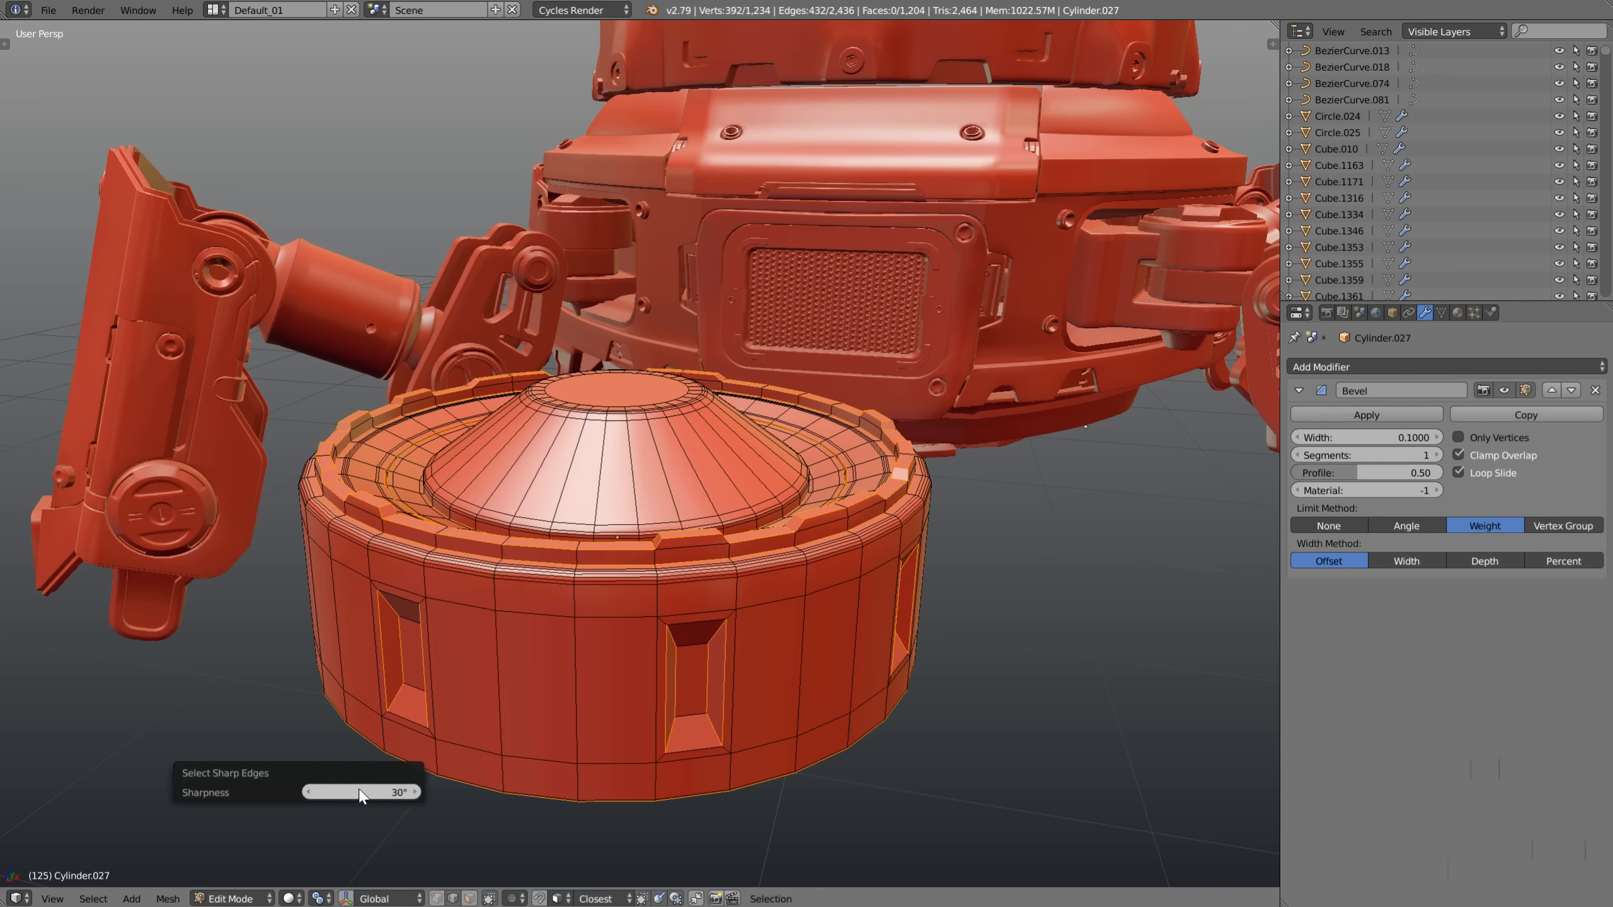
Raise the mean bevel weight of the selected sharp edges and leave mesh editing
key("n")
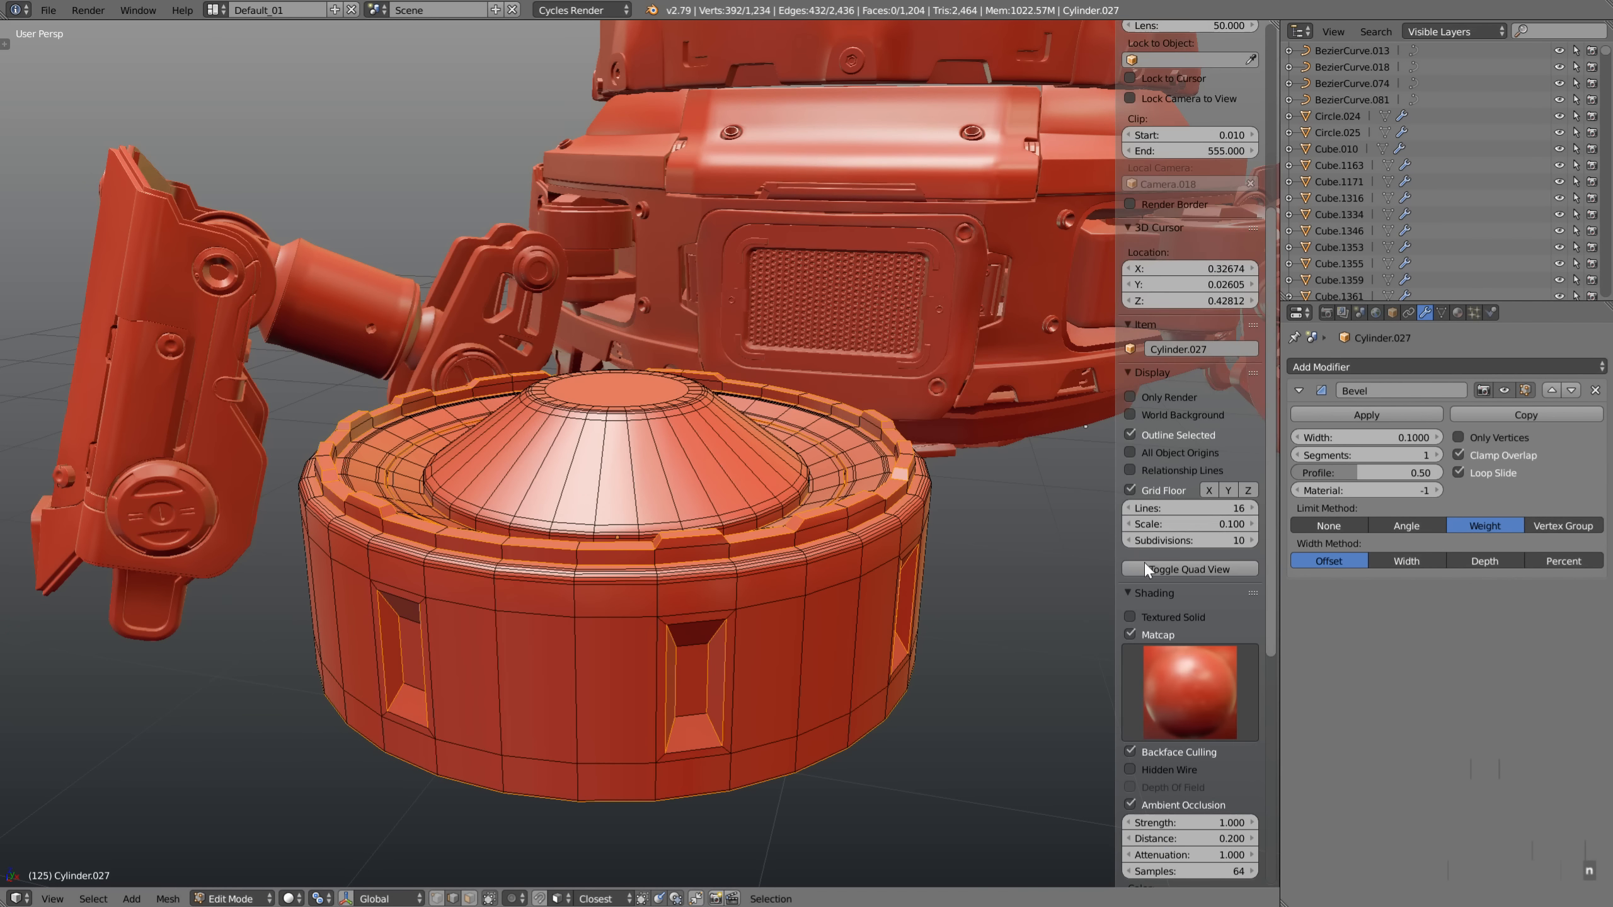
scroll(1220, 386, "up", 6)
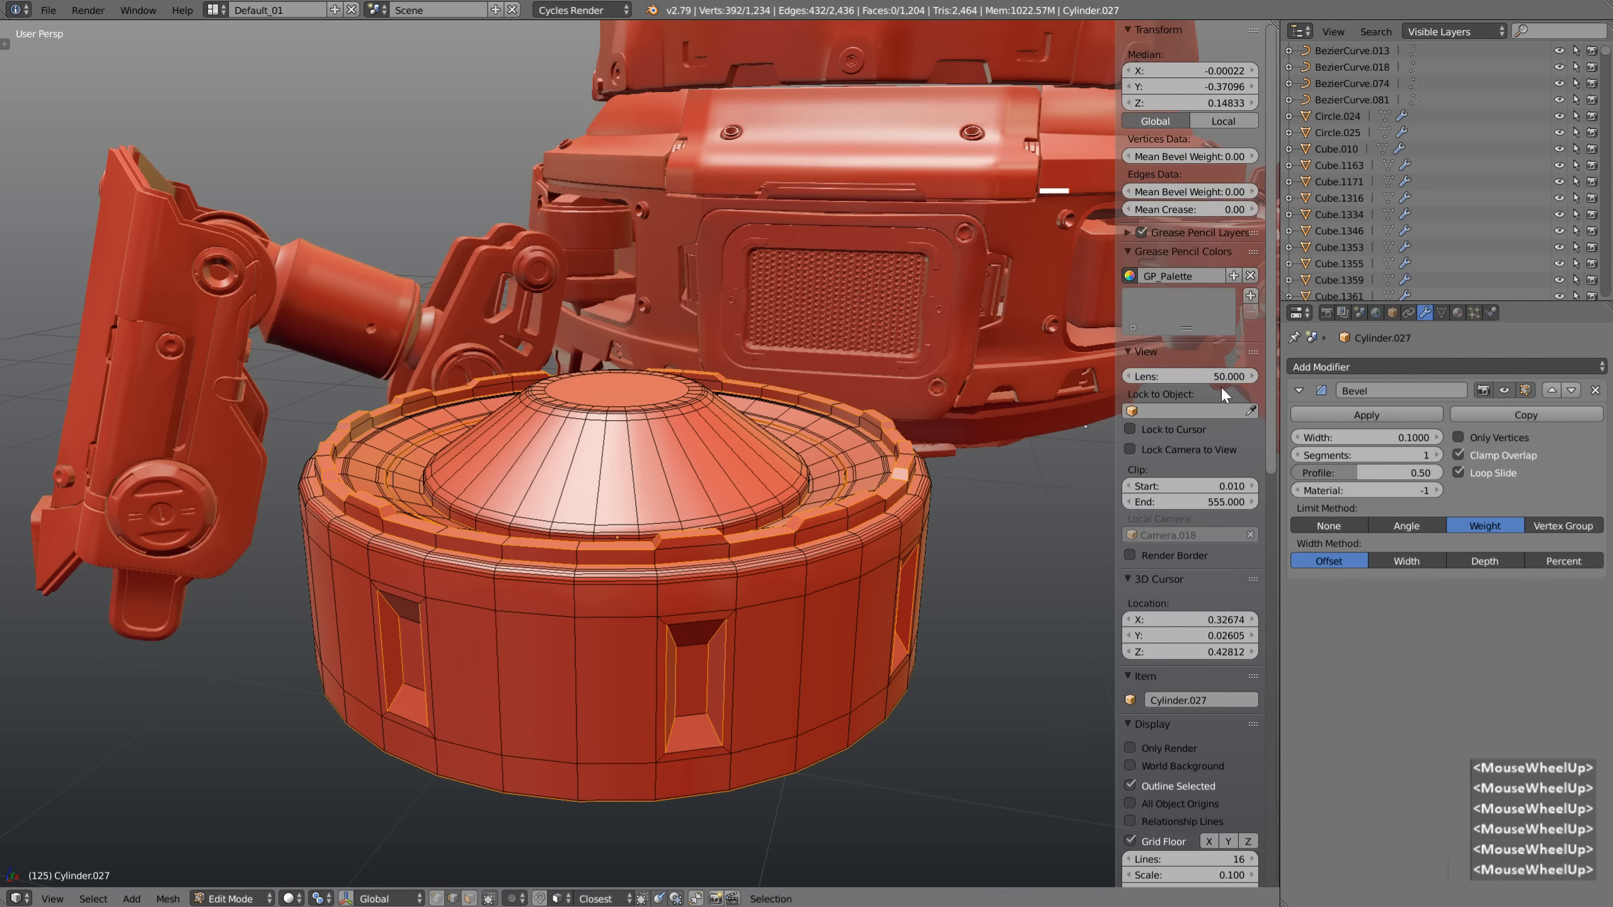
left_click_drag(1164, 192, 1244, 192)
key("n")
key("Tab")
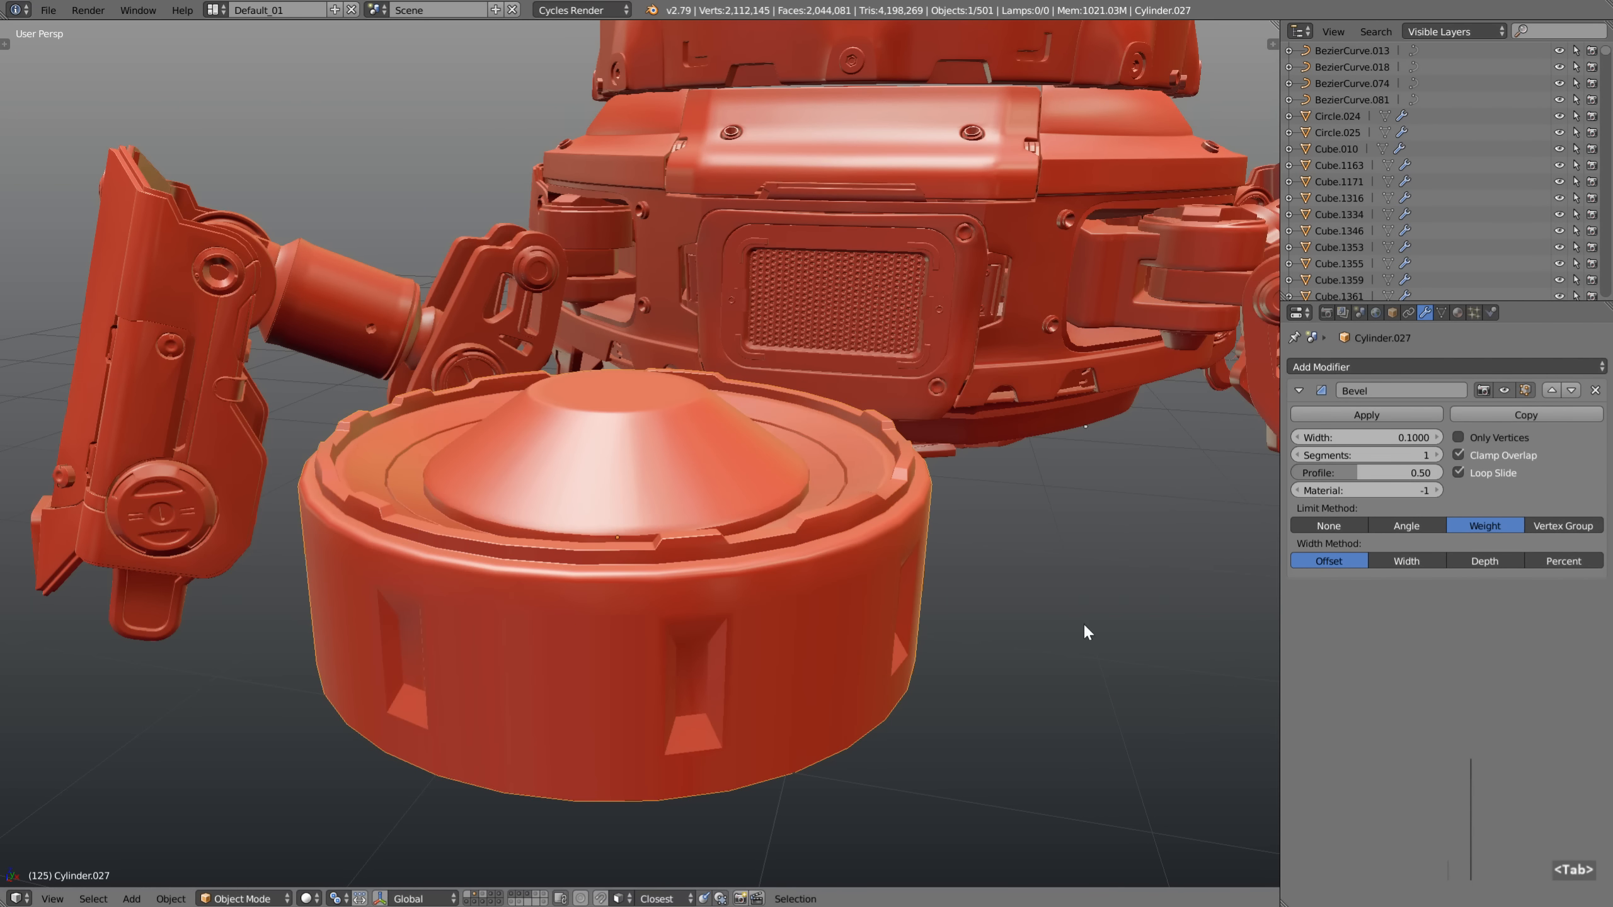
Switch the bevel limit method to Angle for comparison and return it to Weight
left_click(1406, 526)
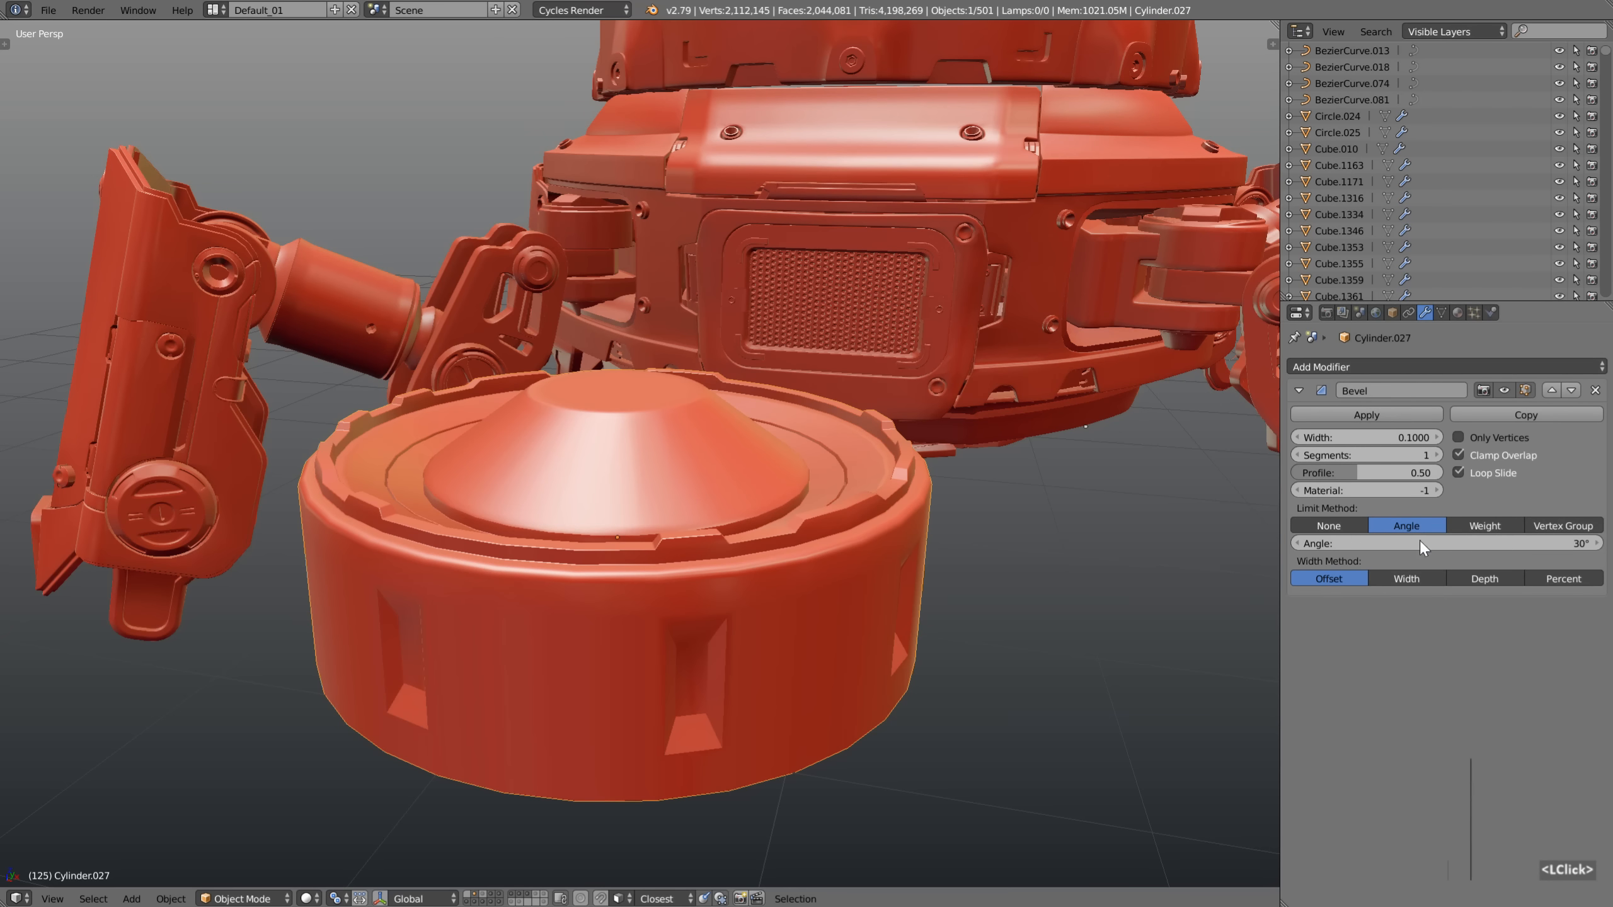
left_click(1502, 526)
Return to editing the part's mesh and set the selection mode to Edge
key("Tab")
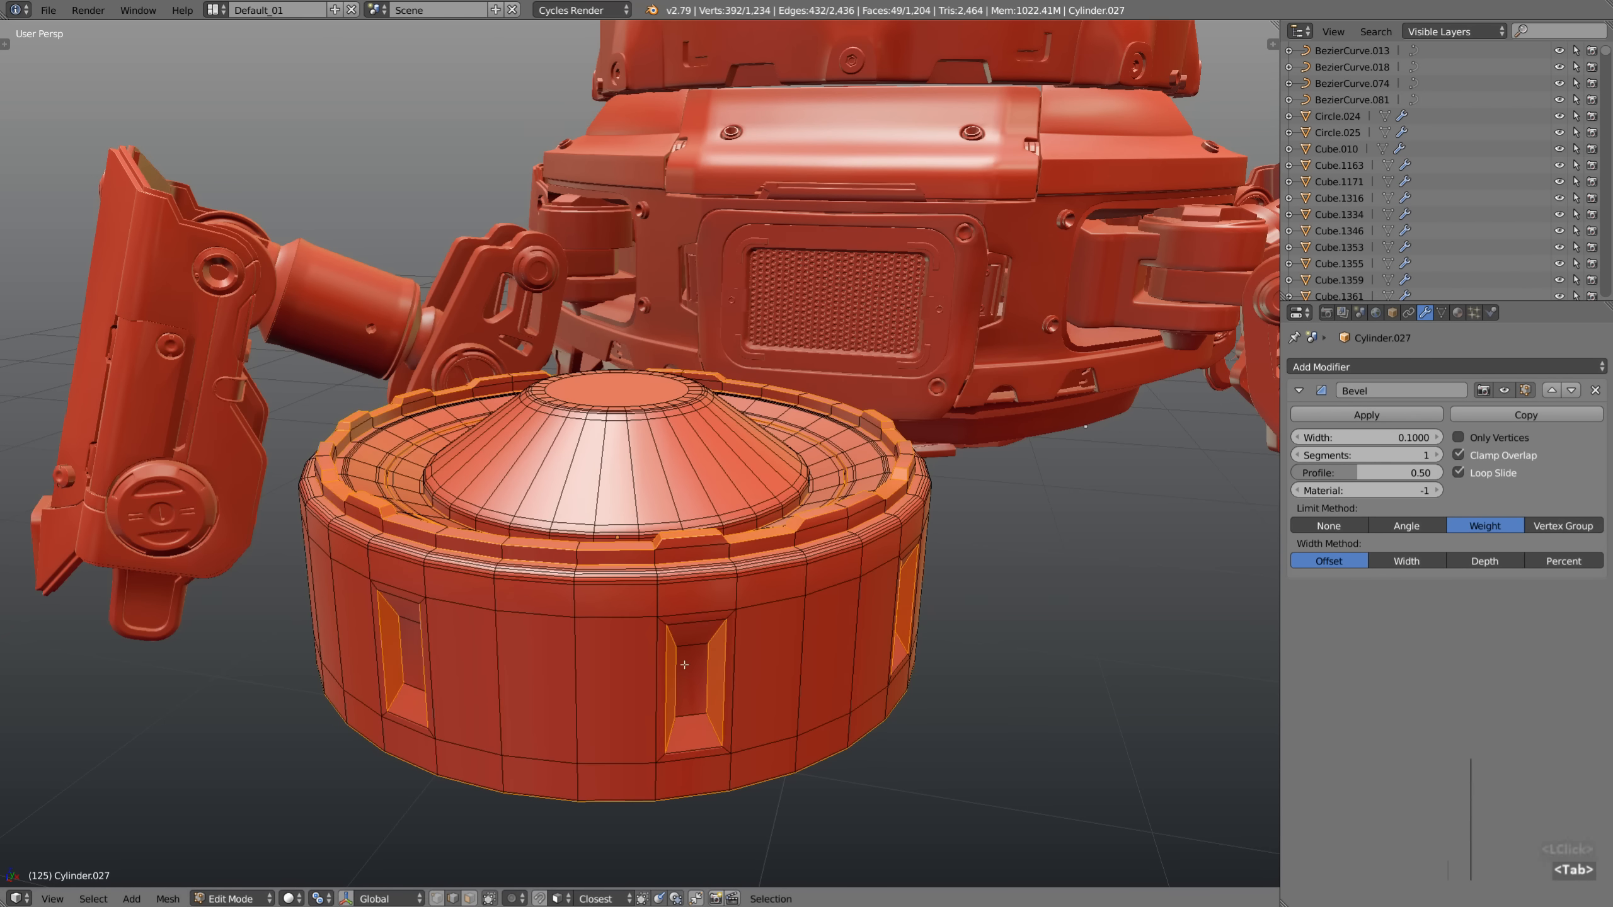
scroll(661, 674, "up", 2)
key("ctrl+Tab")
left_click(654, 653)
key("ctrl+Tab")
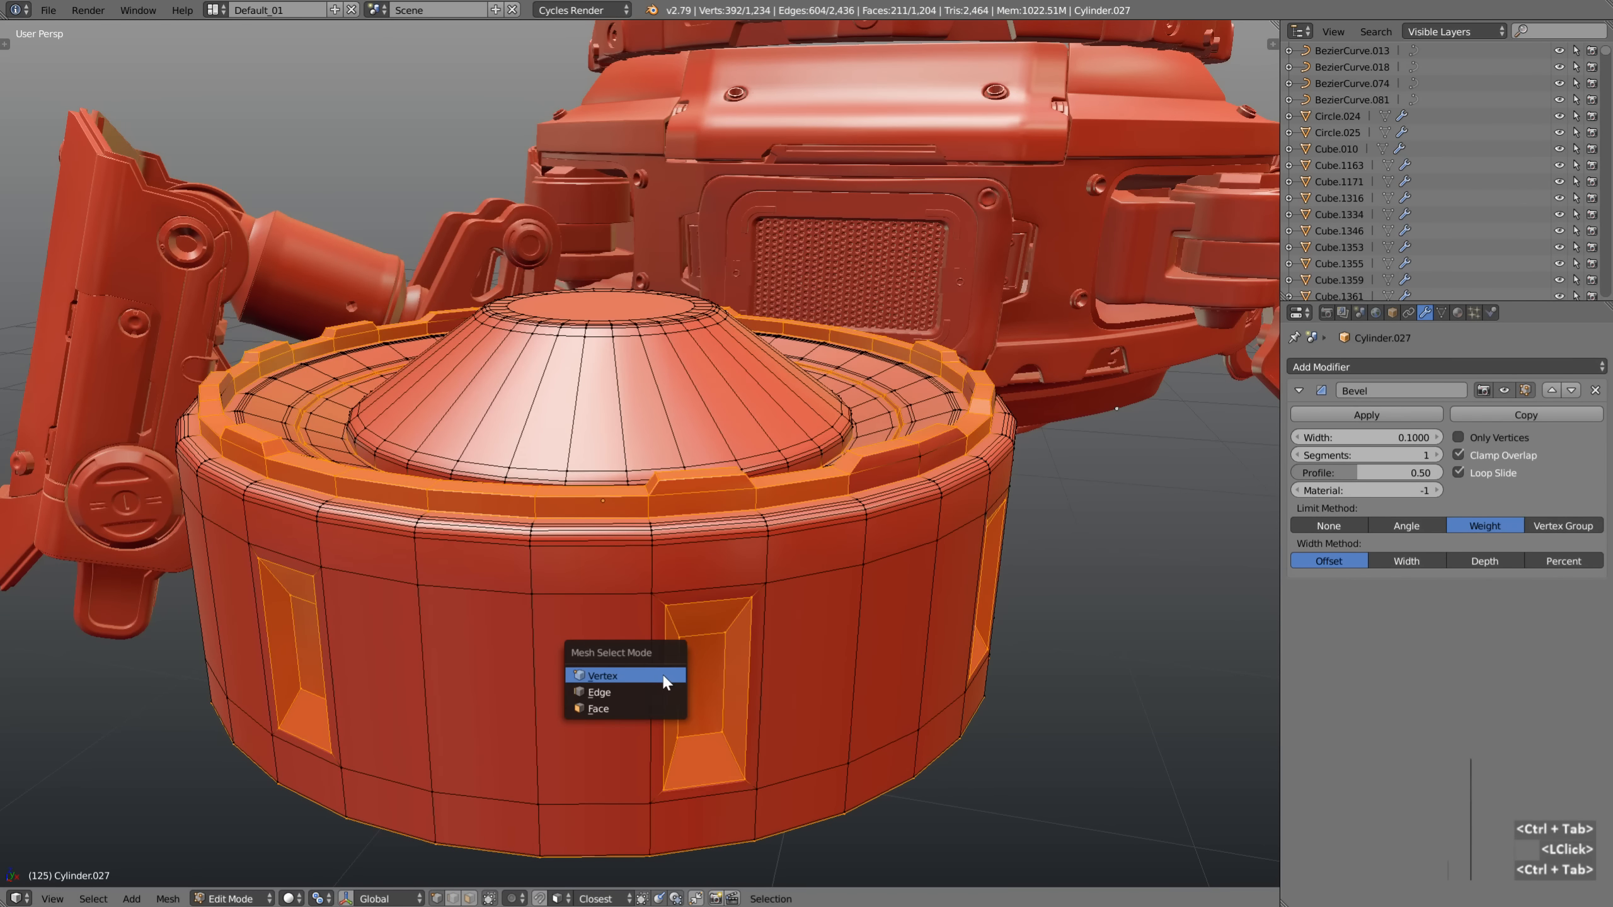
left_click(635, 691)
Pick the vertical edges of the front recess one by one
right_click(754, 679)
right_click(754, 680, "shift")
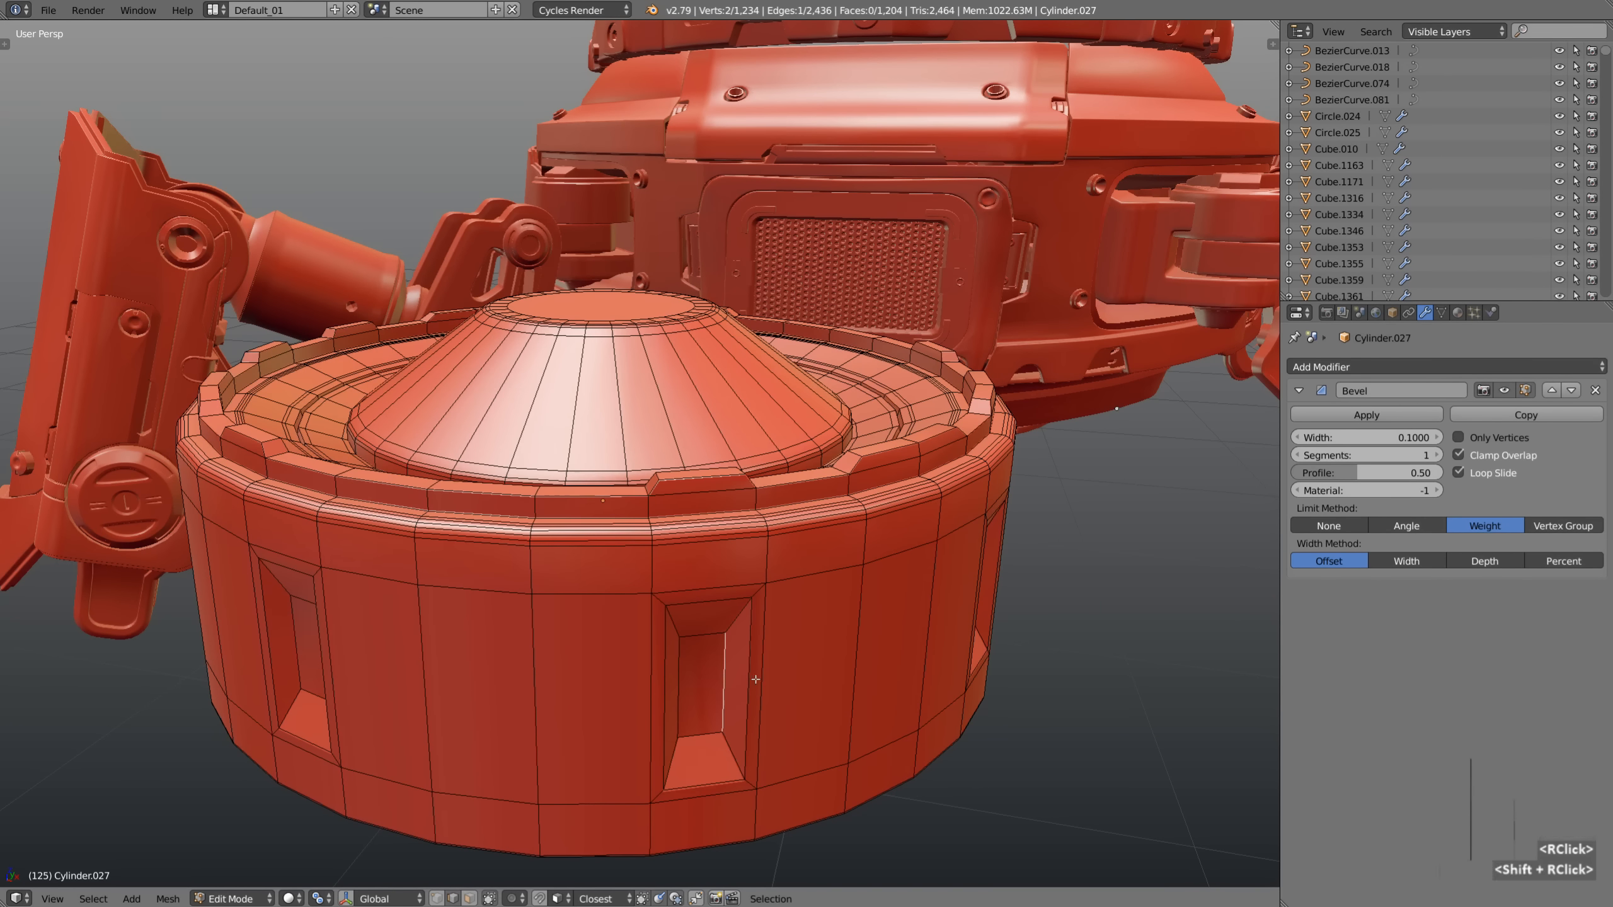
right_click(678, 683, "shift")
right_click(663, 685, "shift")
right_click(747, 683, "shift")
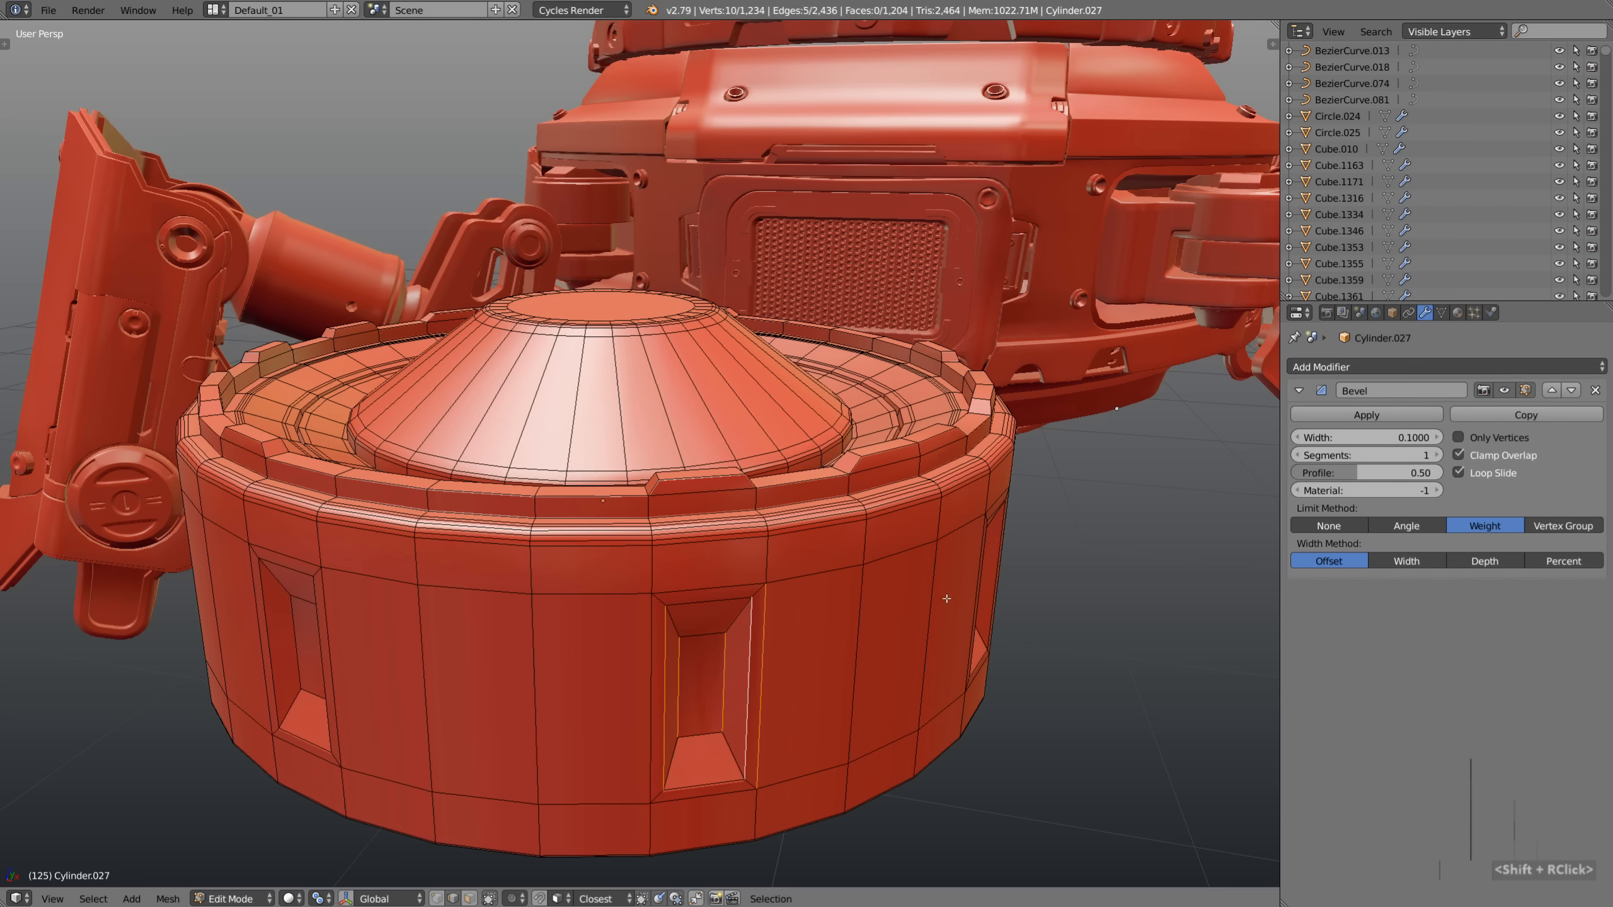
Select the ring of vertical edges around the side wall and set its mean bevel weight to 0.00
right_click(748, 679, "ctrl+alt")
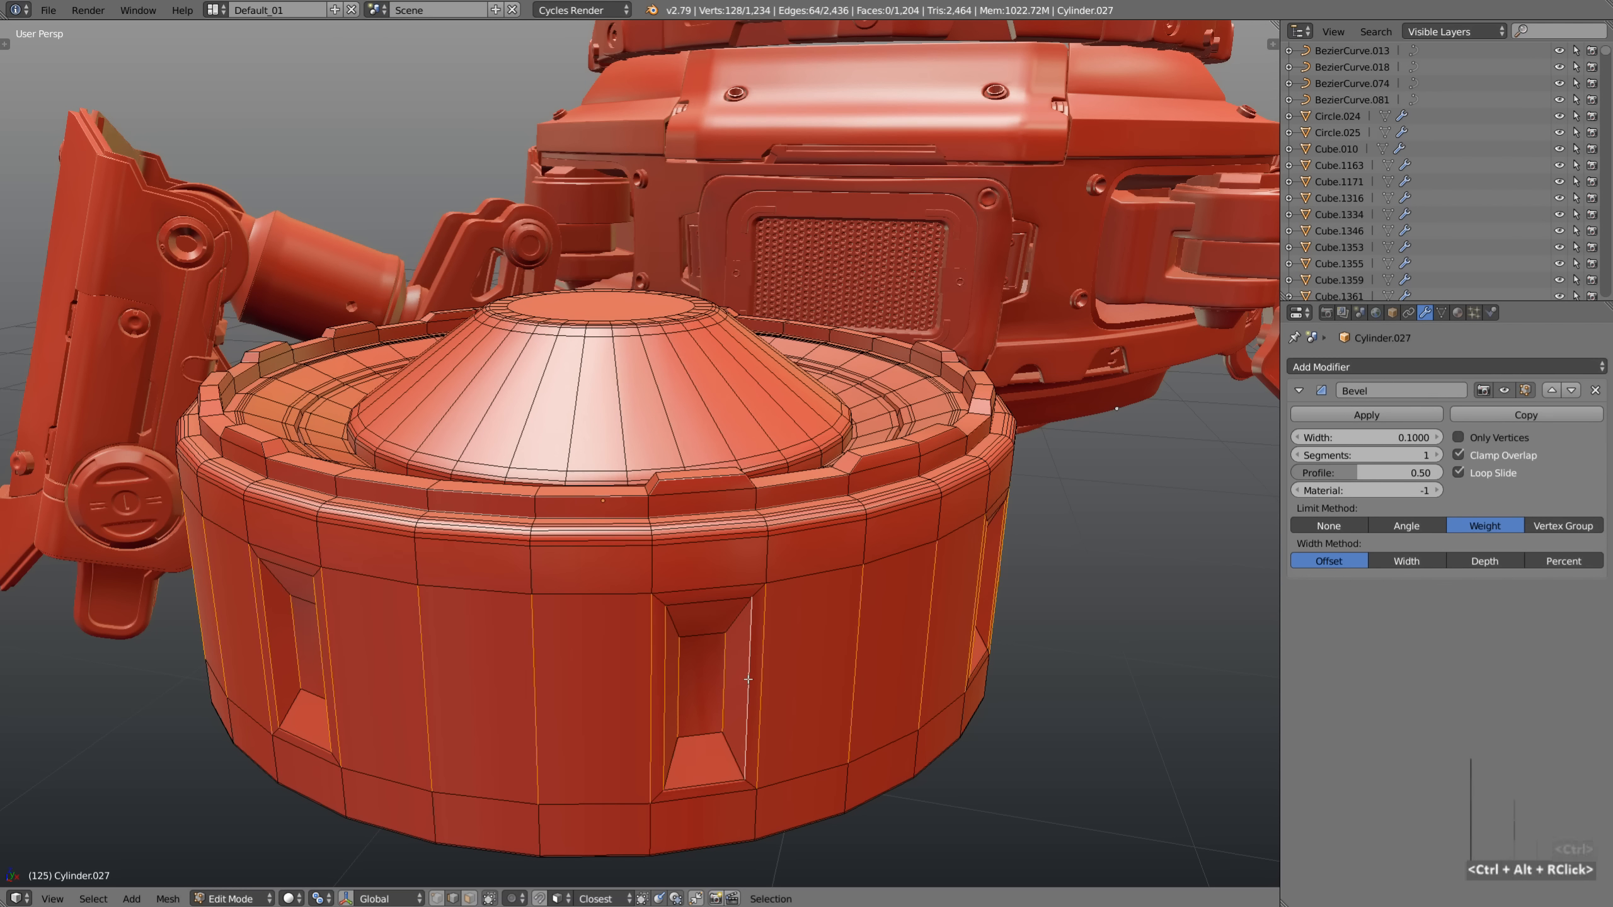
key("n")
left_click_drag(1227, 193, 1131, 192)
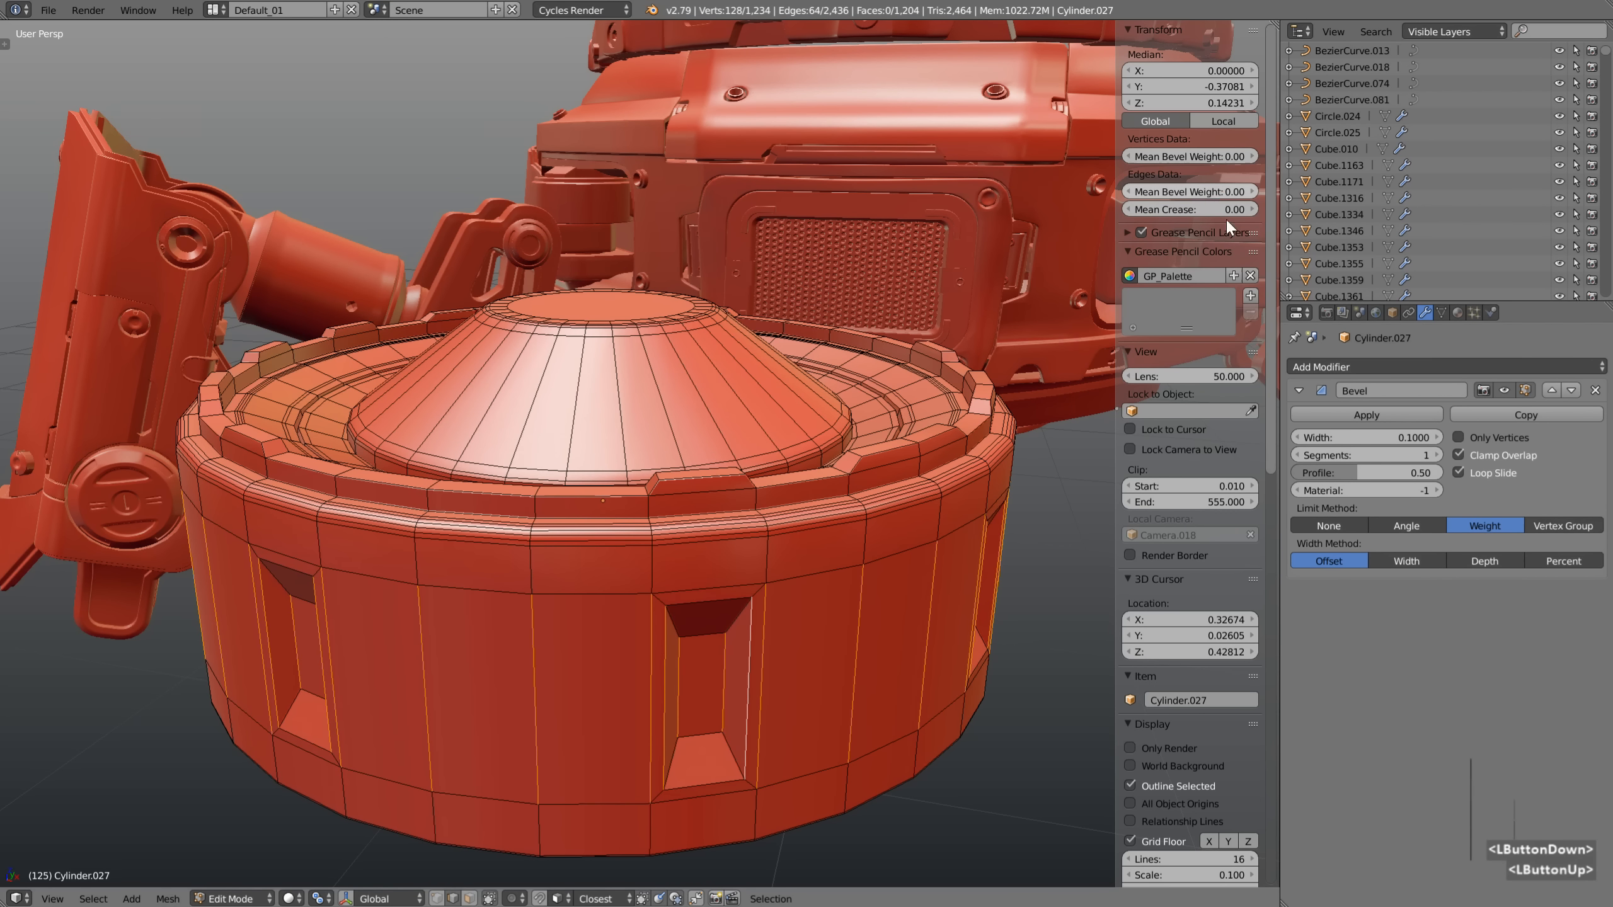
key("n")
Clear the selection and examine the weight-limited bevel on the part in Object Mode
middle_click_drag(729, 649, 708, 662)
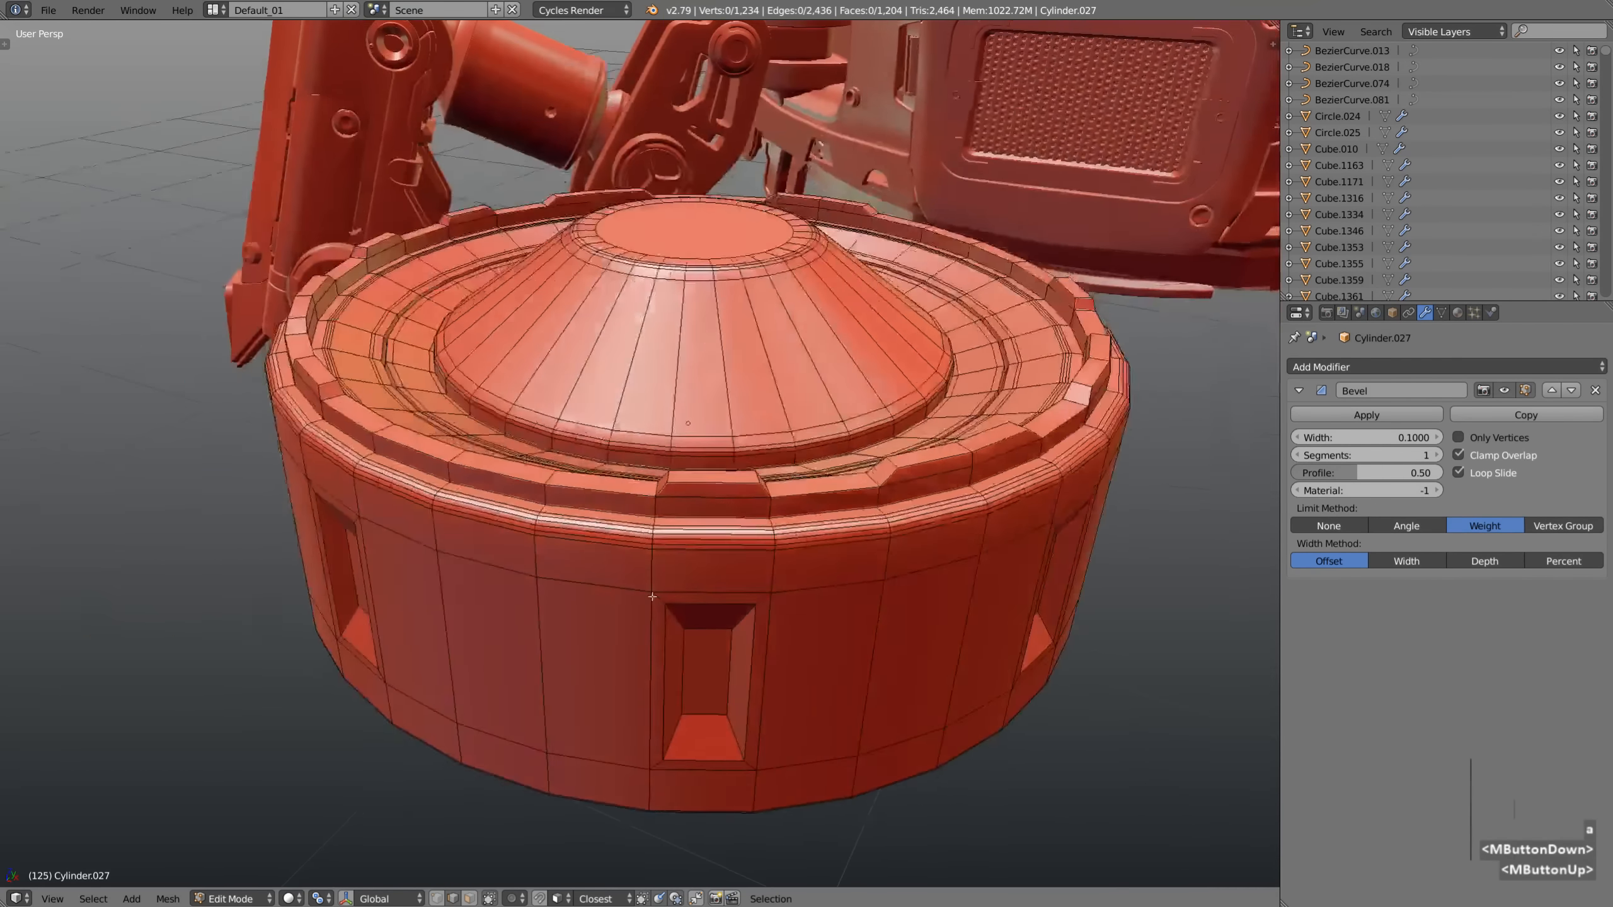
scroll(702, 642, "down", 1)
key("Tab")
middle_click_drag(673, 560, 698, 679, "shift")
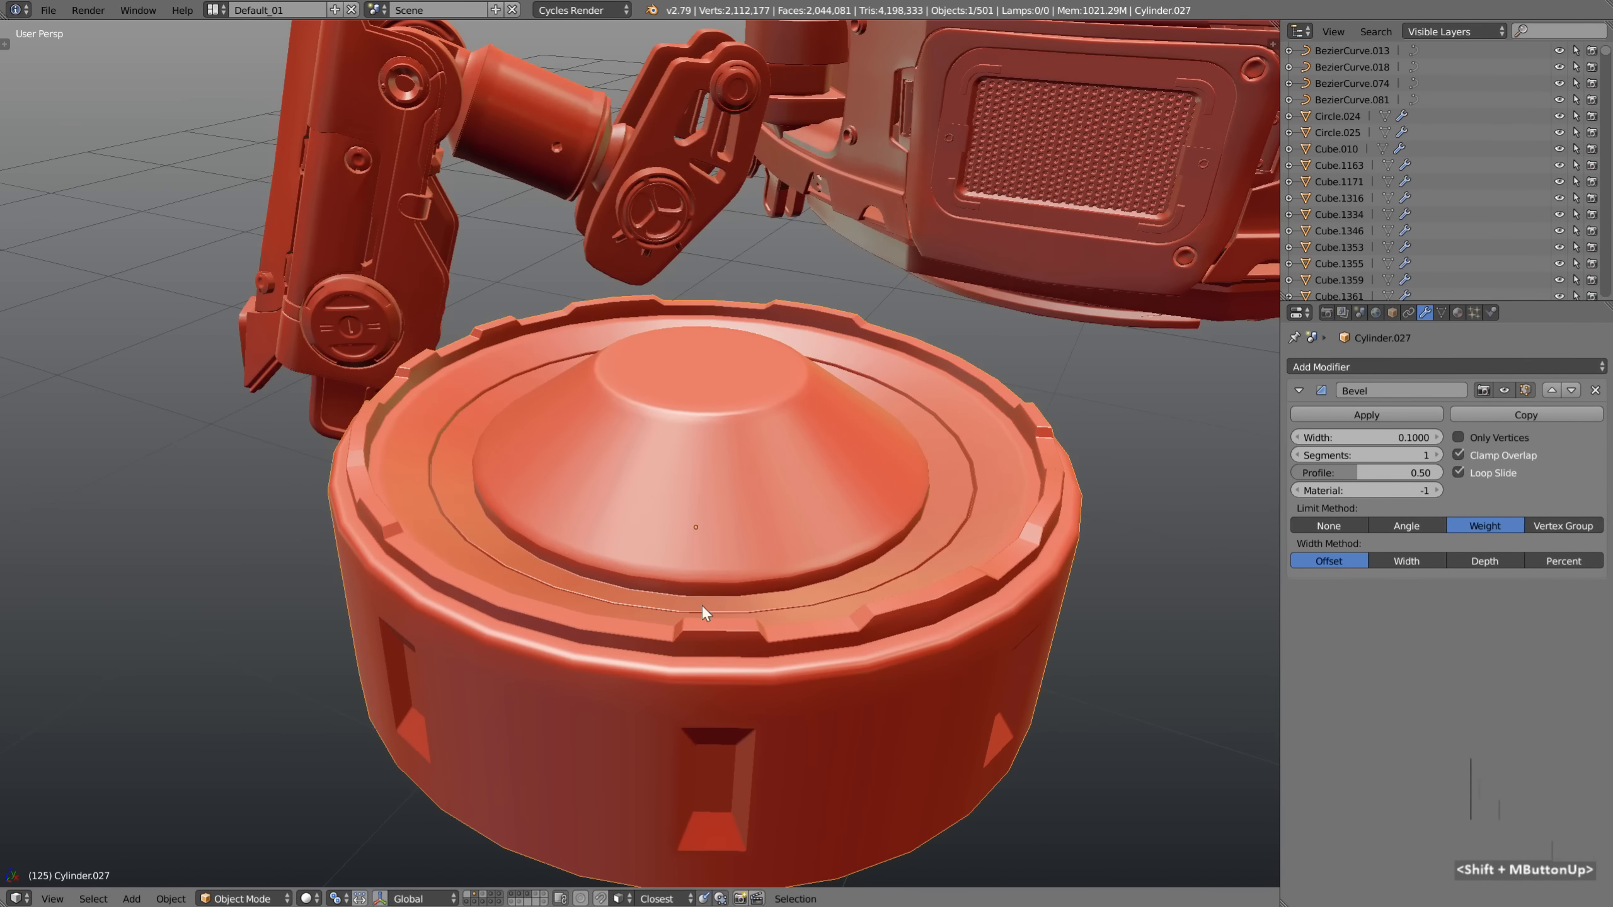
Select one edge on the notched rim and extend the selection to all edges with similar bevel weight
key("Tab")
scroll(681, 535, "up", 2)
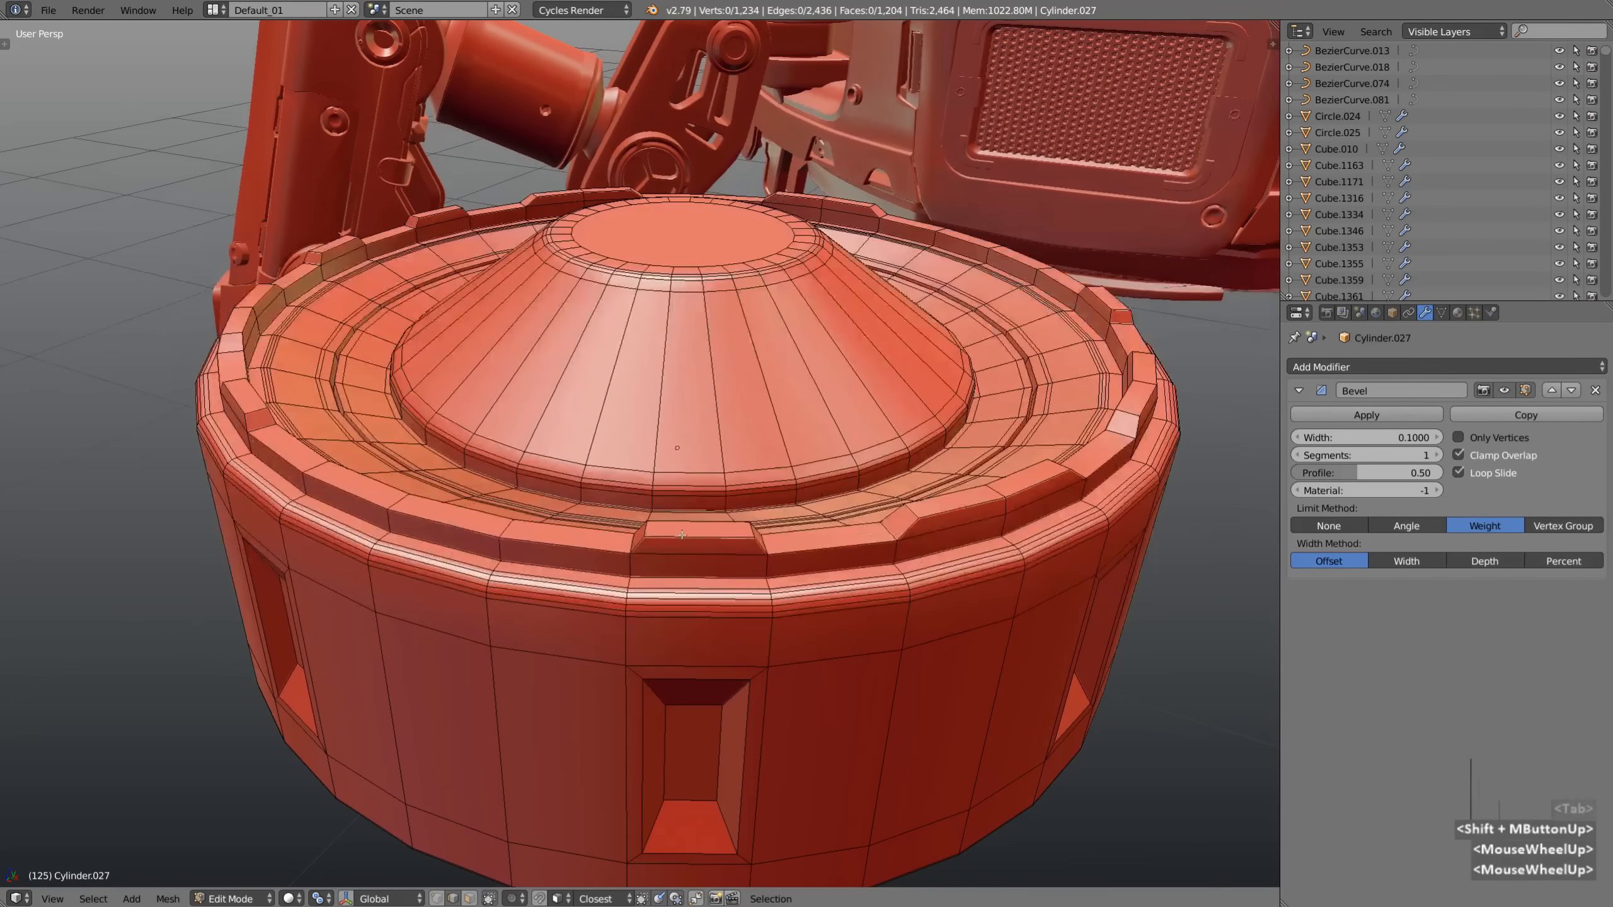
right_click(711, 544)
key("shift+g")
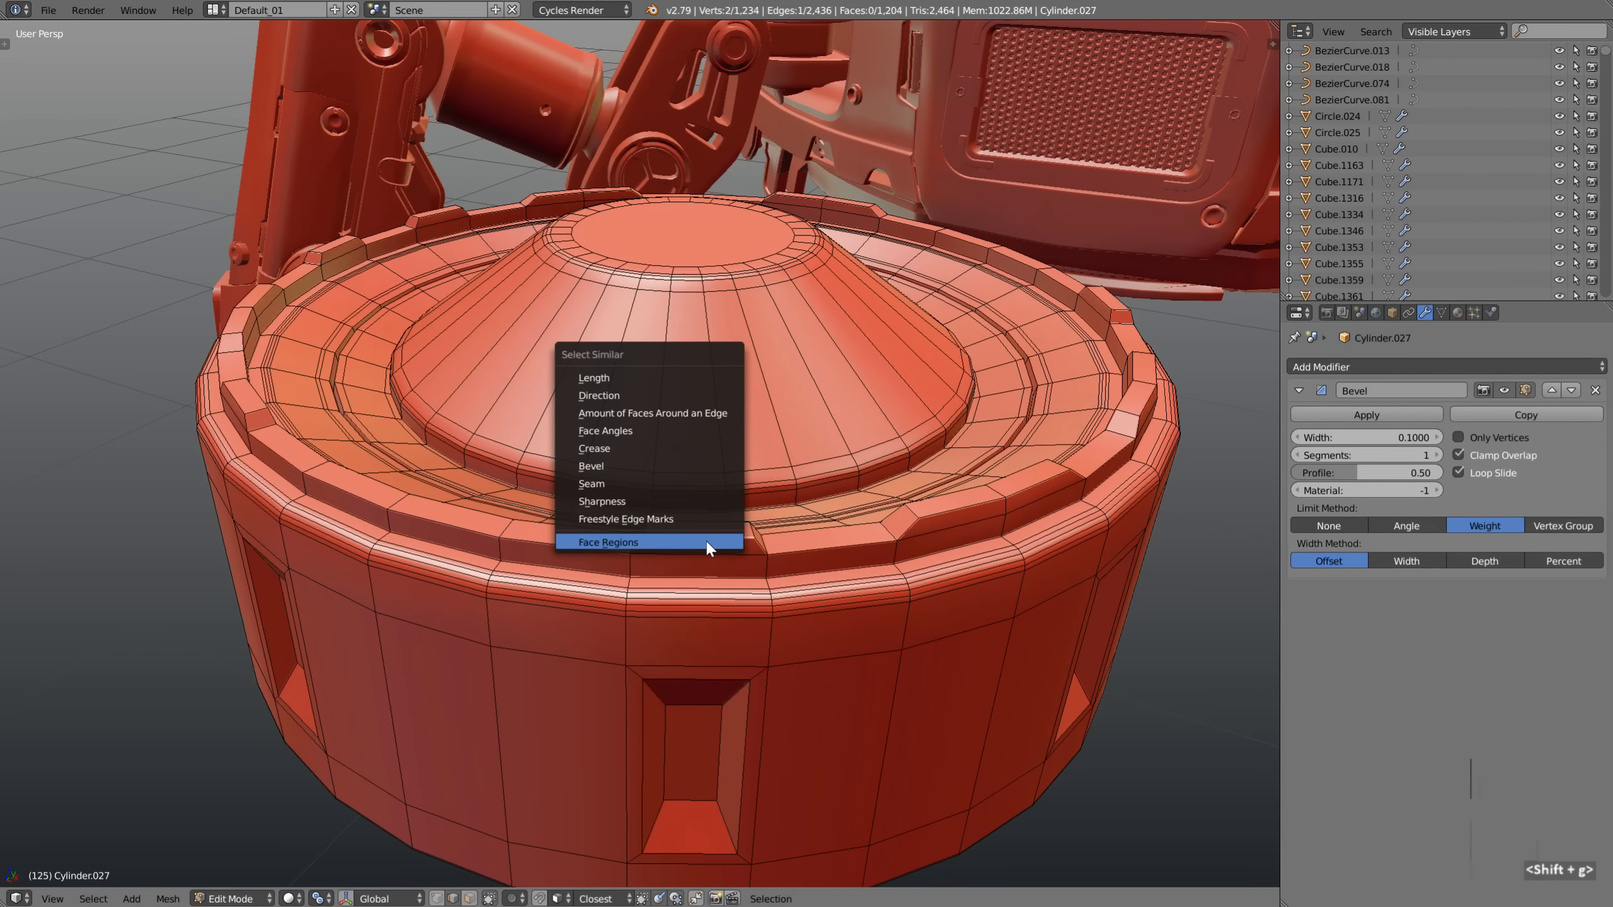
left_click(613, 466)
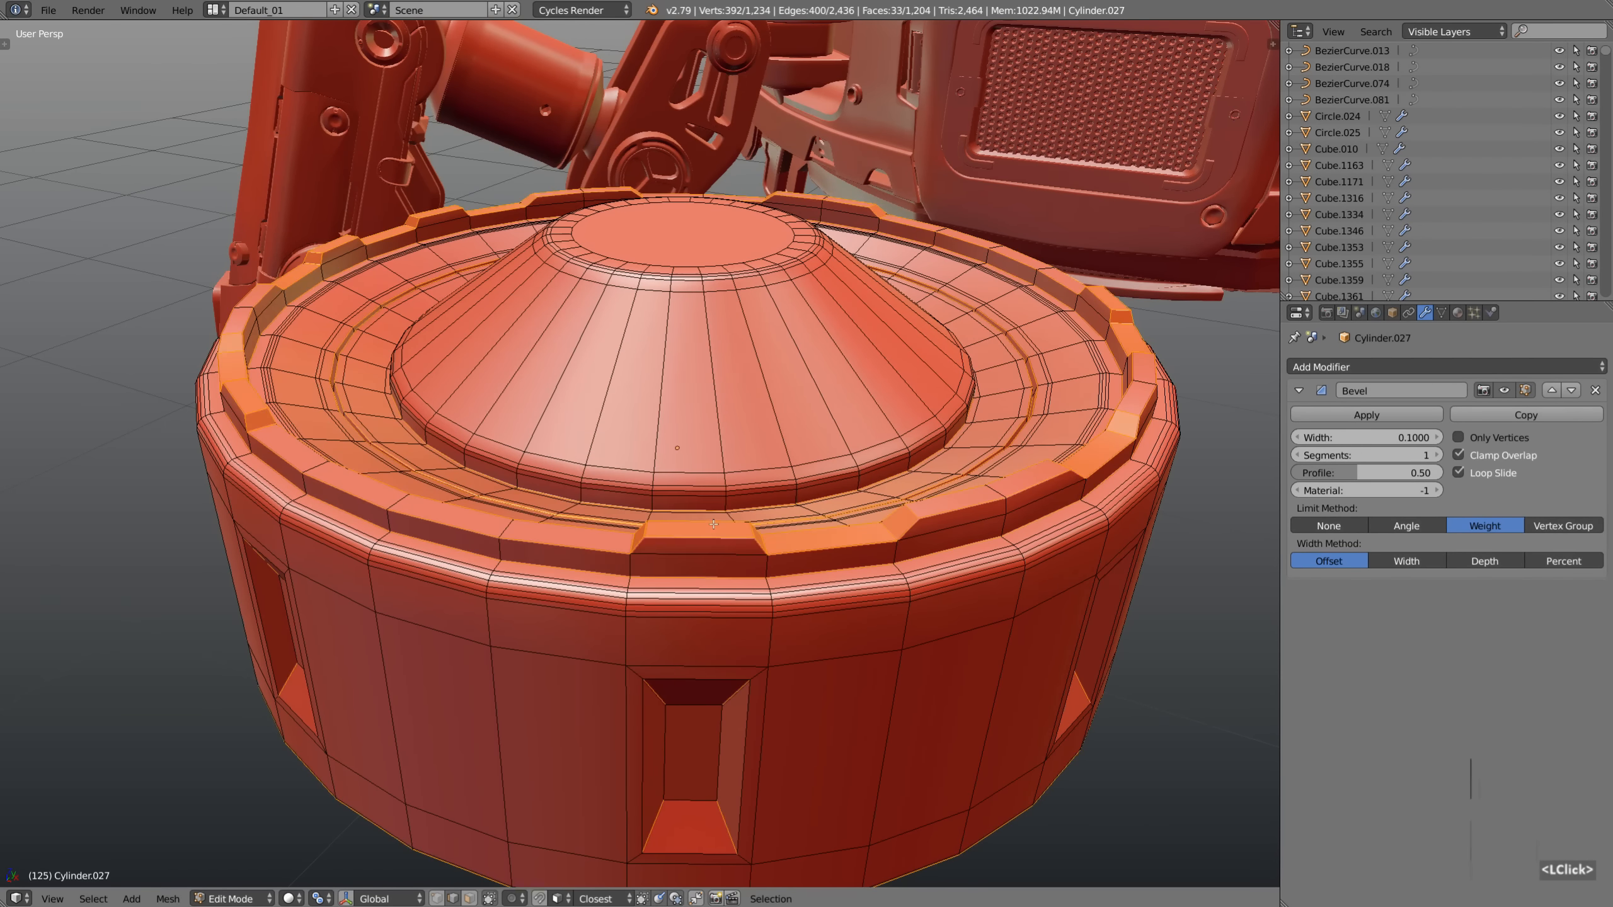
key("z")
key("z")
scroll(707, 557, "down", 2)
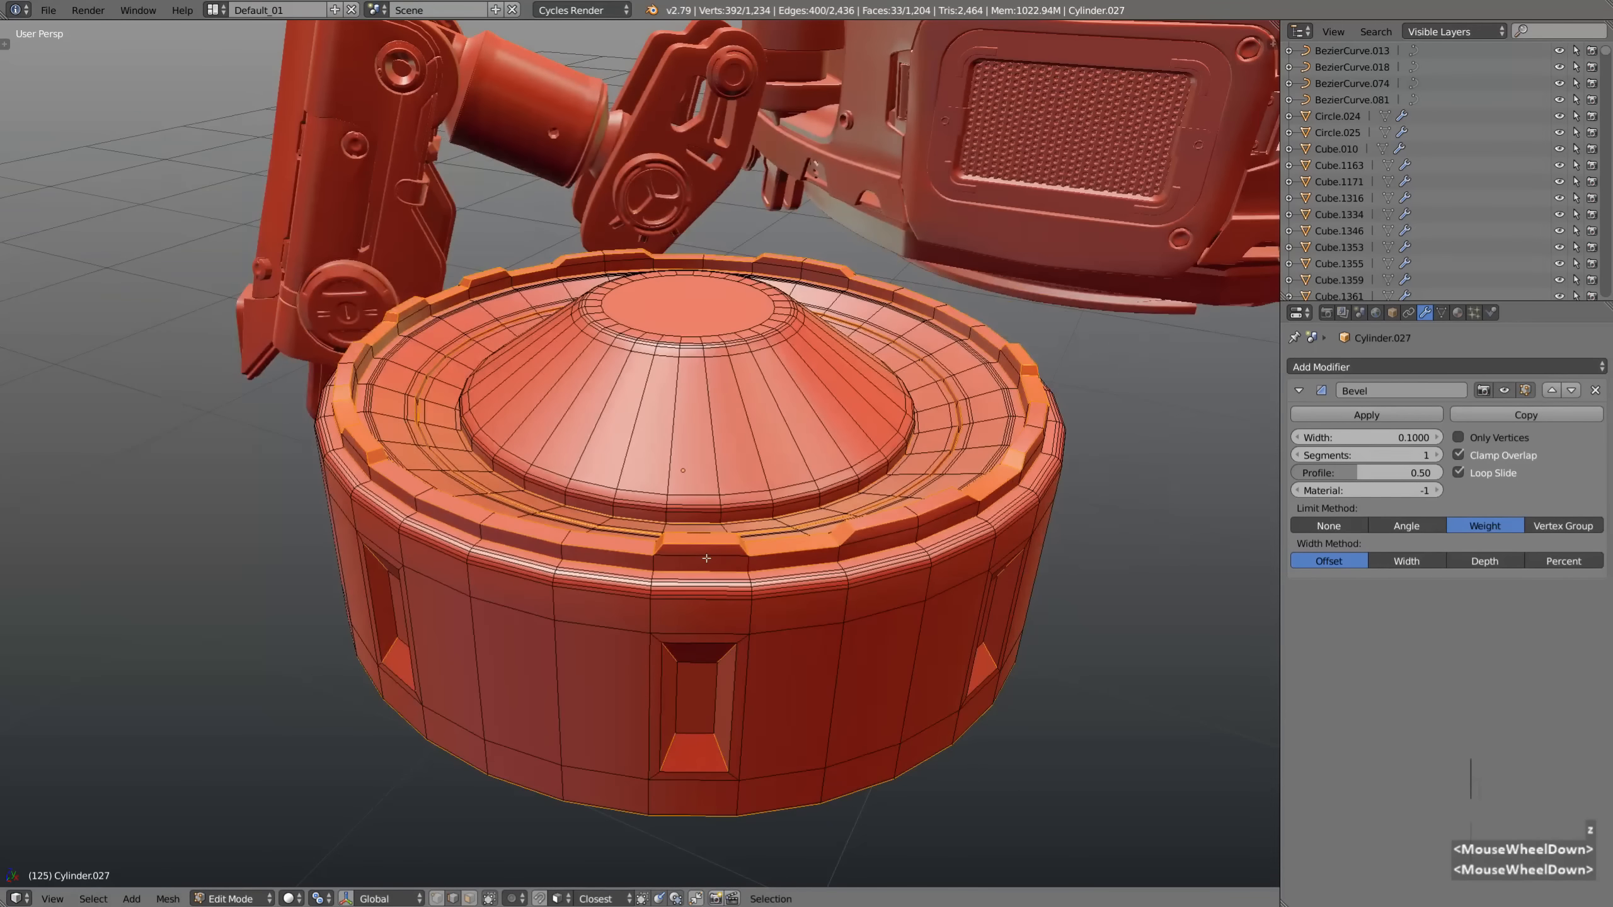
key("n")
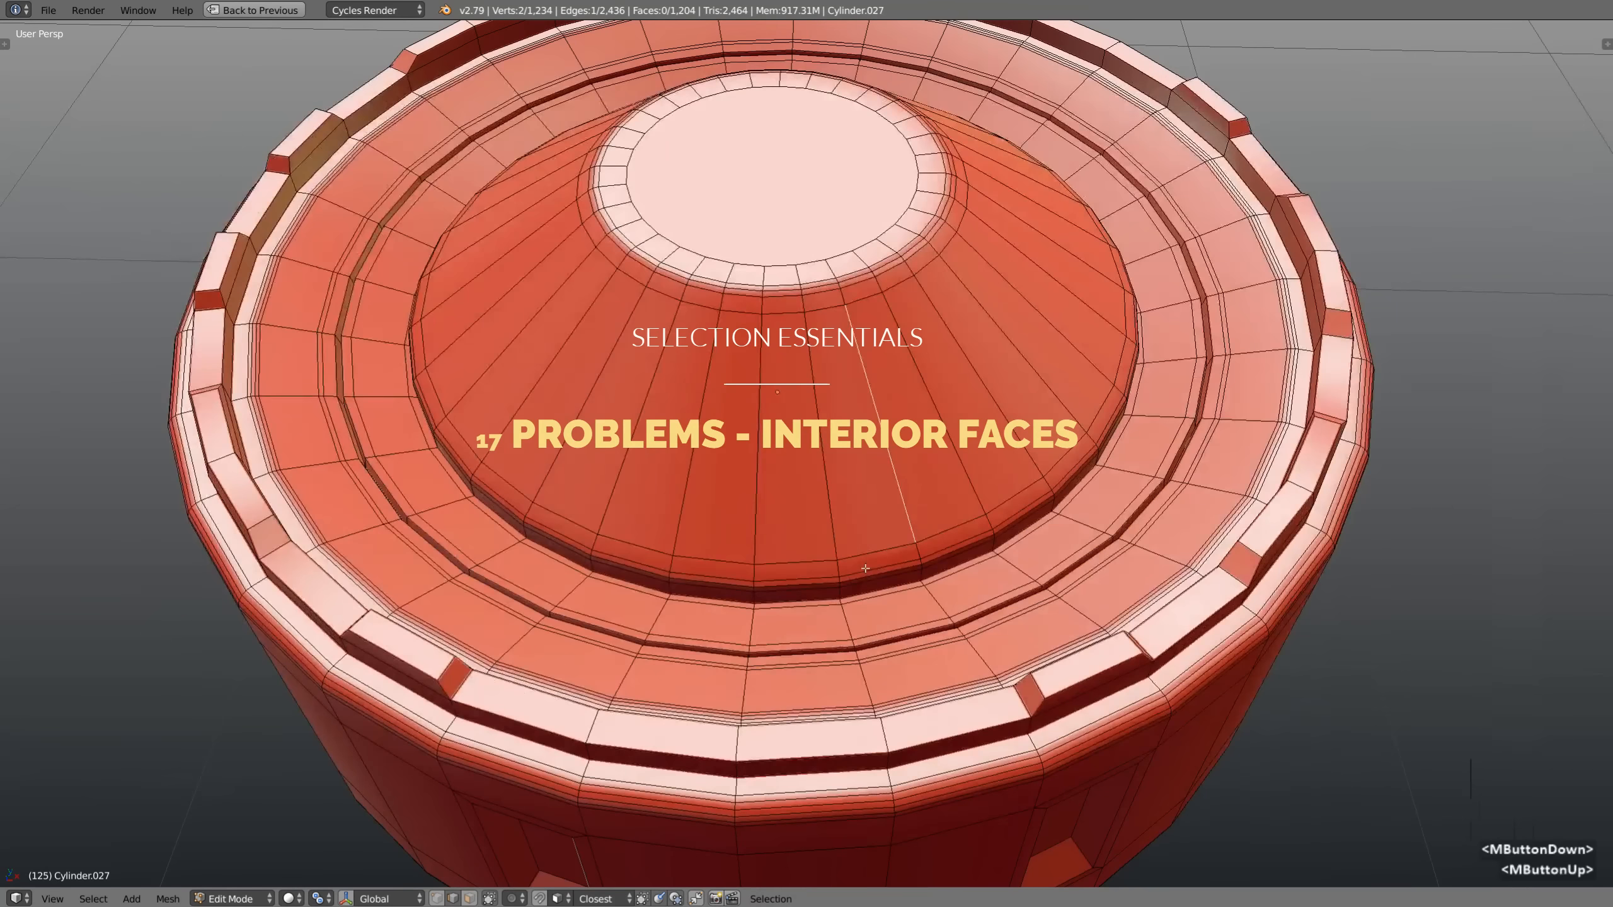
Extrude the selected sloping edge of the cone into the part to create an interior face
middle_click_drag(865, 564, 921, 404, "shift")
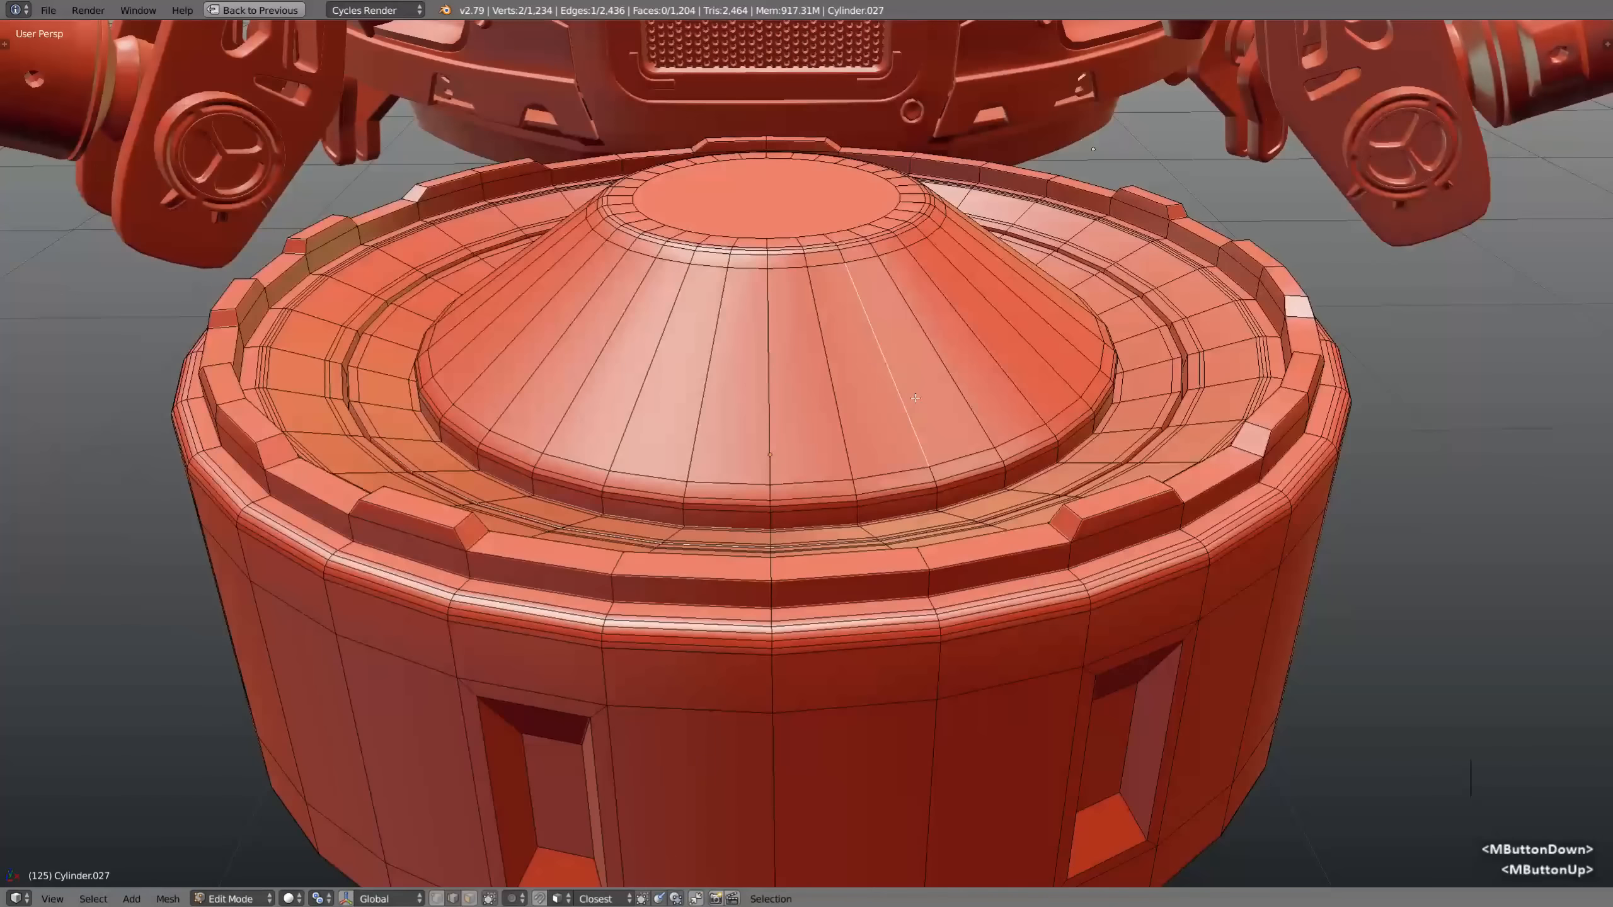
key("e")
left_click(868, 438)
Examine the extruded interior face beneath the cone in wireframe and shaded display
scroll(857, 442, "down", 5)
middle_click_drag(838, 448, 791, 477)
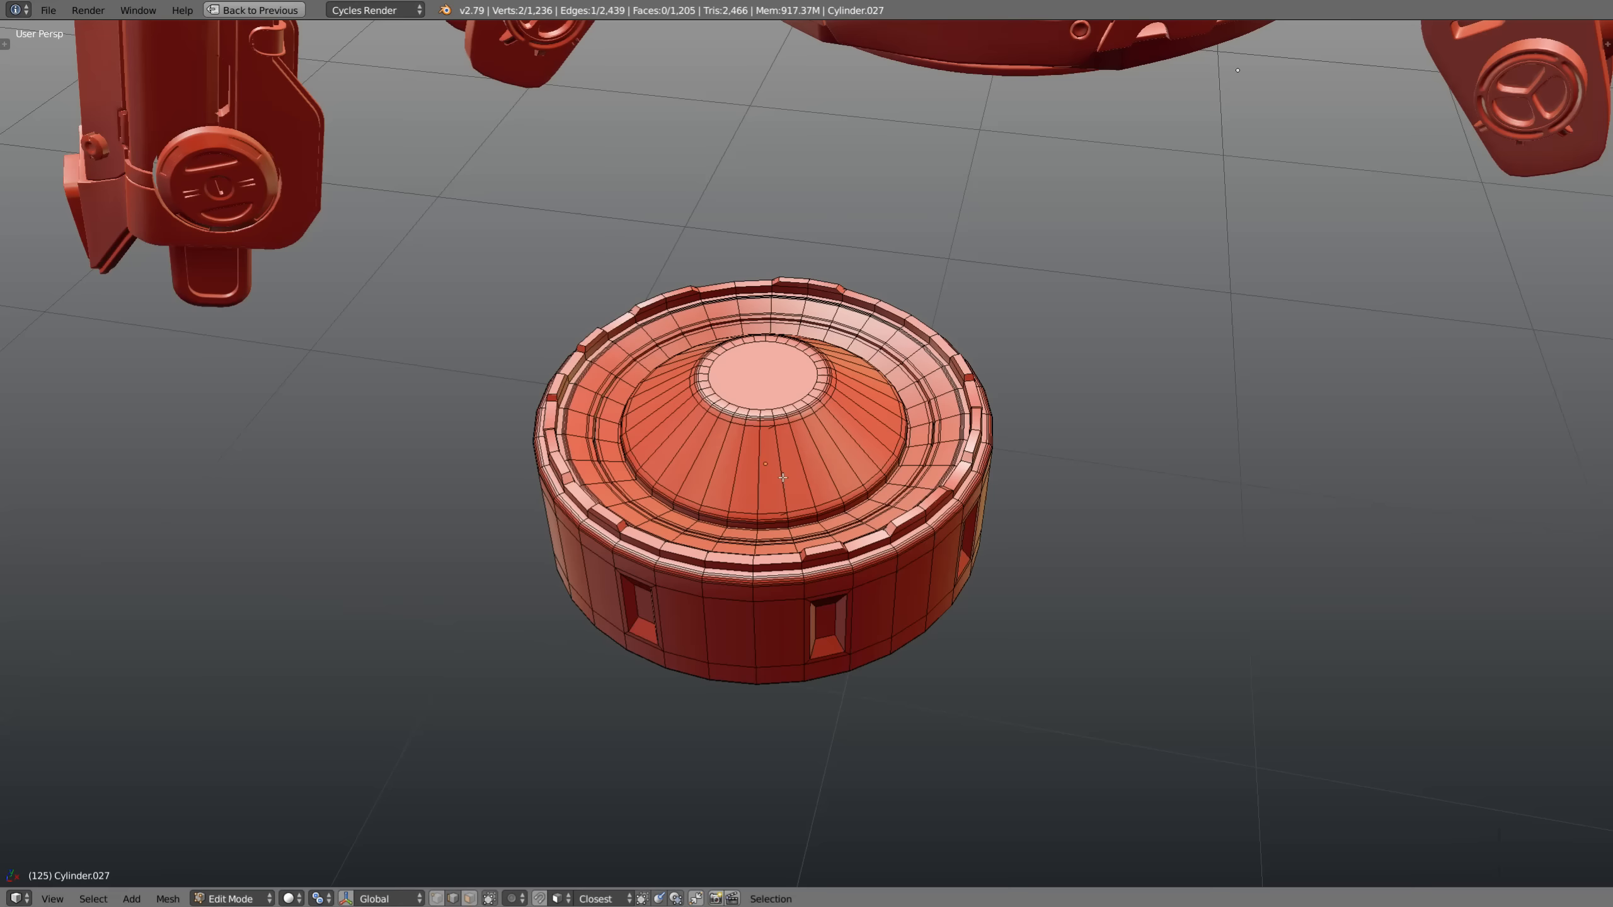
scroll(791, 477, "up", 4)
key("z")
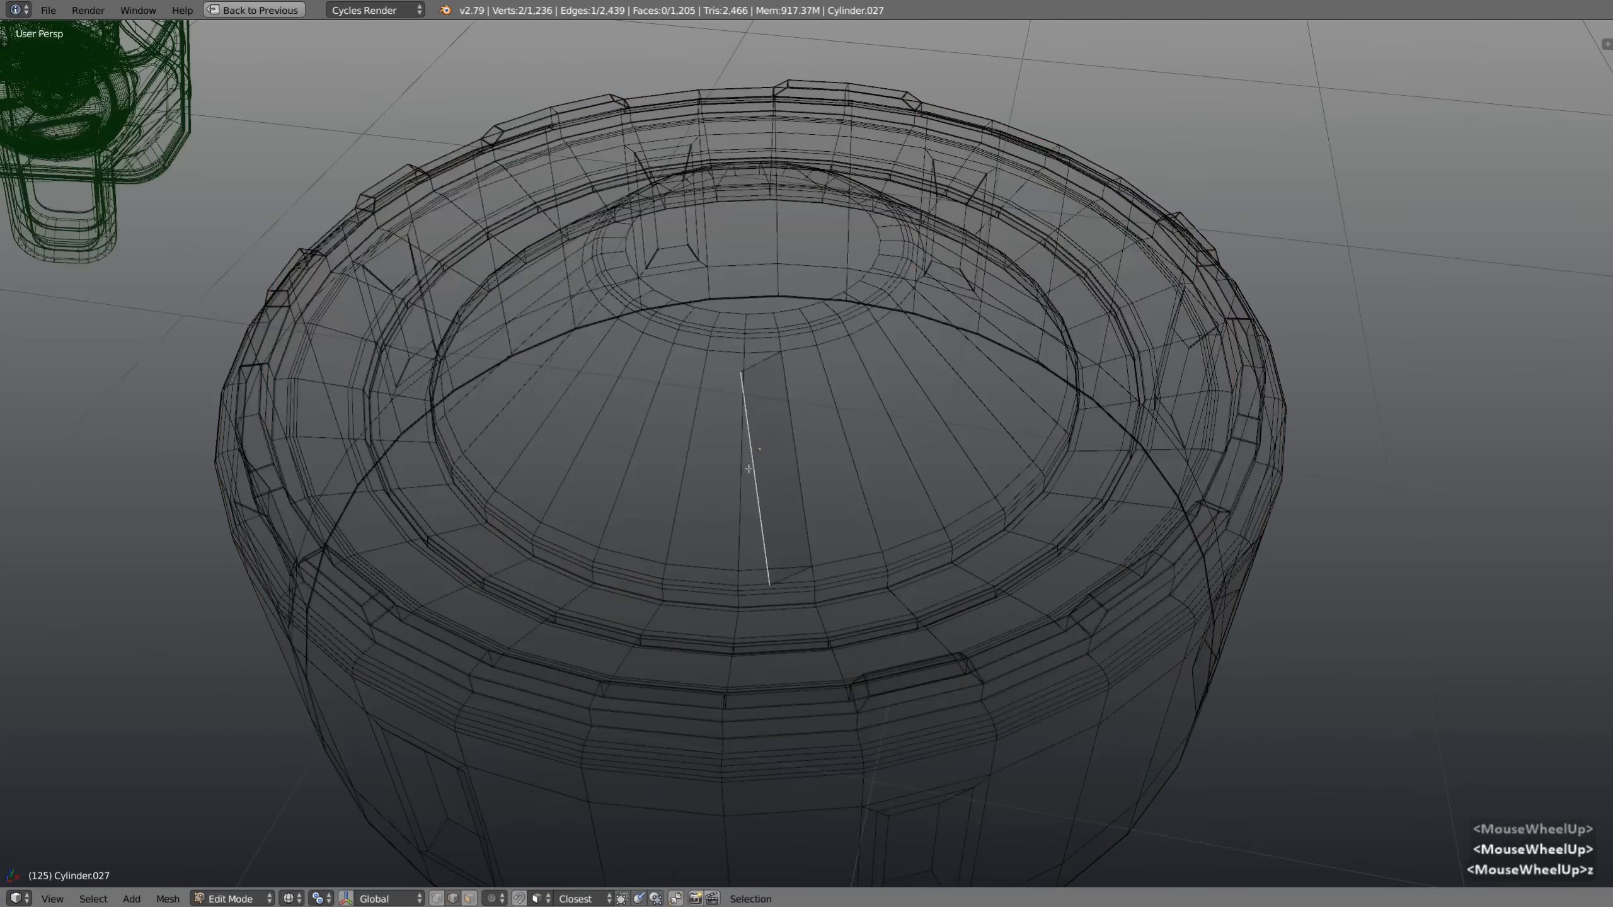
middle_click_drag(791, 478, 792, 530)
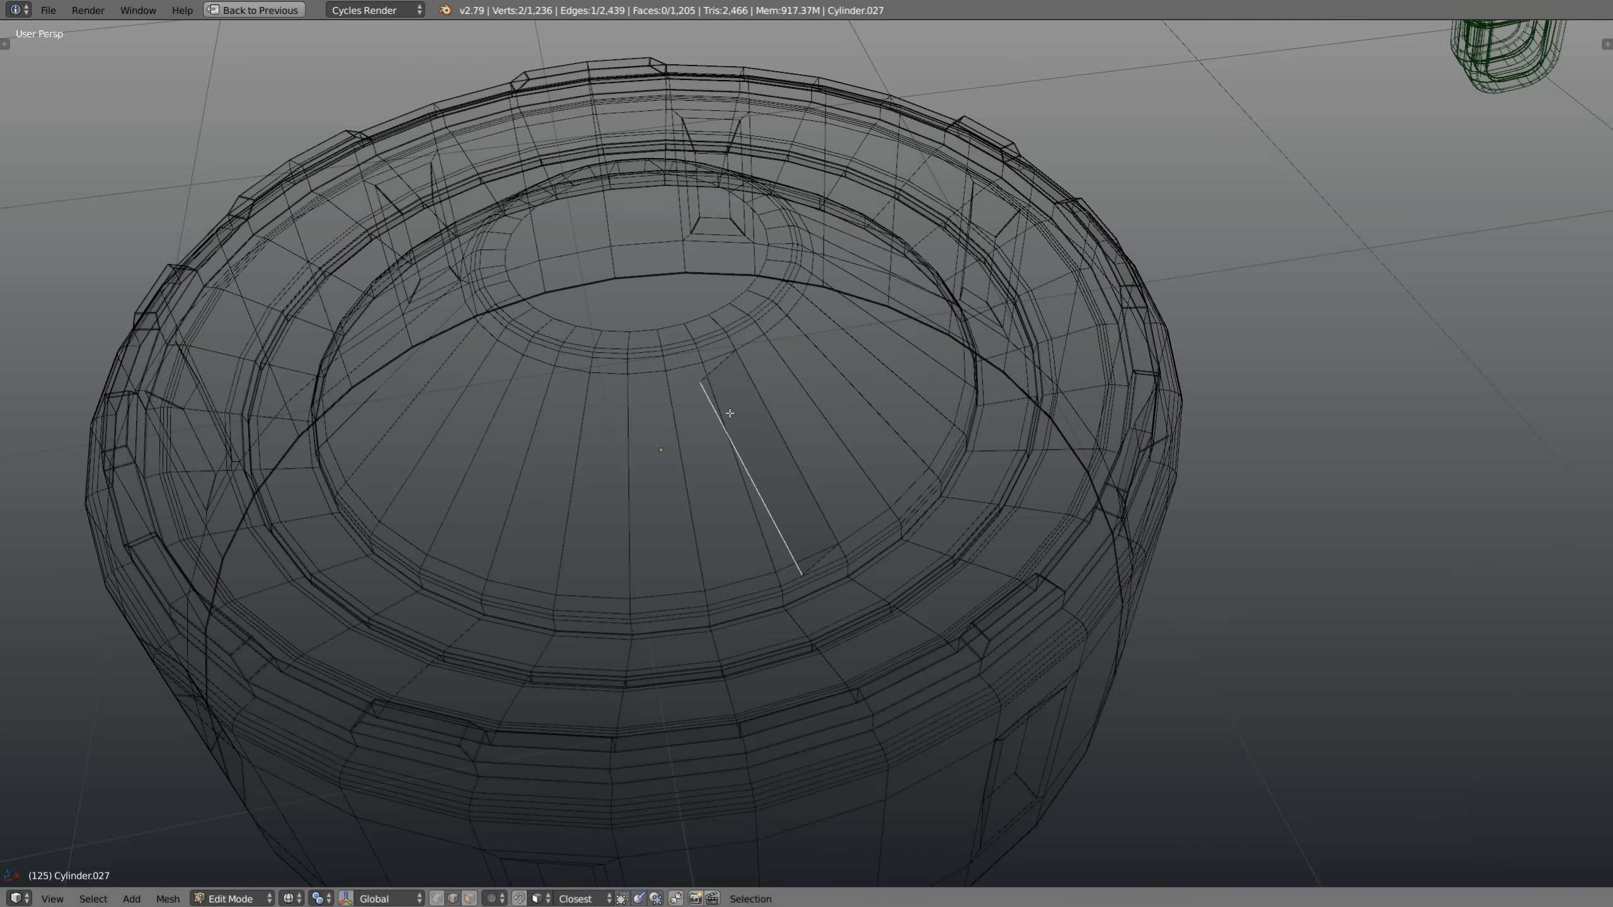
middle_click_drag(730, 414, 805, 524)
key("z")
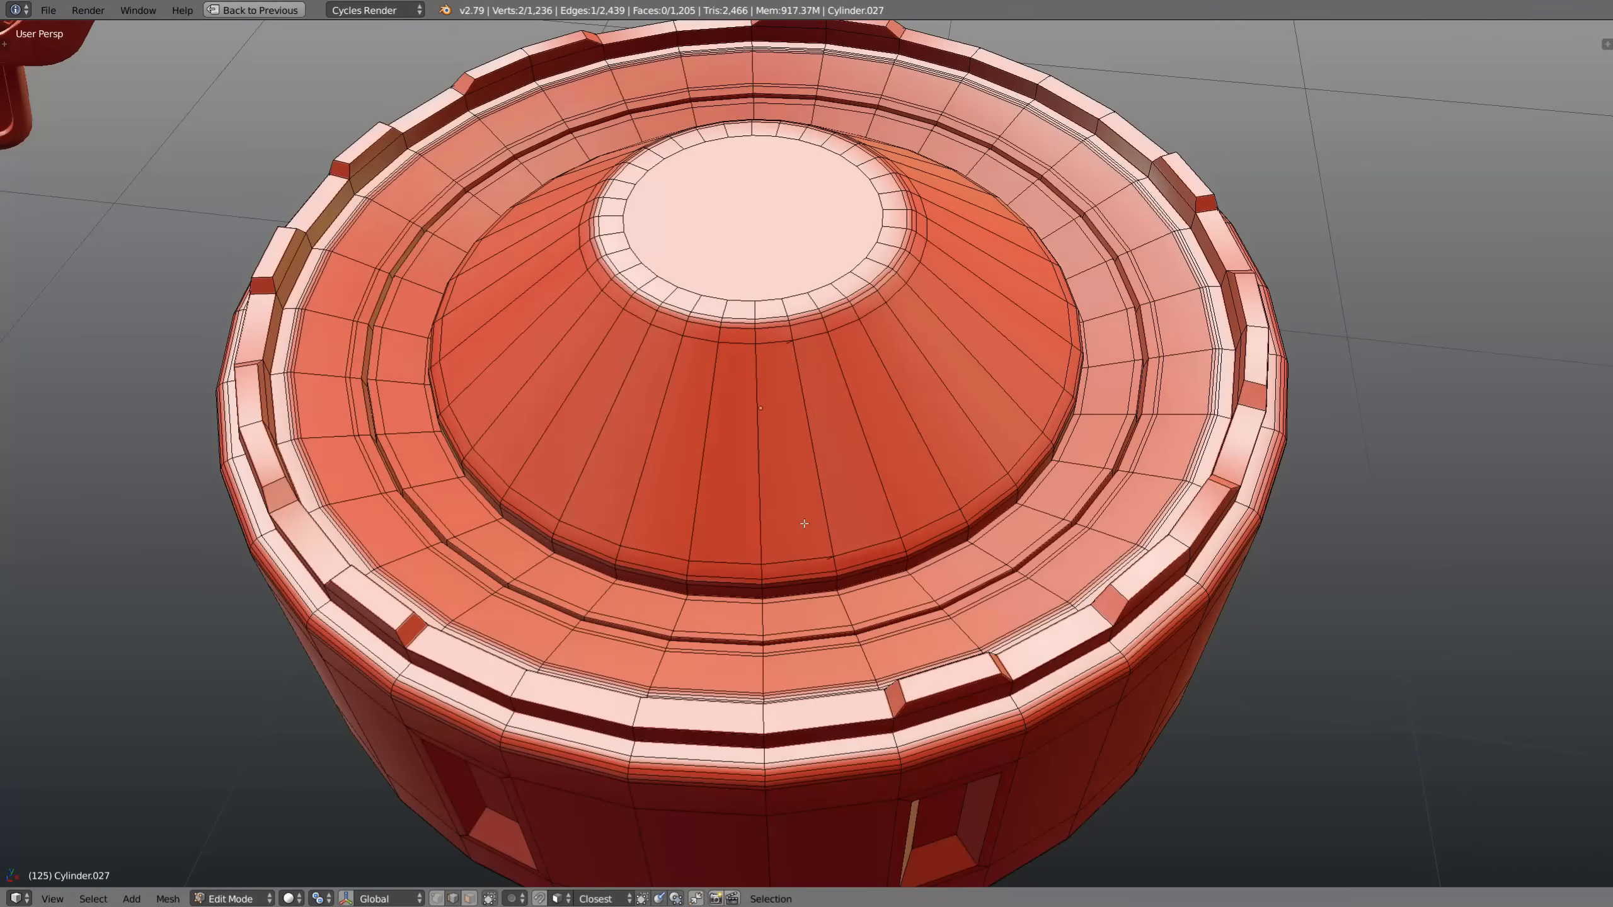
Restore the full window layout and show the bevelled part in Object Mode
key("shift+space")
middle_click_drag(669, 518, 633, 441)
key("Tab")
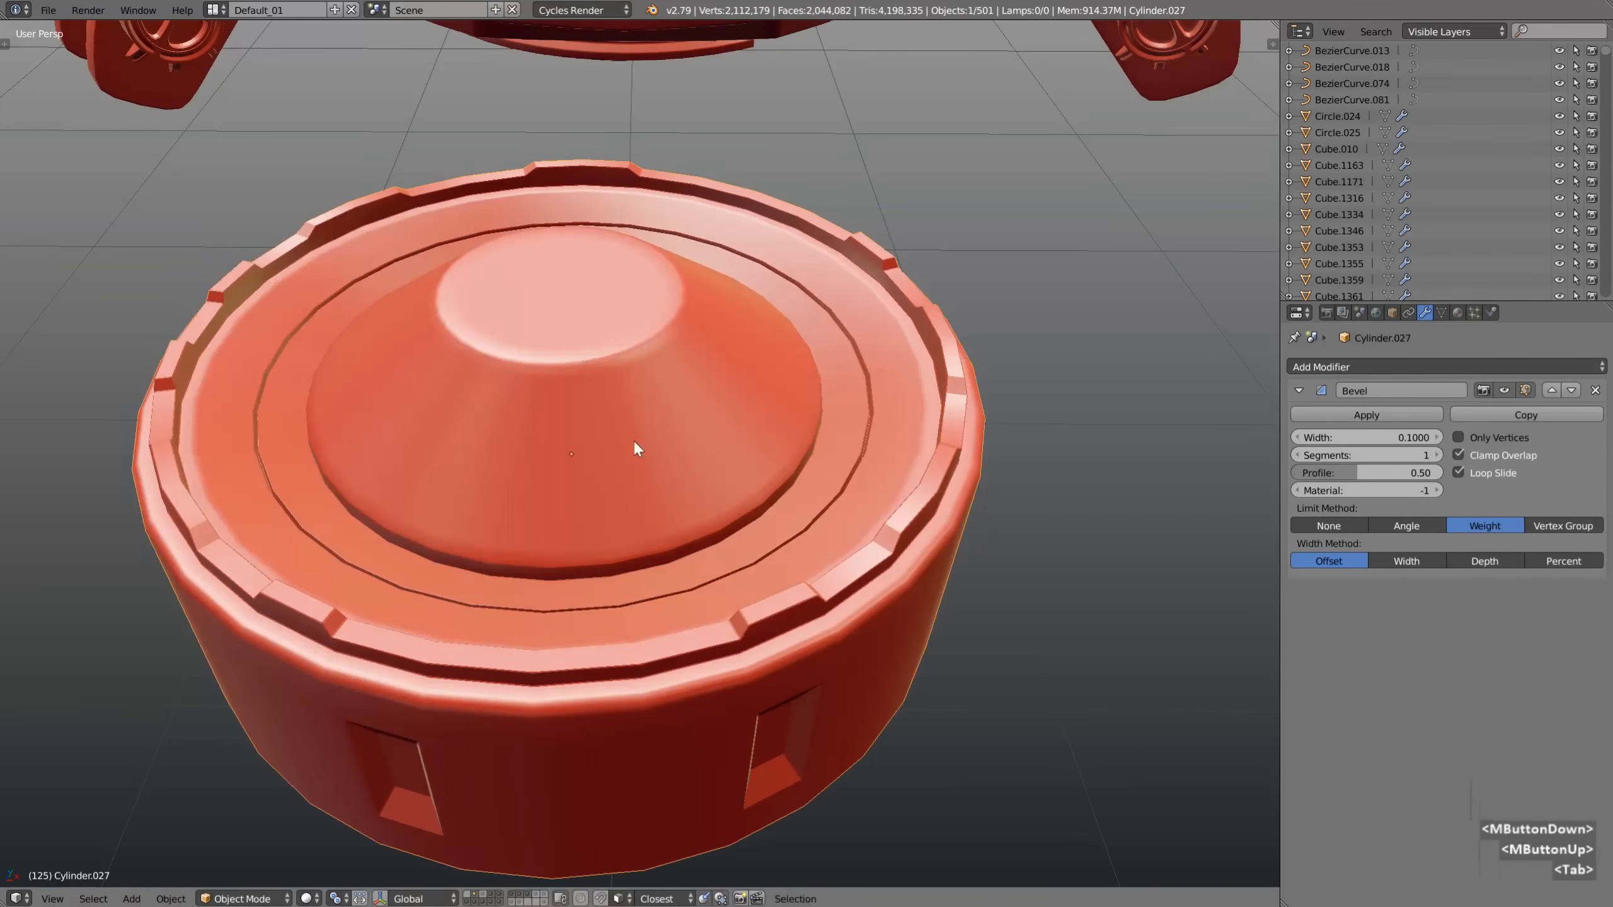
Try a Subdivision Surface modifier on the bevelled part, inspect the cone's shading, and remove the modifier
left_click(1378, 367)
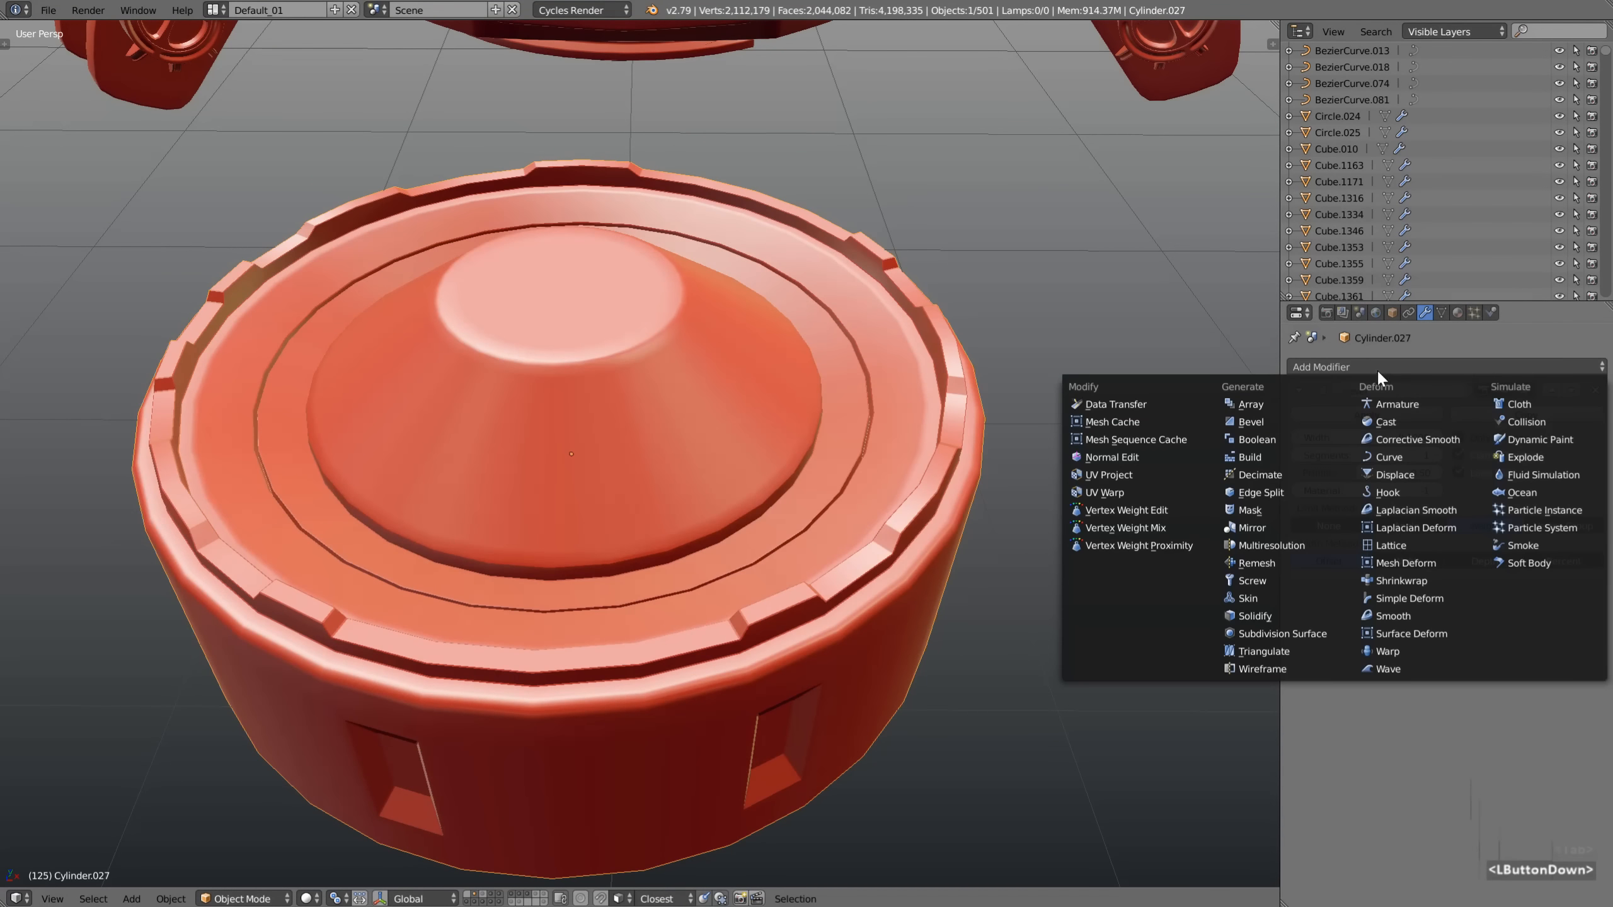
left_click(1296, 633)
middle_click_drag(591, 477, 648, 419)
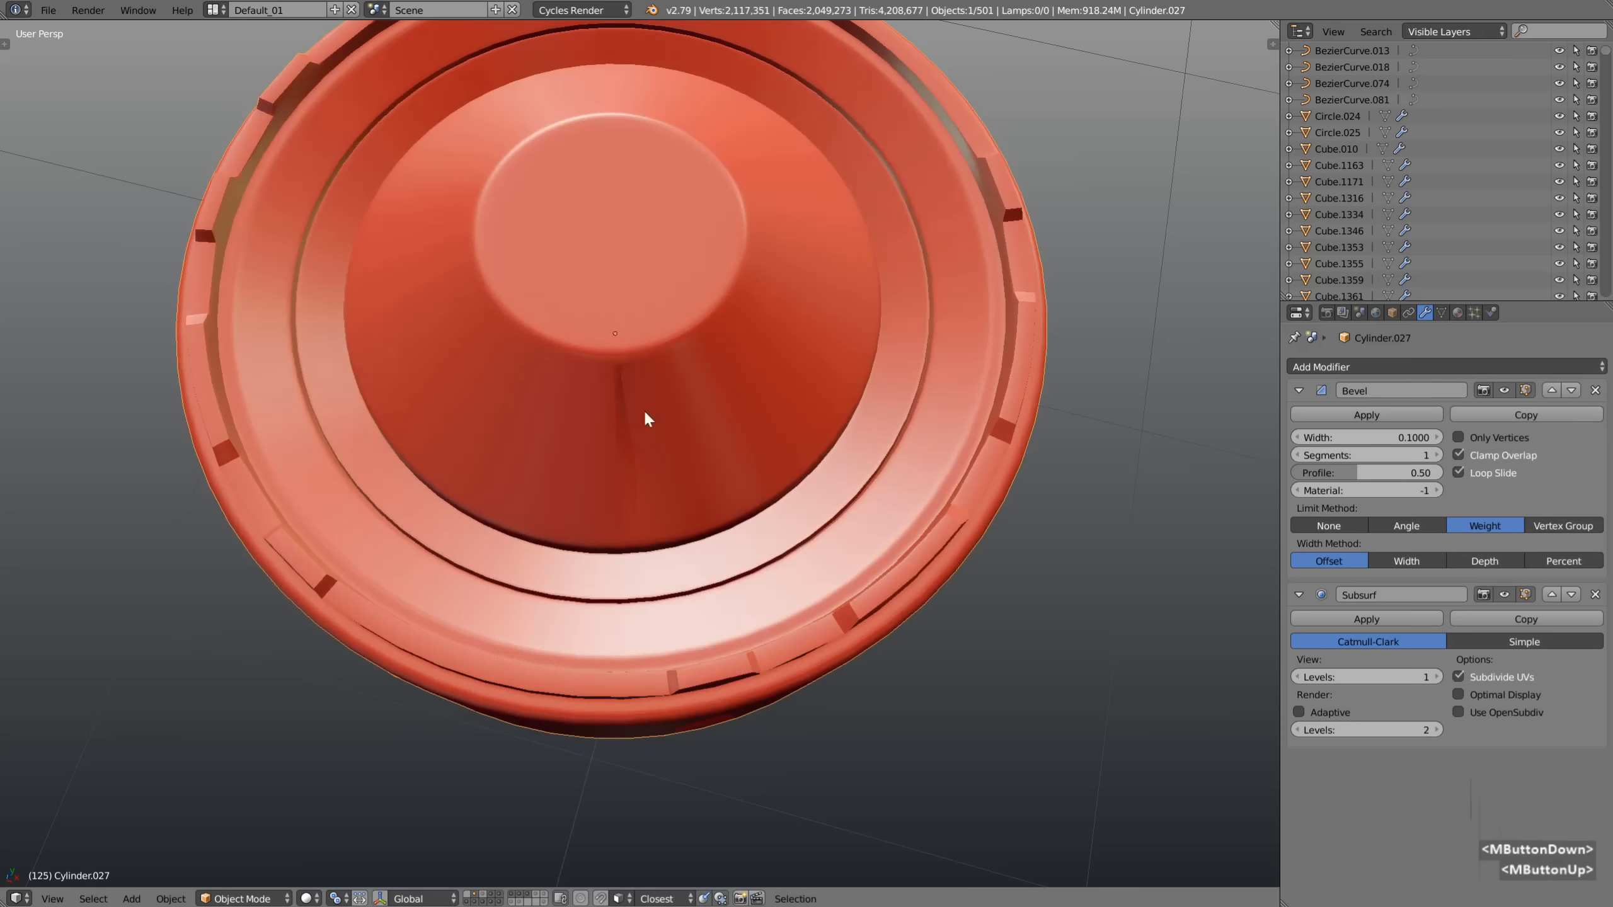
left_click(1592, 594)
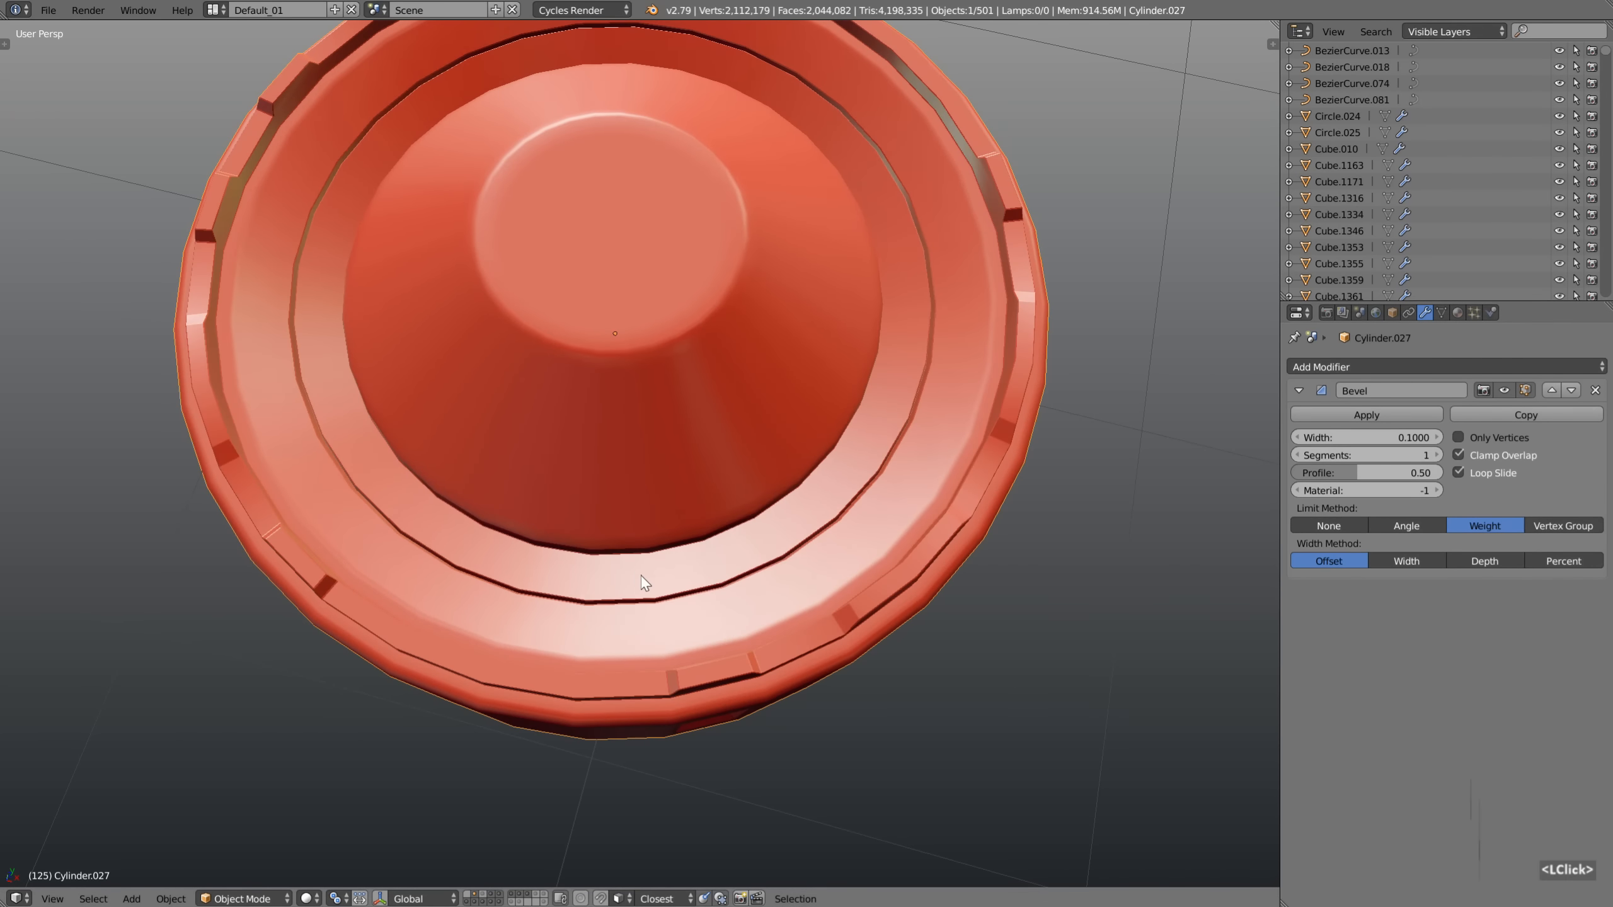
Enter Edit Mode and select all non-manifold geometry on the bevelled part
middle_click_drag(641, 575, 666, 508)
key("Tab")
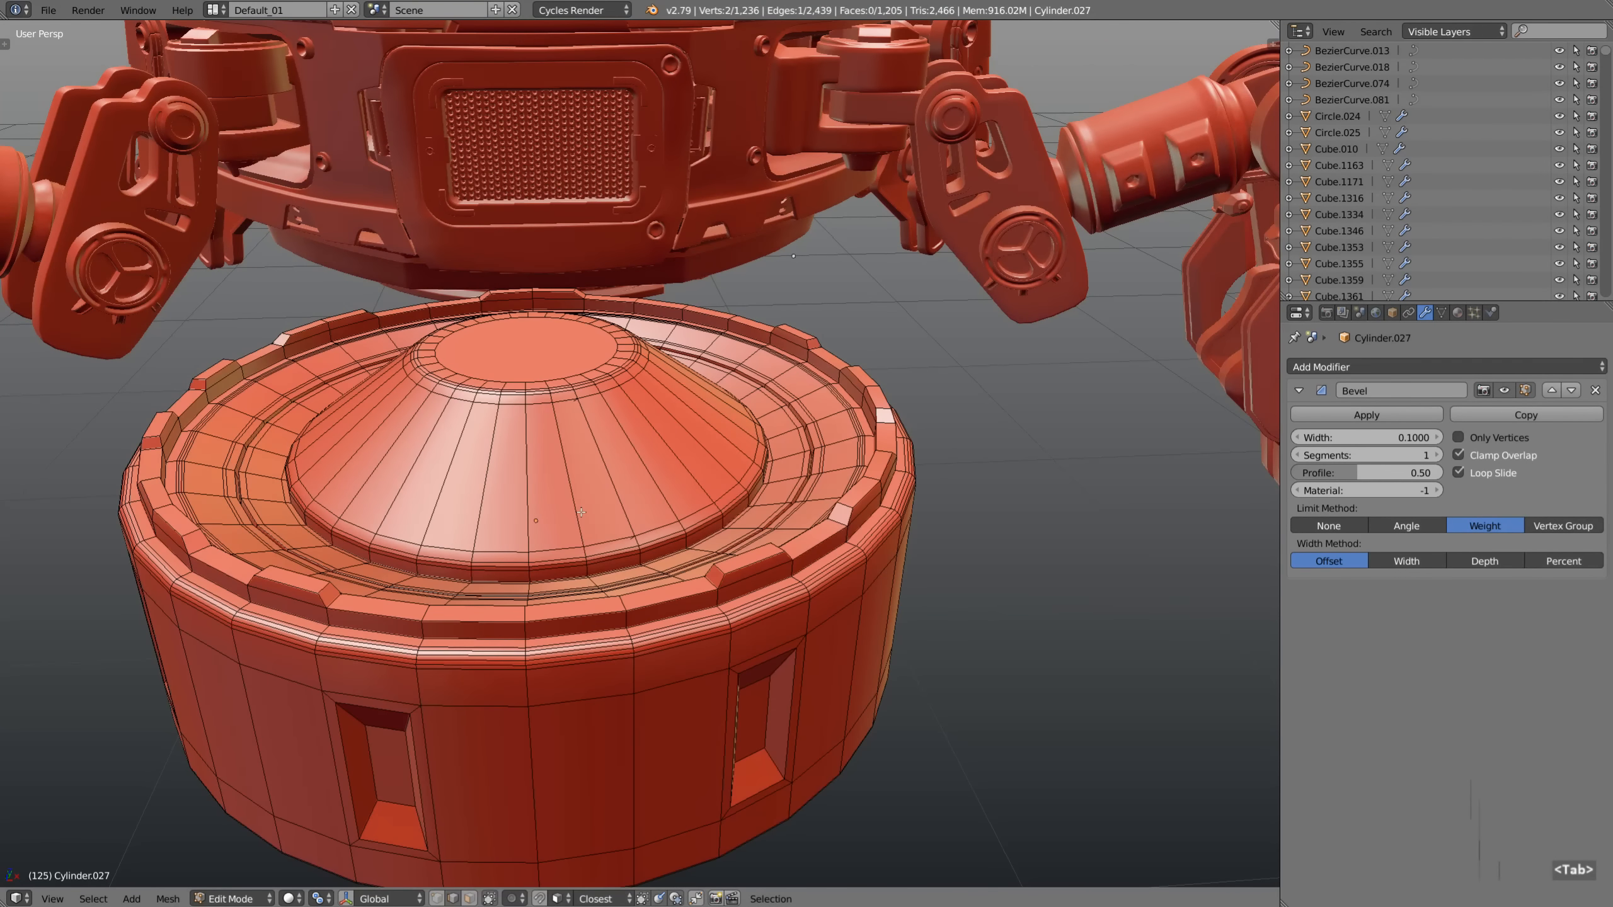
middle_click_drag(594, 439, 754, 440, "shift")
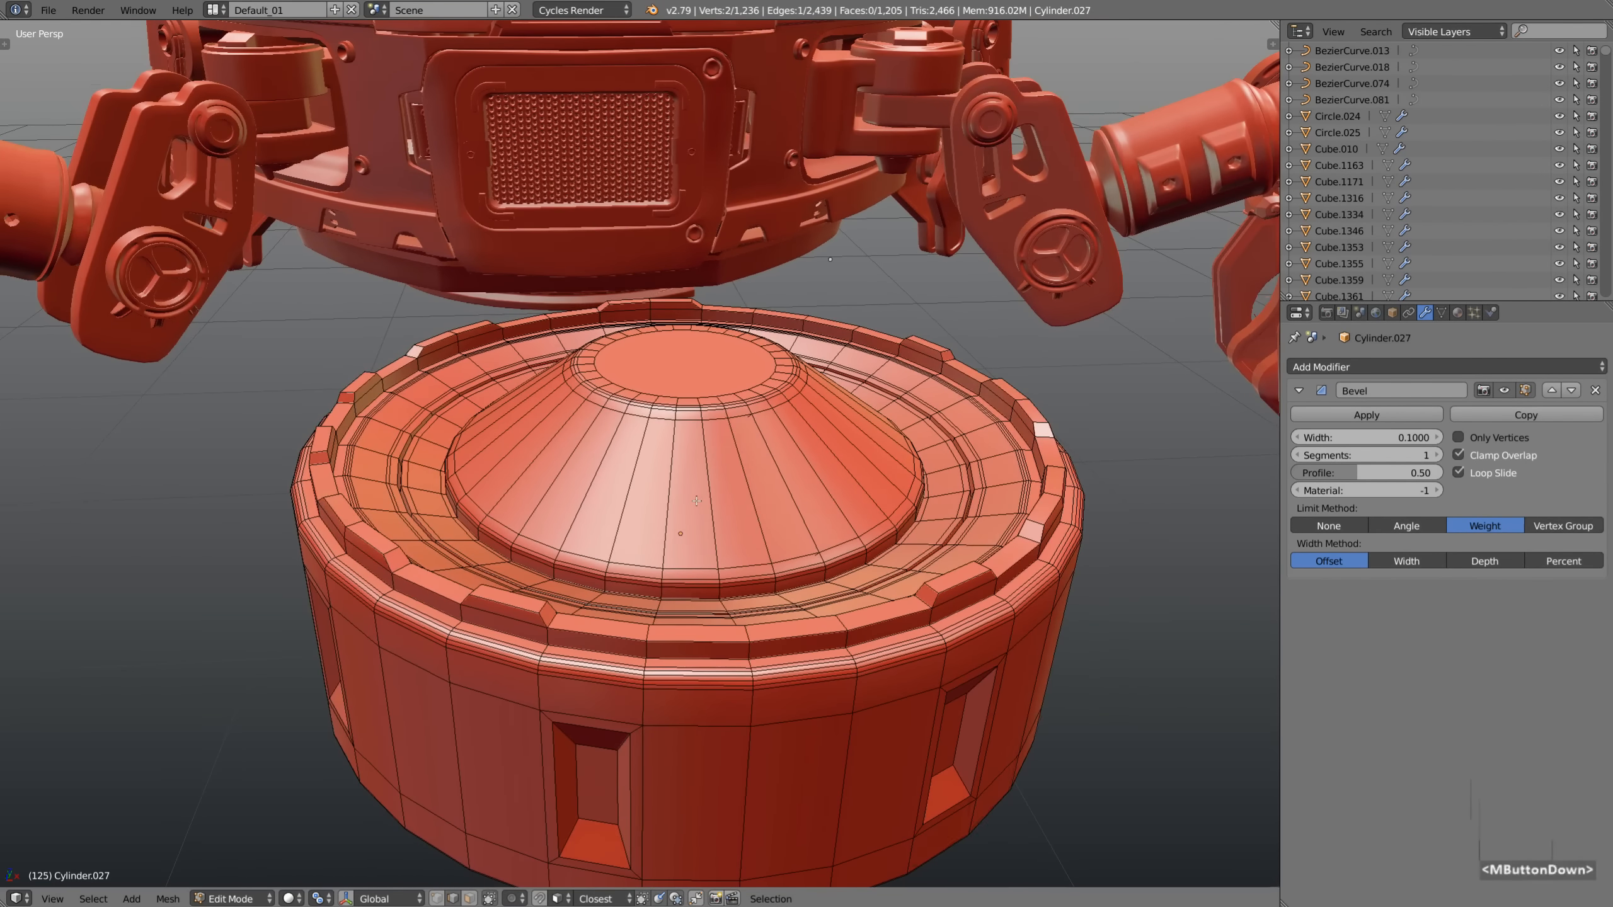
middle_click_drag(699, 501, 658, 530)
scroll(559, 360, "down", 2)
middle_click_drag(559, 360, 685, 548)
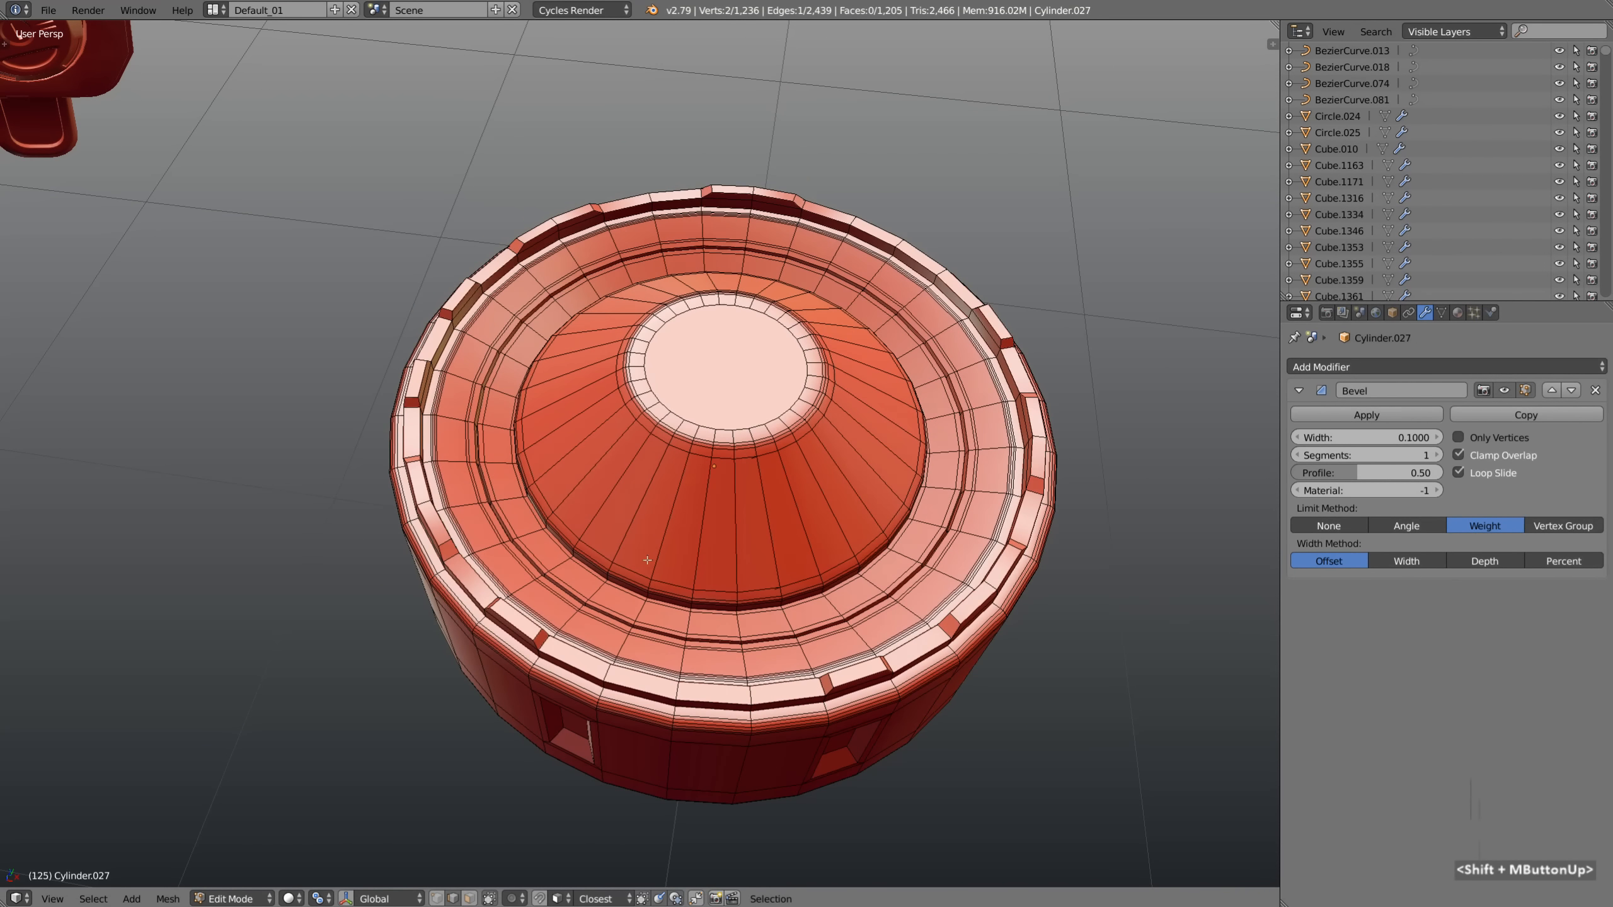
left_click(92, 899)
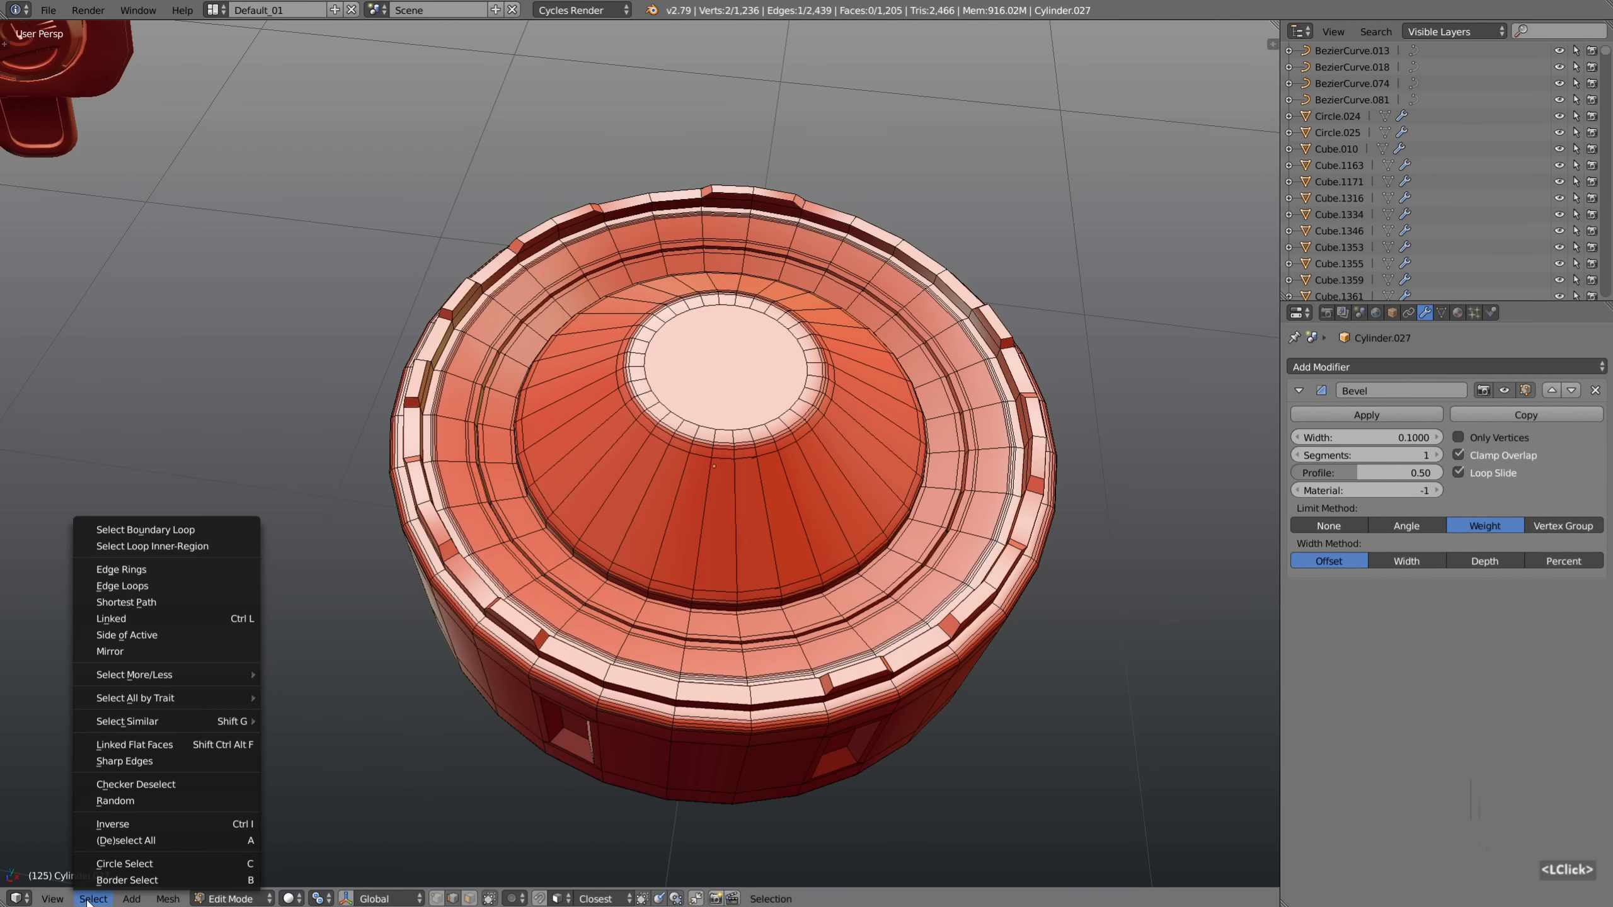
mouse_move(110, 699)
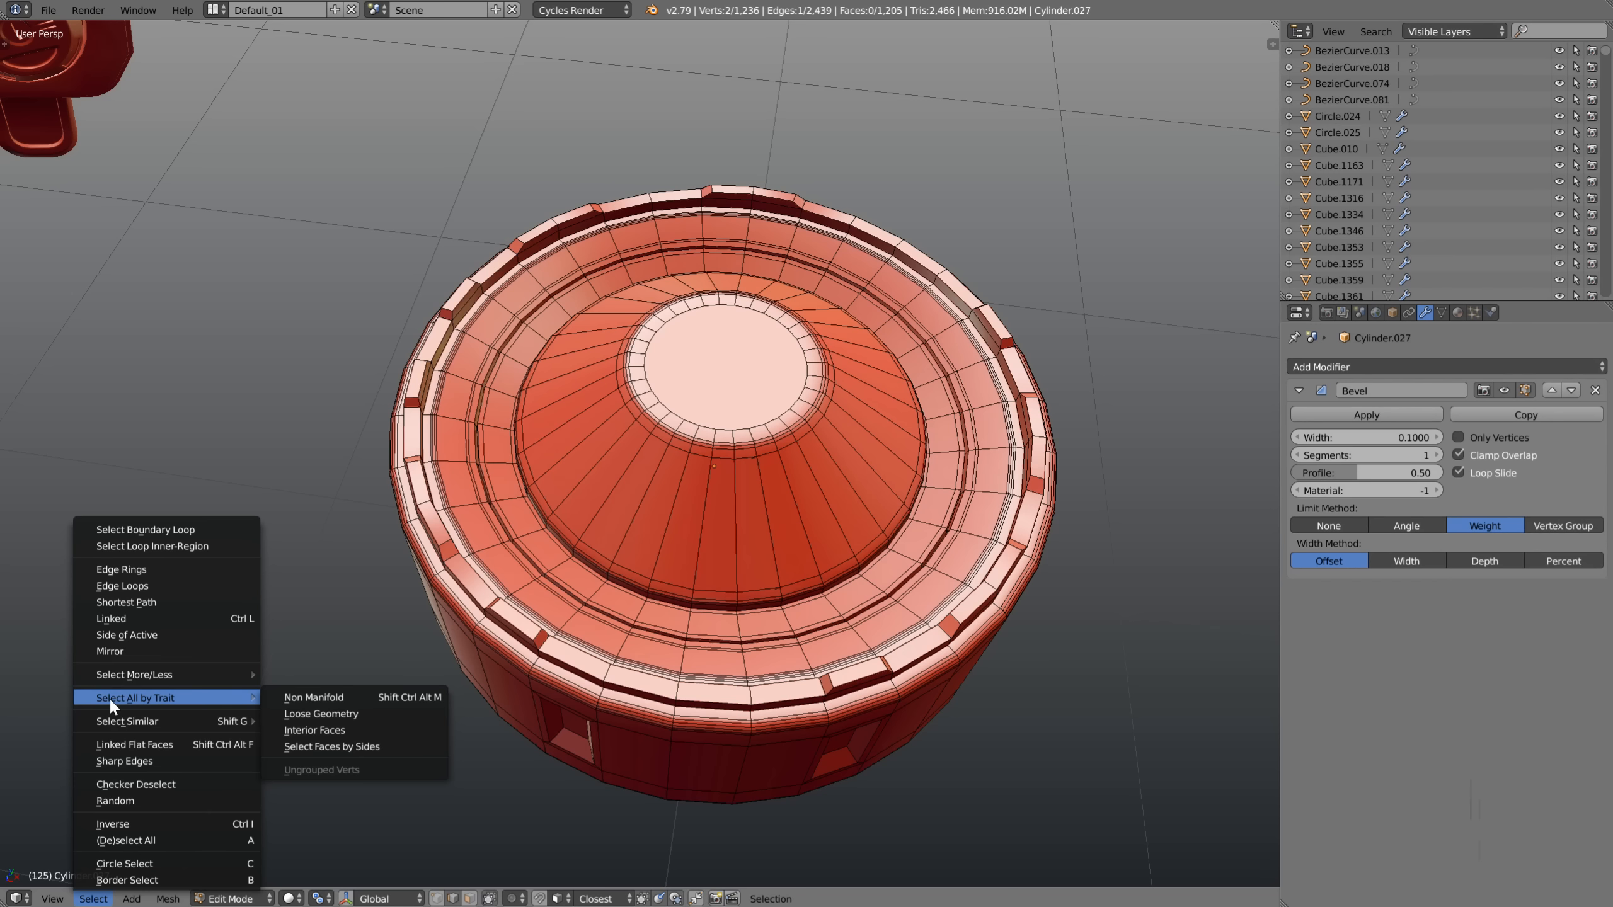
left_click(358, 696)
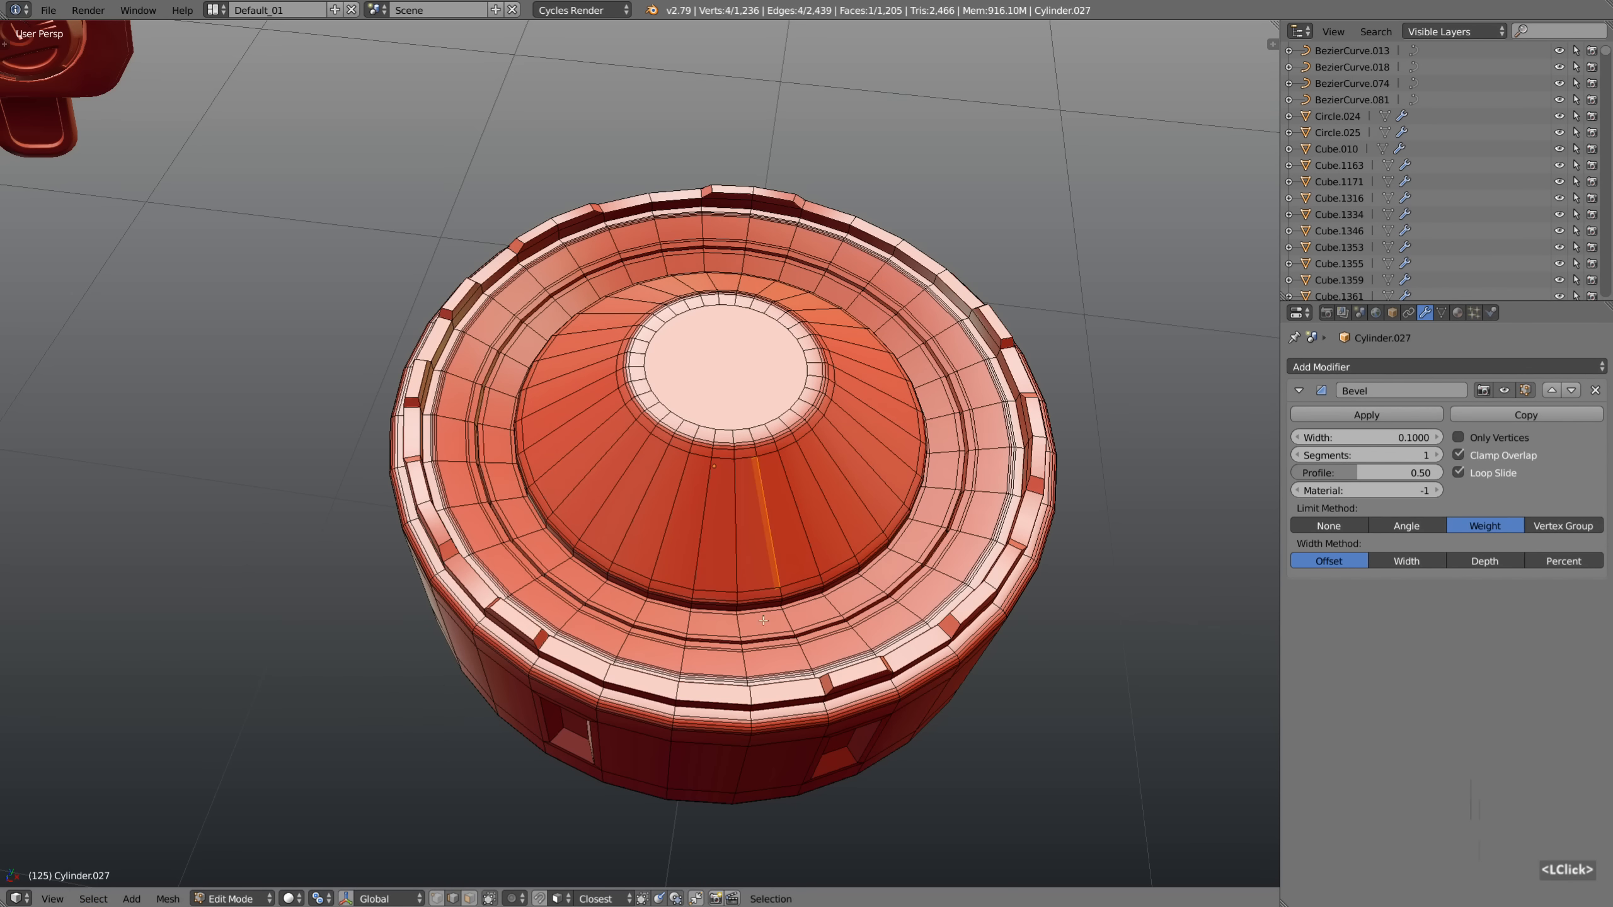
Delete the extruded interior face beneath the cone
middle_click_drag(749, 592, 739, 554)
key("z")
key("z")
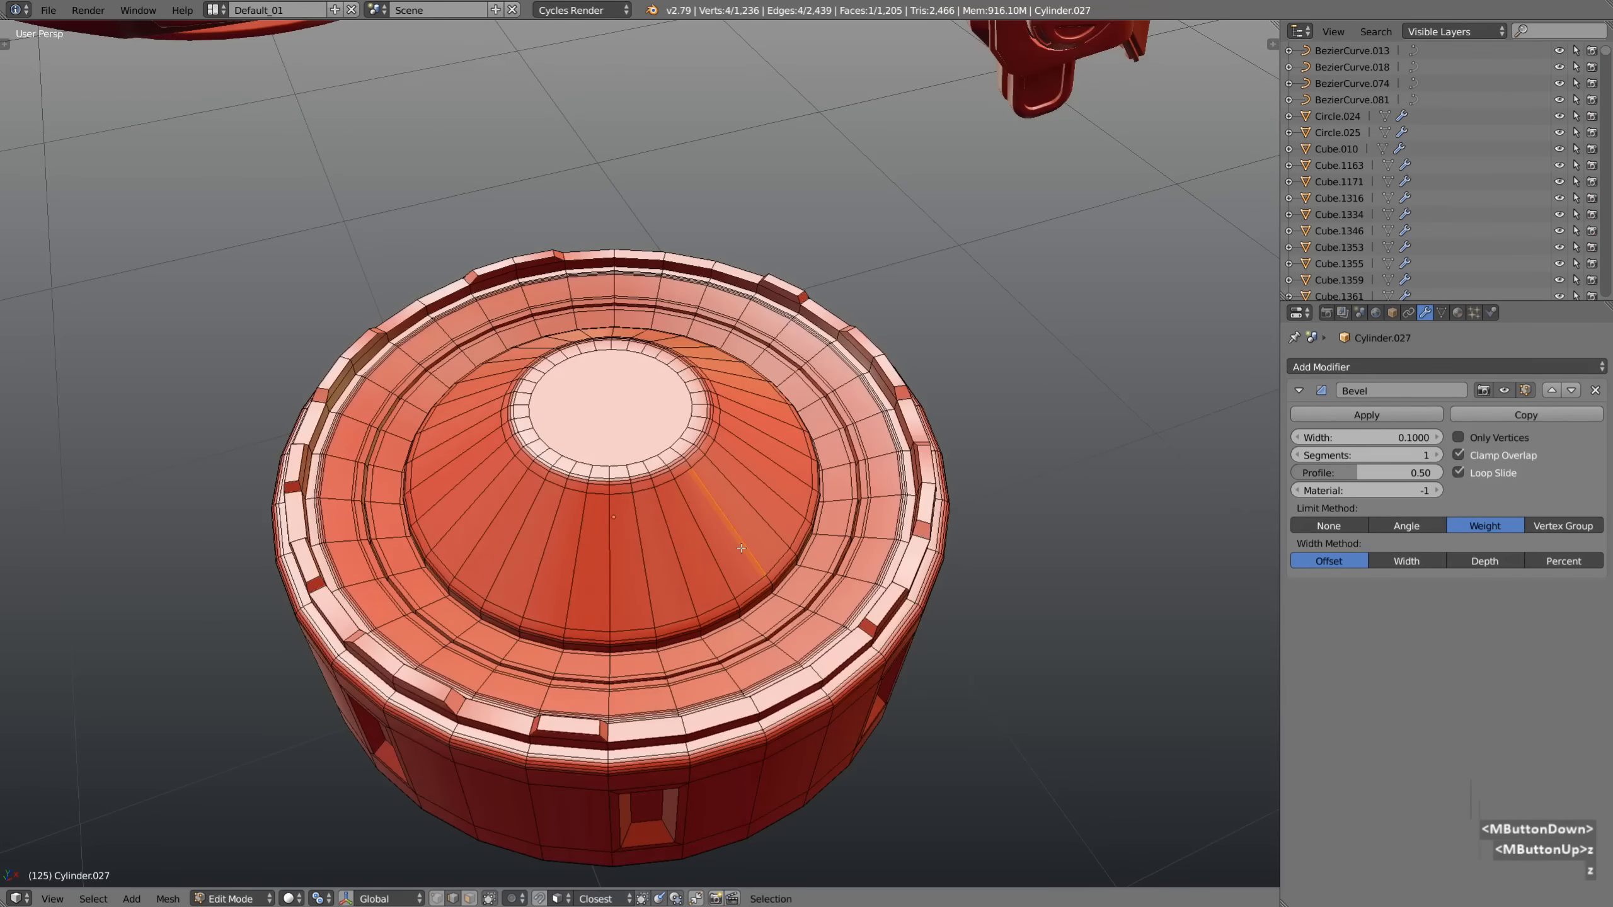
key("x")
left_click(701, 553)
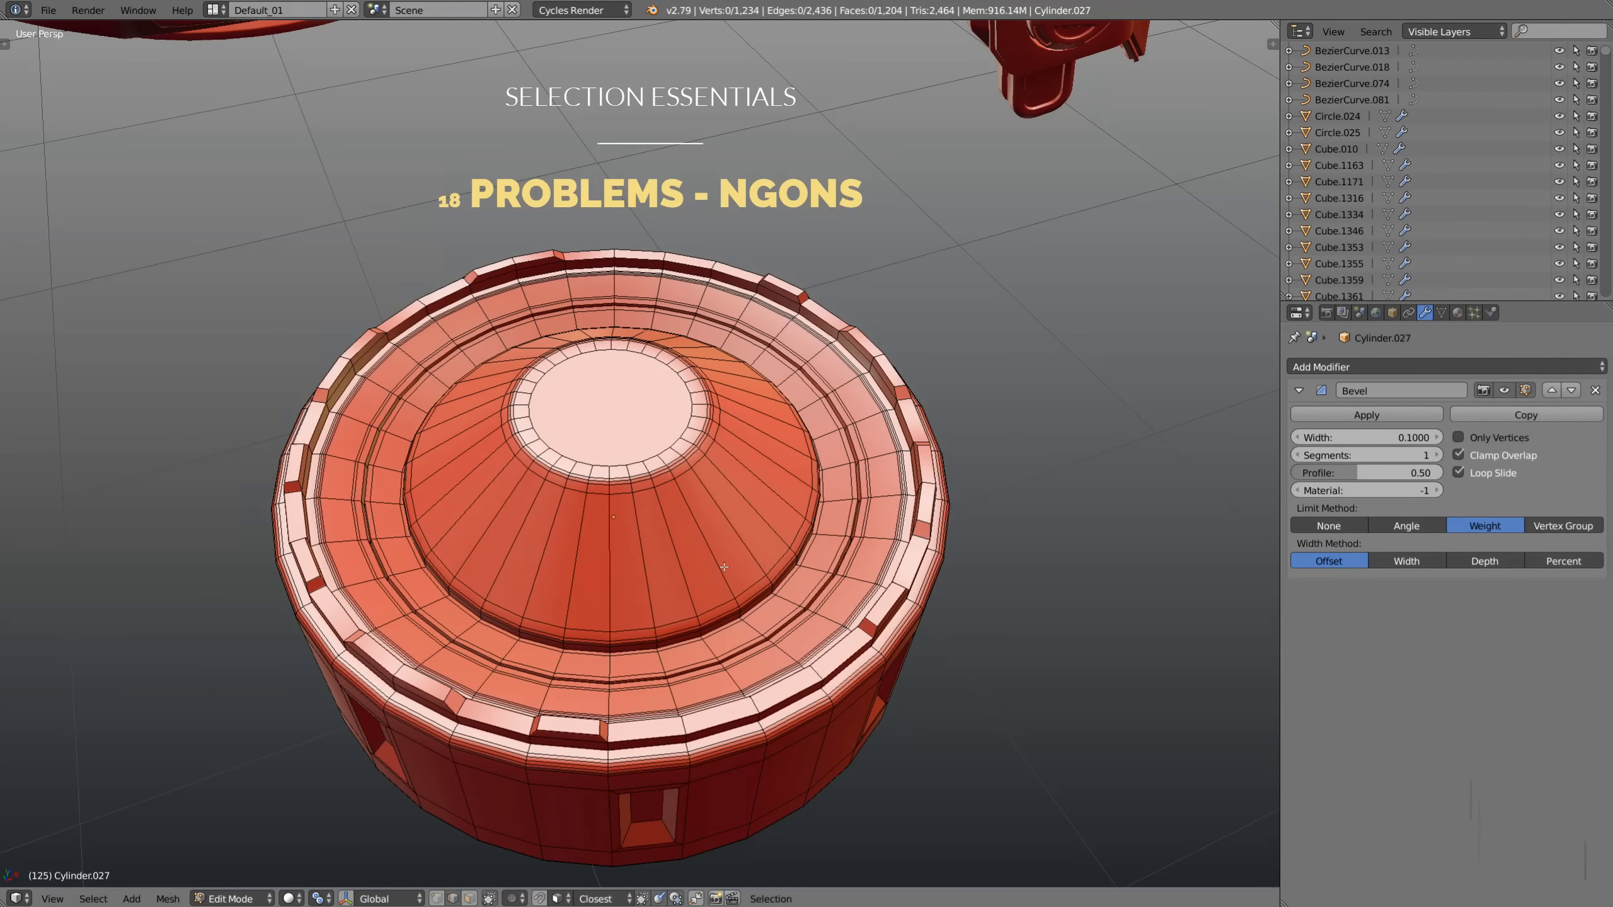
Select faces by sides, choosing only faces with greater than 4 vertices
middle_click_drag(743, 688, 683, 607)
middle_click_drag(684, 683, 603, 678)
left_click(93, 898)
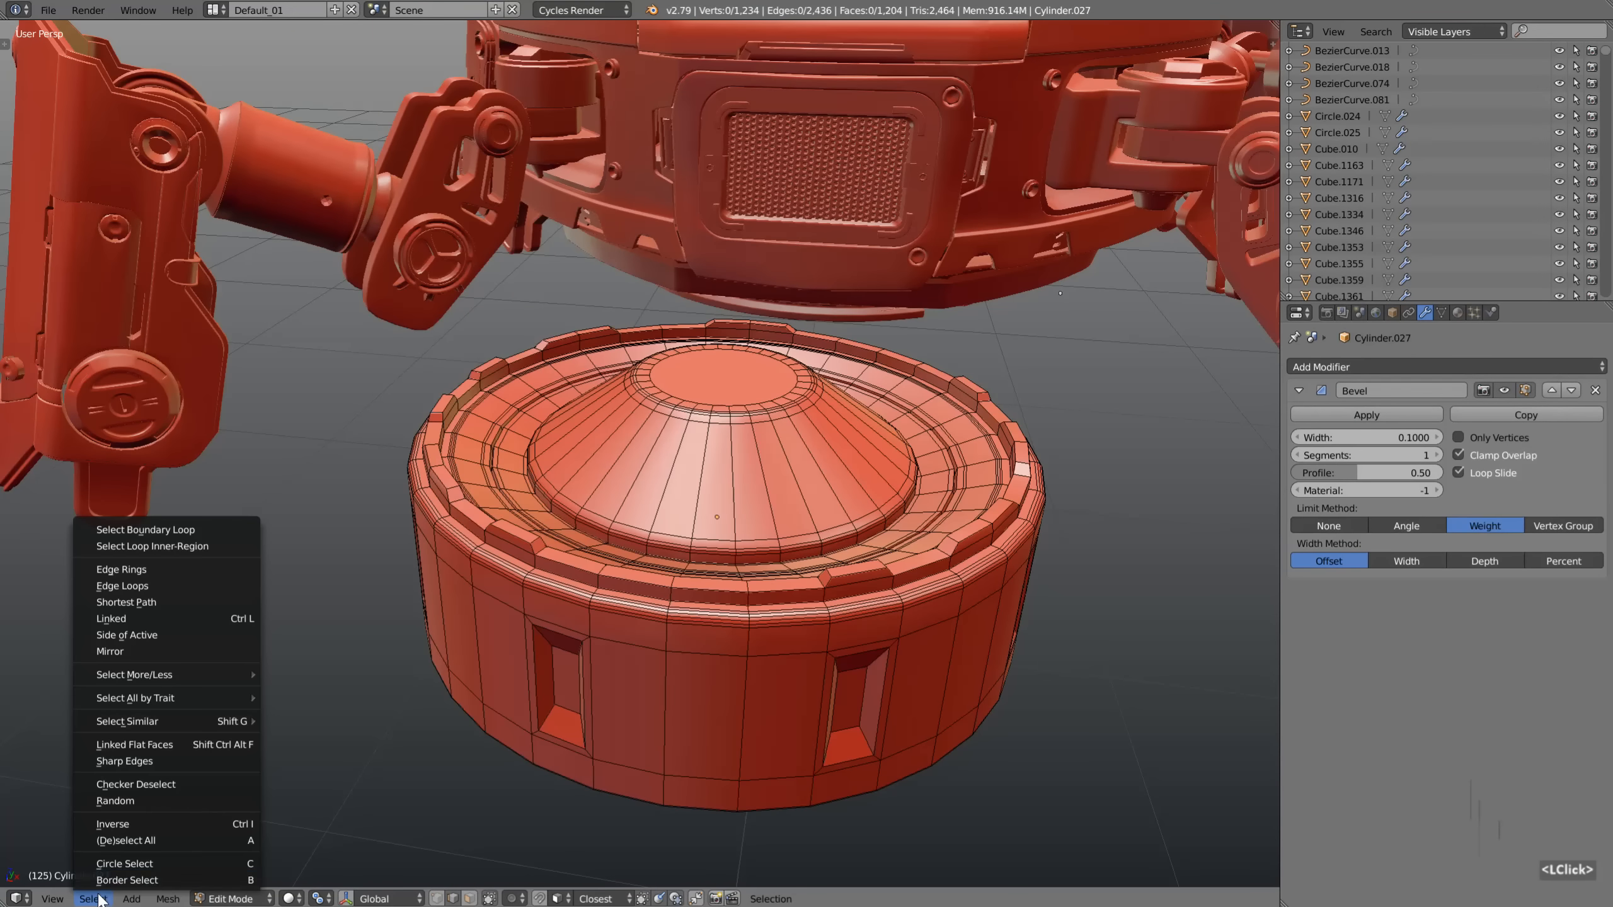
mouse_move(188, 696)
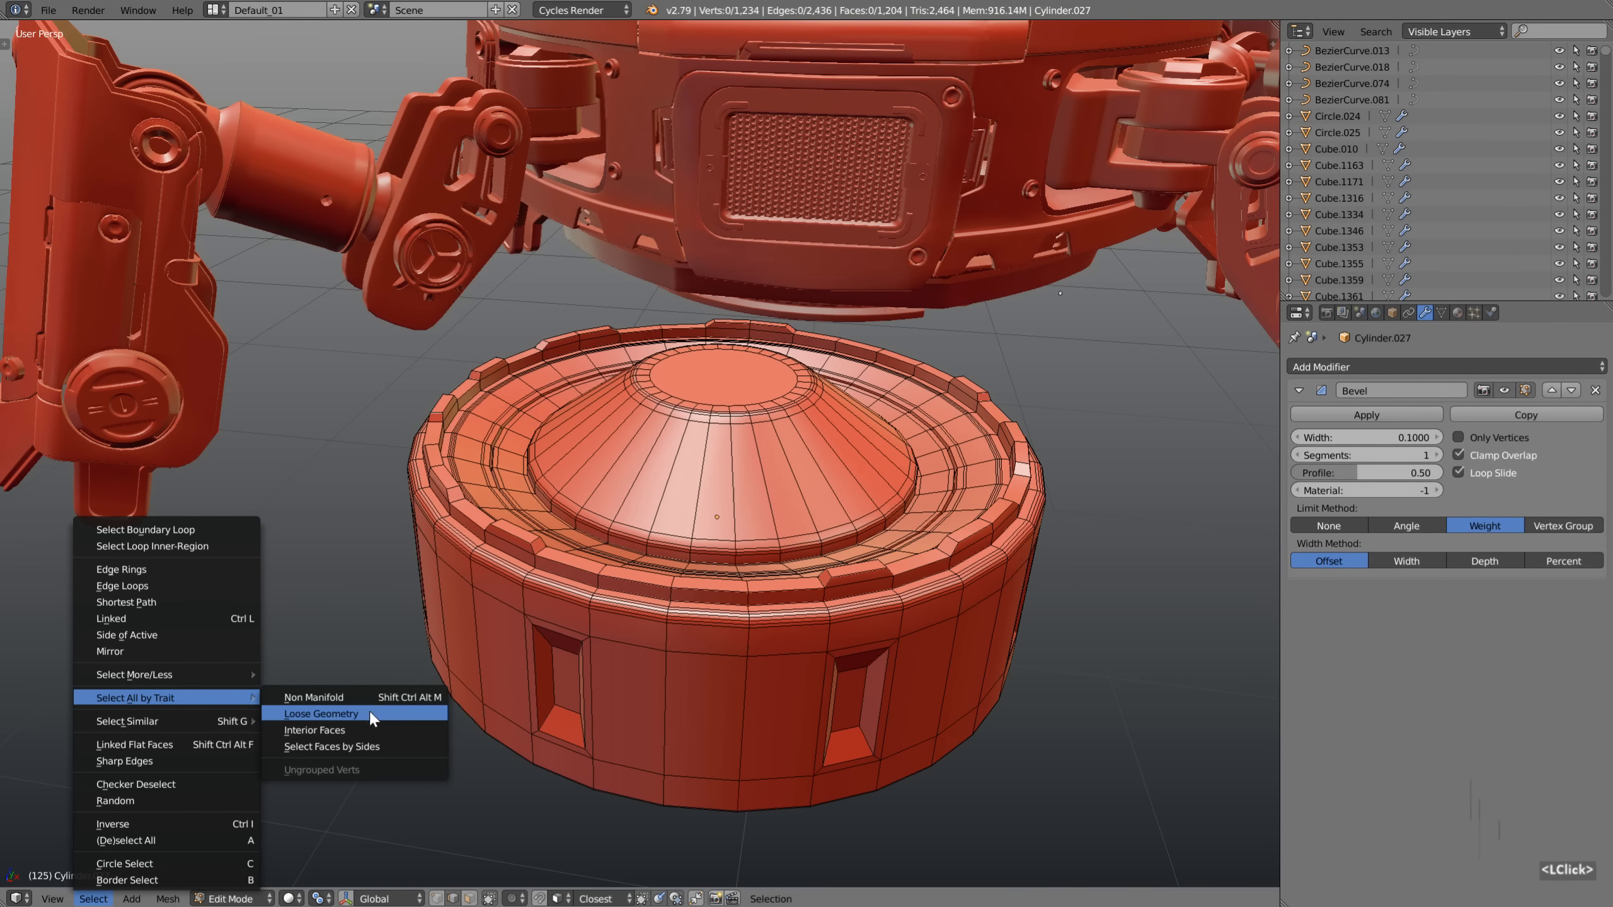
left_click(390, 747)
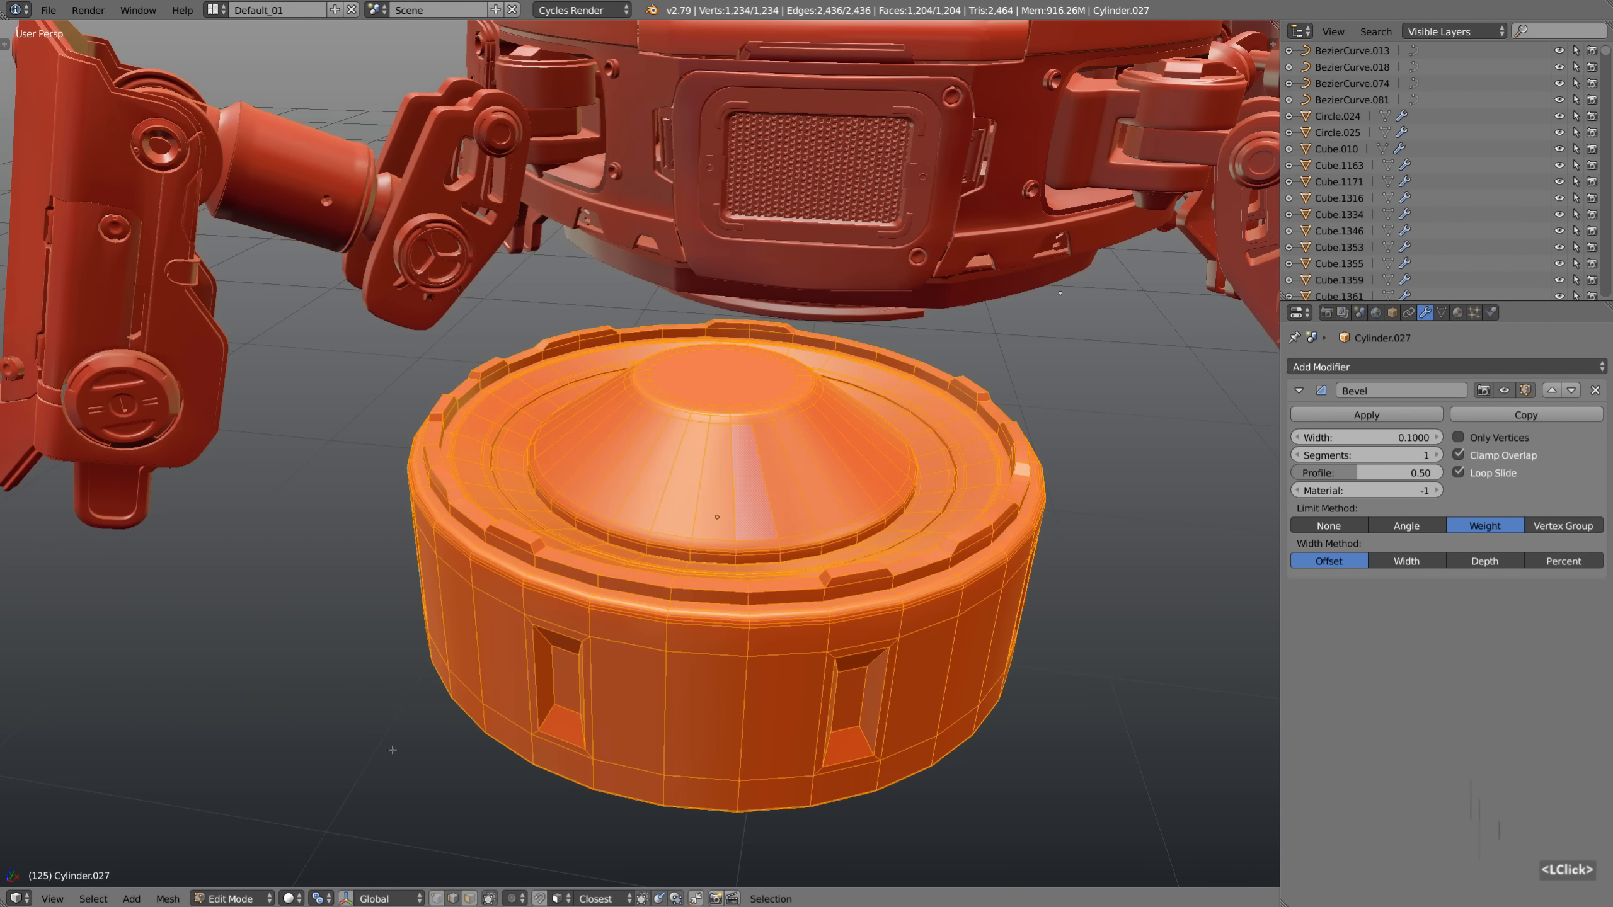
key("F6")
left_click_drag(486, 748, 270, 742)
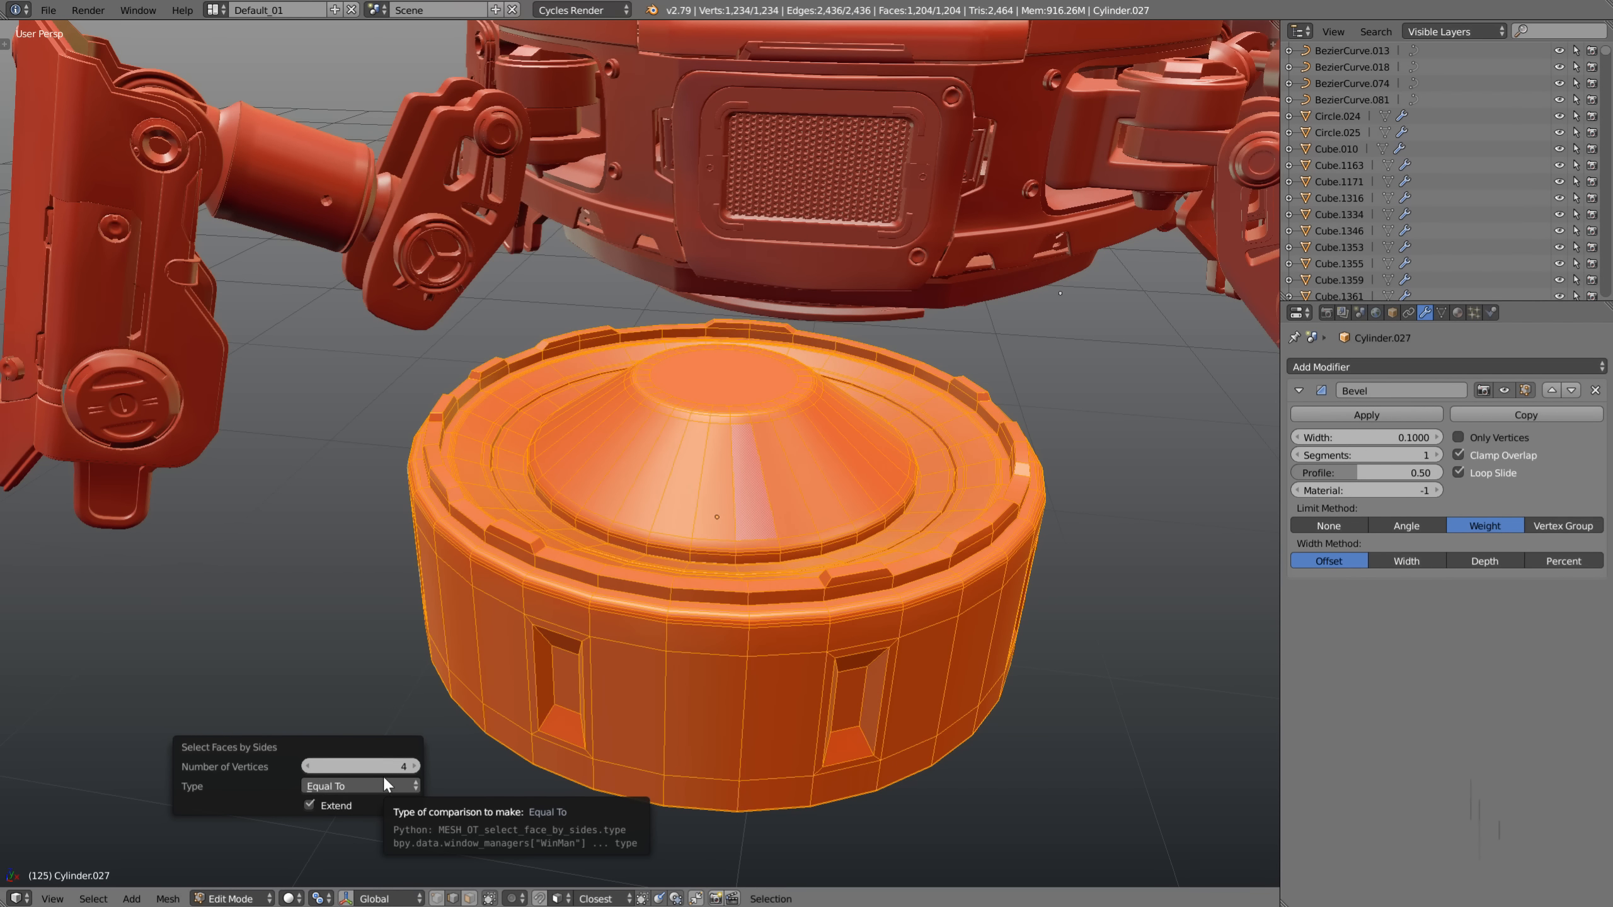
left_click(359, 784)
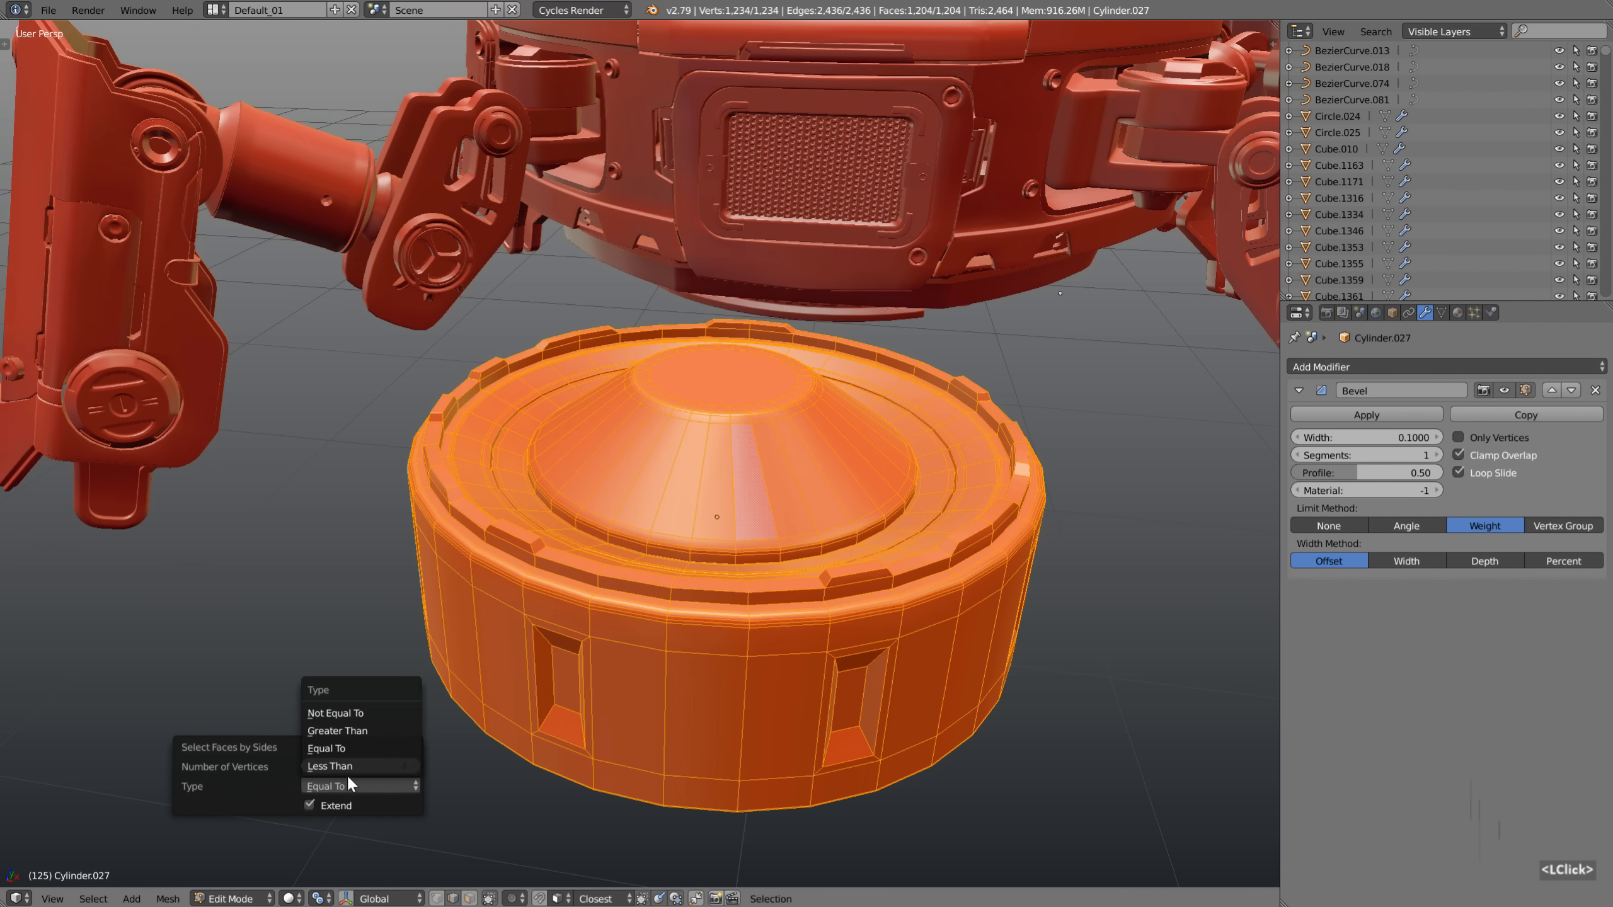
left_click(351, 729)
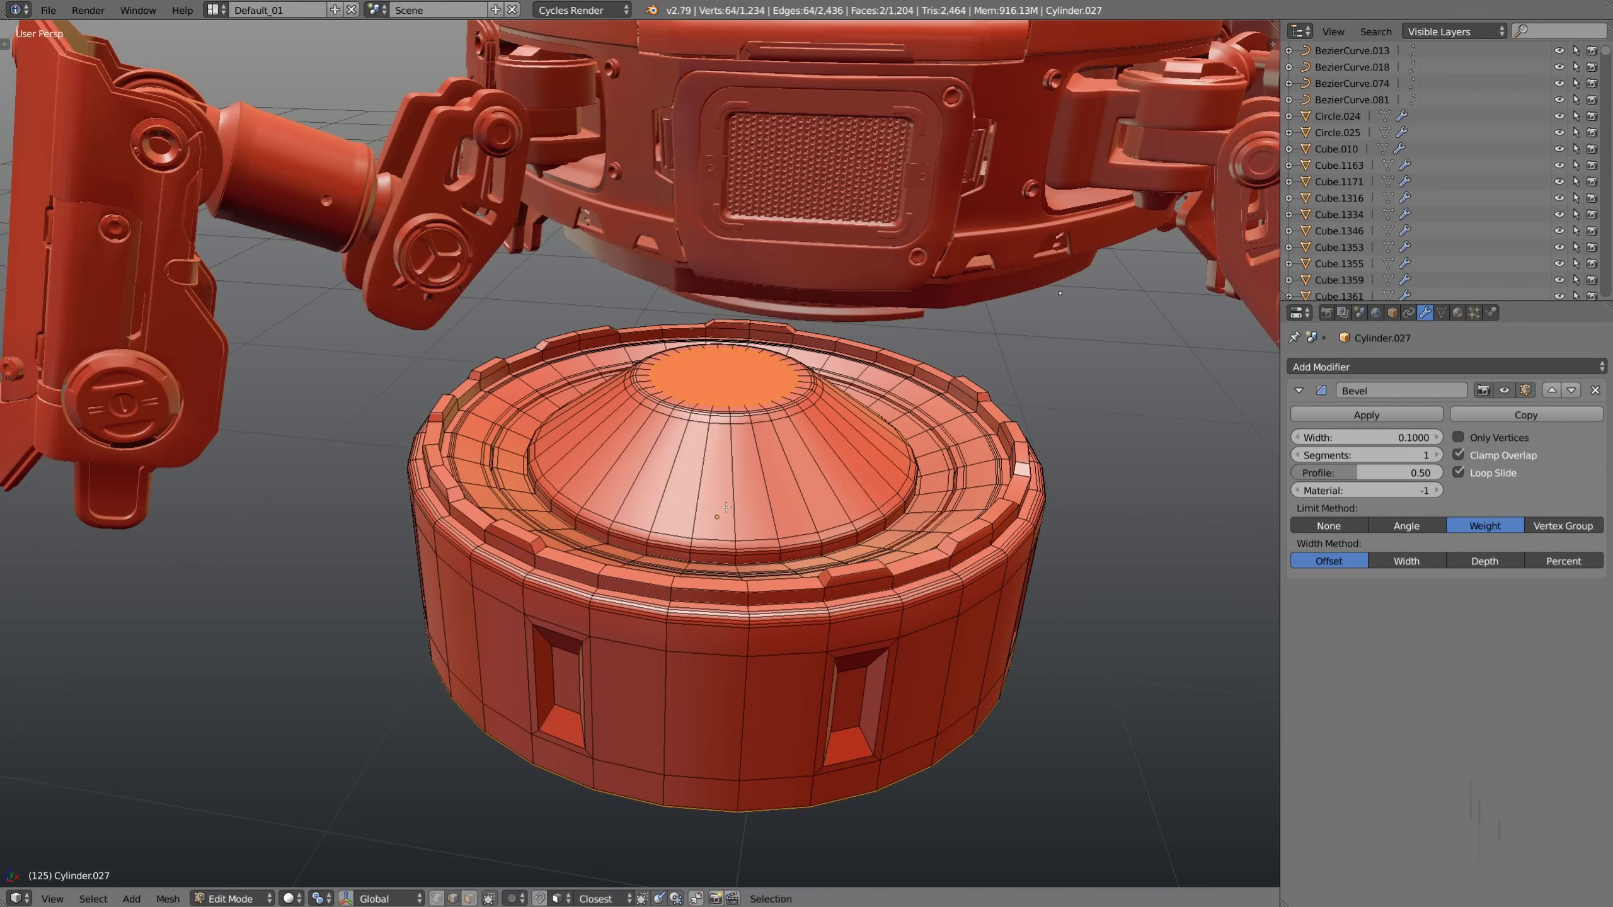
Examine the selected ngons at the cone's cap and the underside in wireframe and shaded display
mouse_move(726, 507)
middle_mouse_down()
mouse_move(721, 551)
mouse_move(742, 559)
mouse_move(744, 524)
middle_mouse_up()
key("z")
scroll(744, 572, "down", 1)
middle_click_drag(744, 613, 751, 547)
key("z")
mouse_move(751, 546)
middle_mouse_down()
mouse_move(757, 517)
mouse_move(758, 534)
middle_mouse_up()
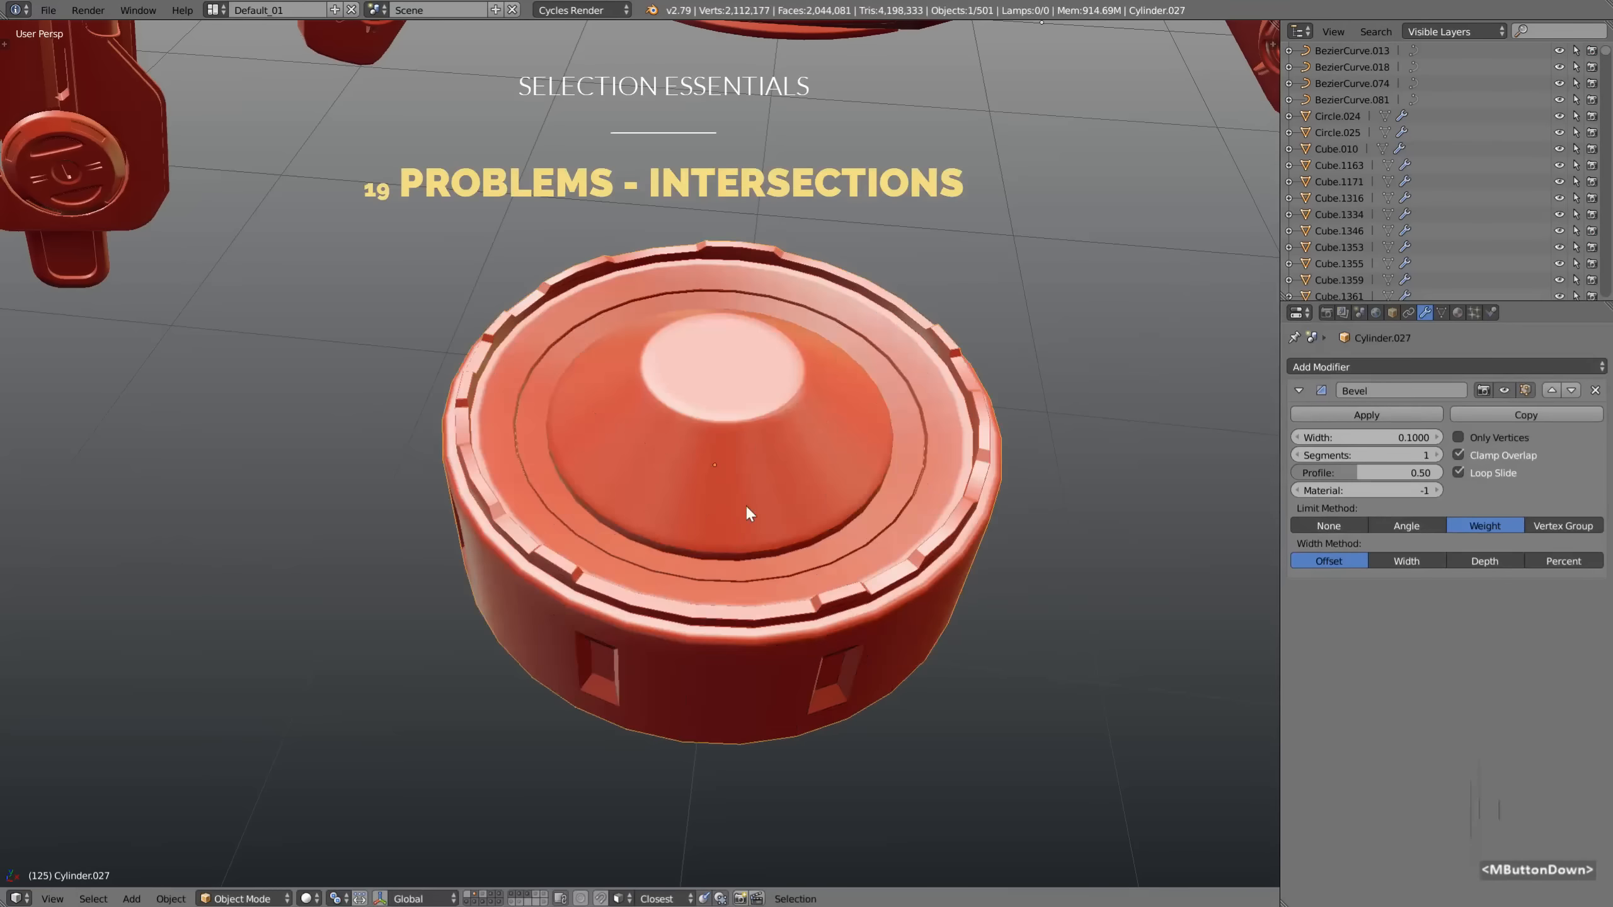
Find and enable the 3D Print Toolbox add-on in the user preferences, and bring up its mesh checks
scroll(746, 502, "down", 1)
middle_click_drag(746, 502, 738, 555, "shift")
key("ctrl+alt+u")
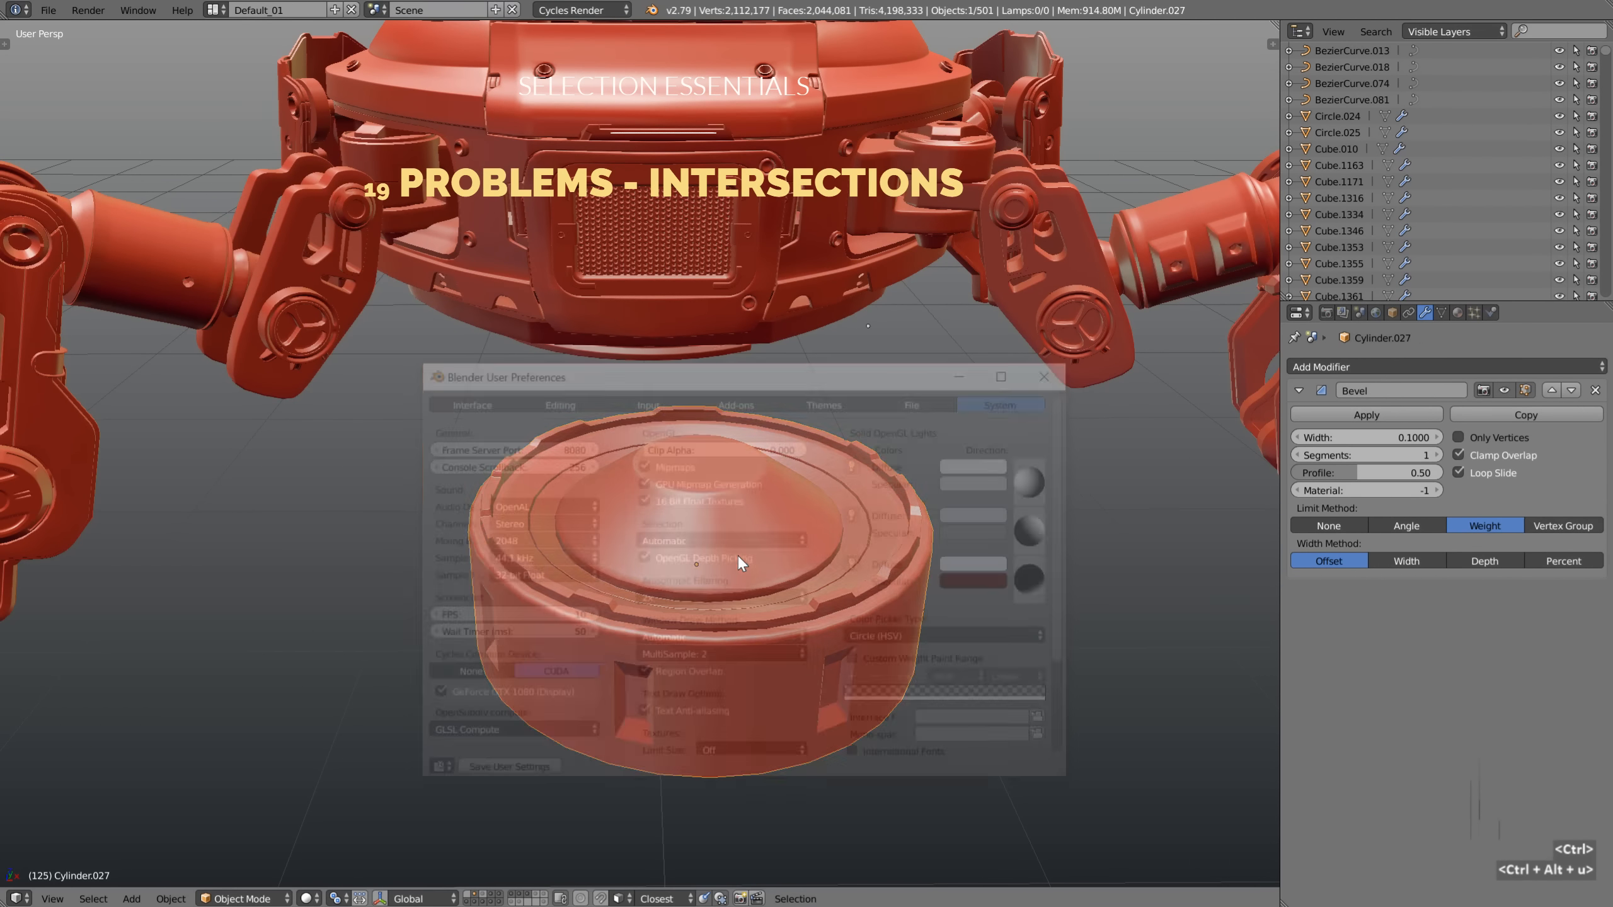
left_click(743, 397)
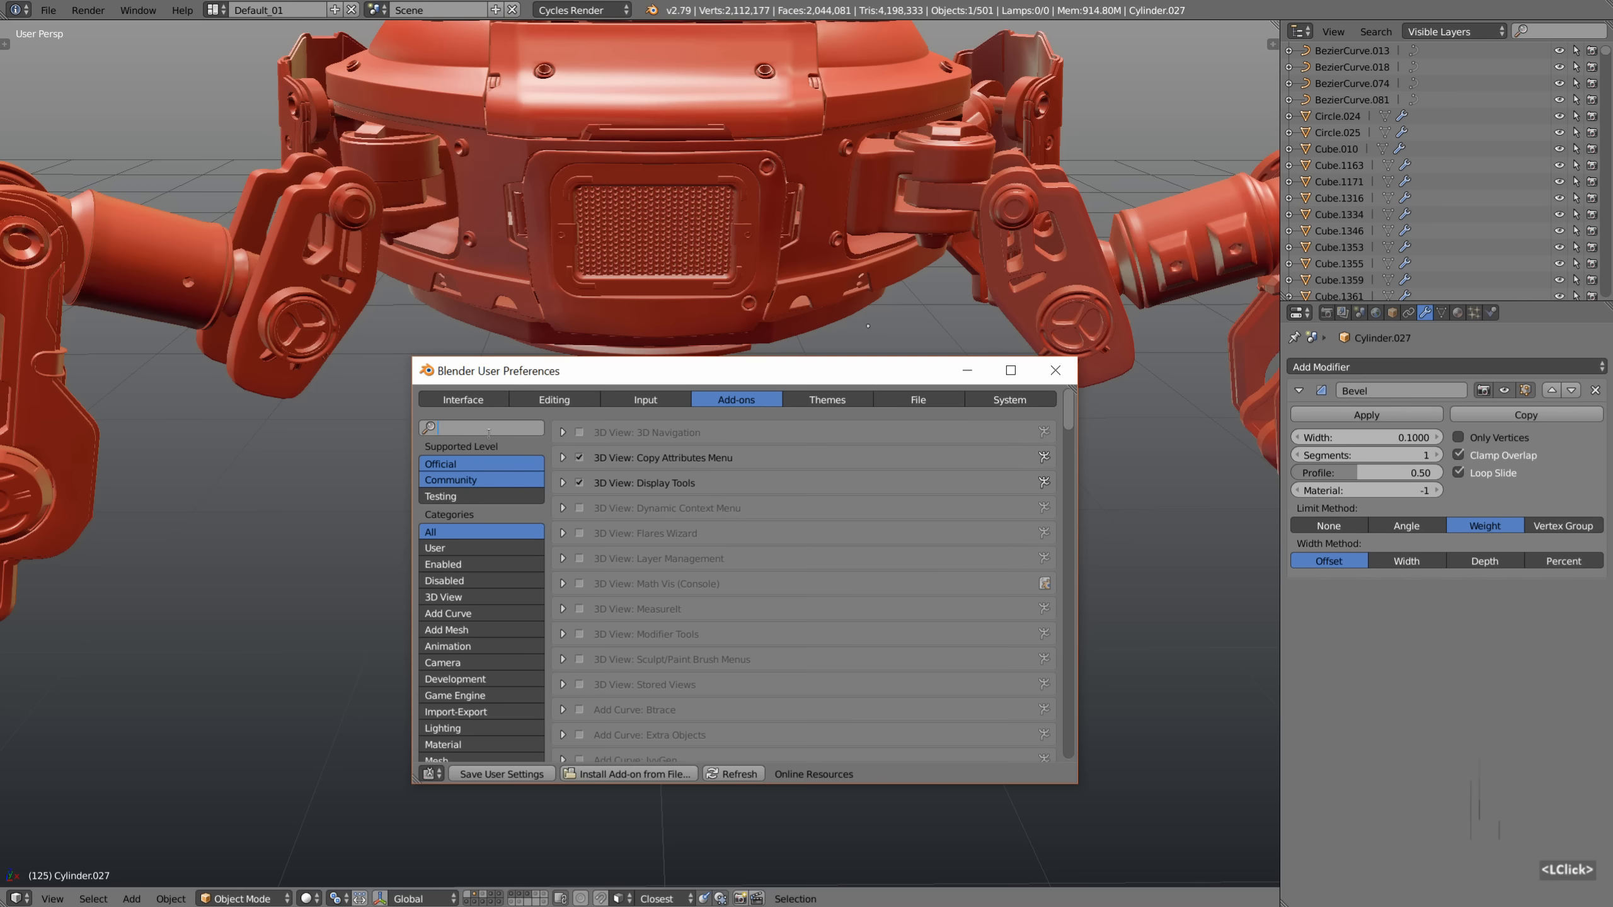
type("print")
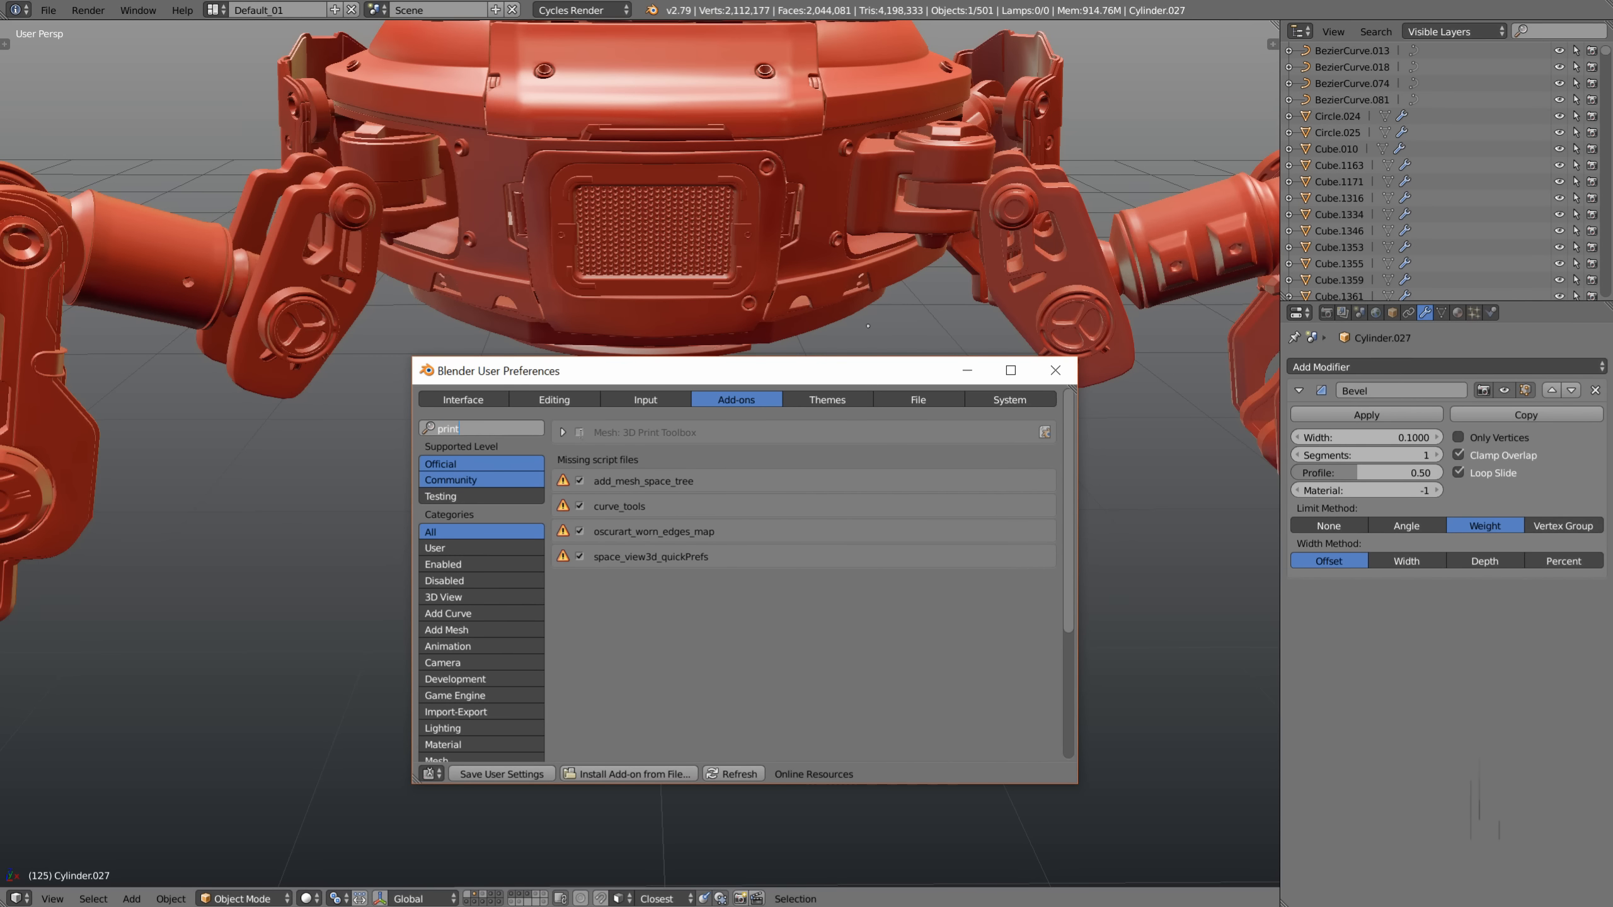
double_click(579, 432)
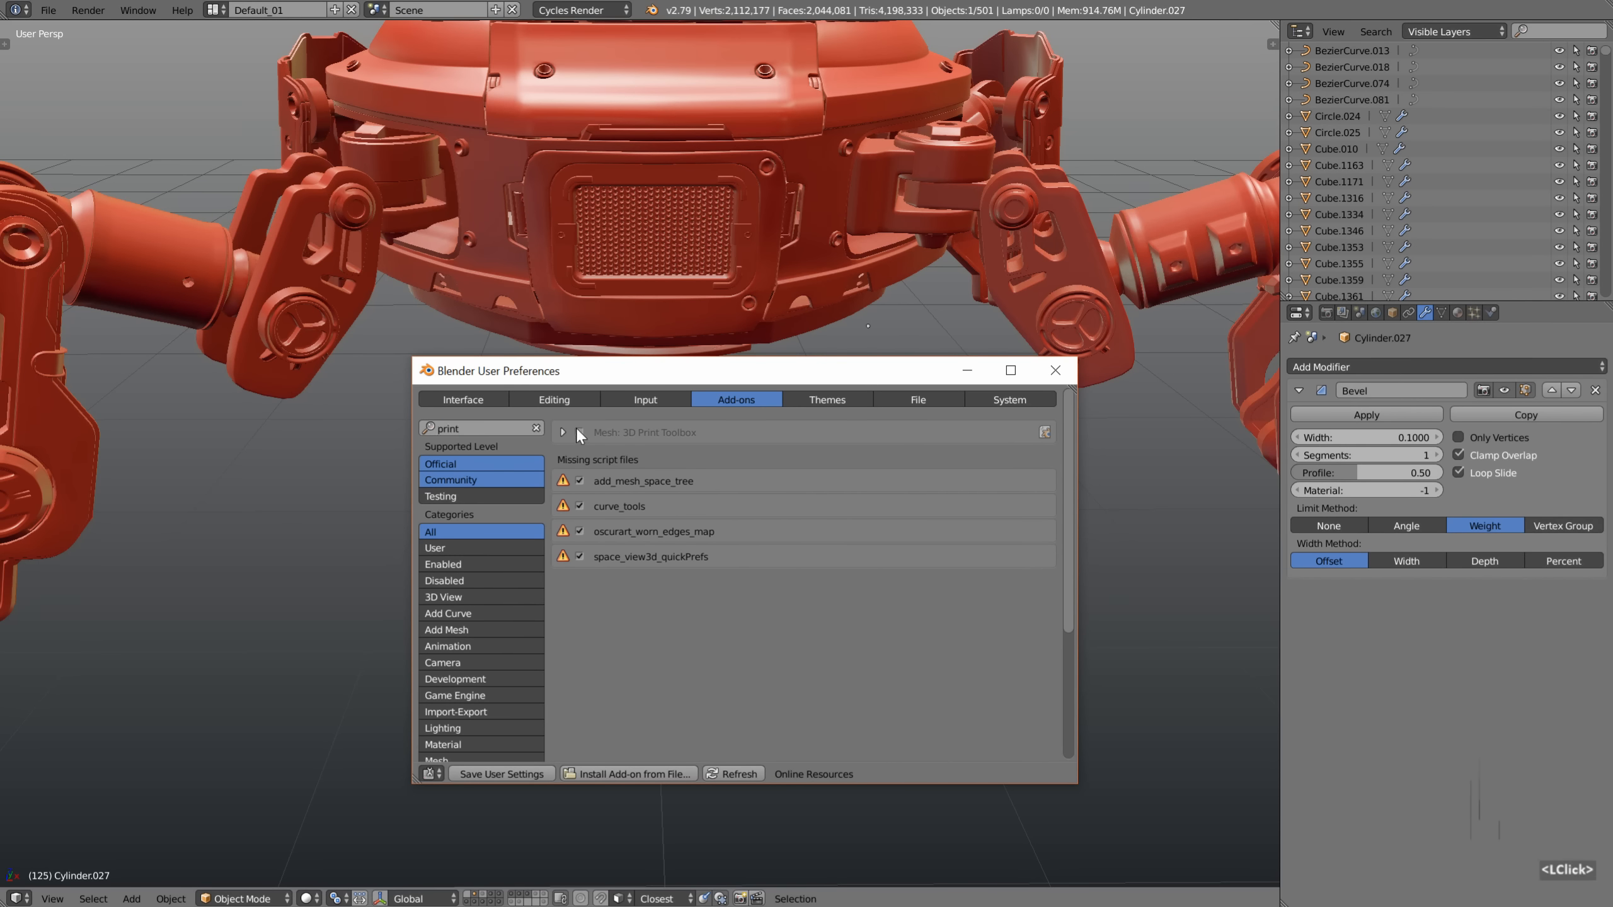
left_click(1054, 370)
key("t")
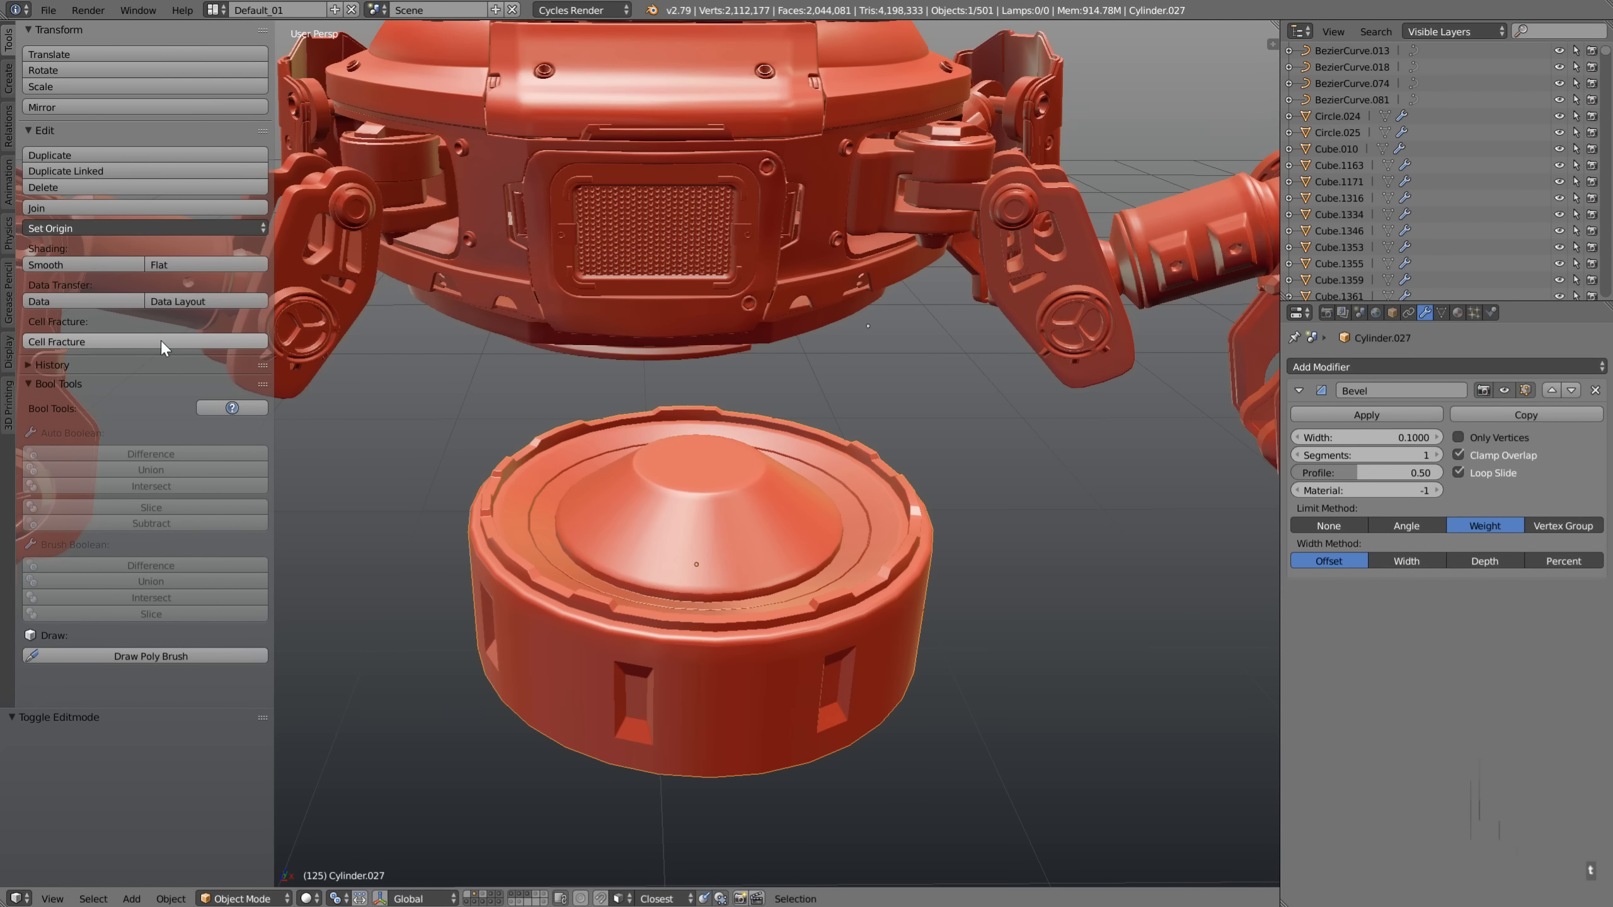
left_click(8, 413)
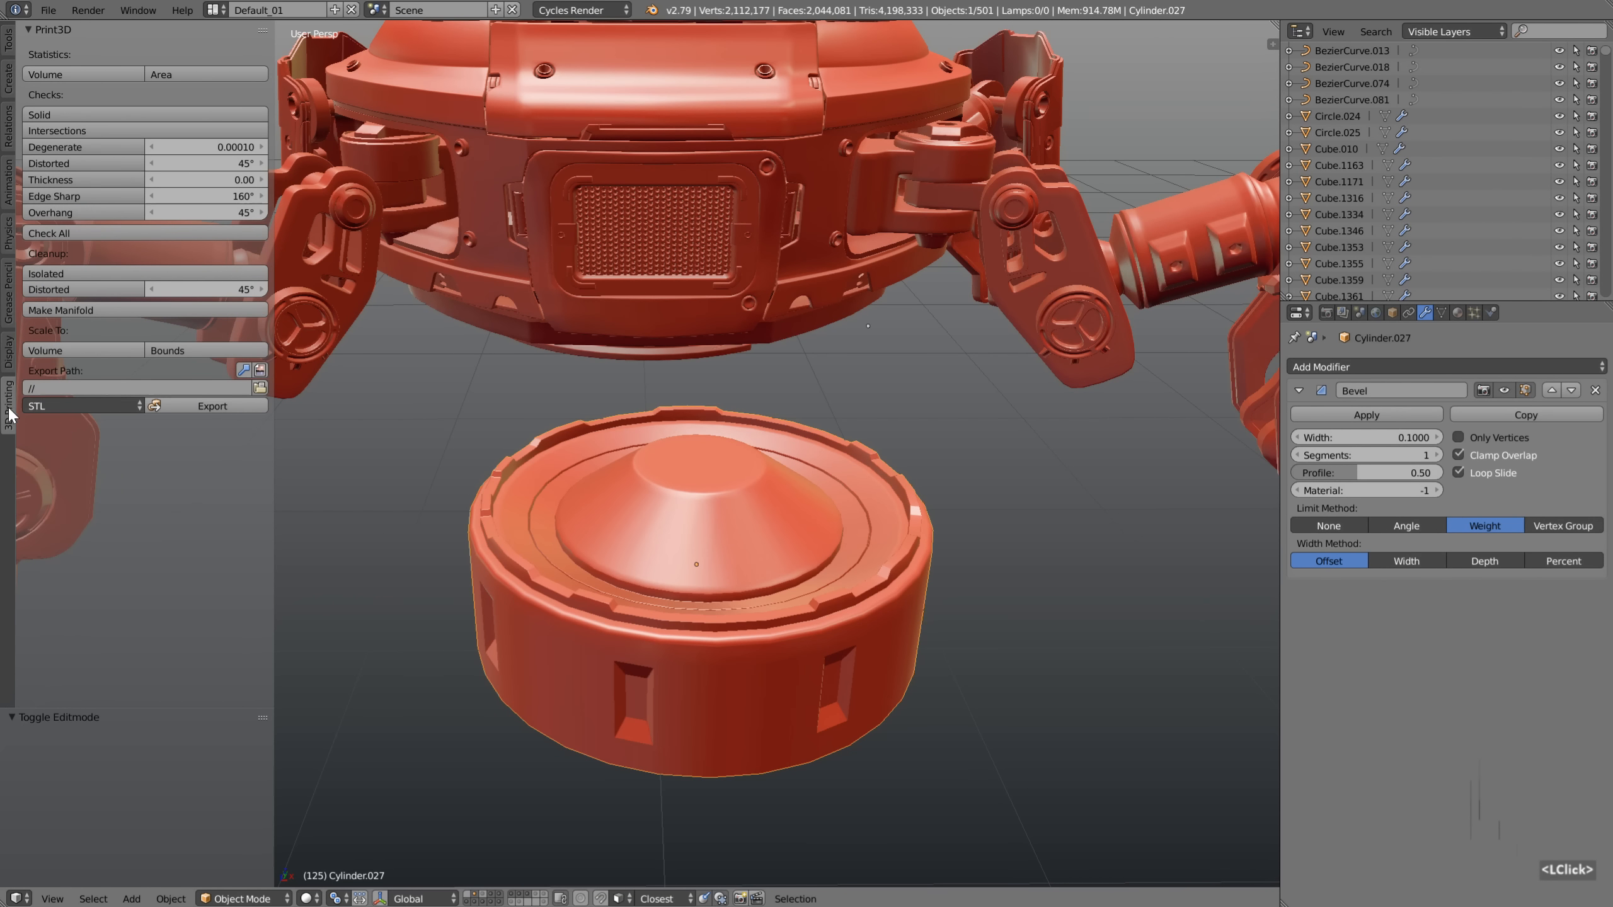
In Edit Mode with face selection, select only the round cap face on top of the cone
key("Tab")
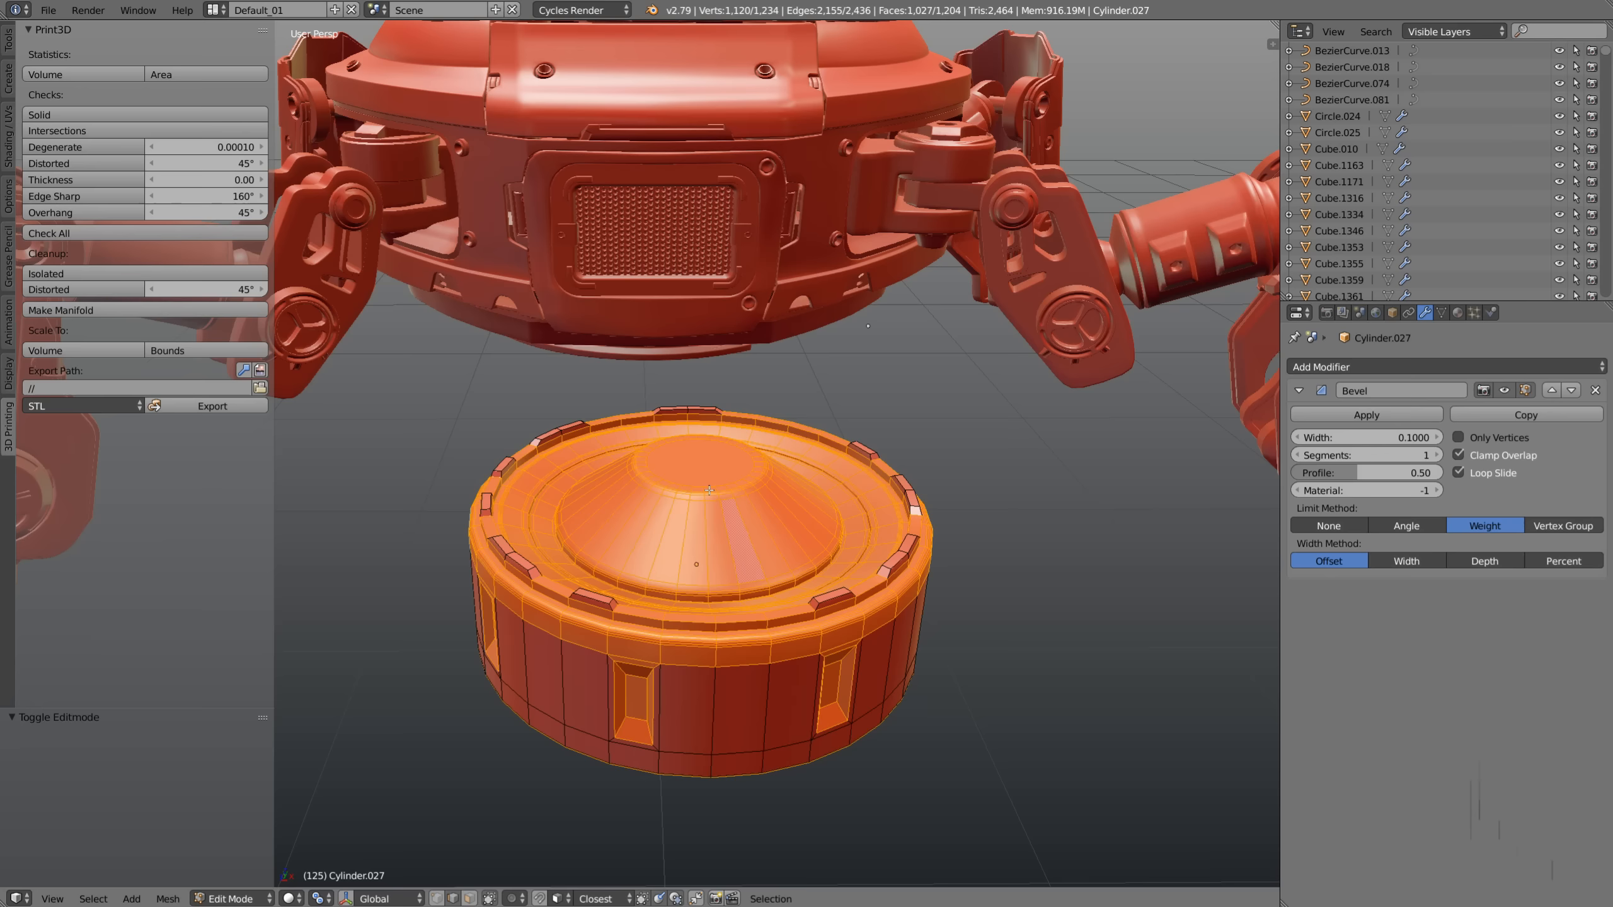
scroll(716, 447, "up", 4)
key("ctrl+Tab")
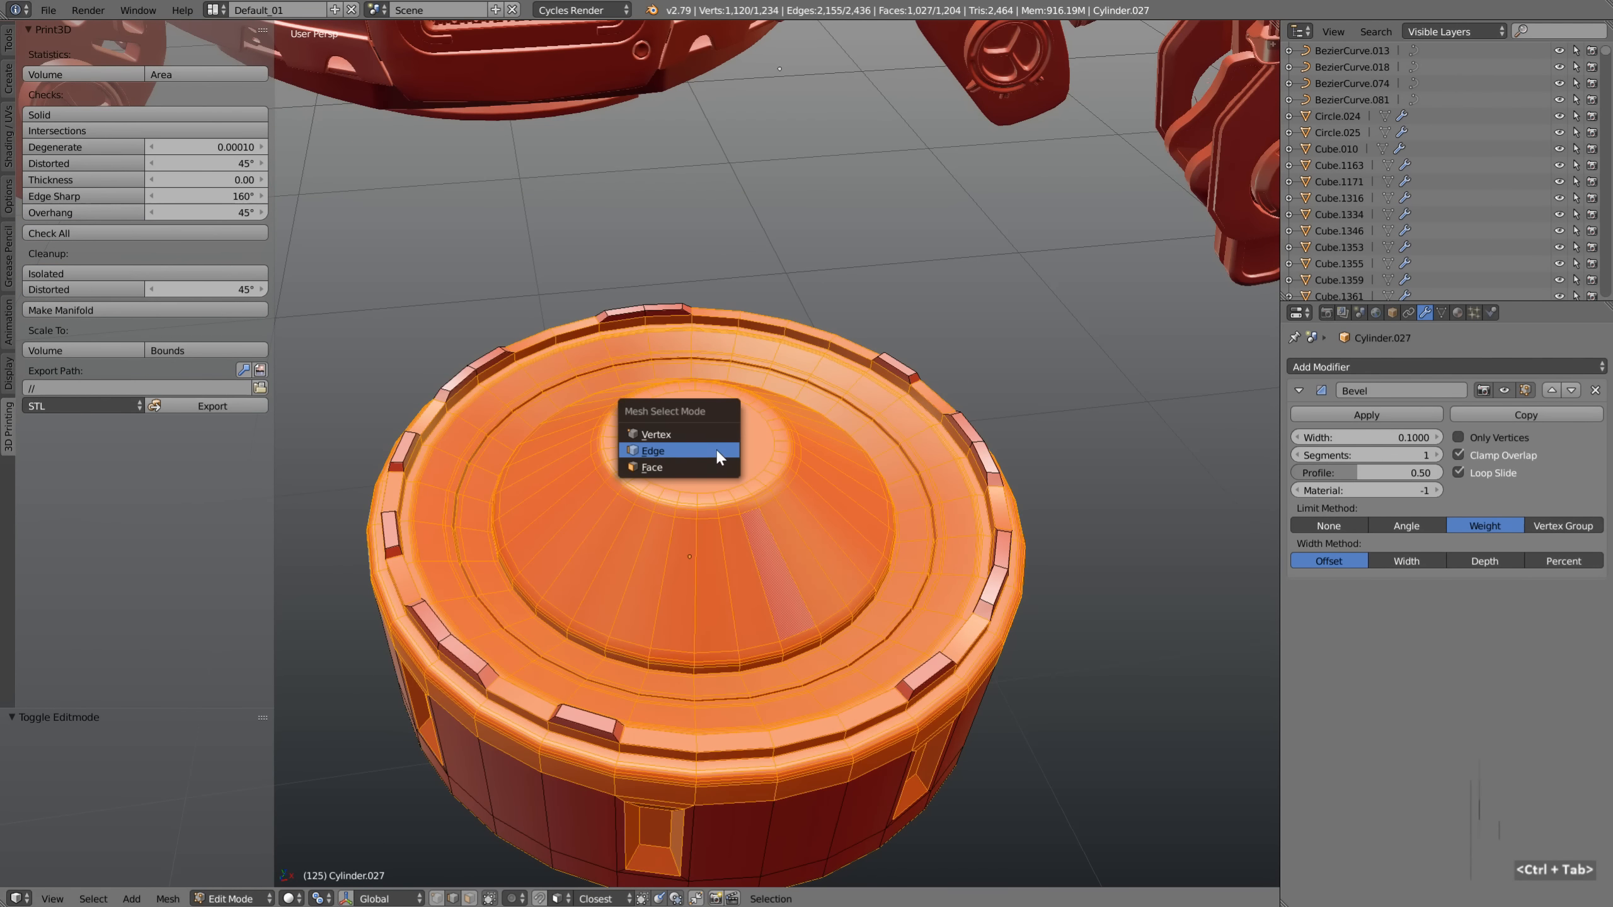
left_click(680, 466)
right_click(690, 460)
middle_click_drag(690, 461, 751, 458)
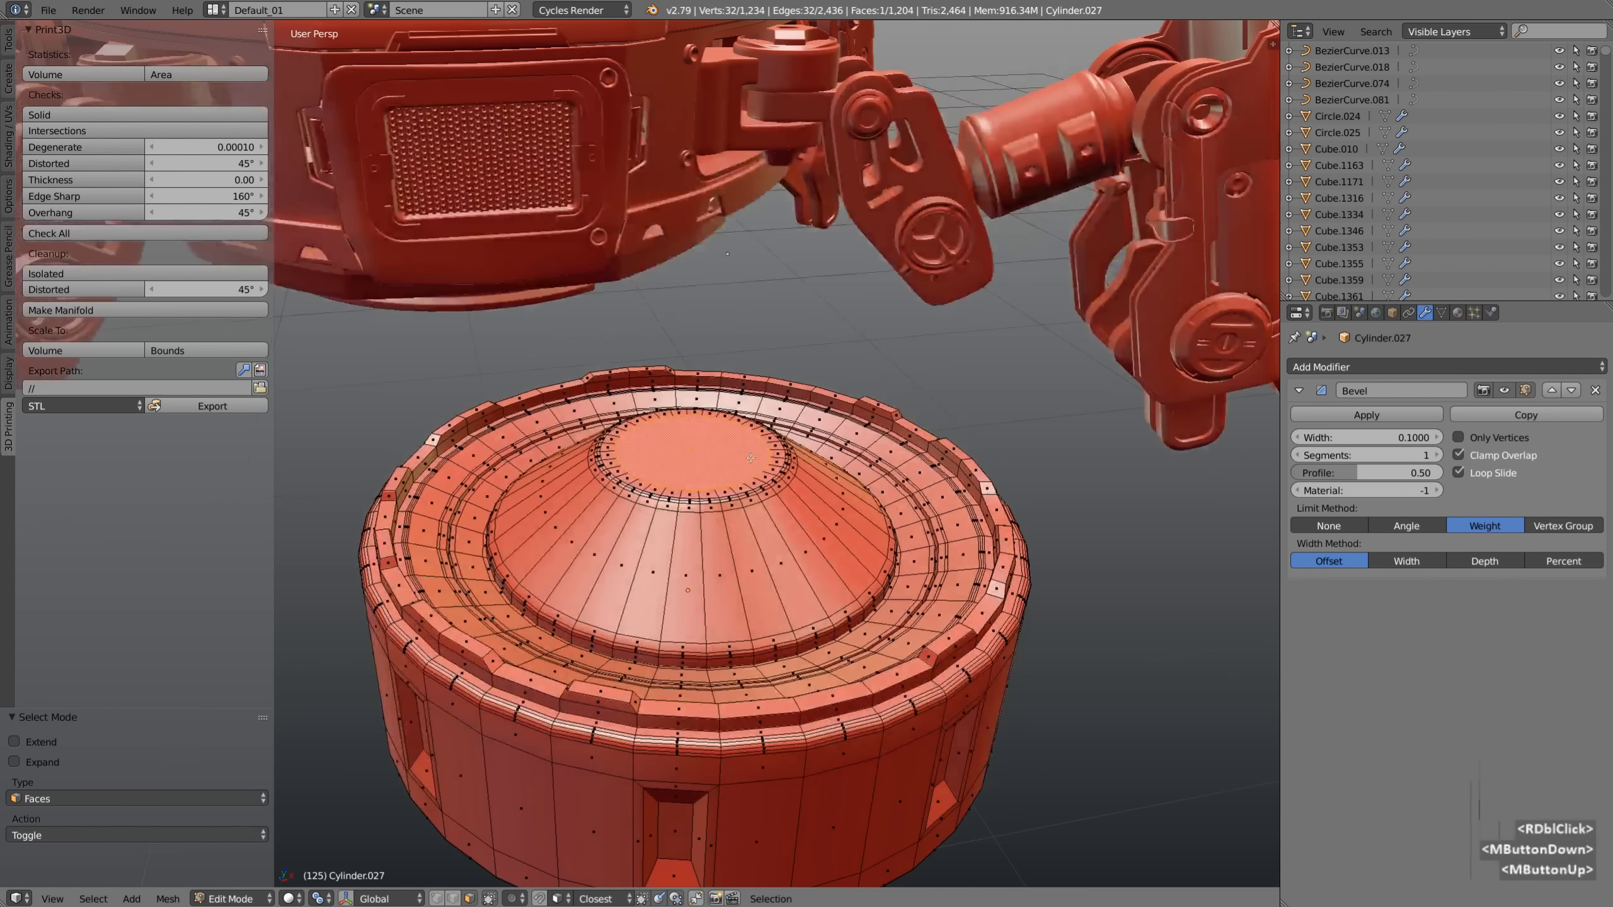
Duplicate the cap face in place and rotate the copy 90 degrees about the global Y axis
key("shift+d")
right_click(754, 456)
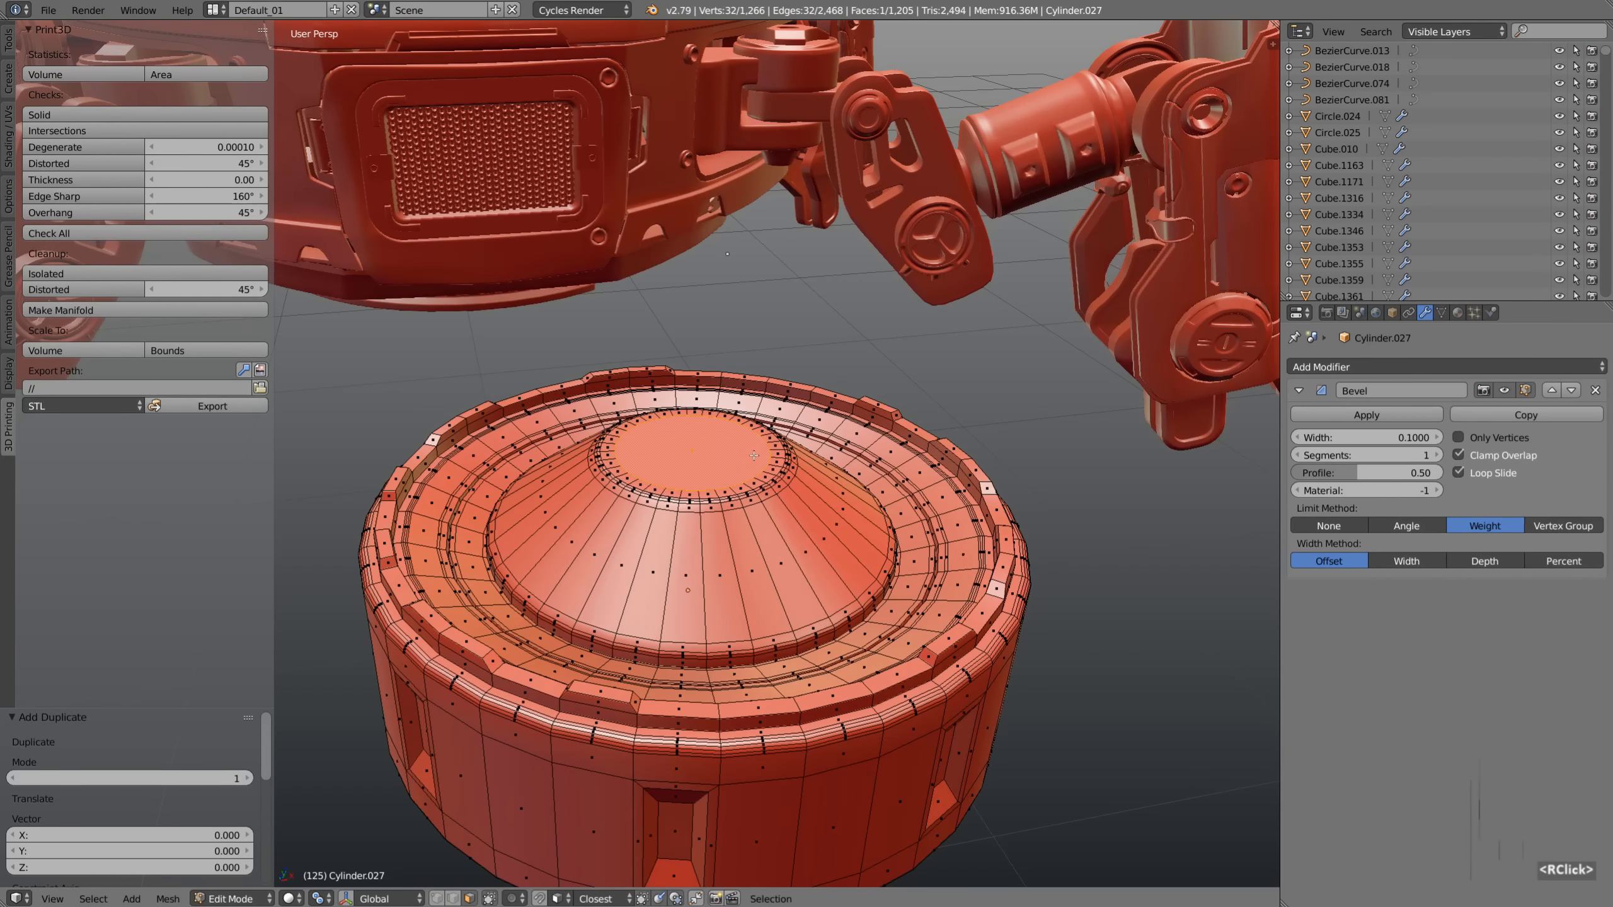
key("r")
key("y")
key("9")
key("0")
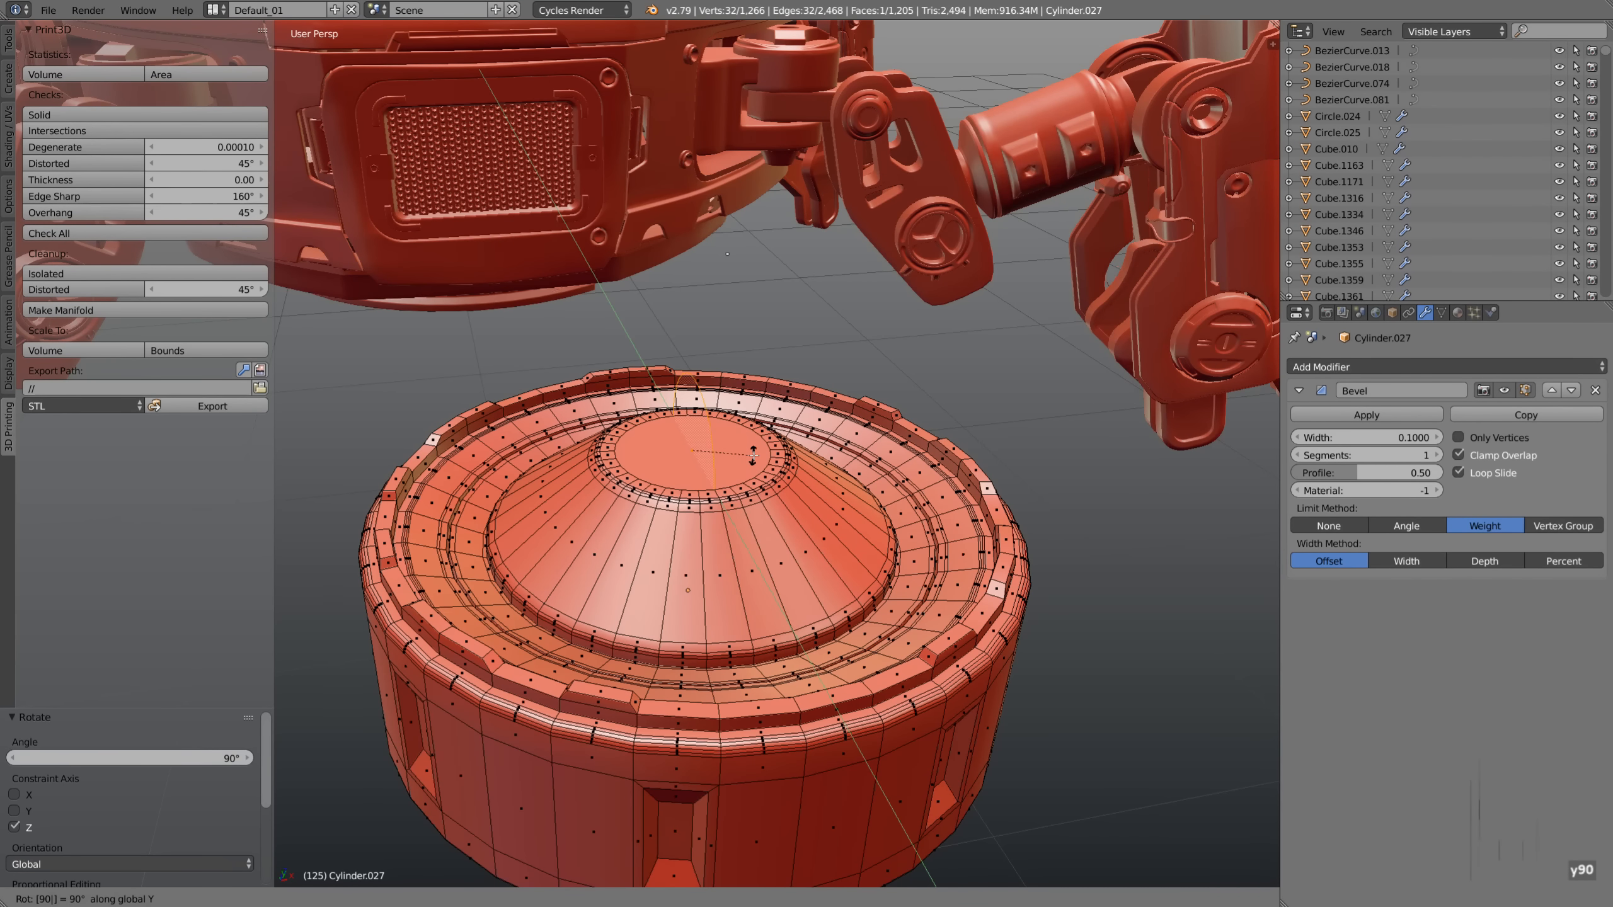
key("Return")
Check the mesh for intersections with nothing selected, select the reported intersecting faces, and examine them in wireframe
middle_click_drag(1073, 520, 823, 492)
key("a")
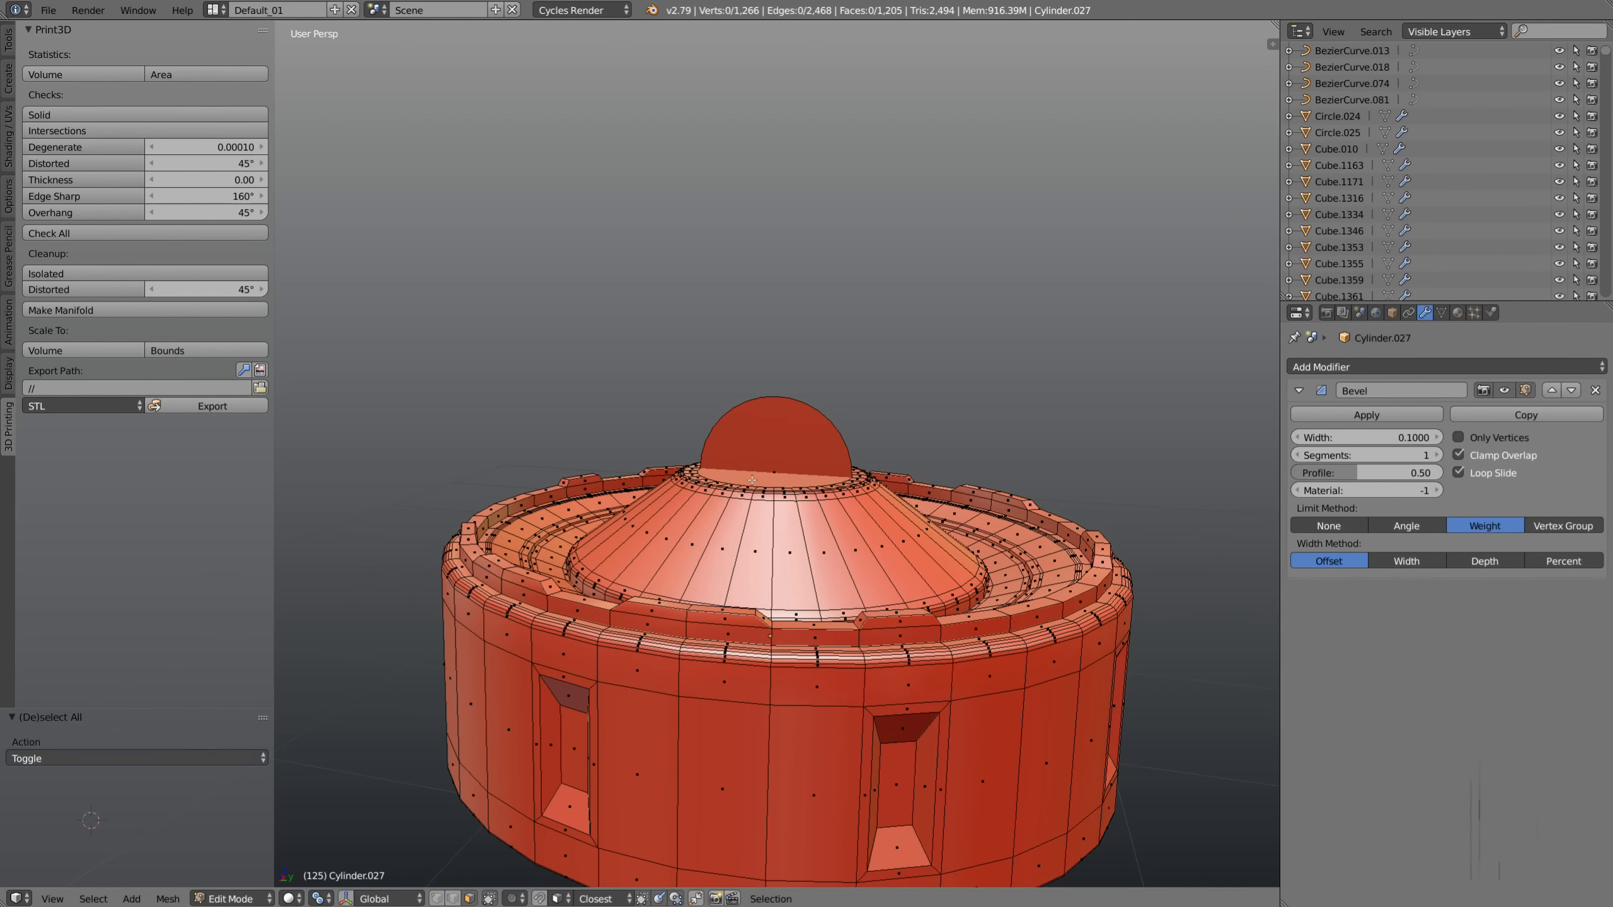
left_click(86, 131)
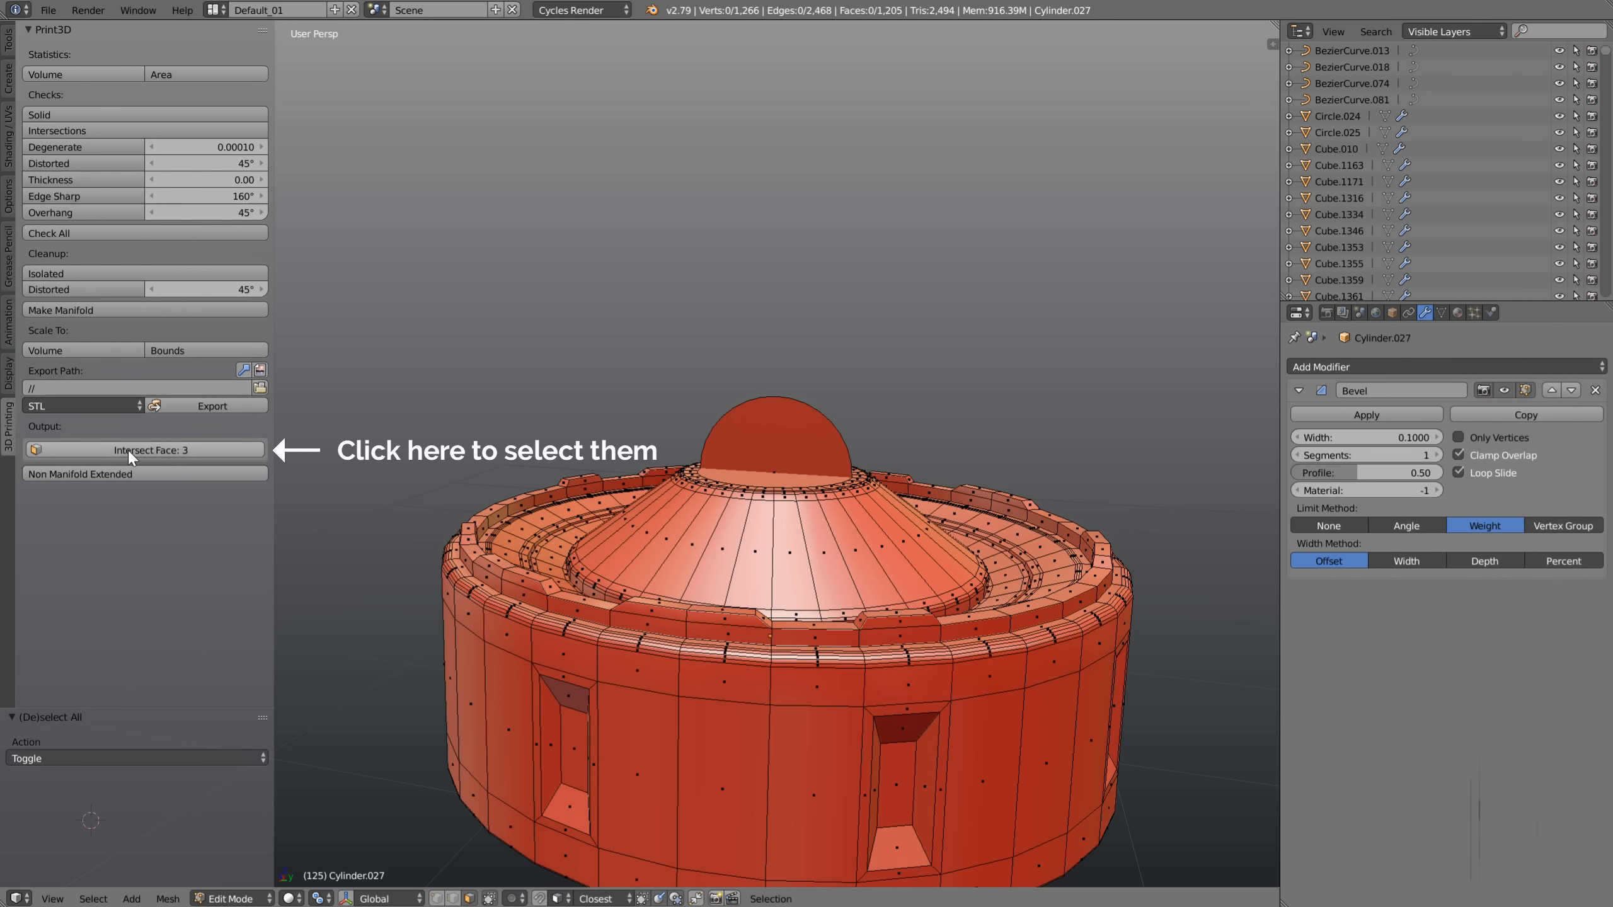
left_click(209, 451)
key("z")
middle_click_drag(787, 476, 738, 580)
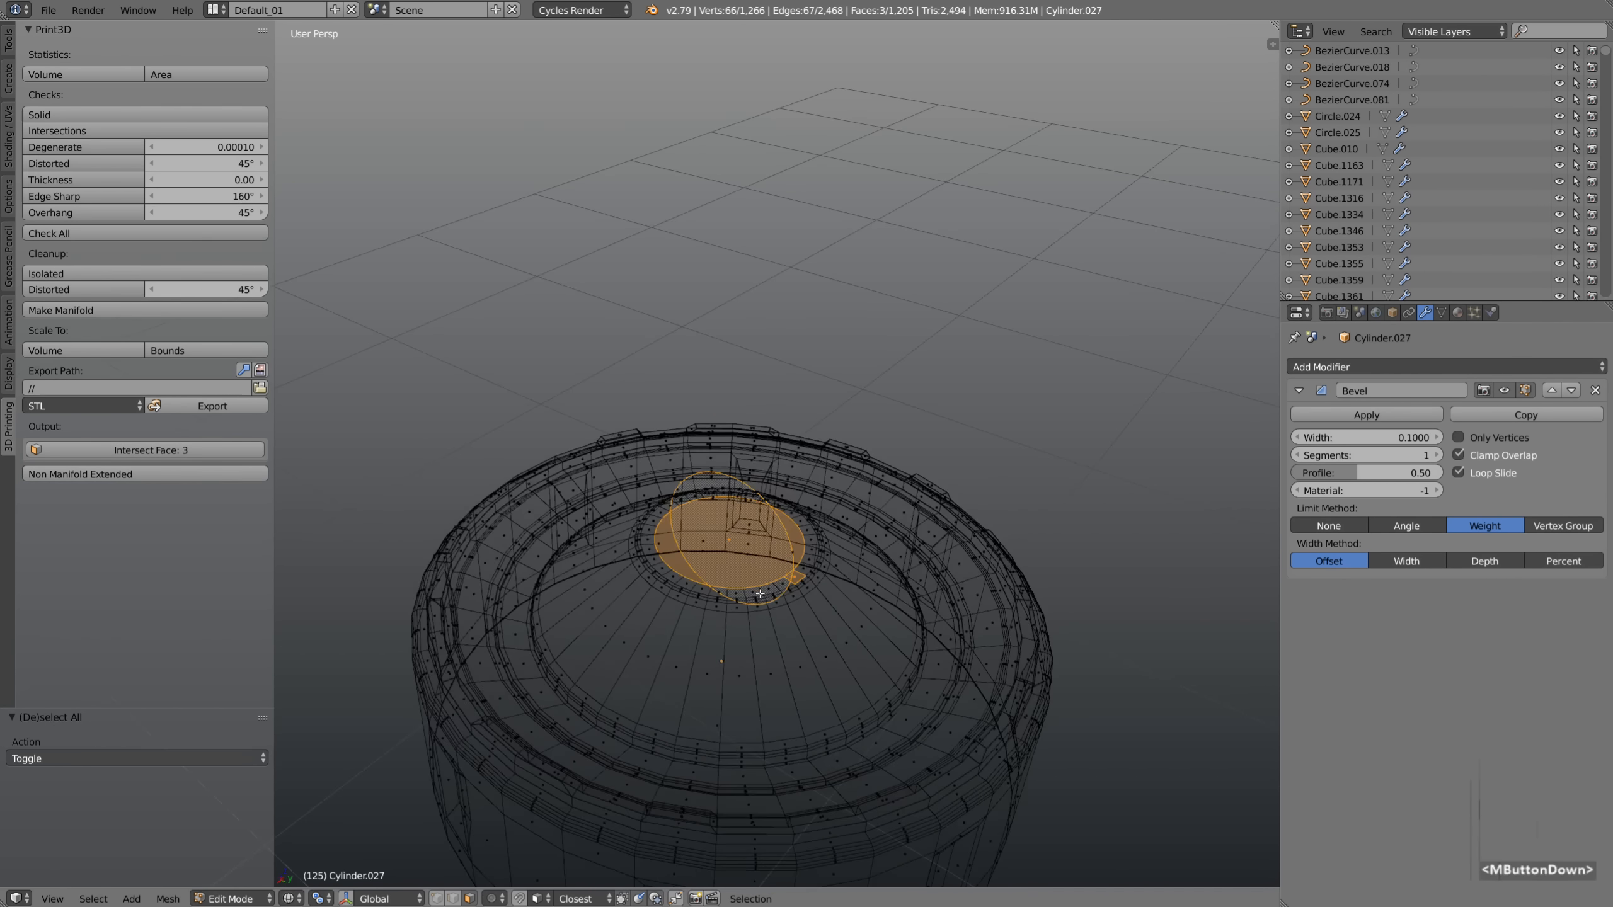
scroll(739, 579, "up", 5)
scroll(738, 579, "down", 6)
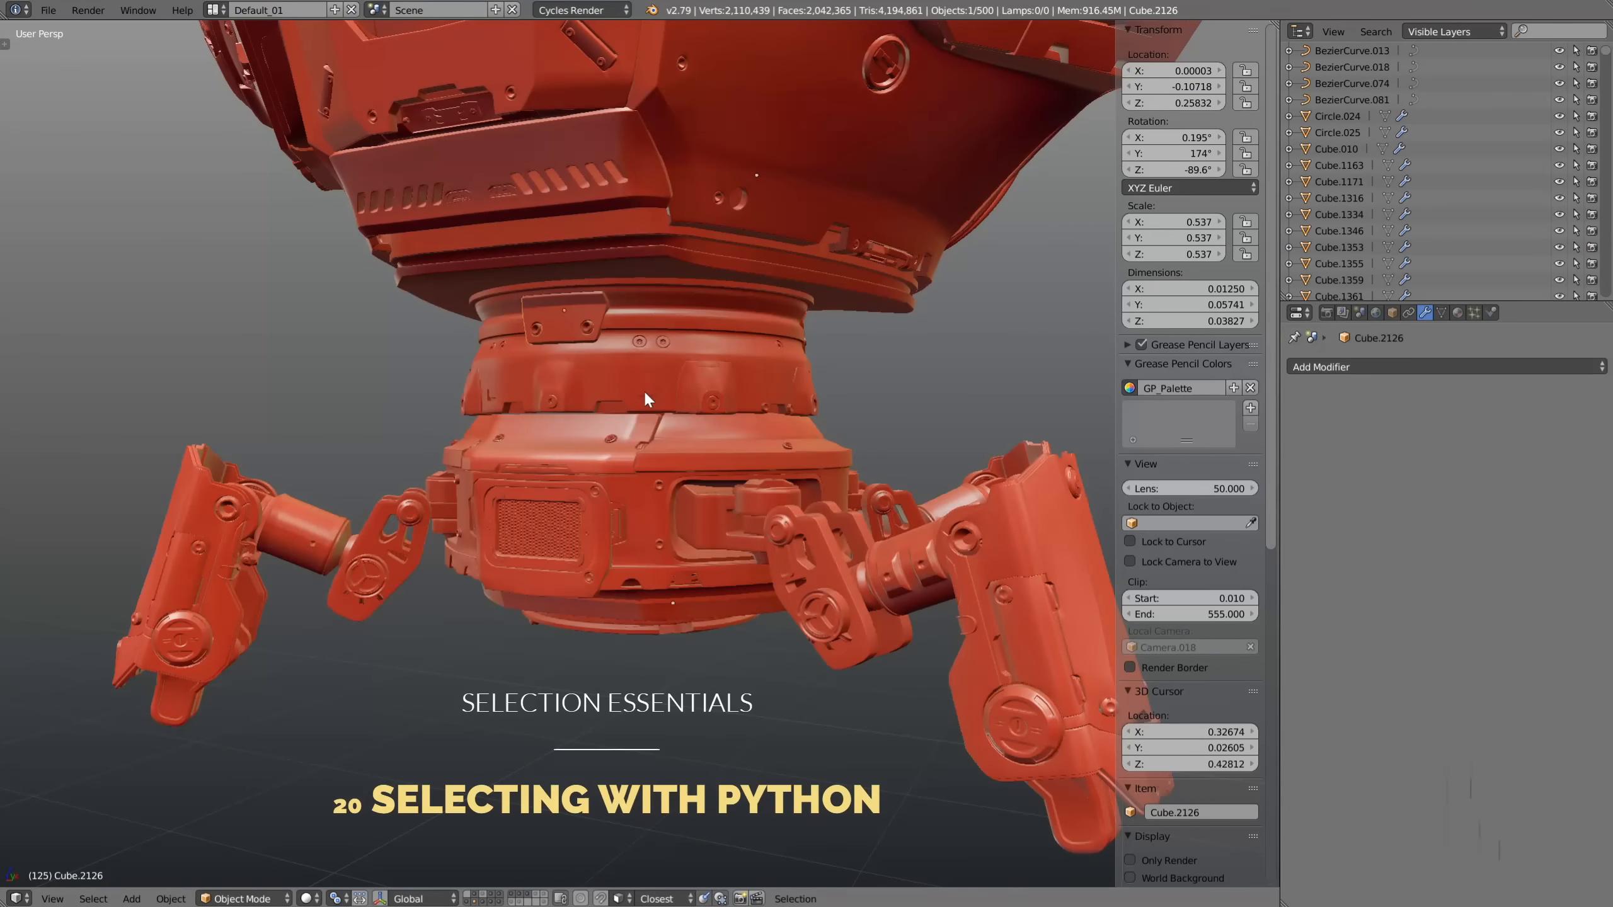
Split the 3D view horizontally and turn the lower area into a Python Console
middle_click_drag(671, 396, 695, 412, "shift")
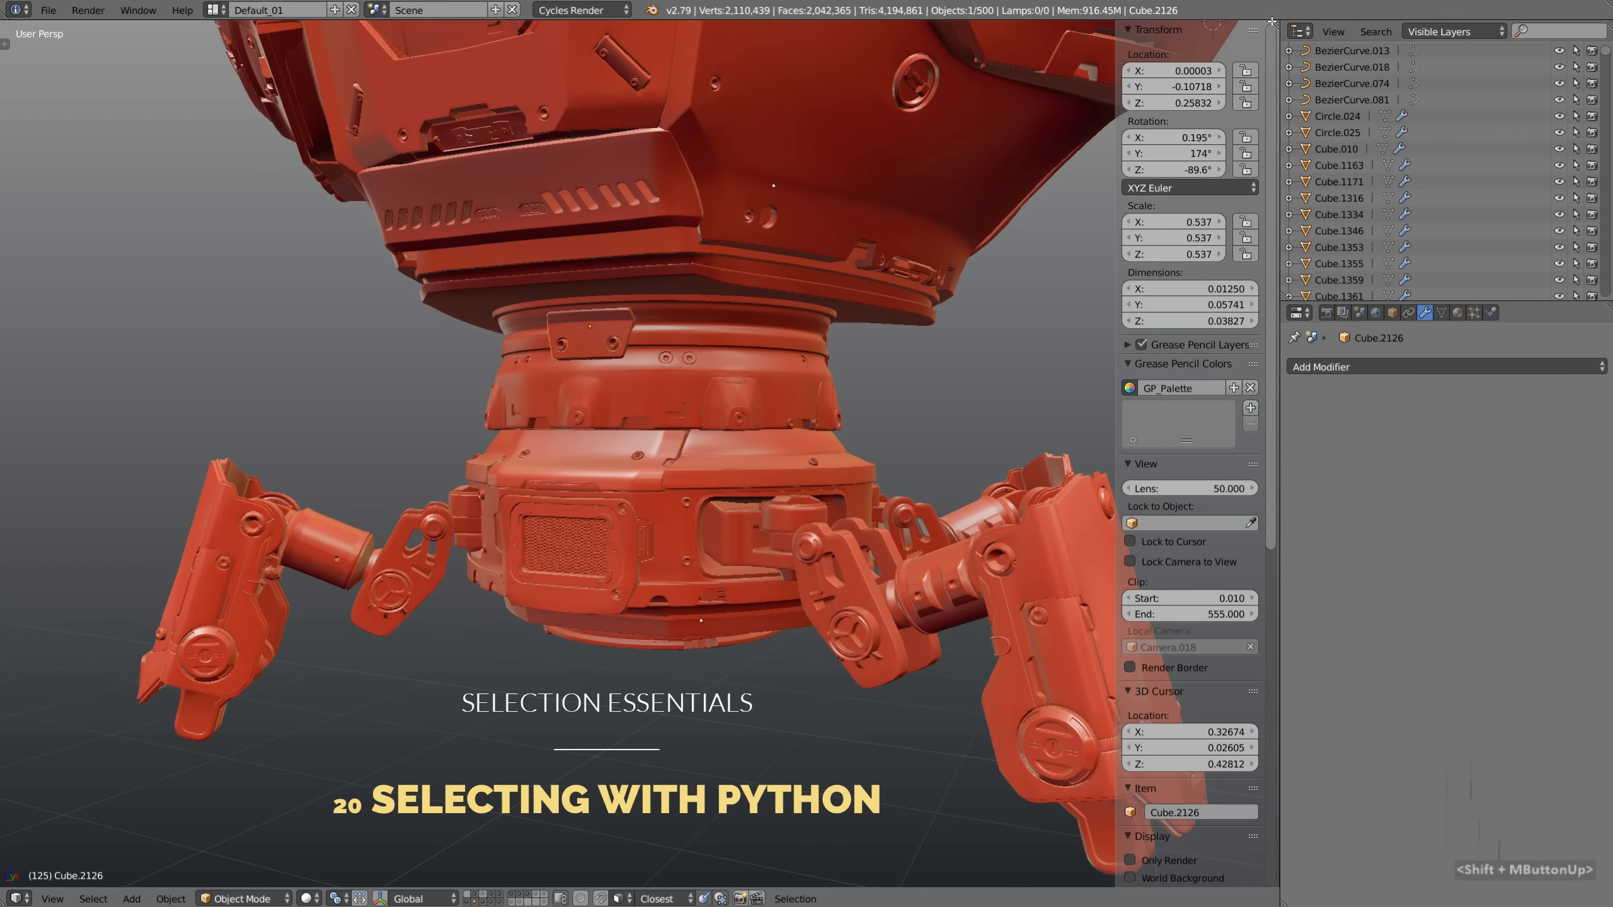
left_click_drag(1274, 21, 1280, 633)
left_click(19, 899)
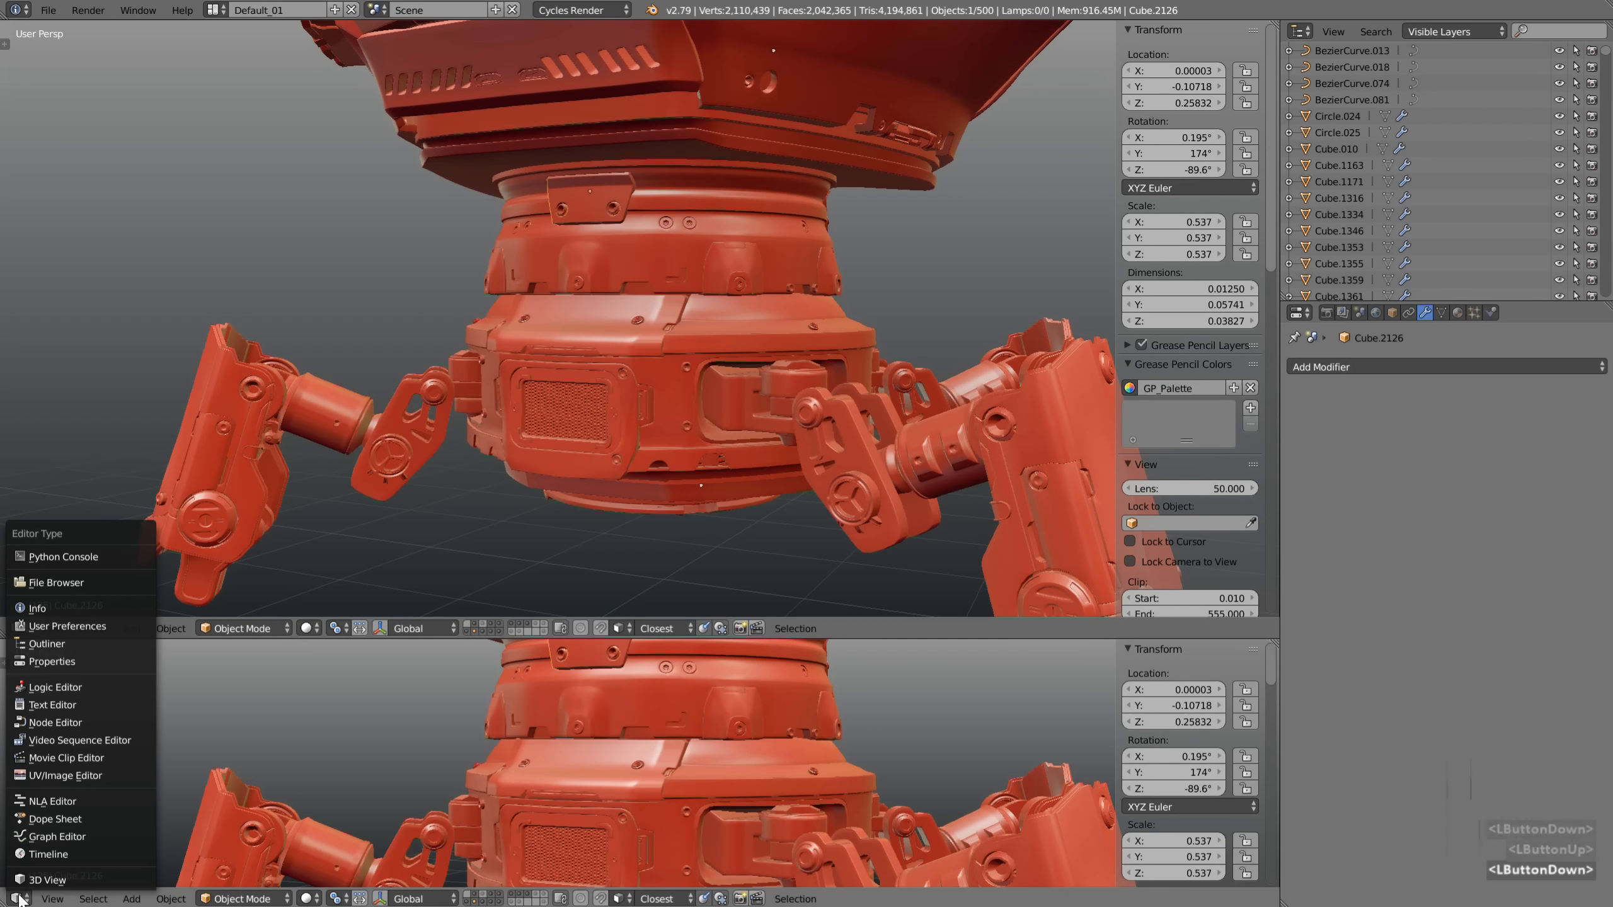
left_click(86, 557)
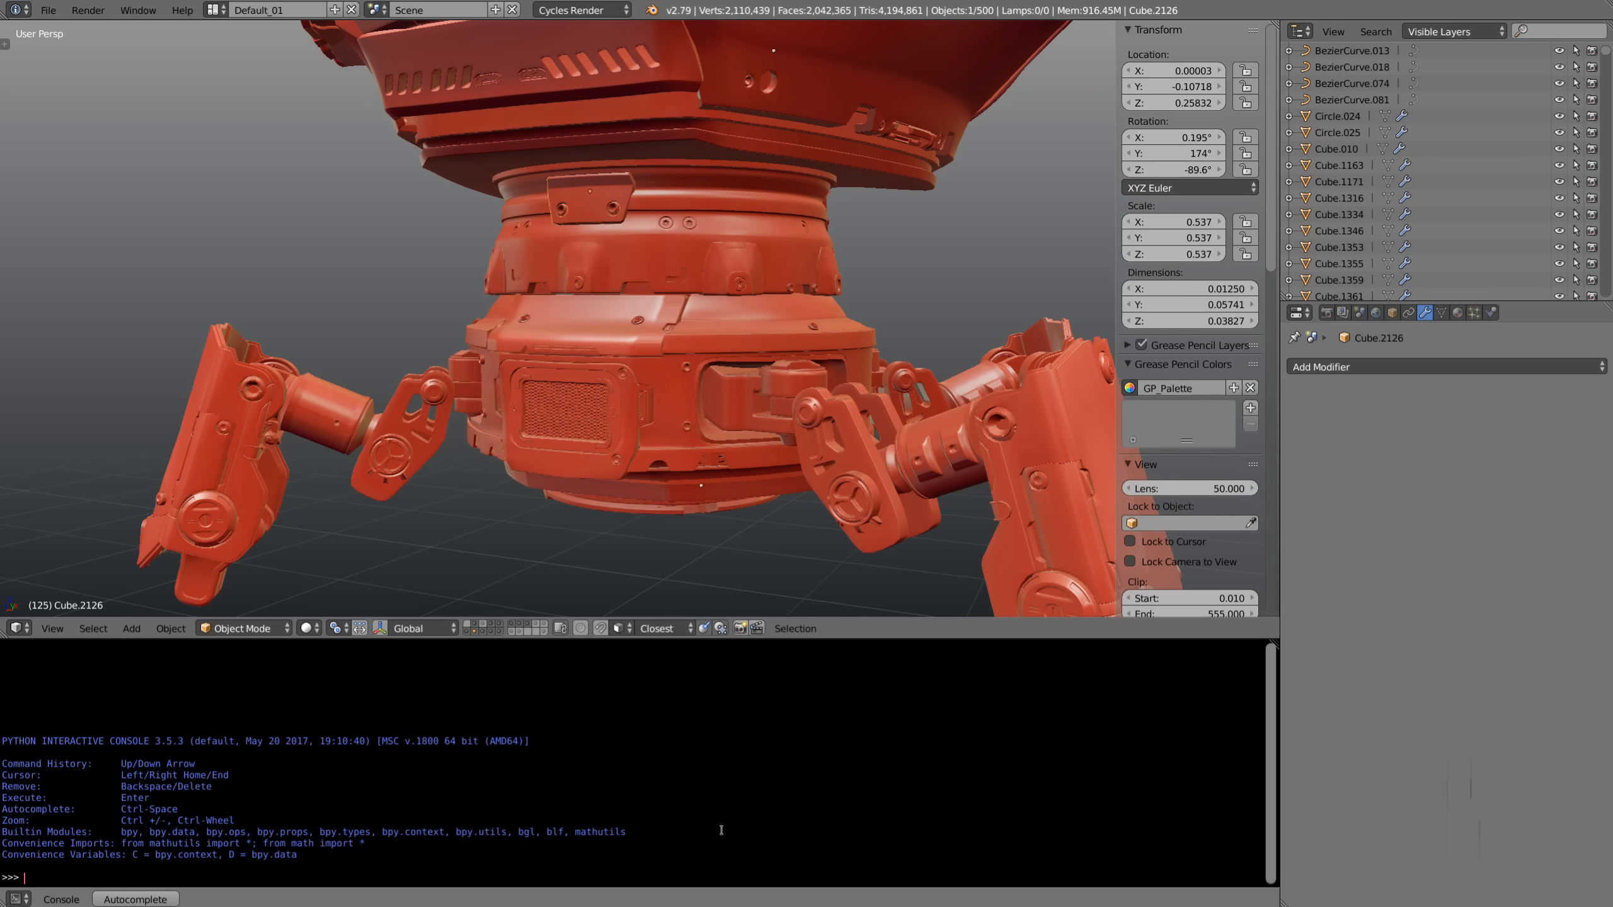
Run a loop in the Python console over bpy.context.scene.objects that prints each object with print(object)
type("for object ")
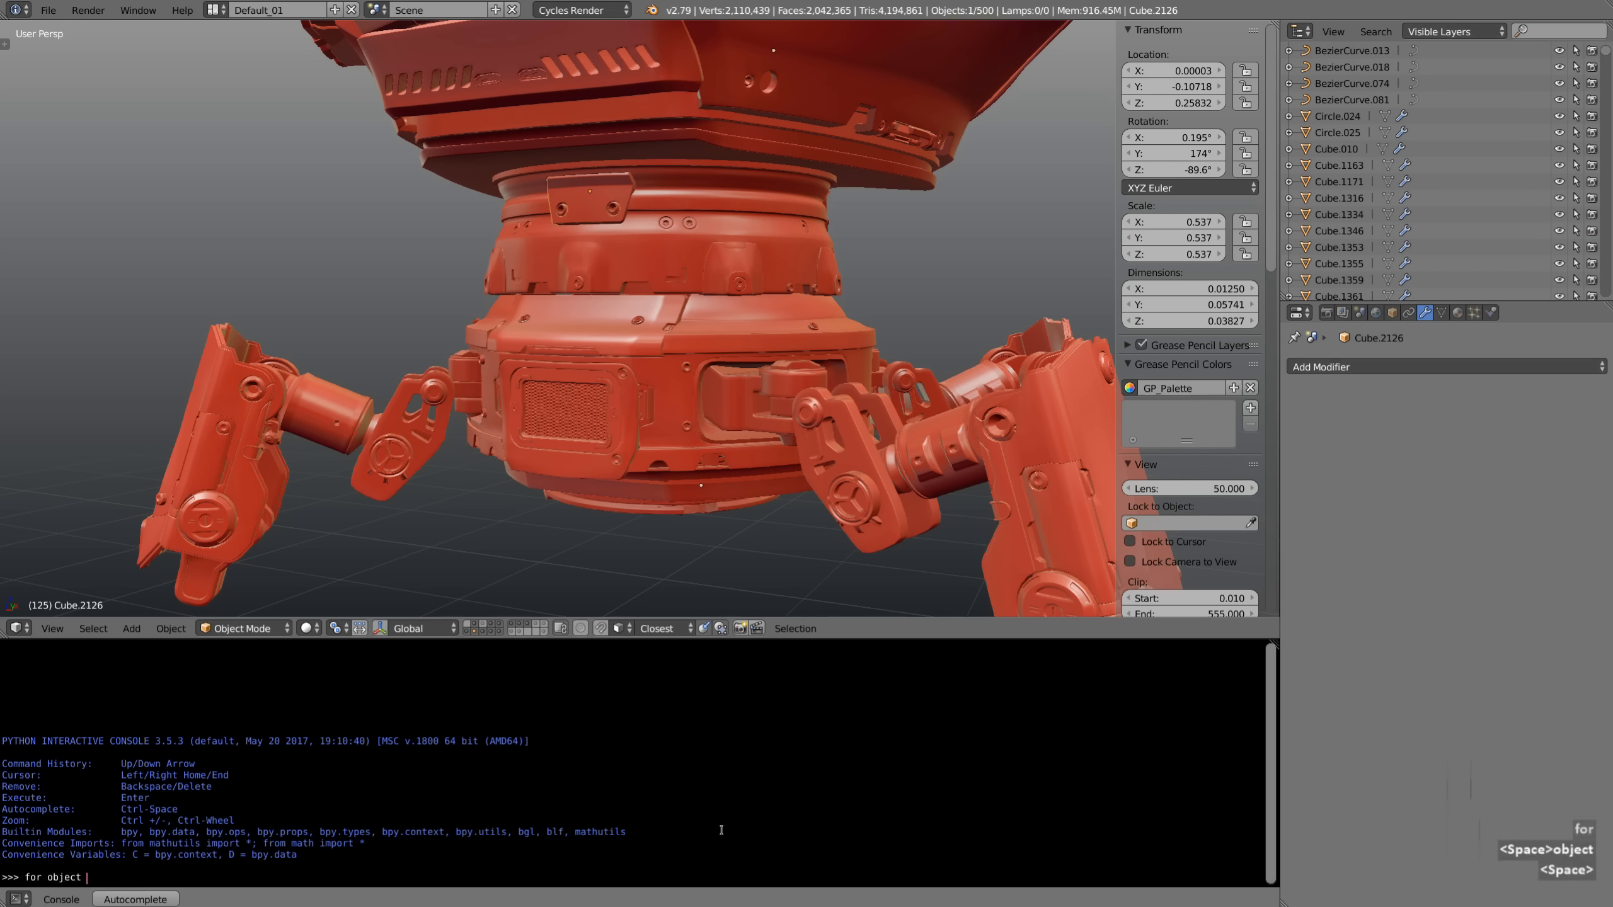
type("in bpy.con")
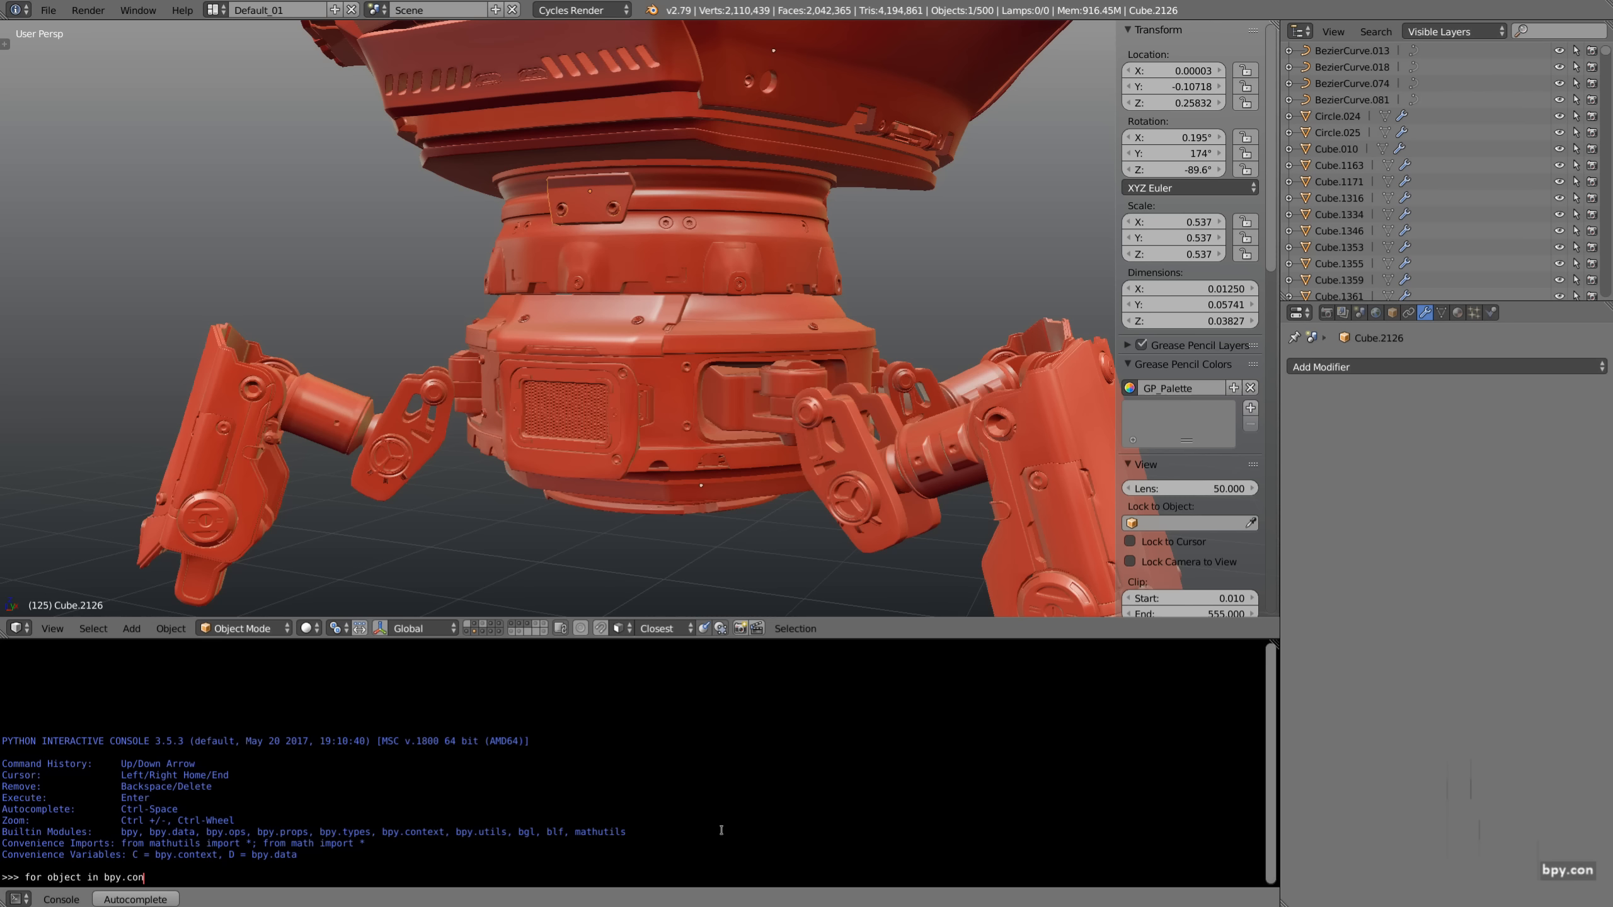
type("text.scene.objects:")
key("Return")
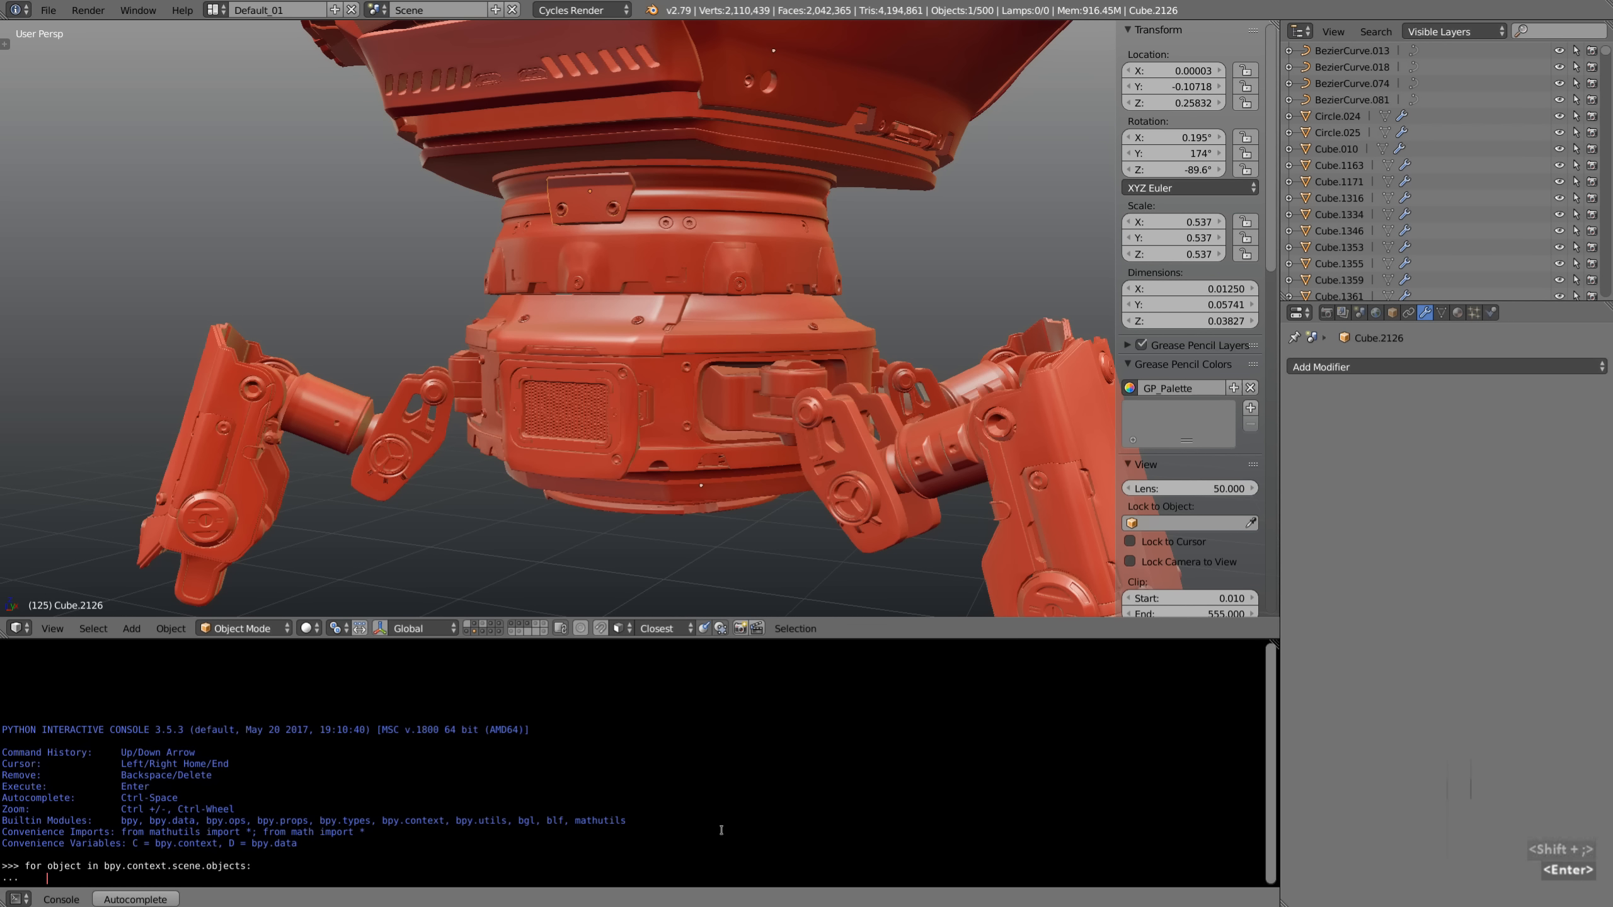
type("print()")
key("Left")
type("object")
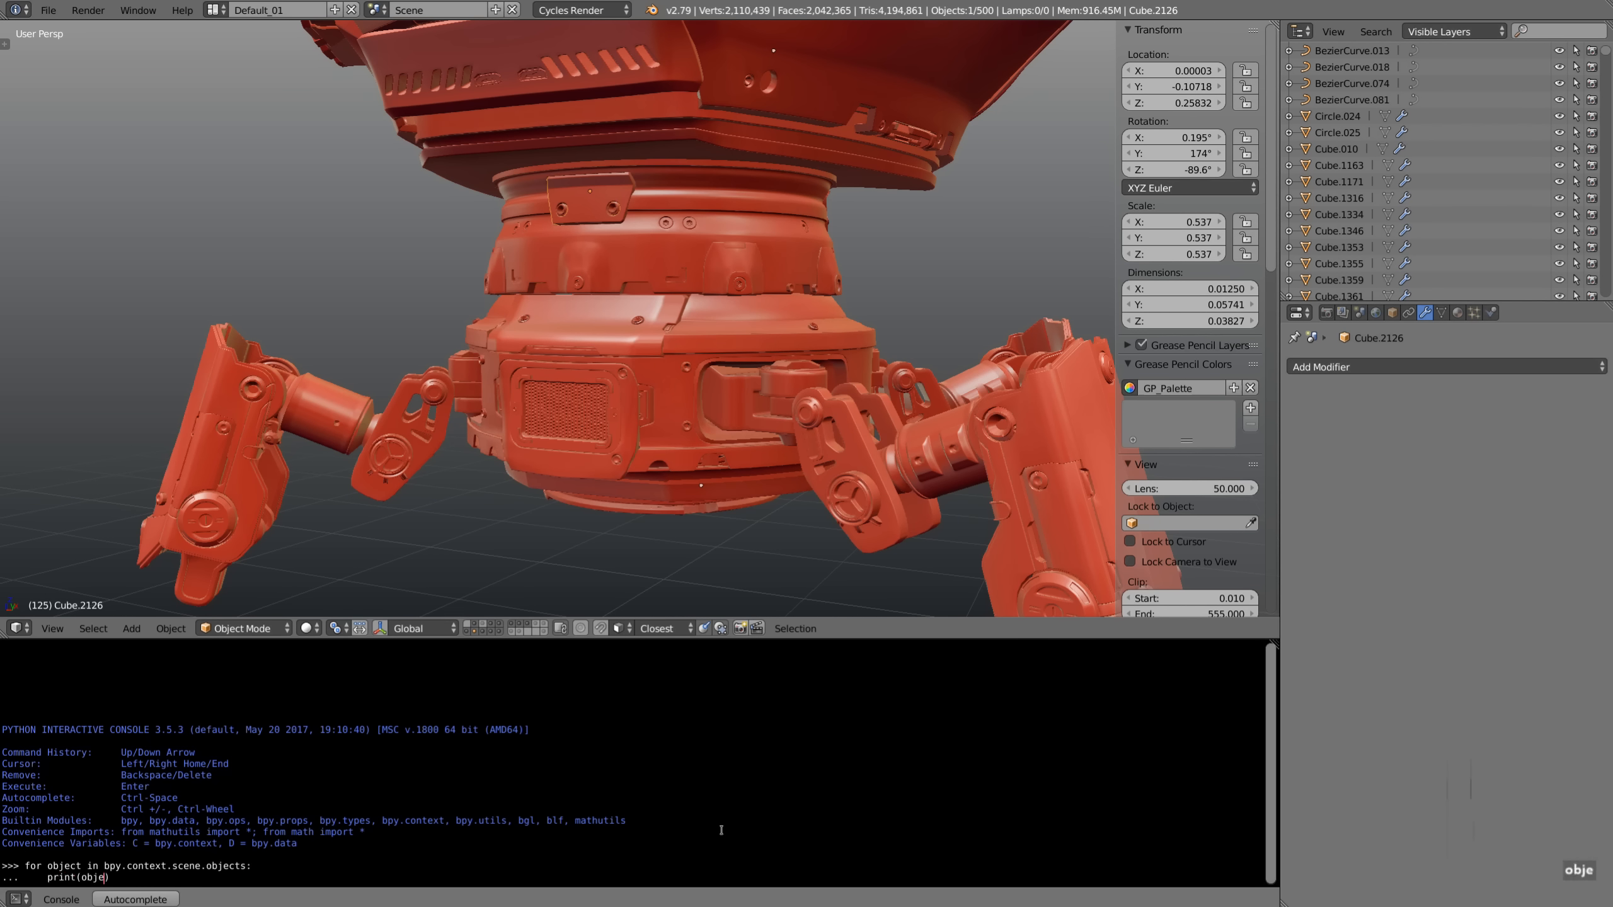
key("Return")
key("Return")
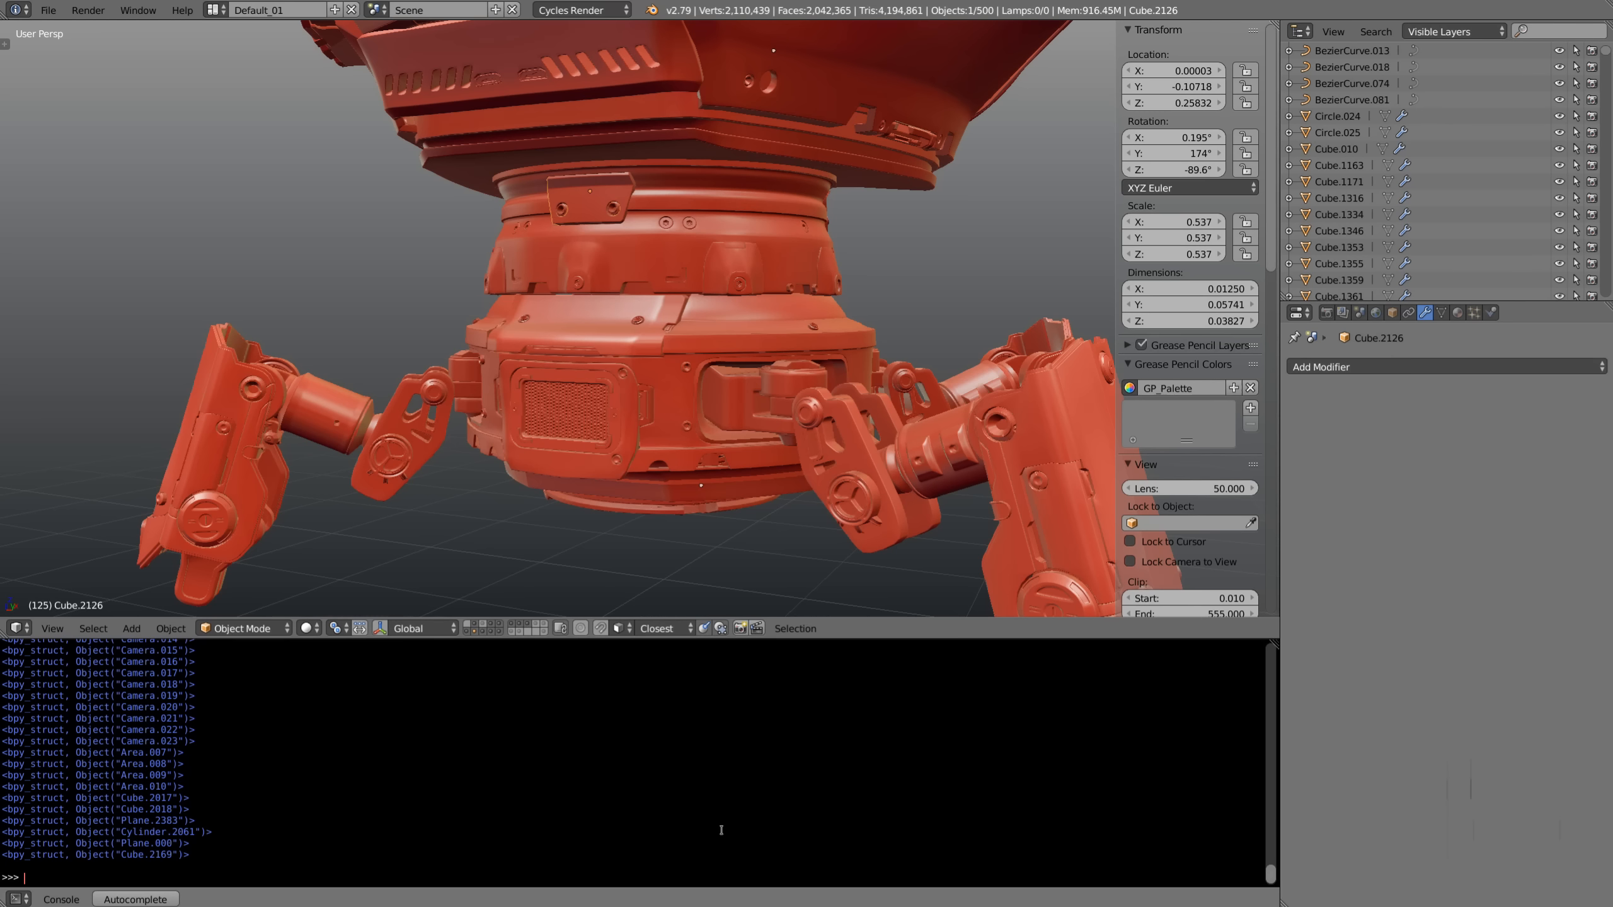
Reuse the scene-objects loop with the condition "if object.location.z > 0.25:" and the body "object.select = True", and run it to select those objects
key("Up")
key("Up")
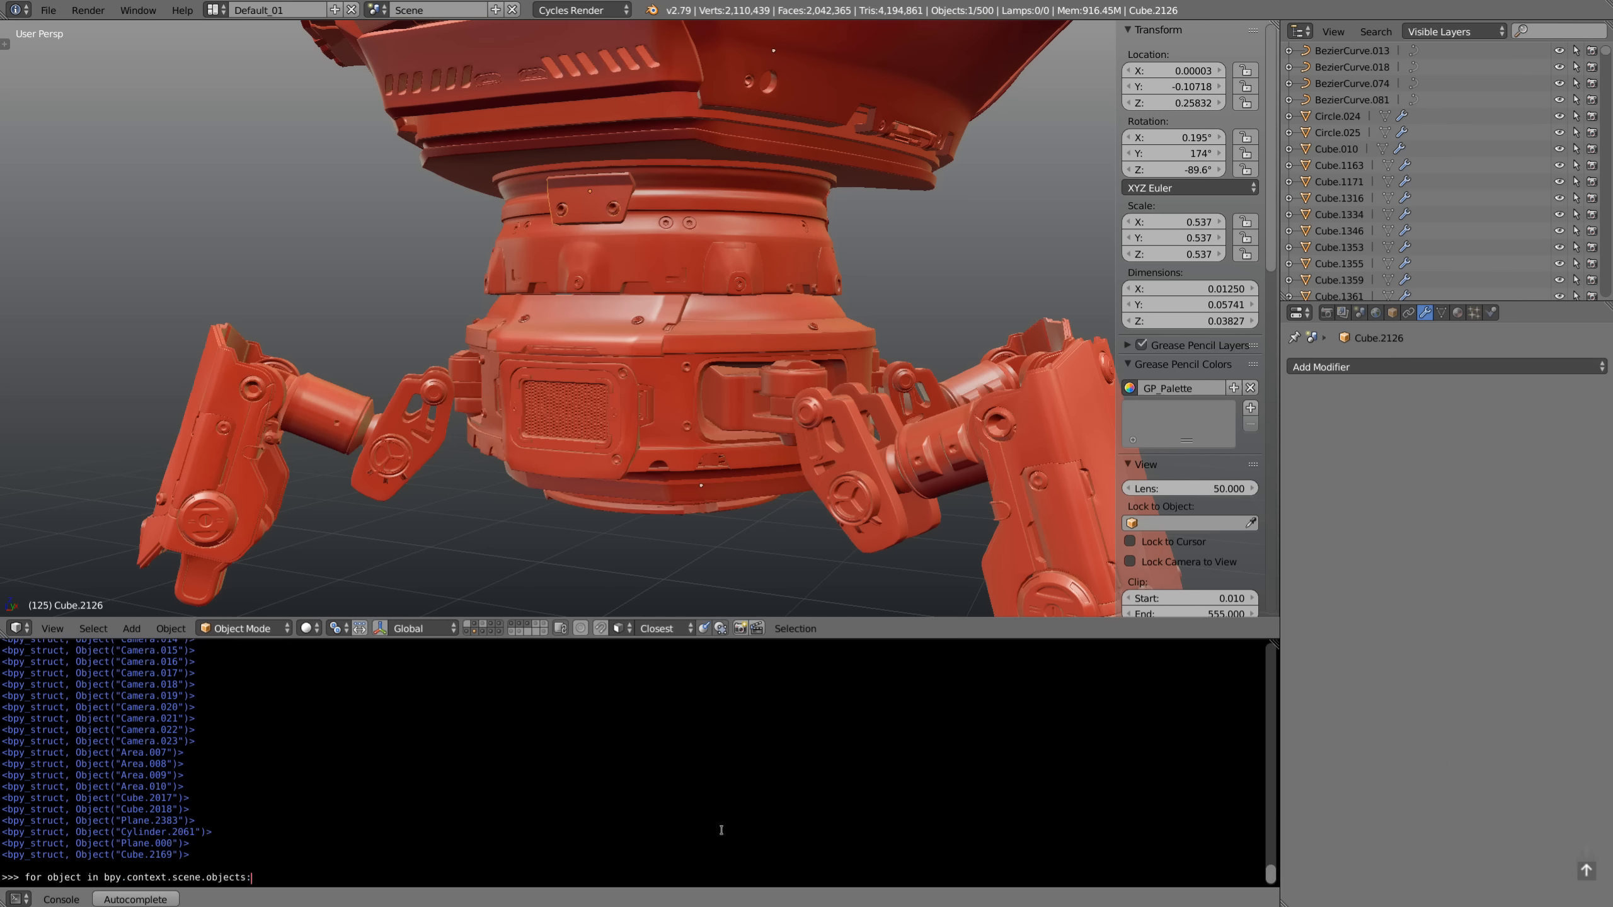
key("Return")
type("if ")
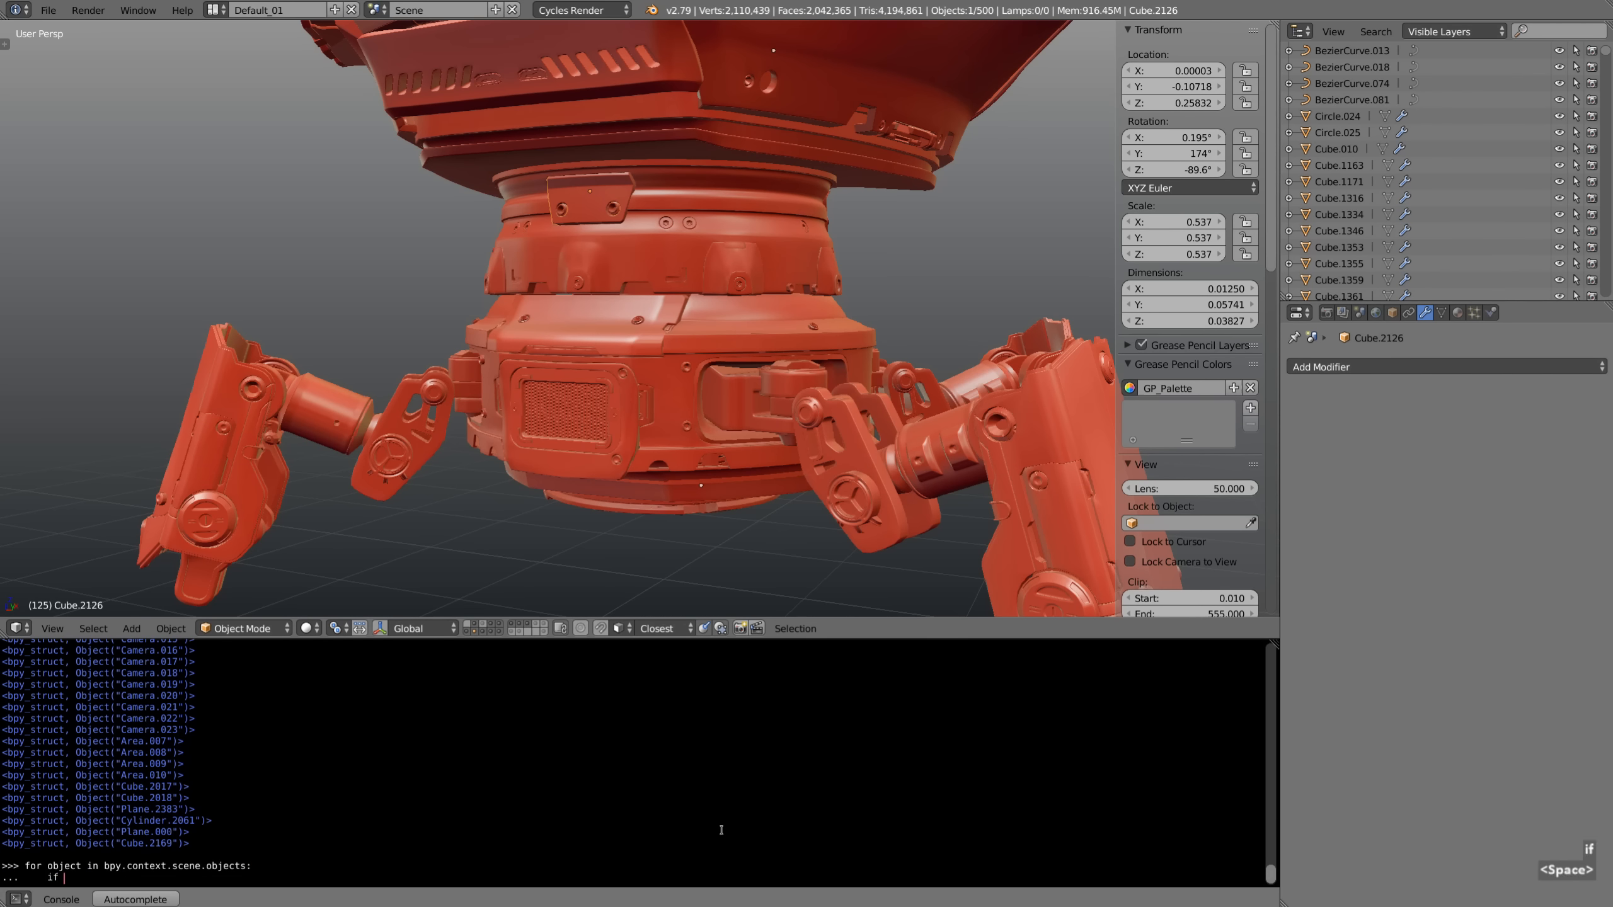
type("object.location.")
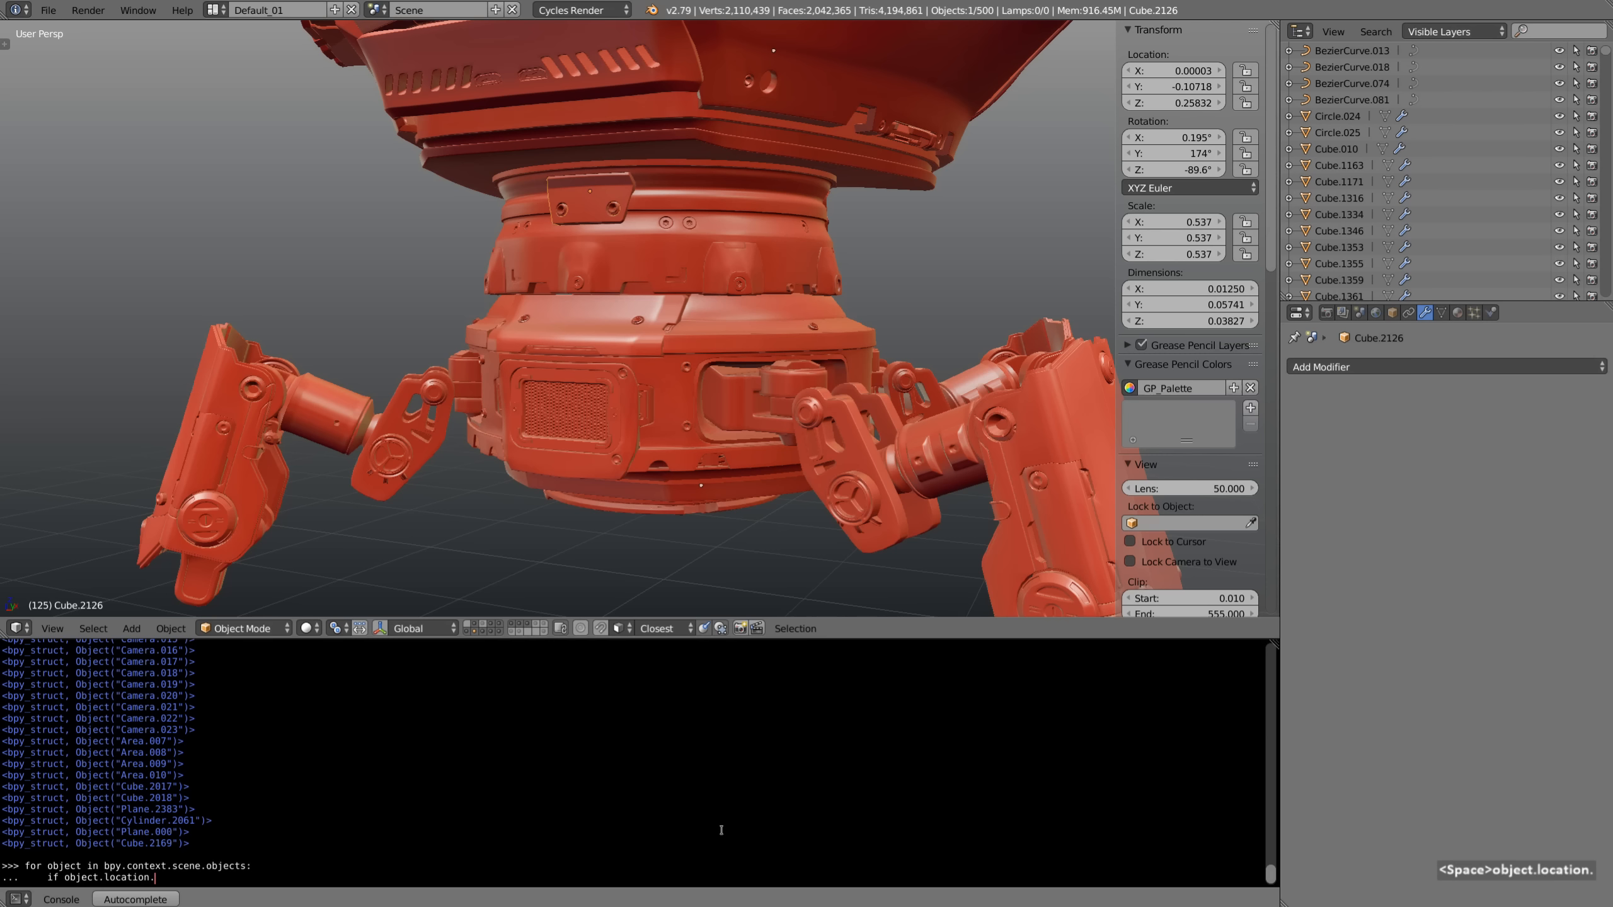
type("z >")
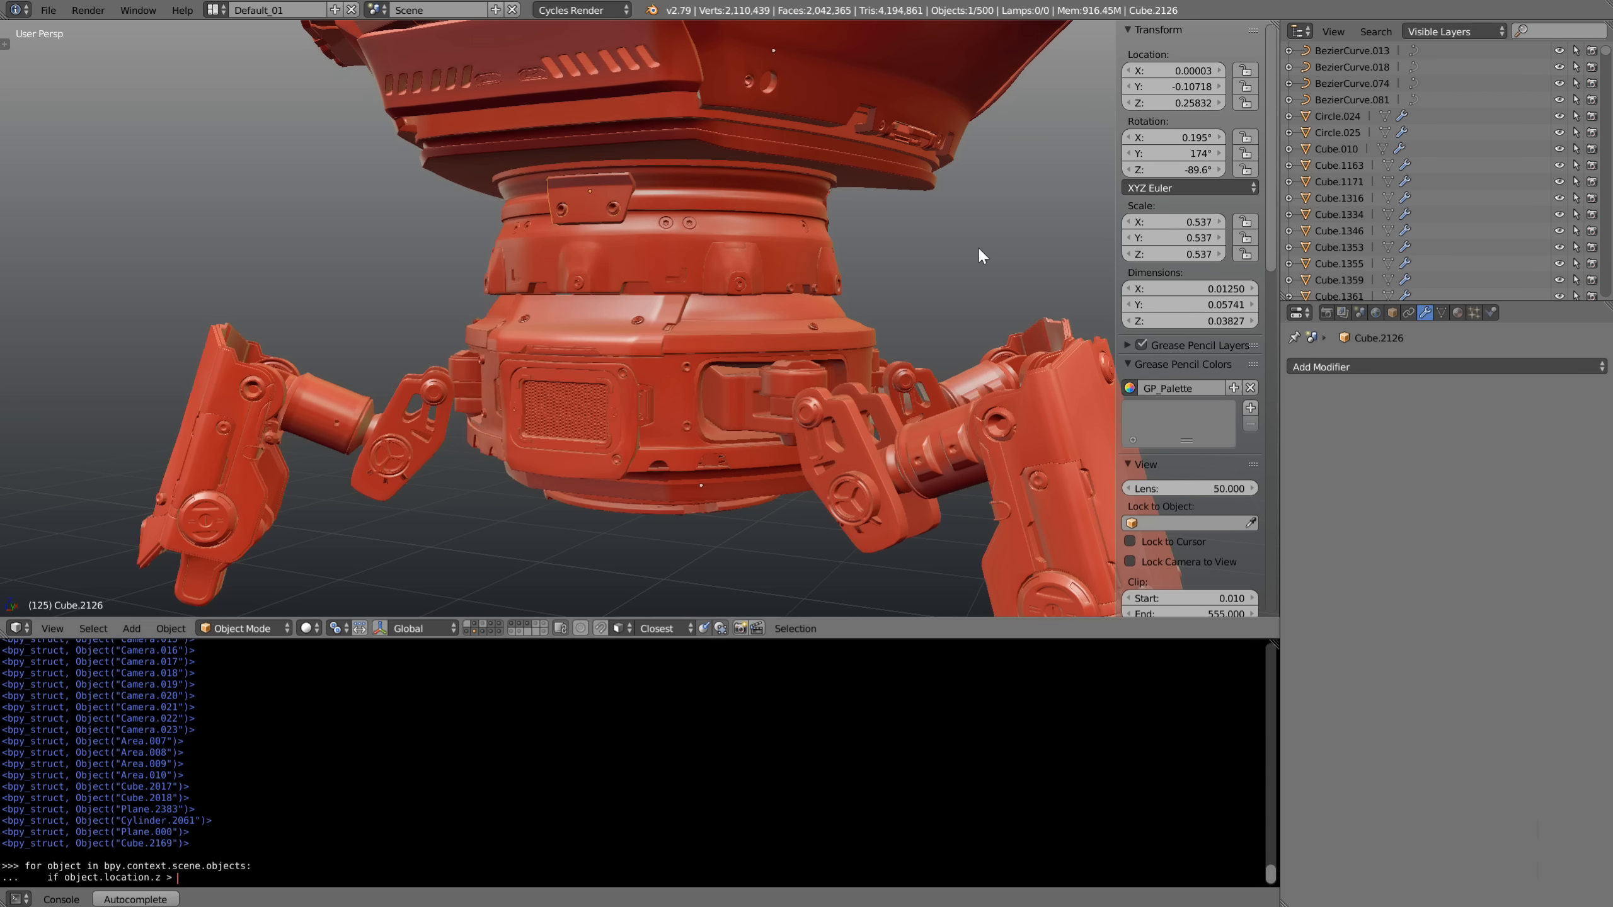
left_click(240, 875)
type("0.25:")
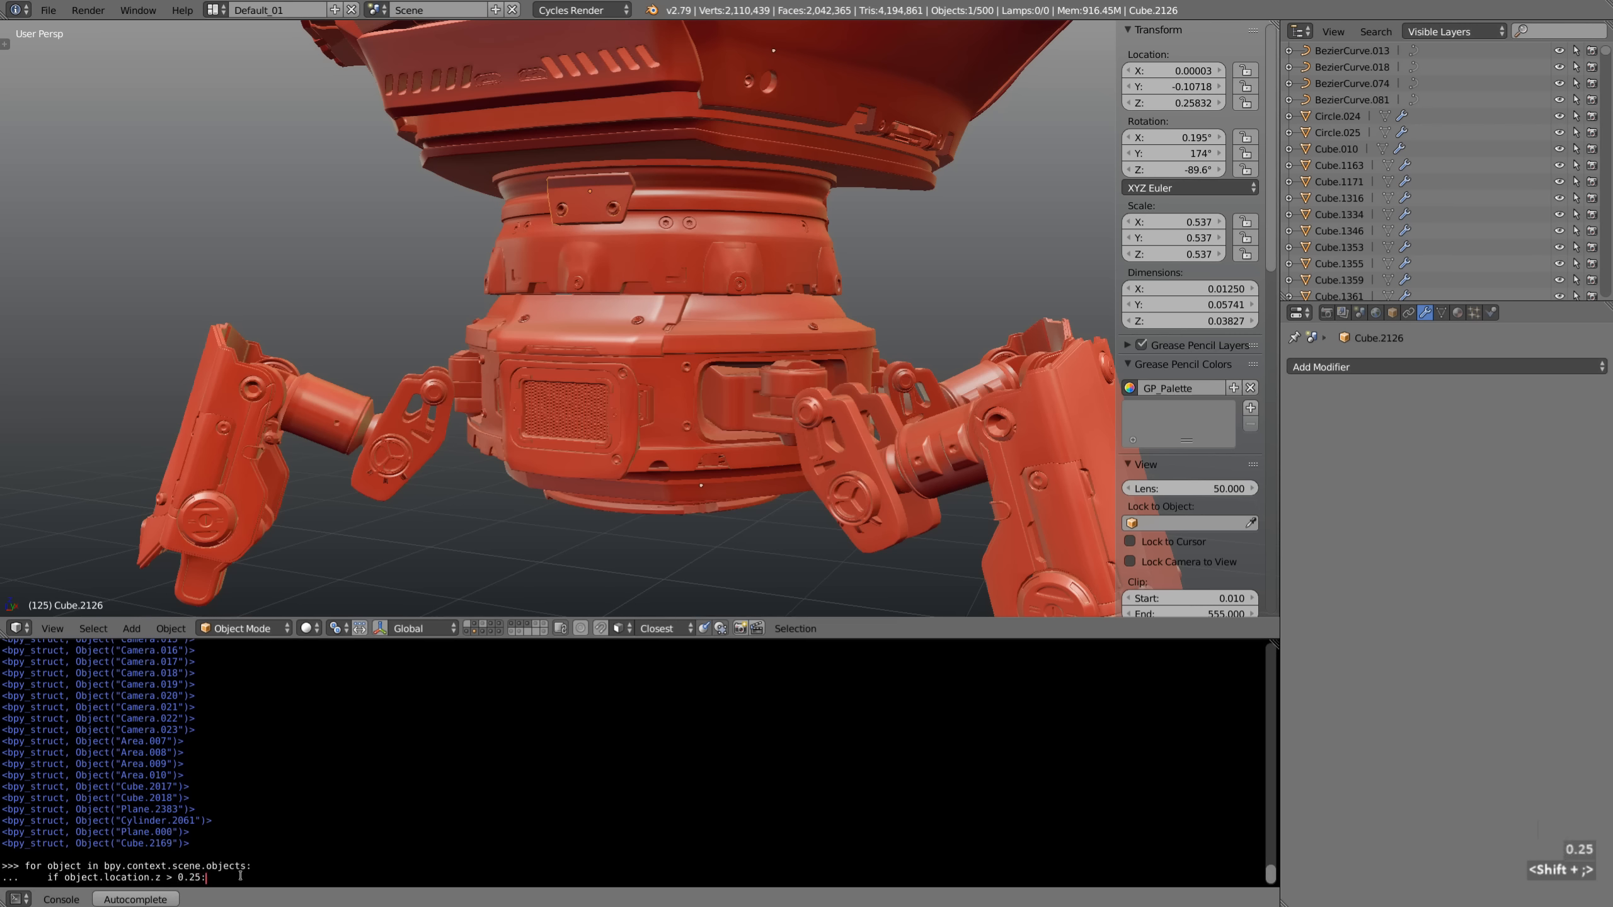
key("Return")
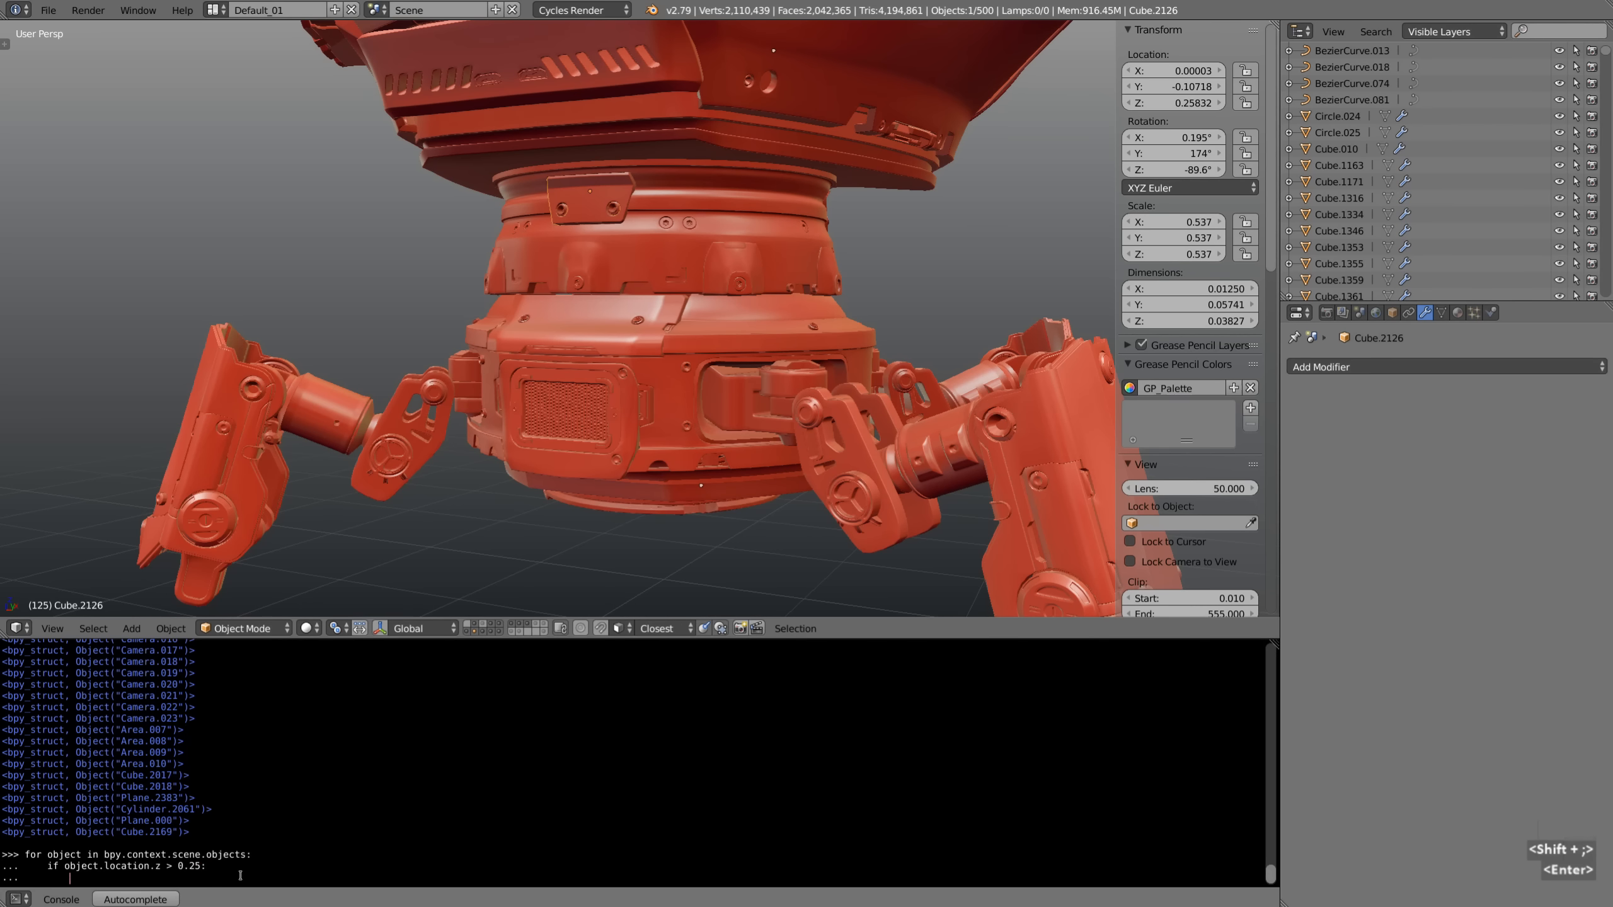
type("object.se")
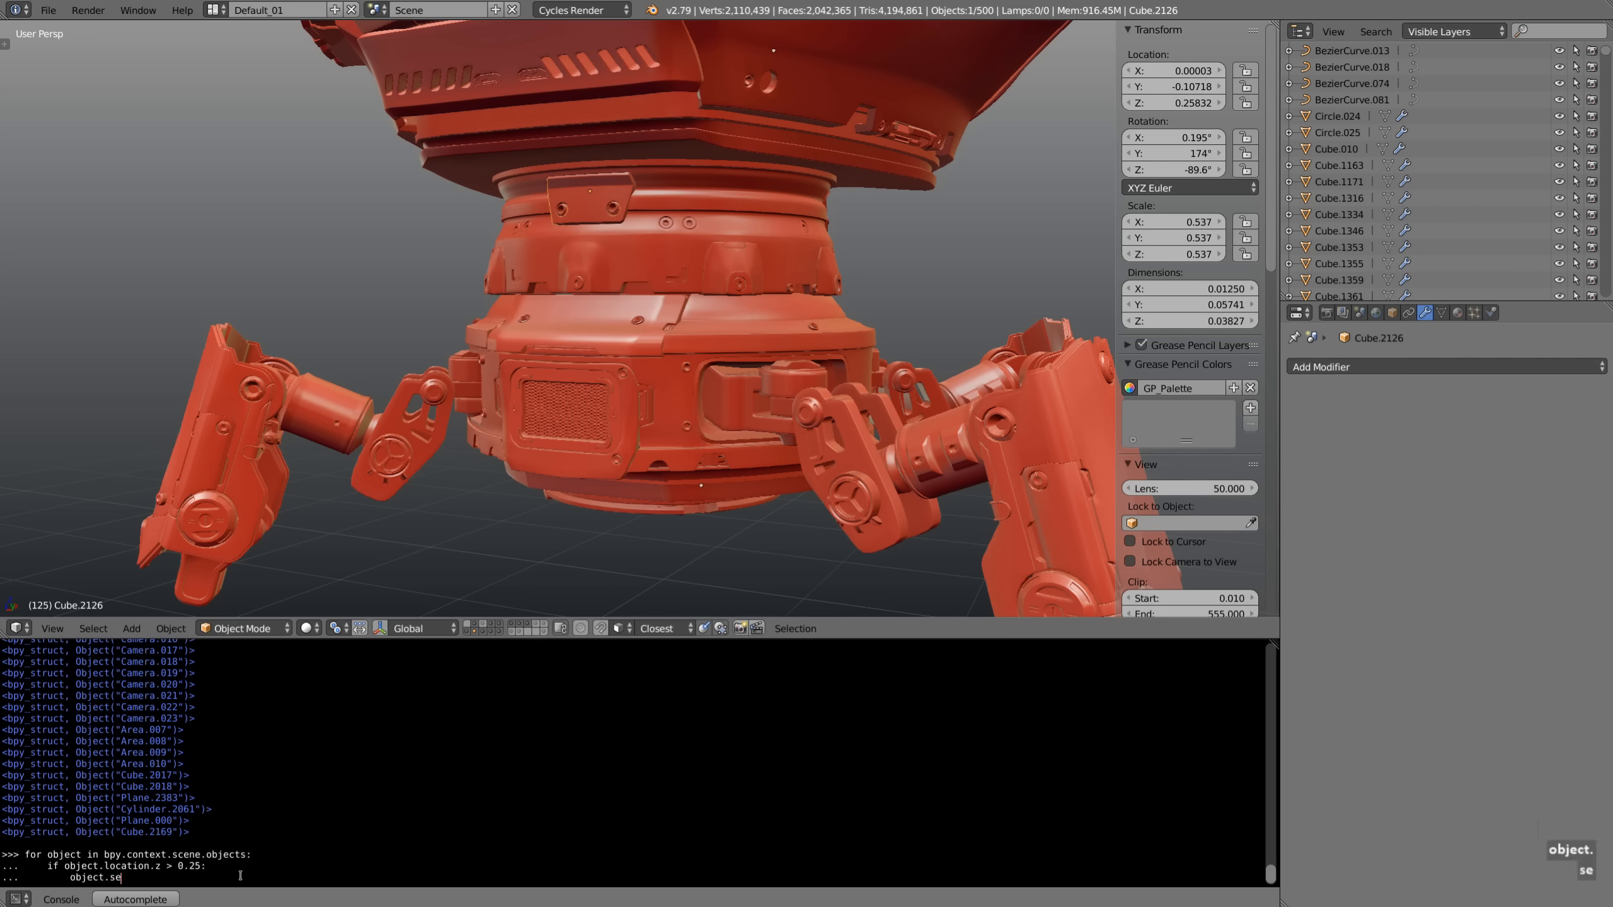
type("lect = True")
key("Return")
key("Return")
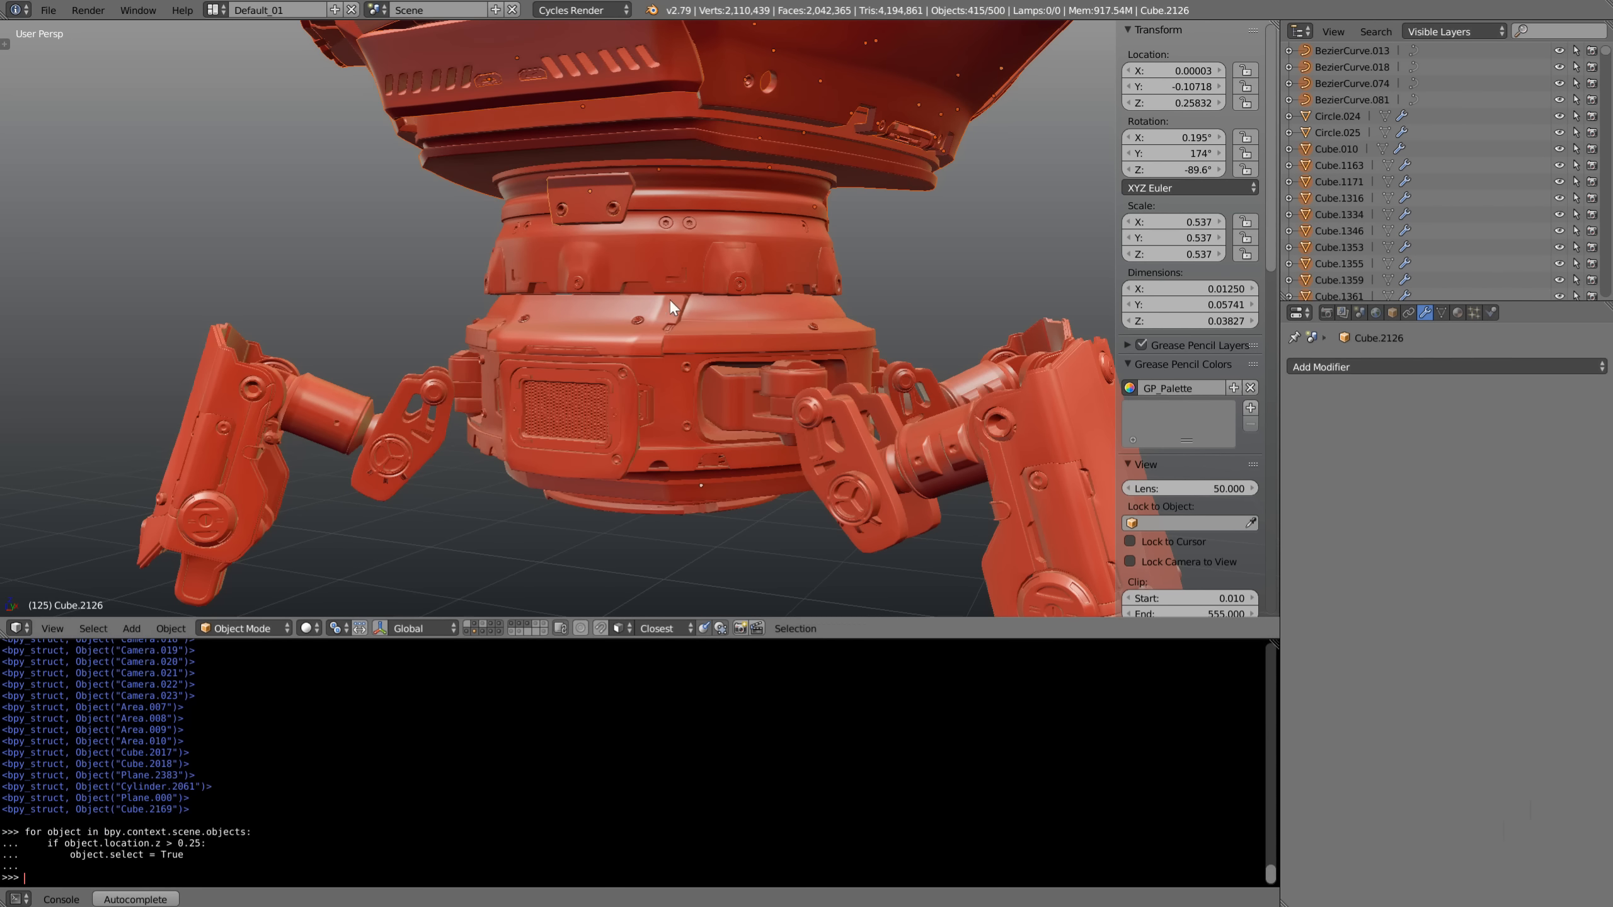
Examine the script-selected objects on the robot in wireframe, return to solid shading and deselect everything
key("z")
scroll(679, 286, "down", 5)
mouse_move(670, 275)
middle_mouse_down("shift")
mouse_move(618, 484)
mouse_move(663, 486)
mouse_move(625, 432)
middle_mouse_up("shift")
key("z")
middle_click_drag(626, 432, 622, 426, "shift")
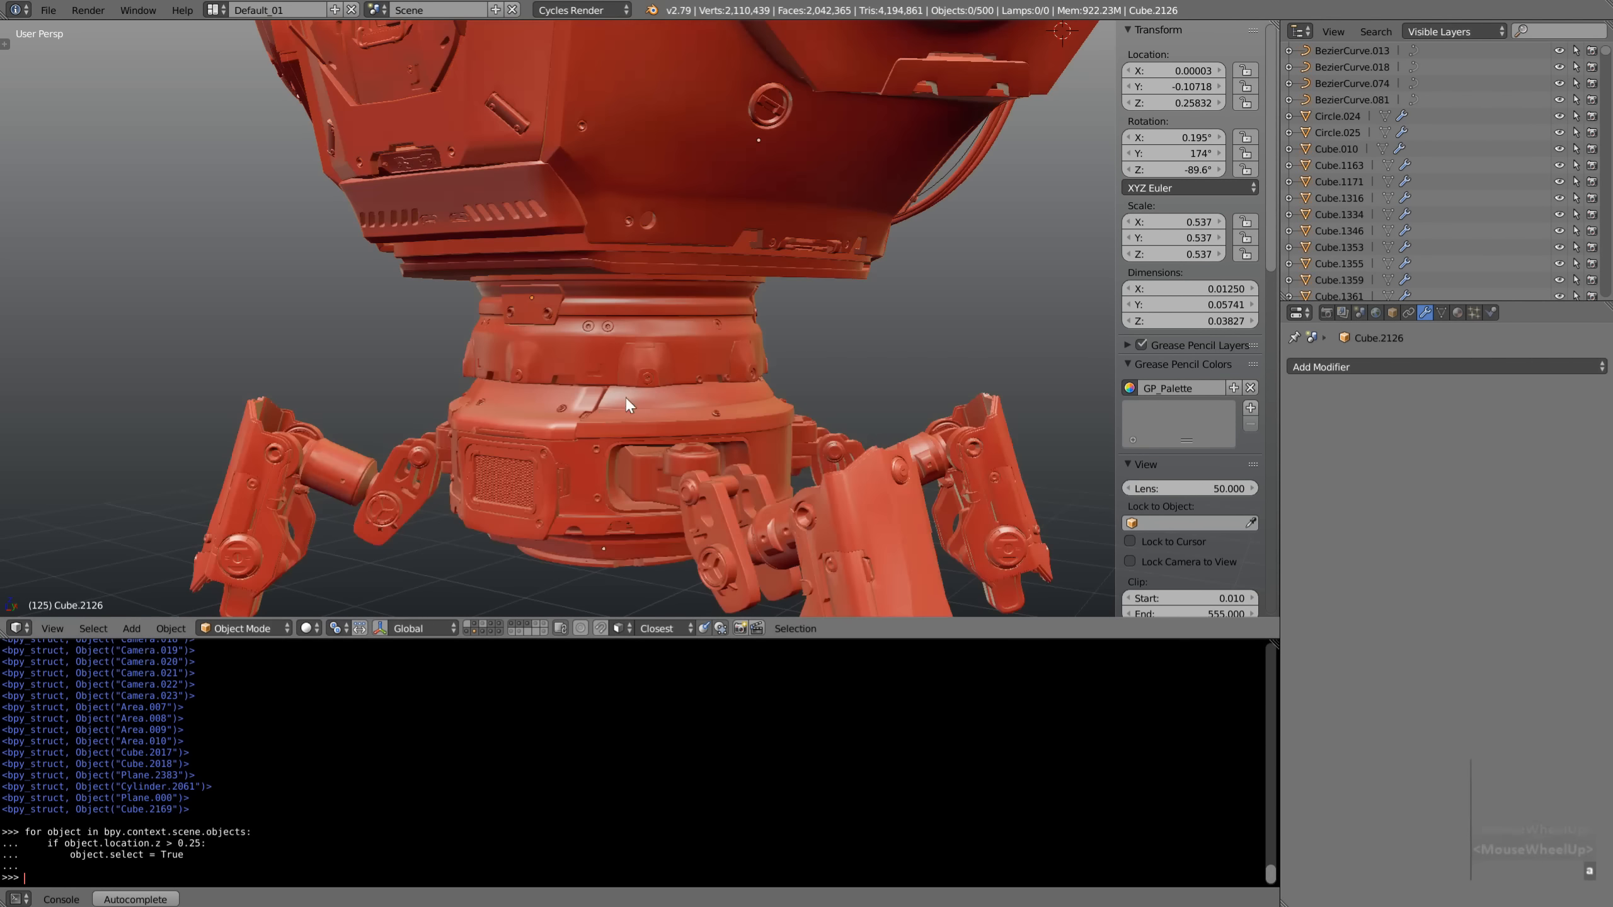
middle_click_drag(625, 396, 591, 406)
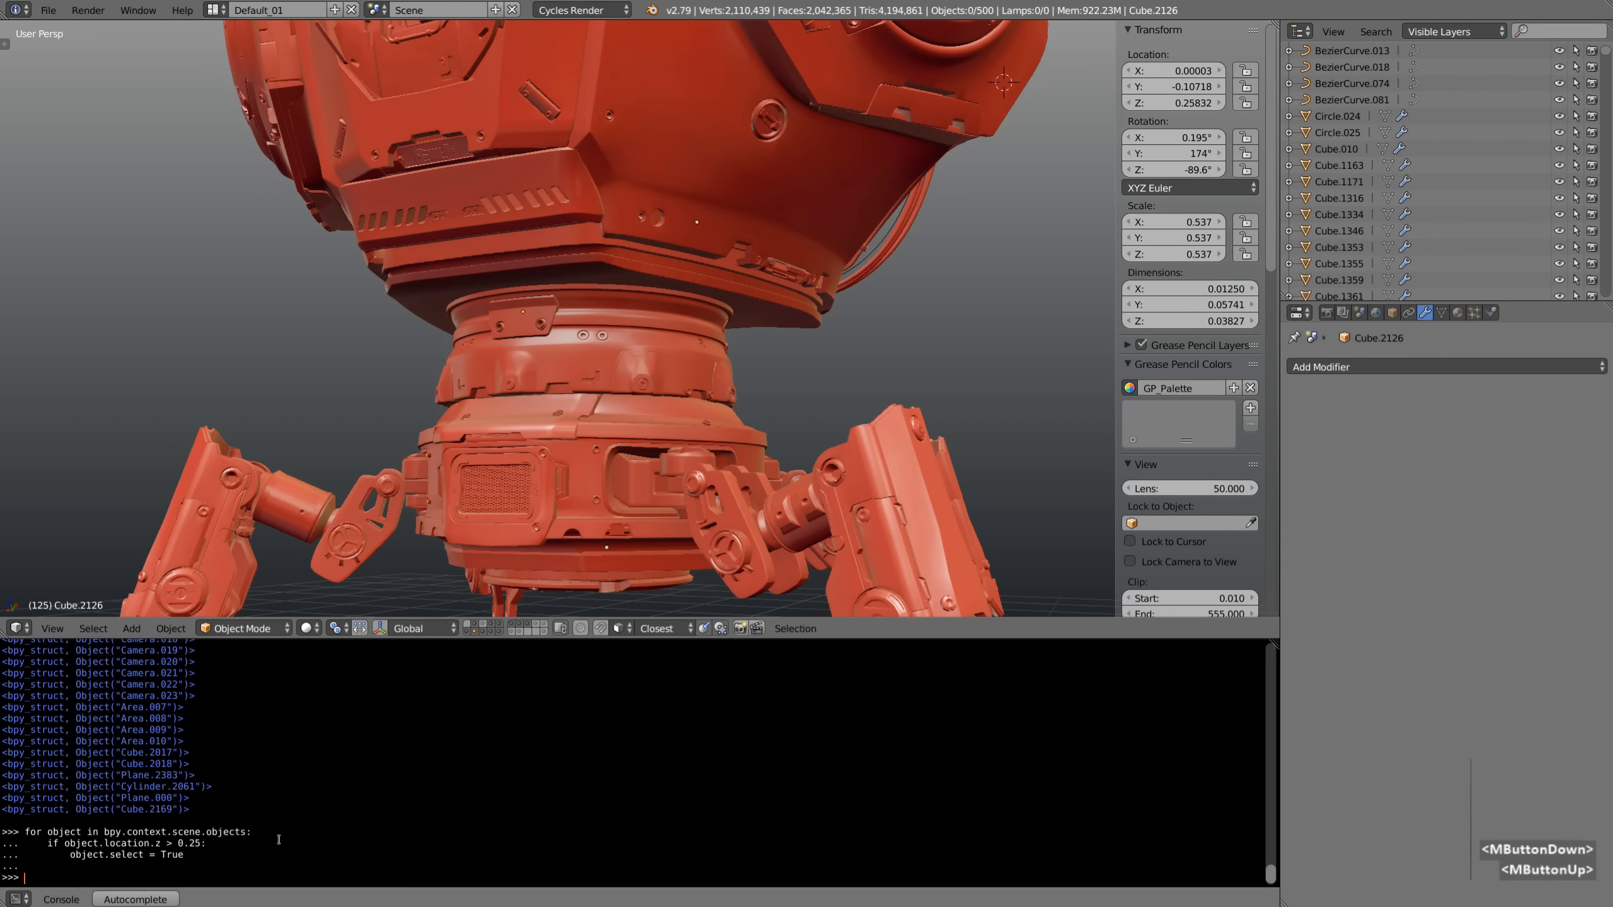